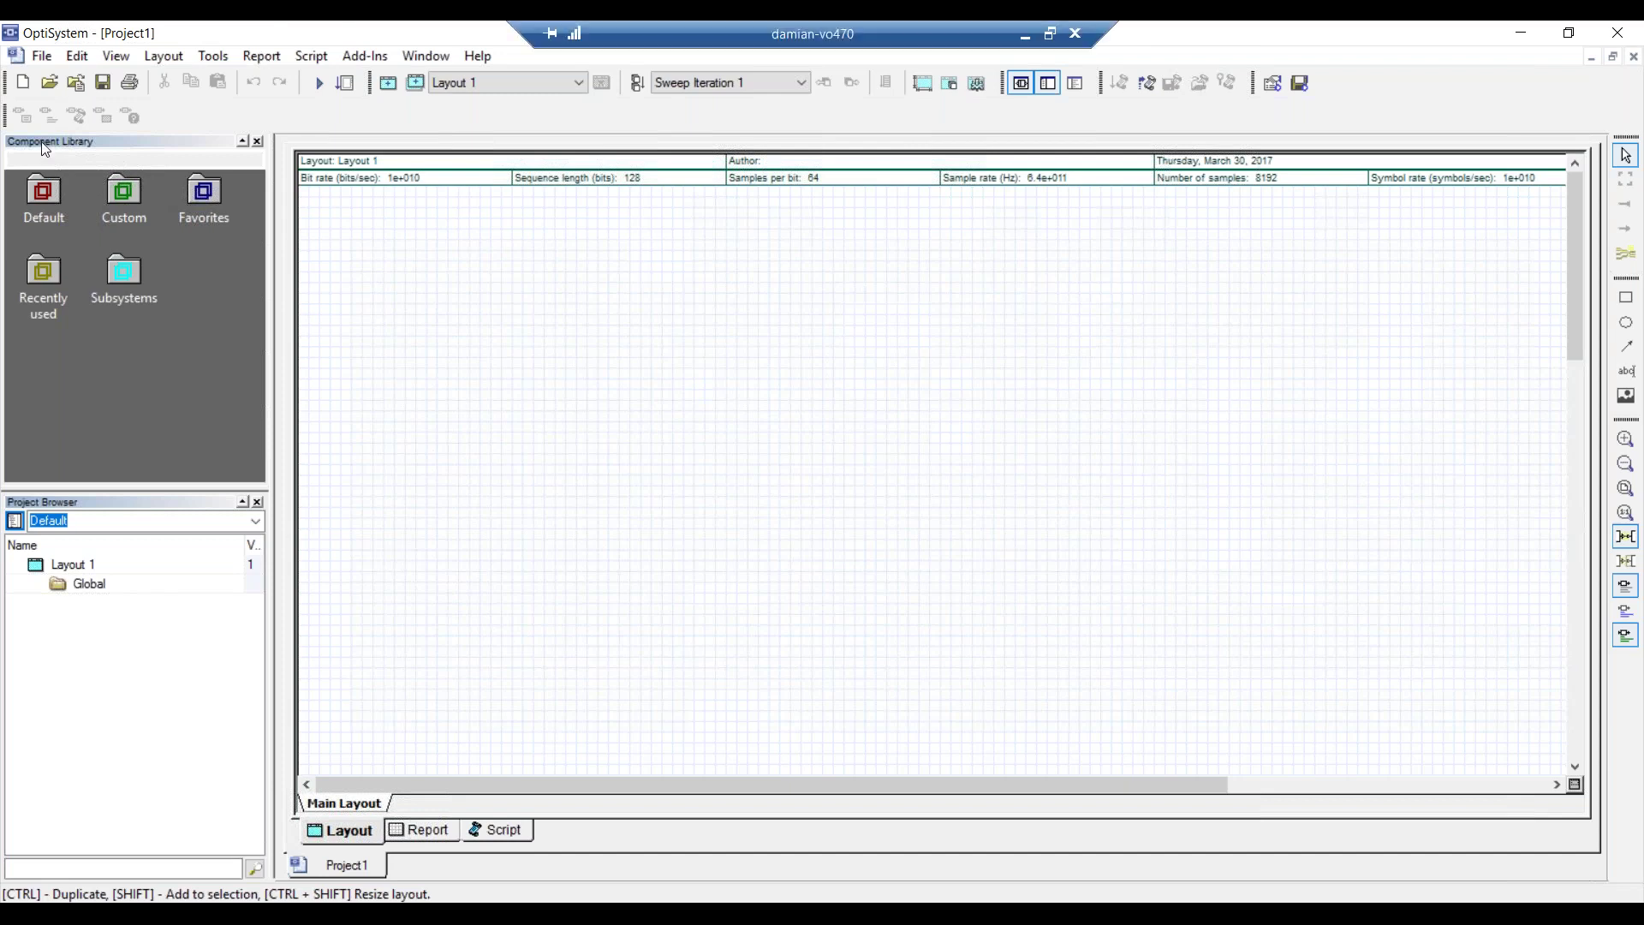
# - Place a Pseudo-Random Bit Sequence Generator from the Transmitters Library in the upper part of the layout
pyautogui.doubleClick(54, 191)
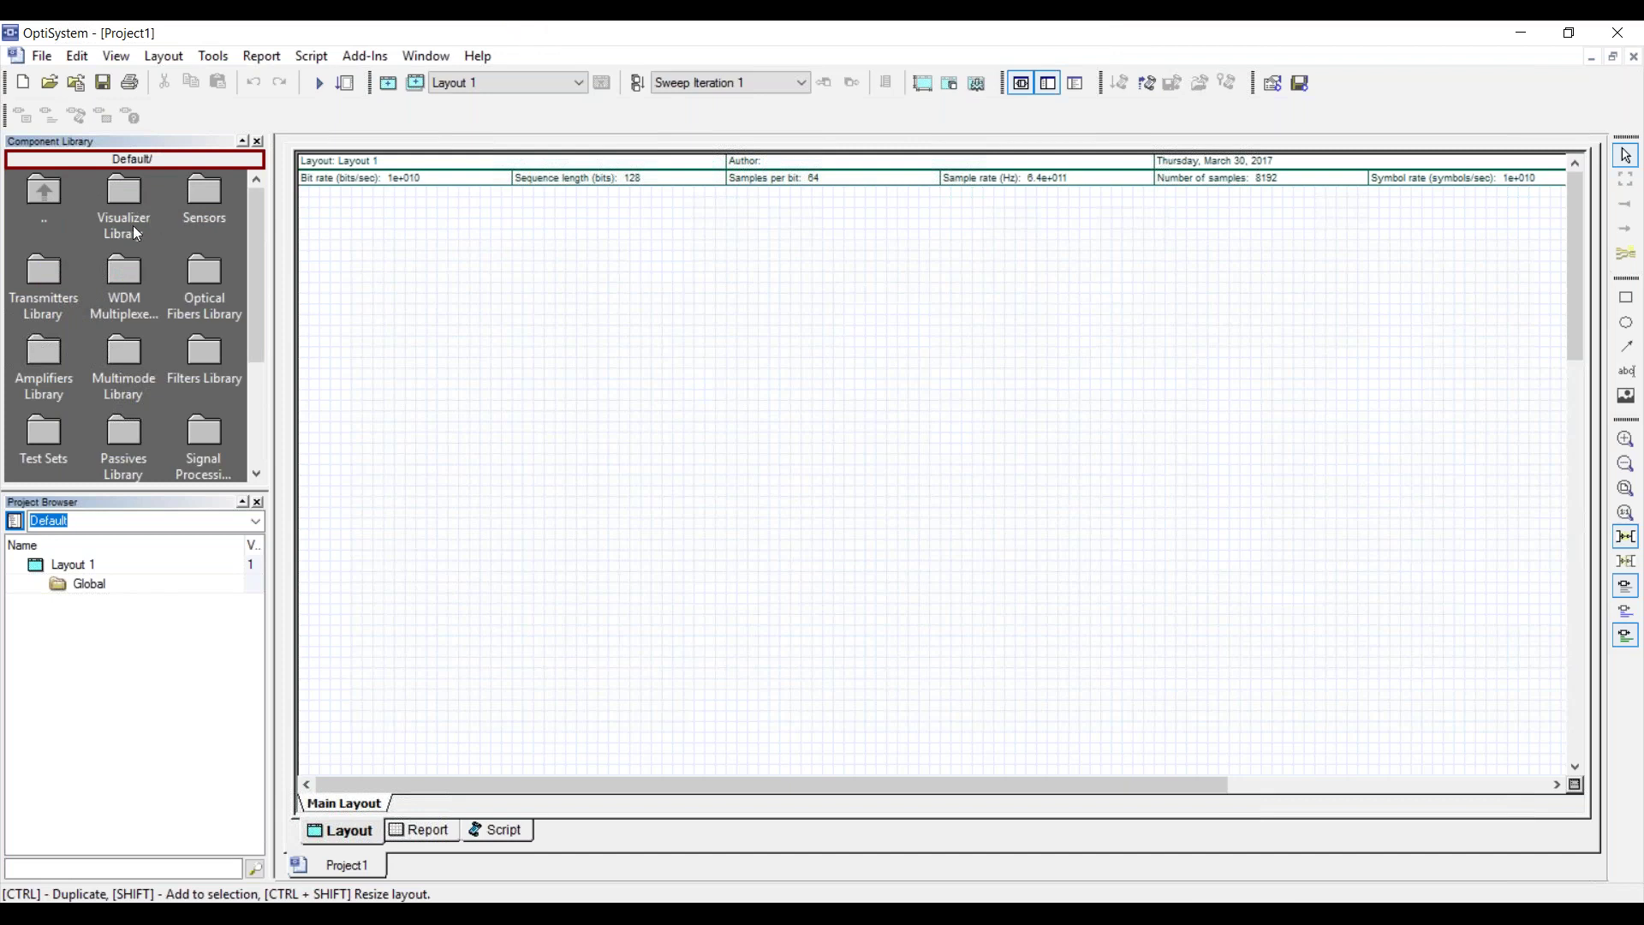
pyautogui.moveTo(190, 498); pyautogui.dragTo(191, 568)
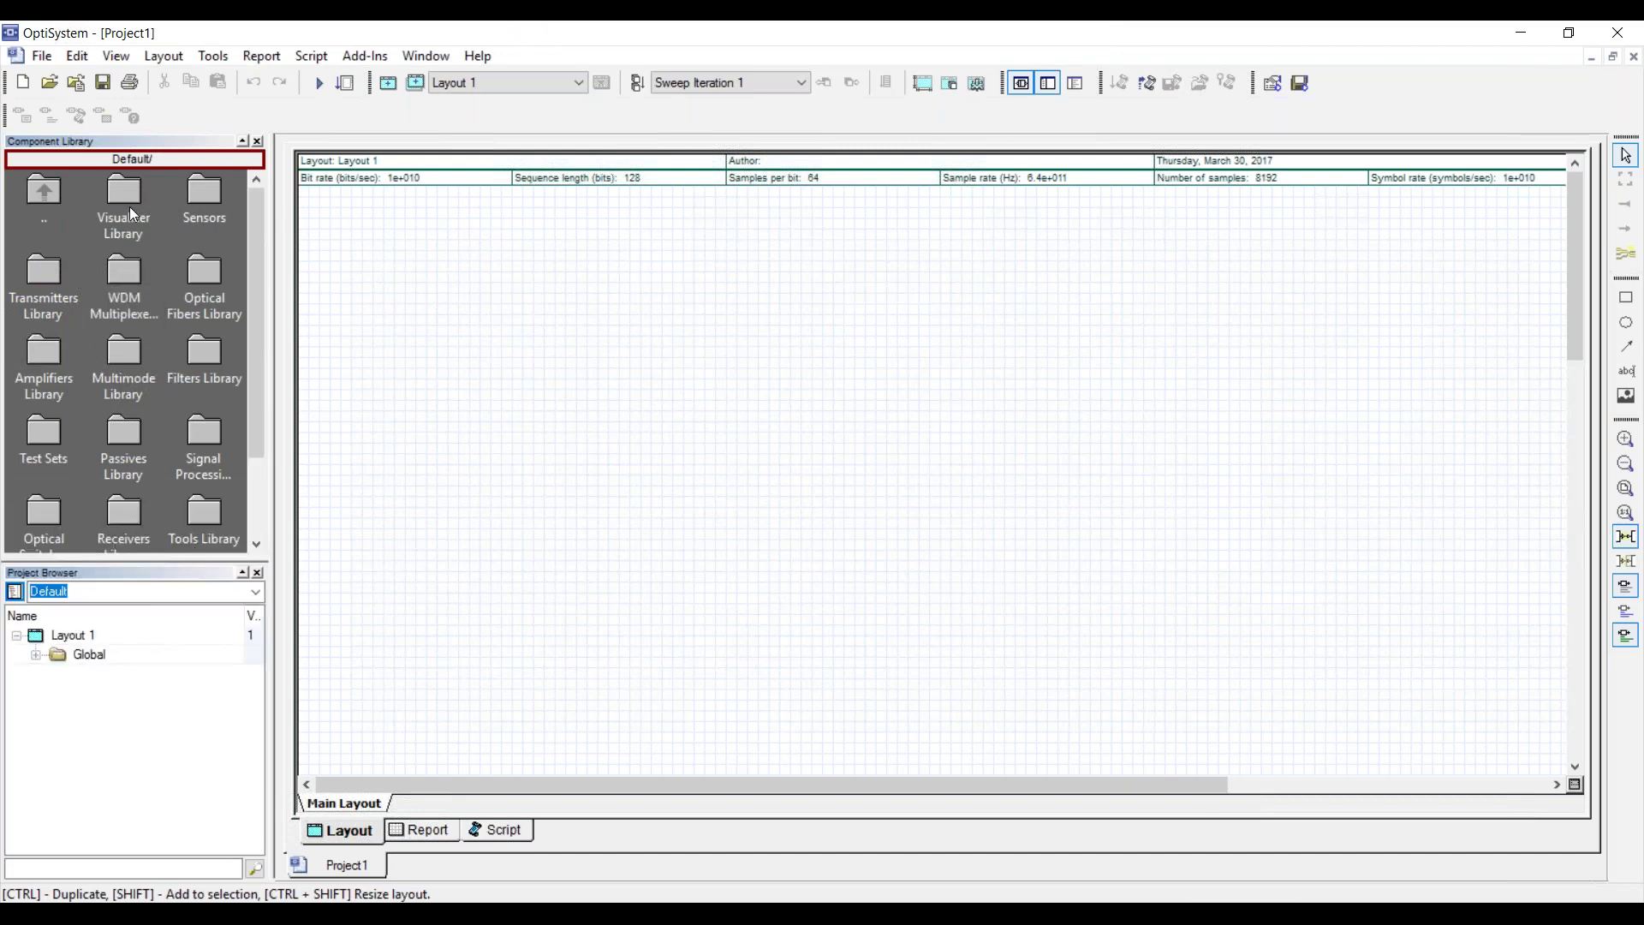
pyautogui.doubleClick(45, 276)
pyautogui.doubleClick(212, 190)
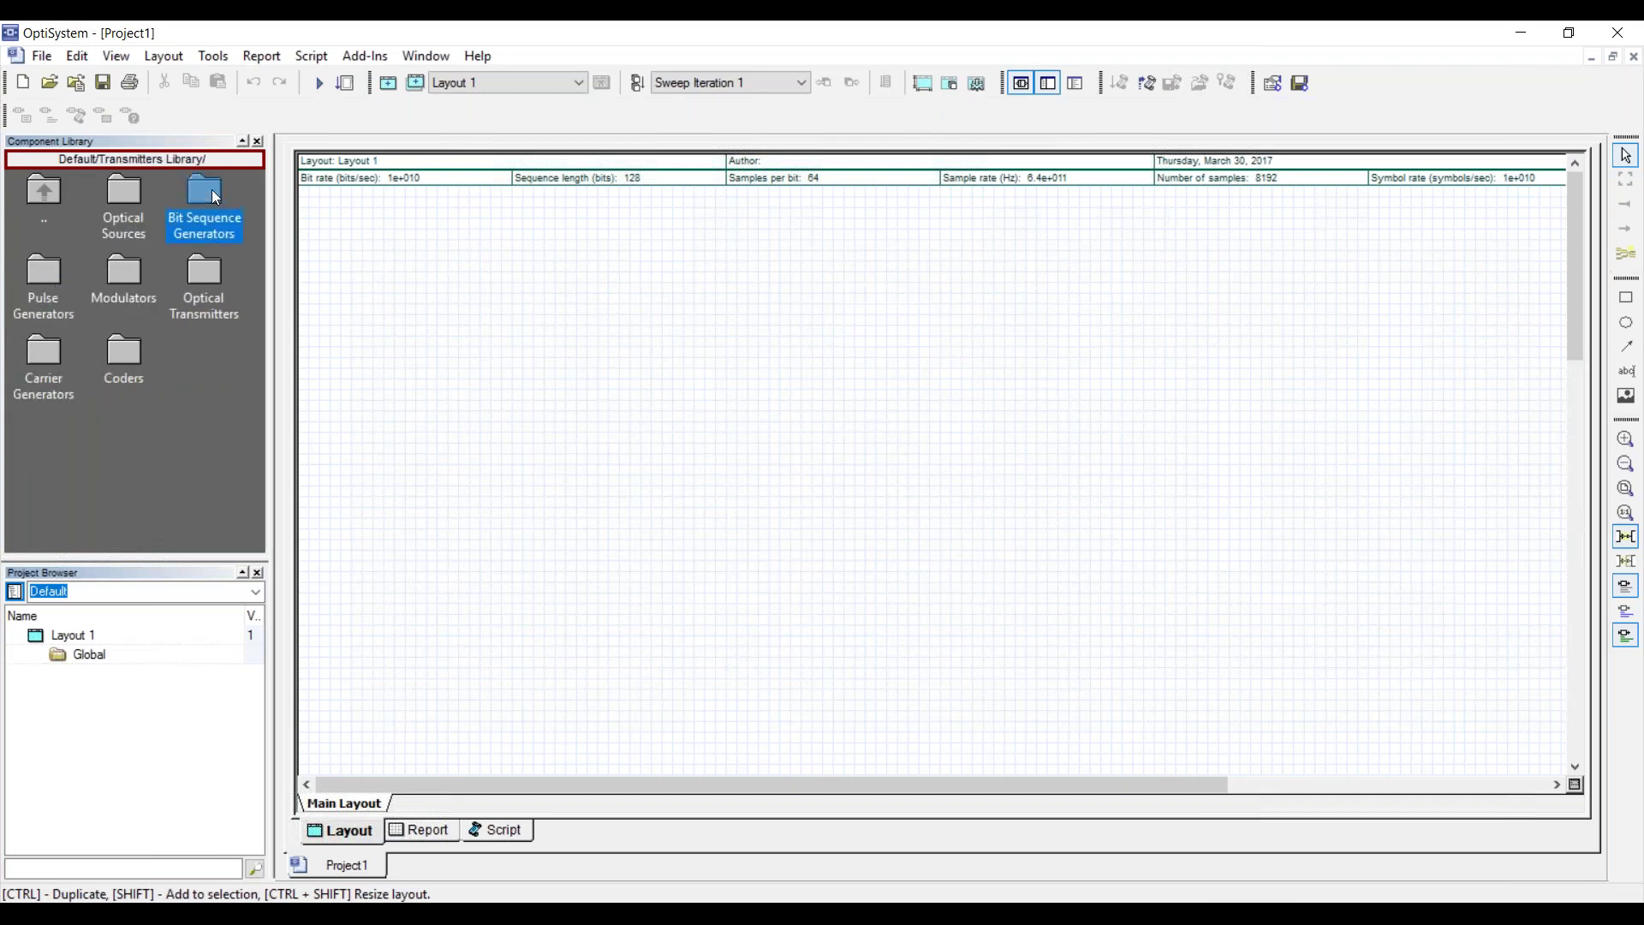
pyautogui.moveTo(120, 190); pyautogui.dragTo(466, 282)
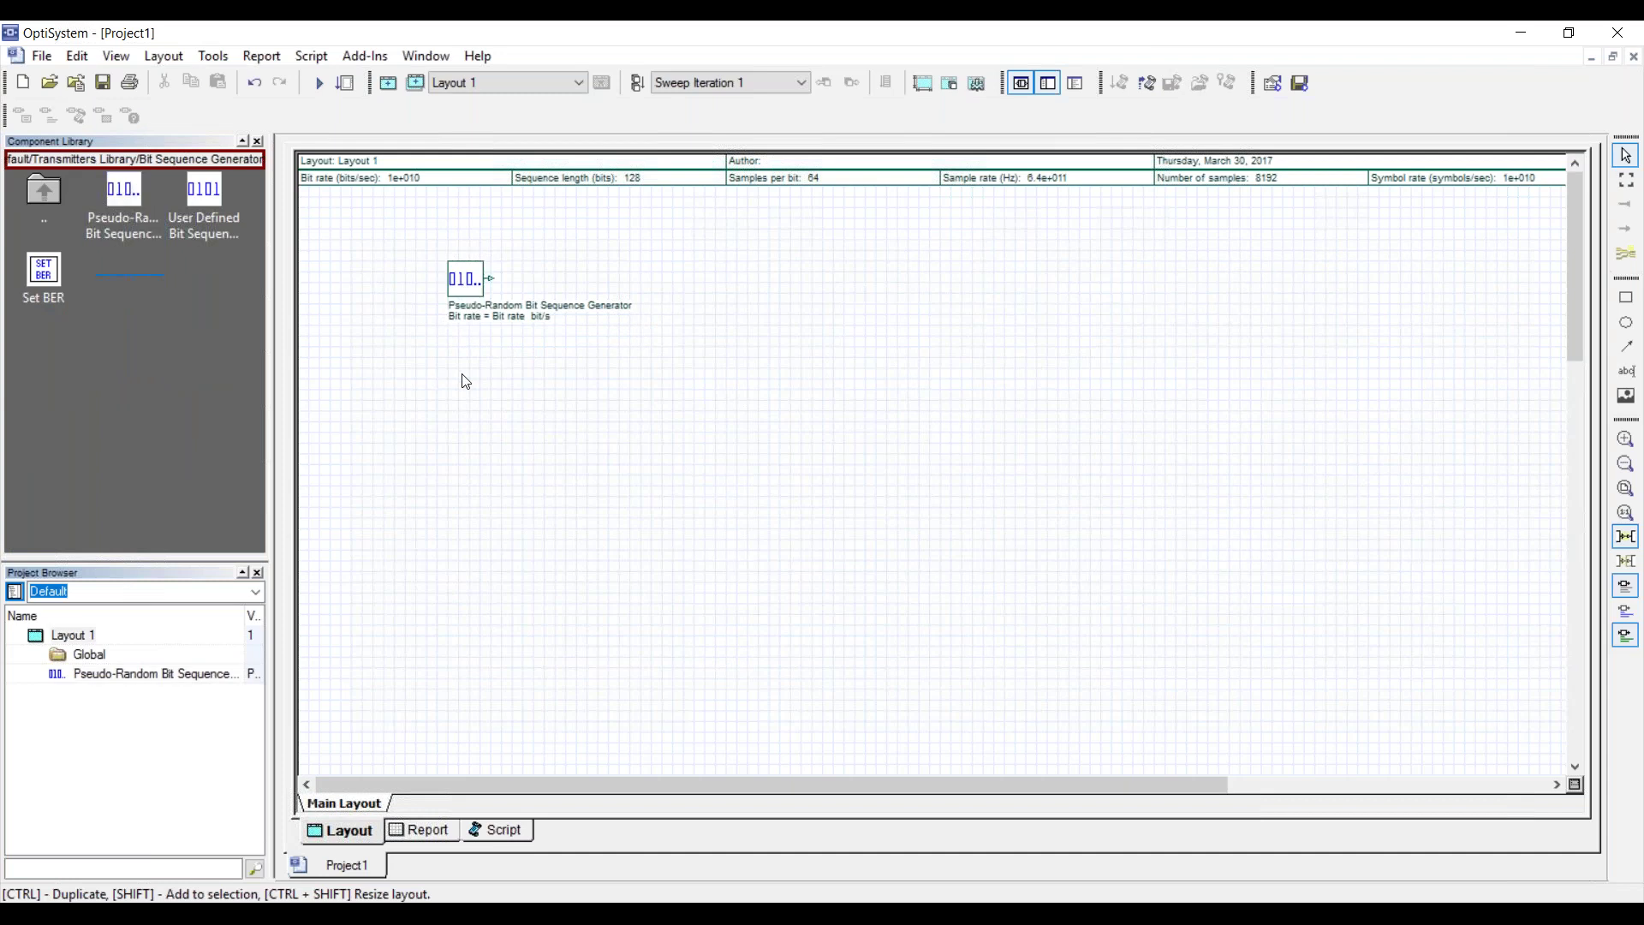
# - Place a MATLAB Component from the External Software Tools library beside the bit sequence generator
pyautogui.doubleClick(35, 198)
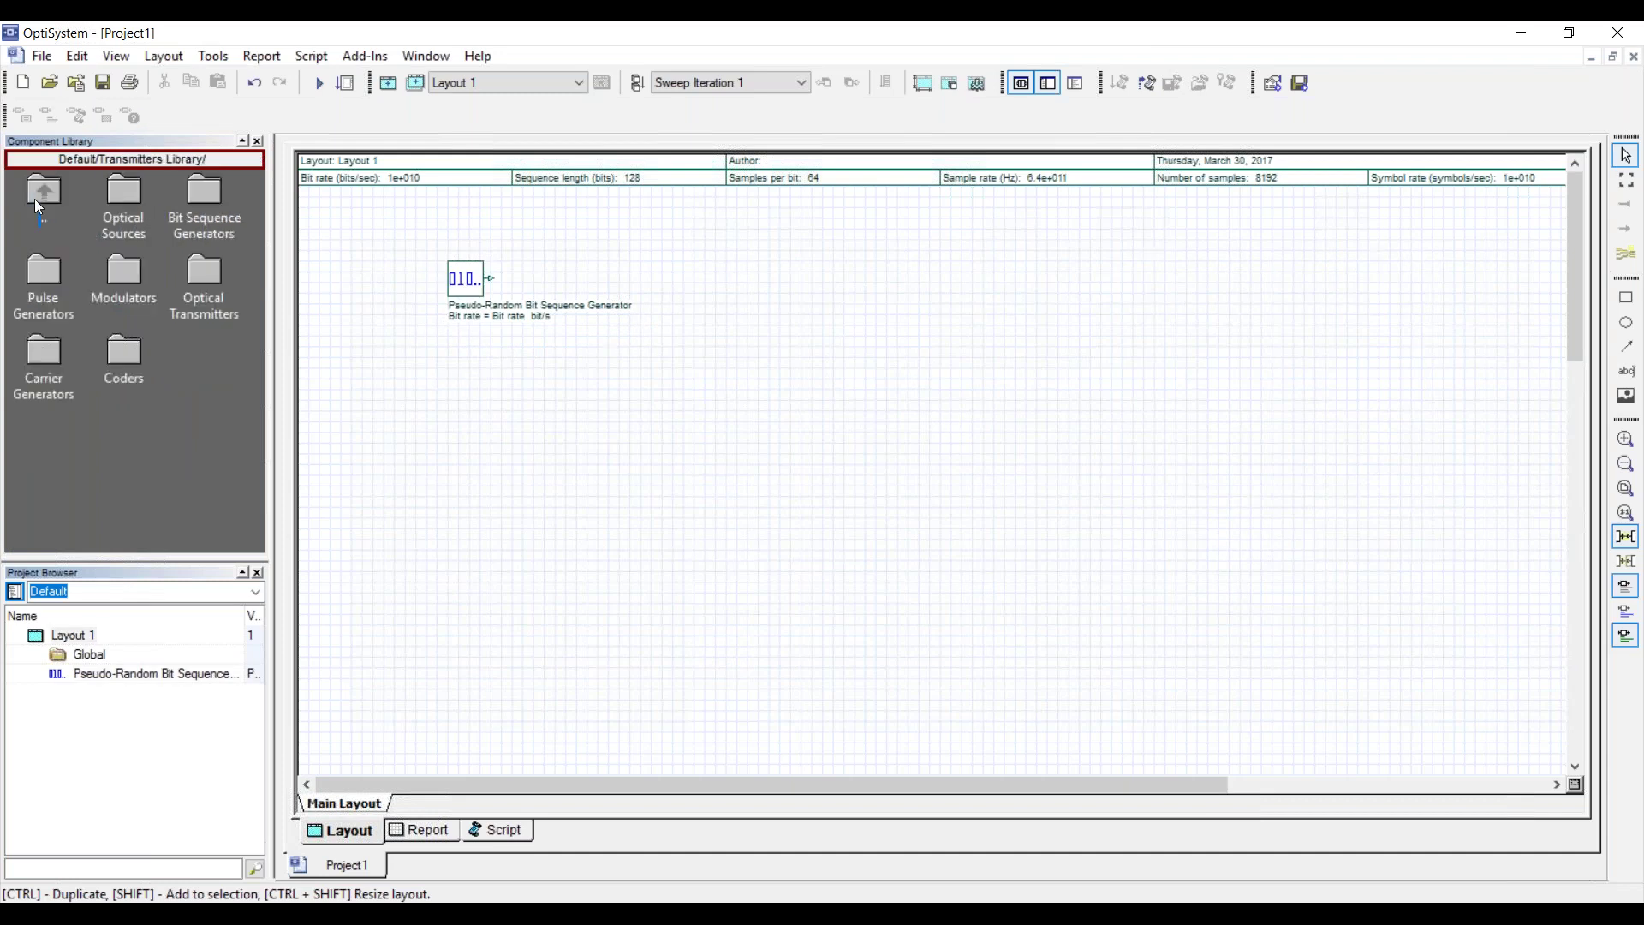
pyautogui.doubleClick(35, 199)
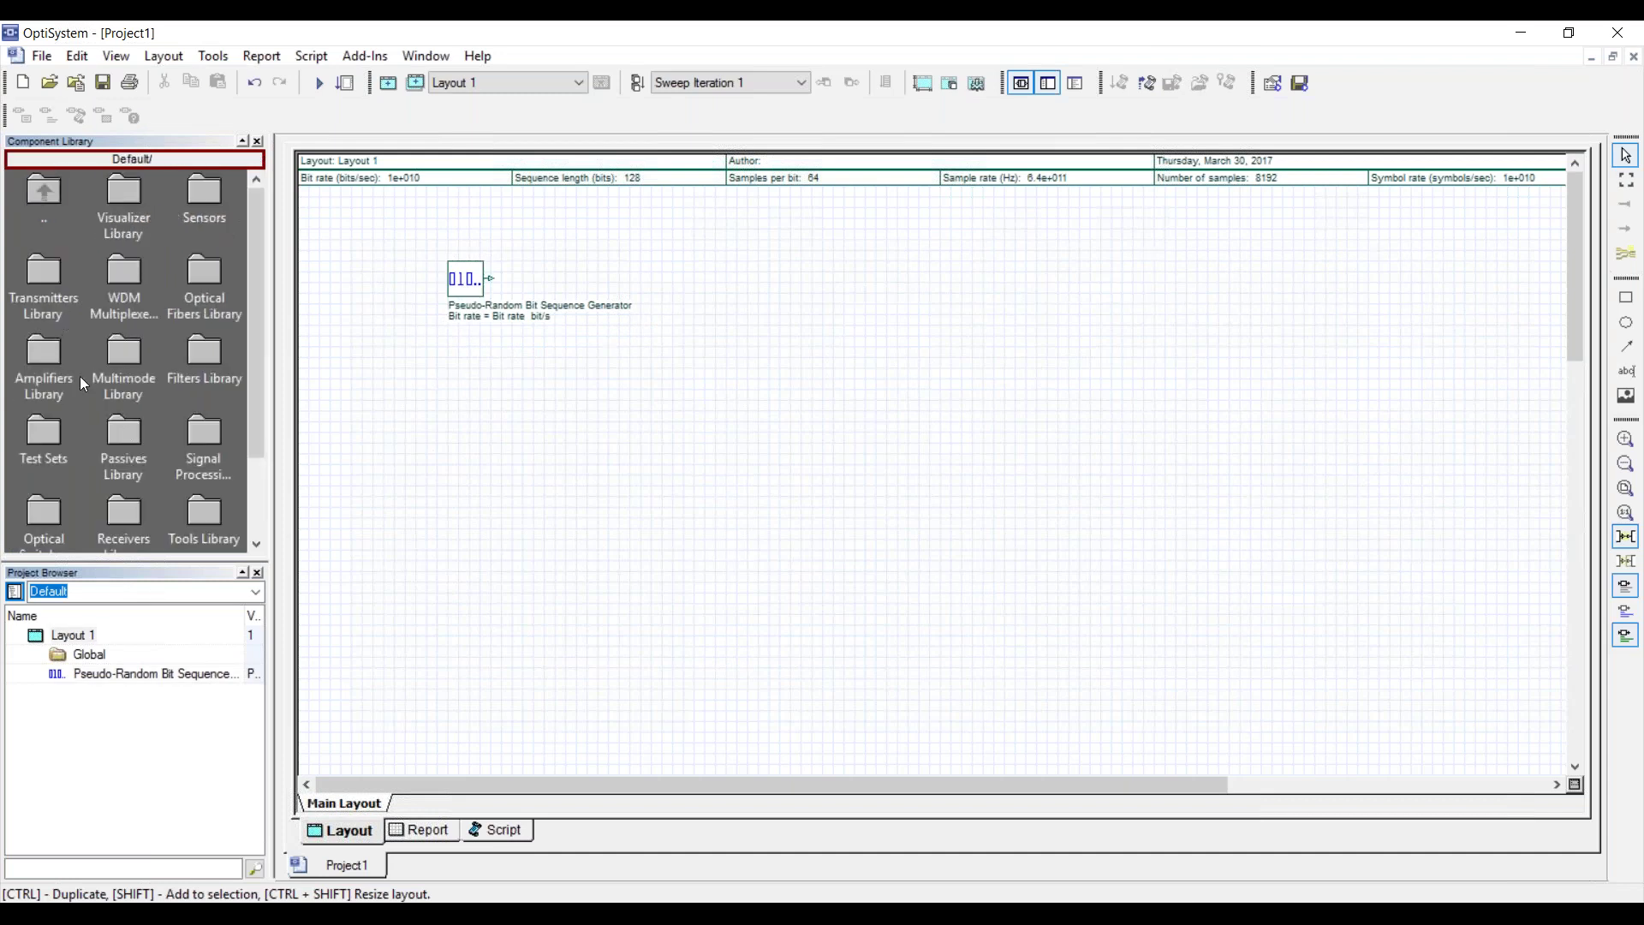
pyautogui.scroll(-3, 197, 463)
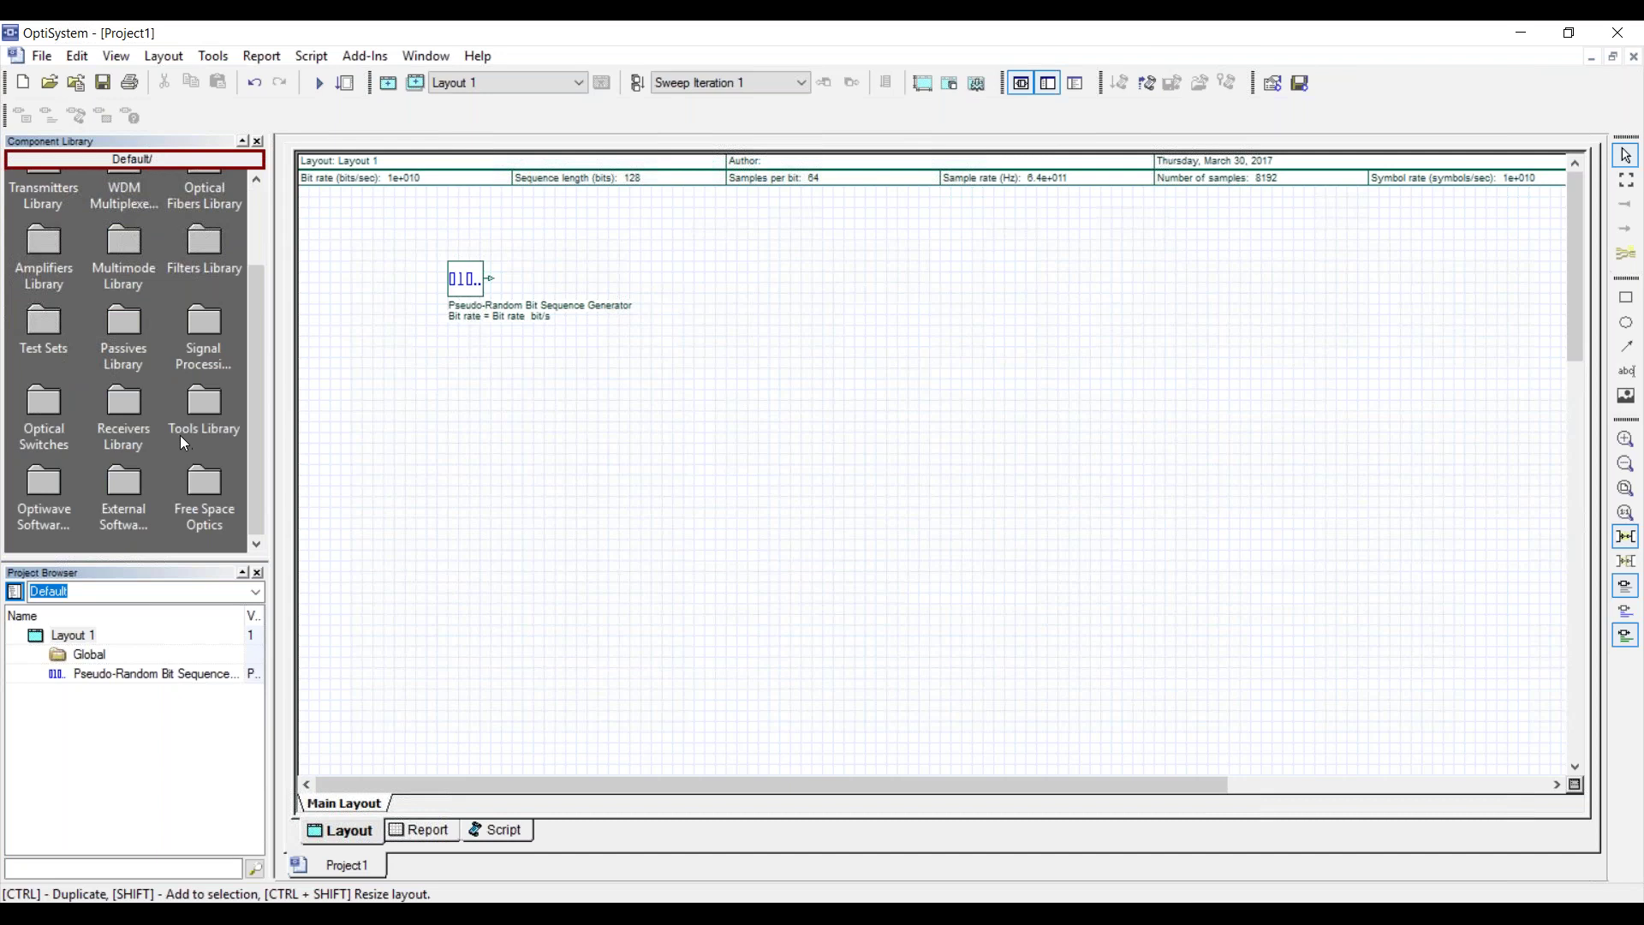
pyautogui.scroll(3, 178, 425)
pyautogui.scroll(-3, 178, 424)
pyautogui.click(131, 486)
pyautogui.doubleClick(126, 482)
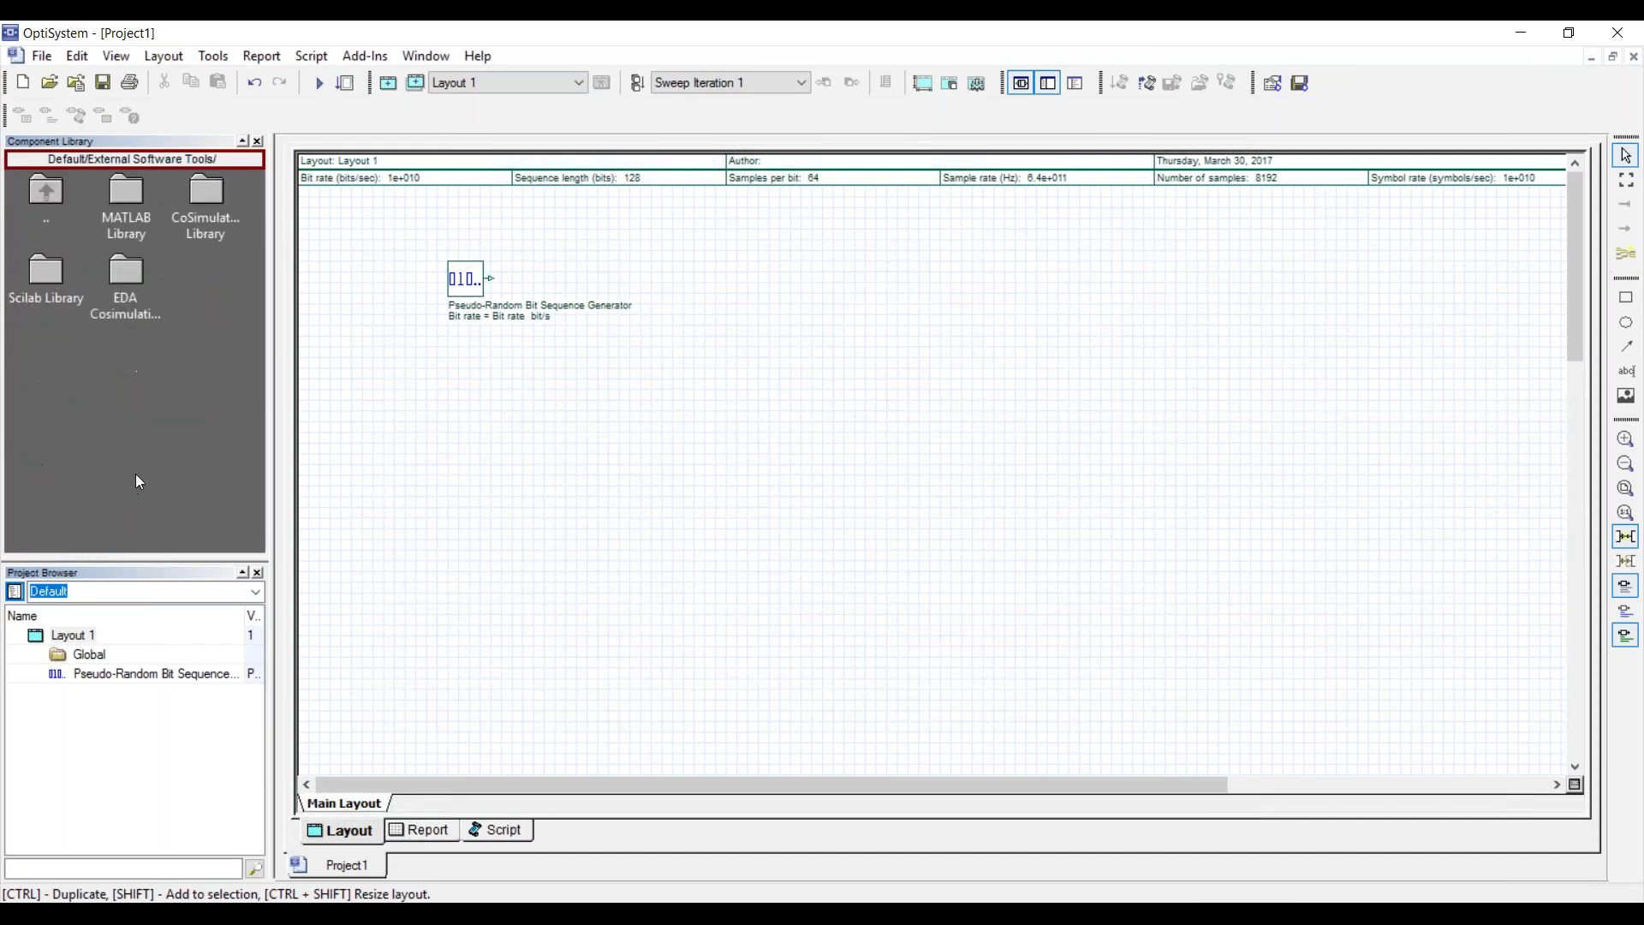
pyautogui.doubleClick(134, 193)
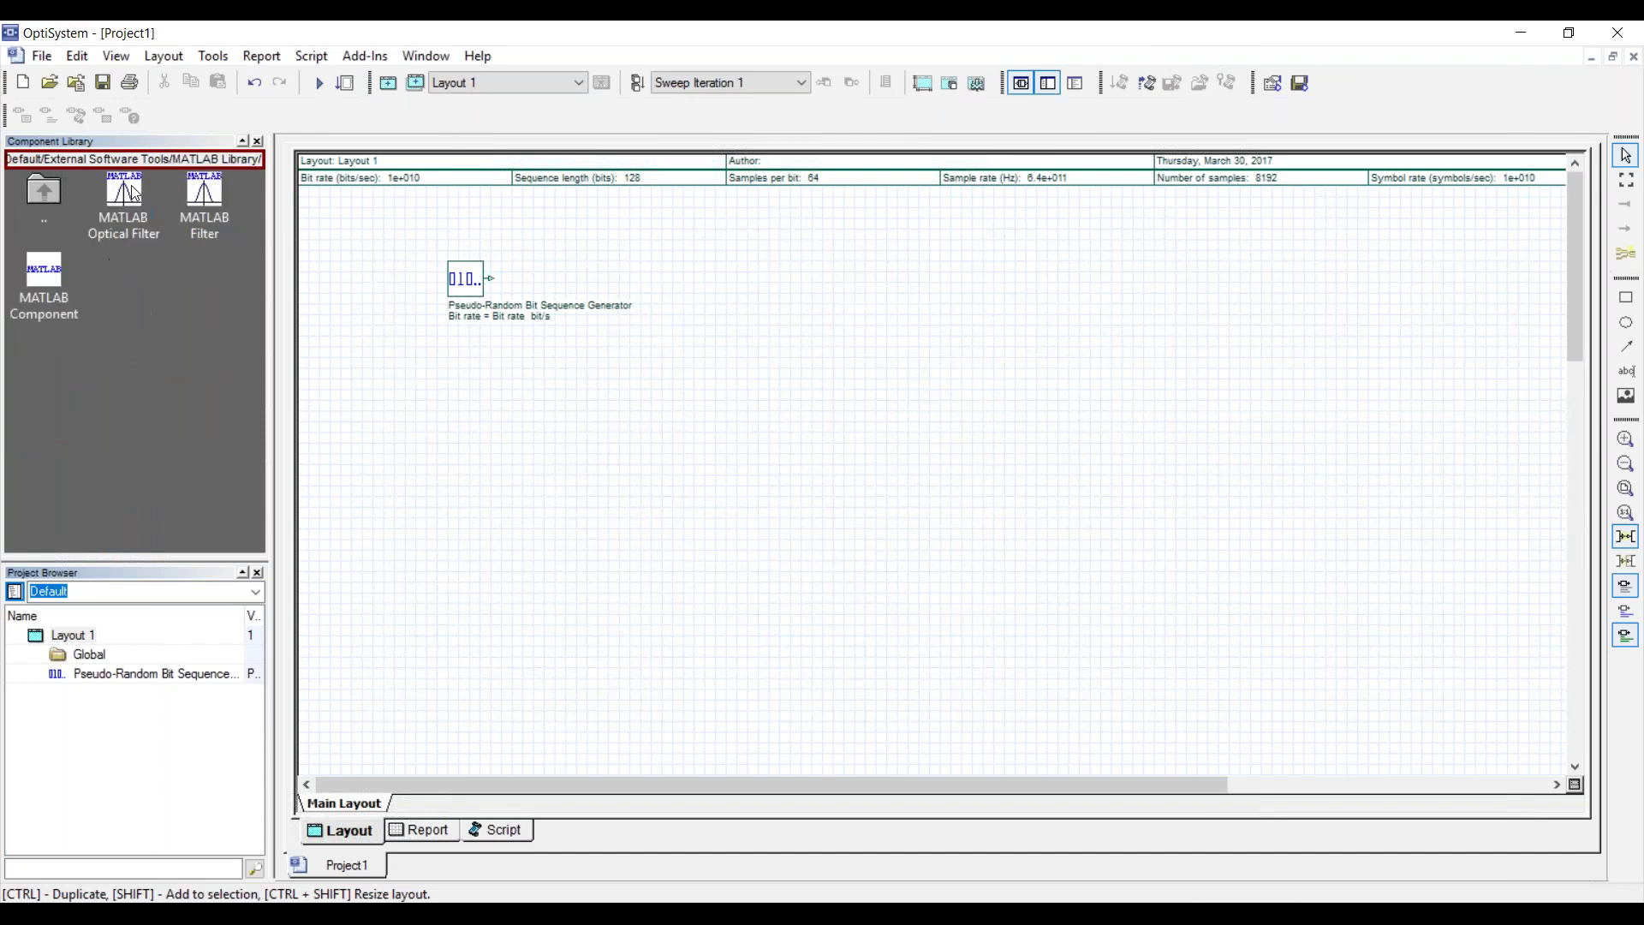
pyautogui.moveTo(181, 339); pyautogui.dragTo(687, 284)
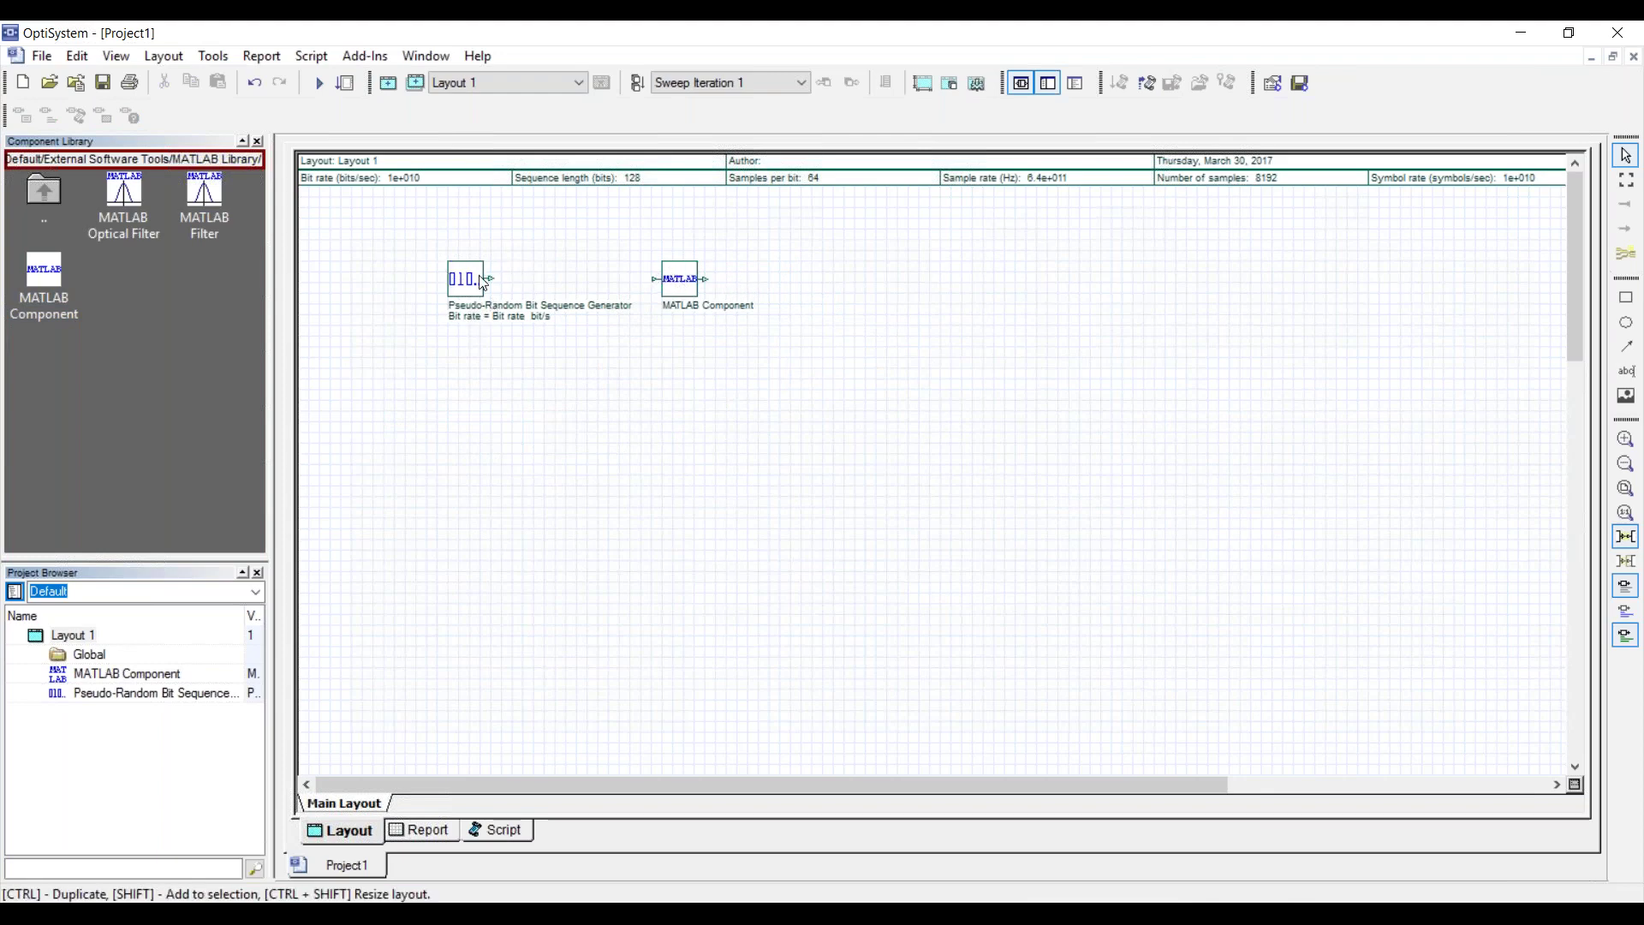
# - Set the MATLAB Component's input 1 signal type to Binary
pyautogui.doubleClick(679, 281)
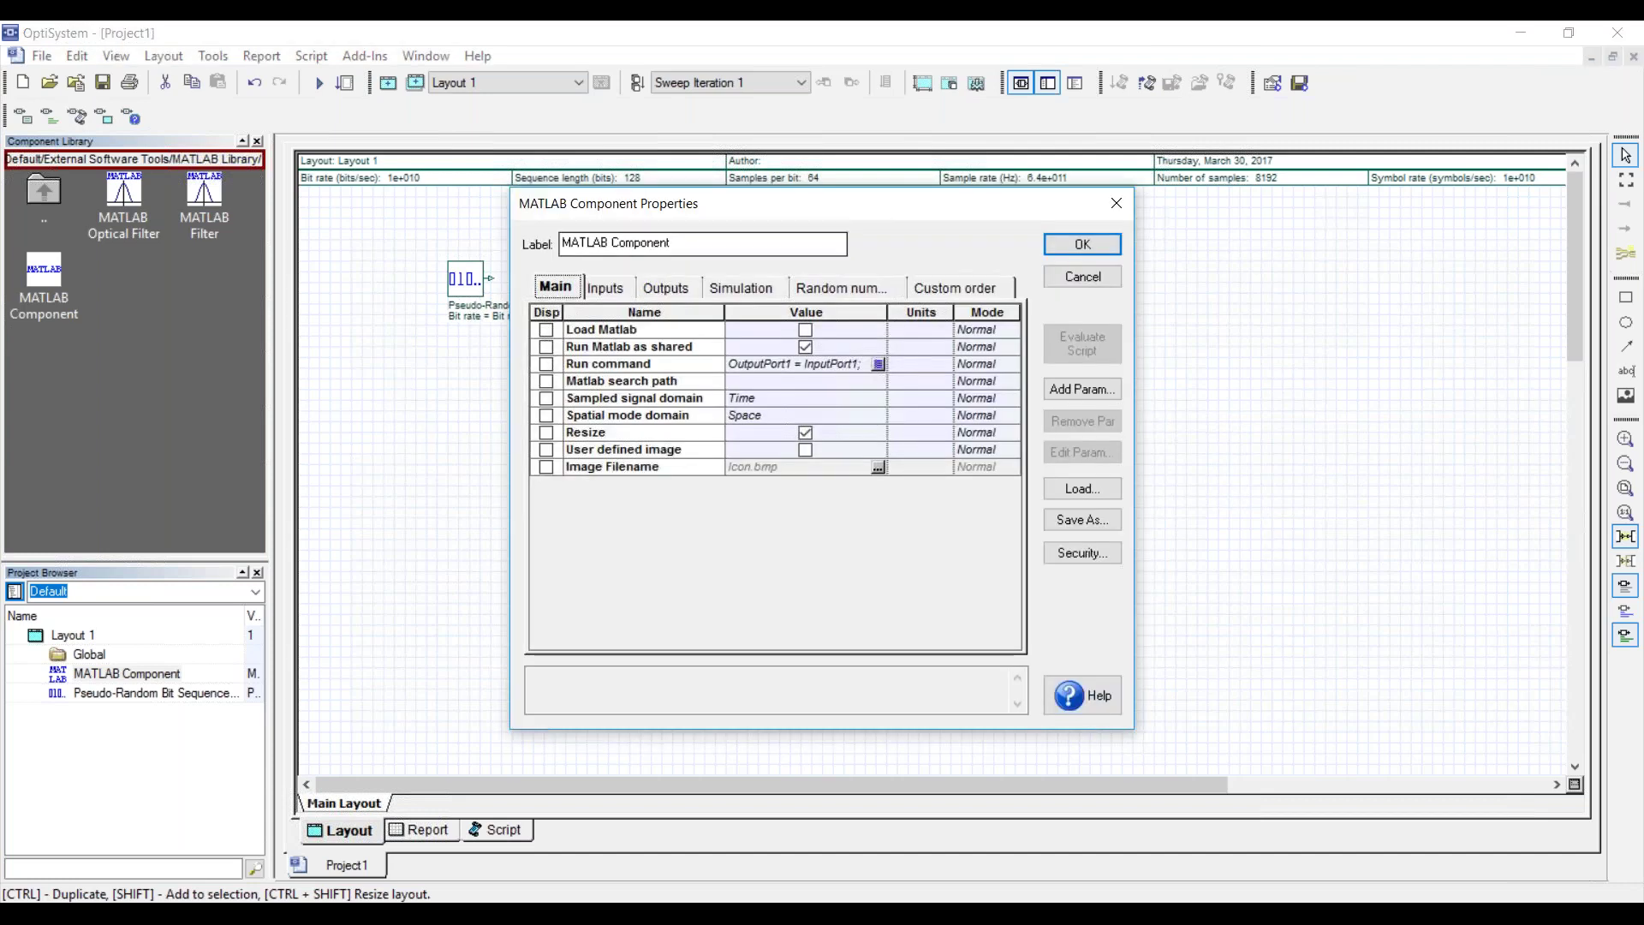
pyautogui.moveTo(664, 203); pyautogui.dragTo(631, 299)
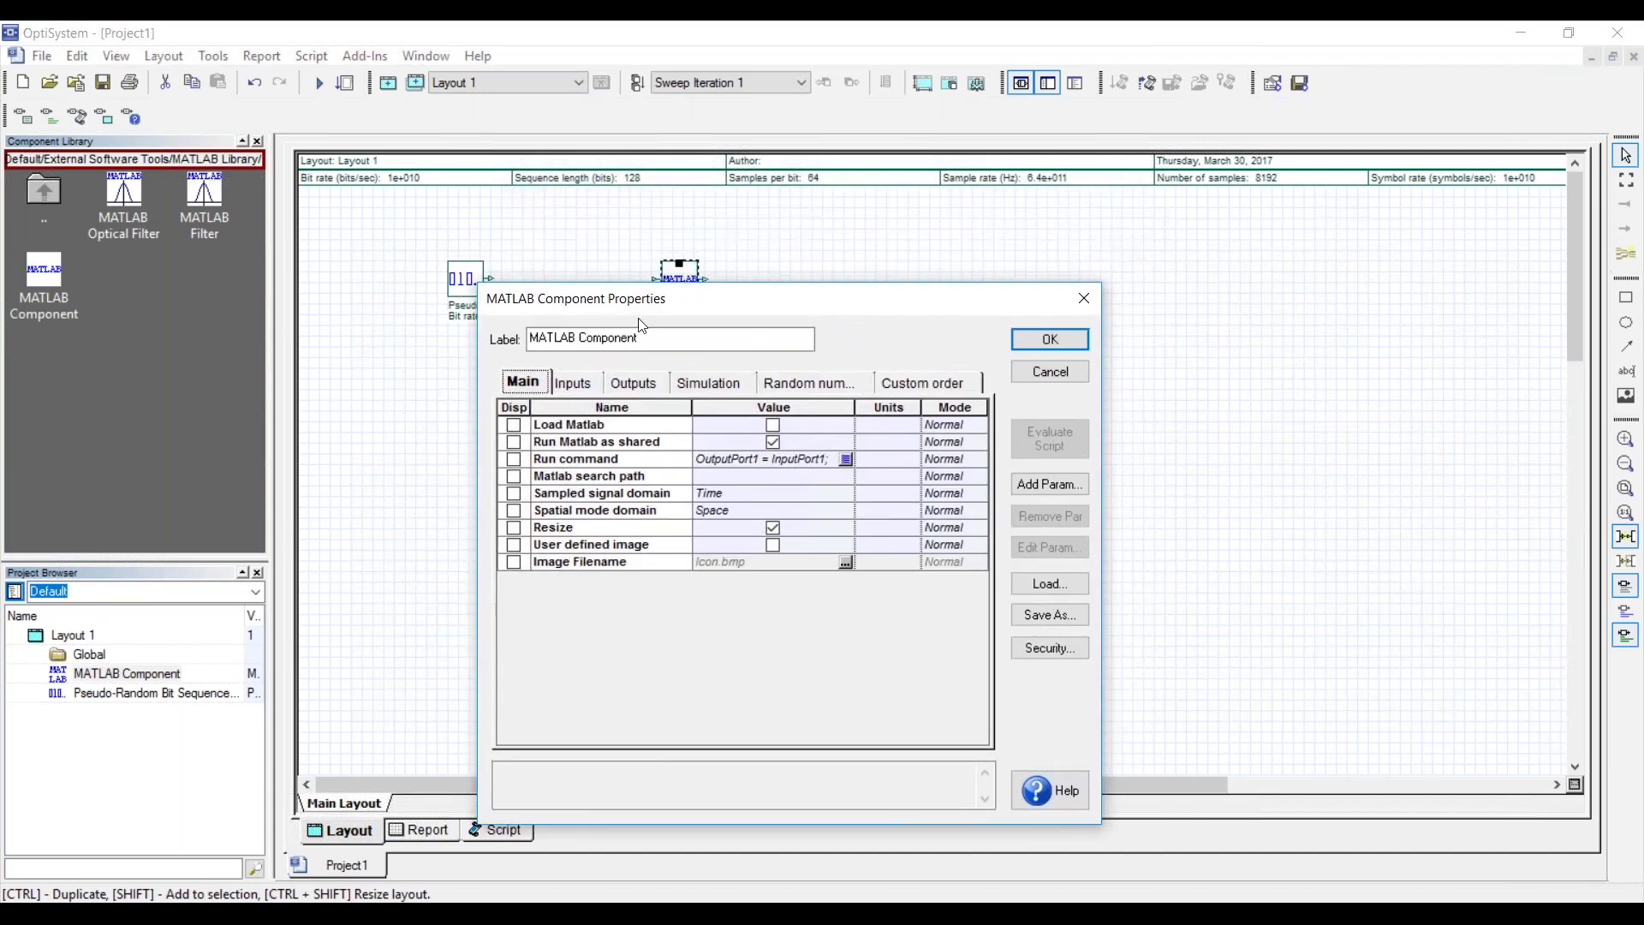
pyautogui.click(584, 390)
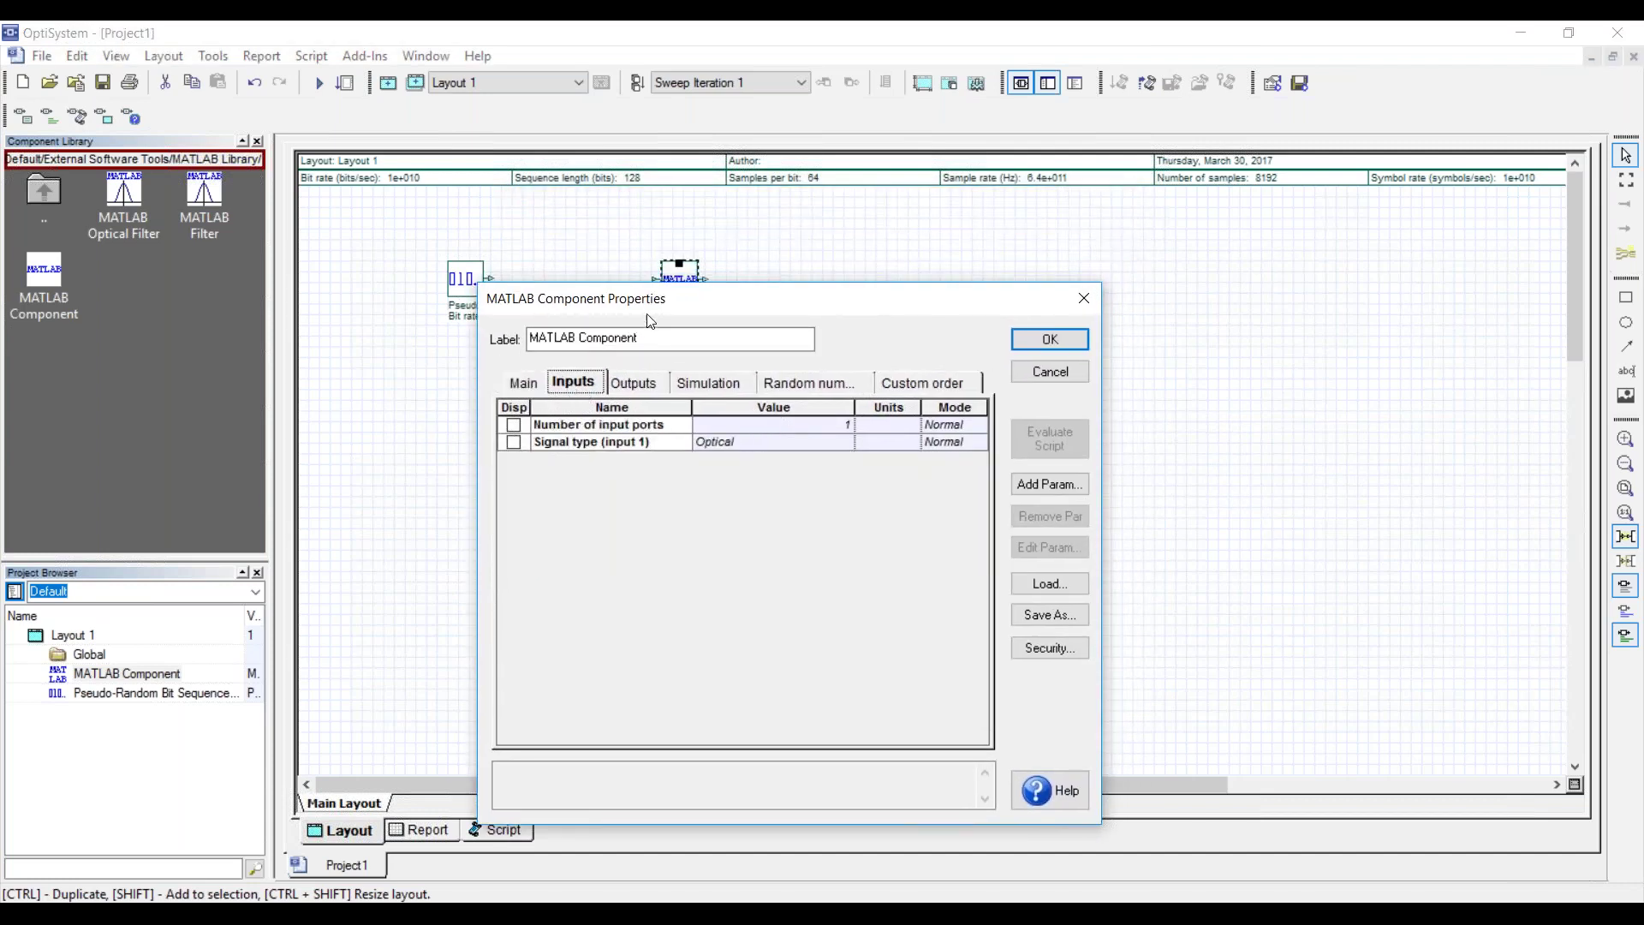
pyautogui.moveTo(655, 302); pyautogui.dragTo(652, 326)
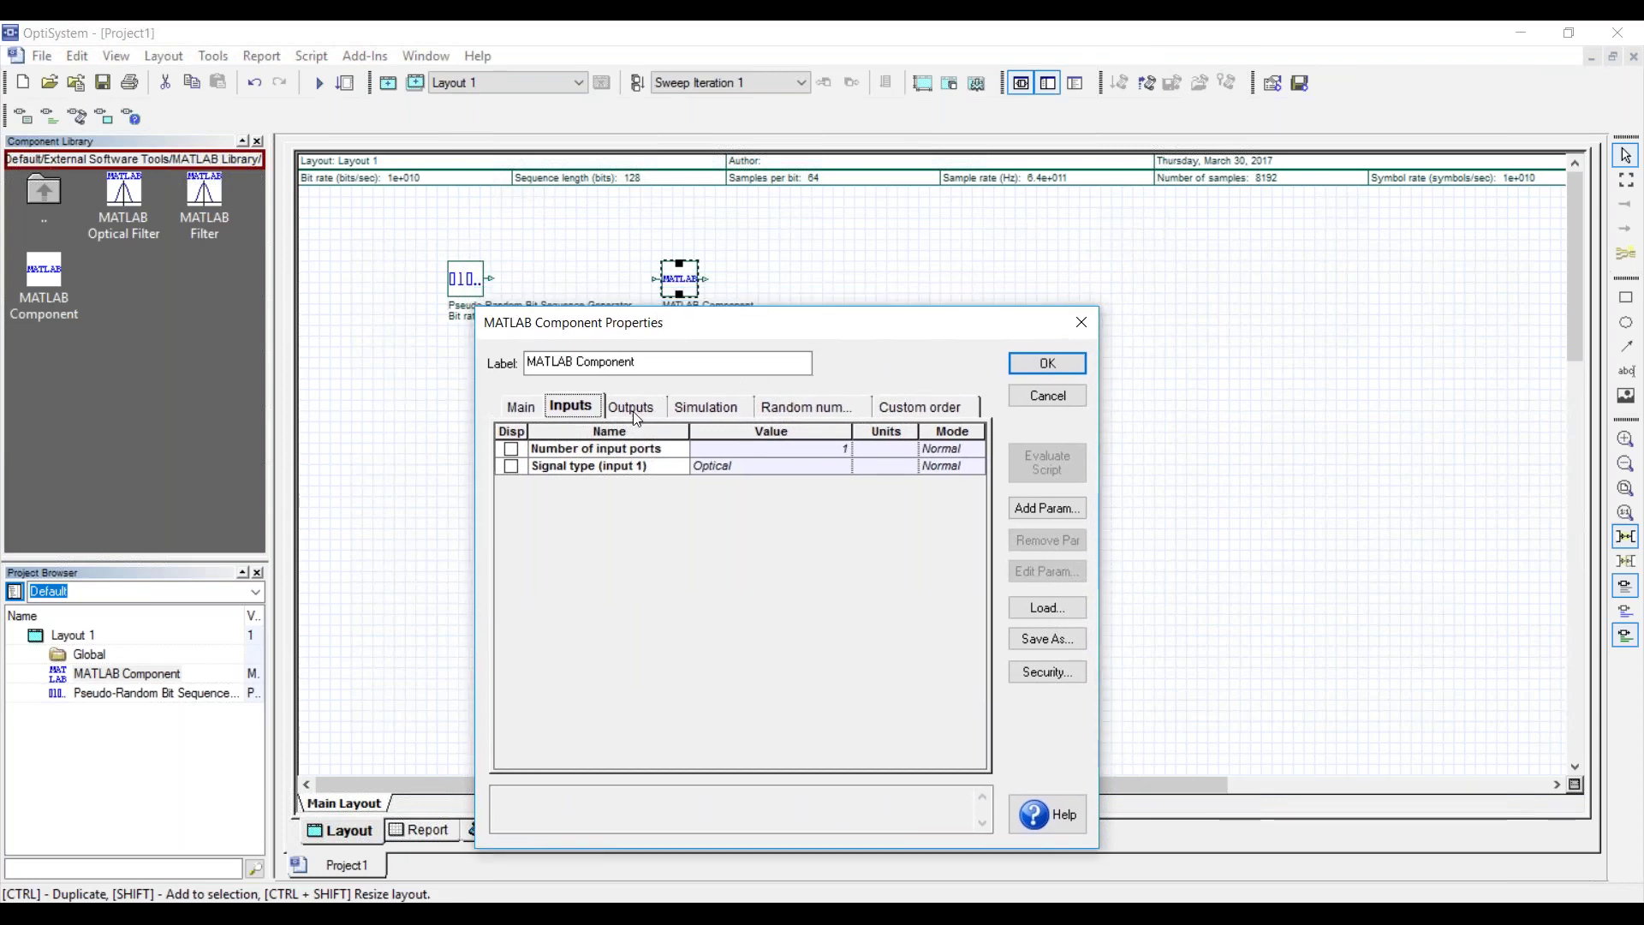
pyautogui.click(732, 468)
pyautogui.click(730, 469)
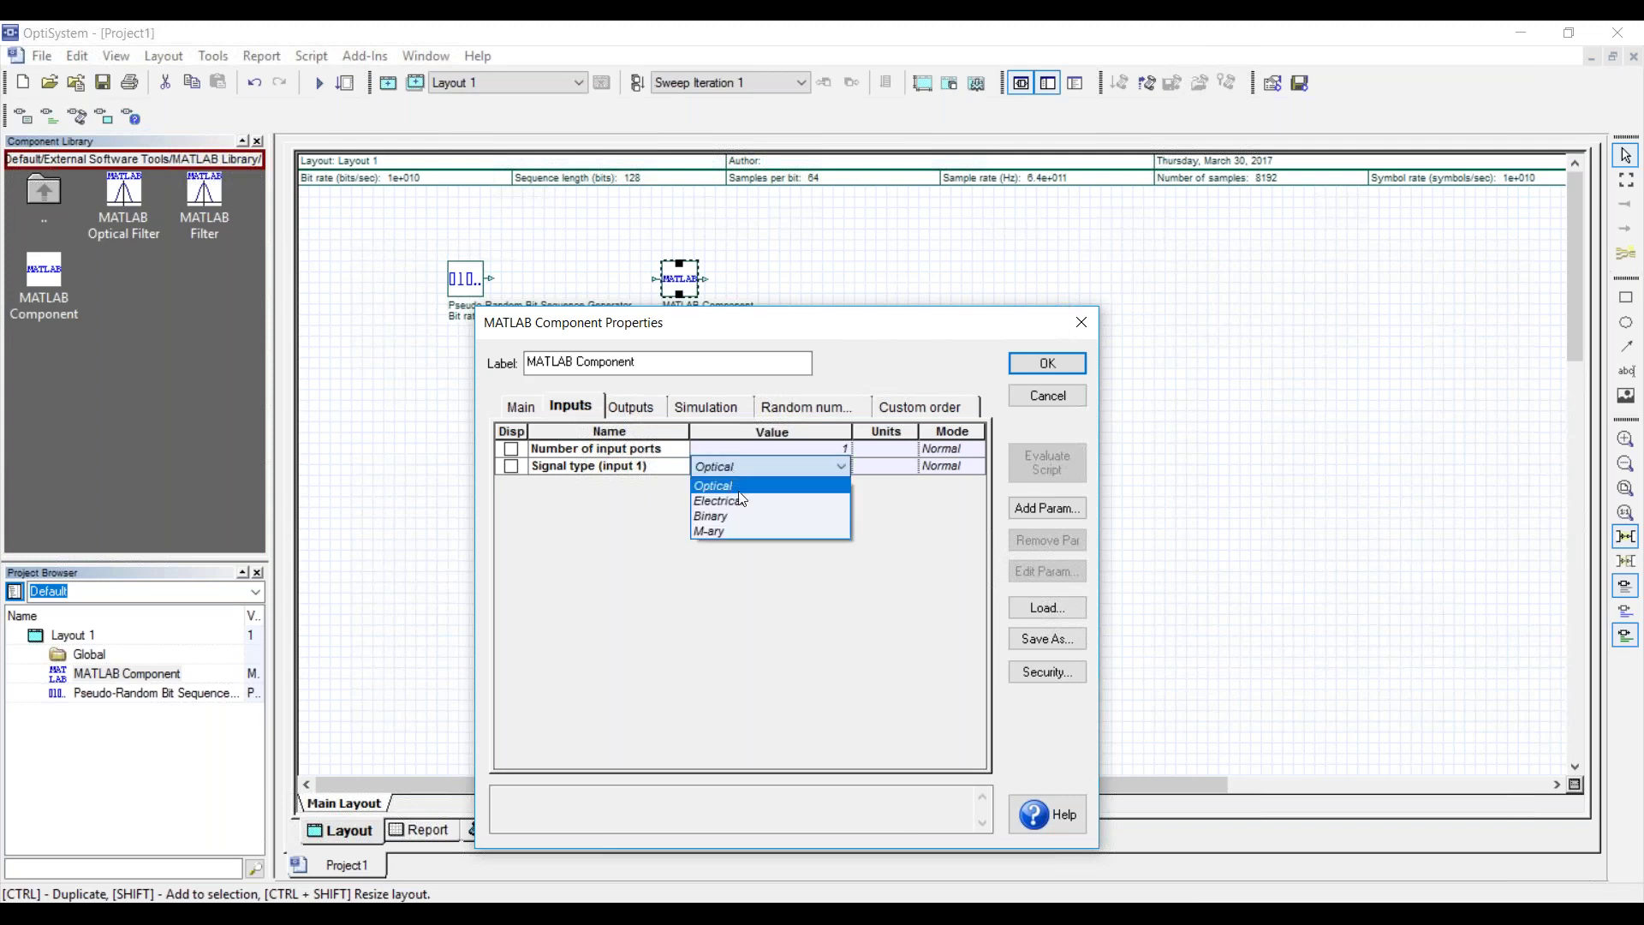
pyautogui.click(743, 515)
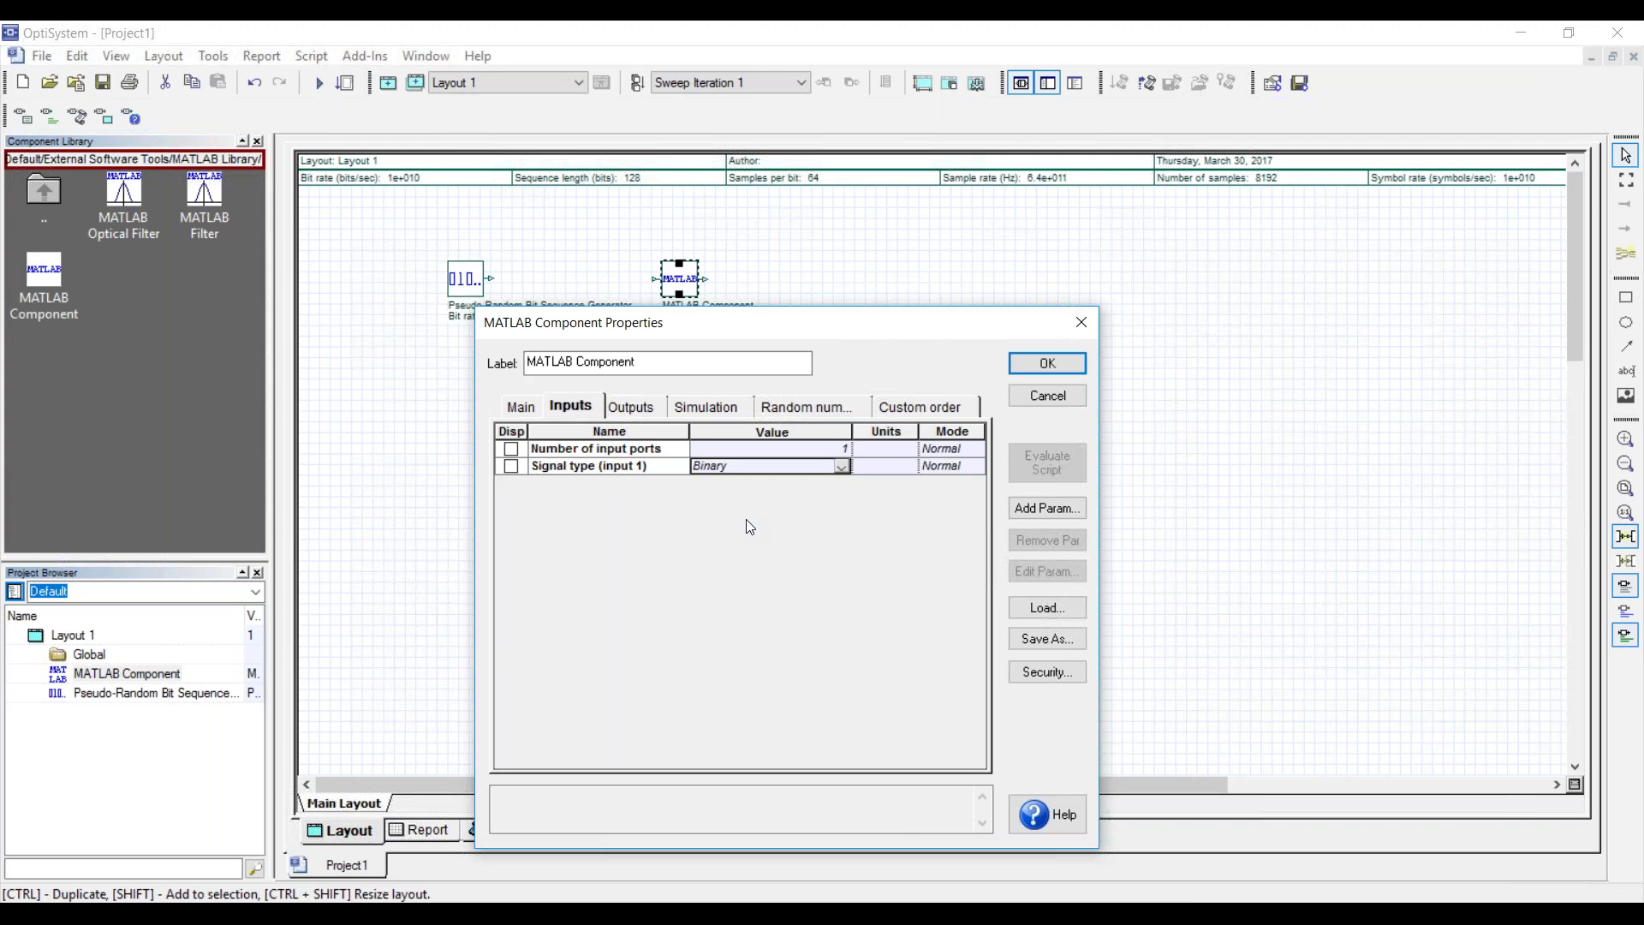
# - Set the MATLAB Component's output 1 signal type to Binary
pyautogui.click(638, 413)
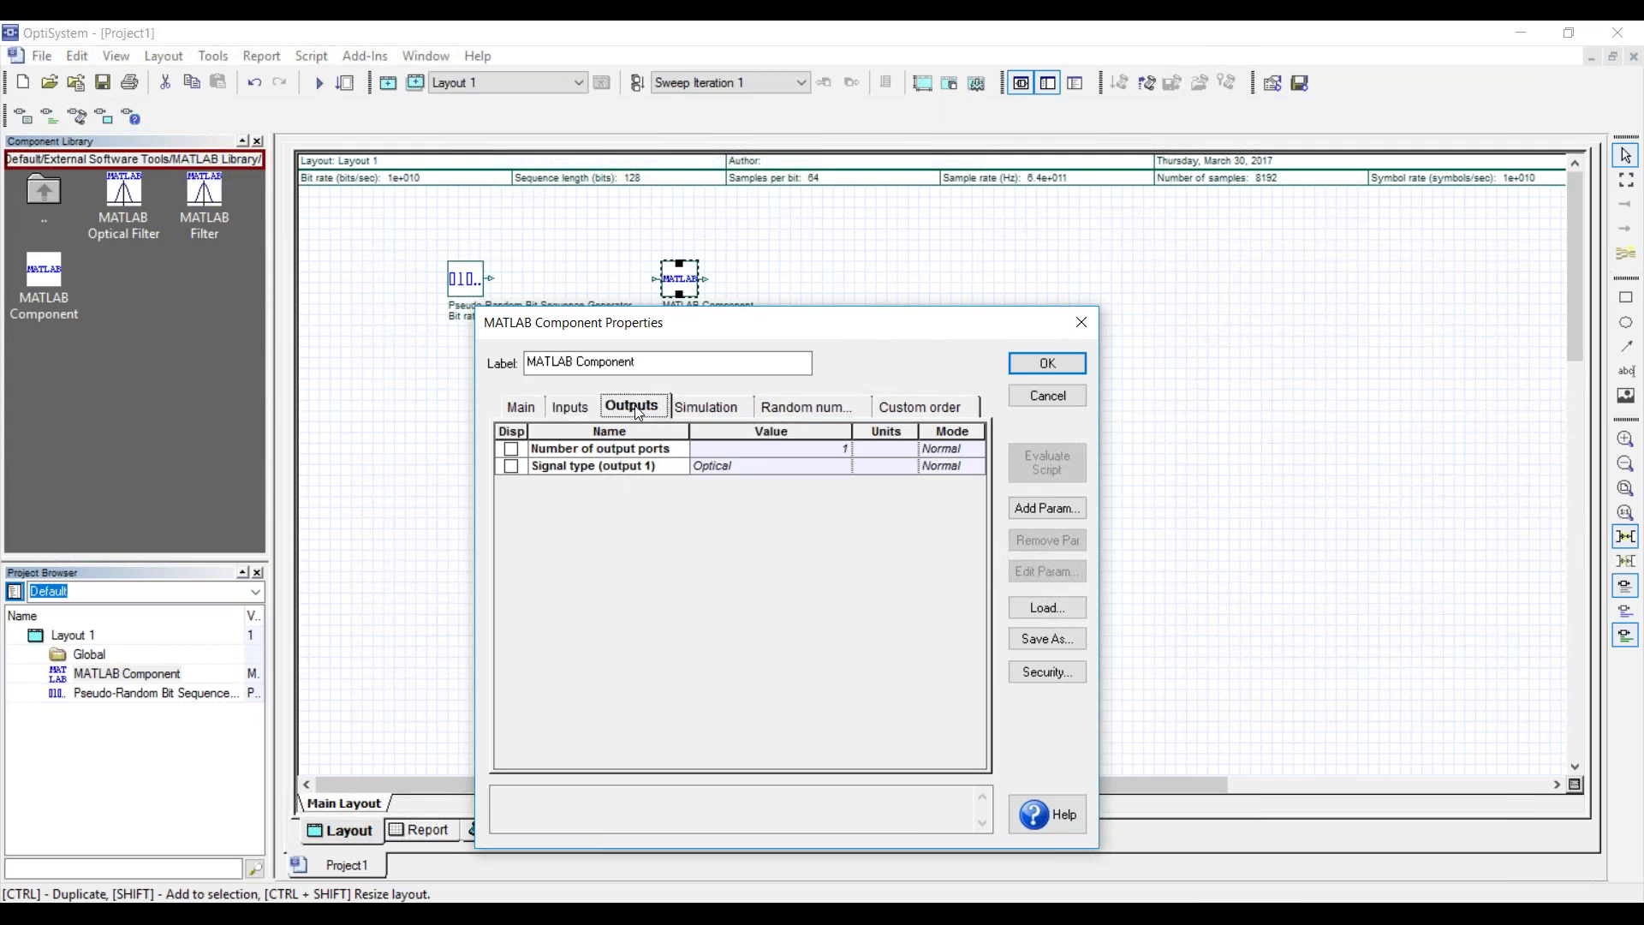
pyautogui.click(732, 472)
pyautogui.click(732, 472)
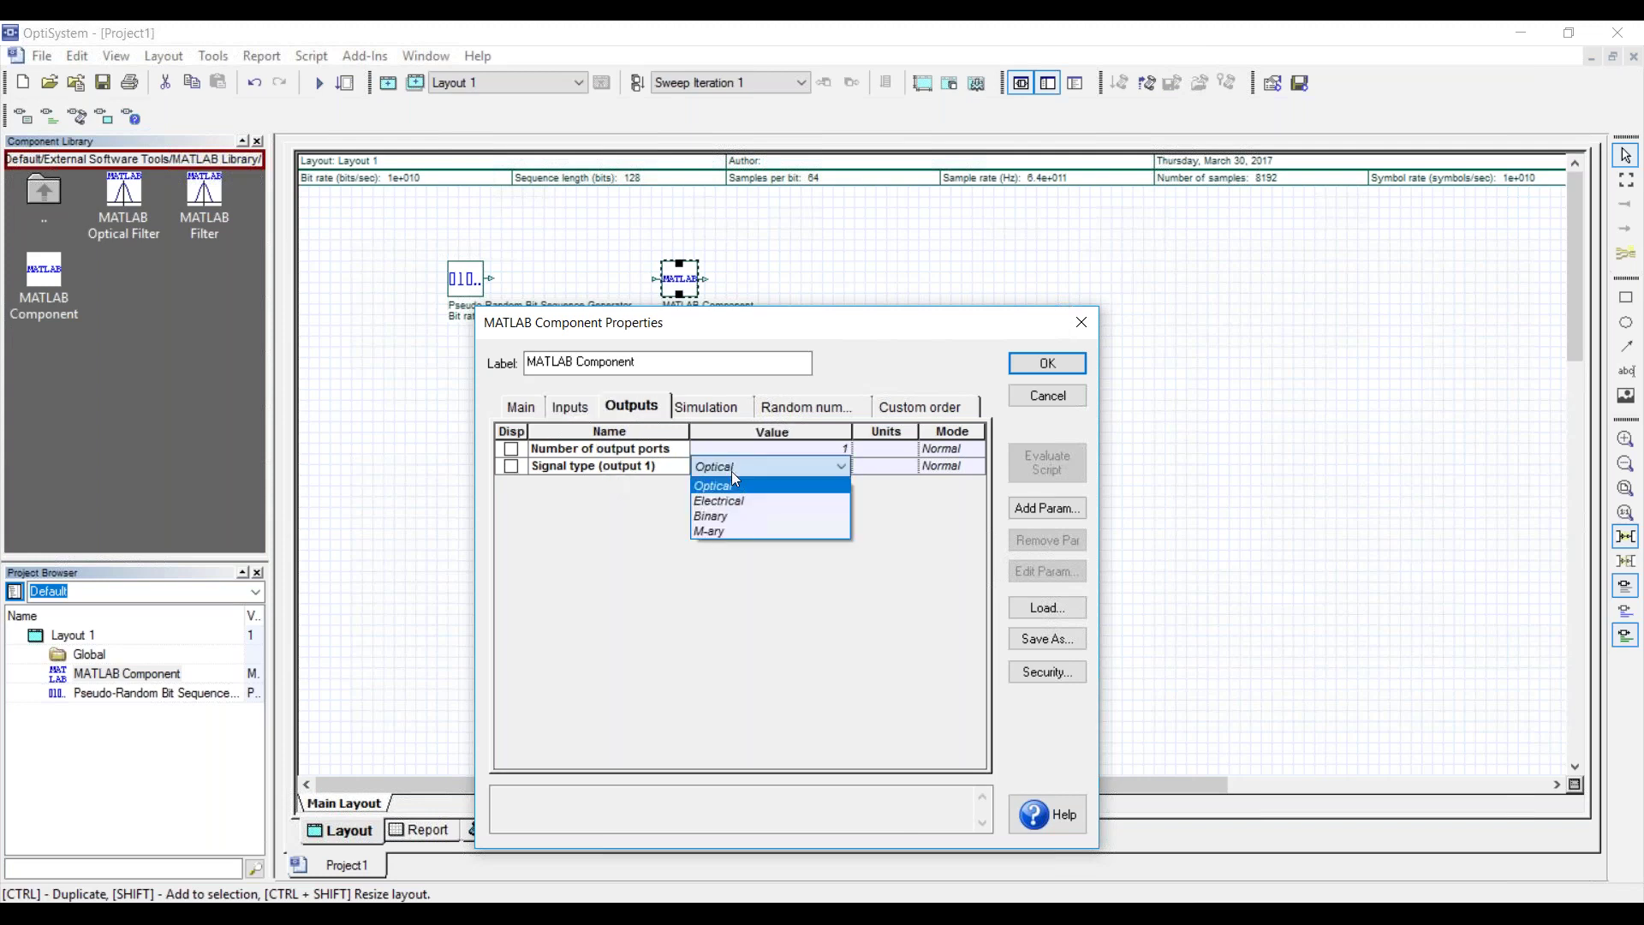
pyautogui.click(738, 516)
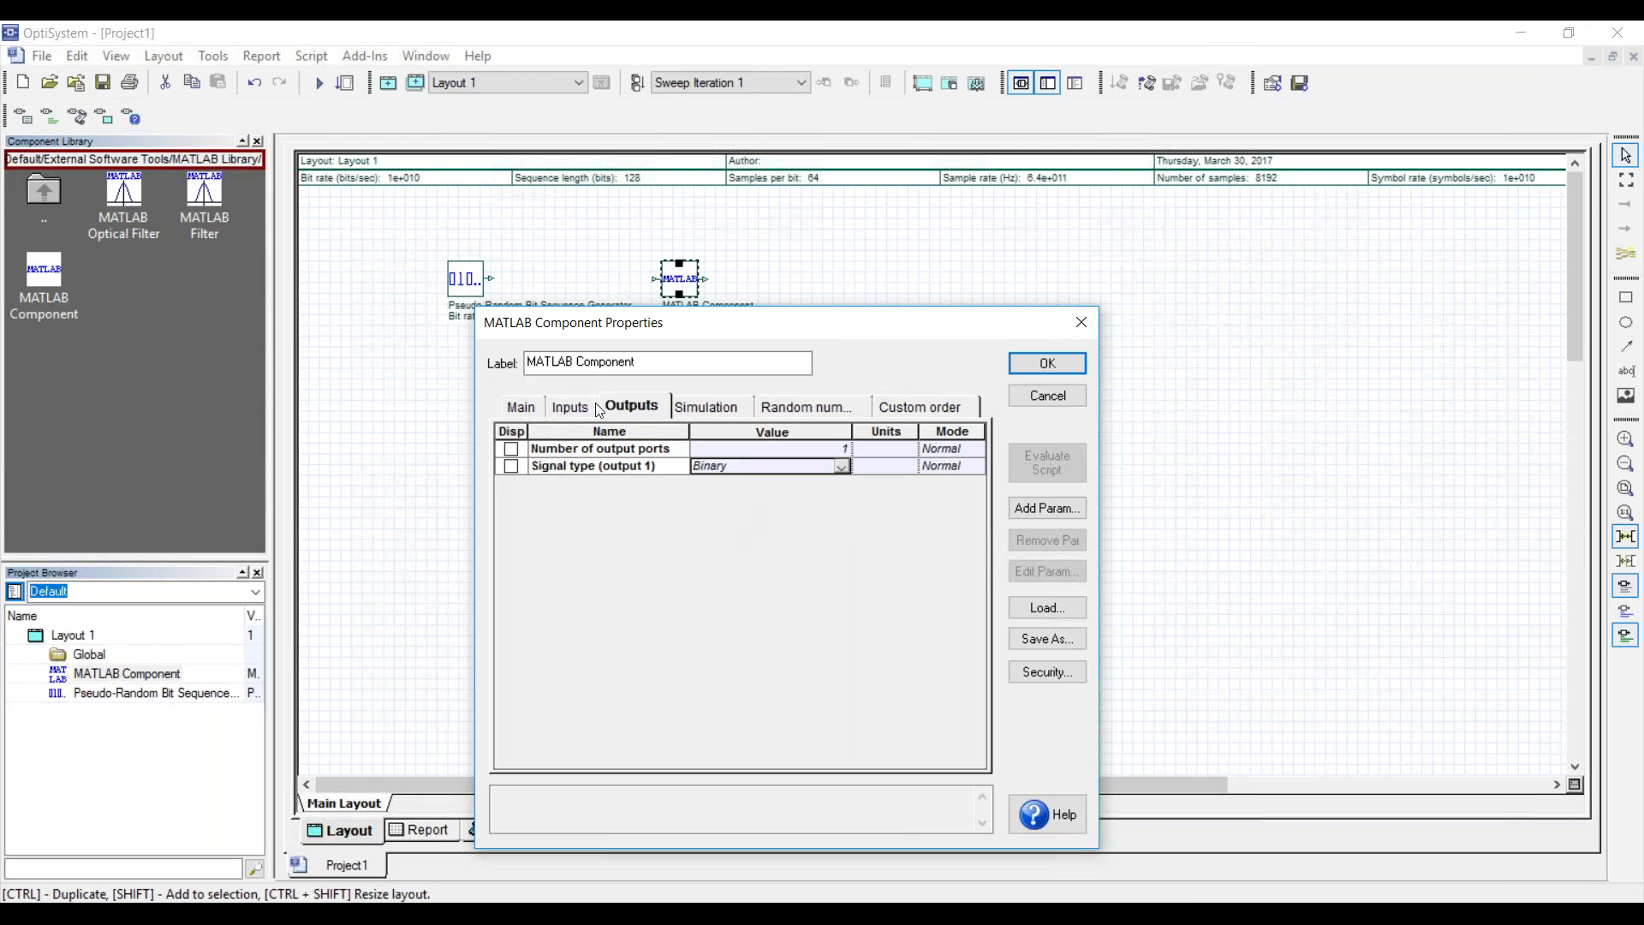
# - Enable Load Matlab in the MATLAB Component's main properties and apply the settings
pyautogui.click(522, 411)
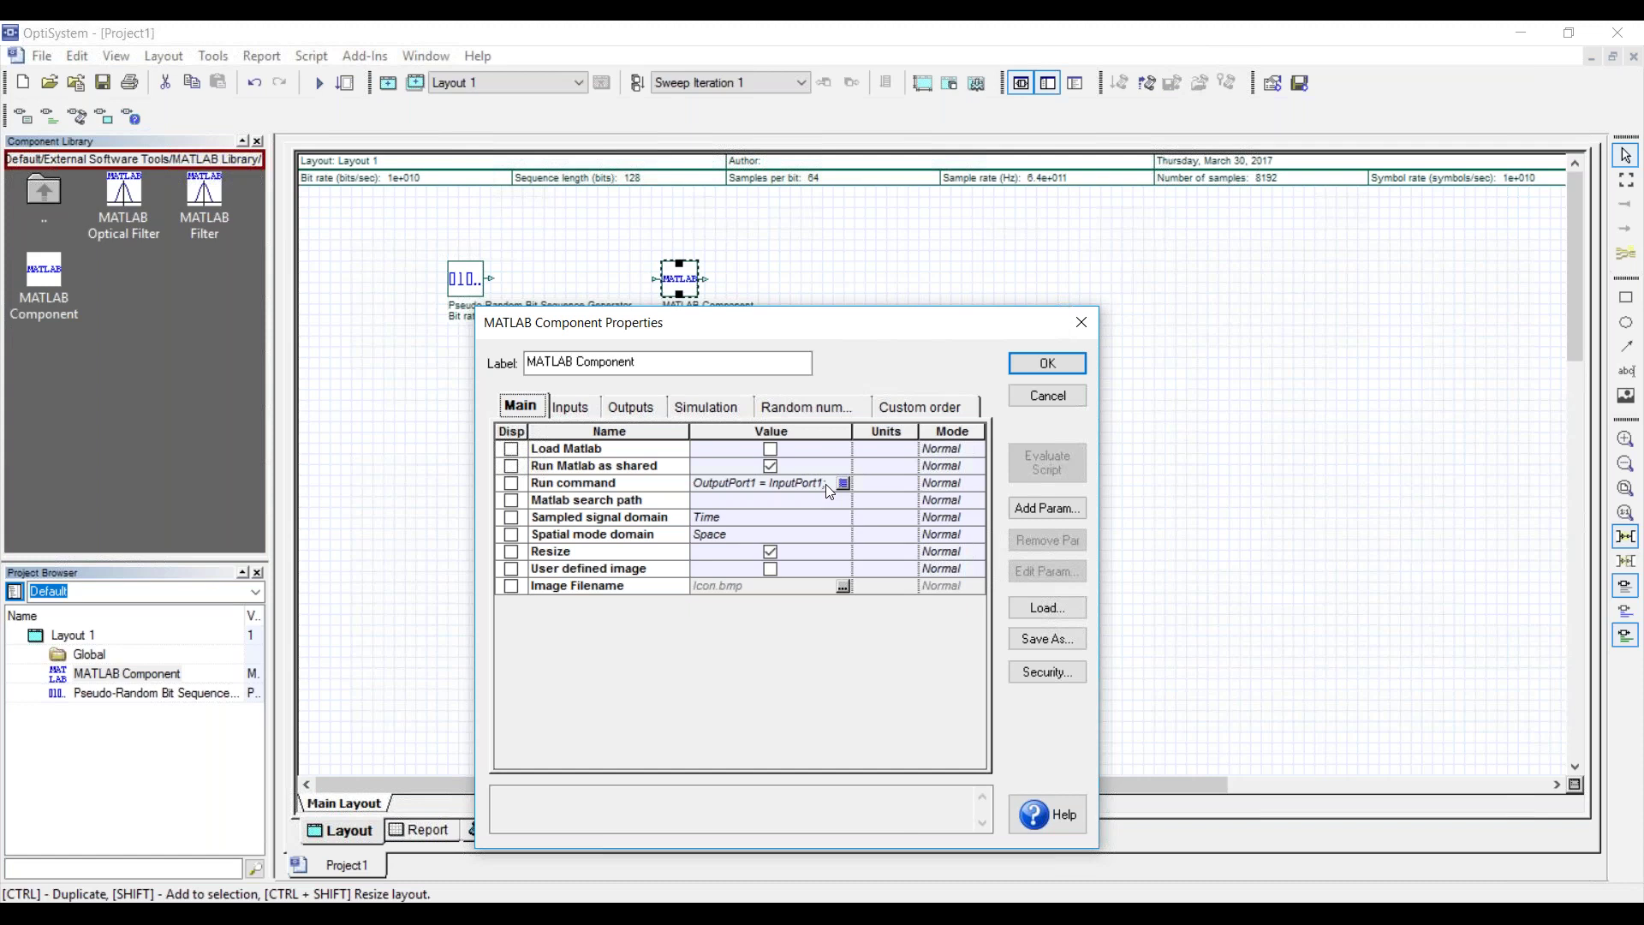
pyautogui.click(771, 449)
pyautogui.click(1037, 377)
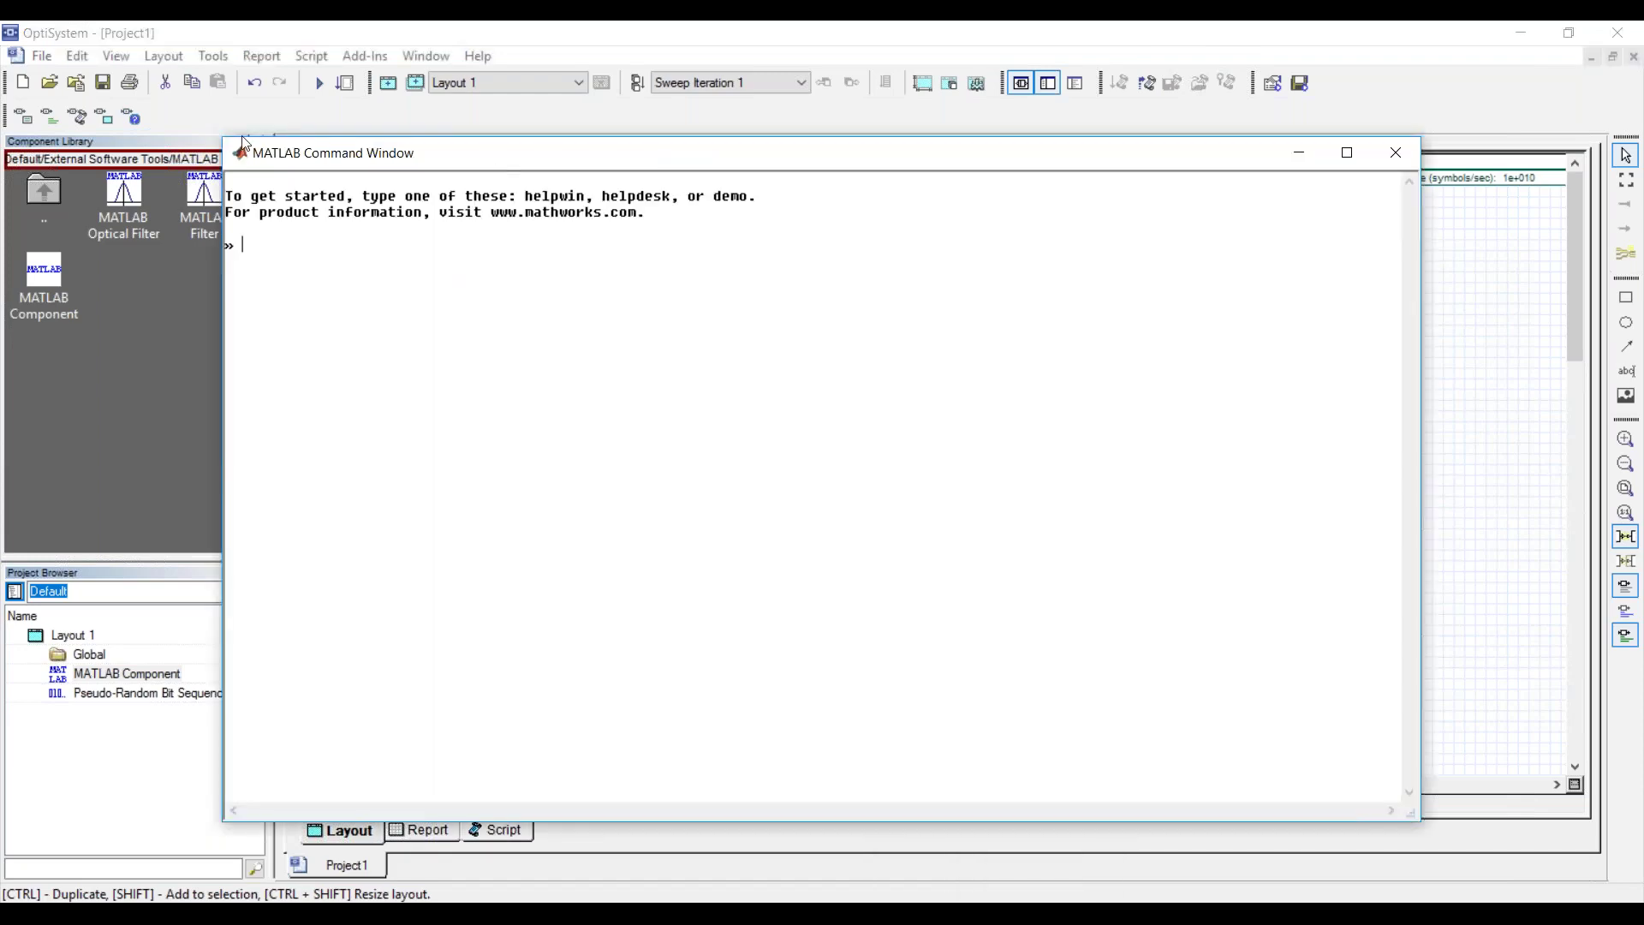
# - Move the MATLAB Command Window clear of the components and connect the bit sequence generator's output to the MATLAB Component's input
pyautogui.moveTo(227, 137); pyautogui.dragTo(928, 207)
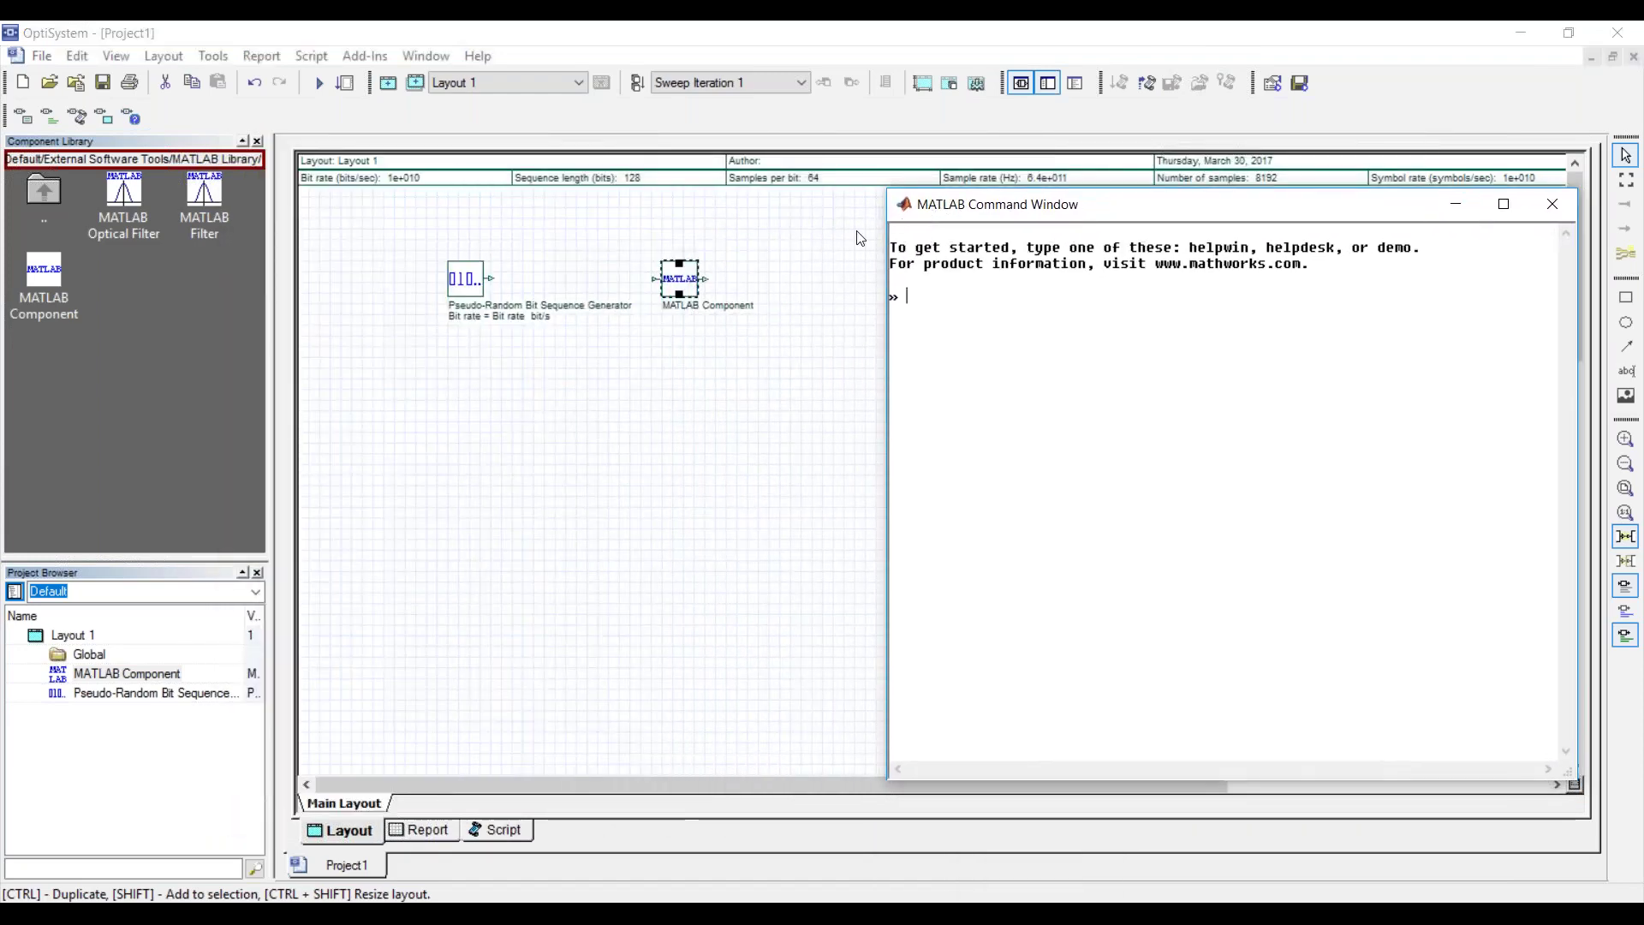
pyautogui.click(492, 278)
pyautogui.moveTo(491, 278); pyautogui.dragTo(658, 278)
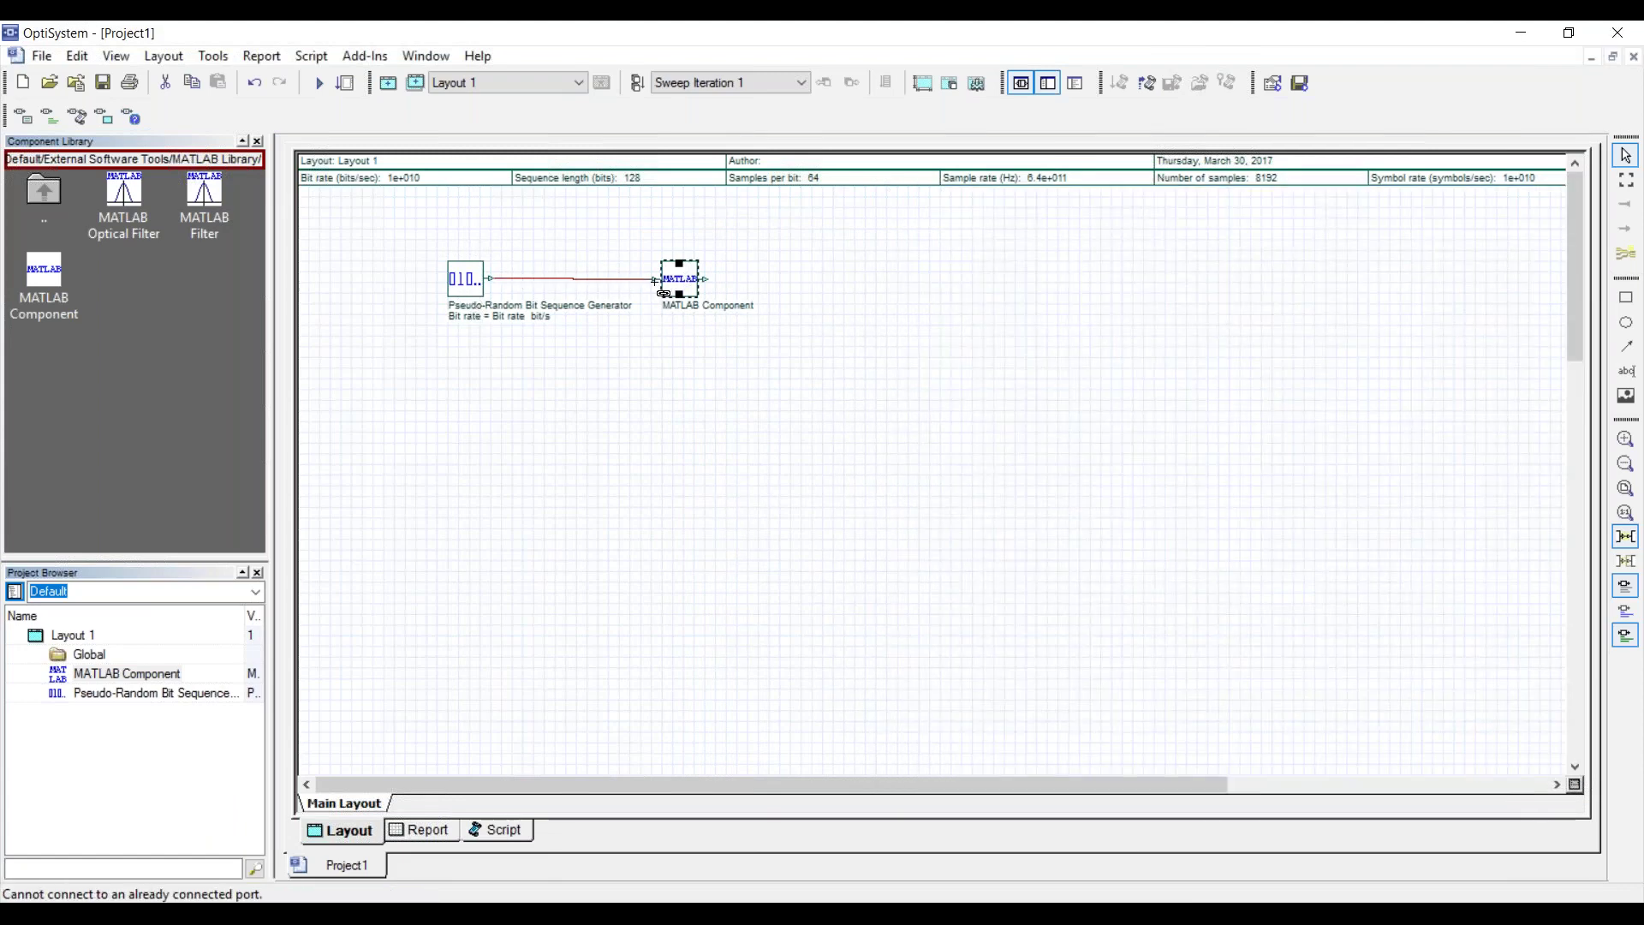
# - Add two Binary Sequence Visualizers below the circuit, one on the generator's output and one on the MATLAB Component's output
pyautogui.doubleClick(37, 193)
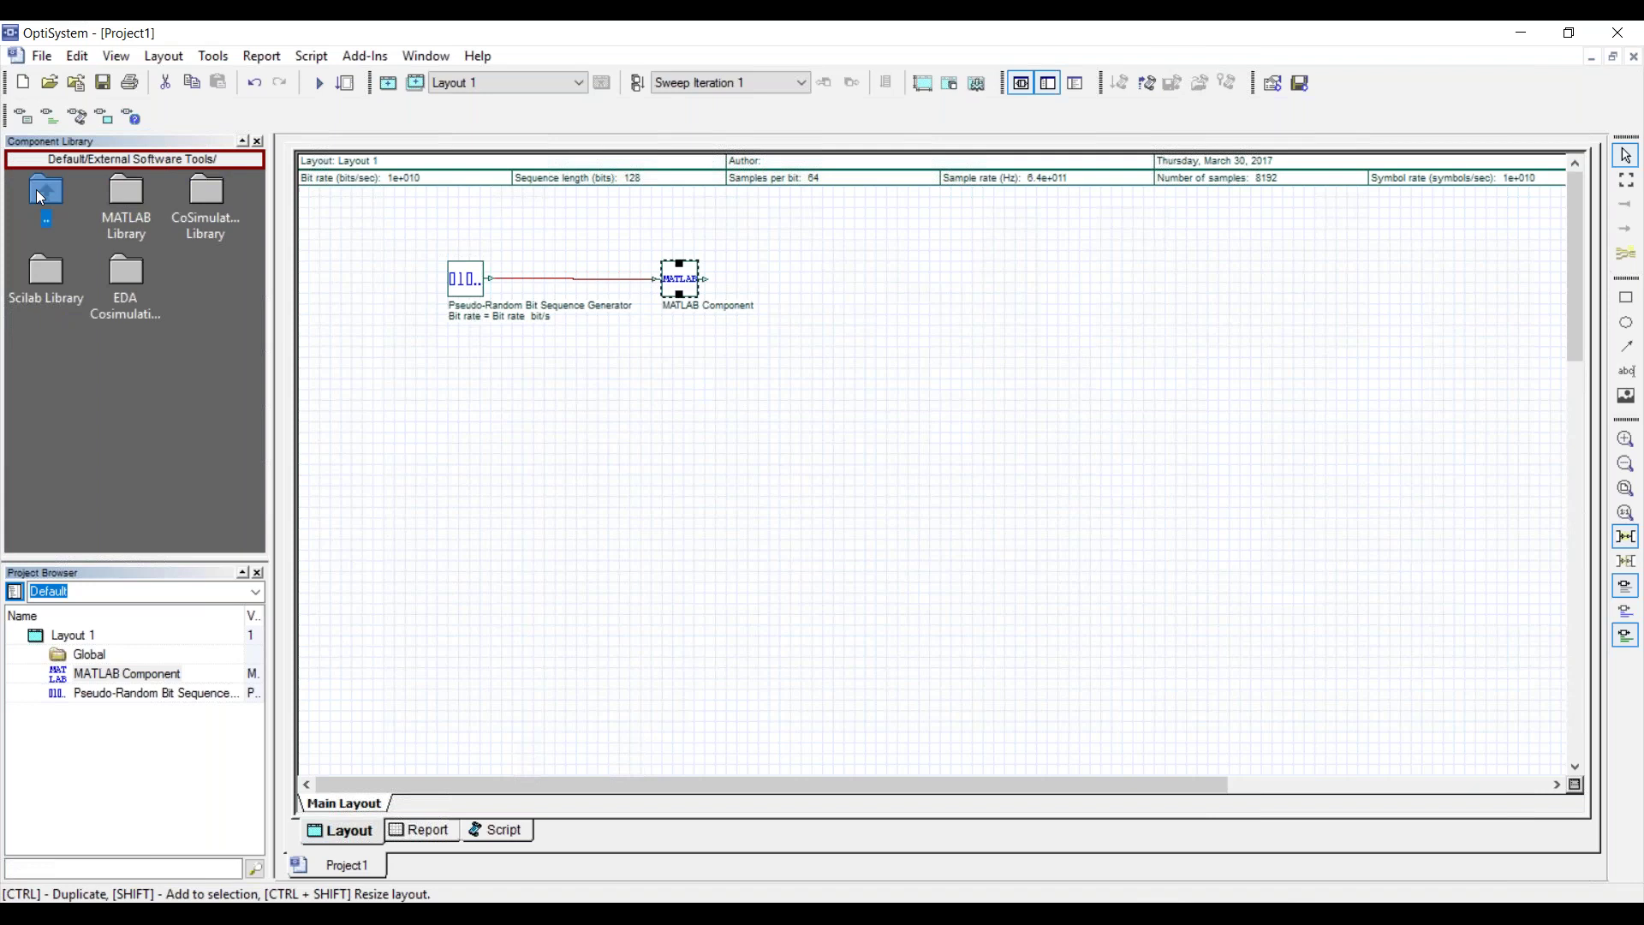
pyautogui.doubleClick(37, 193)
pyautogui.doubleClick(120, 196)
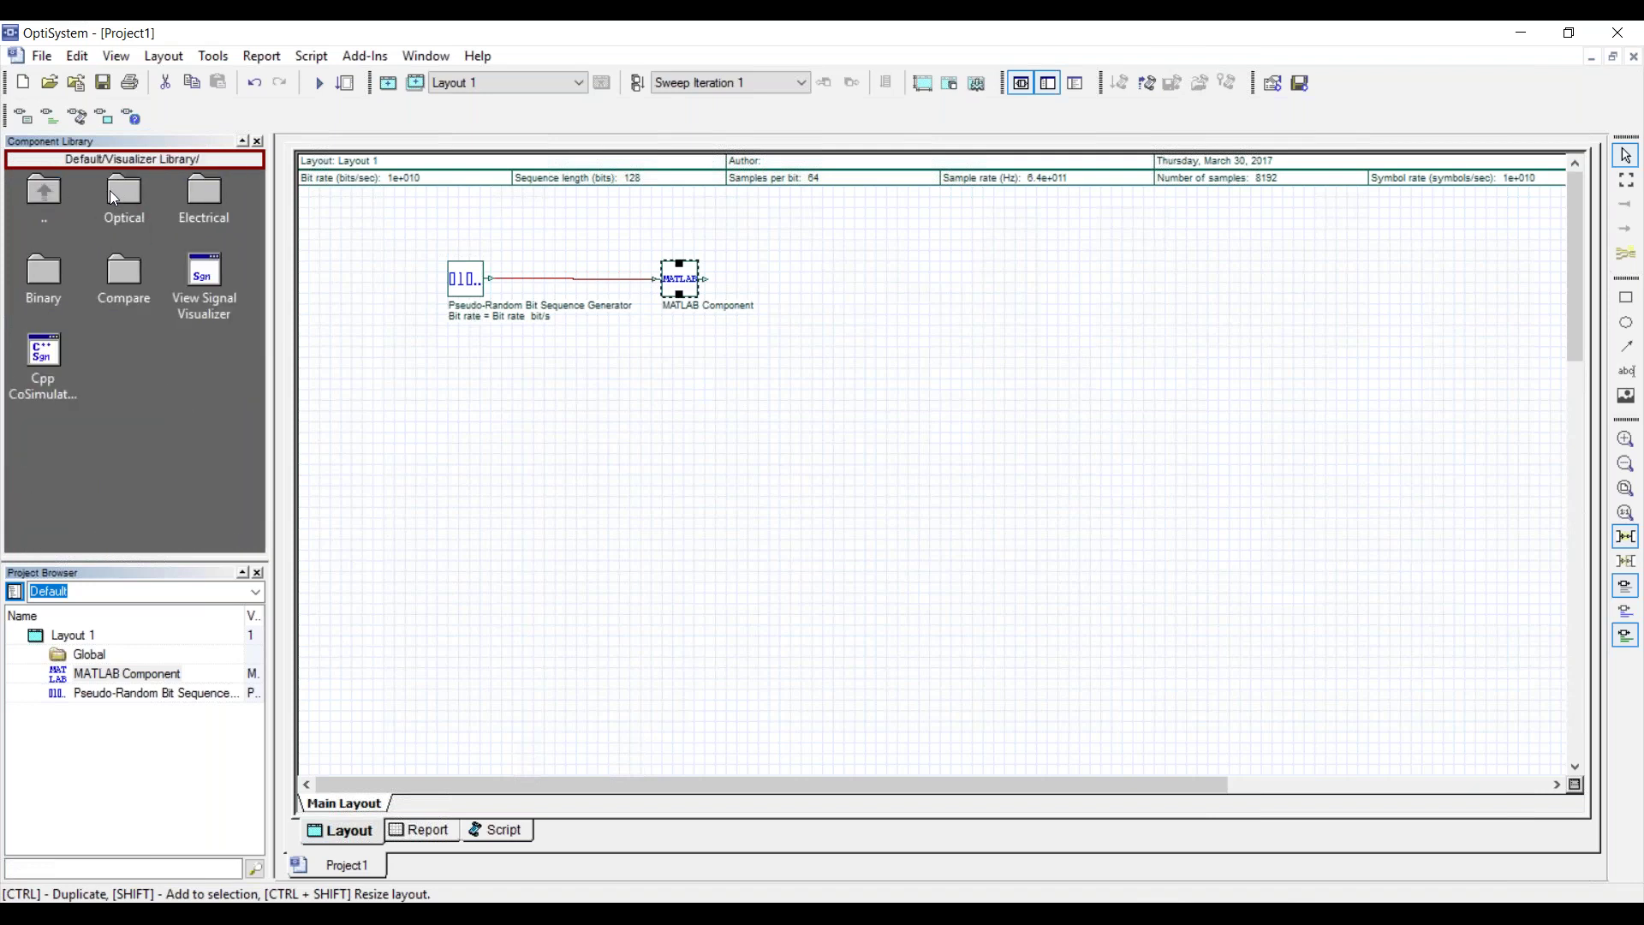
pyautogui.doubleClick(53, 265)
pyautogui.moveTo(129, 194); pyautogui.dragTo(556, 402)
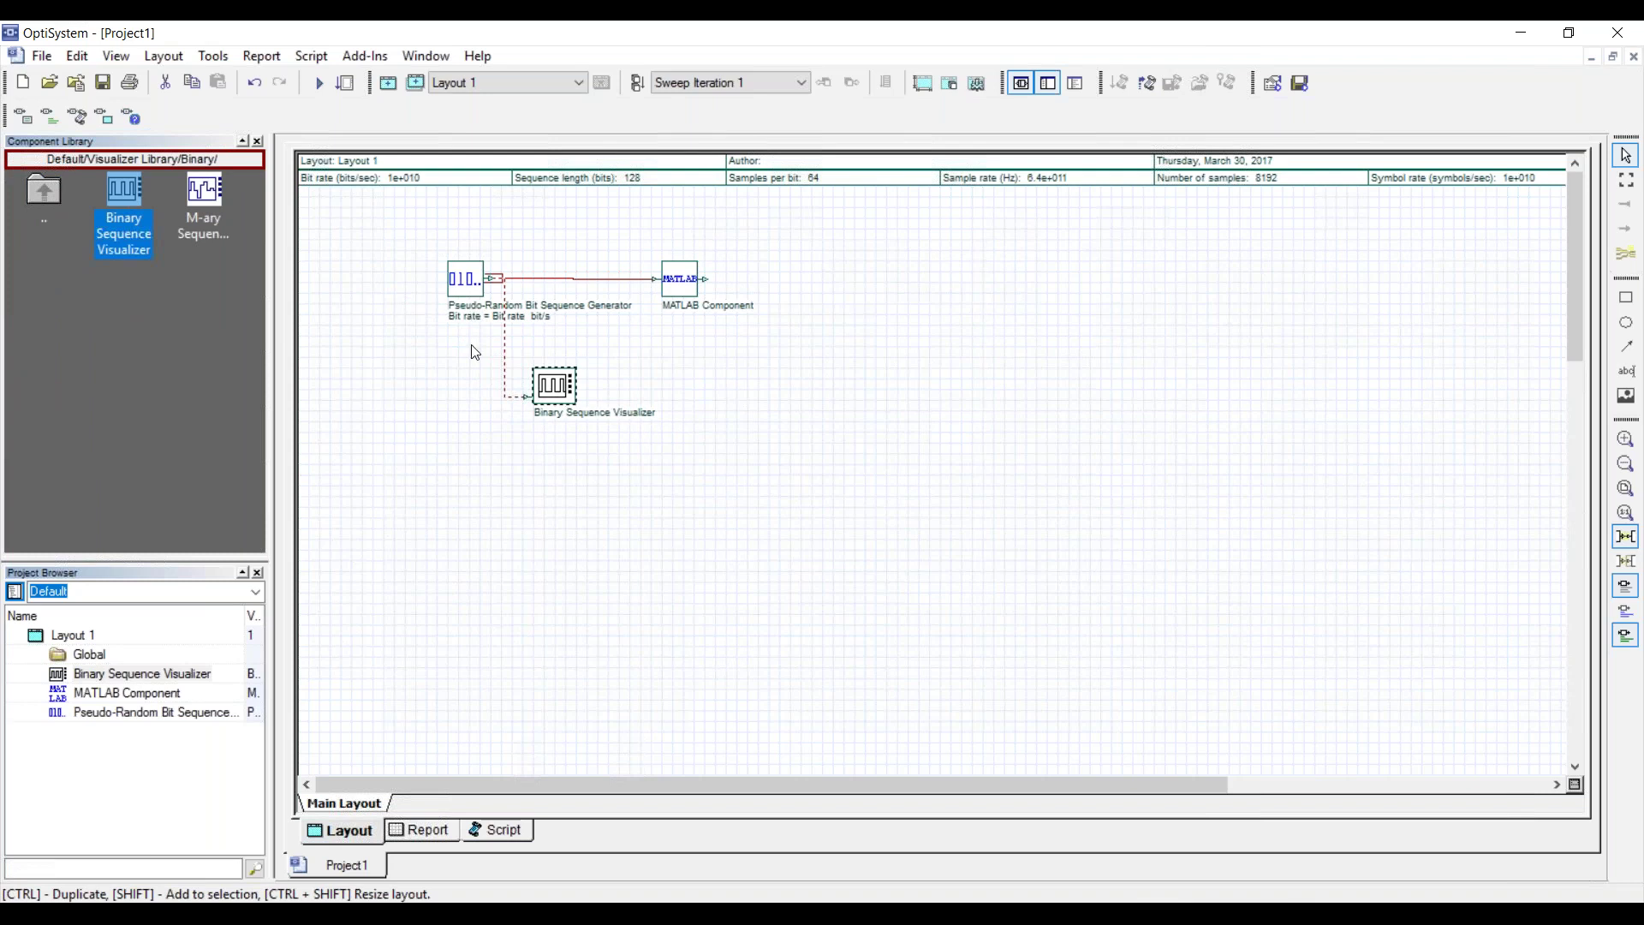
pyautogui.moveTo(122, 196); pyautogui.dragTo(844, 374)
# - Calculate the whole project and close the calculation window
pyautogui.click(730, 431)
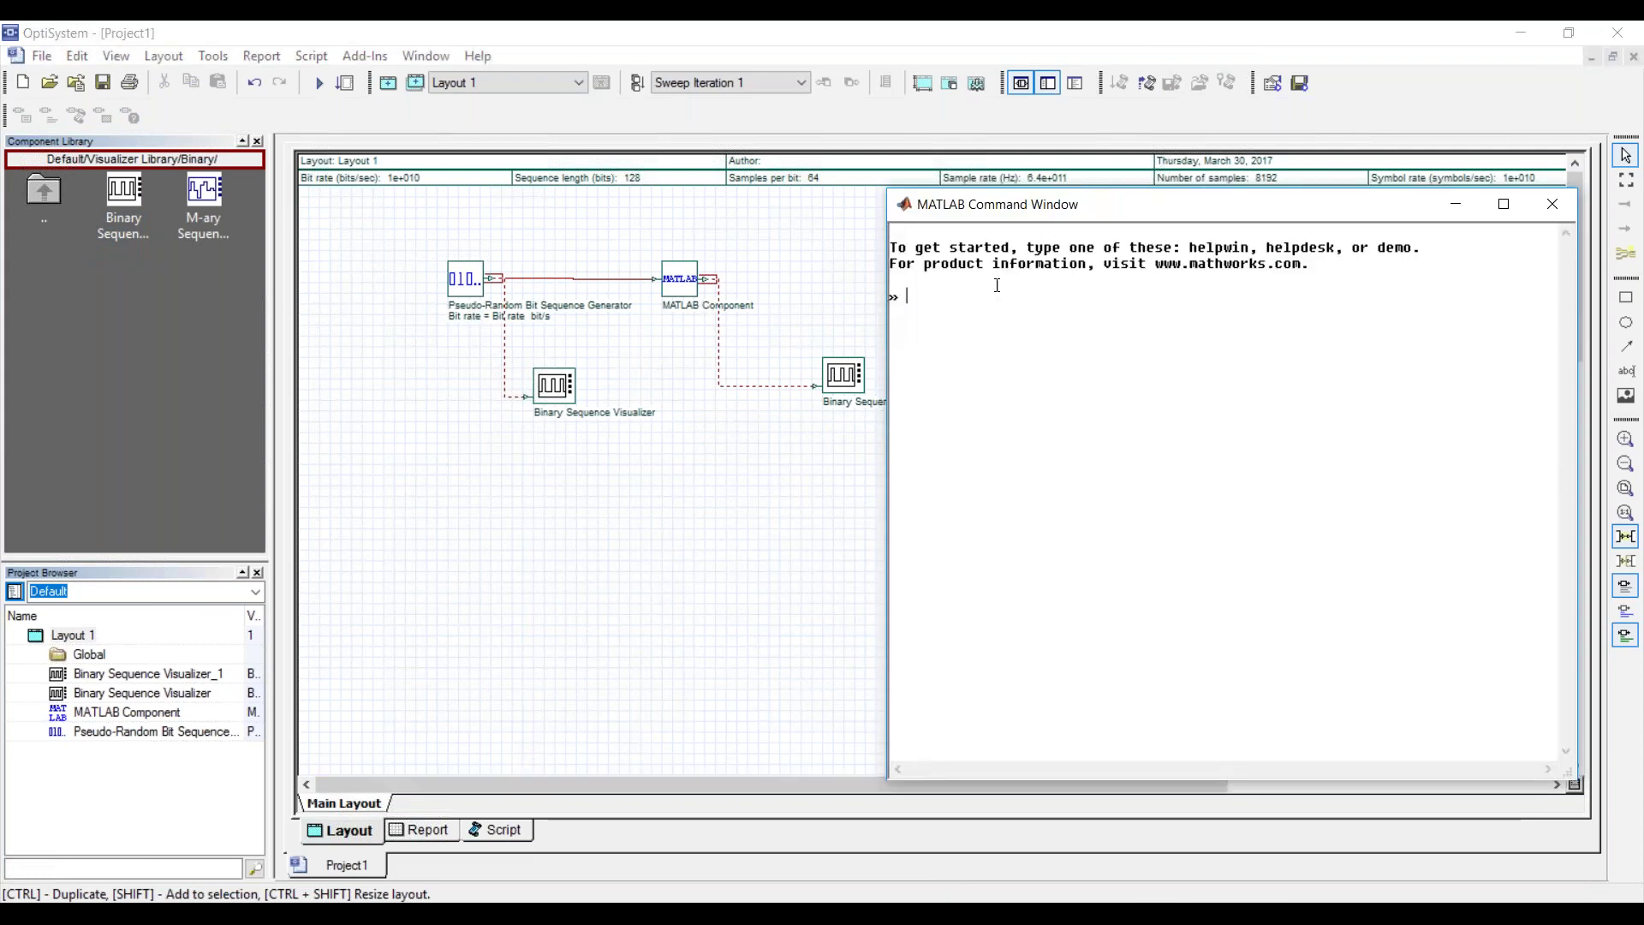
pyautogui.click(321, 82)
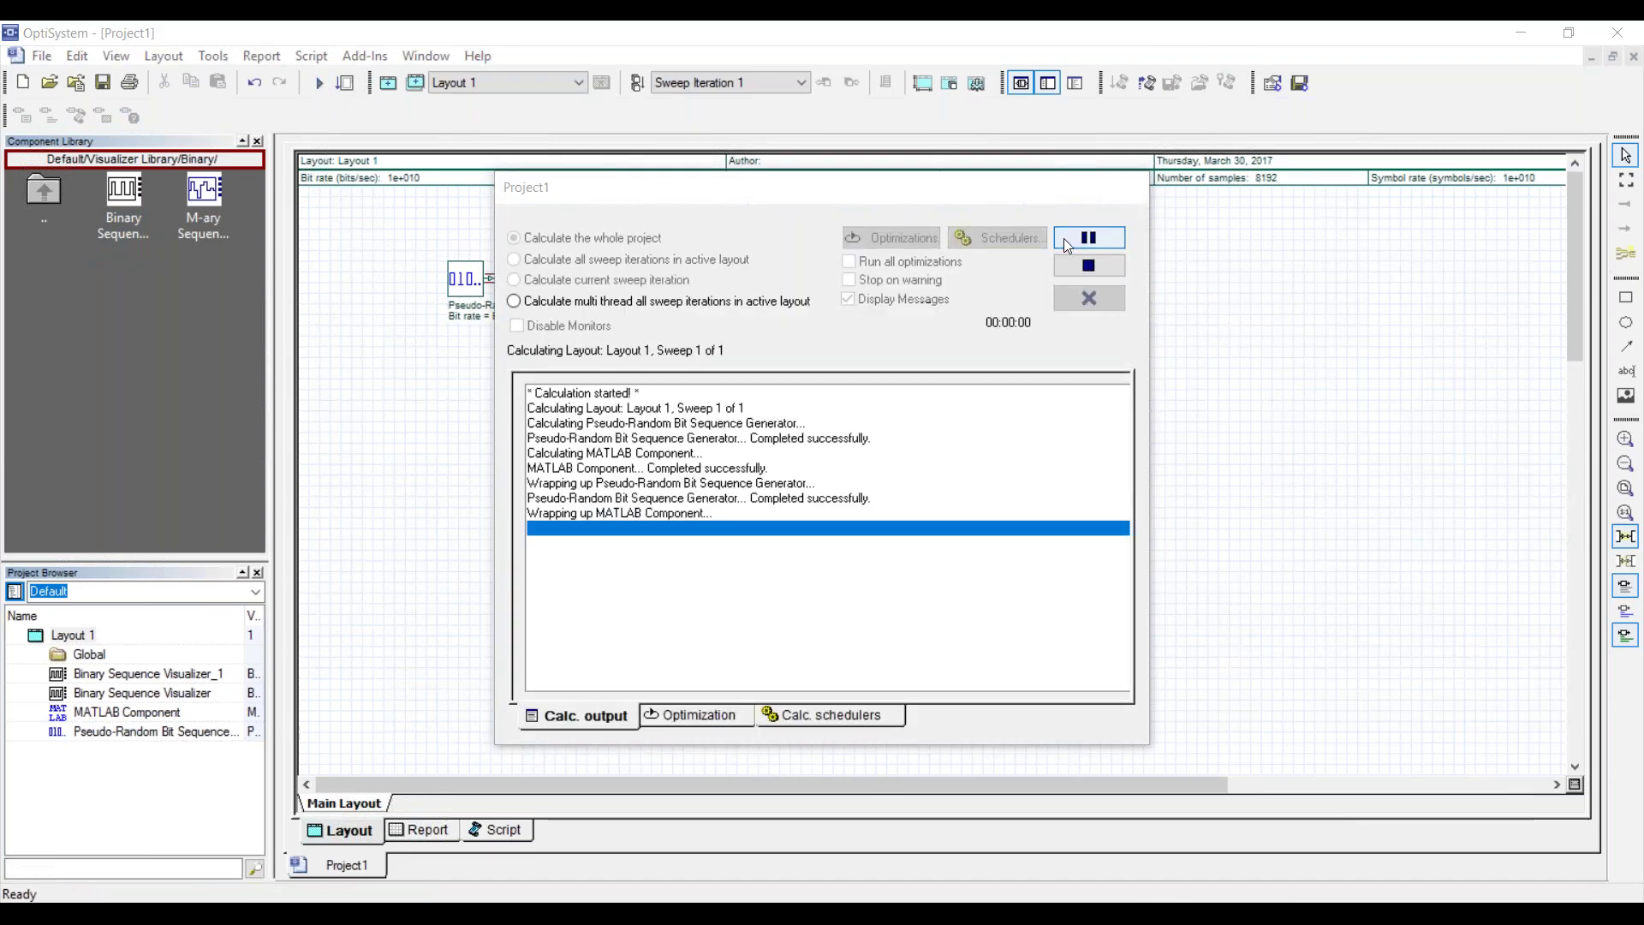
pyautogui.click(1088, 297)
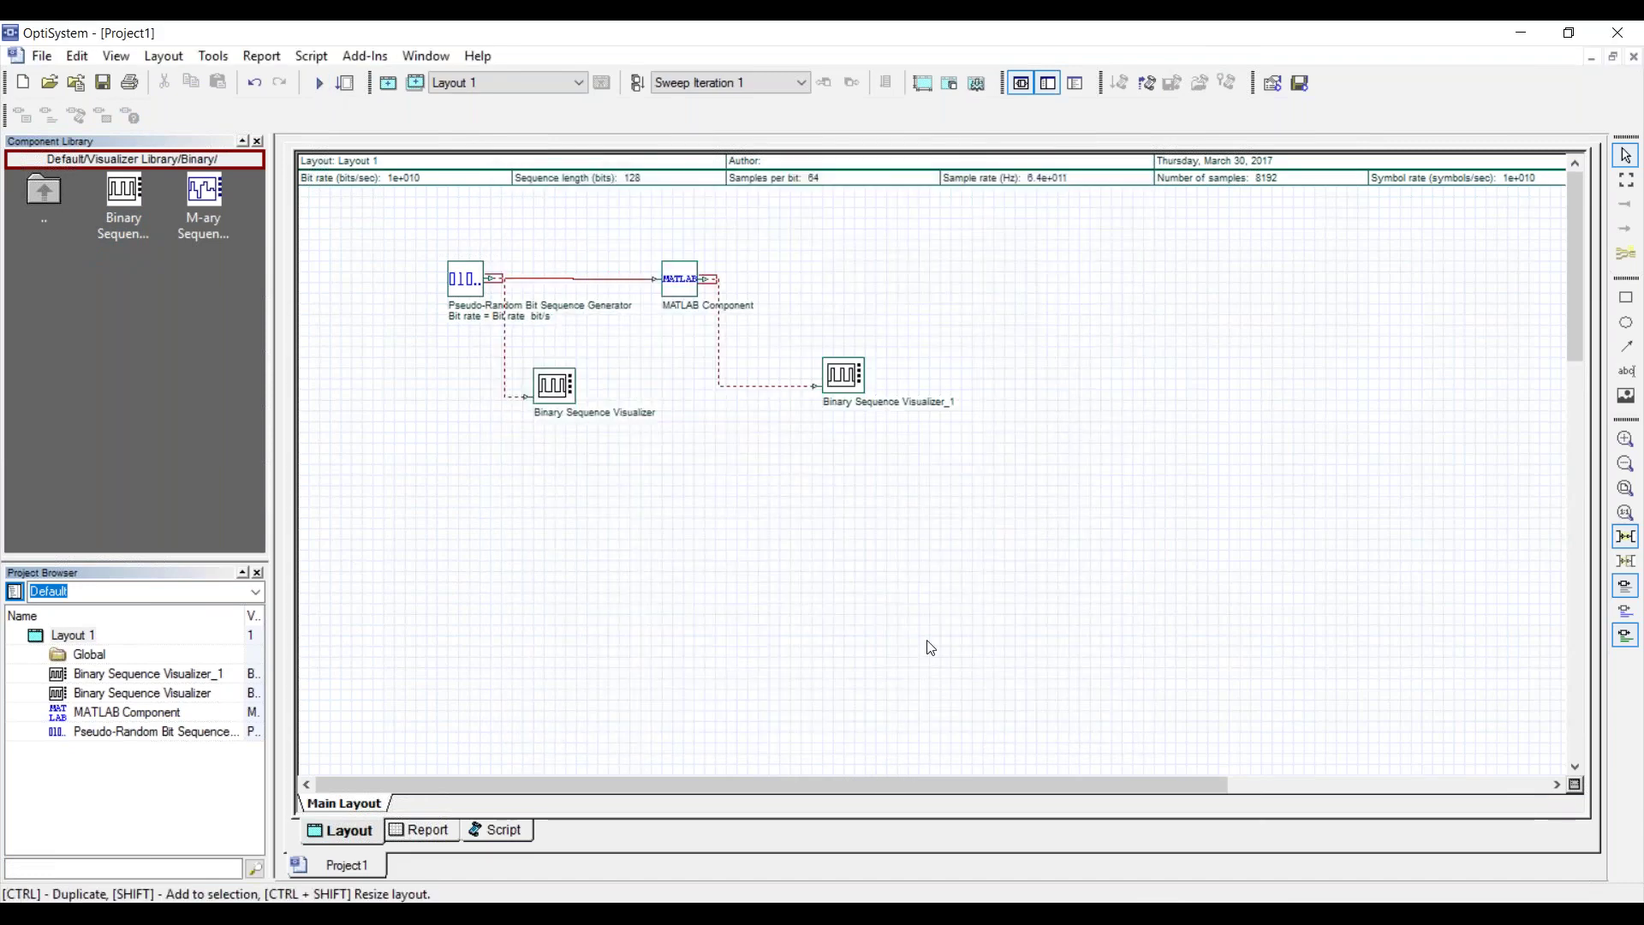
# - Open both Binary Sequence Visualizers and arrange their windows to compare the bit sequences before and after the MATLAB Component
pyautogui.doubleClick(556, 390)
pyautogui.moveTo(702, 357); pyautogui.dragTo(181, 211)
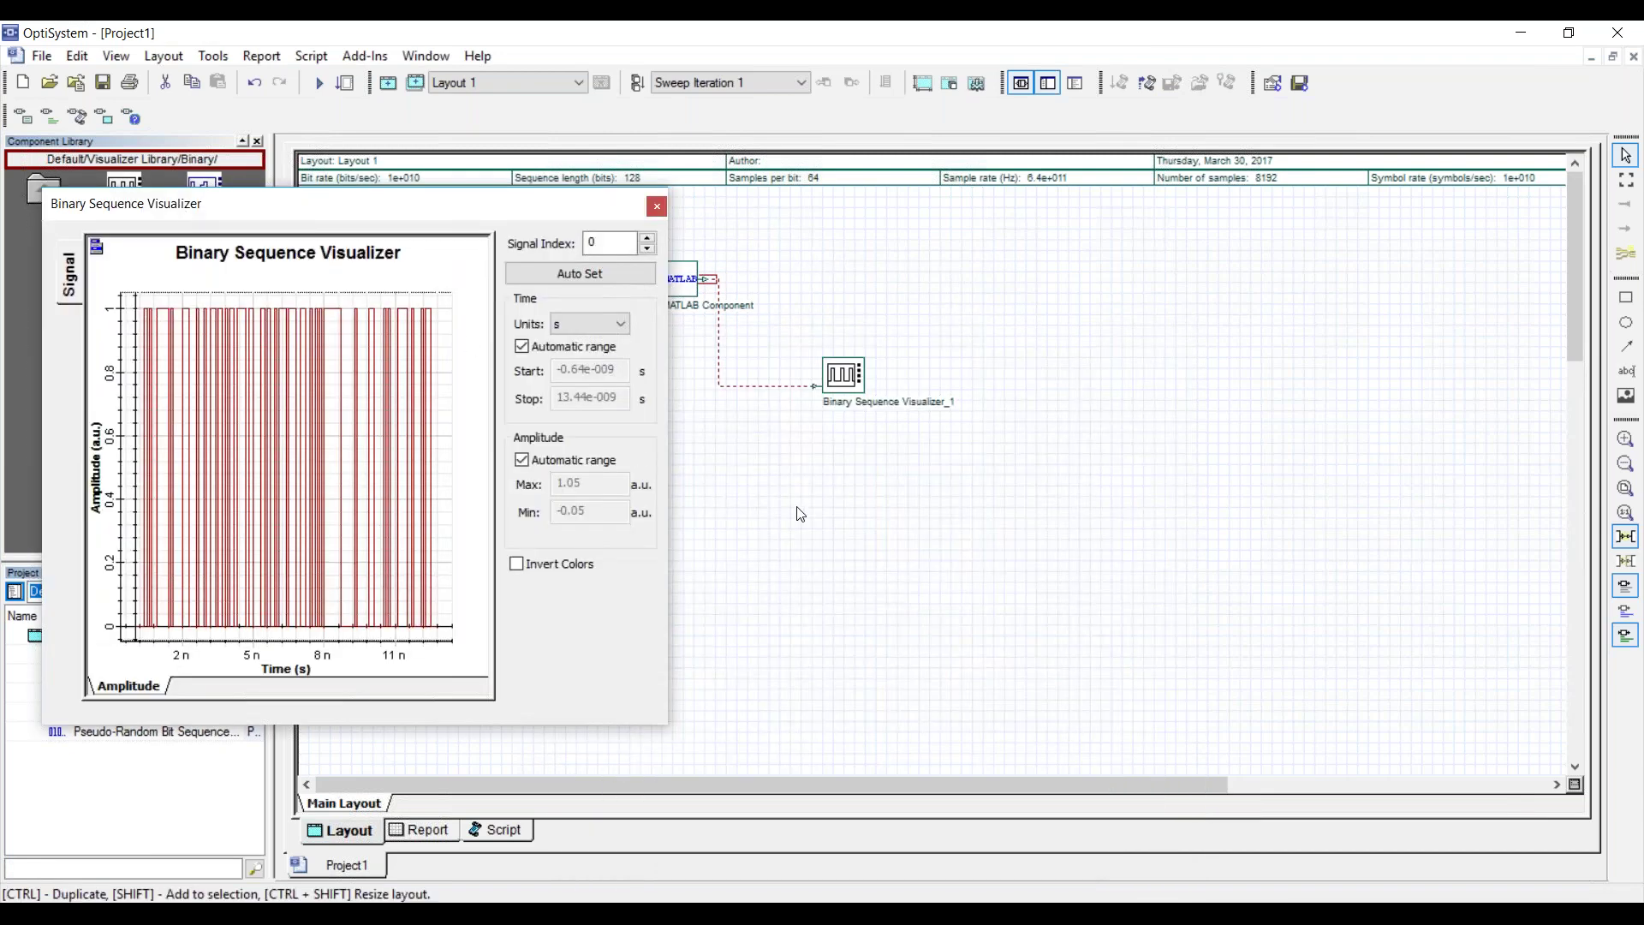
pyautogui.doubleClick(848, 379)
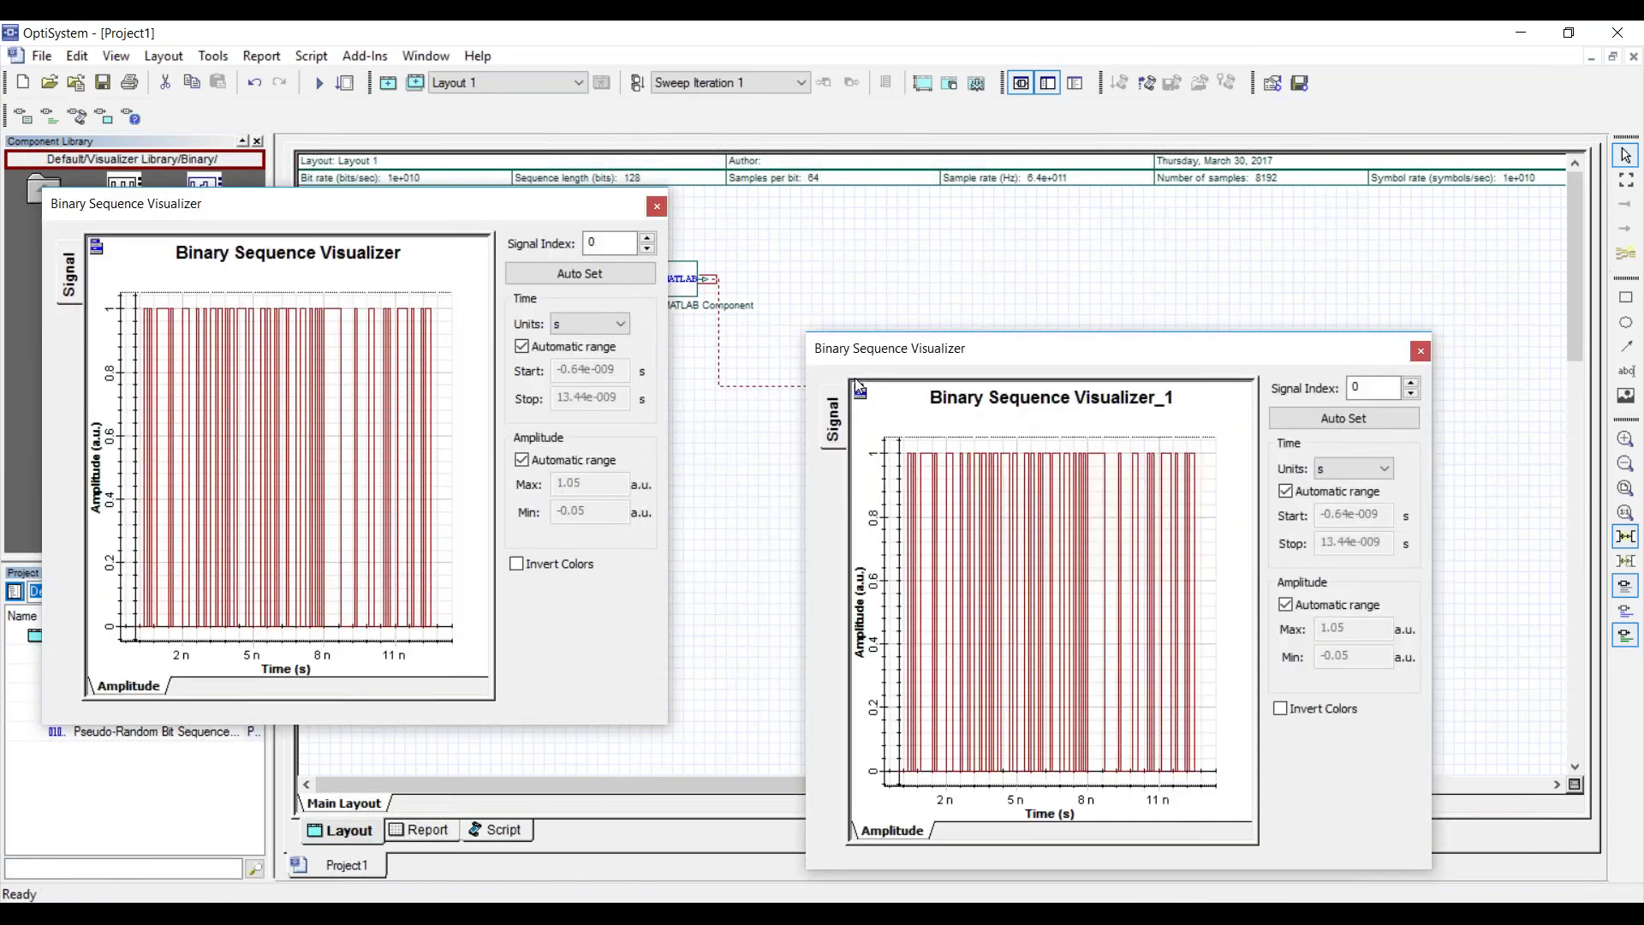
pyautogui.moveTo(950, 354); pyautogui.dragTo(266, 482)
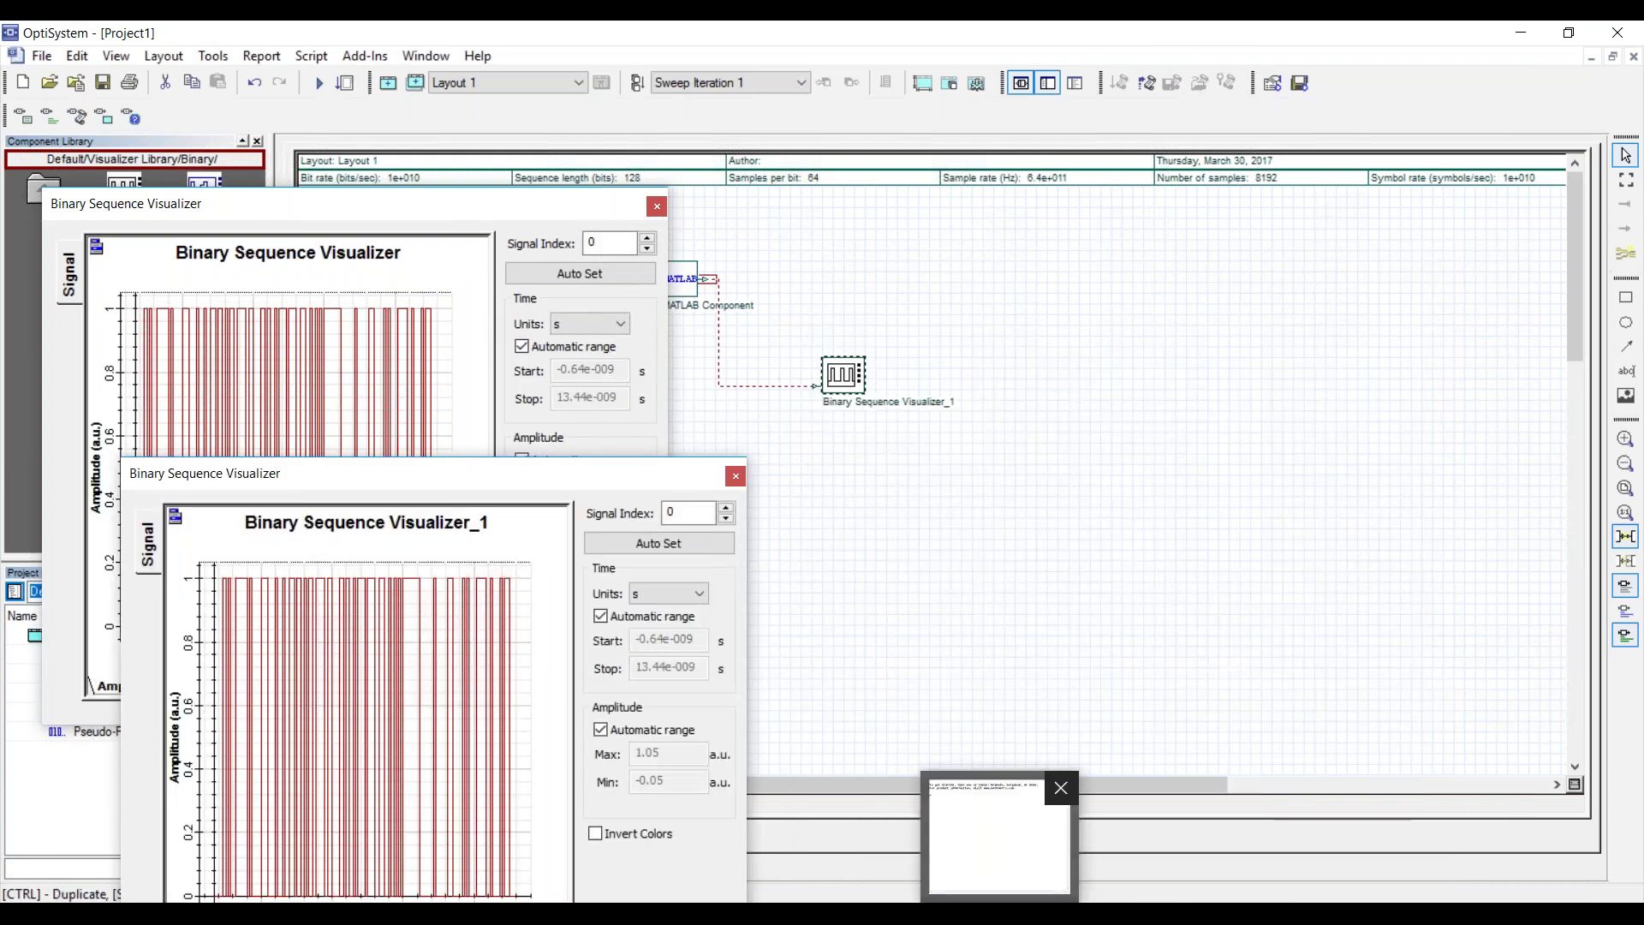
# - Switch to the MATLAB Command Window and run the workspace command to examine the port variables passed to MATLAB
pyautogui.click(998, 831)
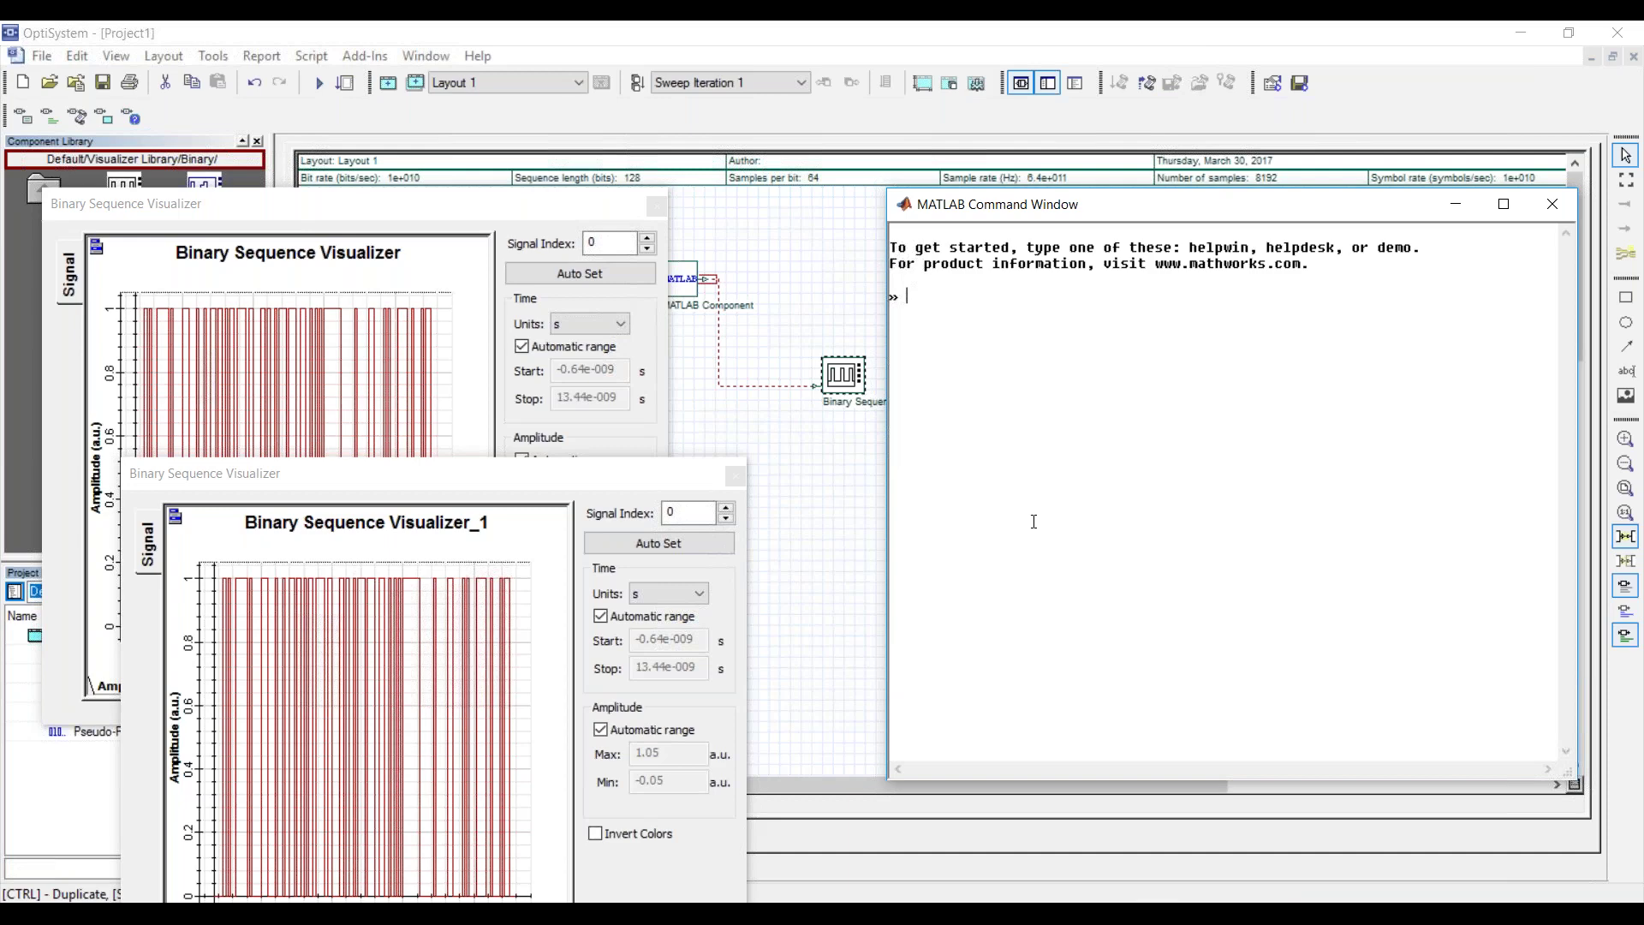
pyautogui.write('w')
pyautogui.write('ork')
pyautogui.write('ace')
pyautogui.press('Return')
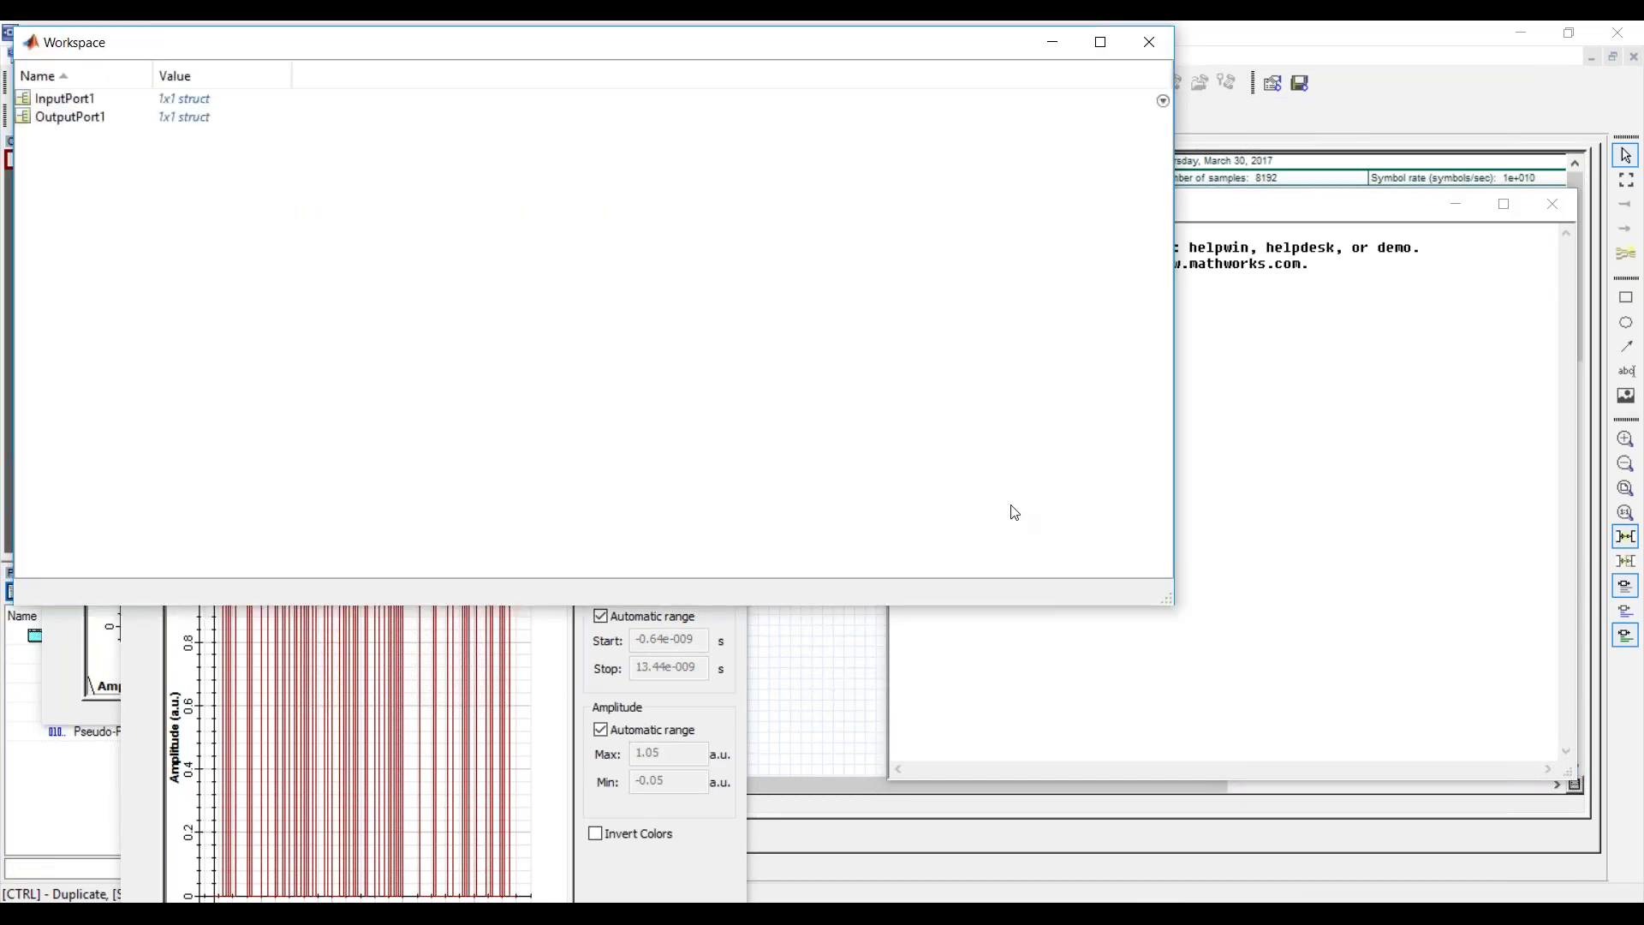
pyautogui.moveTo(339, 58); pyautogui.dragTo(633, 338)
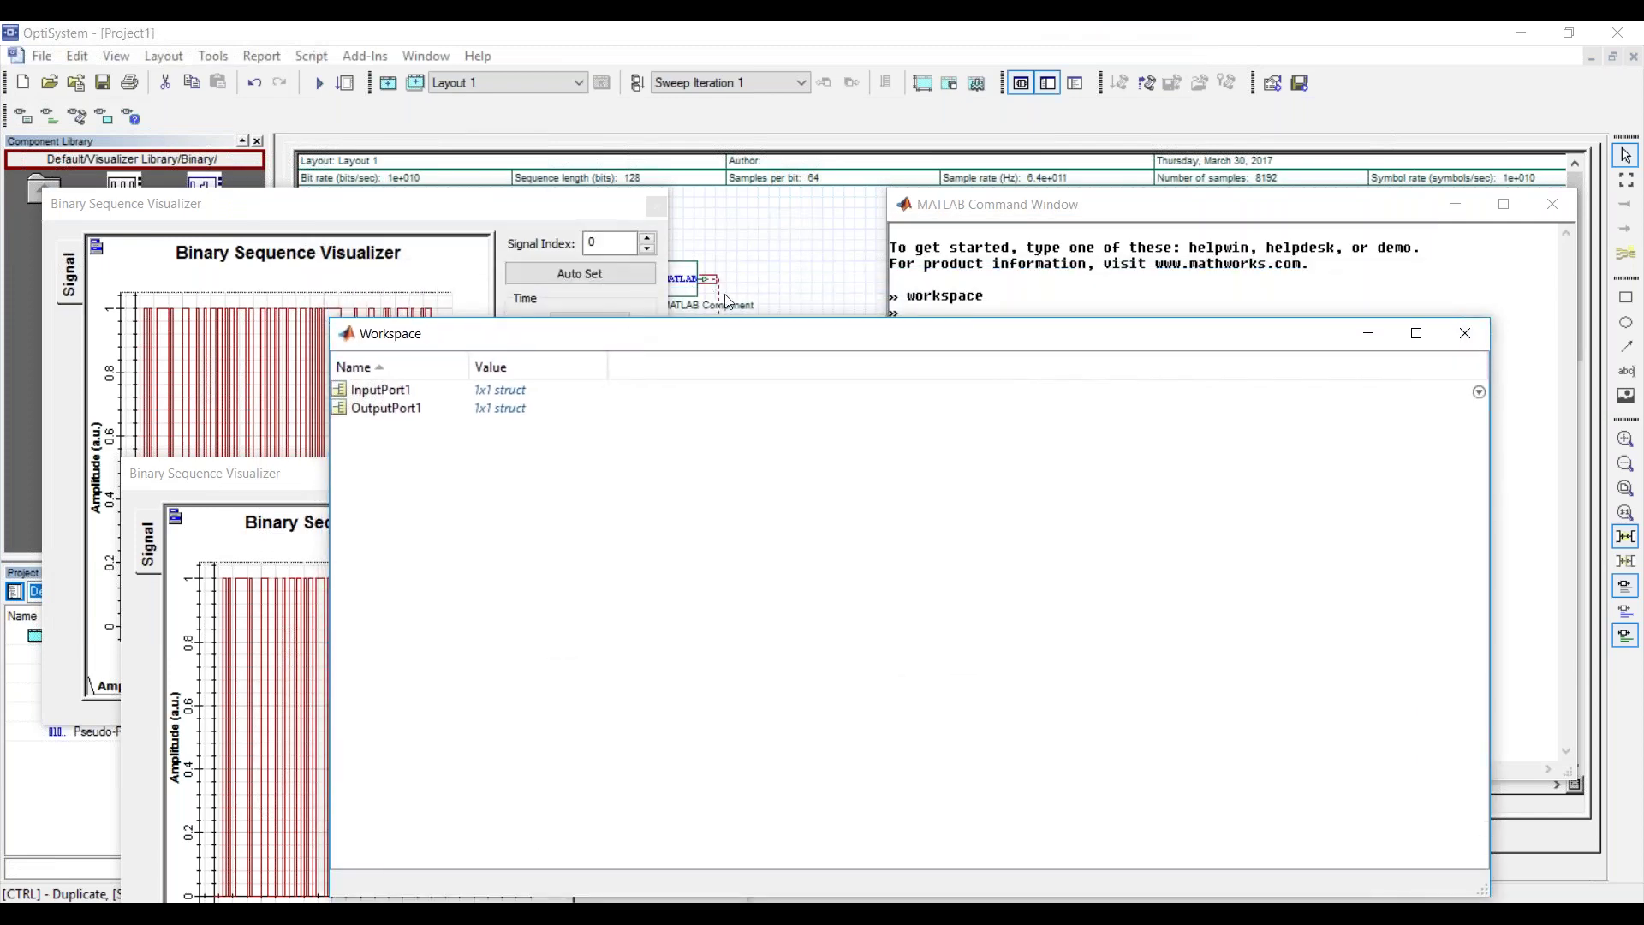
# - Open the InputPort1 structure from the workspace and inspect the values of its Sequence field
pyautogui.moveTo(752, 333); pyautogui.dragTo(805, 276)
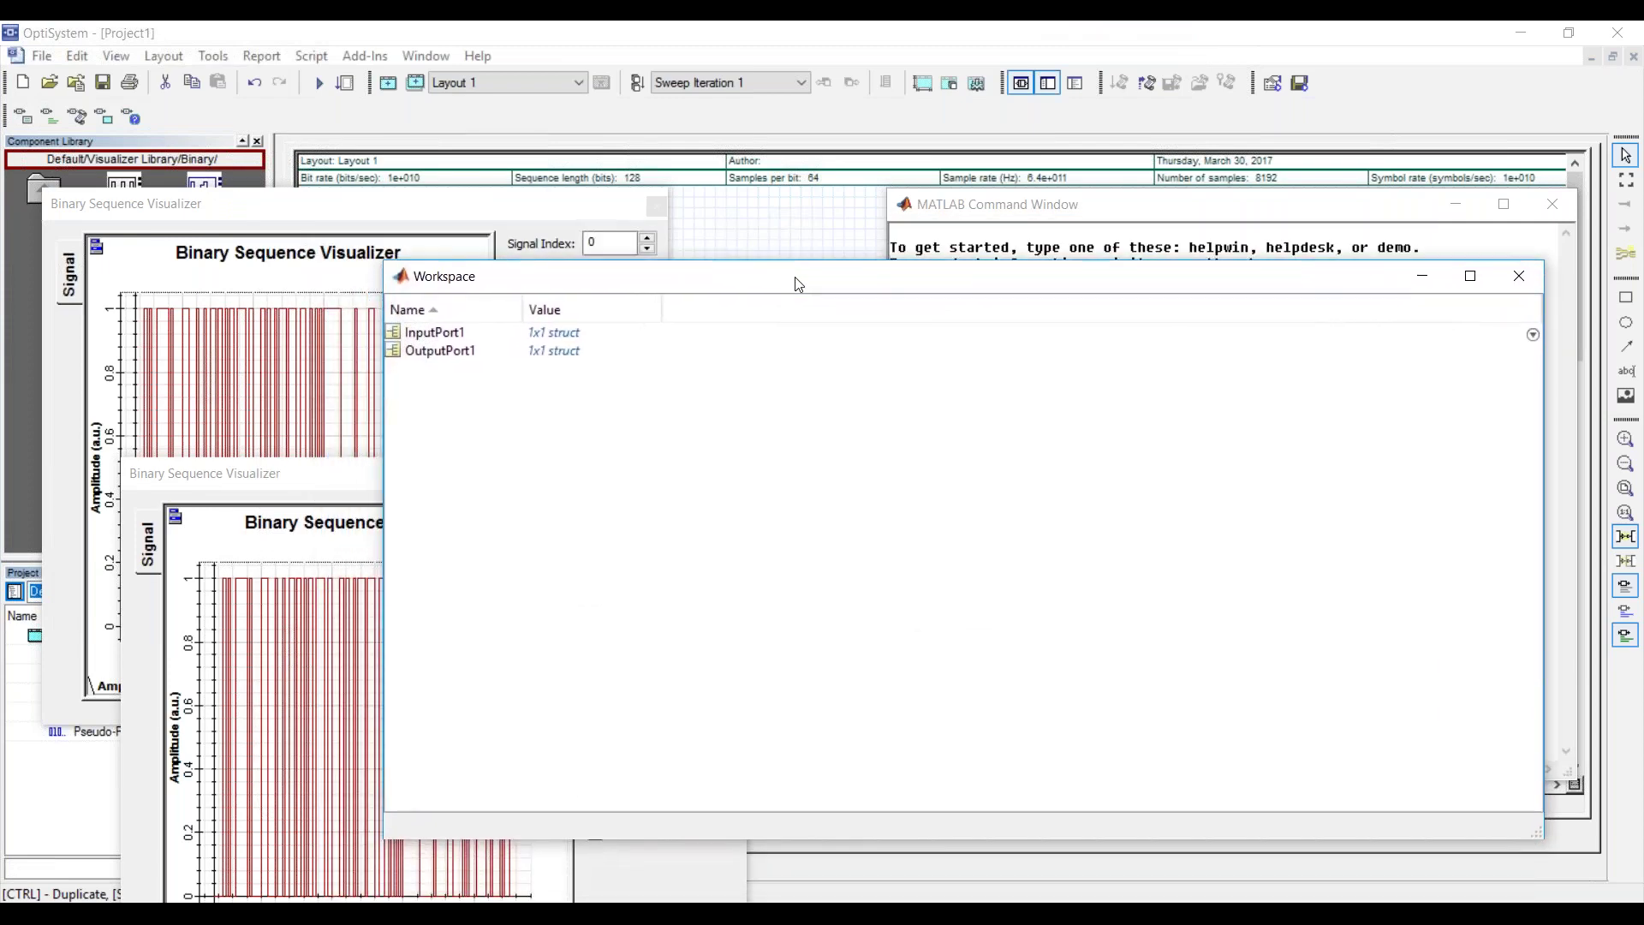
pyautogui.click(460, 339)
pyautogui.doubleClick(460, 339)
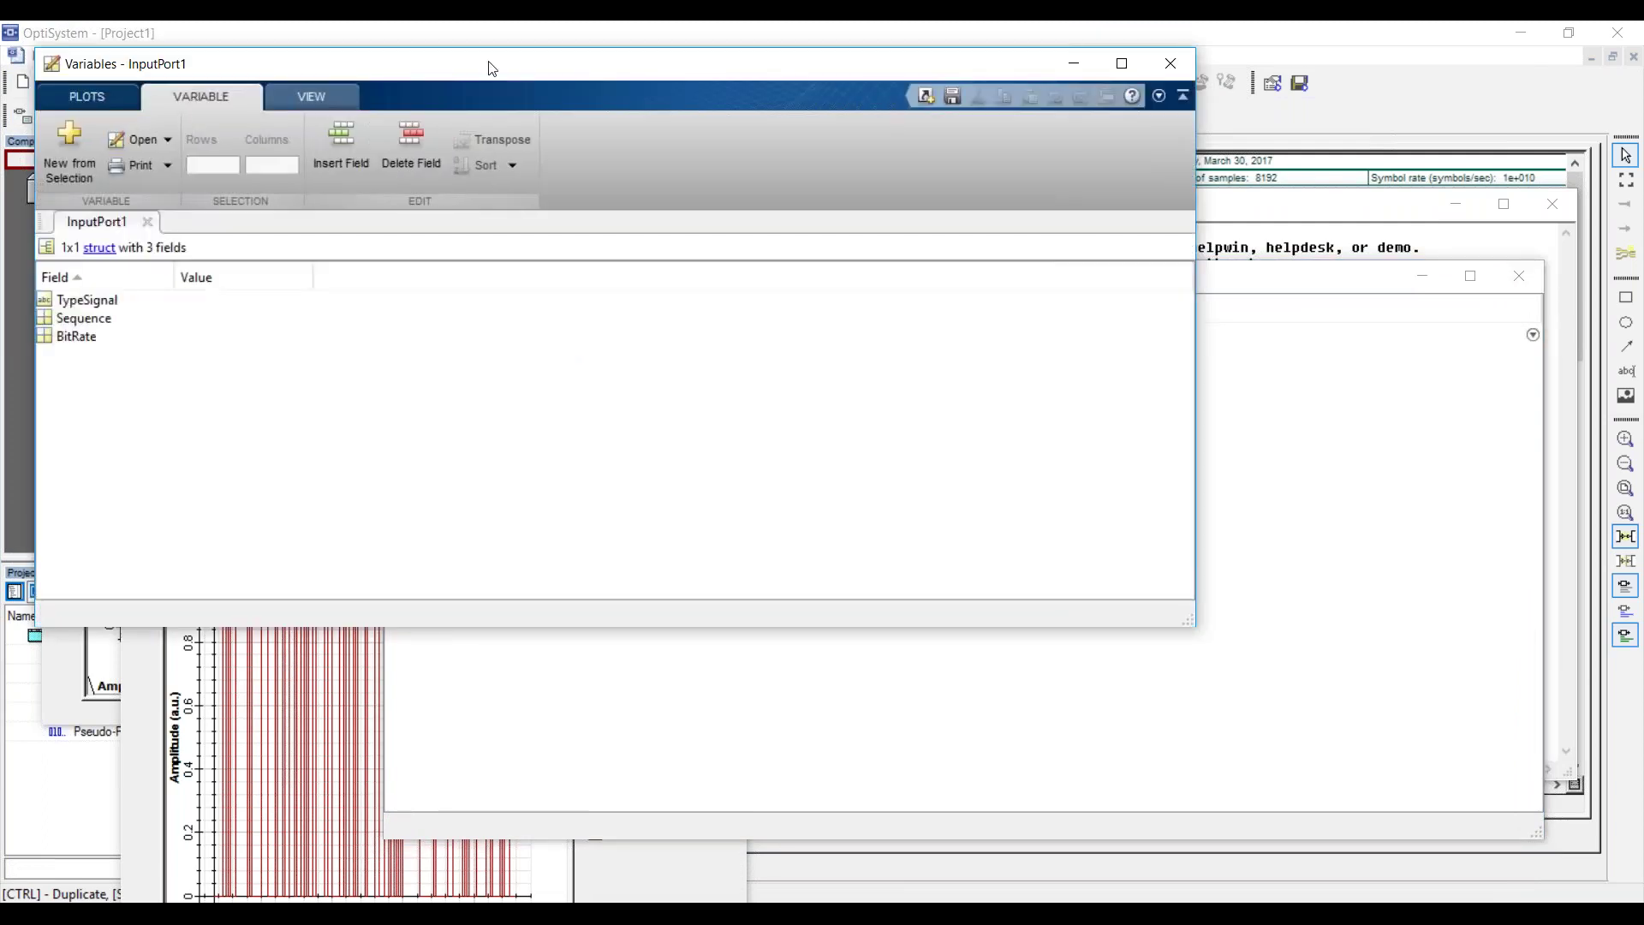
pyautogui.moveTo(492, 68); pyautogui.dragTo(849, 265)
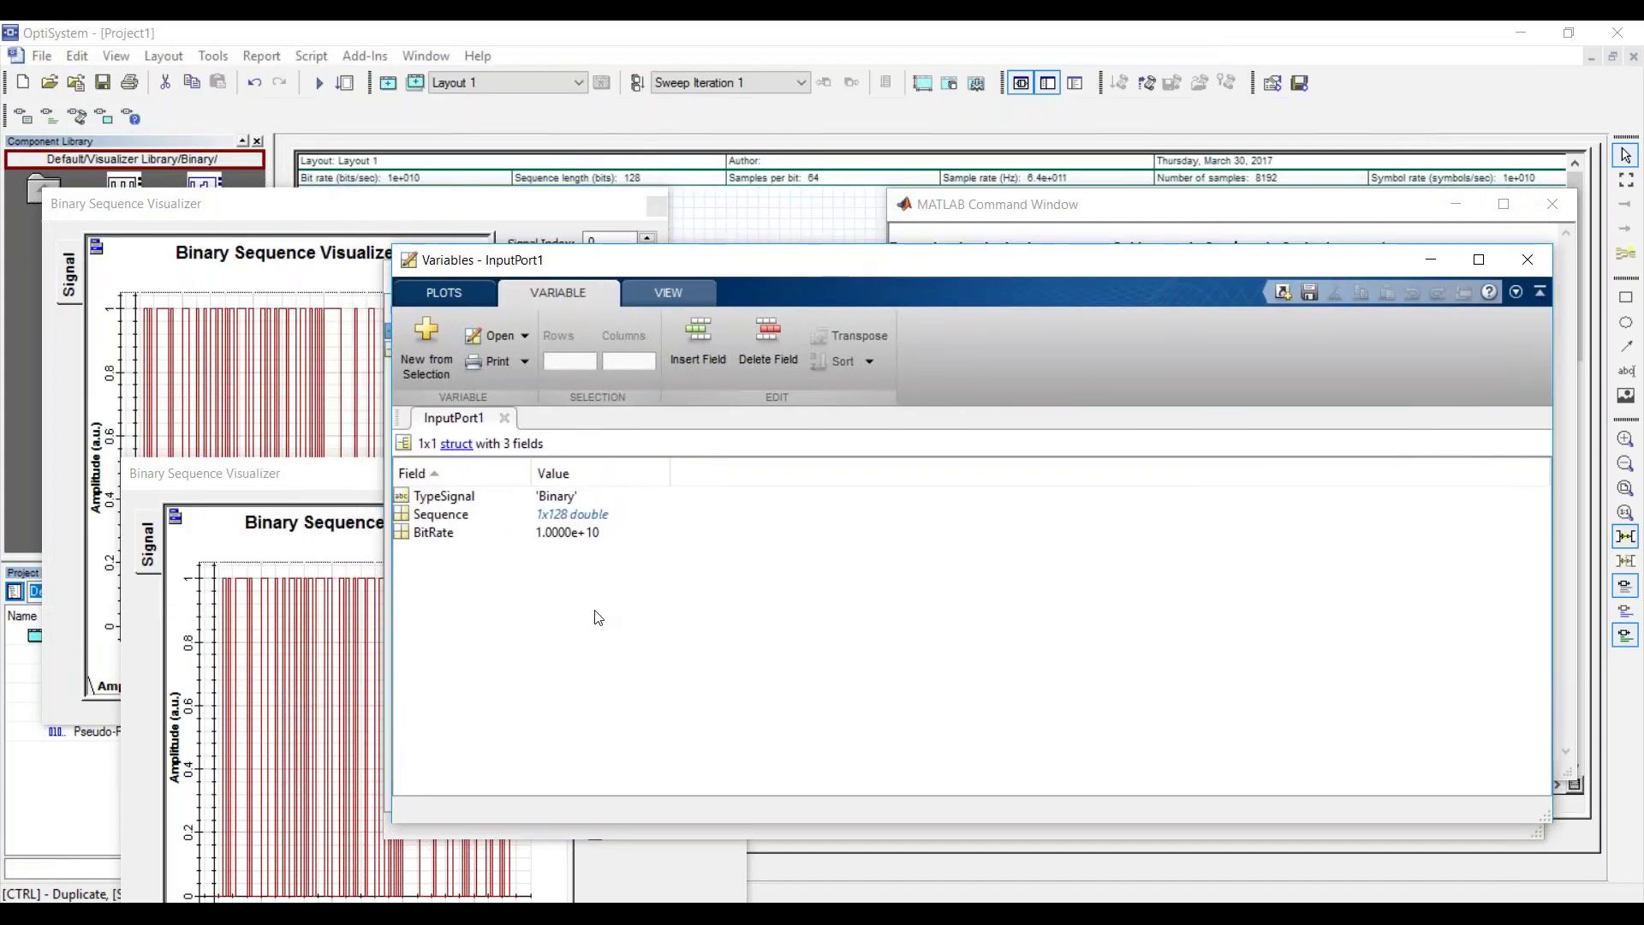
pyautogui.click(436, 519)
pyautogui.doubleClick(437, 516)
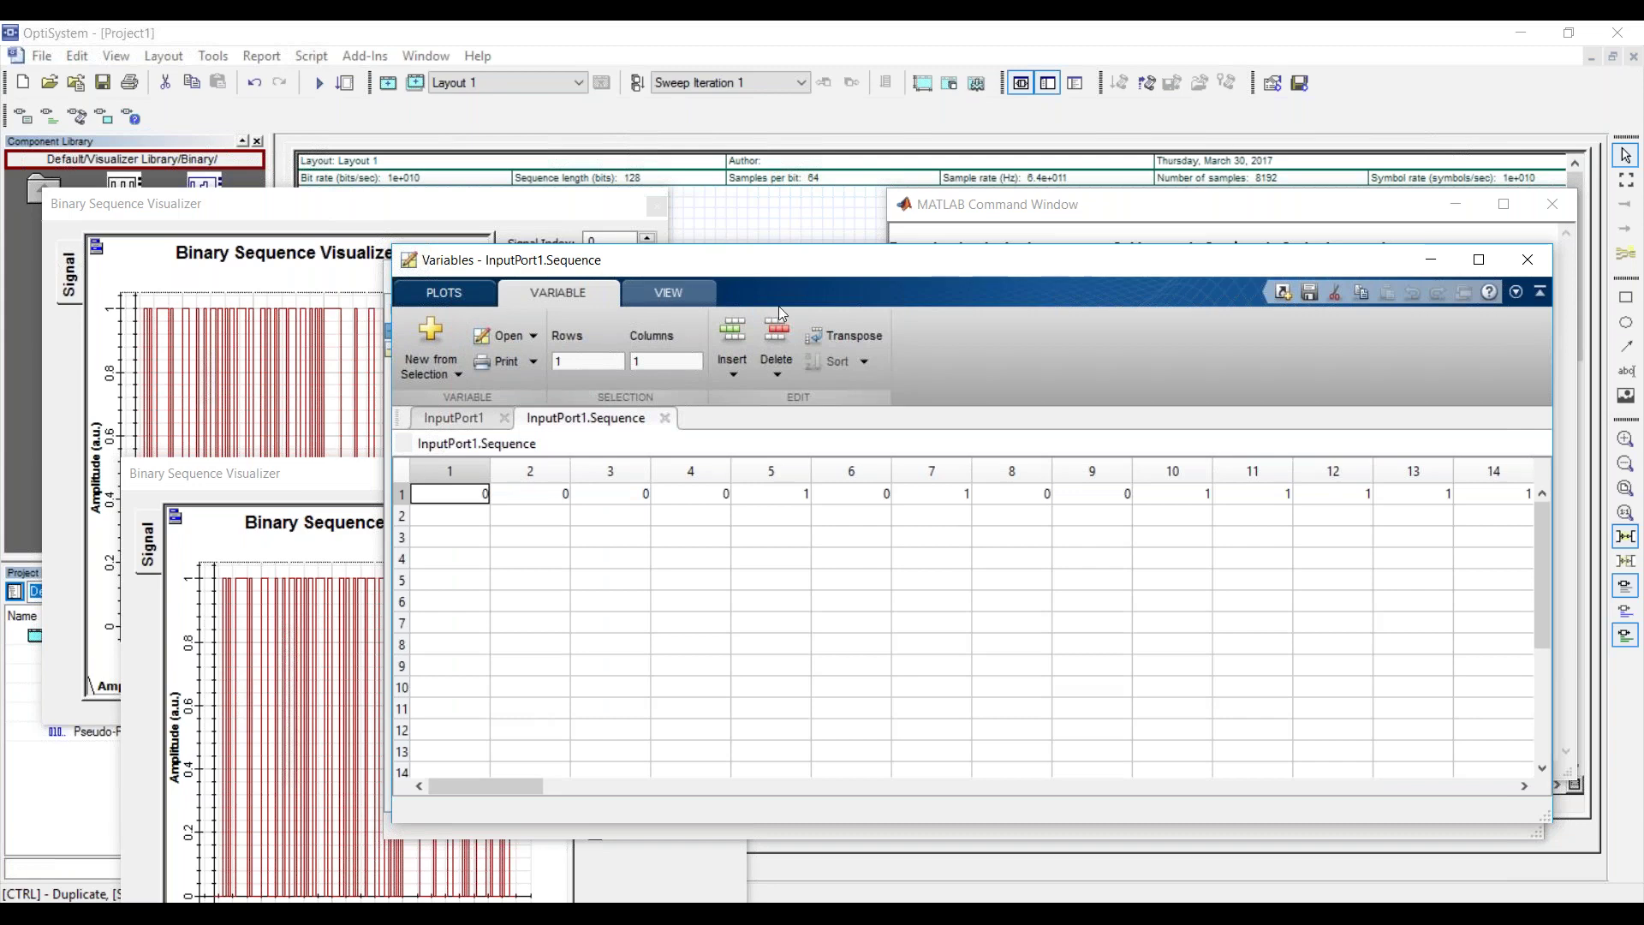
pyautogui.moveTo(825, 274); pyautogui.dragTo(763, 269)
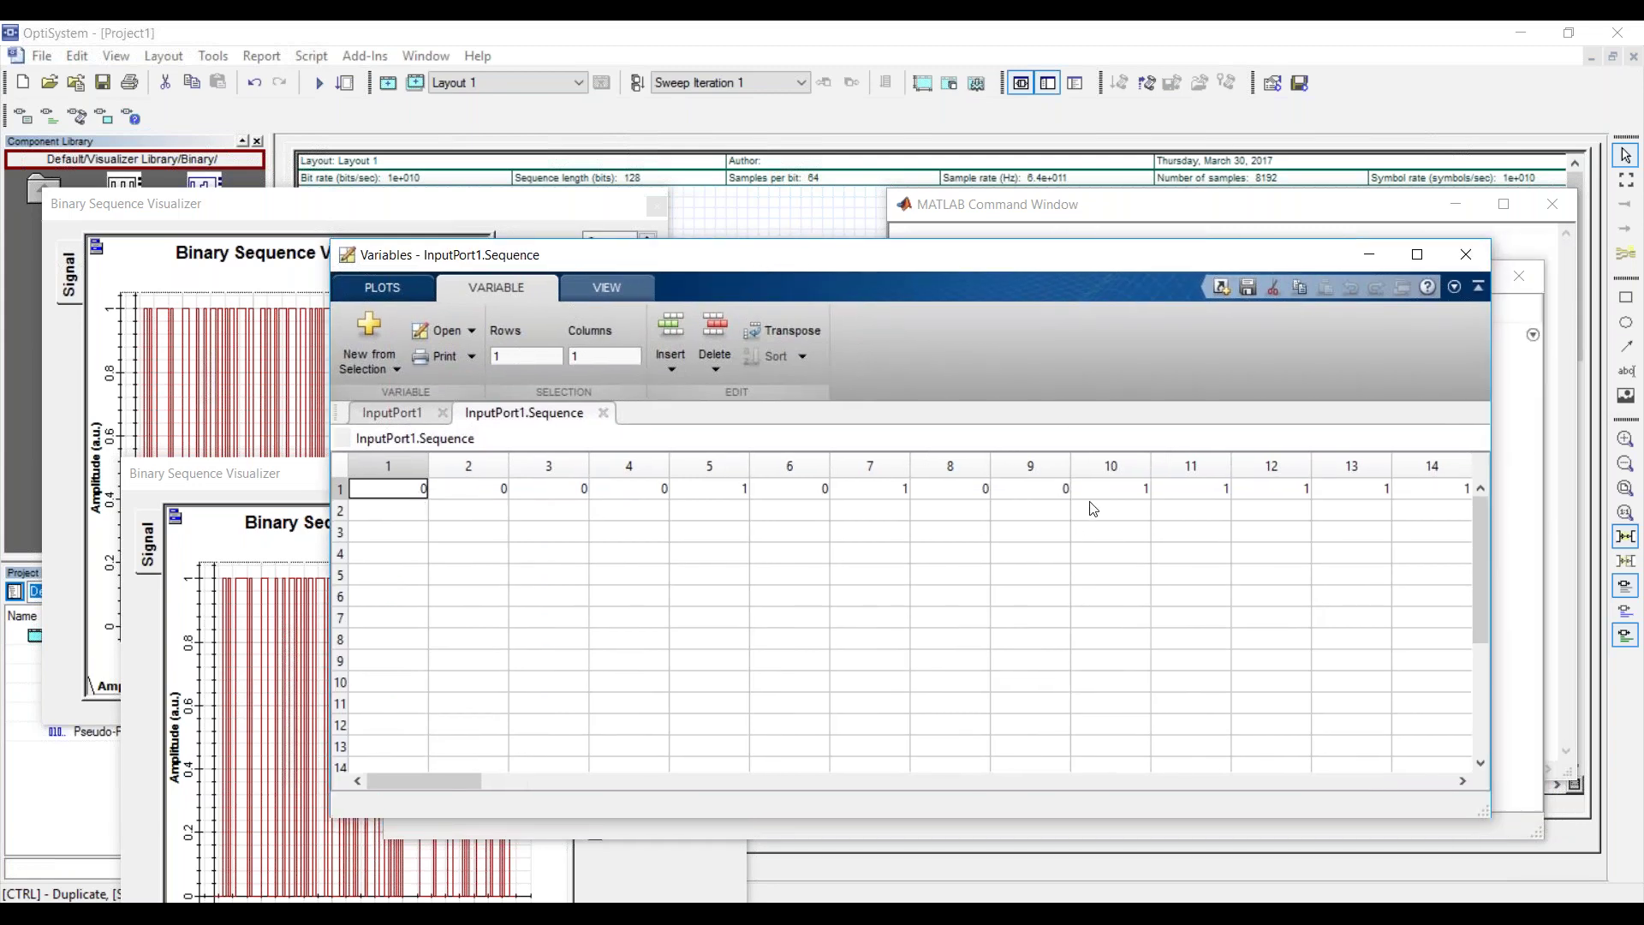
# - Arrange the variable and workspace windows, select OutputPort1, and review the fields of the InputPort1 structure again
pyautogui.moveTo(938, 269); pyautogui.dragTo(873, 333)
pyautogui.moveTo(780, 282); pyautogui.dragTo(749, 246)
pyautogui.click(417, 314)
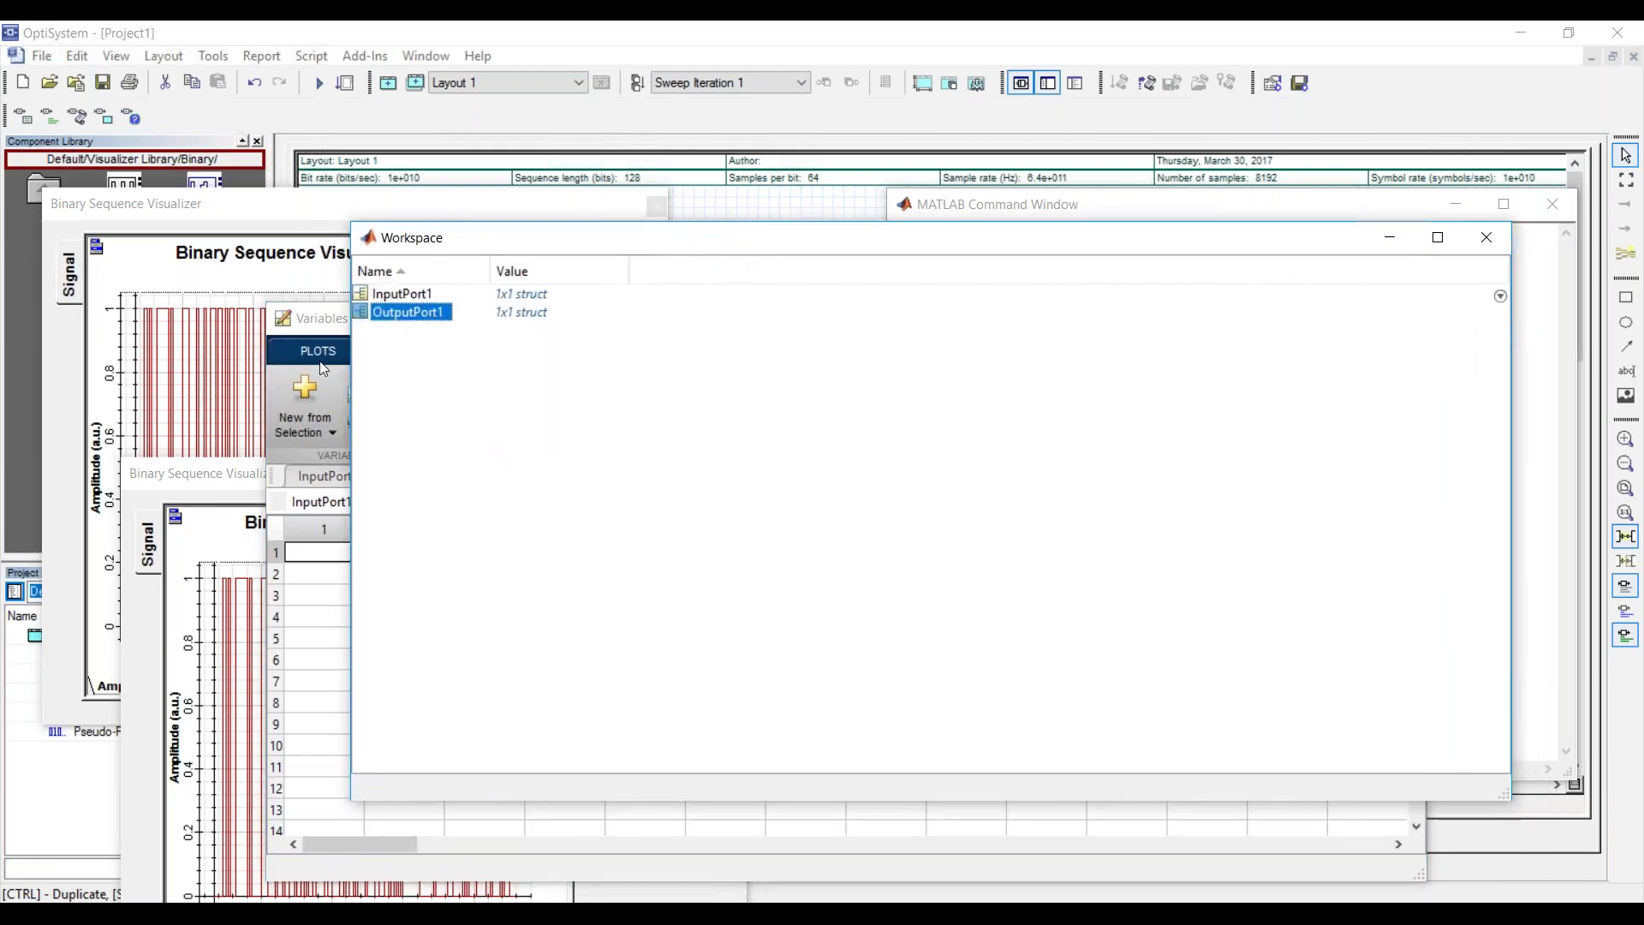
pyautogui.moveTo(317, 332); pyautogui.dragTo(443, 261)
pyautogui.click(367, 416)
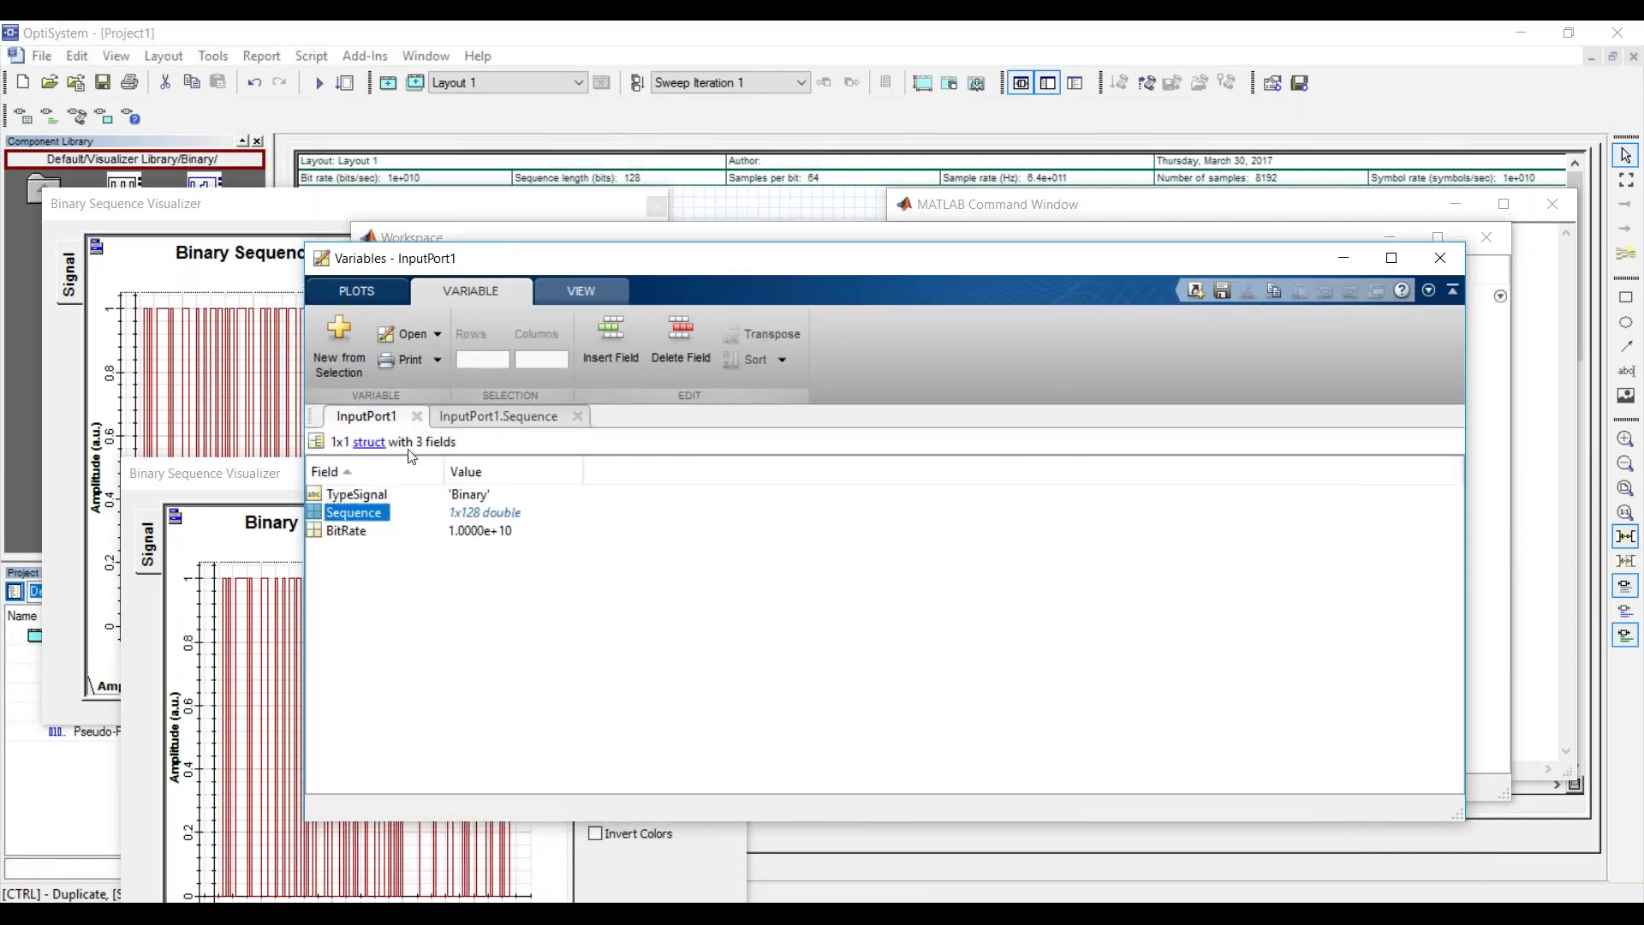
pyautogui.moveTo(589, 263); pyautogui.dragTo(373, 362)
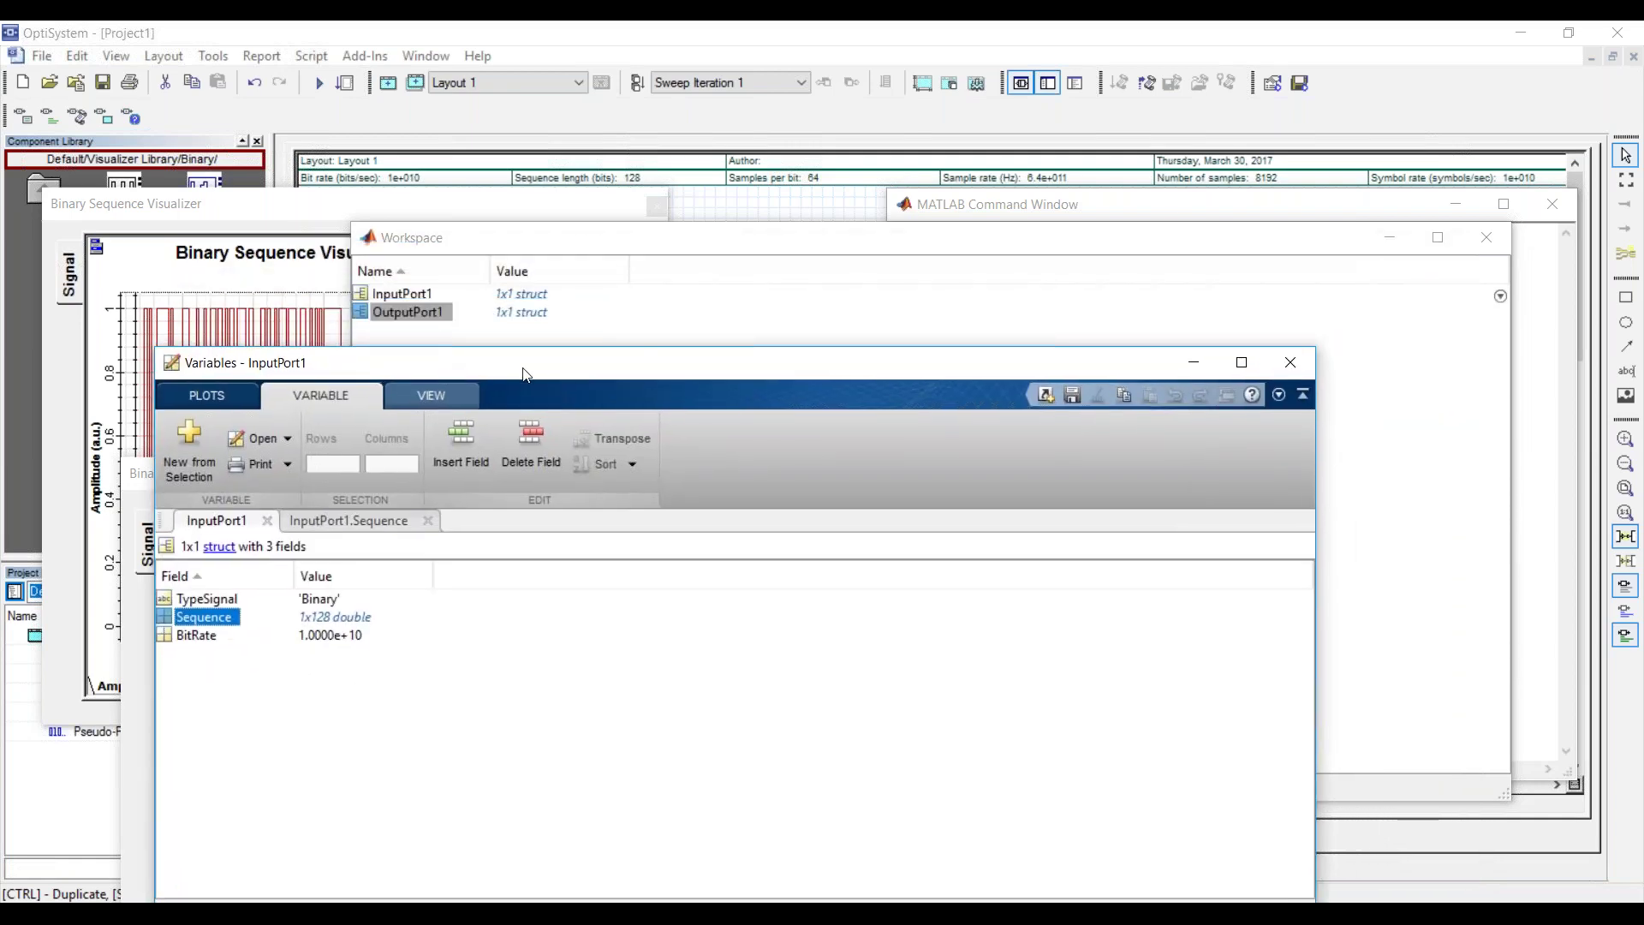
# - Close the variable, workspace and MATLAB command windows as well as both Binary Sequence Visualizer windows
pyautogui.click(1296, 367)
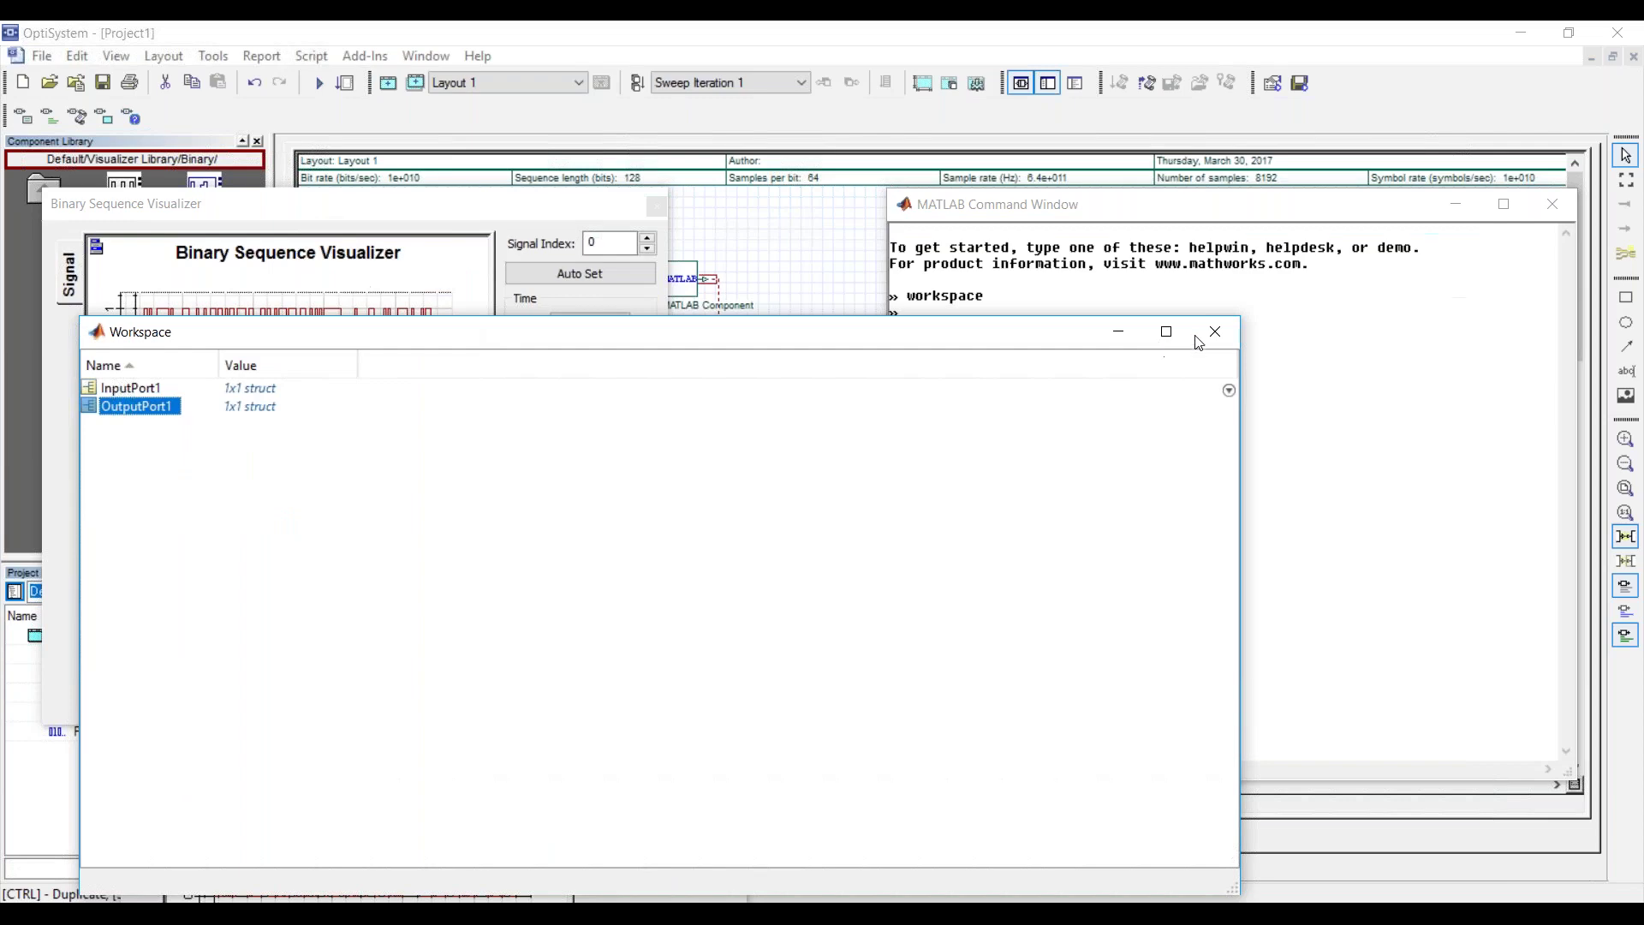
pyautogui.click(1213, 331)
pyautogui.click(1532, 208)
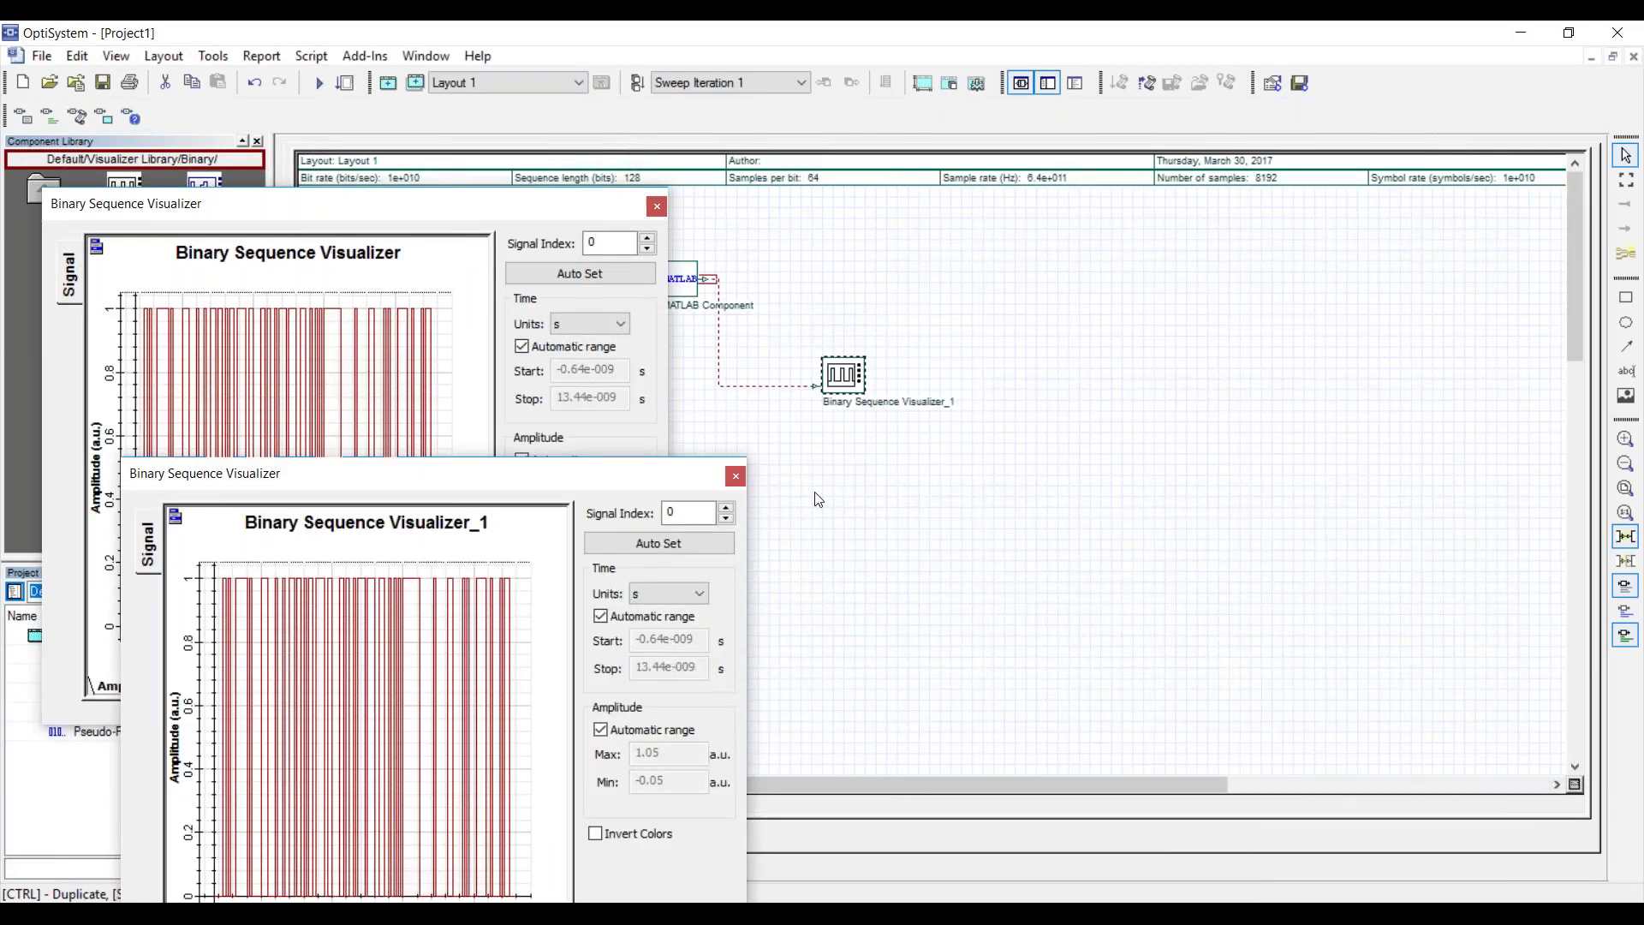
pyautogui.click(734, 475)
pyautogui.click(657, 208)
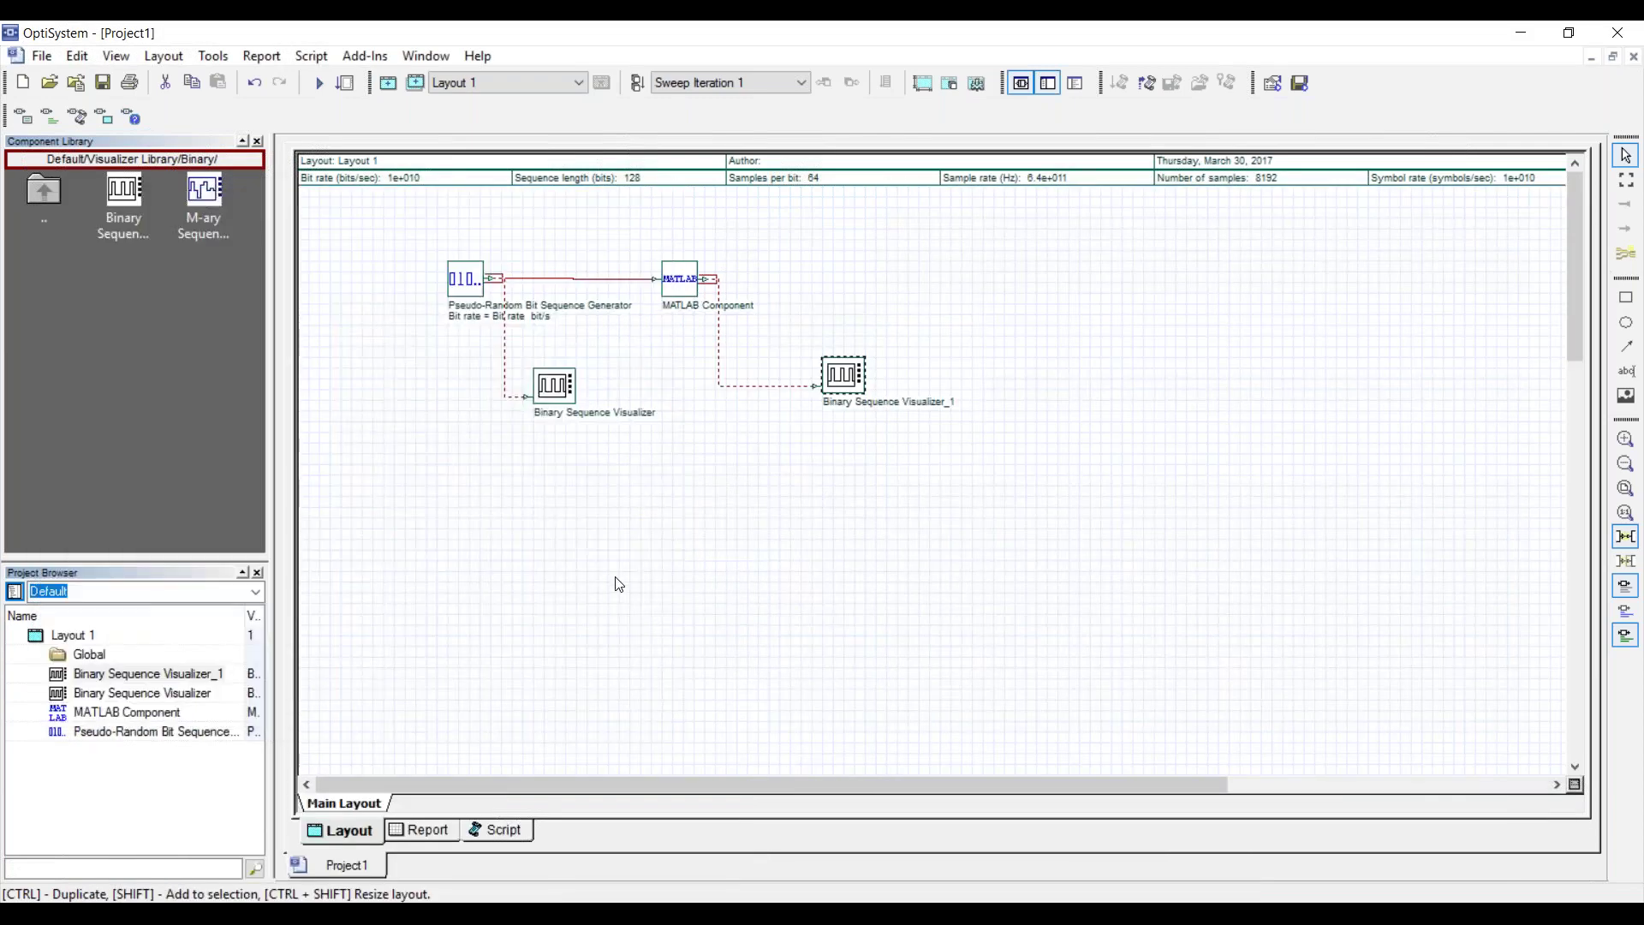
# - Launch MATLAB R2016a and create a new blank script
pyautogui.press('super')
pyautogui.press('super')
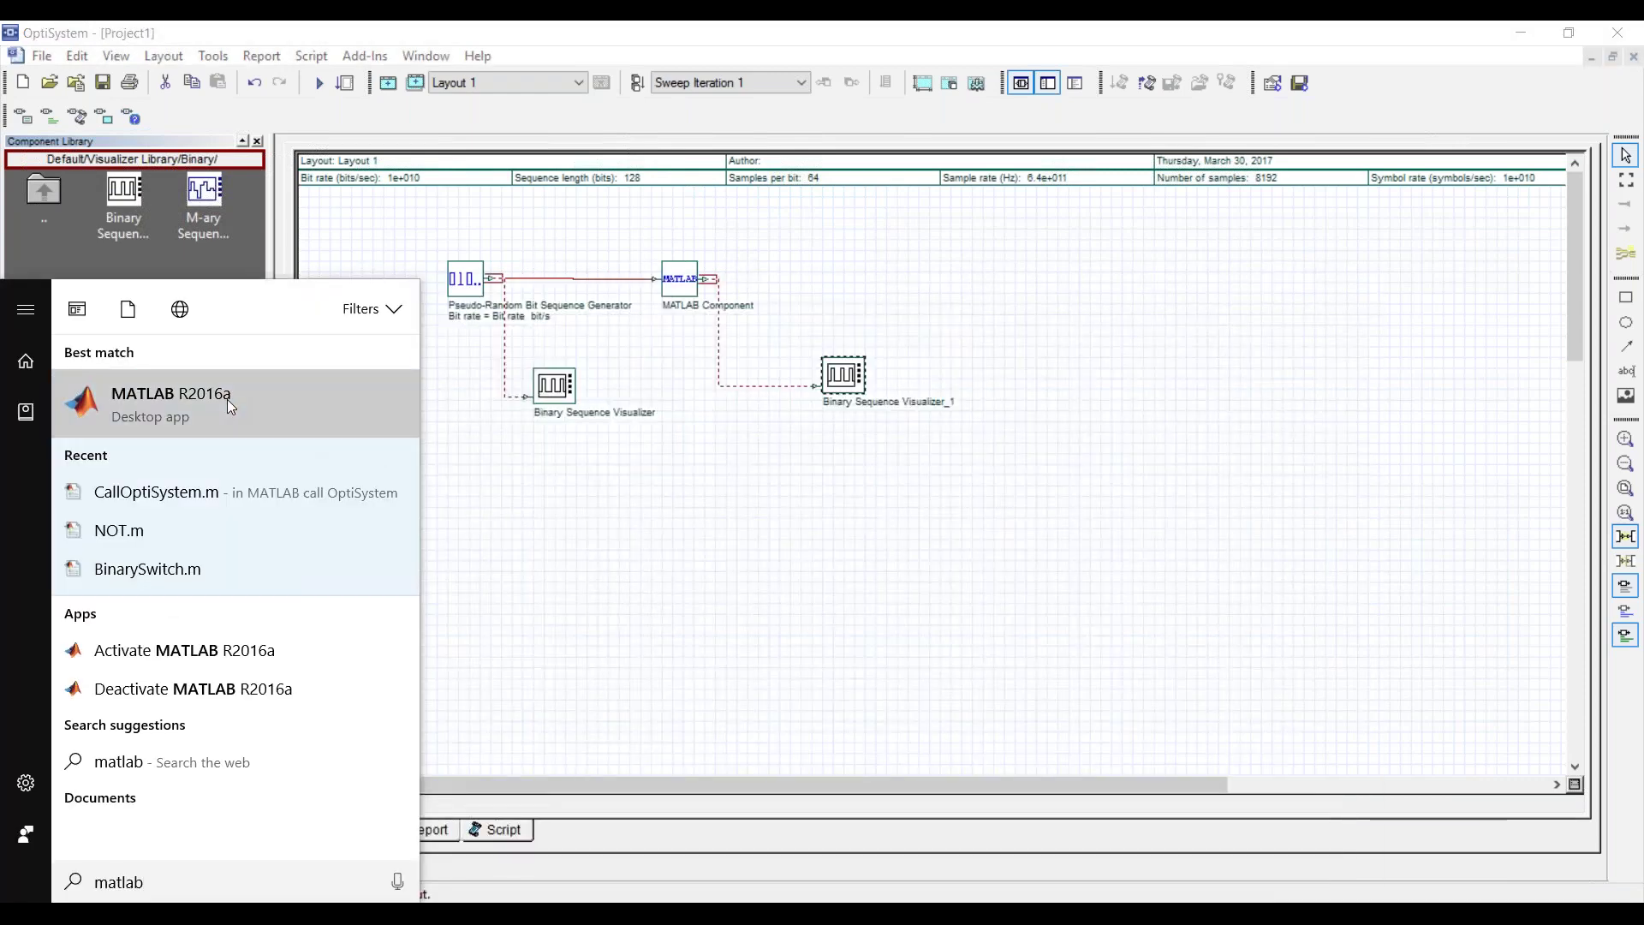
pyautogui.click(227, 399)
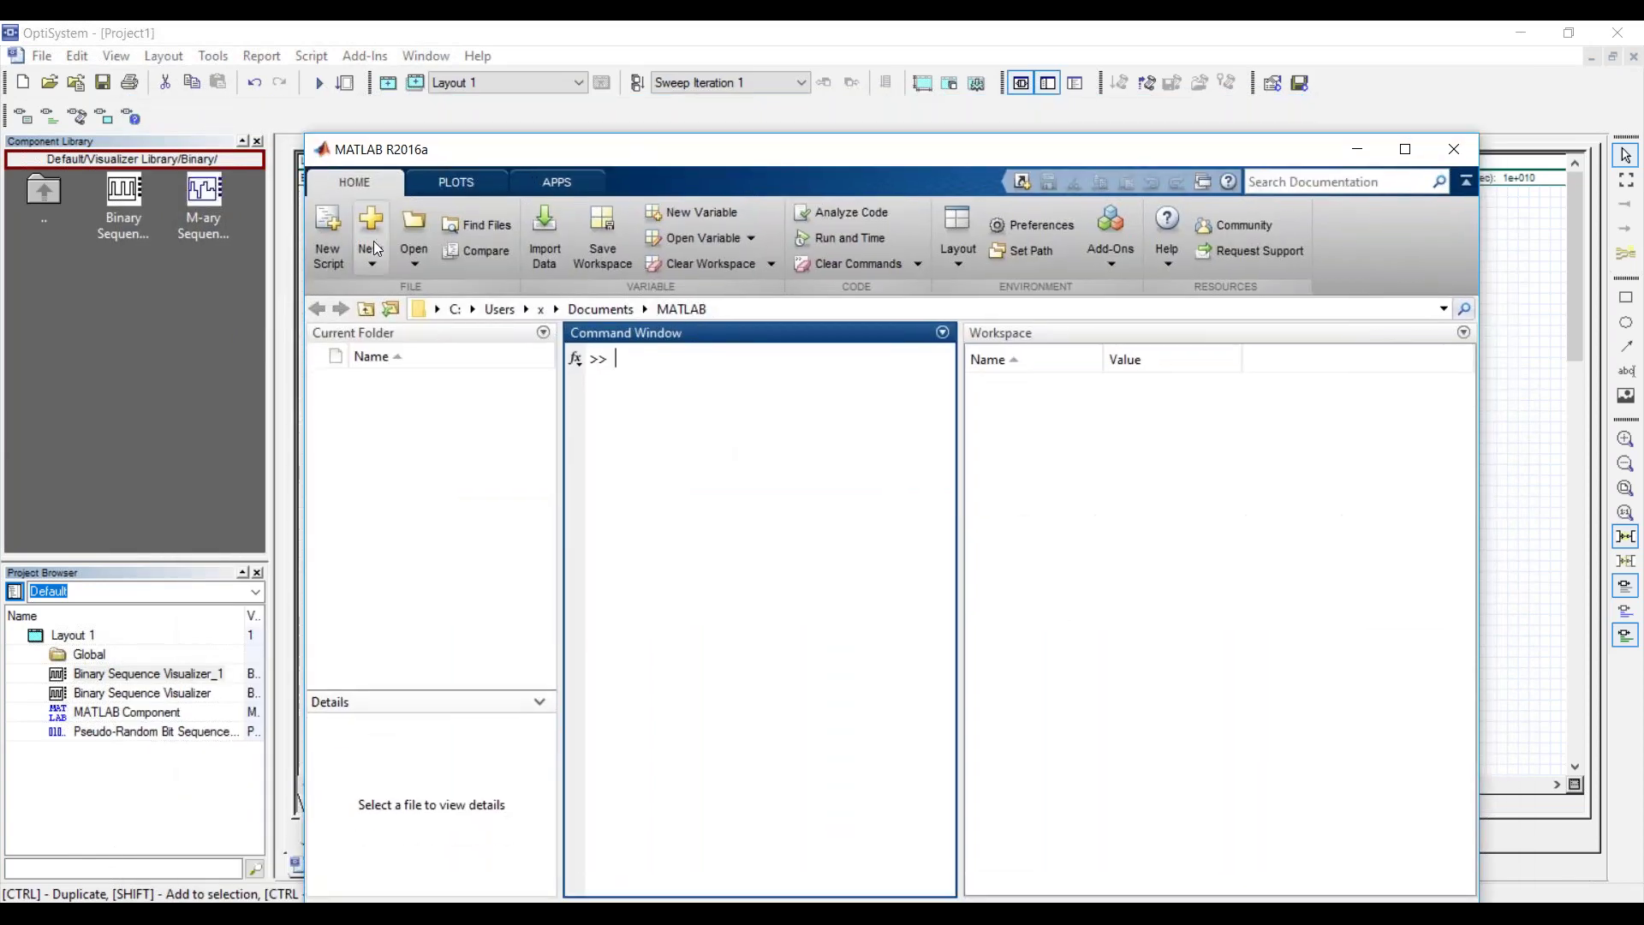
pyautogui.click(373, 248)
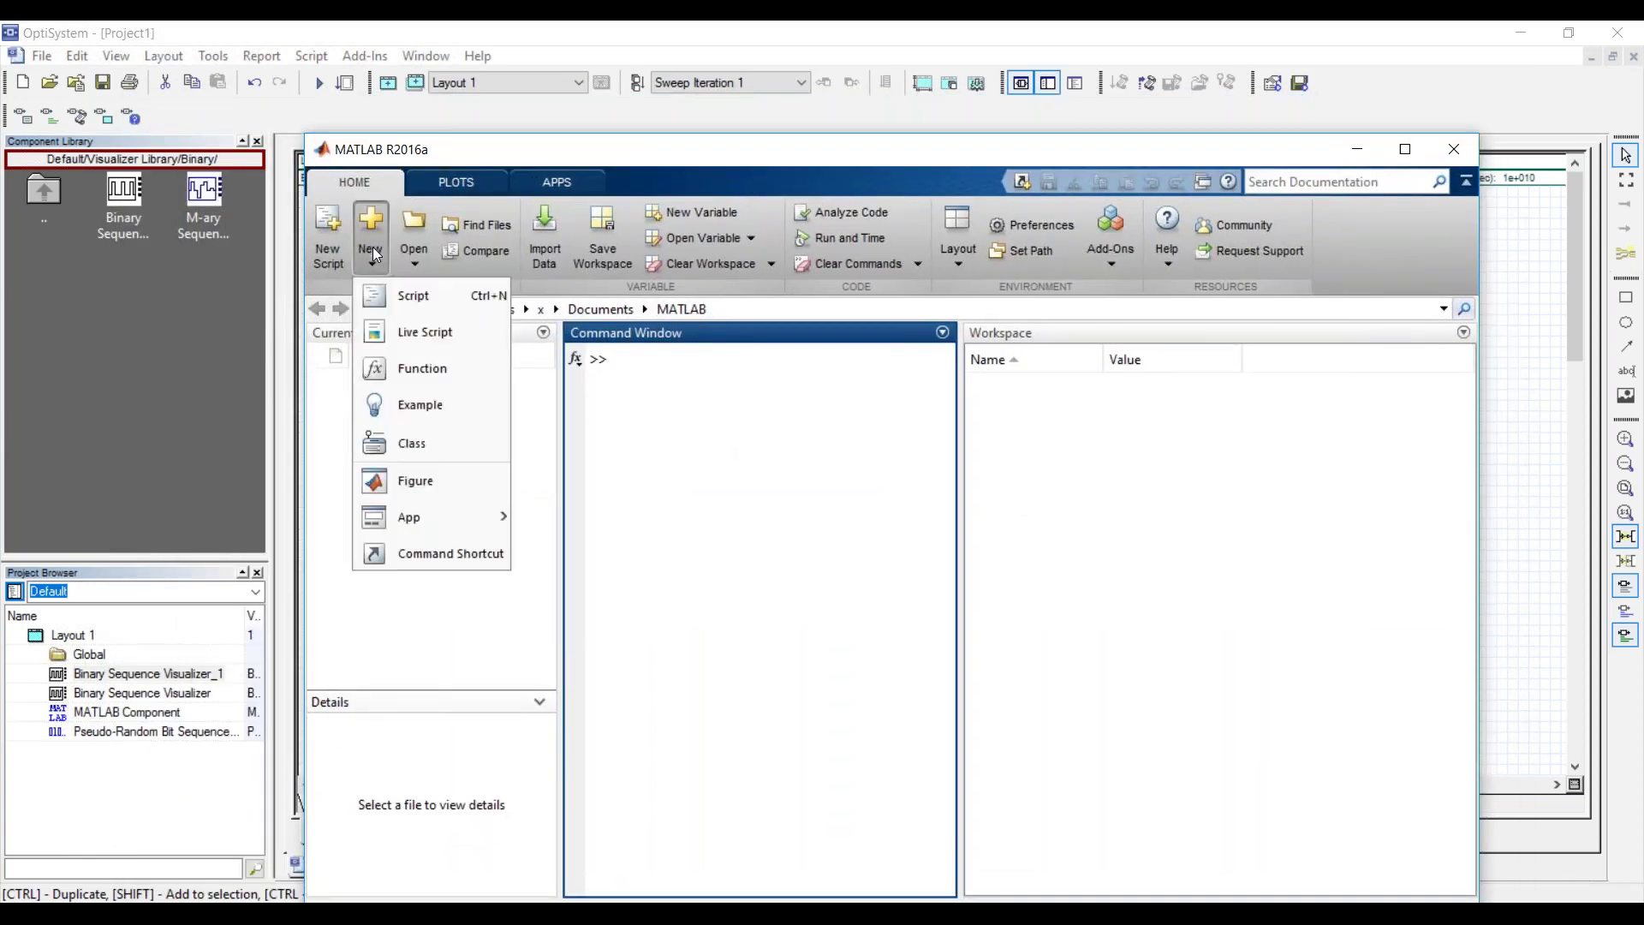
pyautogui.click(425, 306)
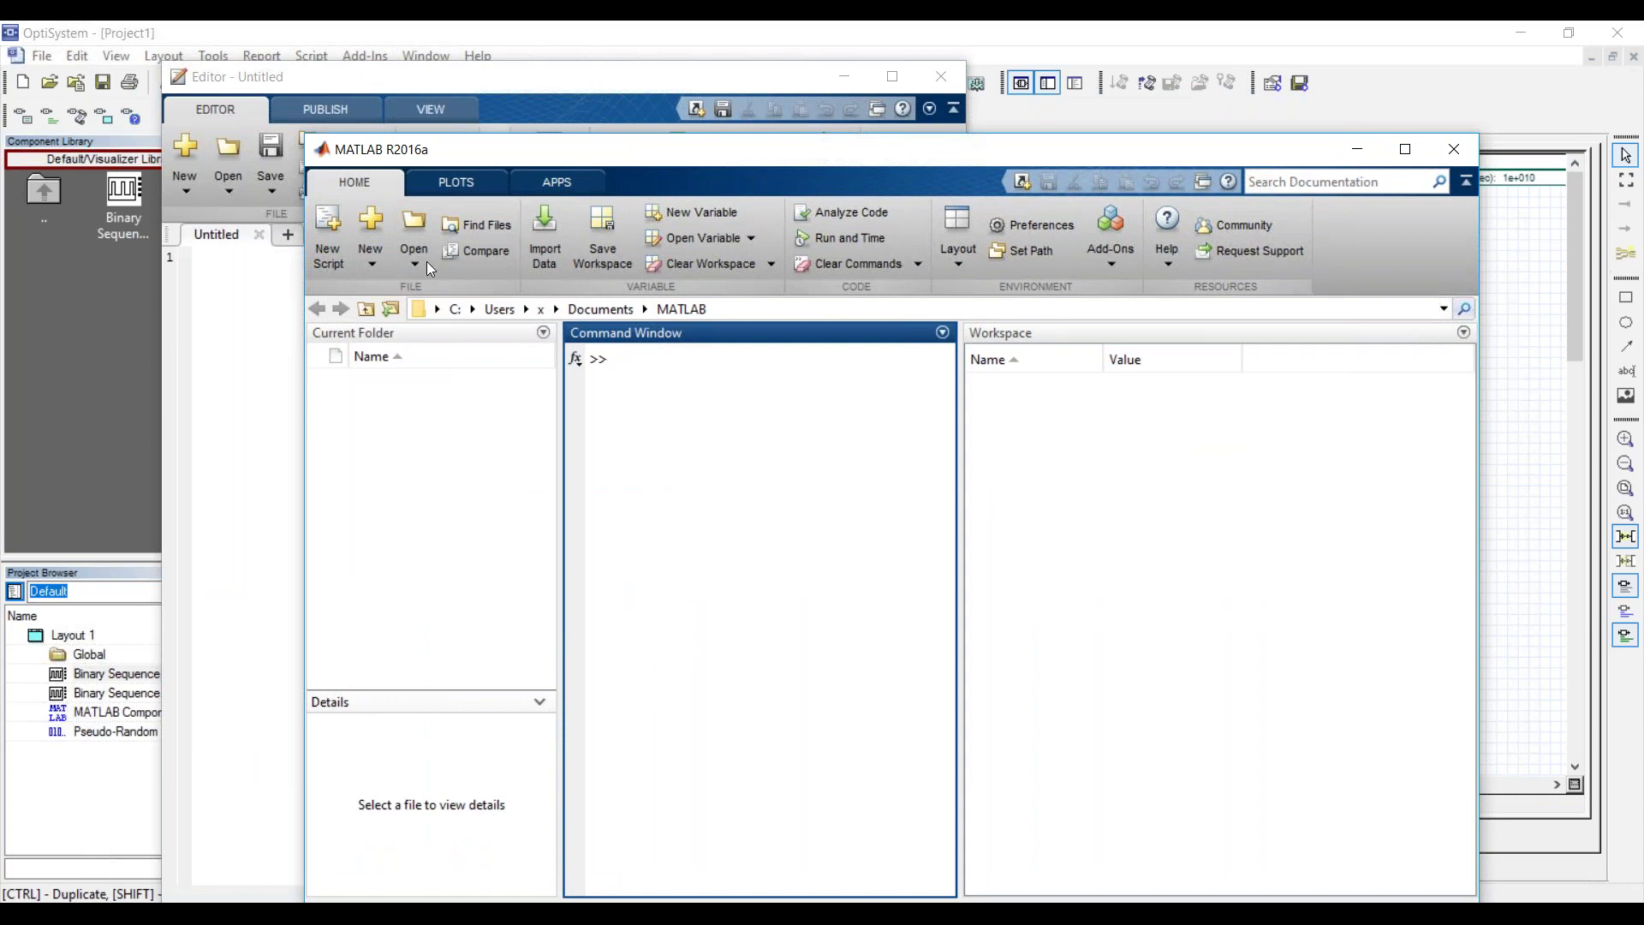
# - Save the untitled script to the Desktop under the name NOT.m
pyautogui.click(361, 84)
pyautogui.moveTo(360, 85); pyautogui.dragTo(545, 82)
pyautogui.click(452, 182)
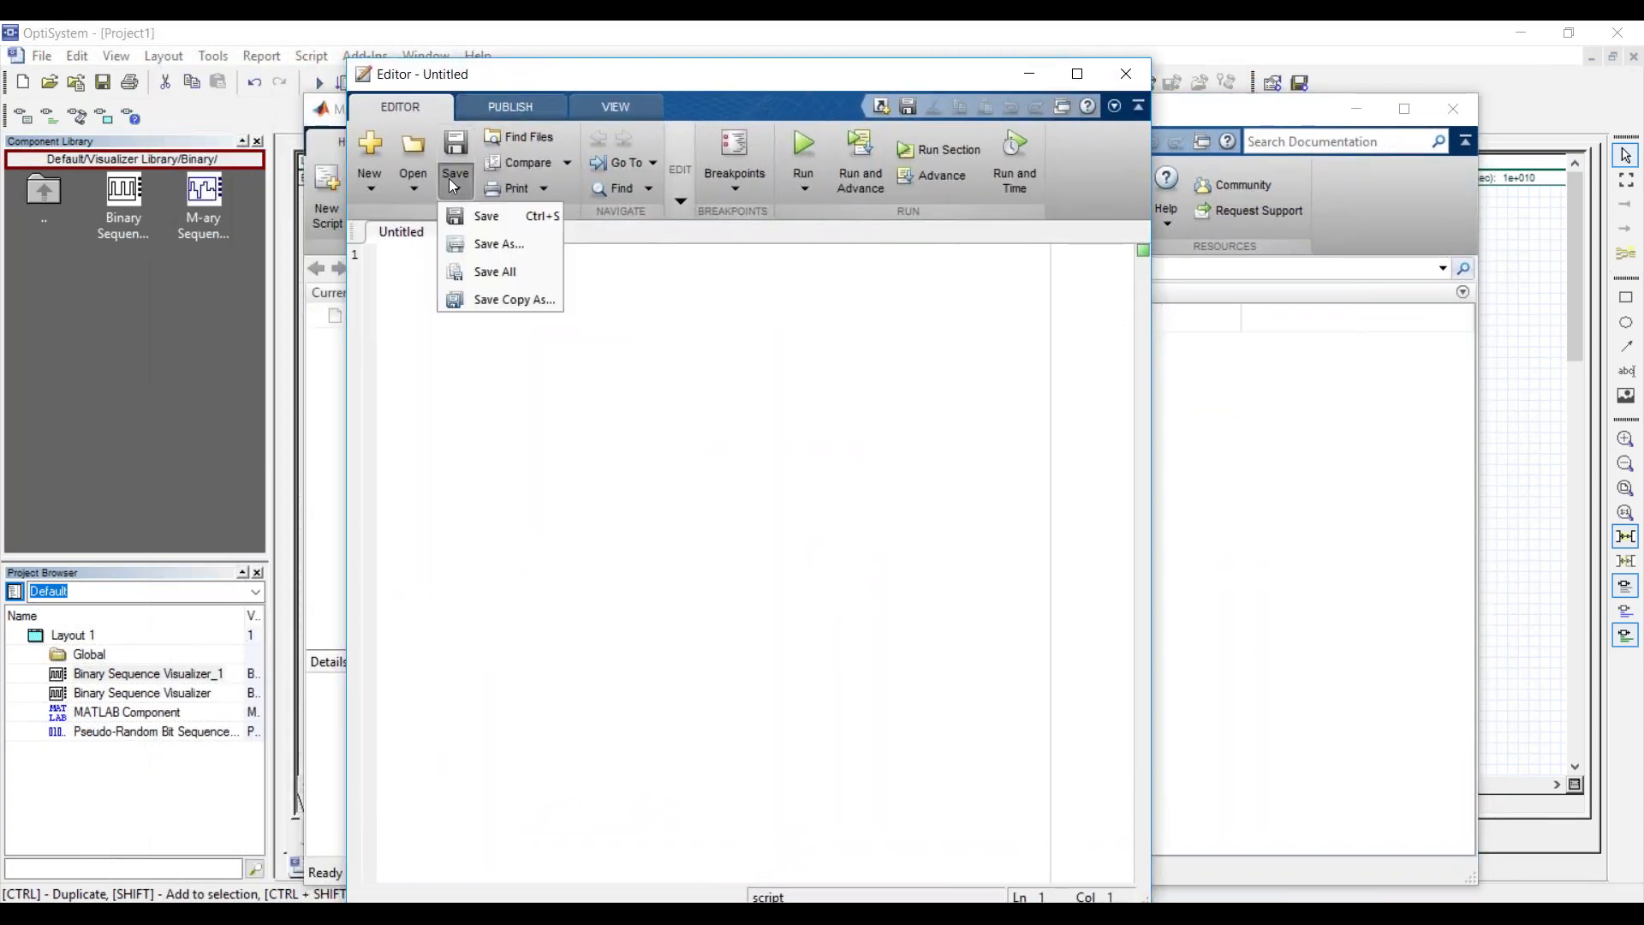
pyautogui.click(487, 243)
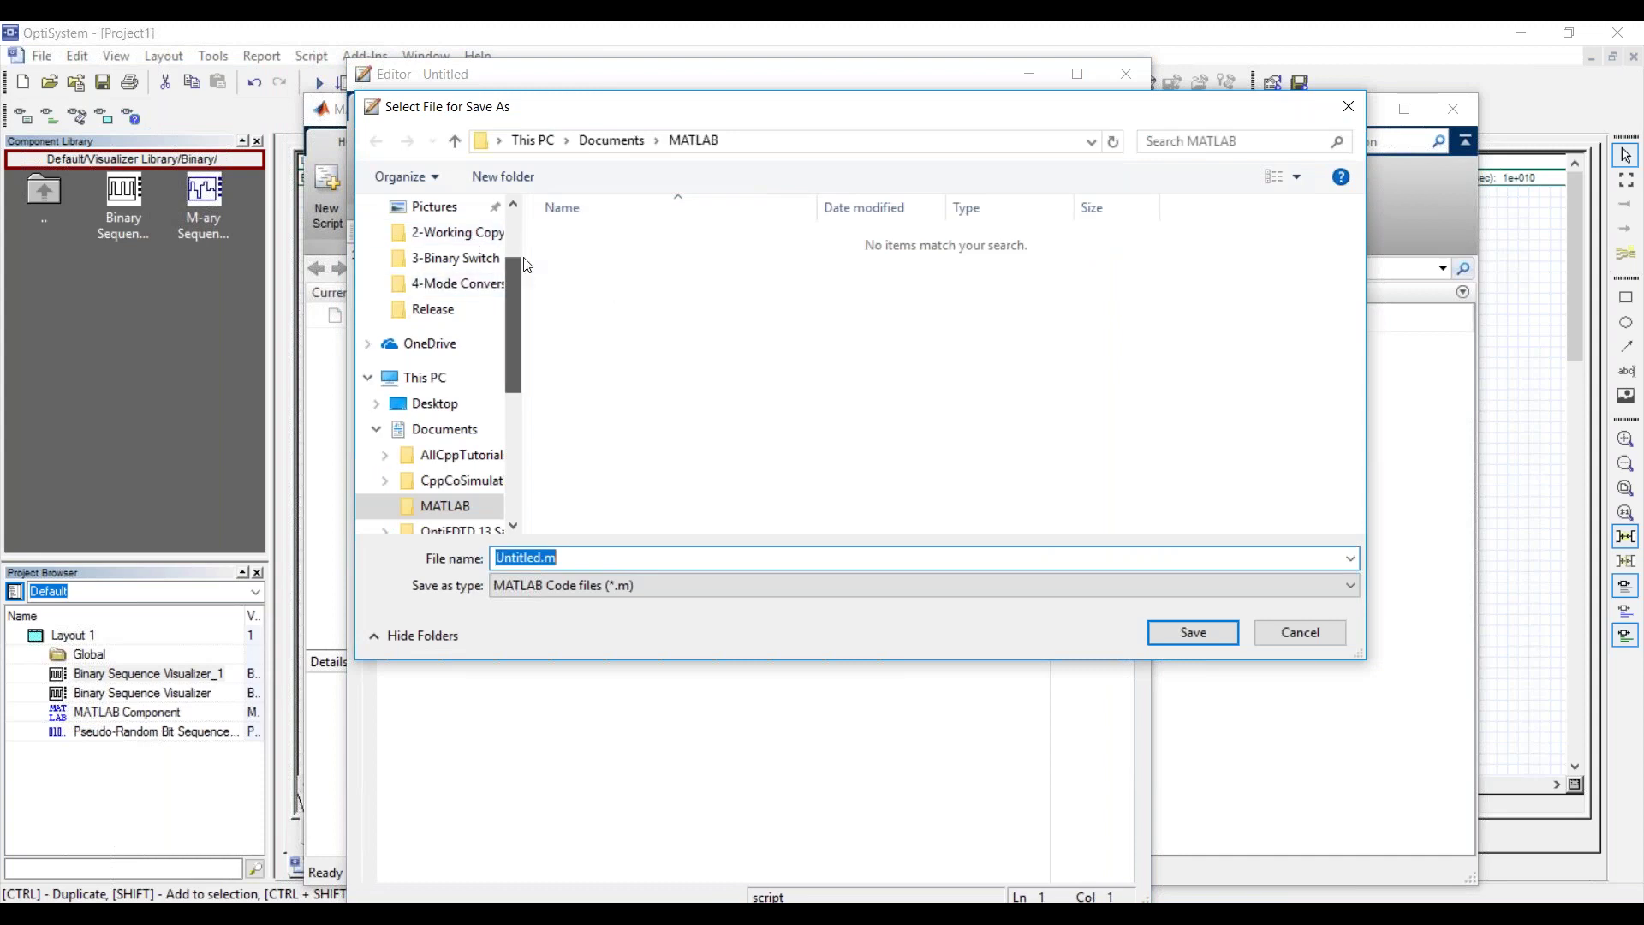
pyautogui.scroll(2, 514, 256)
pyautogui.click(432, 275)
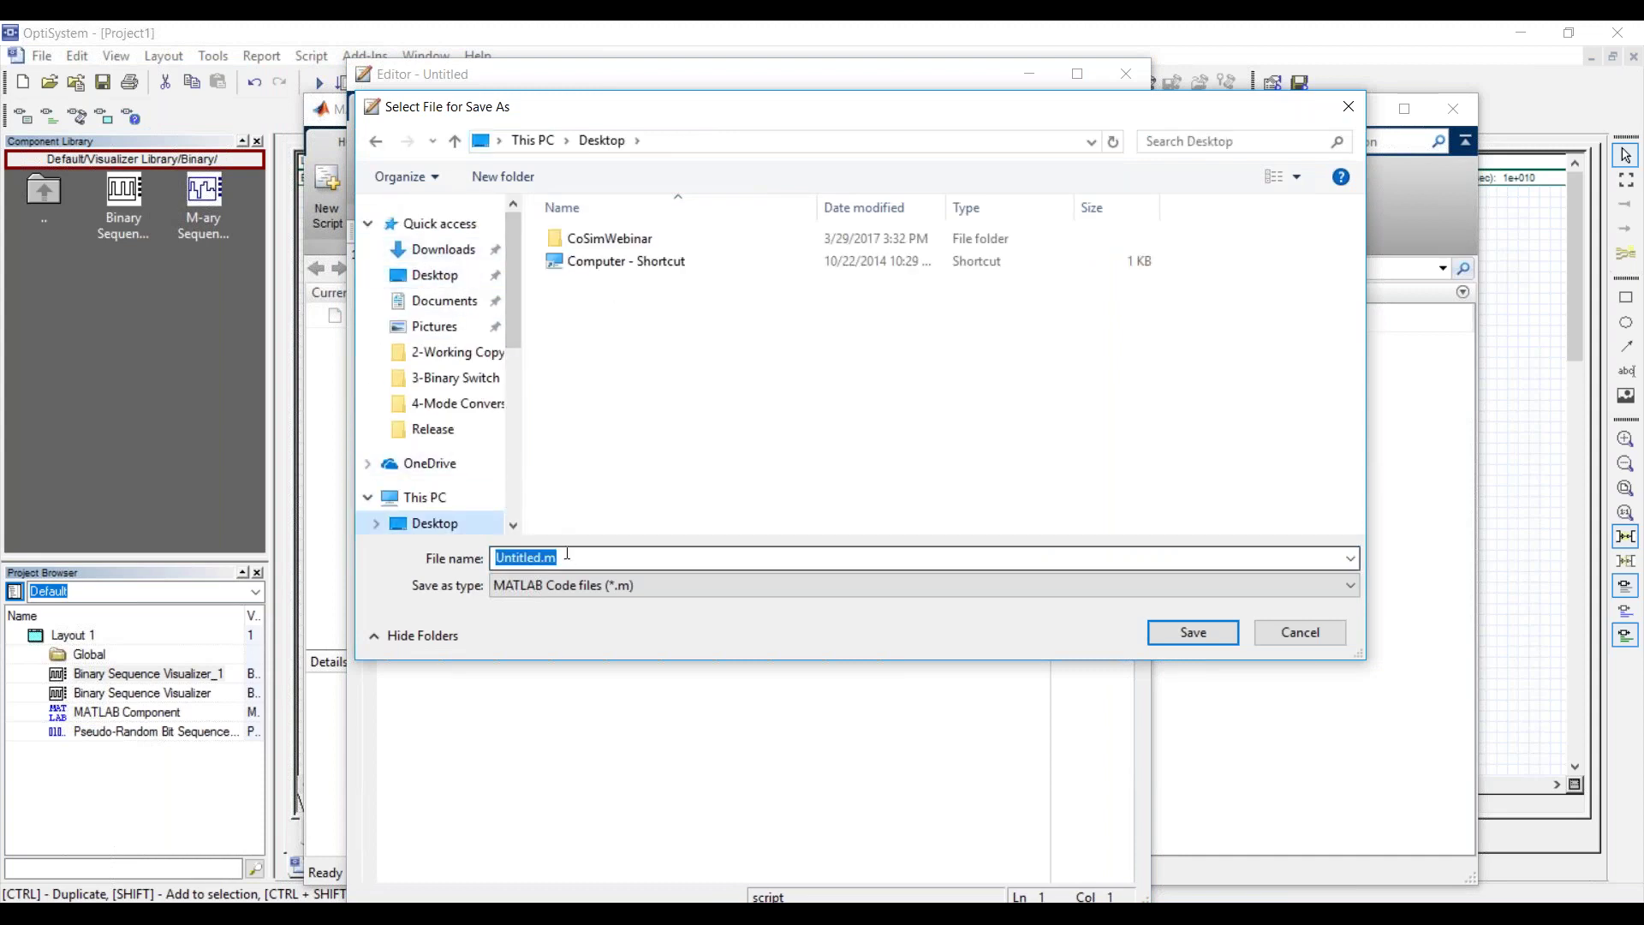
pyautogui.click(543, 558)
pyautogui.moveTo(543, 557); pyautogui.dragTo(494, 558)
pyautogui.press('BackSpace')
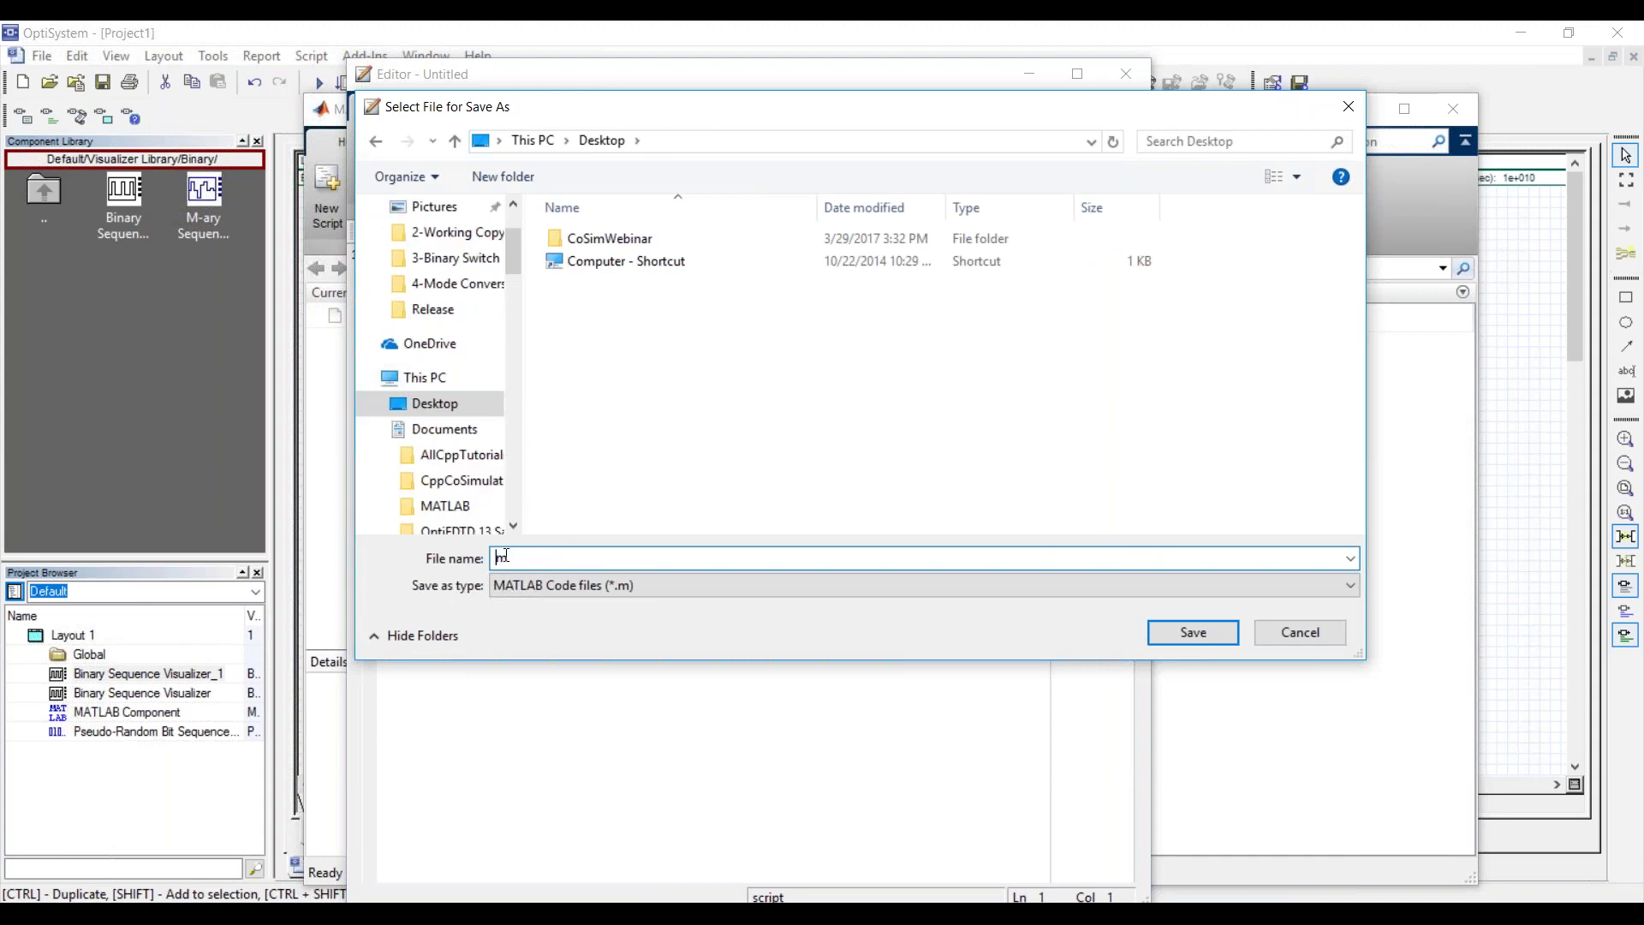
pyautogui.write('NOT')
pyautogui.click(1192, 631)
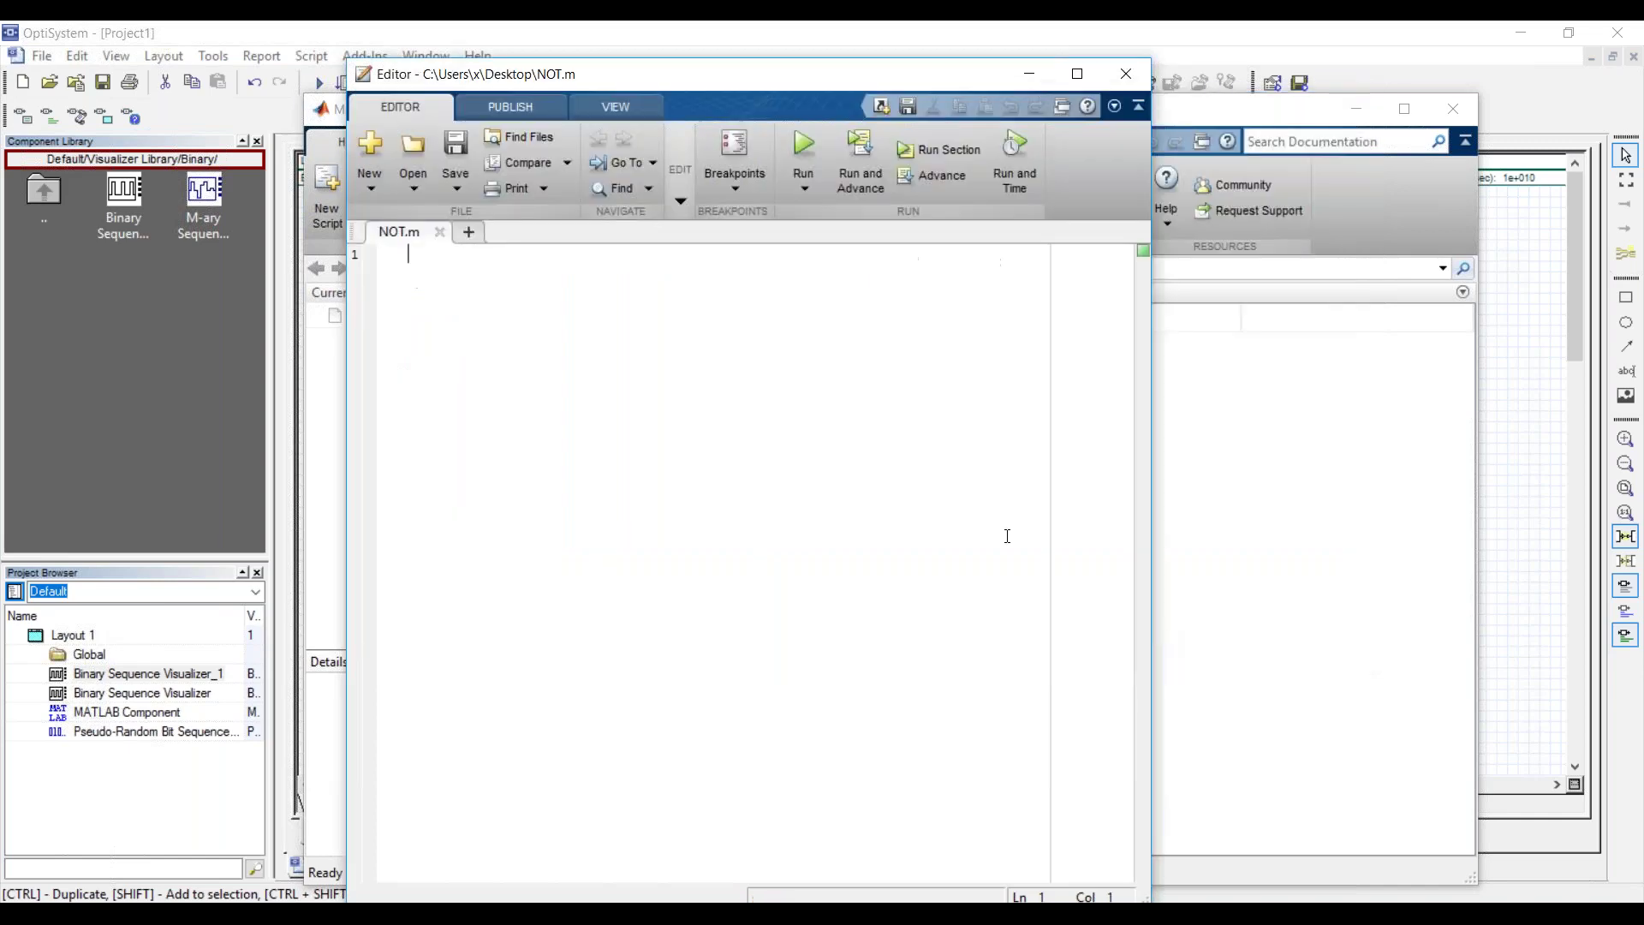
# - Write the line "OutputPort1 = InputPort1;" in the NOT.m script and save it
pyautogui.moveTo(697, 72)
pyautogui.mouseDown()
pyautogui.moveTo(721, 43)
pyautogui.moveTo(723, 63)
pyautogui.mouseUp()
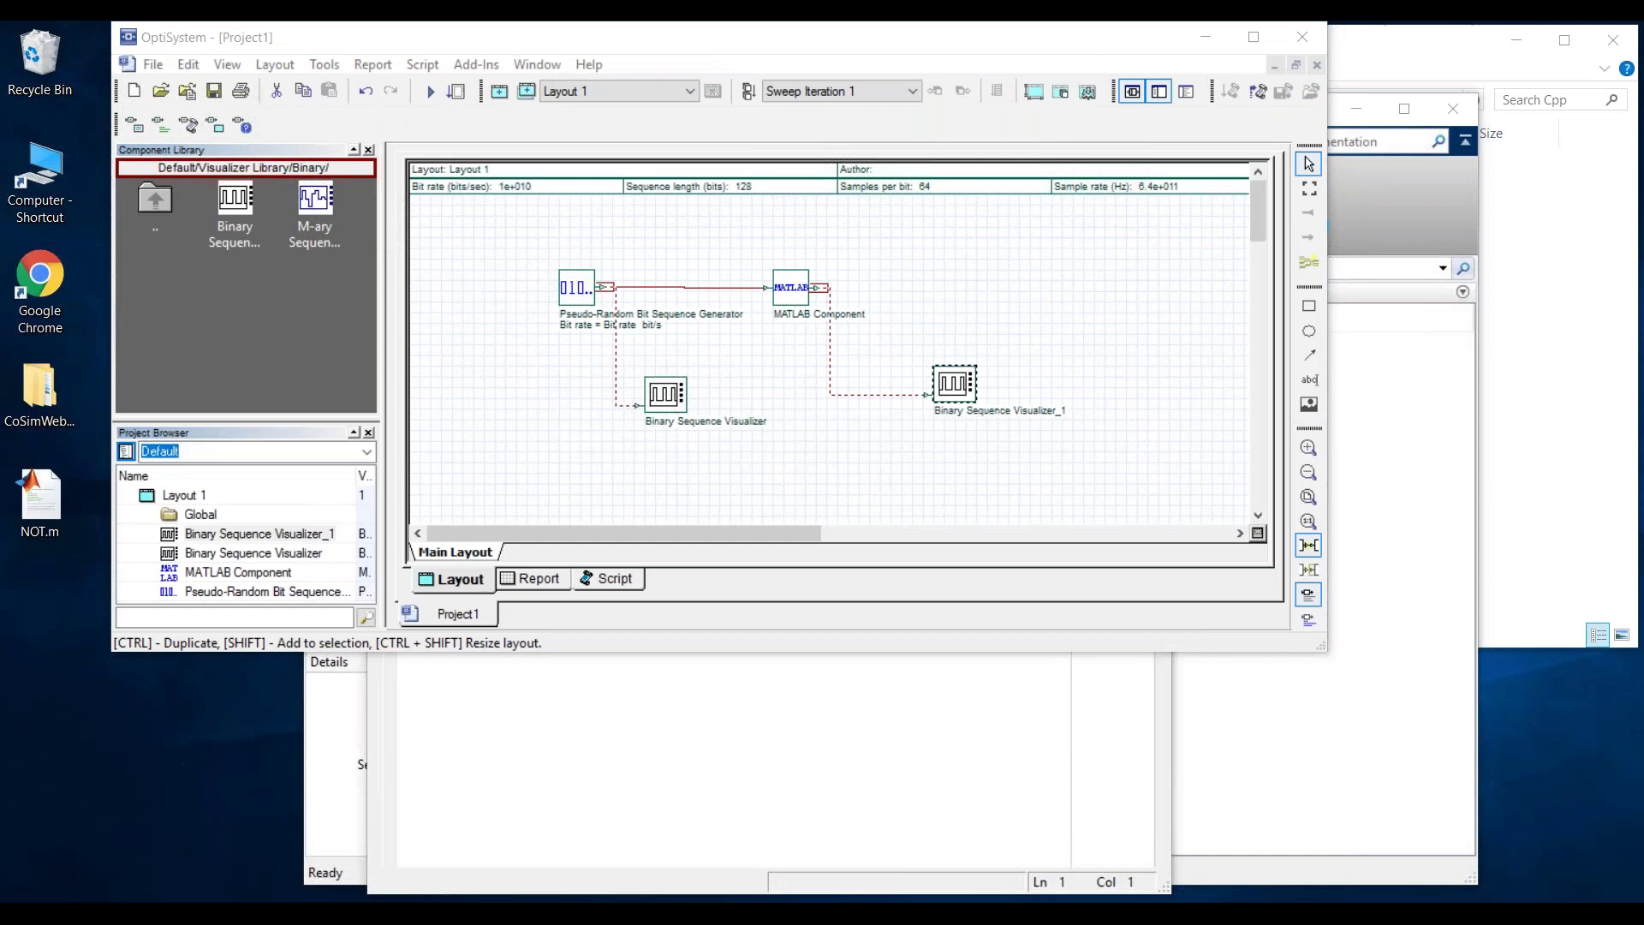
pyautogui.click(565, 745)
pyautogui.moveTo(580, 57); pyautogui.dragTo(545, 40)
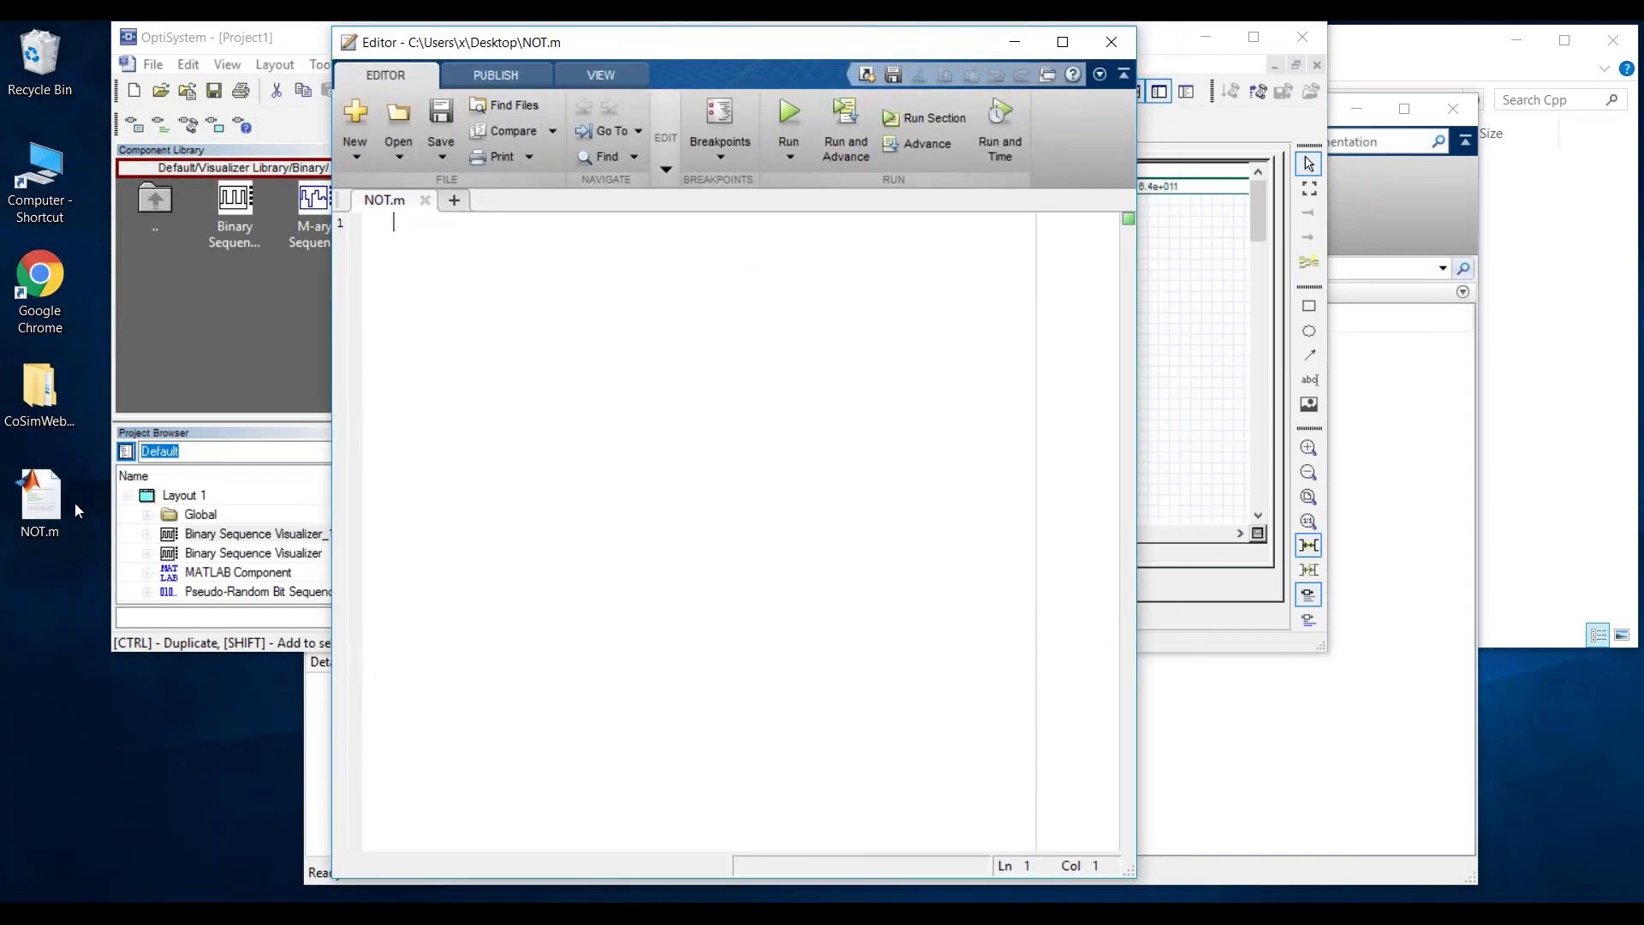
pyautogui.click(431, 227)
pyautogui.write('Output')
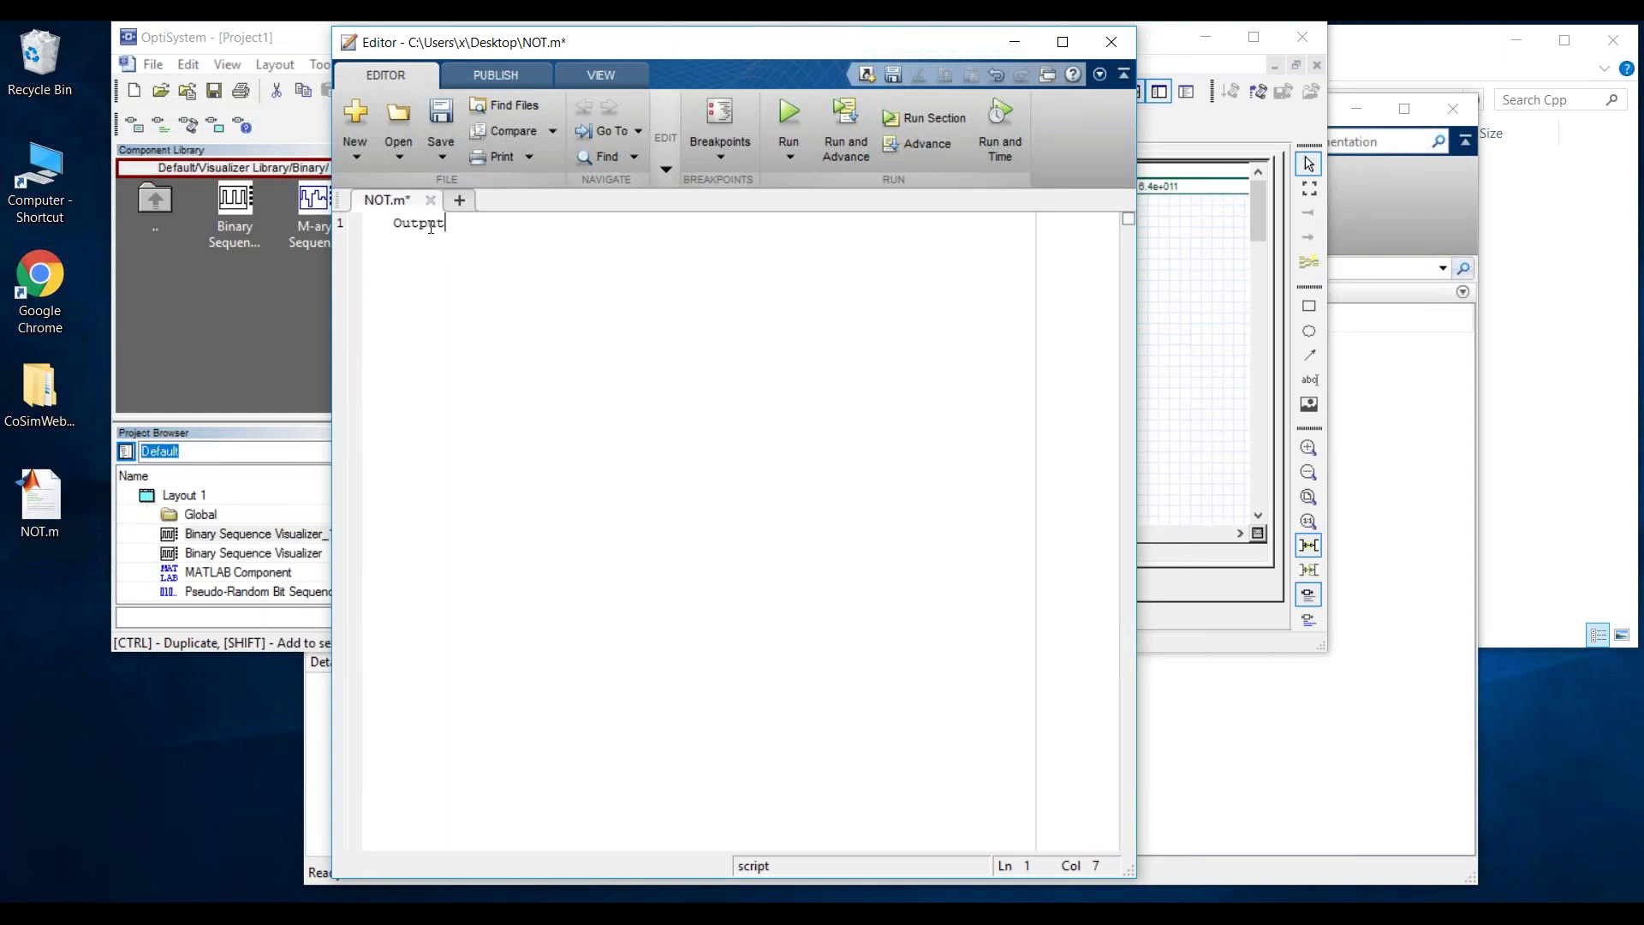
pyautogui.write('Port1 = InputPort1')
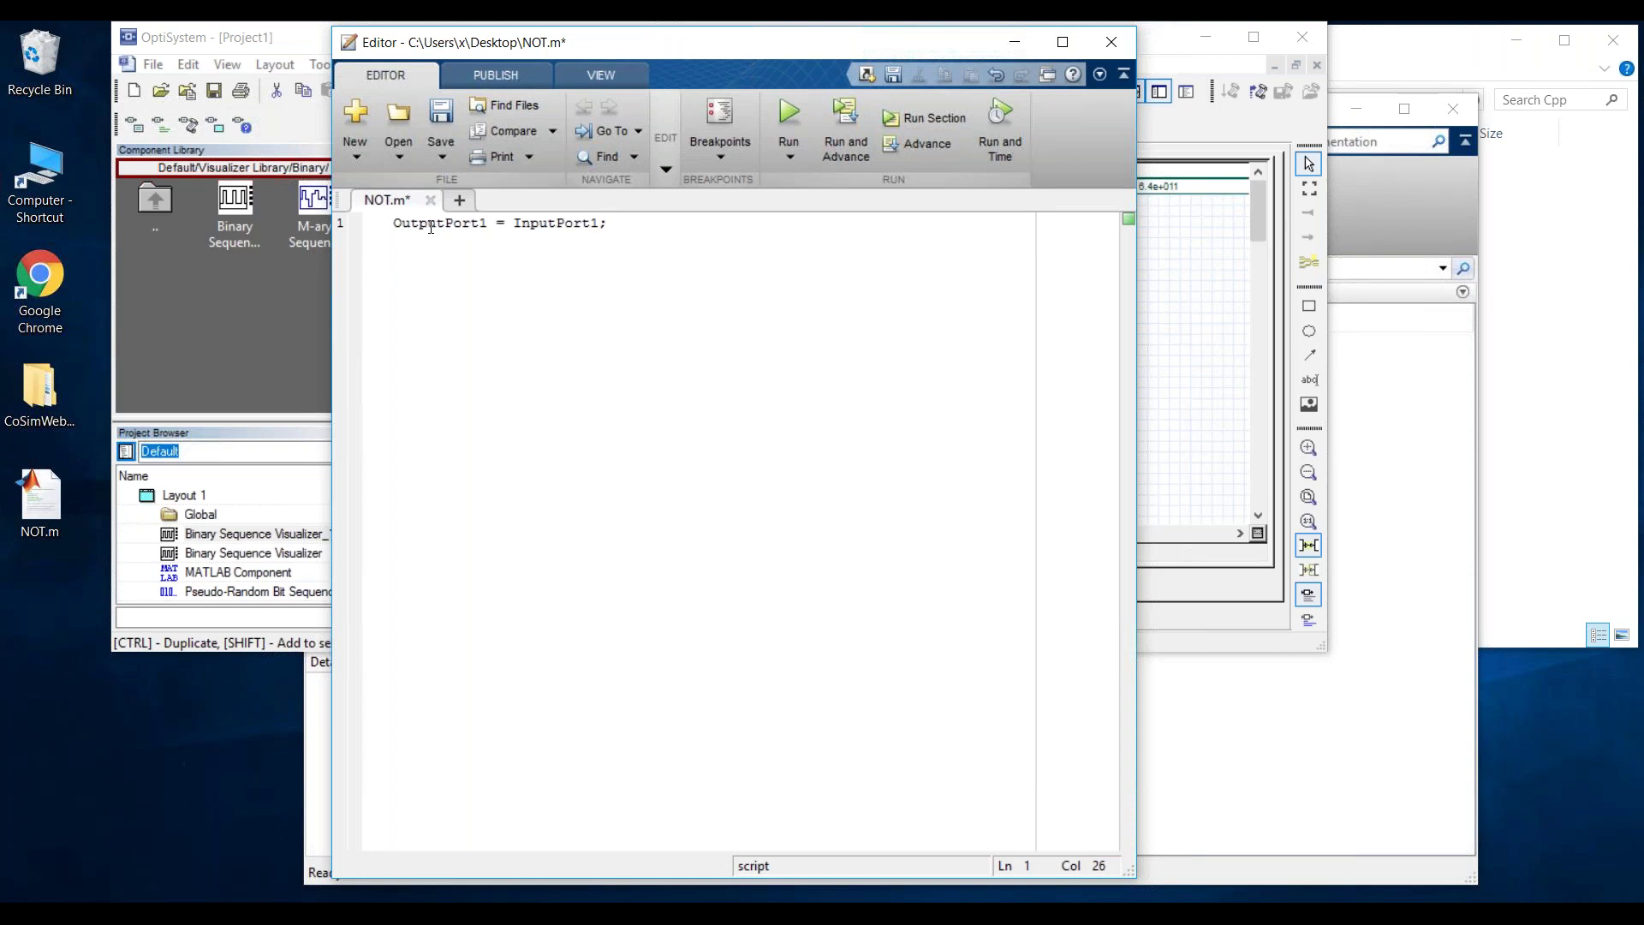
pyautogui.write(';')
pyautogui.click(443, 115)
# - Switch to OptiSystem and set the MATLAB Component's run command to "NOT;"
pyautogui.moveTo(700, 47); pyautogui.dragTo(705, 146)
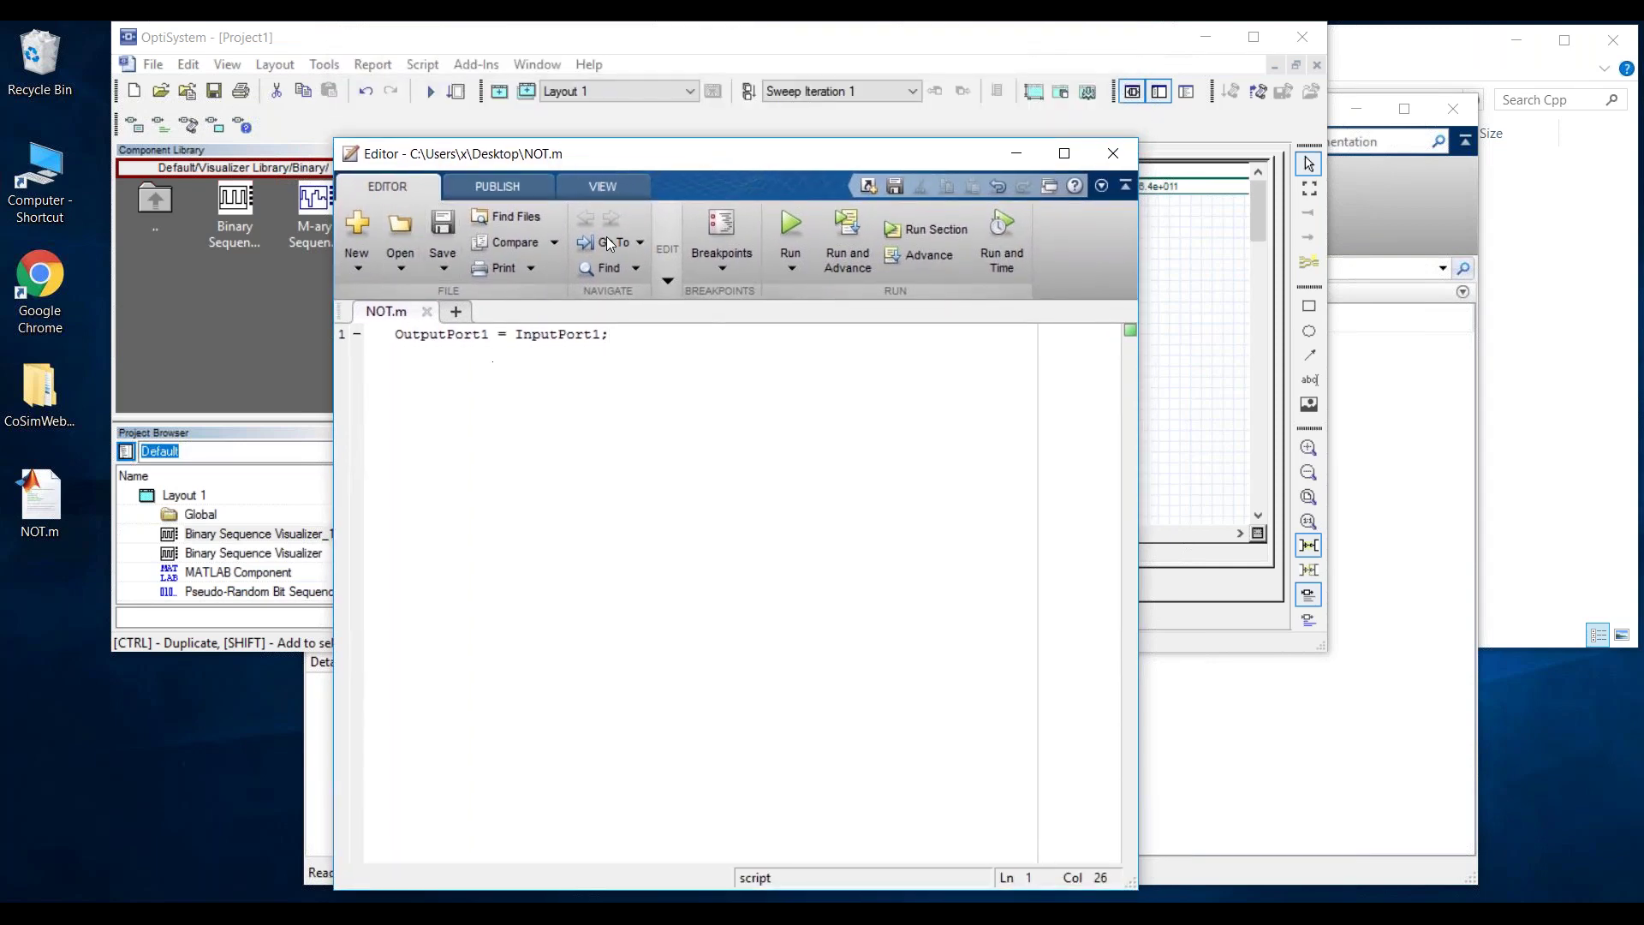
pyautogui.click(370, 39)
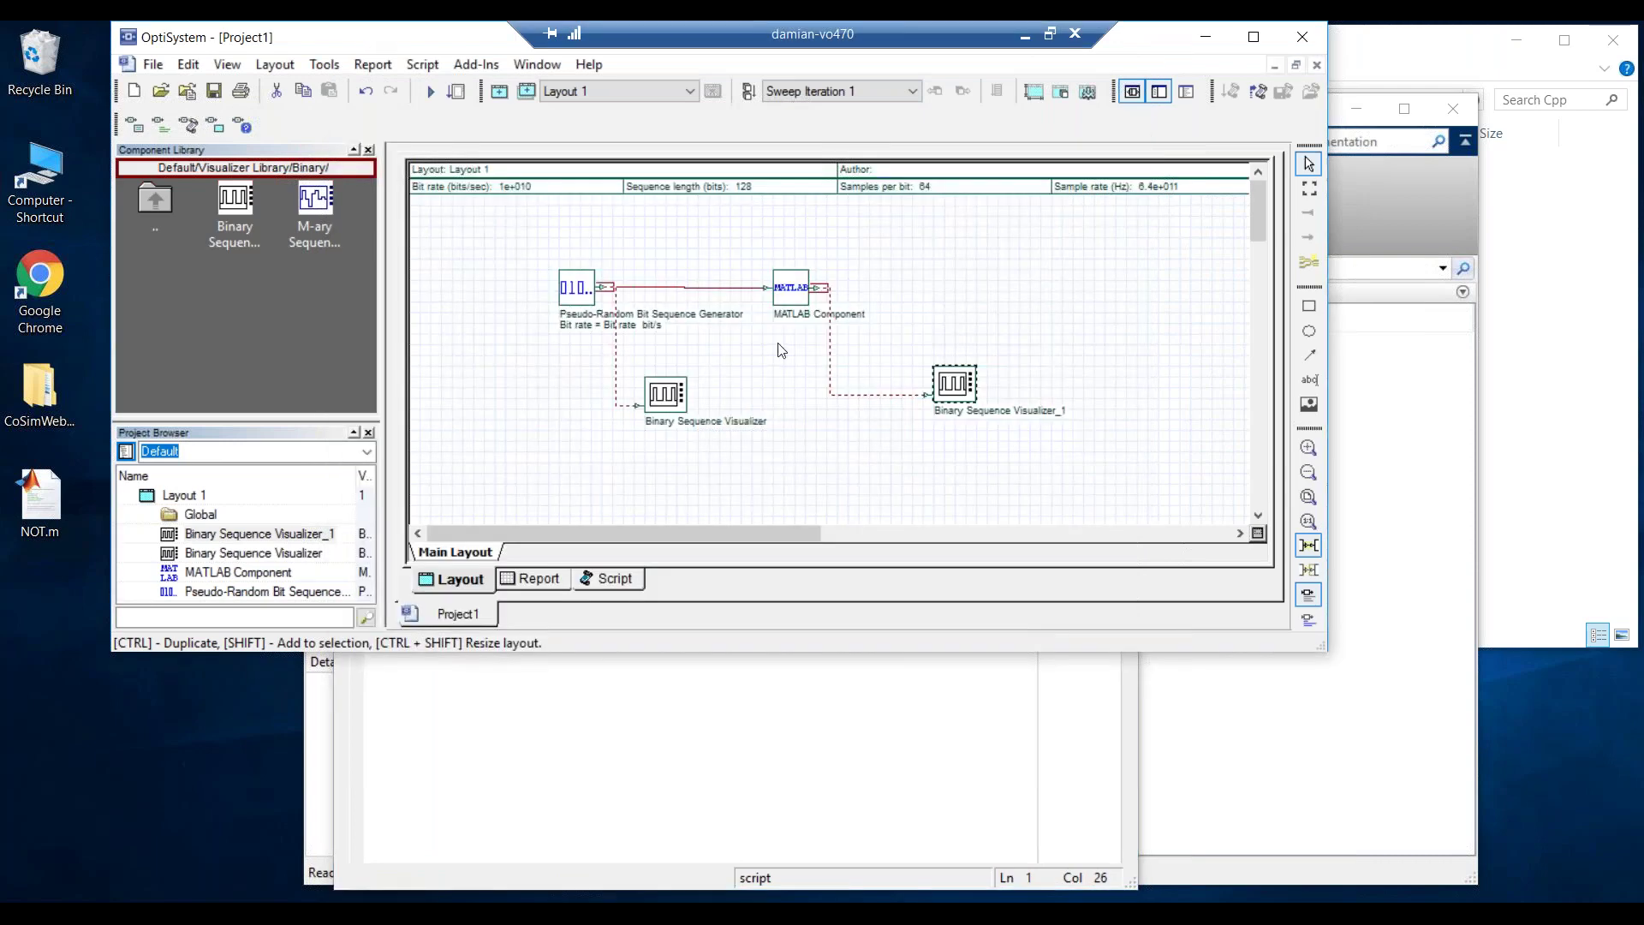
pyautogui.doubleClick(795, 293)
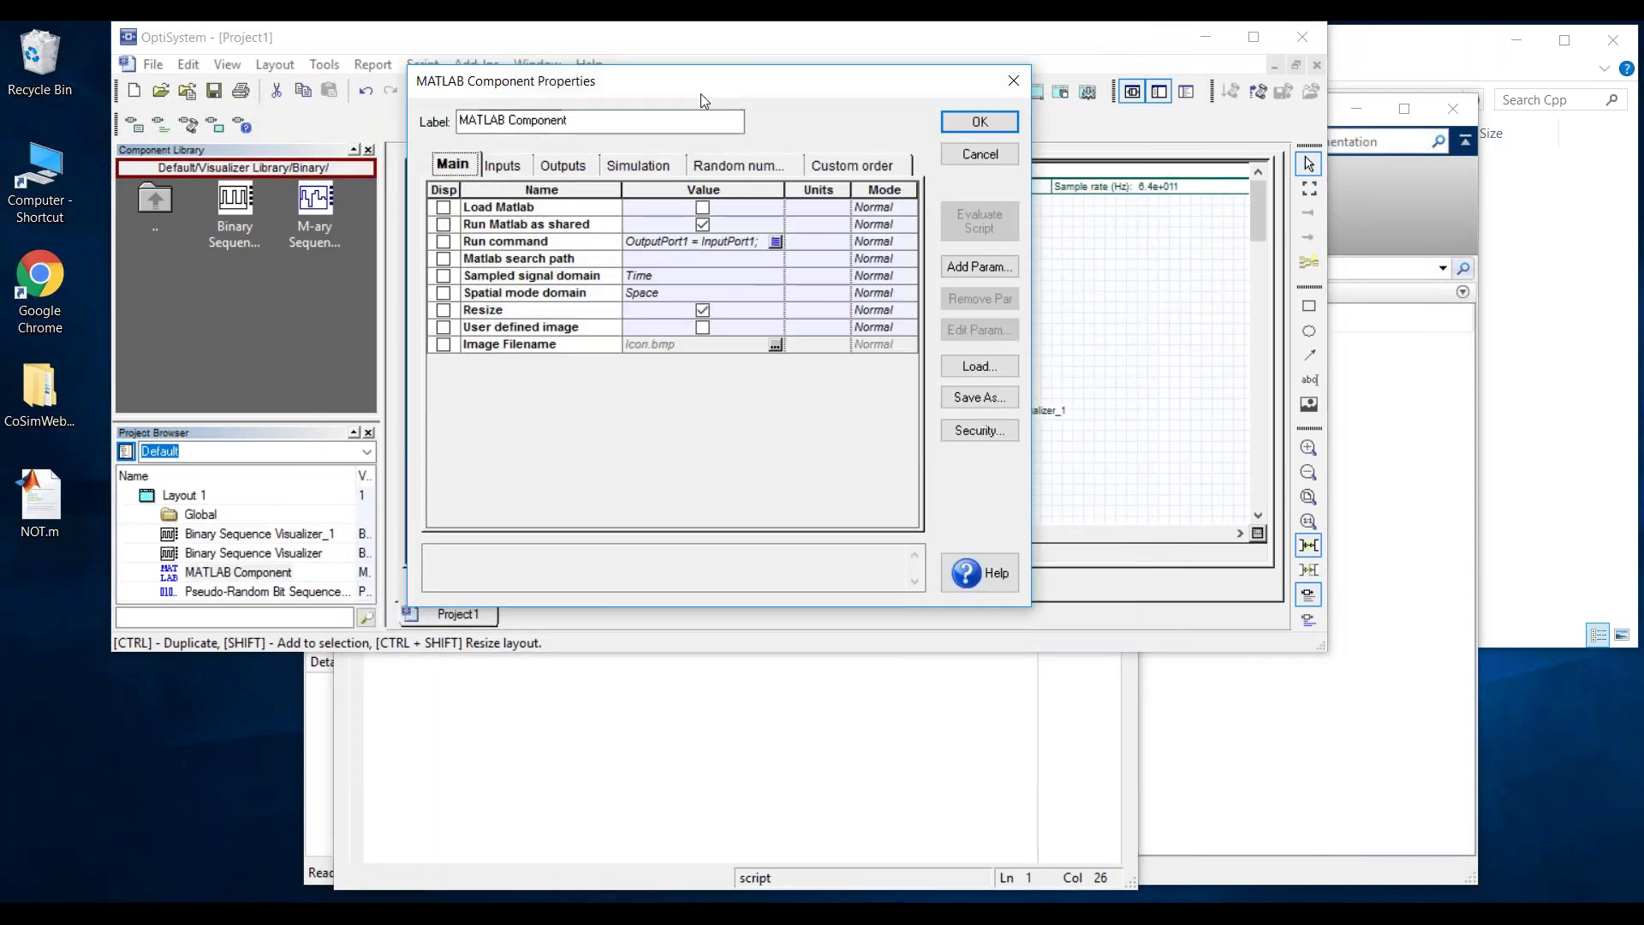
pyautogui.moveTo(702, 90); pyautogui.dragTo(703, 132)
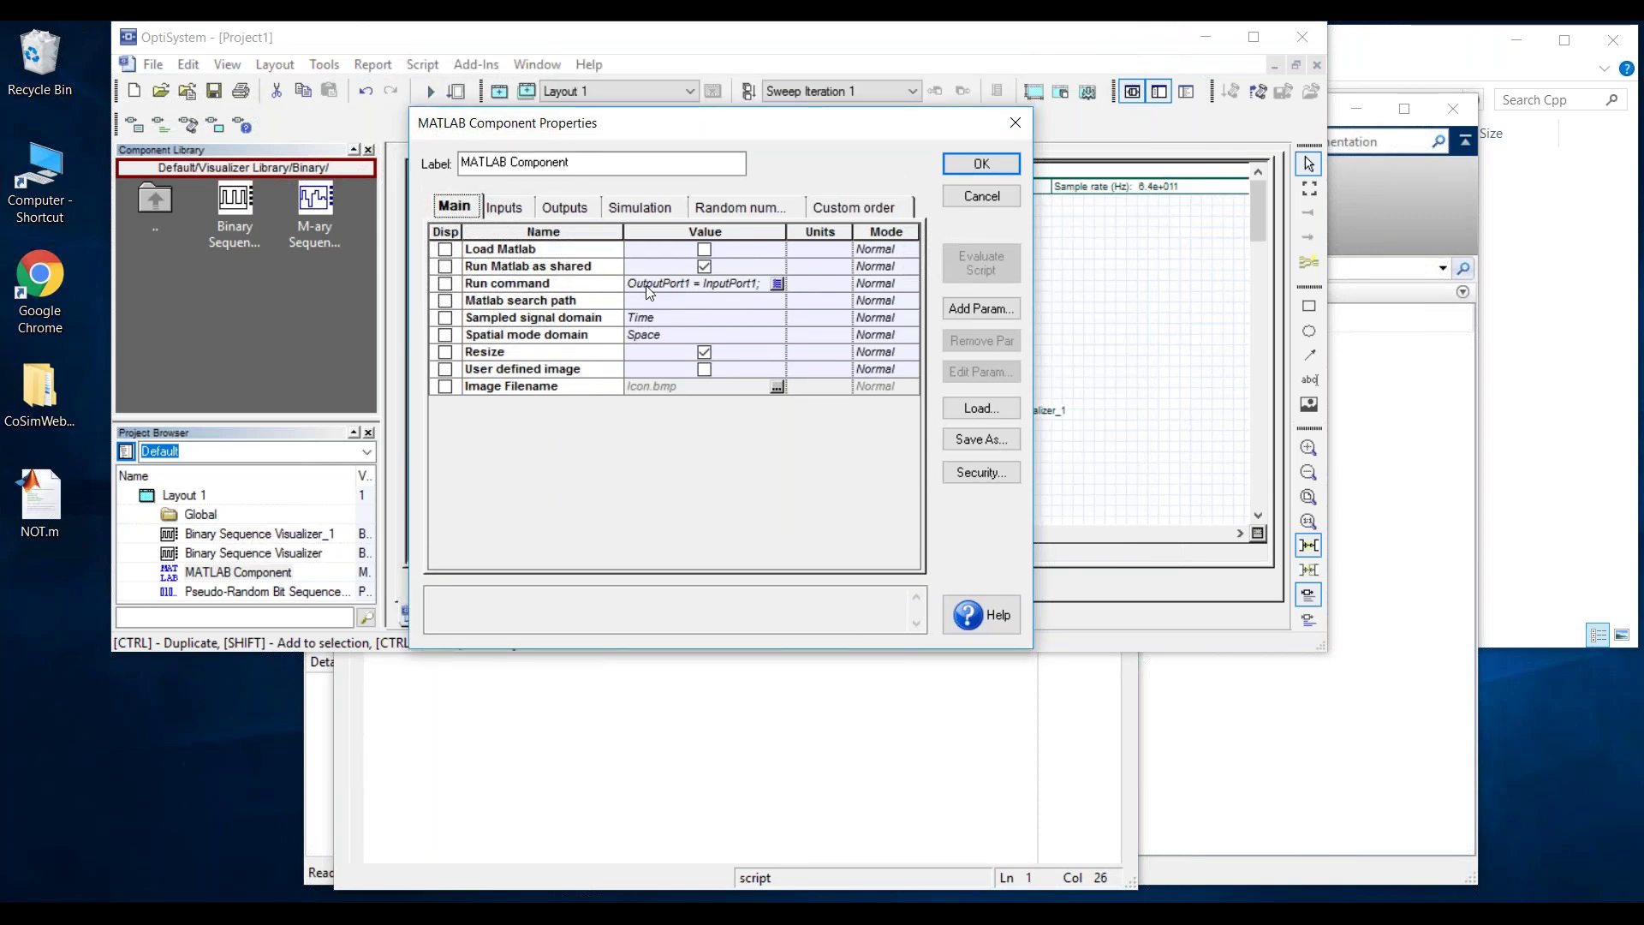
pyautogui.click(776, 283)
pyautogui.moveTo(591, 221); pyautogui.dragTo(399, 227)
pyautogui.write('NOT;')
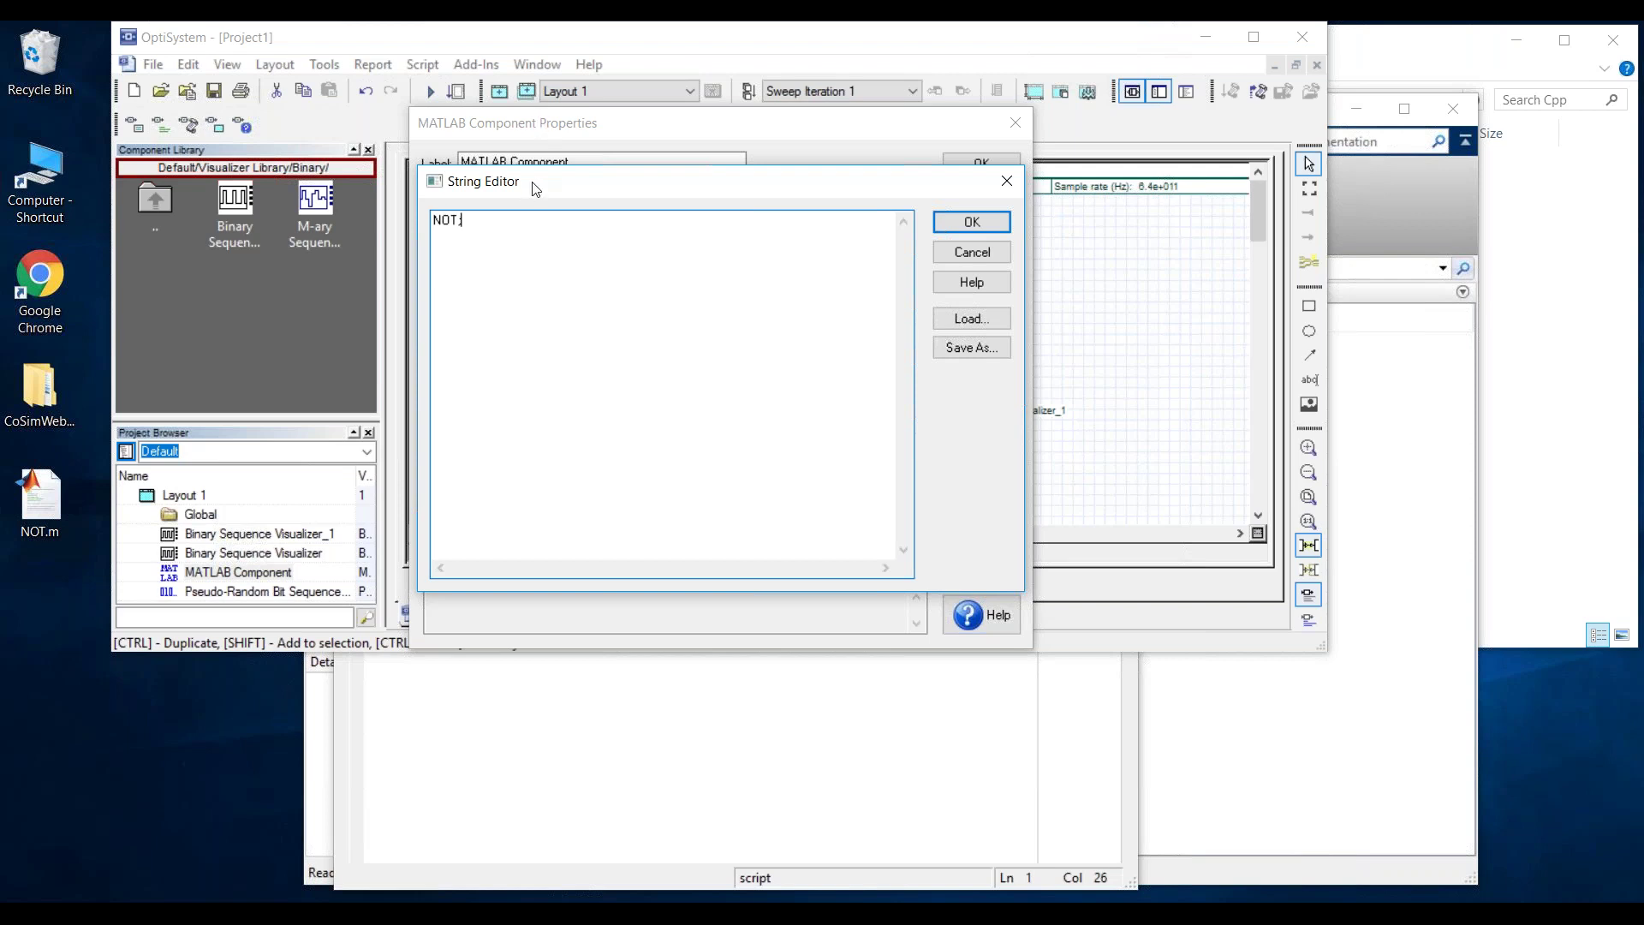
pyautogui.moveTo(541, 184); pyautogui.dragTo(523, 195)
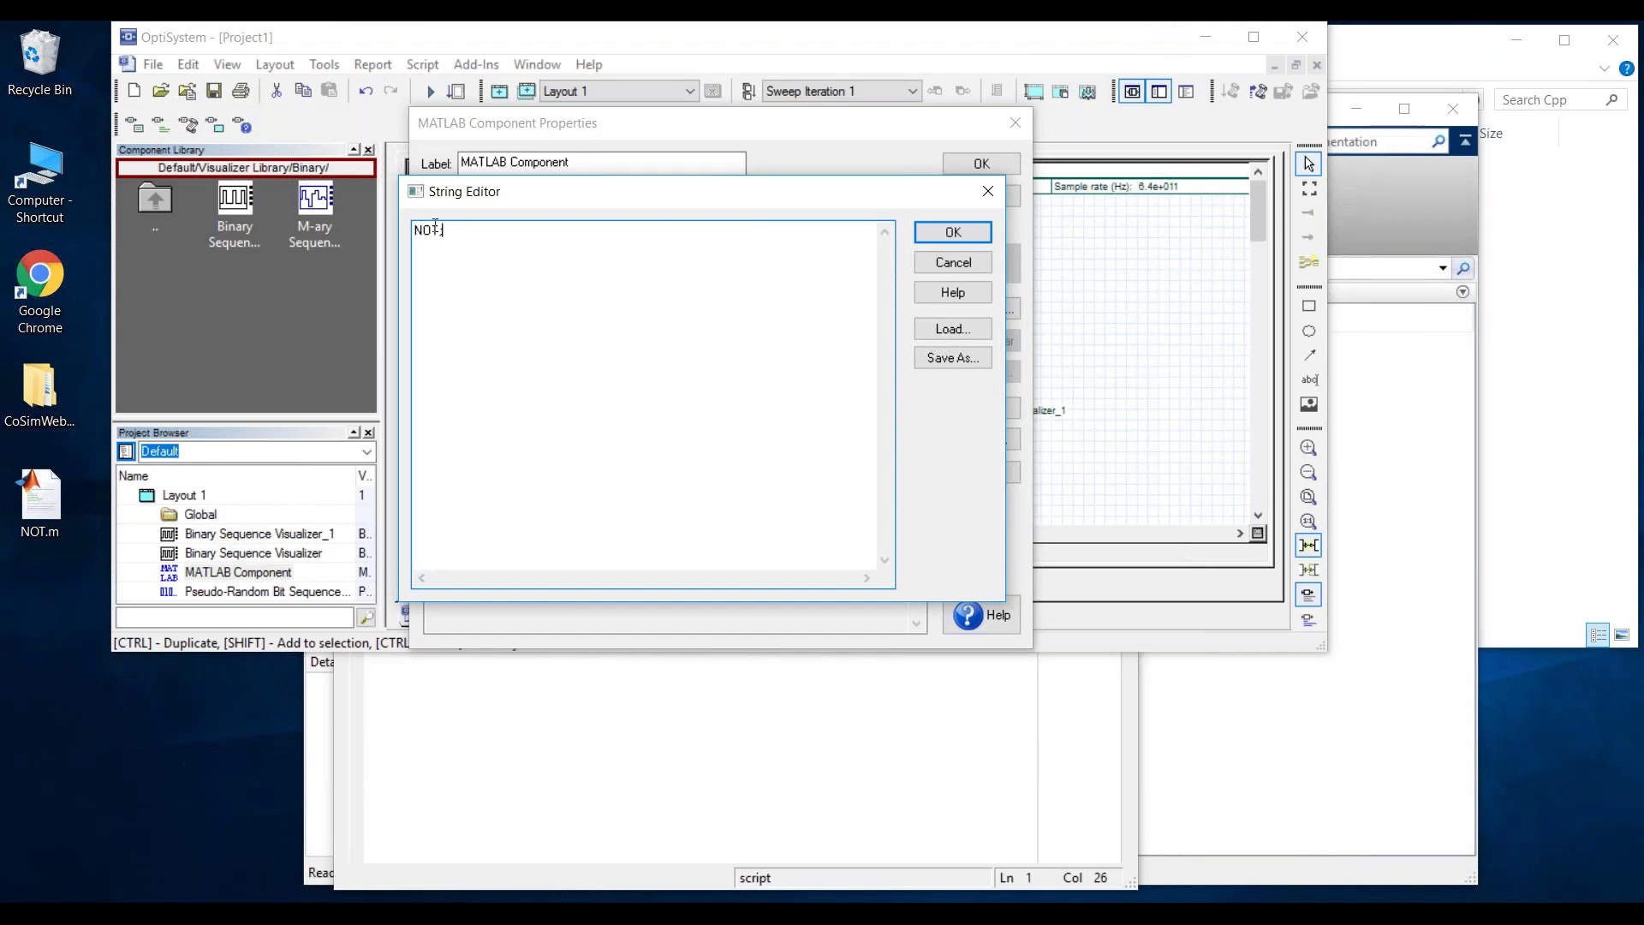
pyautogui.click(973, 236)
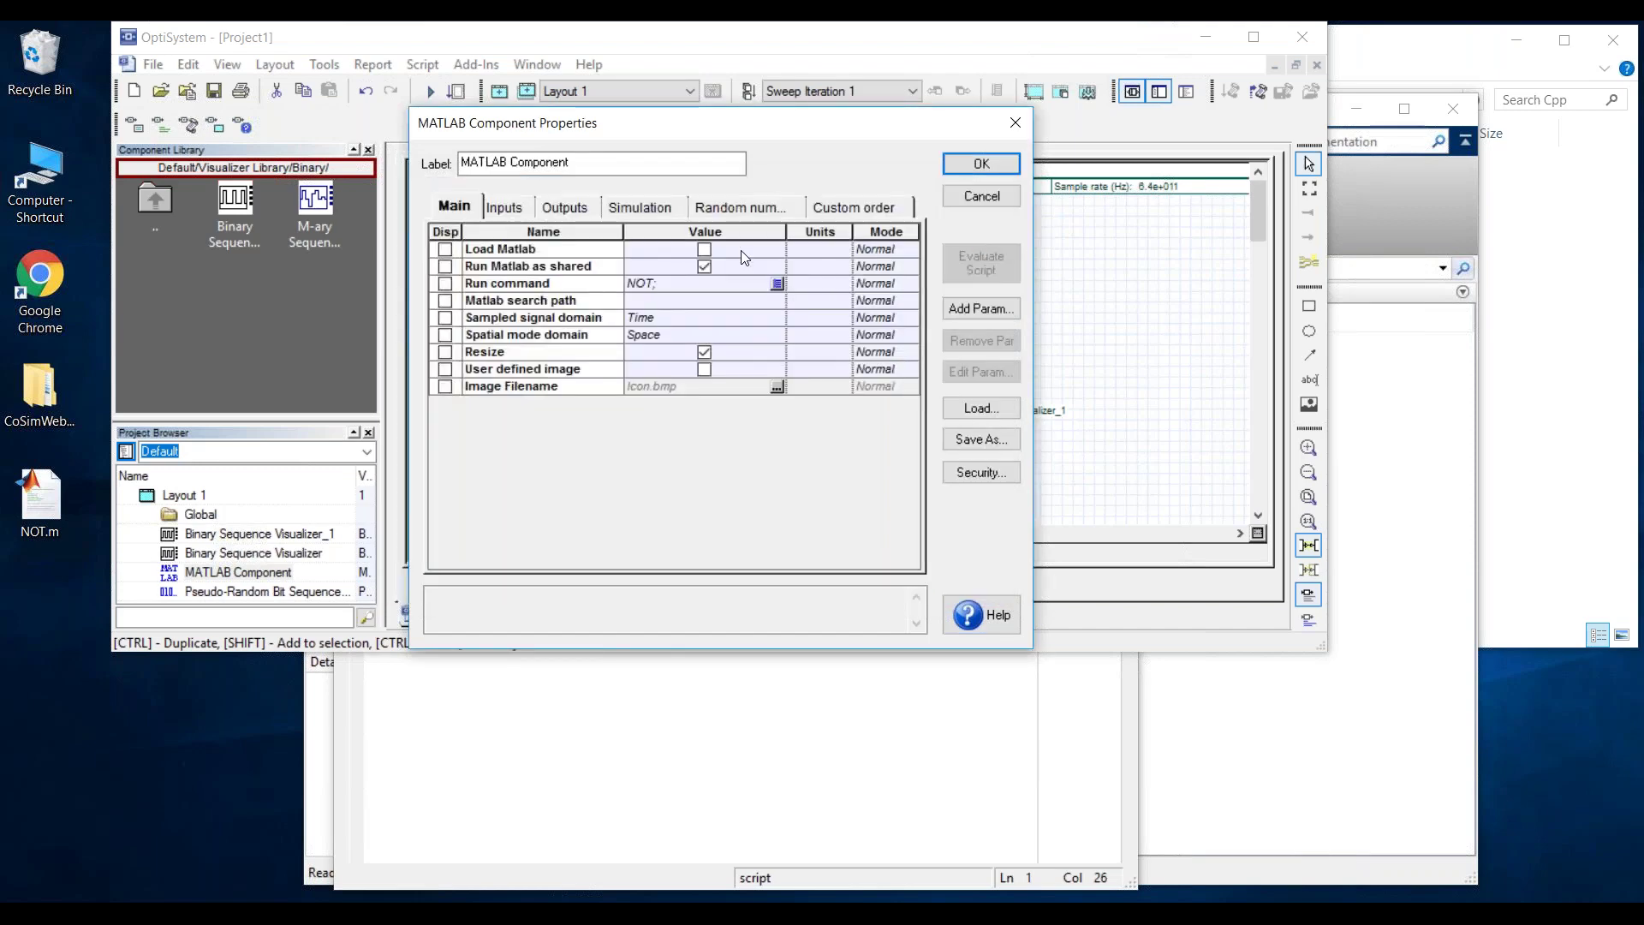
pyautogui.press('Return')
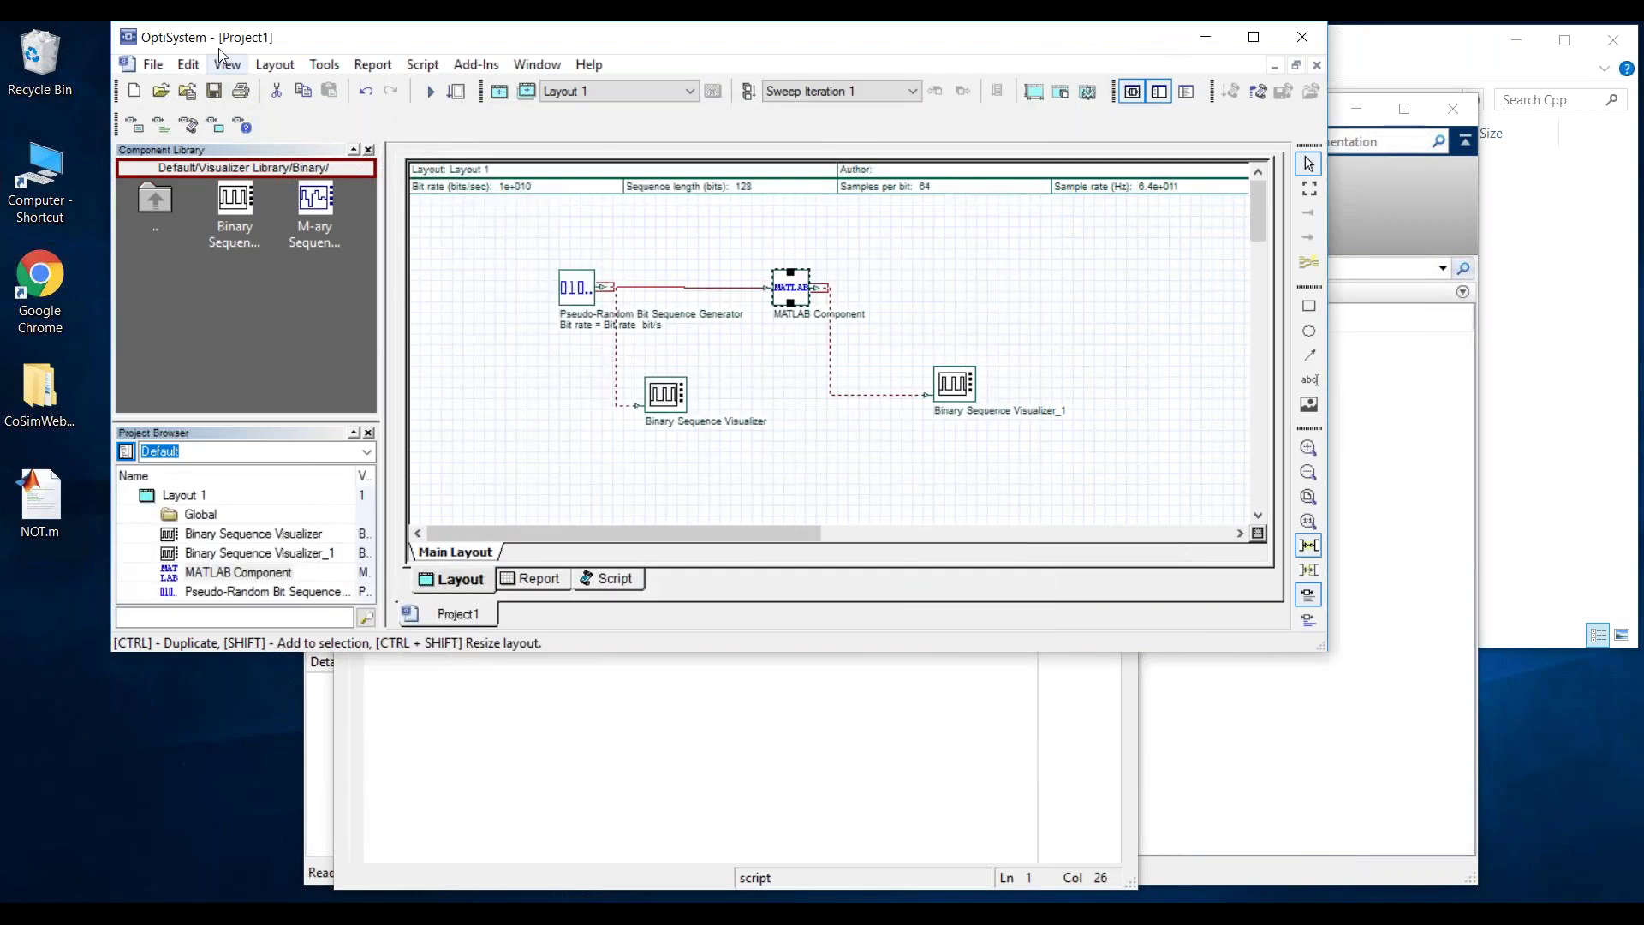
# - Save the OptiSystem project to the Desktop as Project1.osd, in the same folder as the NOT.m script
pyautogui.click(153, 64)
pyautogui.click(200, 194)
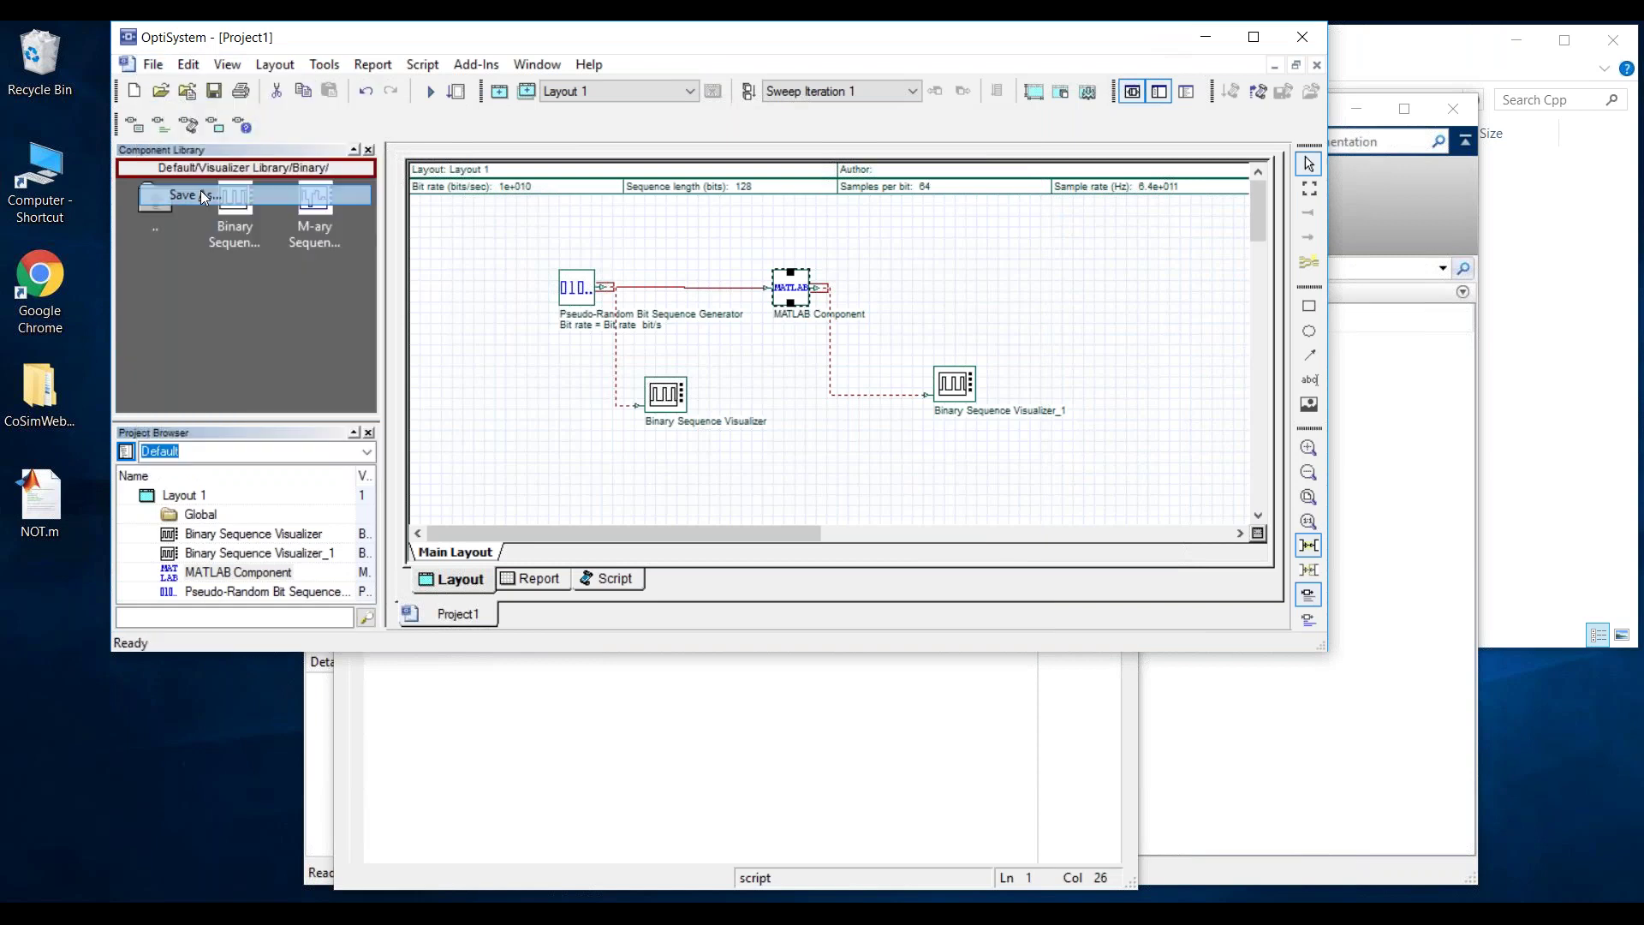
pyautogui.scroll(10, 257, 359)
pyautogui.click(254, 301)
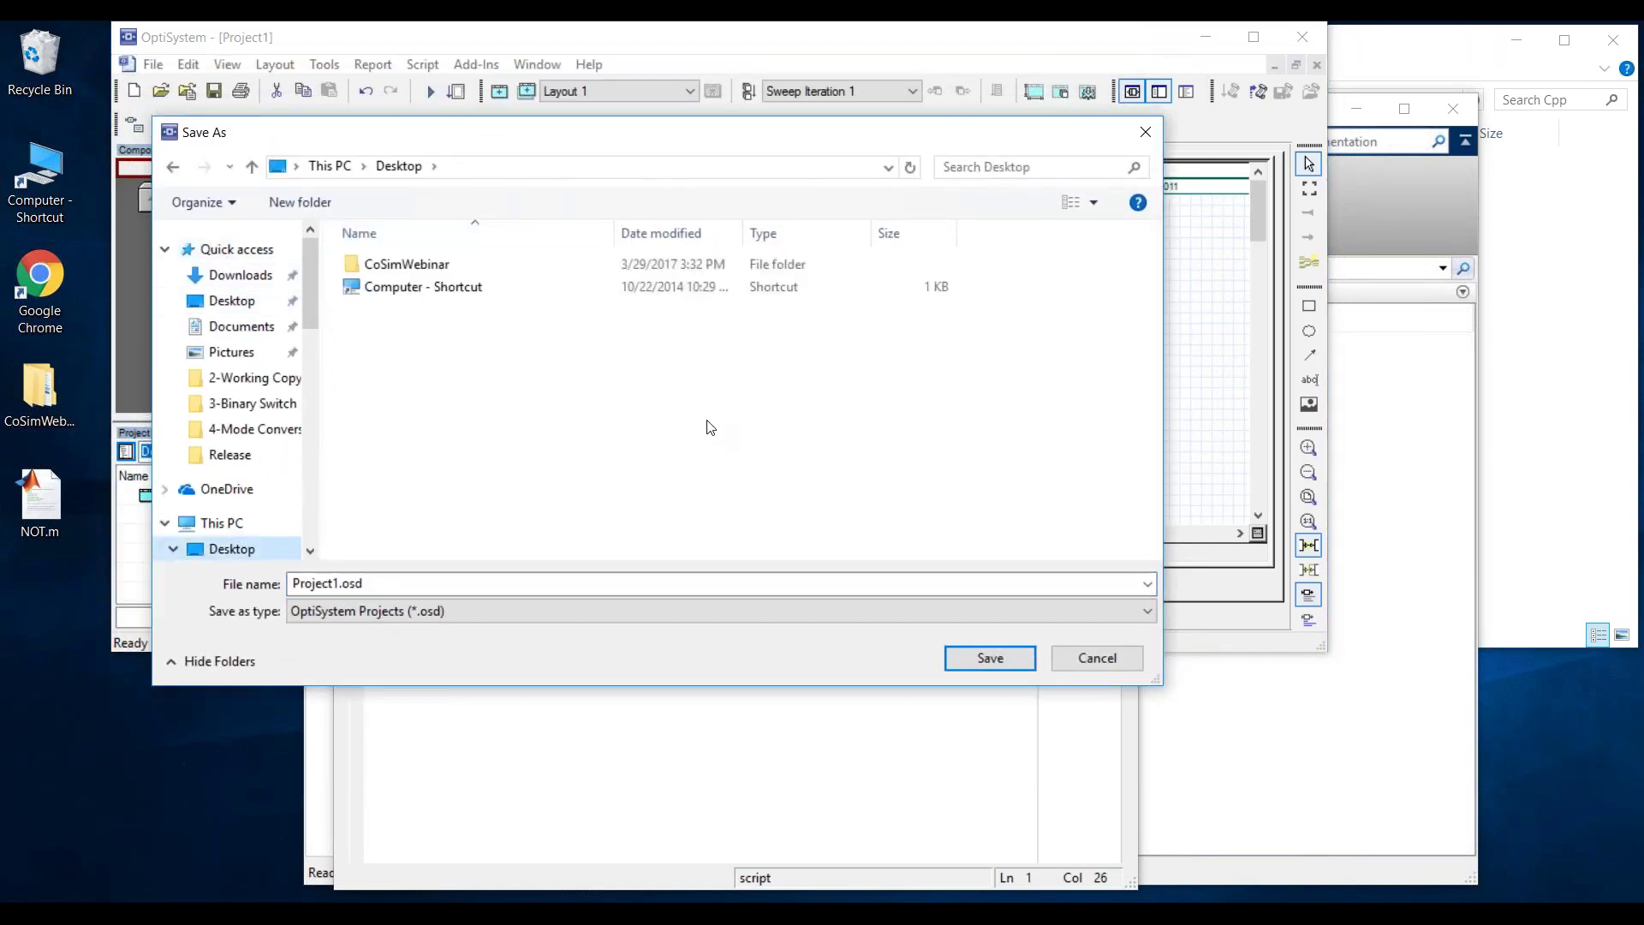
pyautogui.click(989, 657)
pyautogui.click(787, 433)
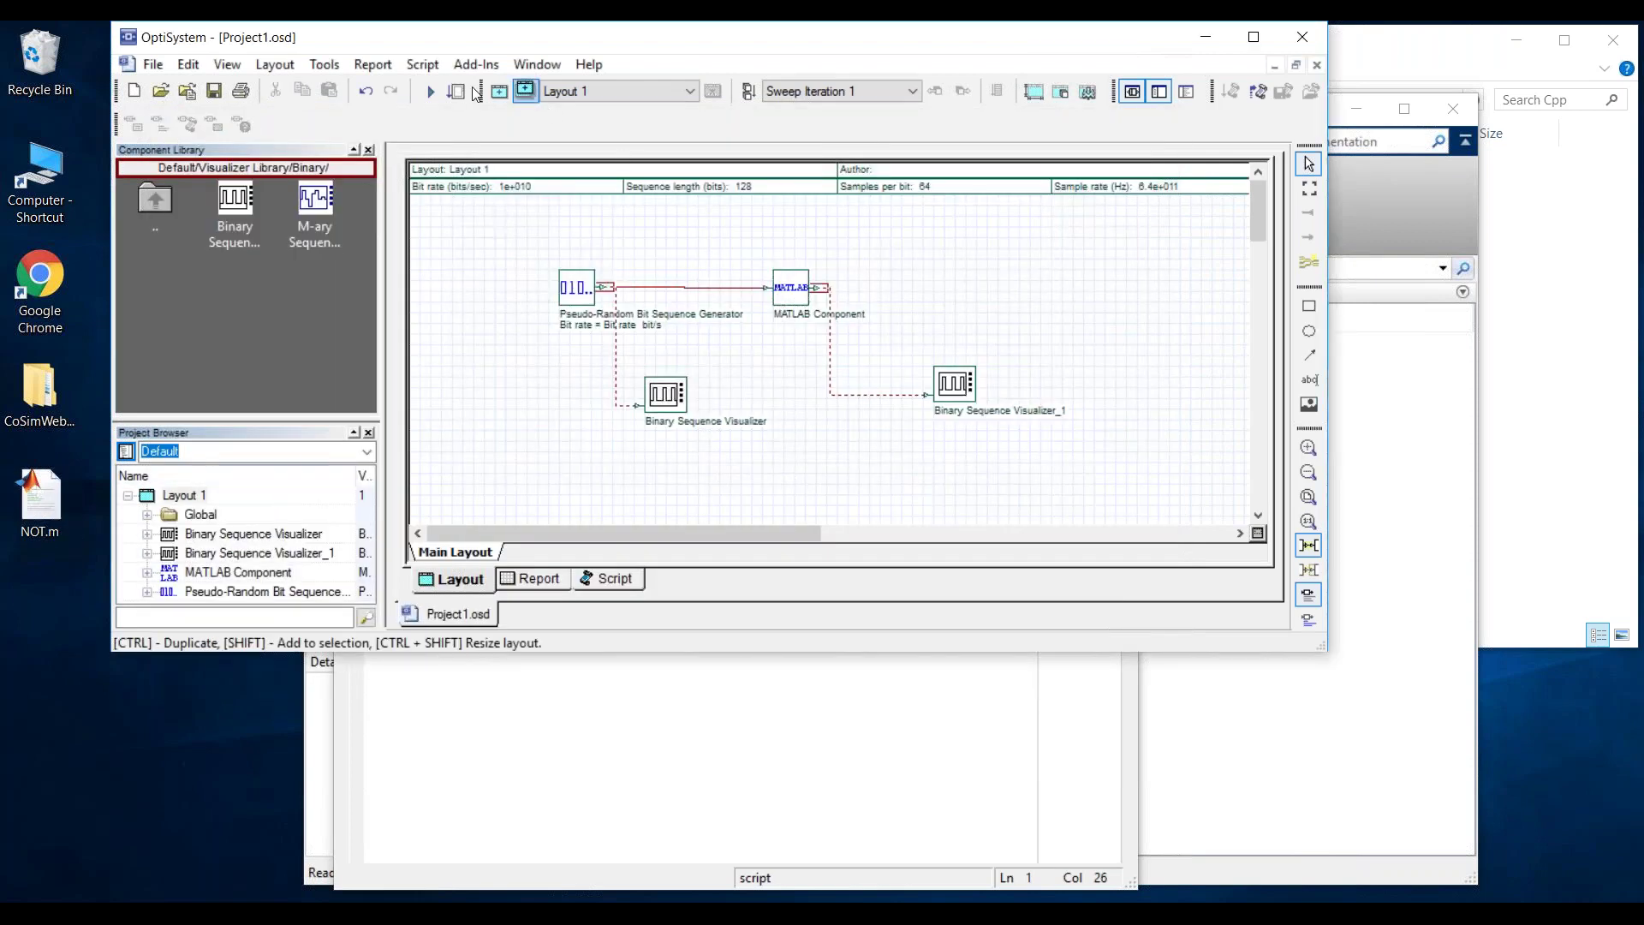
# - Check the MATLAB Component's properties, then run the calculation of the whole project
pyautogui.click(791, 287)
pyautogui.doubleClick(779, 272)
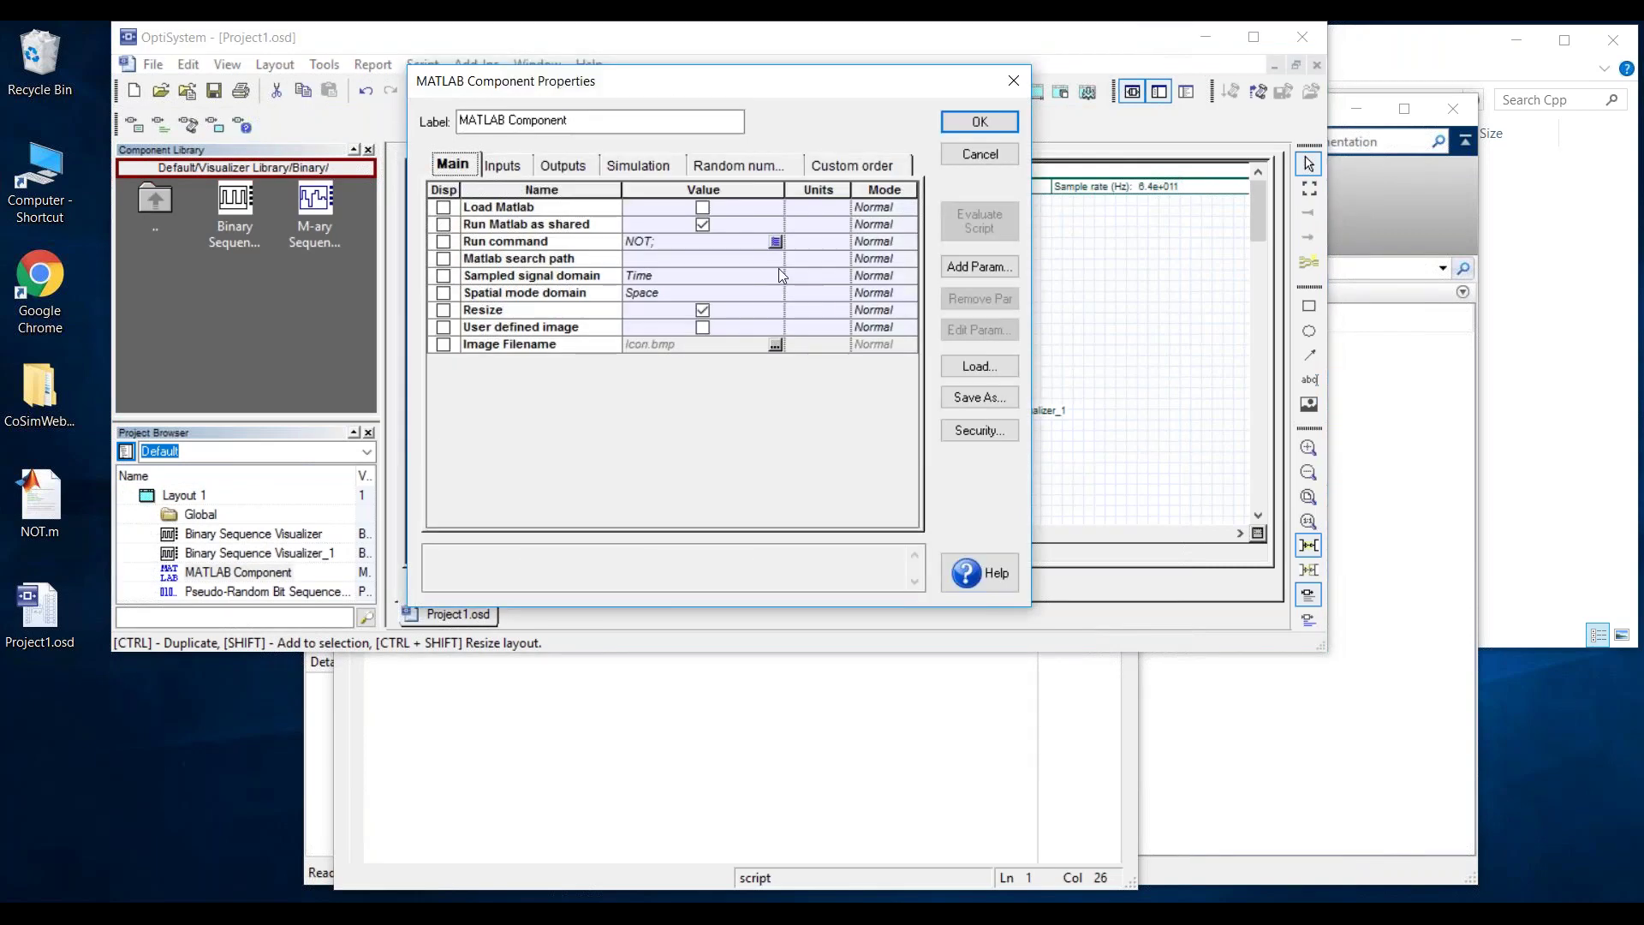
pyautogui.click(1012, 122)
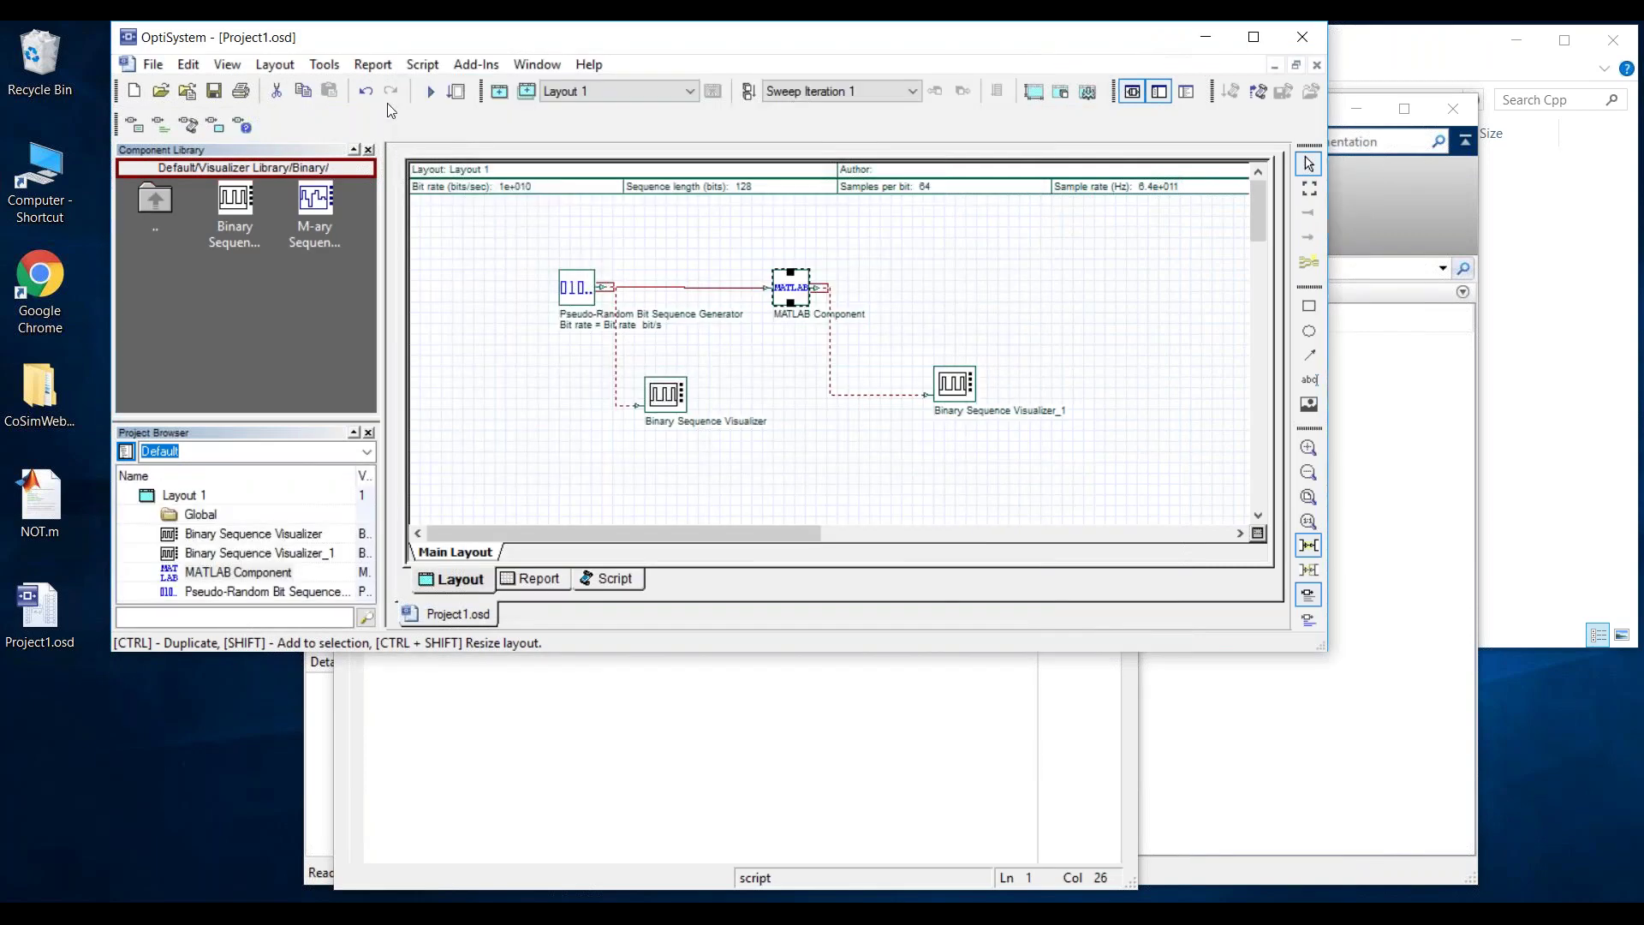
pyautogui.click(428, 92)
pyautogui.click(1057, 238)
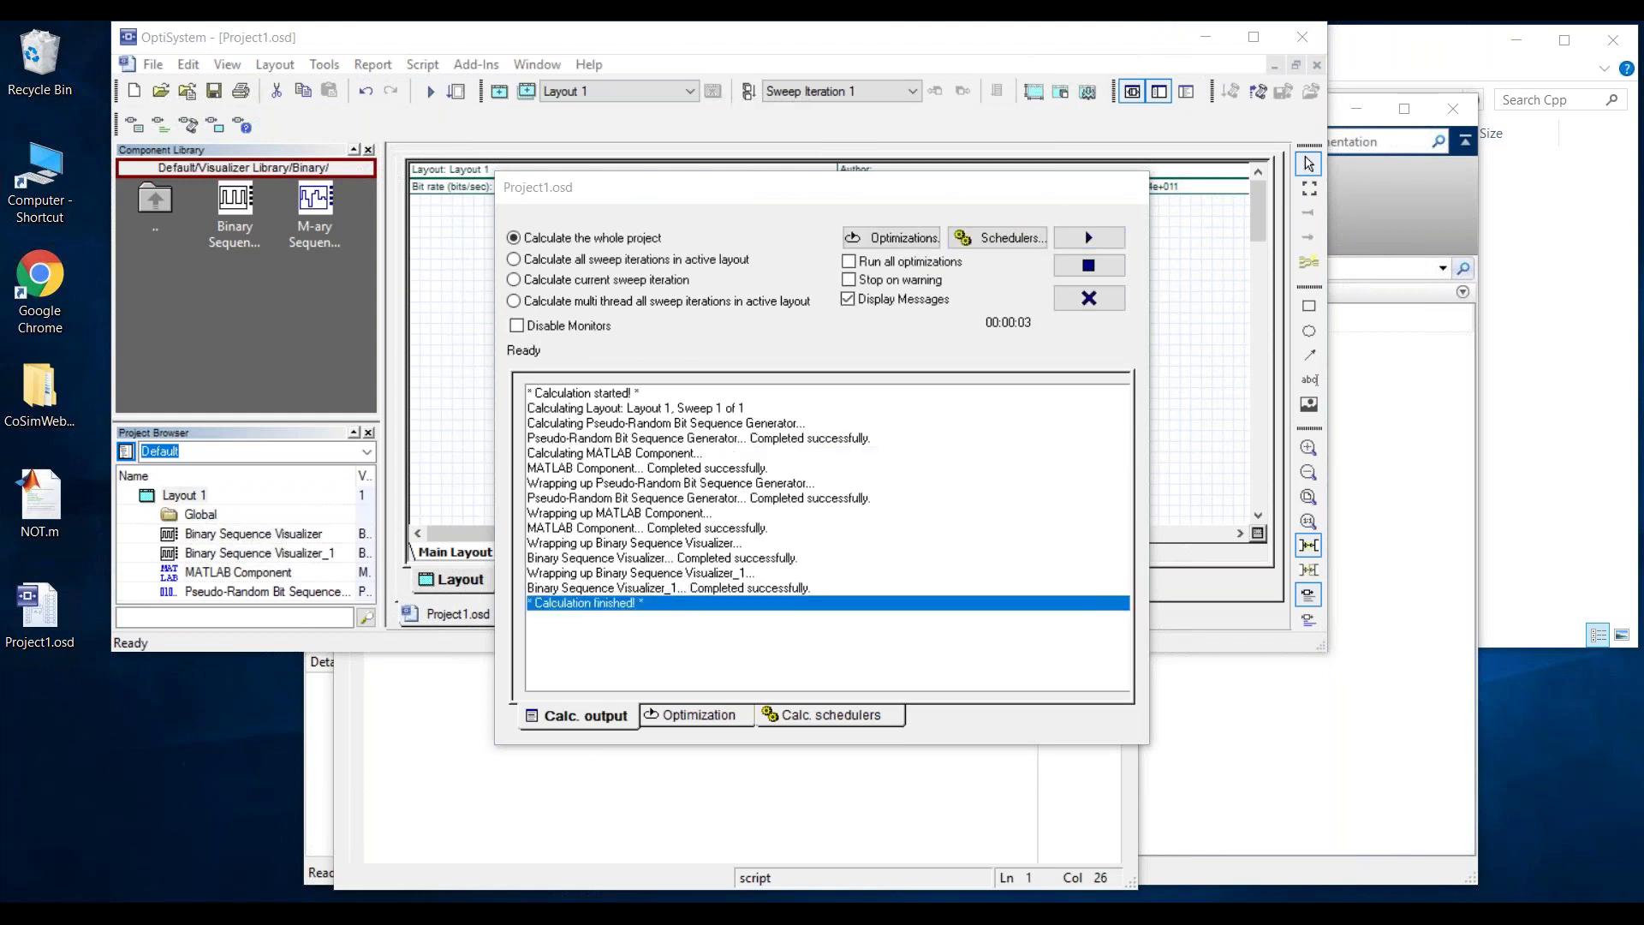
pyautogui.click(1113, 299)
# - Compare the input and output bit sequences side by side in the two binary sequence visualizers
pyautogui.doubleClick(970, 385)
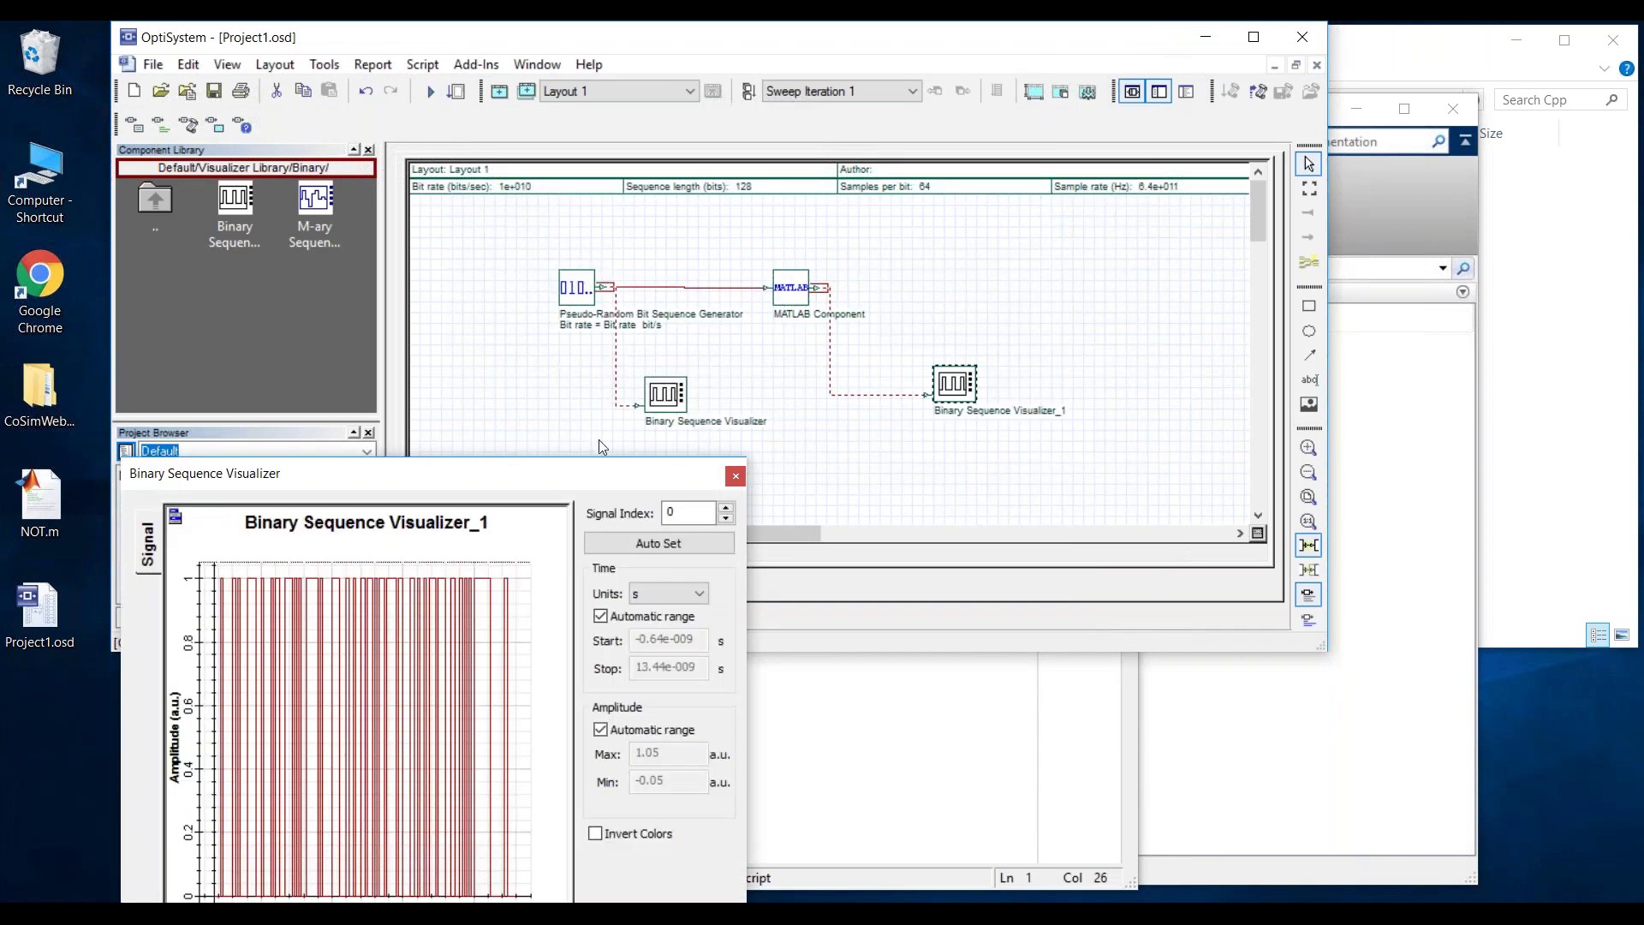
pyautogui.moveTo(1056, 330); pyautogui.dragTo(1260, 312)
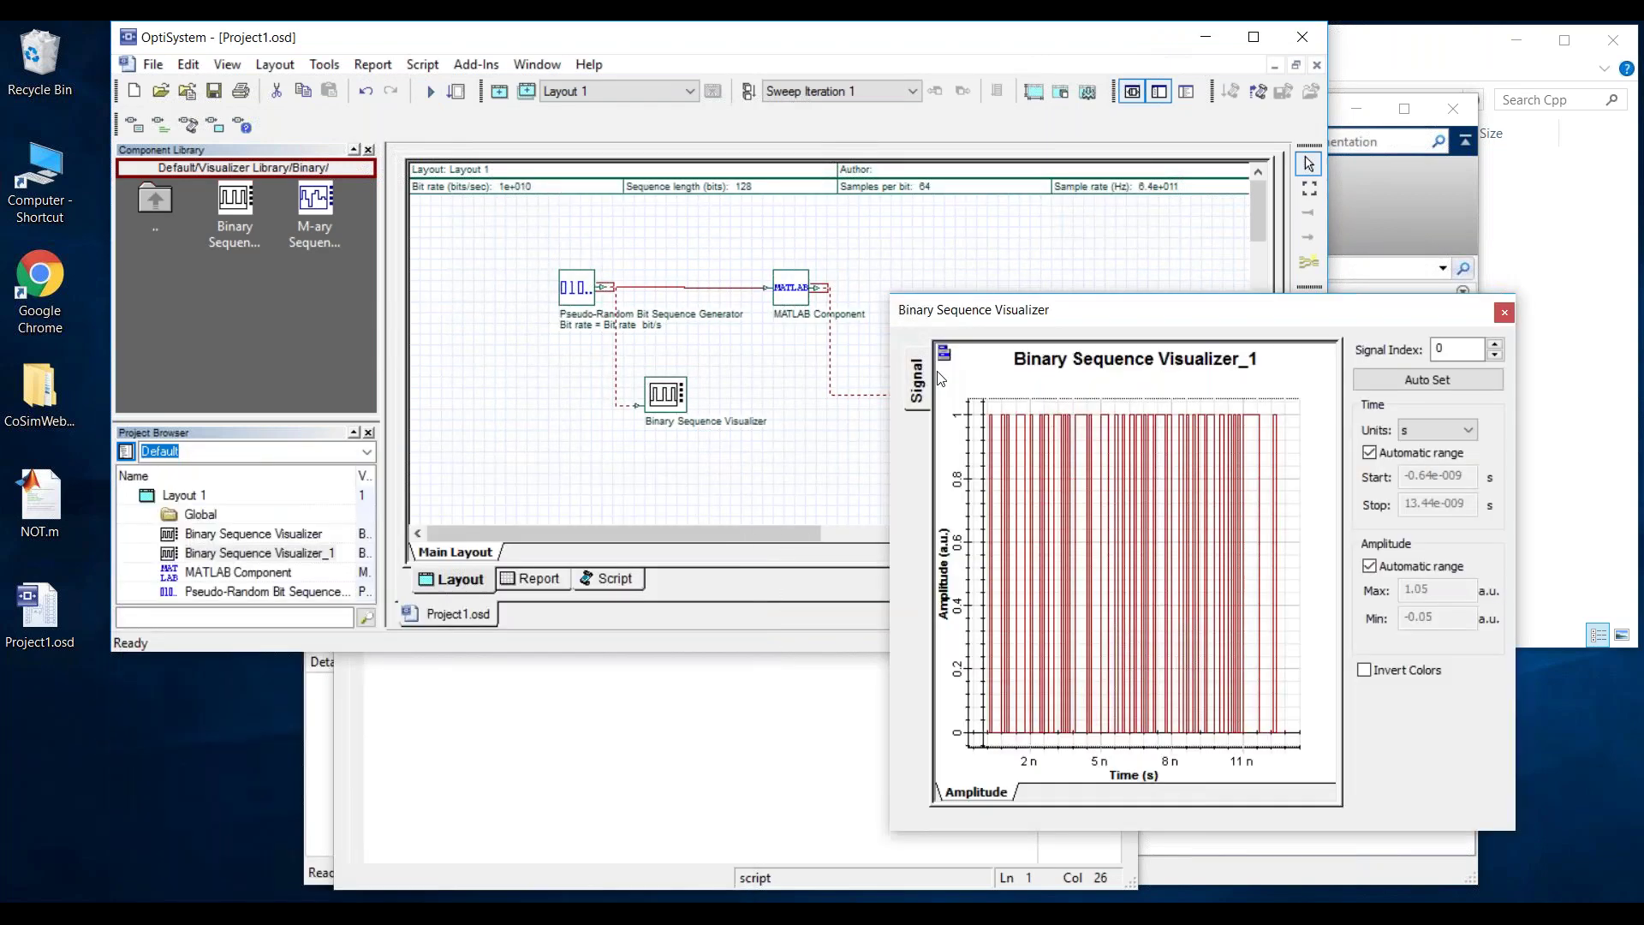
pyautogui.doubleClick(675, 395)
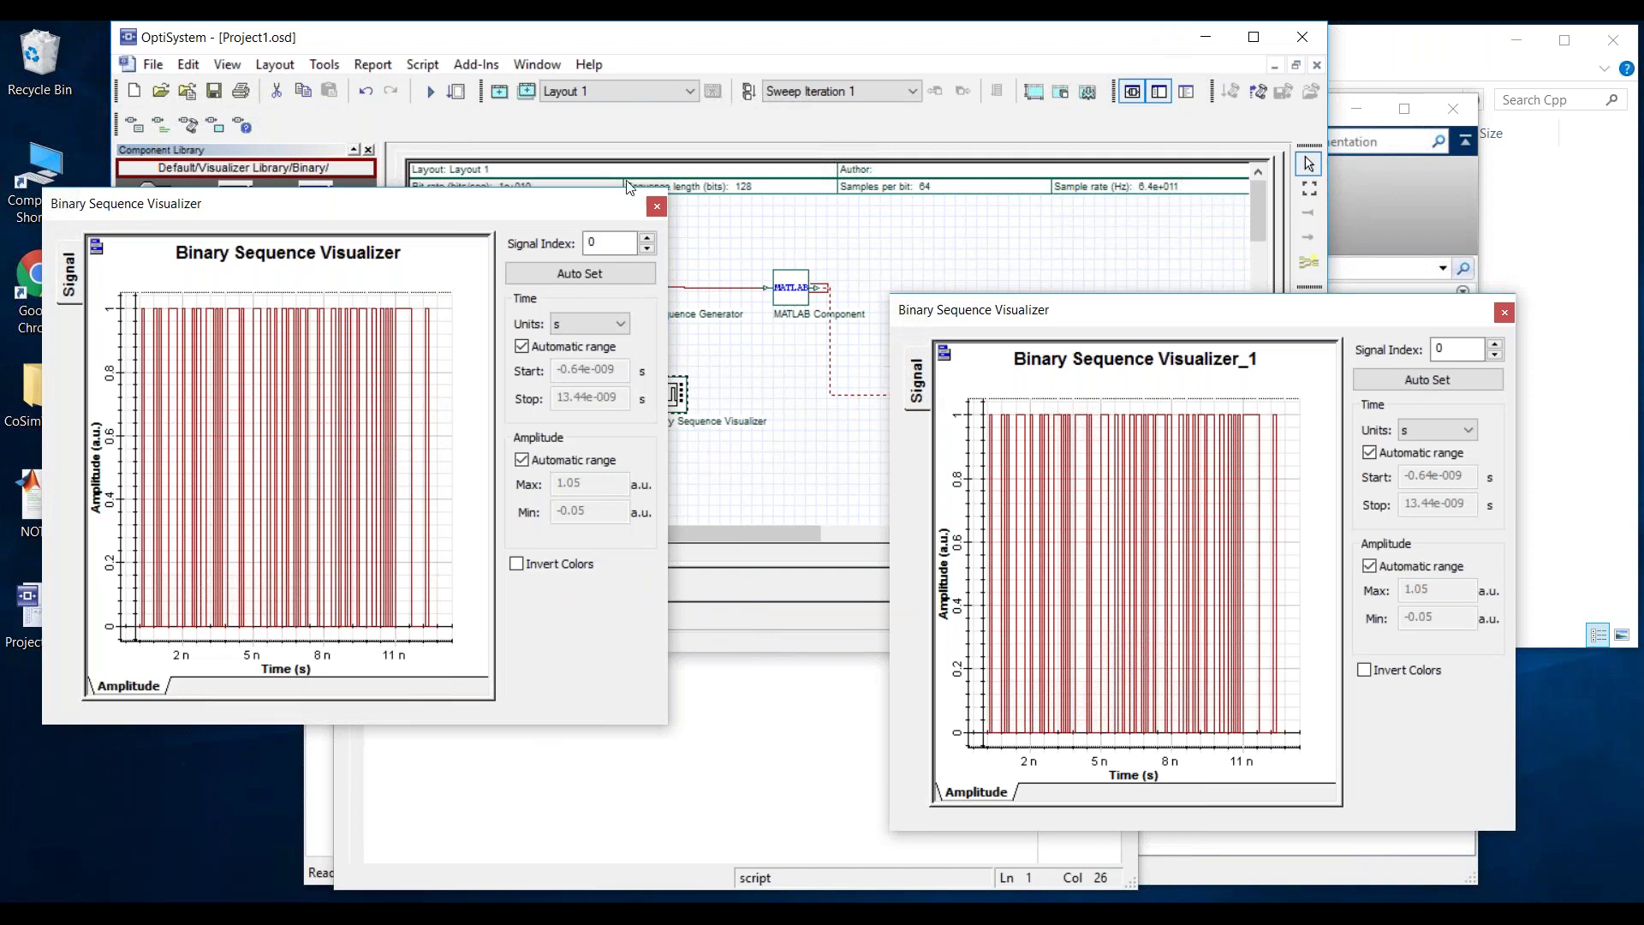
pyautogui.click(657, 207)
pyautogui.click(1504, 314)
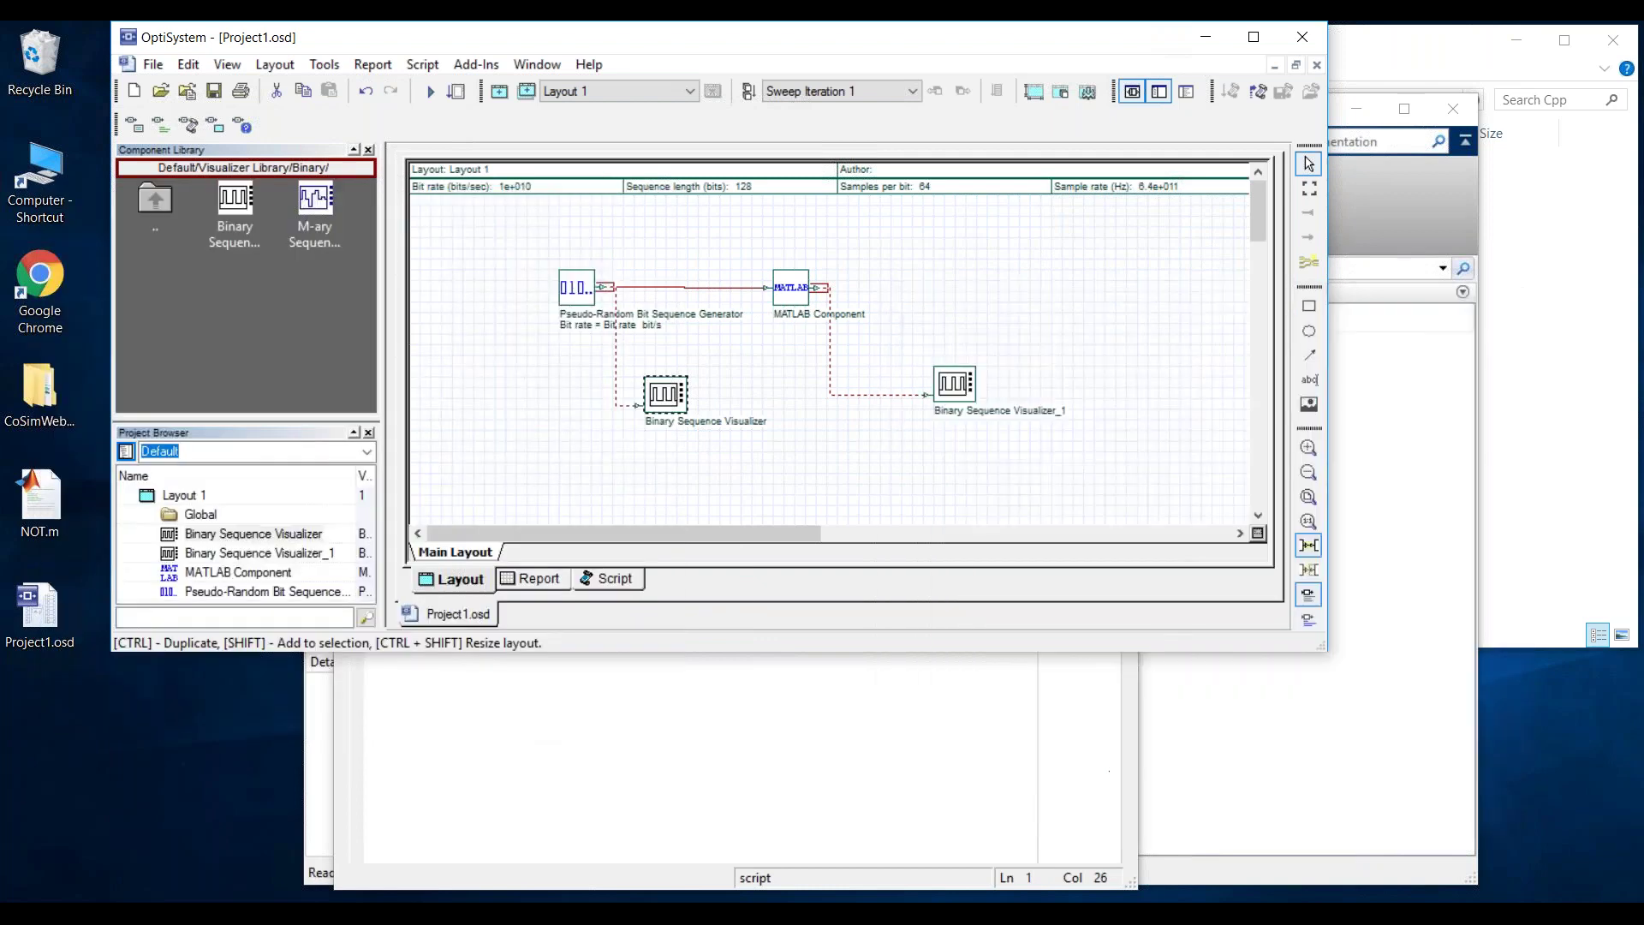
# - Switch to the NOT.m script in the MATLAB editor and add a second line reading "OutputPort1.Sequence = InputPort1.Sequence"
pyautogui.moveTo(613, 32); pyautogui.dragTo(530, 127)
pyautogui.click(1294, 126)
pyautogui.moveTo(1294, 125); pyautogui.dragTo(1321, 100)
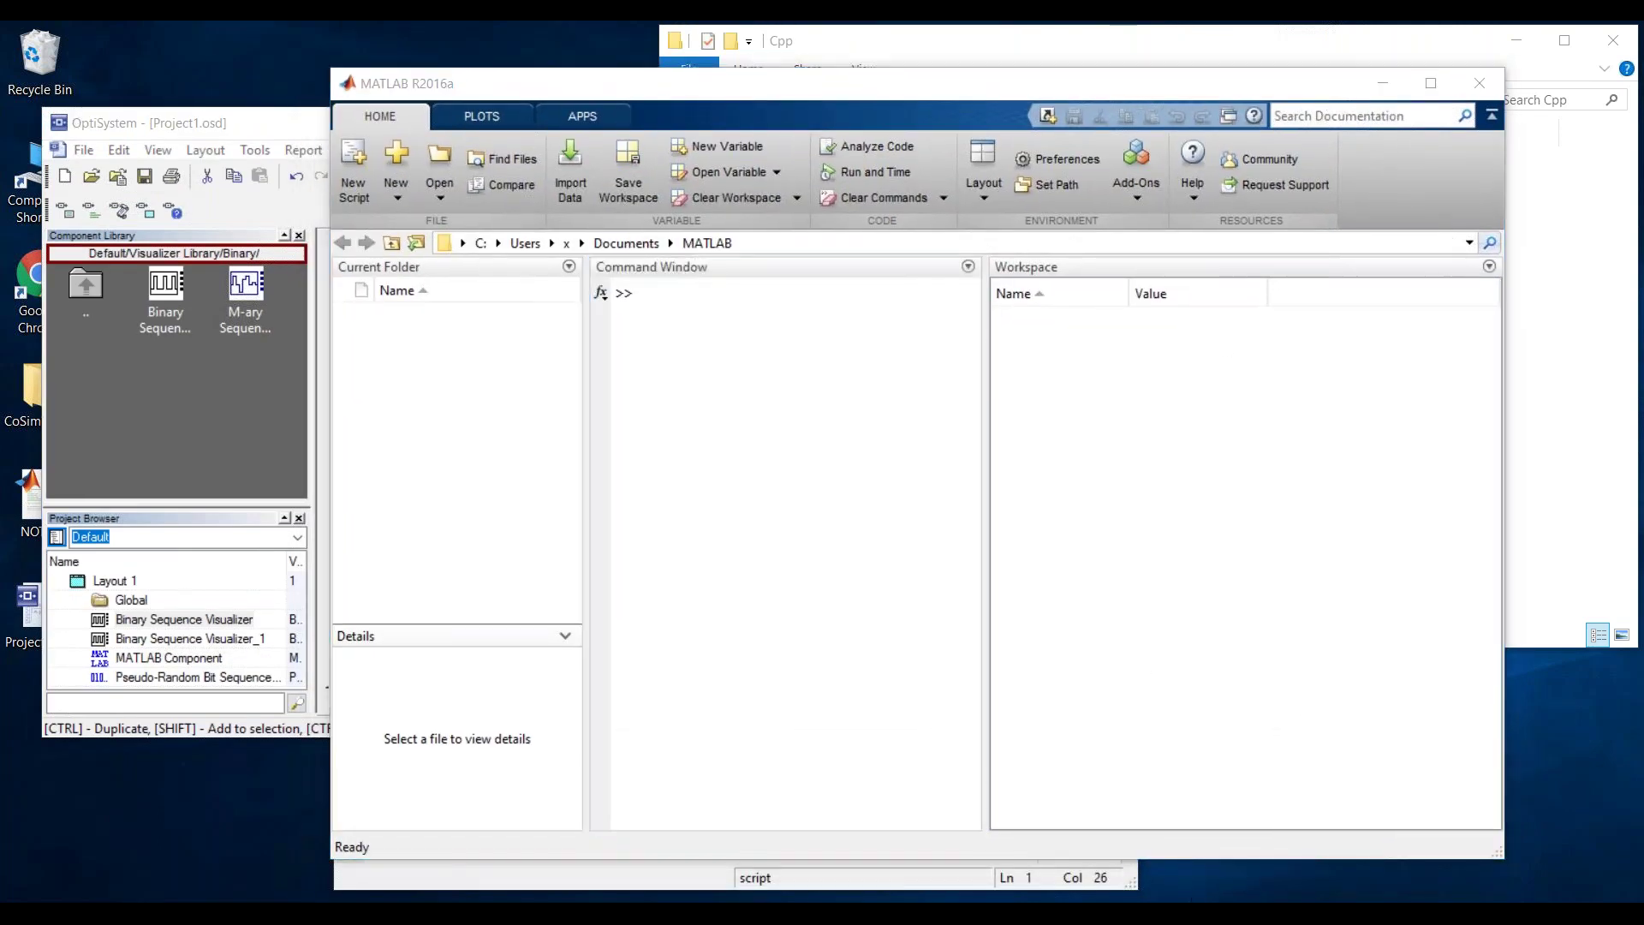
pyautogui.moveTo(648, 144); pyautogui.dragTo(836, 92)
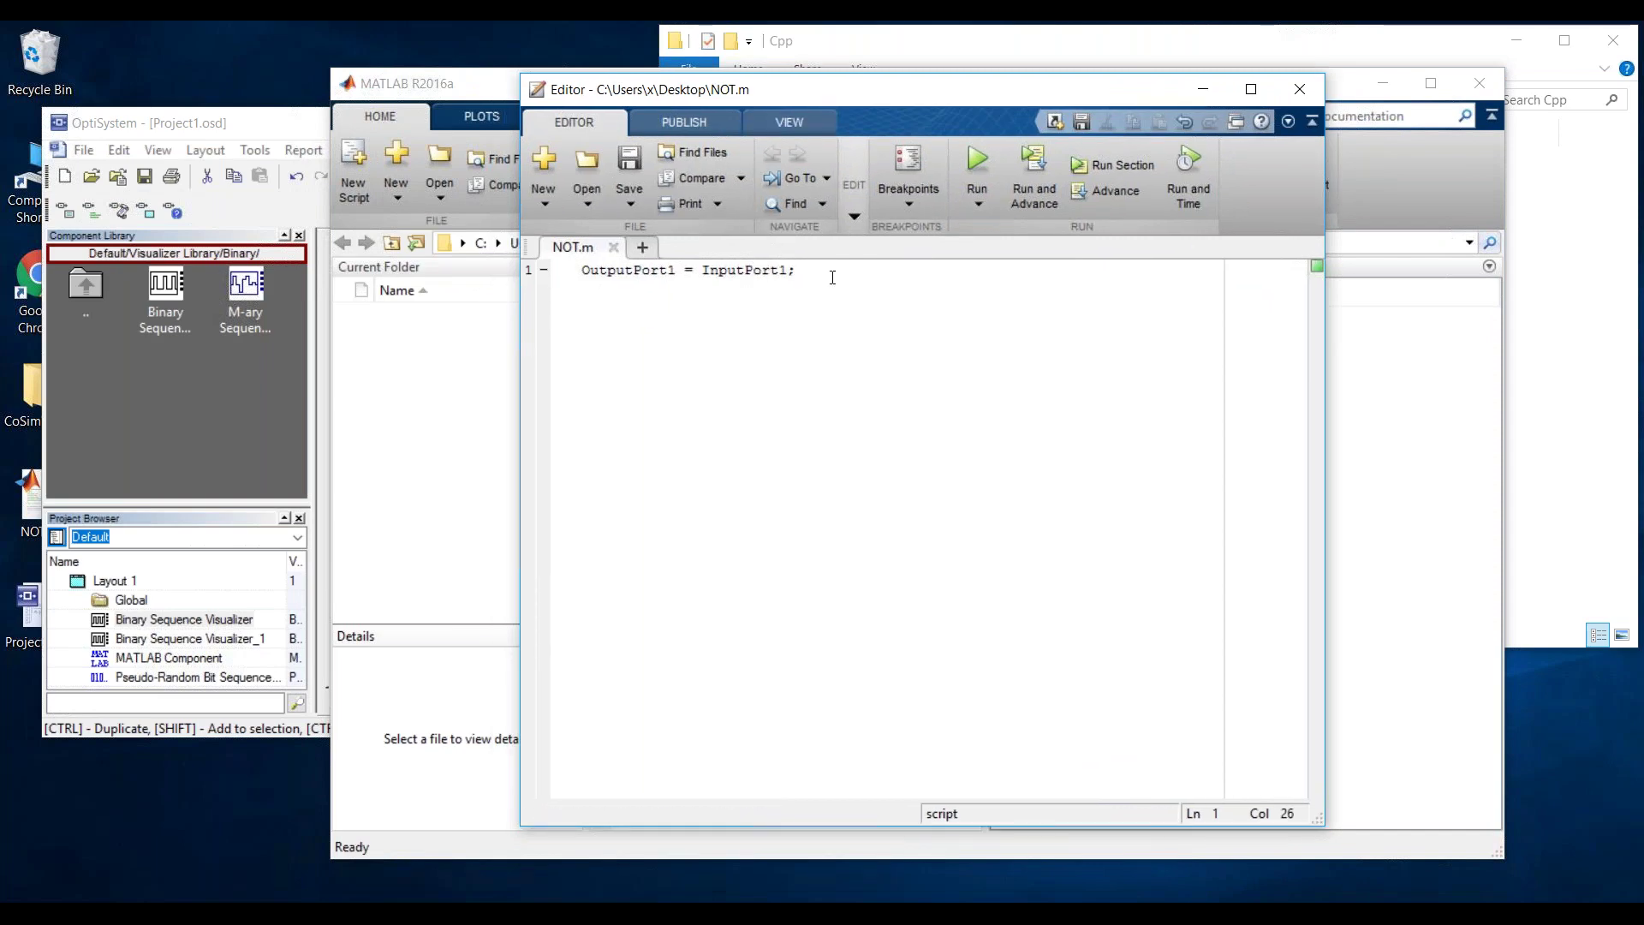
pyautogui.press('Return')
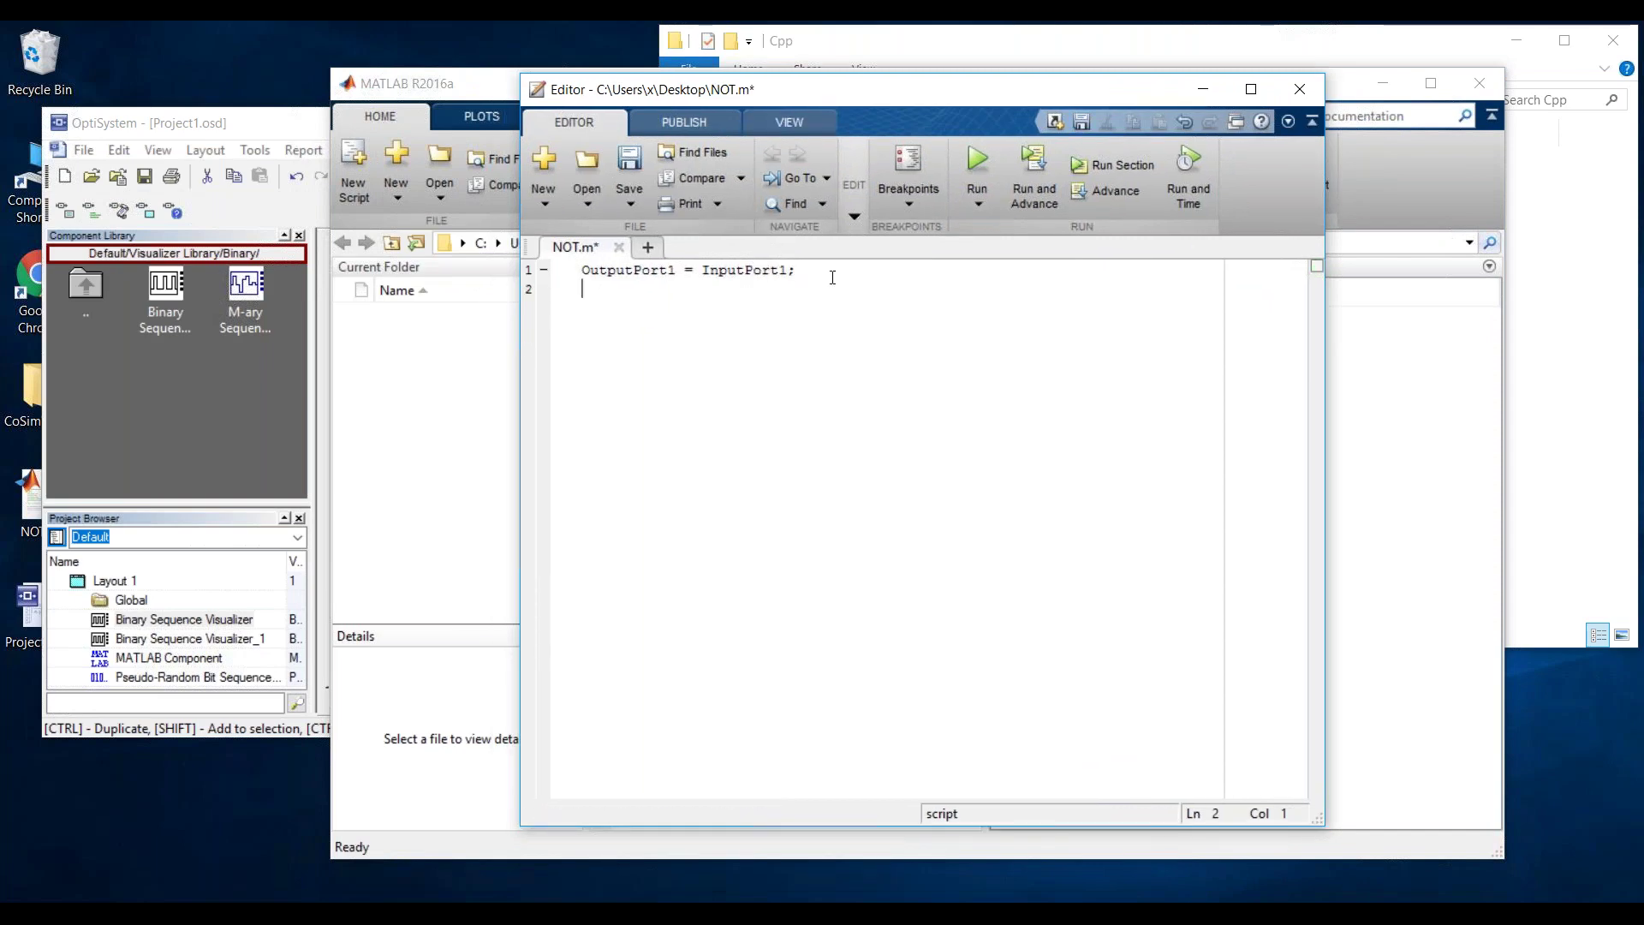
pyautogui.write('OutputPort1')
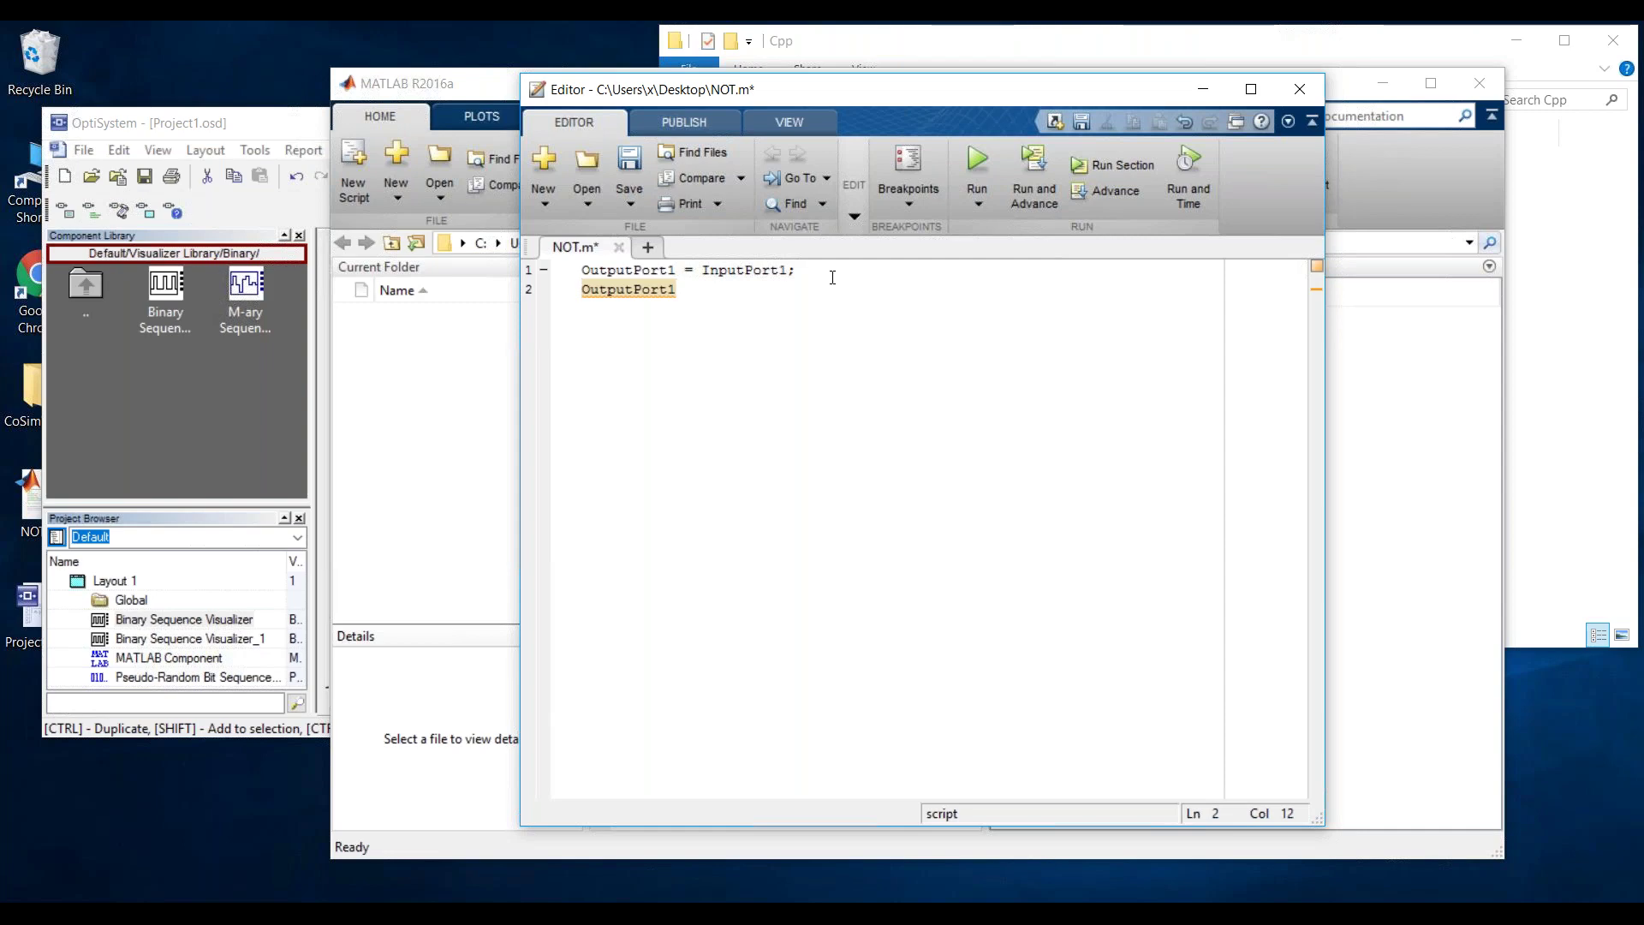
pyautogui.write('.Sequence')
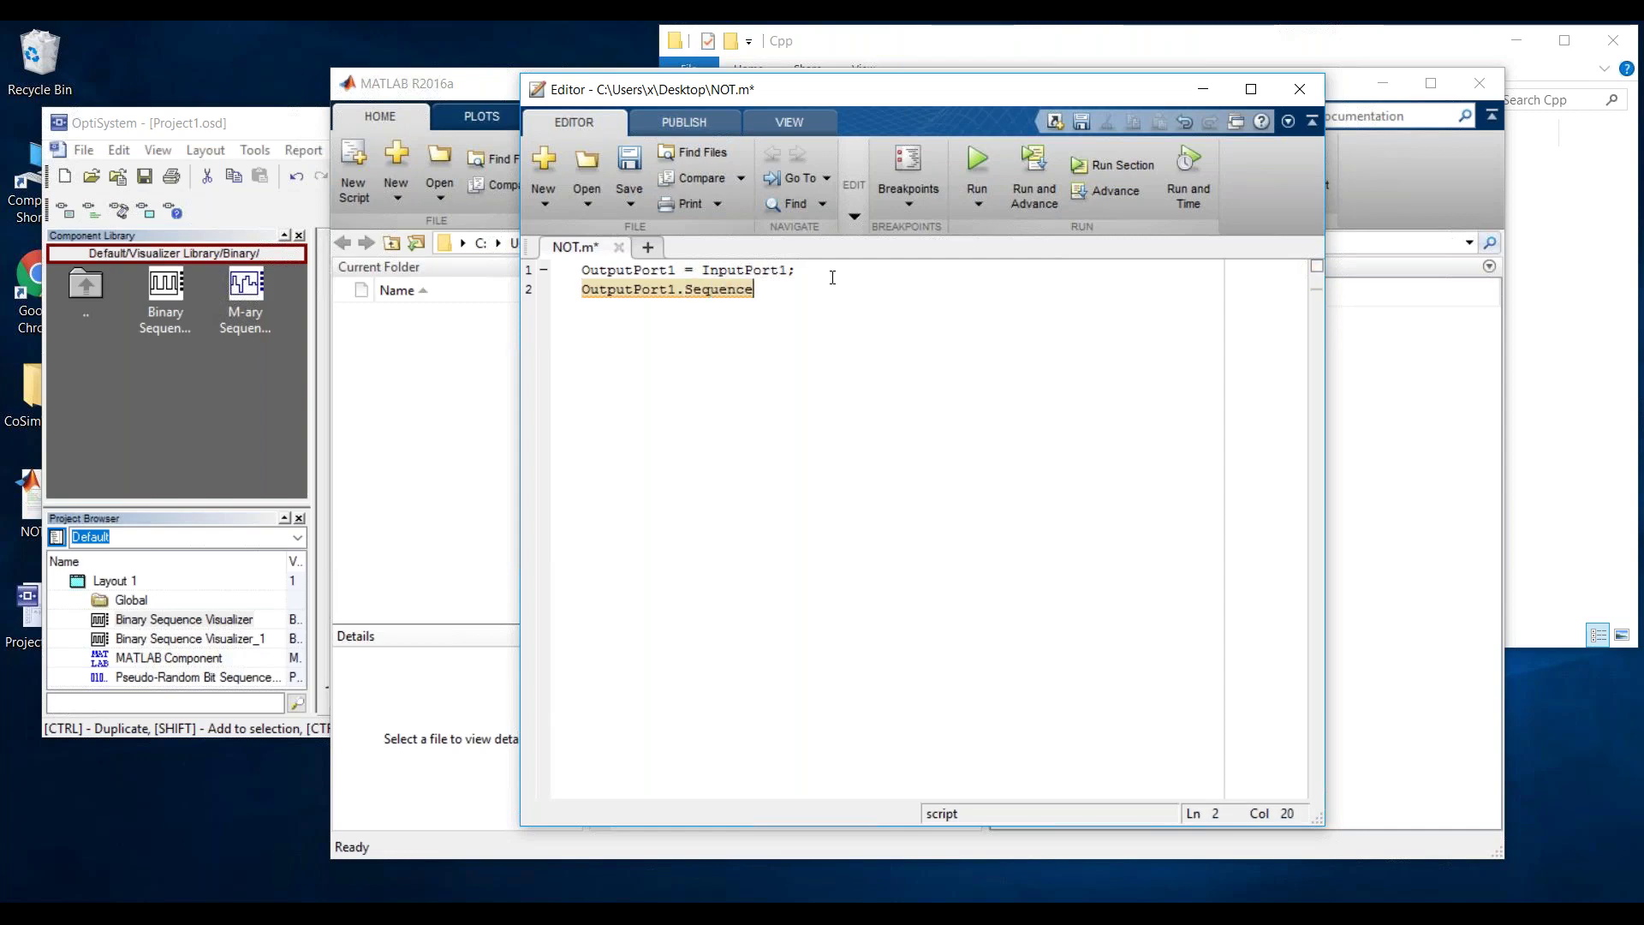
pyautogui.write(' = ')
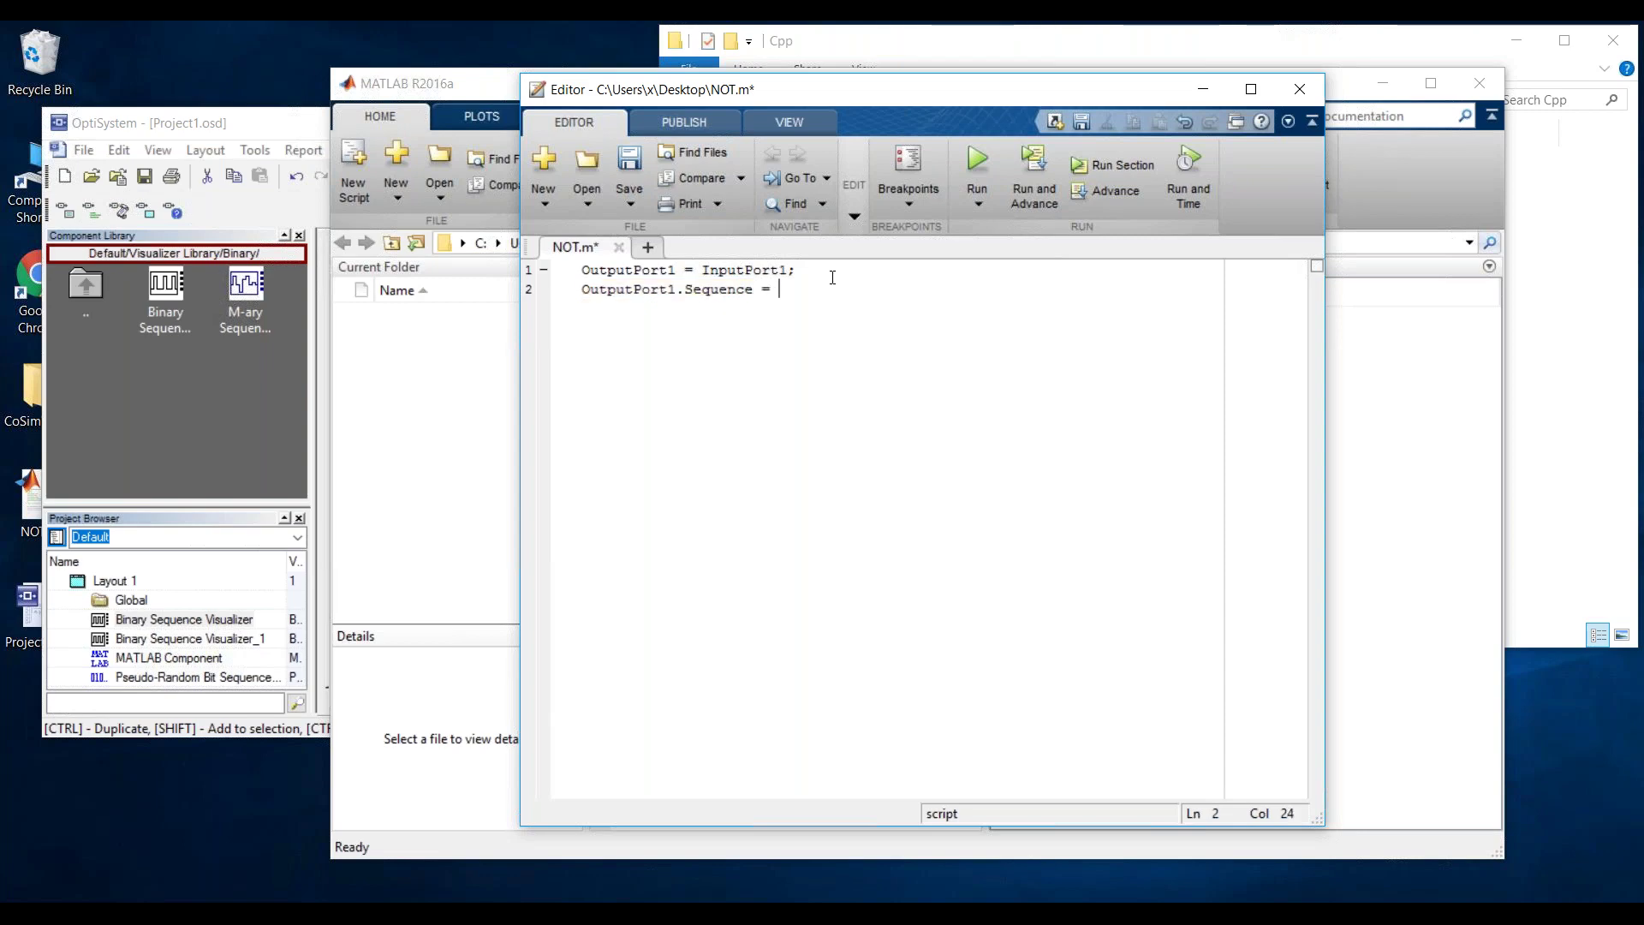
pyautogui.write('InputPort1.Sequence')
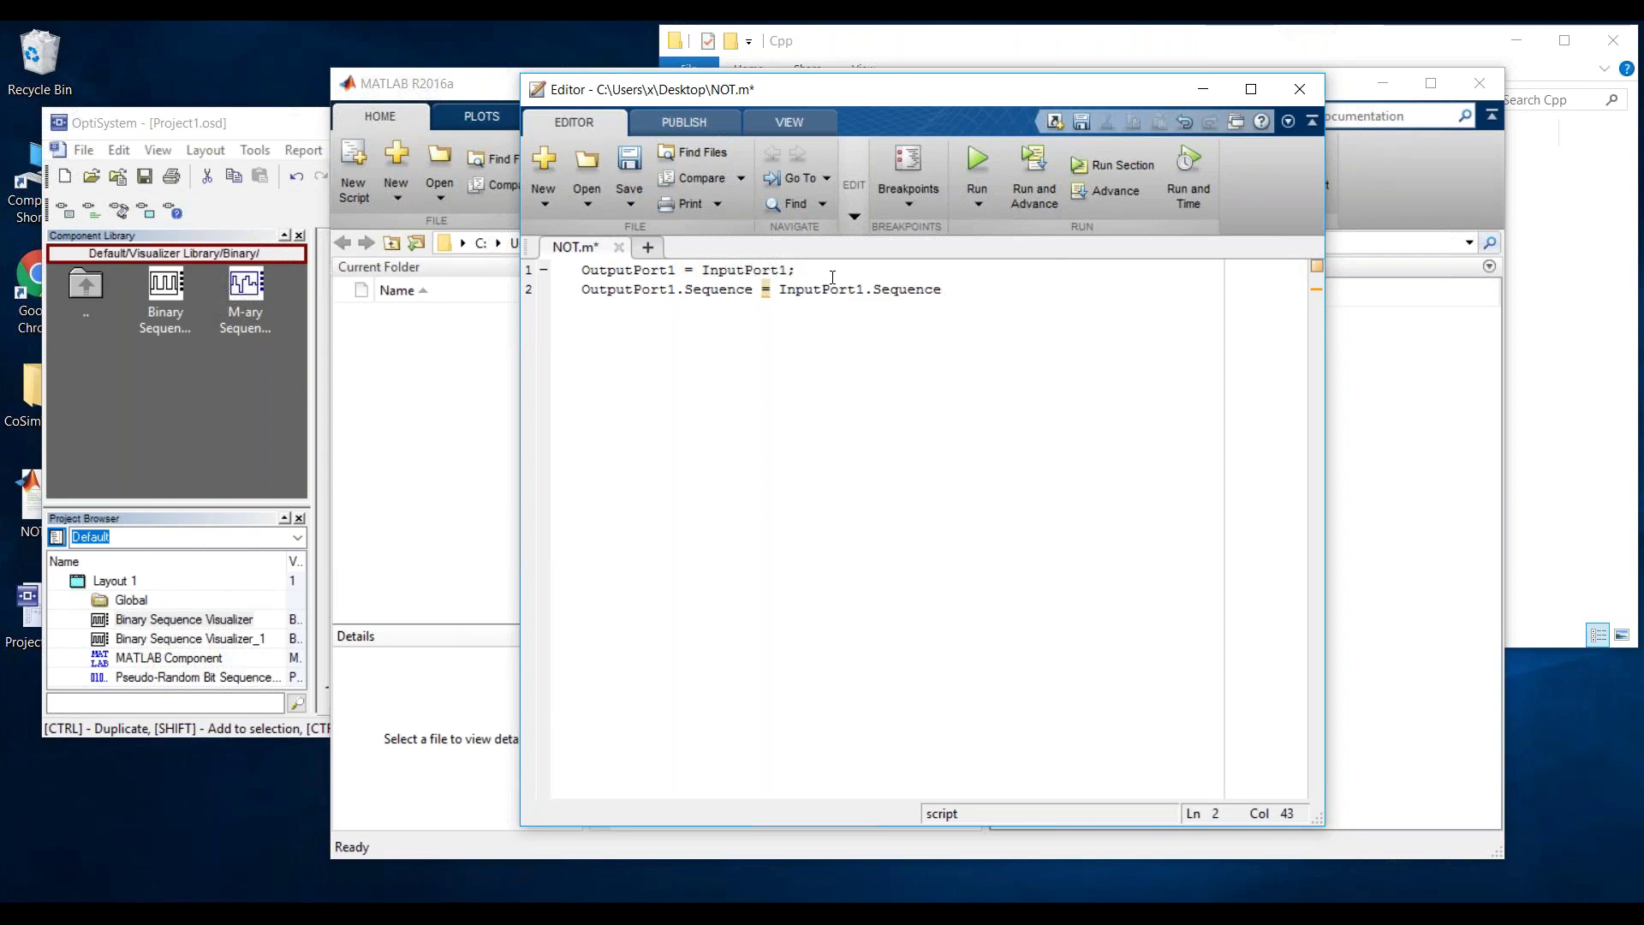
# - Complete the second line as "OutputPort1.Sequence = mod(InputPort1.Sequence + 1, 2);" and save the script
pyautogui.write('+ 1')
pyautogui.click(783, 288)
pyautogui.write('(')
pyautogui.press('Left')
pyautogui.write('mod')
pyautogui.click(1018, 285)
pyautogui.write(', ')
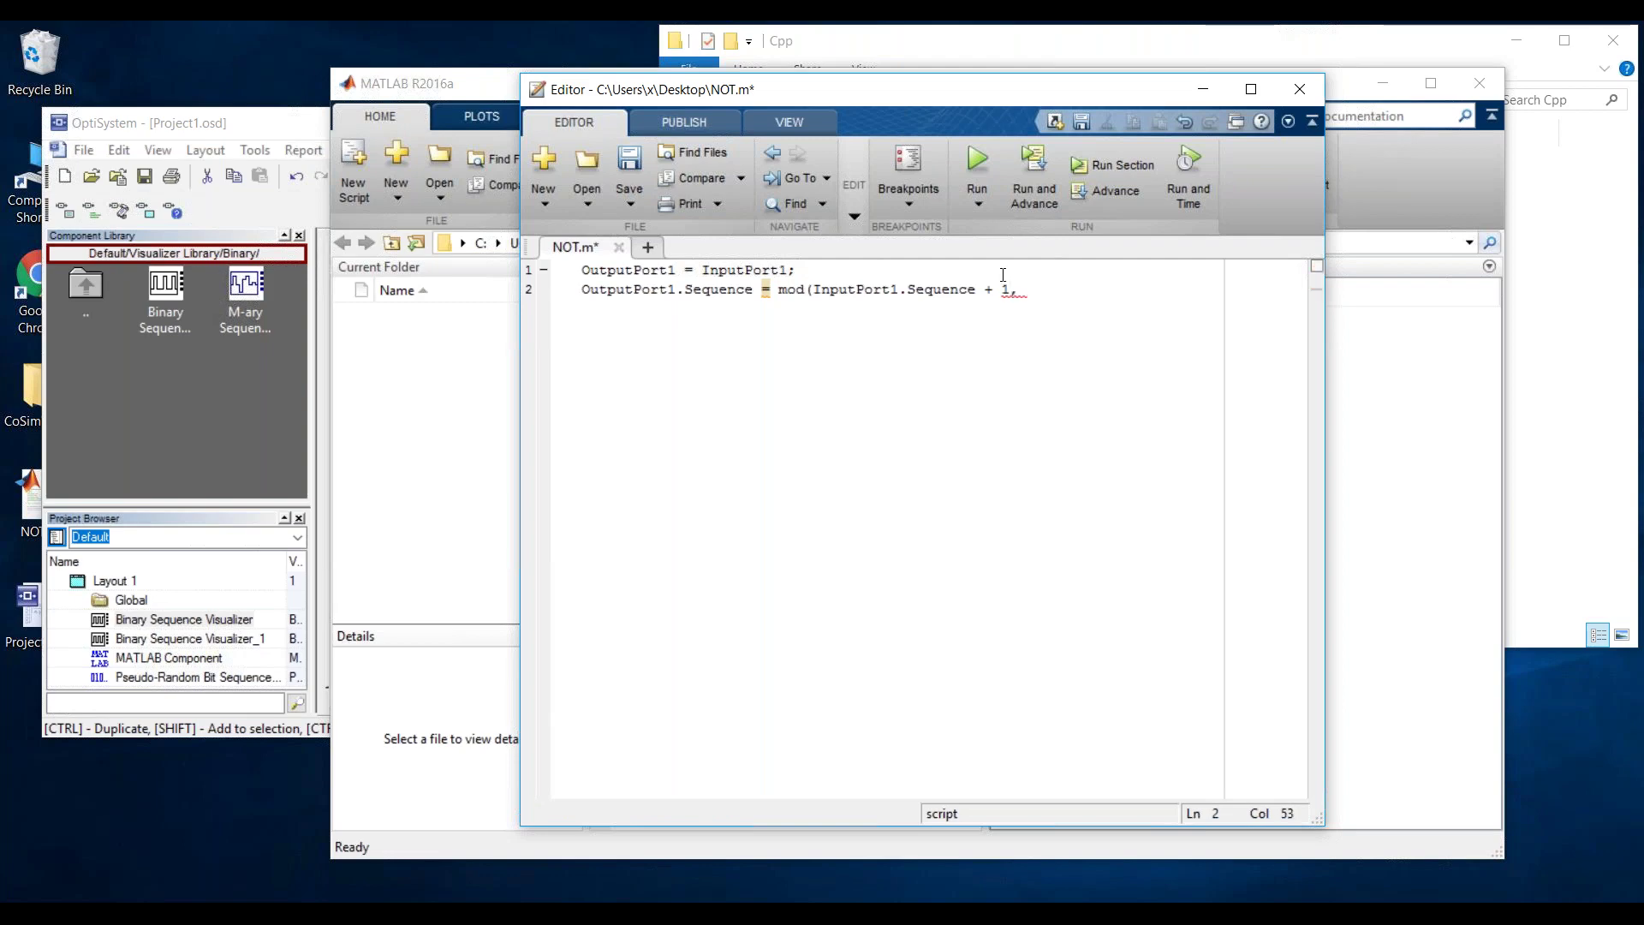
pyautogui.write('2);')
pyautogui.hotkey('ctrl', 's')
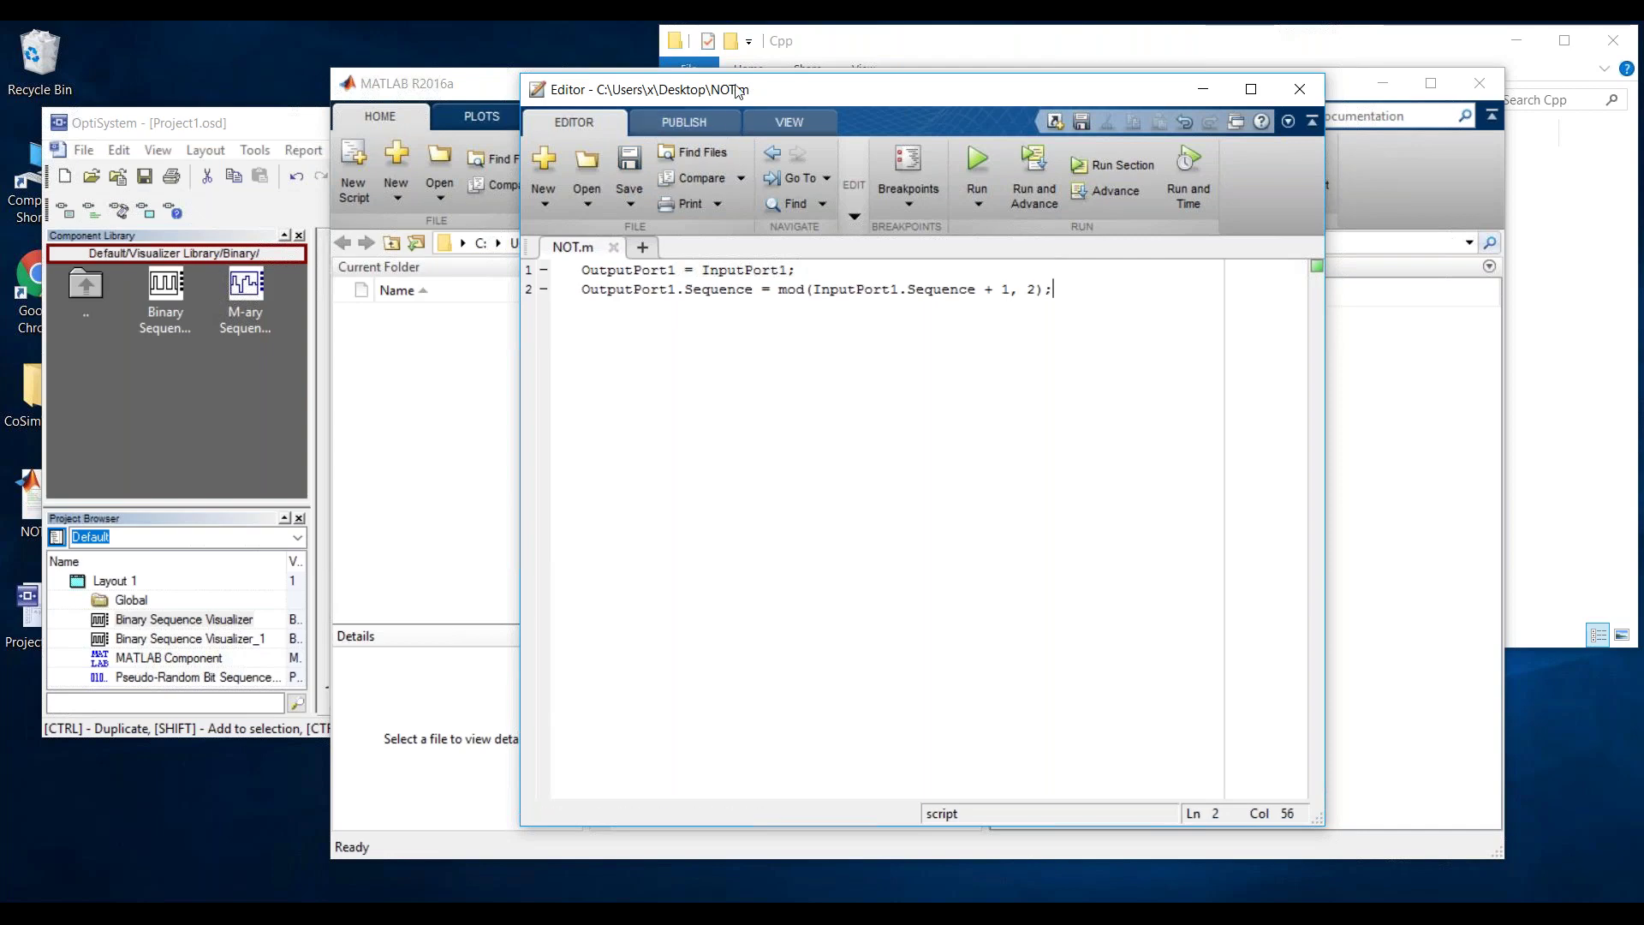
# - Switch to OptiSystem and enable Load Matlab in the MATLAB Component's properties
pyautogui.moveTo(651, 89); pyautogui.dragTo(514, 148)
pyautogui.moveTo(505, 85); pyautogui.dragTo(571, 85)
pyautogui.click(336, 122)
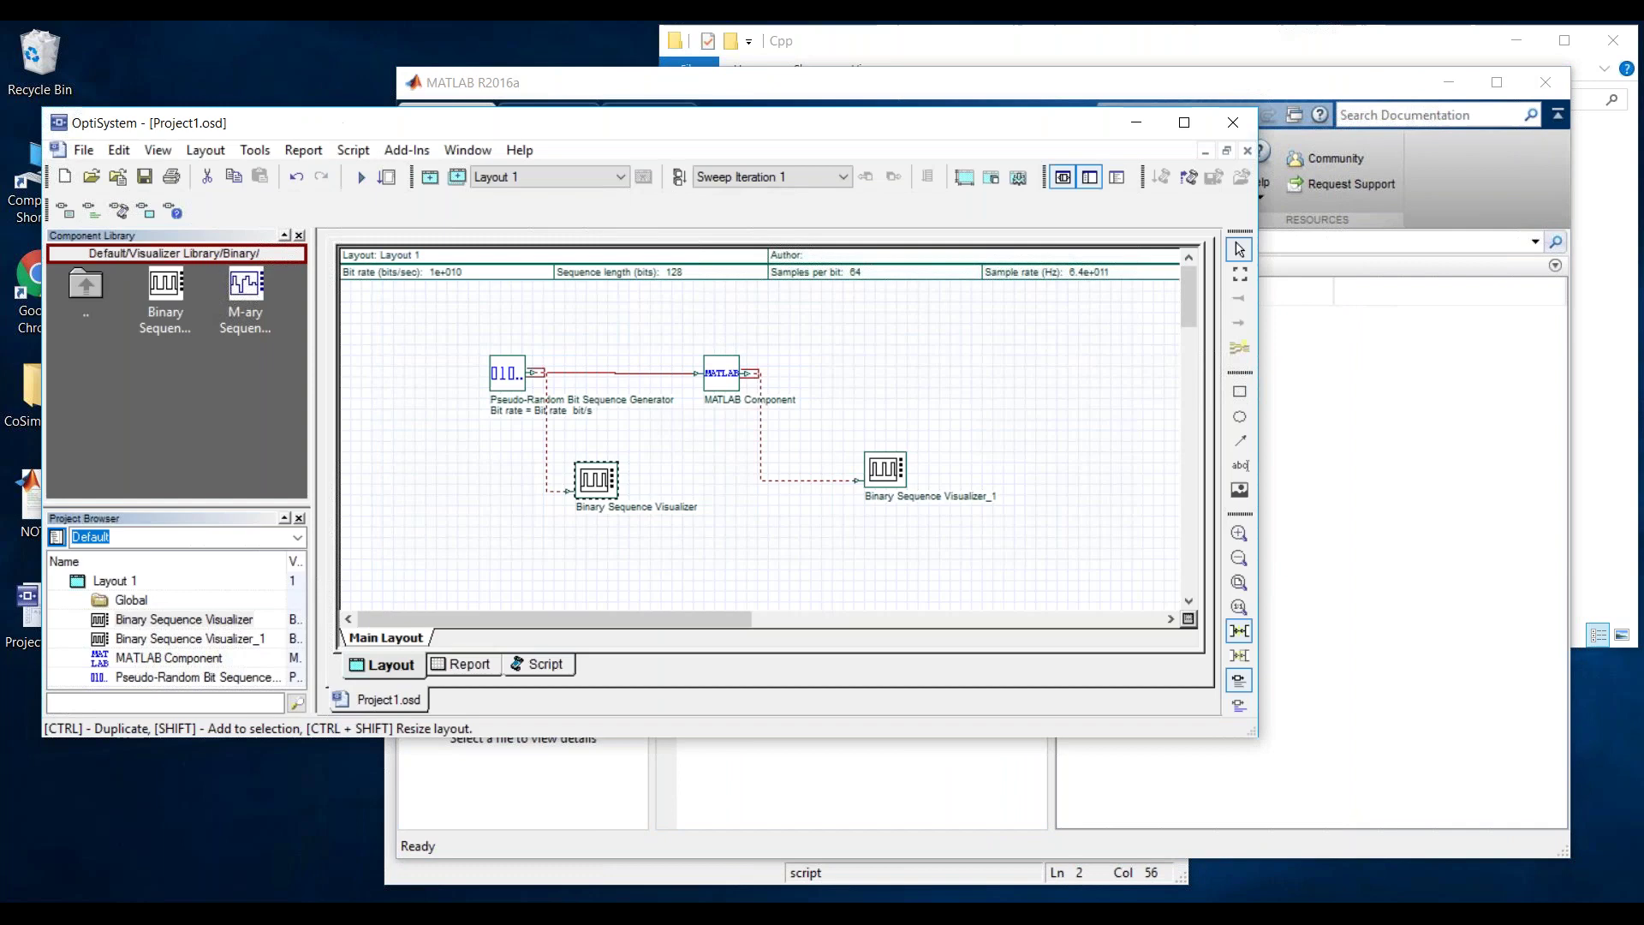
pyautogui.doubleClick(729, 368)
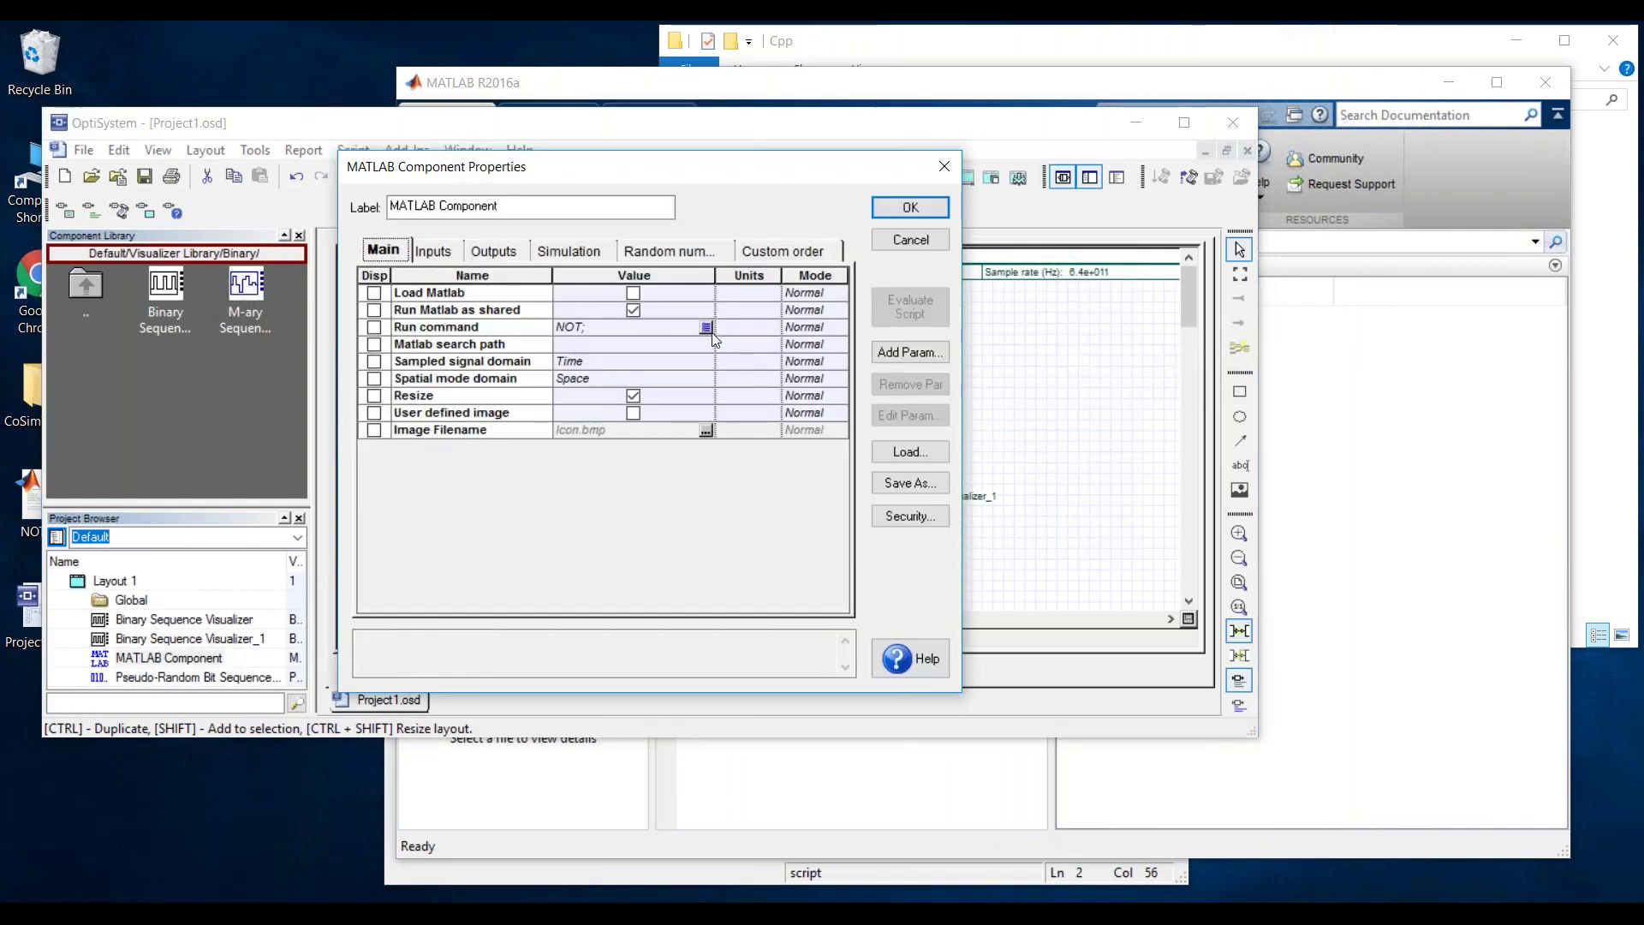
pyautogui.click(634, 293)
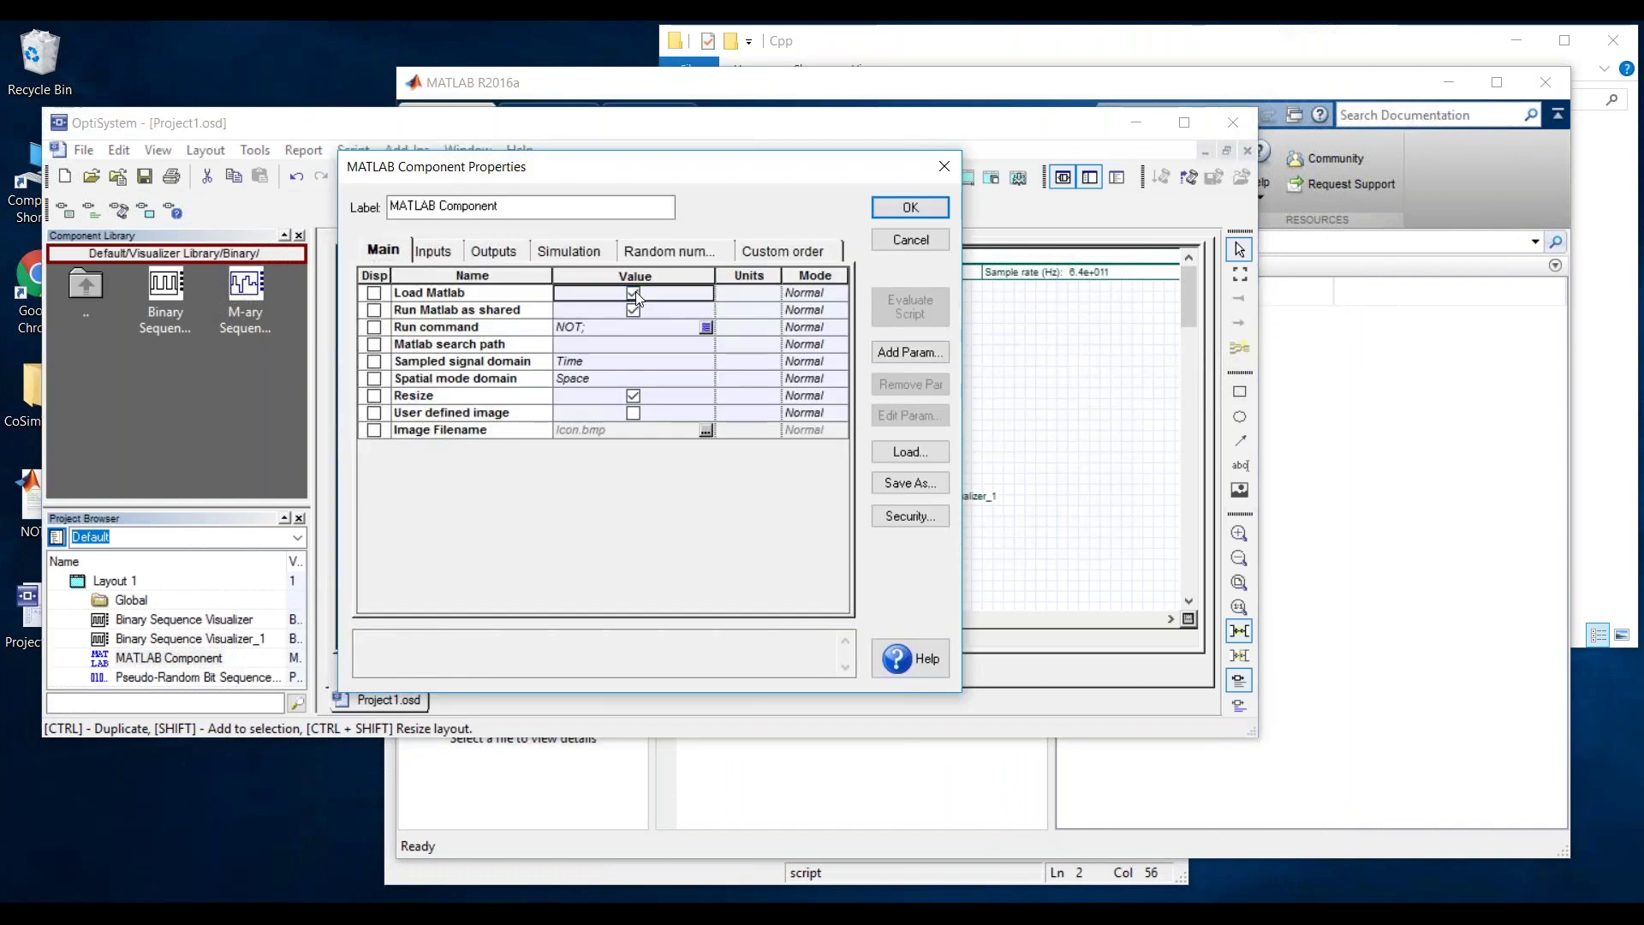
pyautogui.click(882, 214)
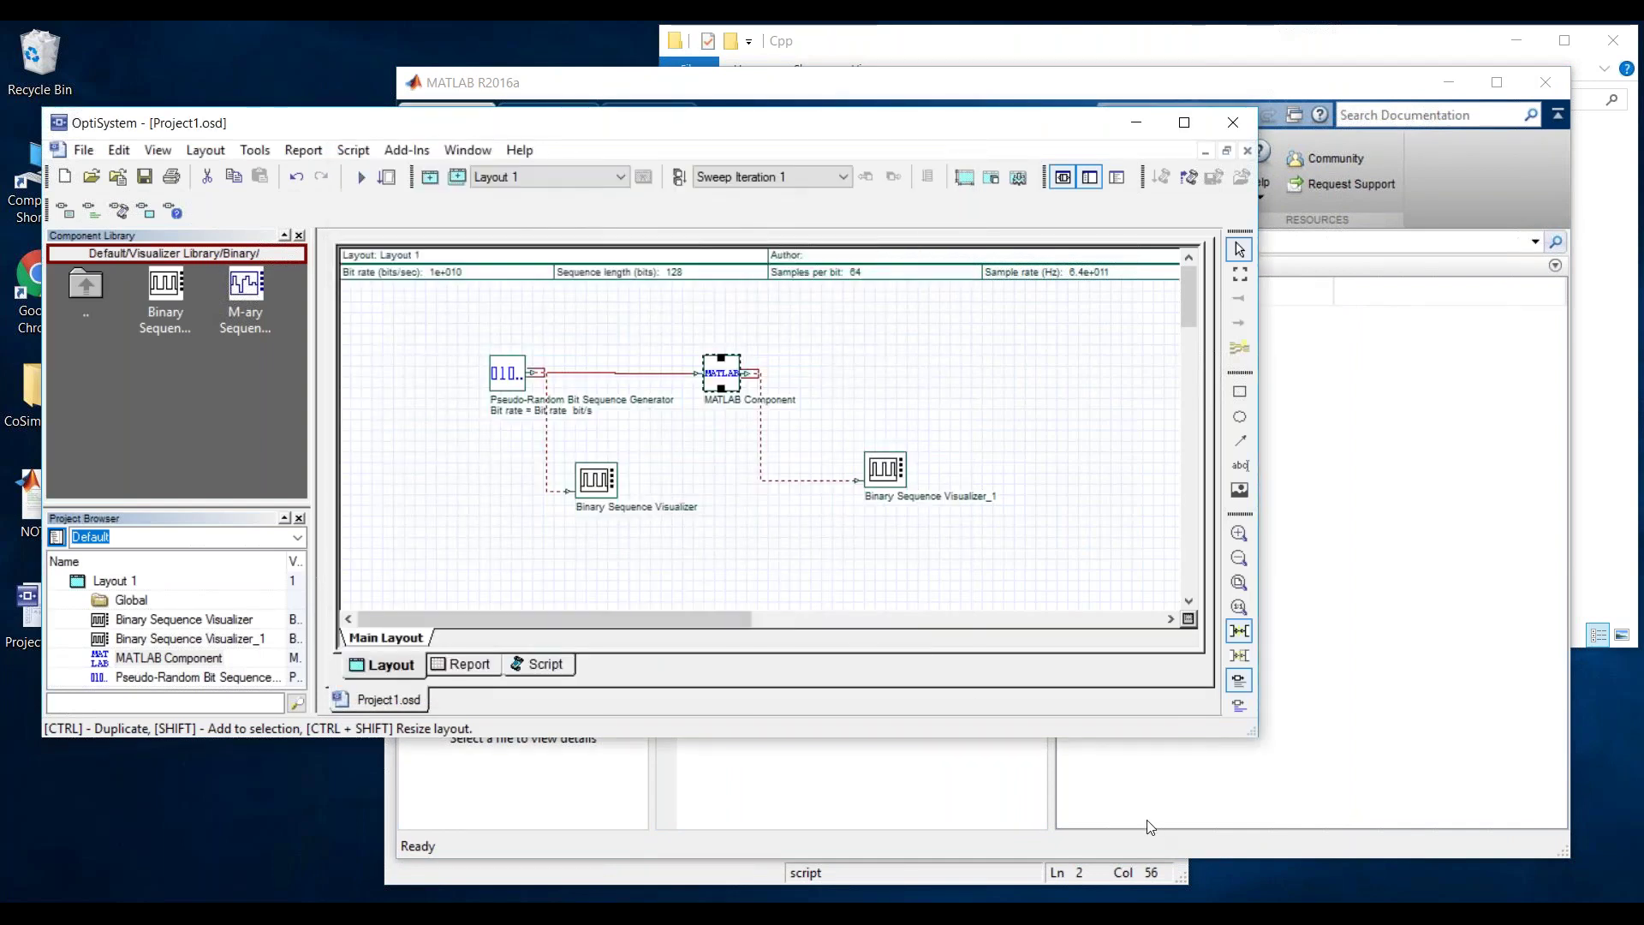
# - Calculate the whole project again with the updated NOT.m script and close the calculation window
pyautogui.click(358, 182)
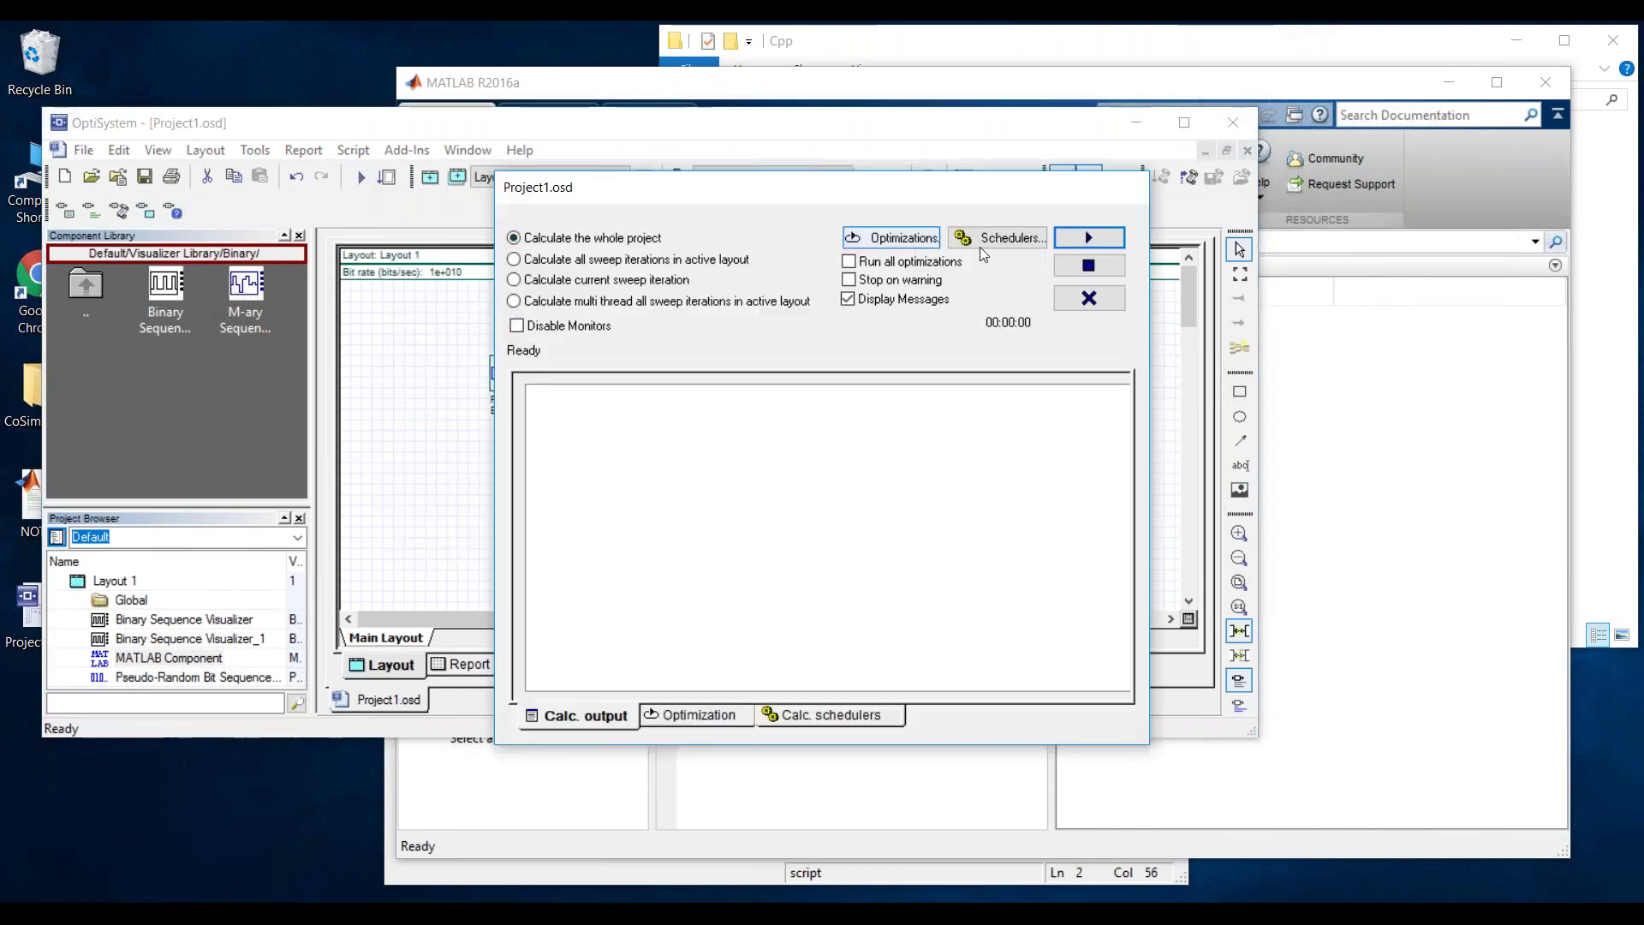
pyautogui.click(1088, 237)
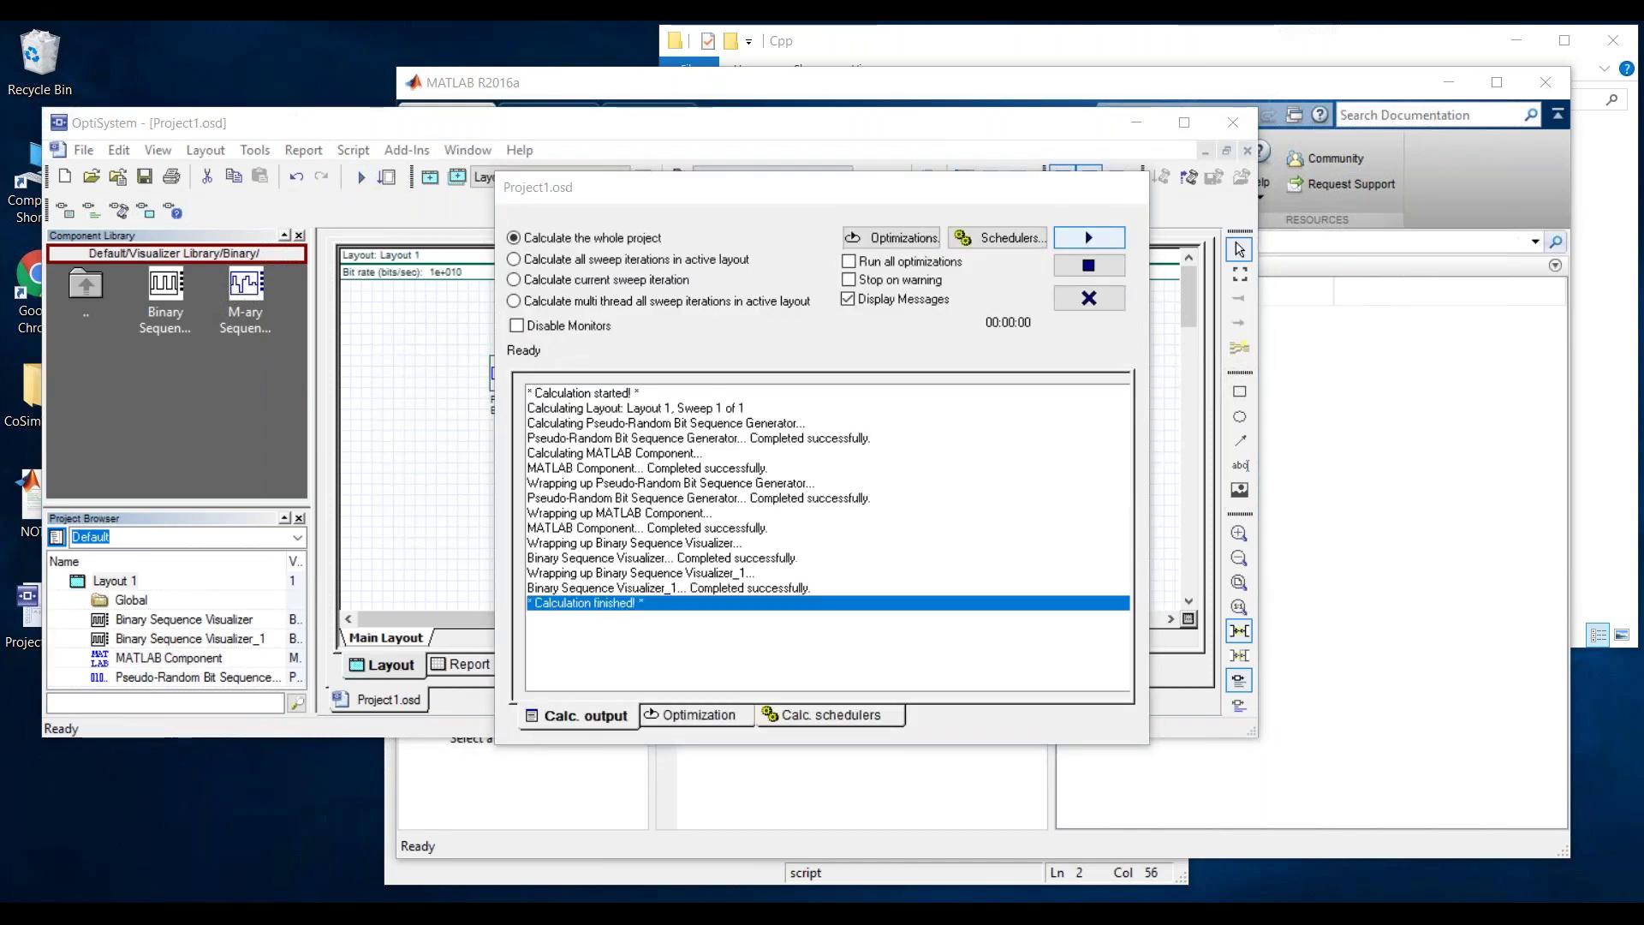
pyautogui.click(1089, 298)
# - Show the plots of both binary sequence visualizers side by side
pyautogui.doubleClick(597, 480)
pyautogui.moveTo(328, 205); pyautogui.dragTo(305, 136)
pyautogui.doubleClick(894, 473)
pyautogui.moveTo(1022, 323); pyautogui.dragTo(967, 176)
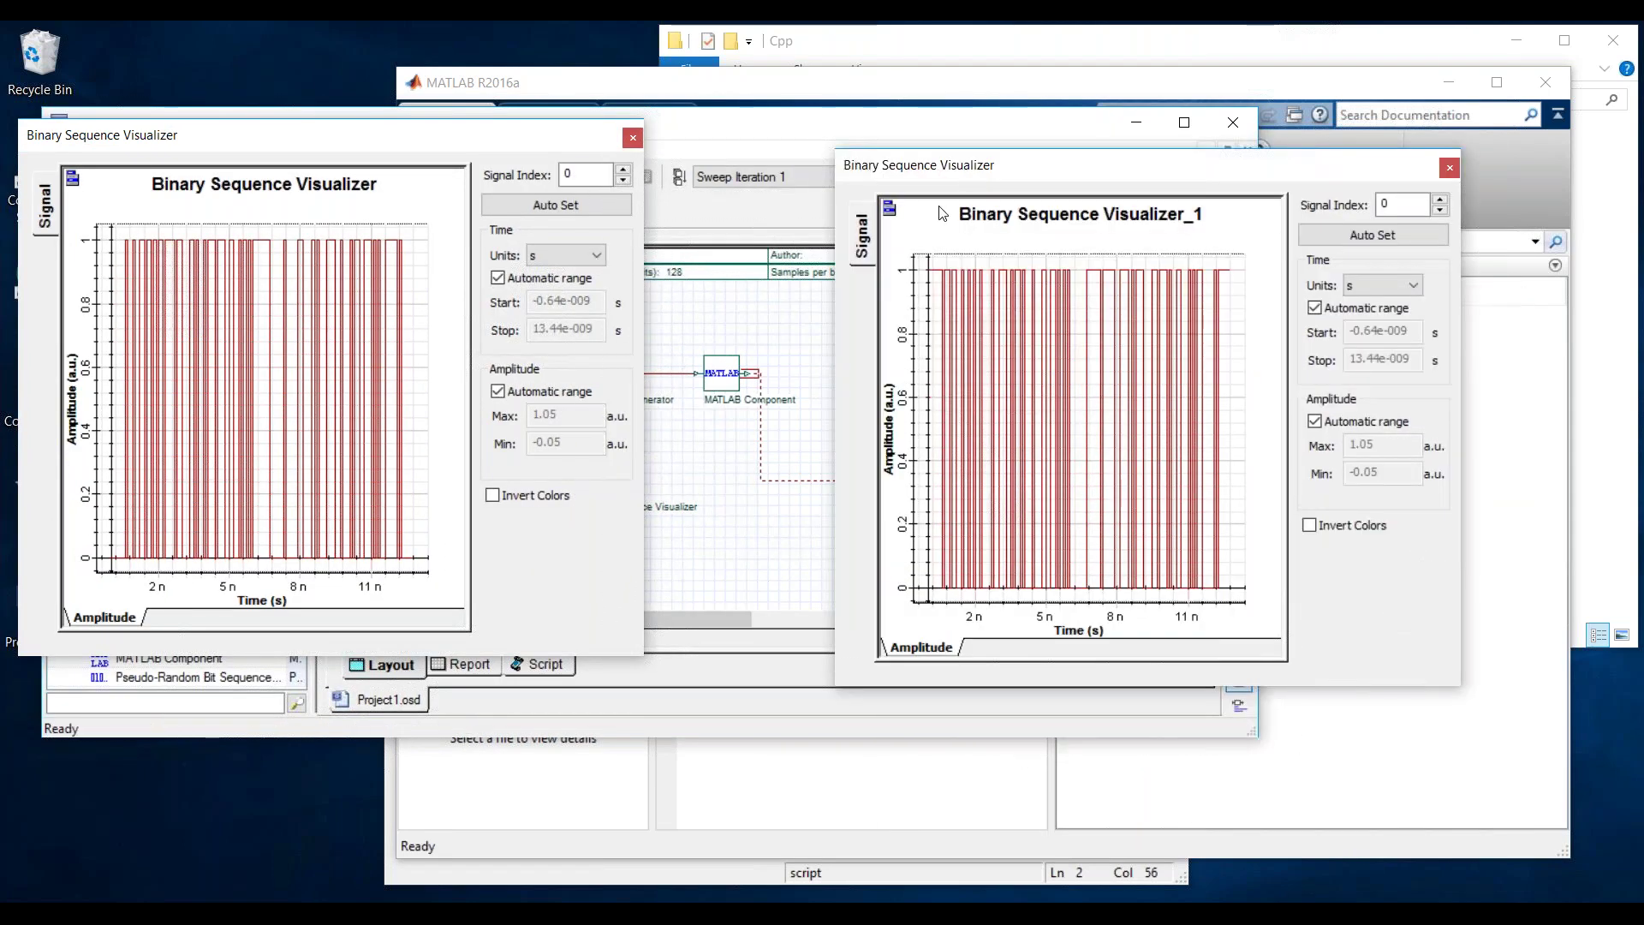
# - Zoom in on the first bits of both visualizer plots to compare the sequences, then close the plots
pyautogui.click(72, 177)
pyautogui.click(82, 193)
pyautogui.moveTo(103, 229); pyautogui.dragTo(154, 573)
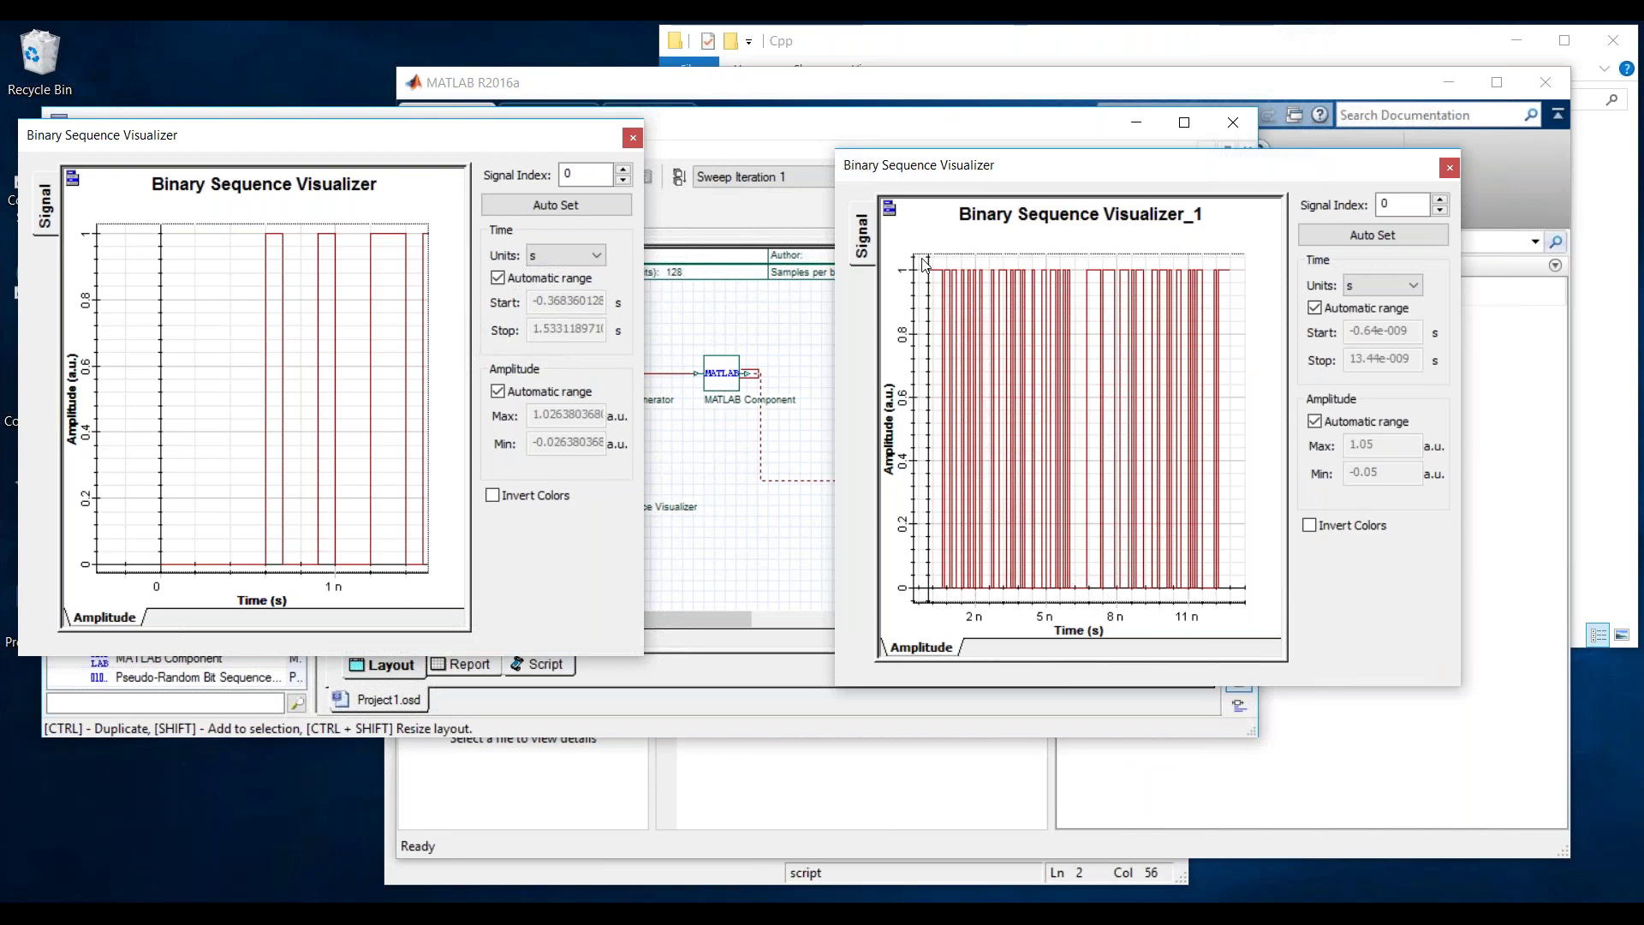
pyautogui.rightClick(923, 258)
pyautogui.click(916, 236)
pyautogui.moveTo(935, 293); pyautogui.dragTo(970, 593)
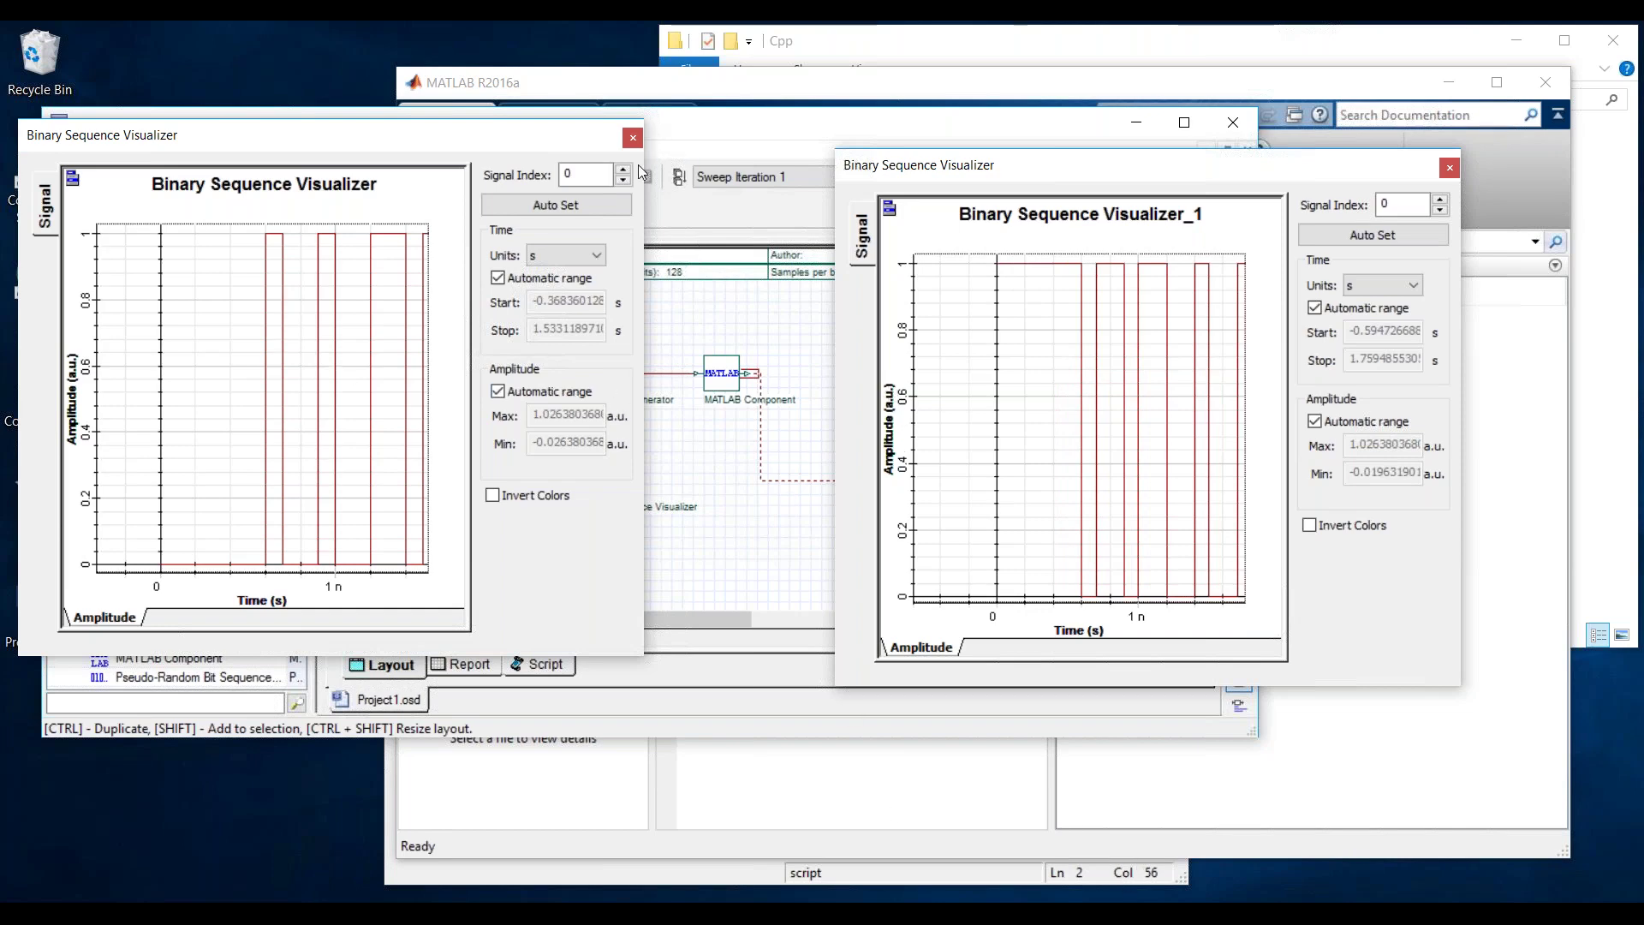
pyautogui.click(633, 137)
pyautogui.moveTo(1027, 166); pyautogui.dragTo(560, 242)
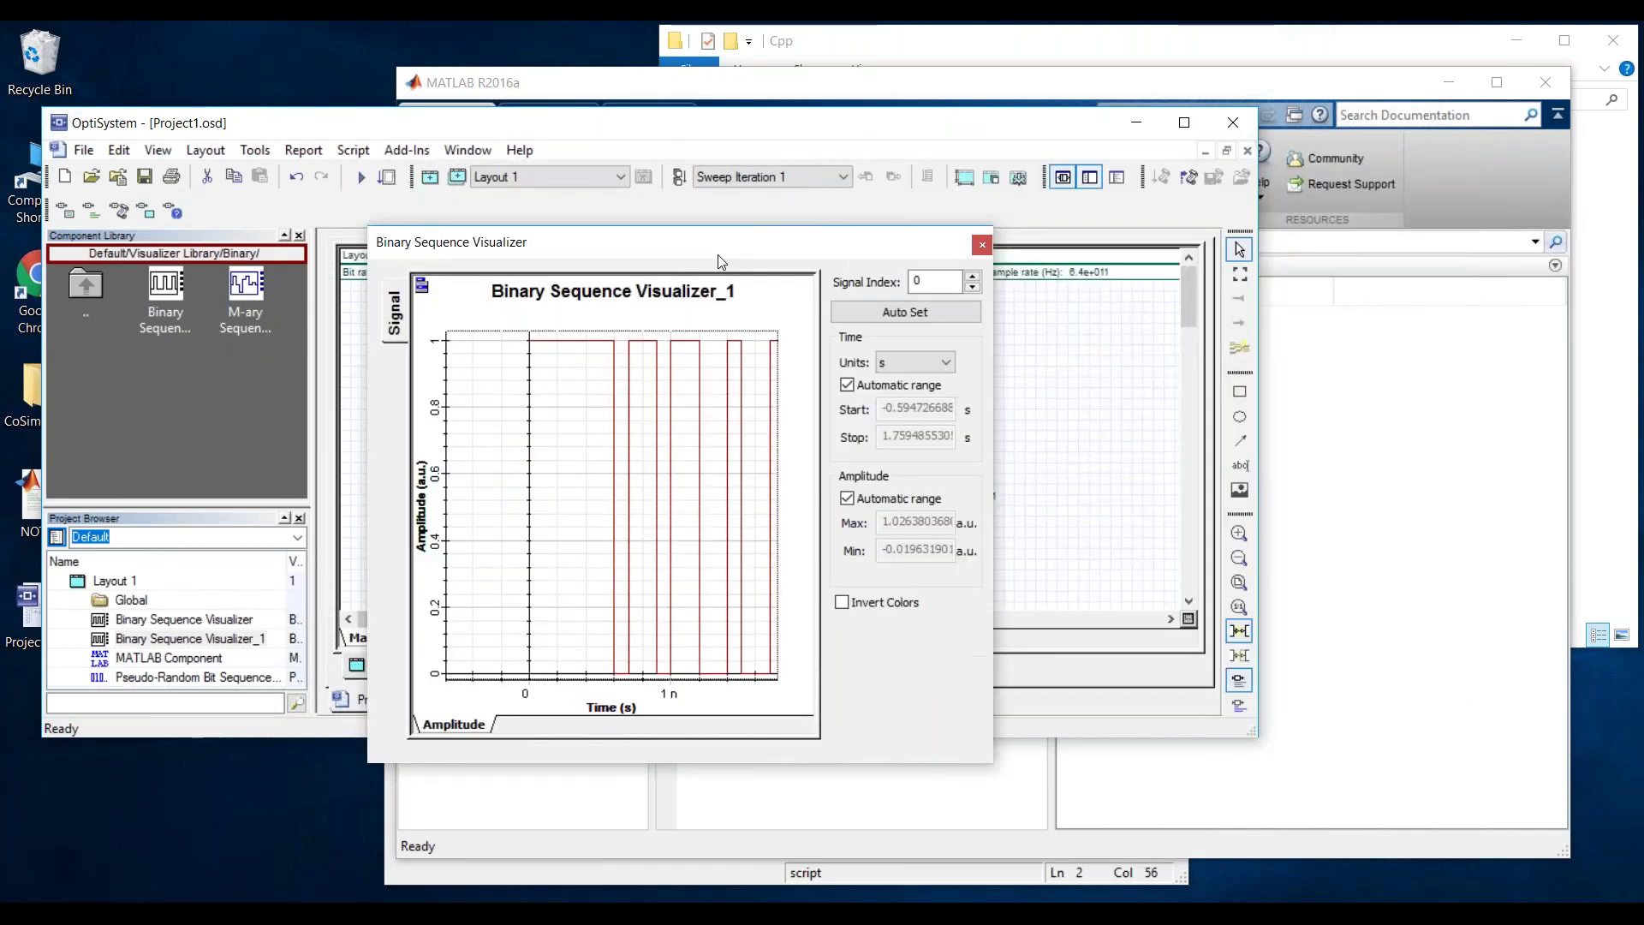
pyautogui.click(982, 246)
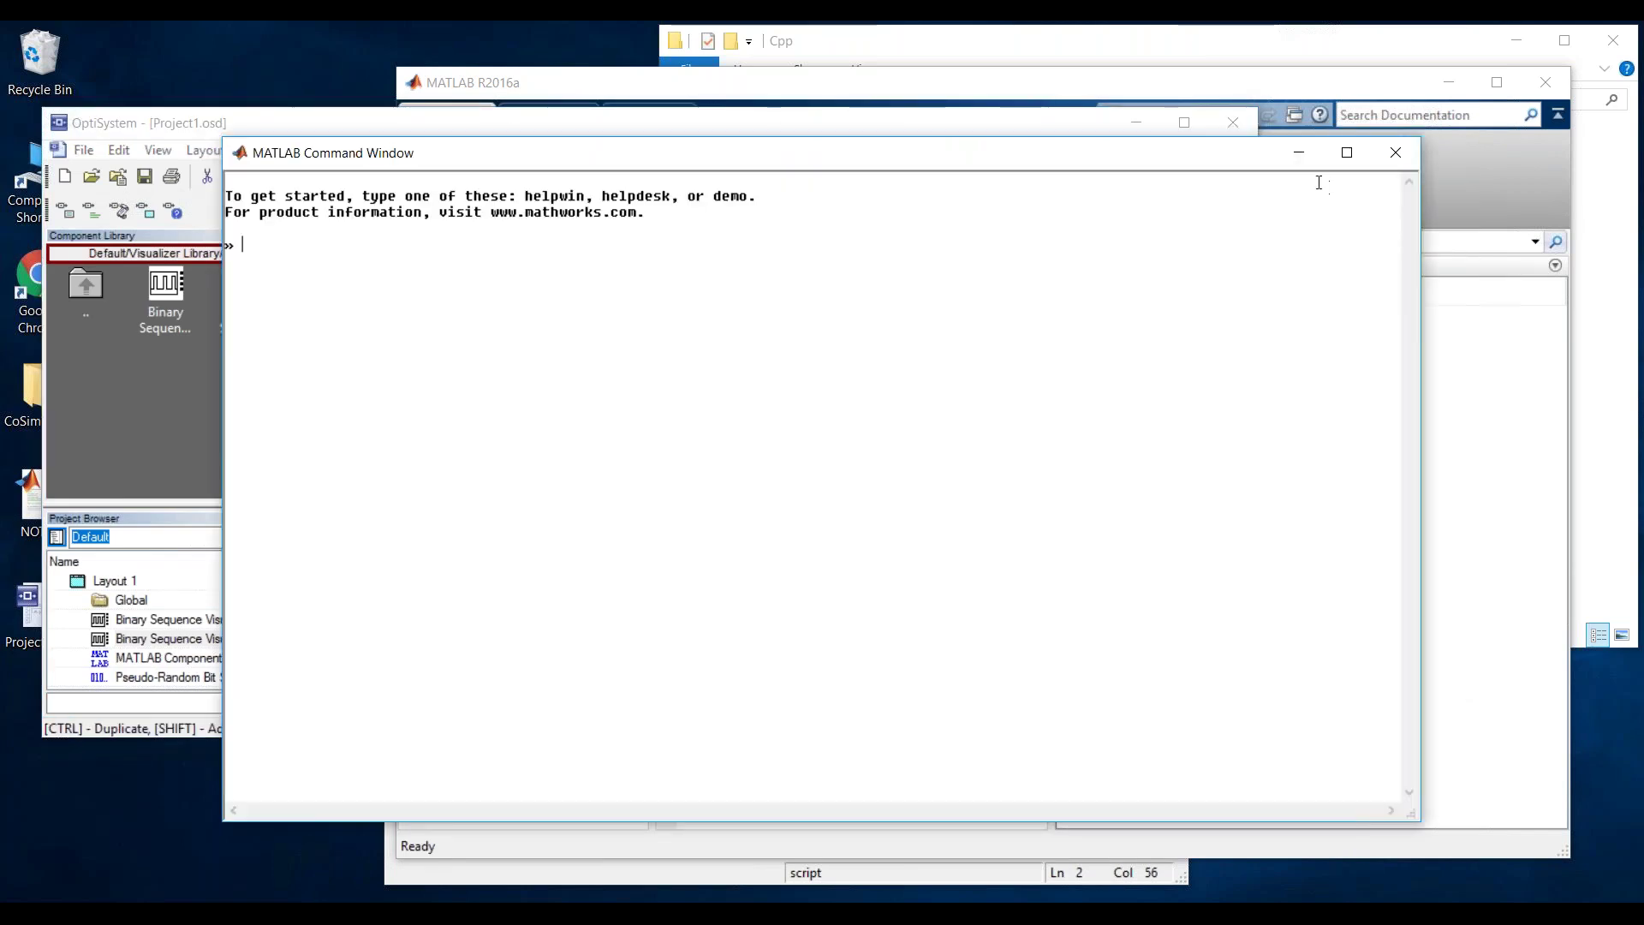
# - Close the MATLAB Command Window and the MATLAB R2016a main window
pyautogui.click(1396, 153)
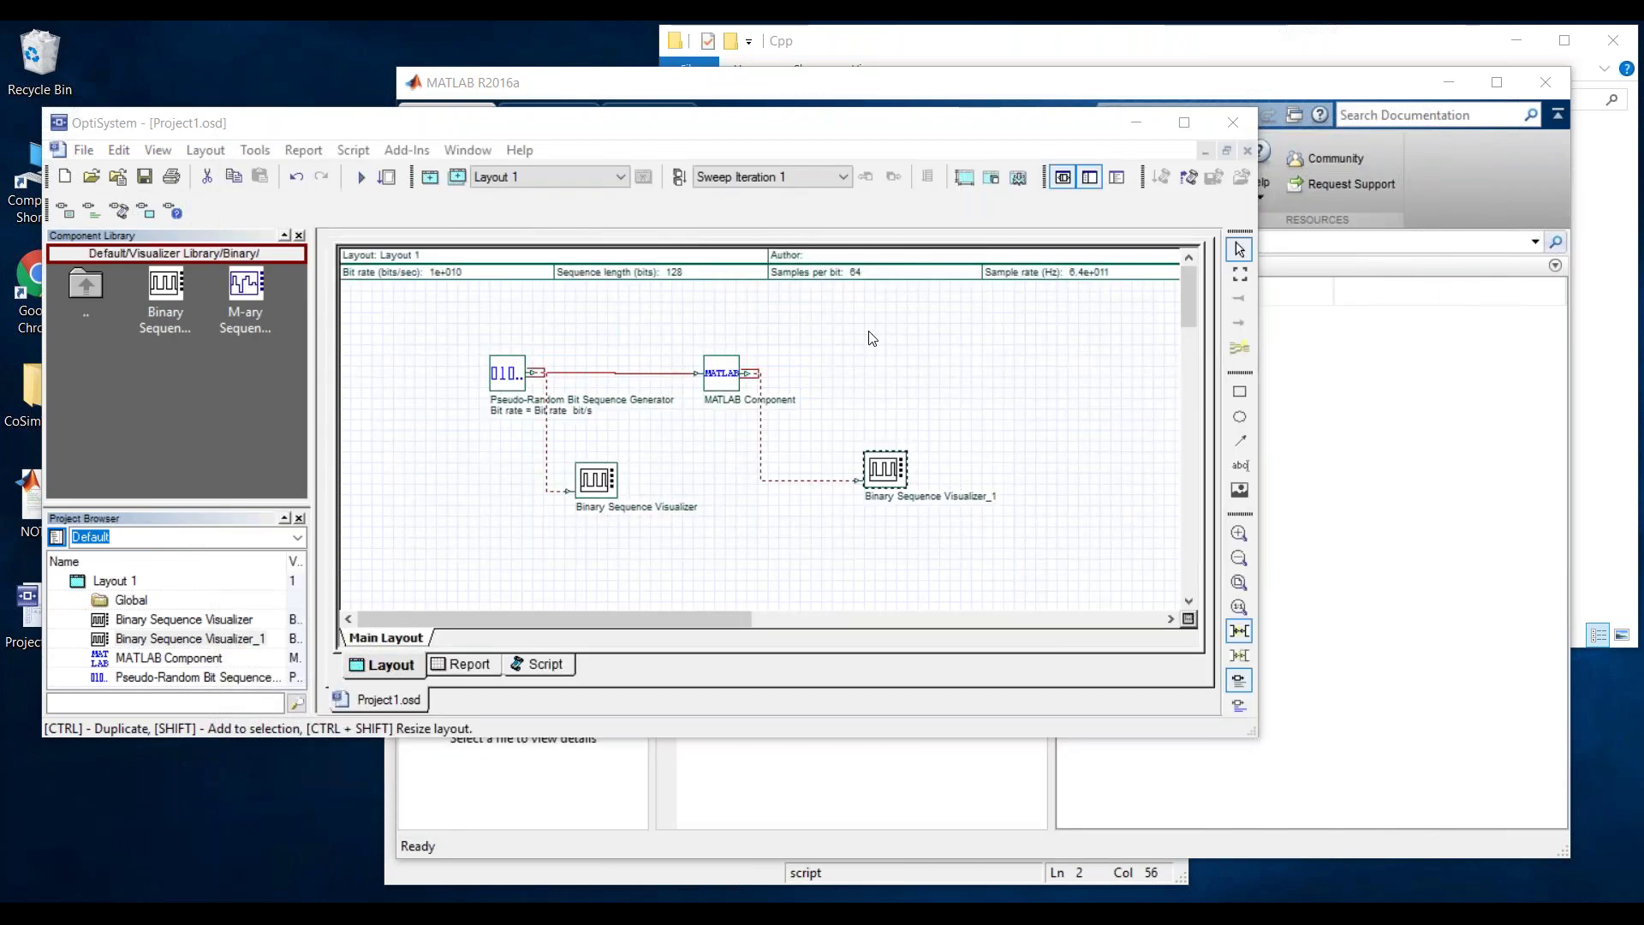
pyautogui.click(863, 767)
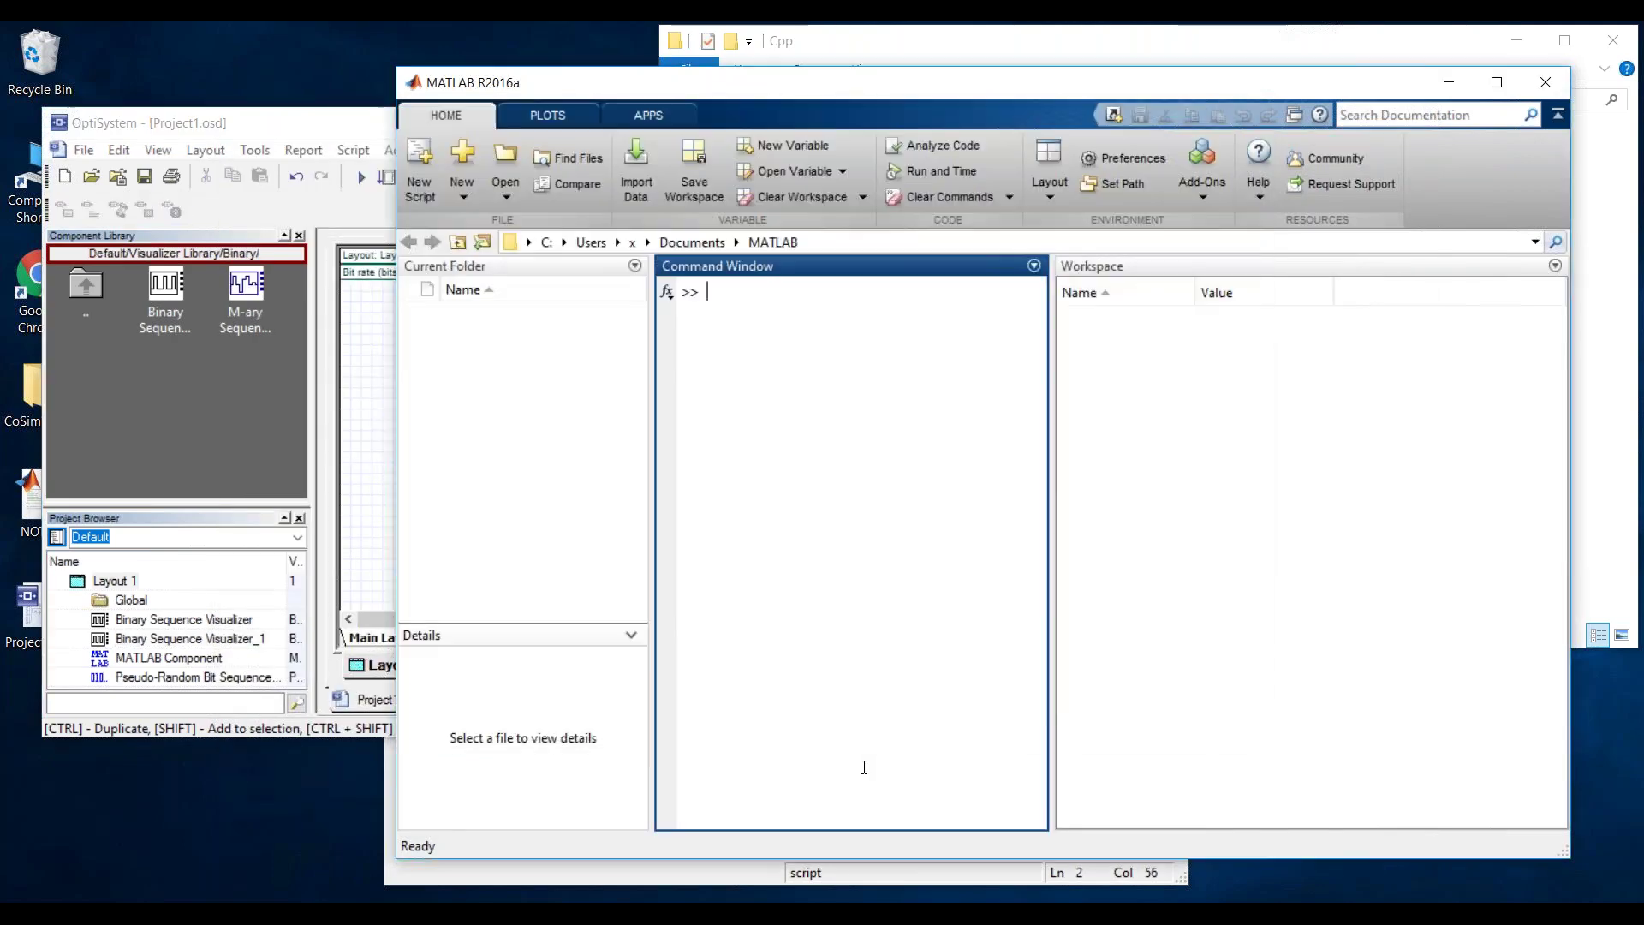
pyautogui.click(1546, 82)
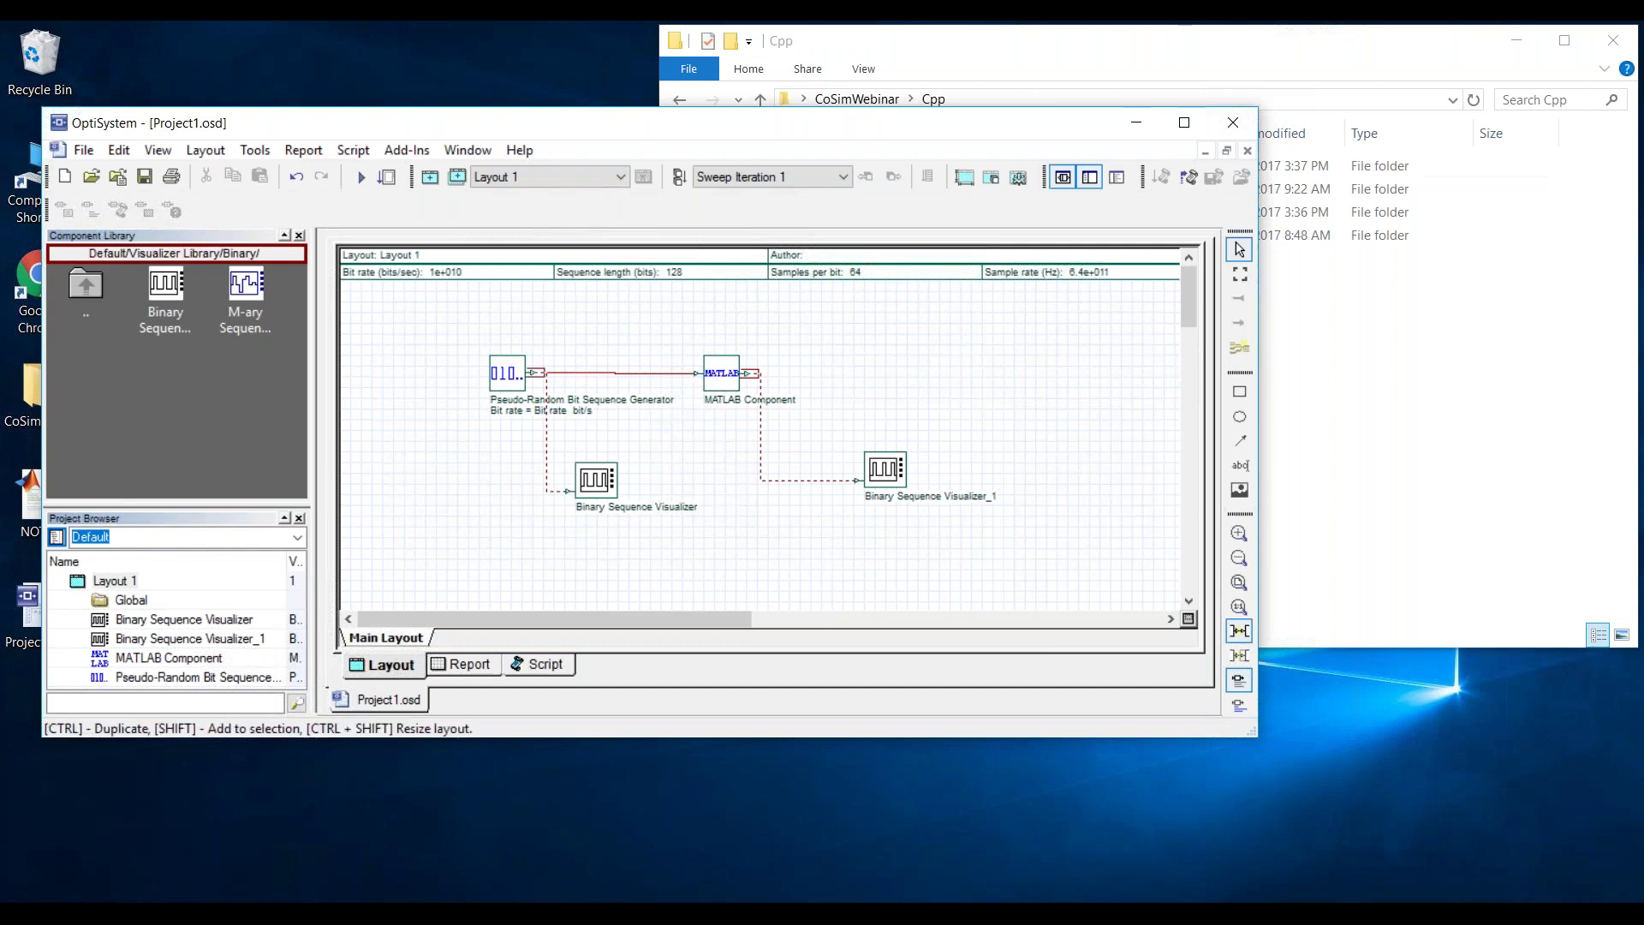
# - Set the MATLAB Component's number of input ports to 2
pyautogui.doubleClick(724, 378)
pyautogui.click(432, 251)
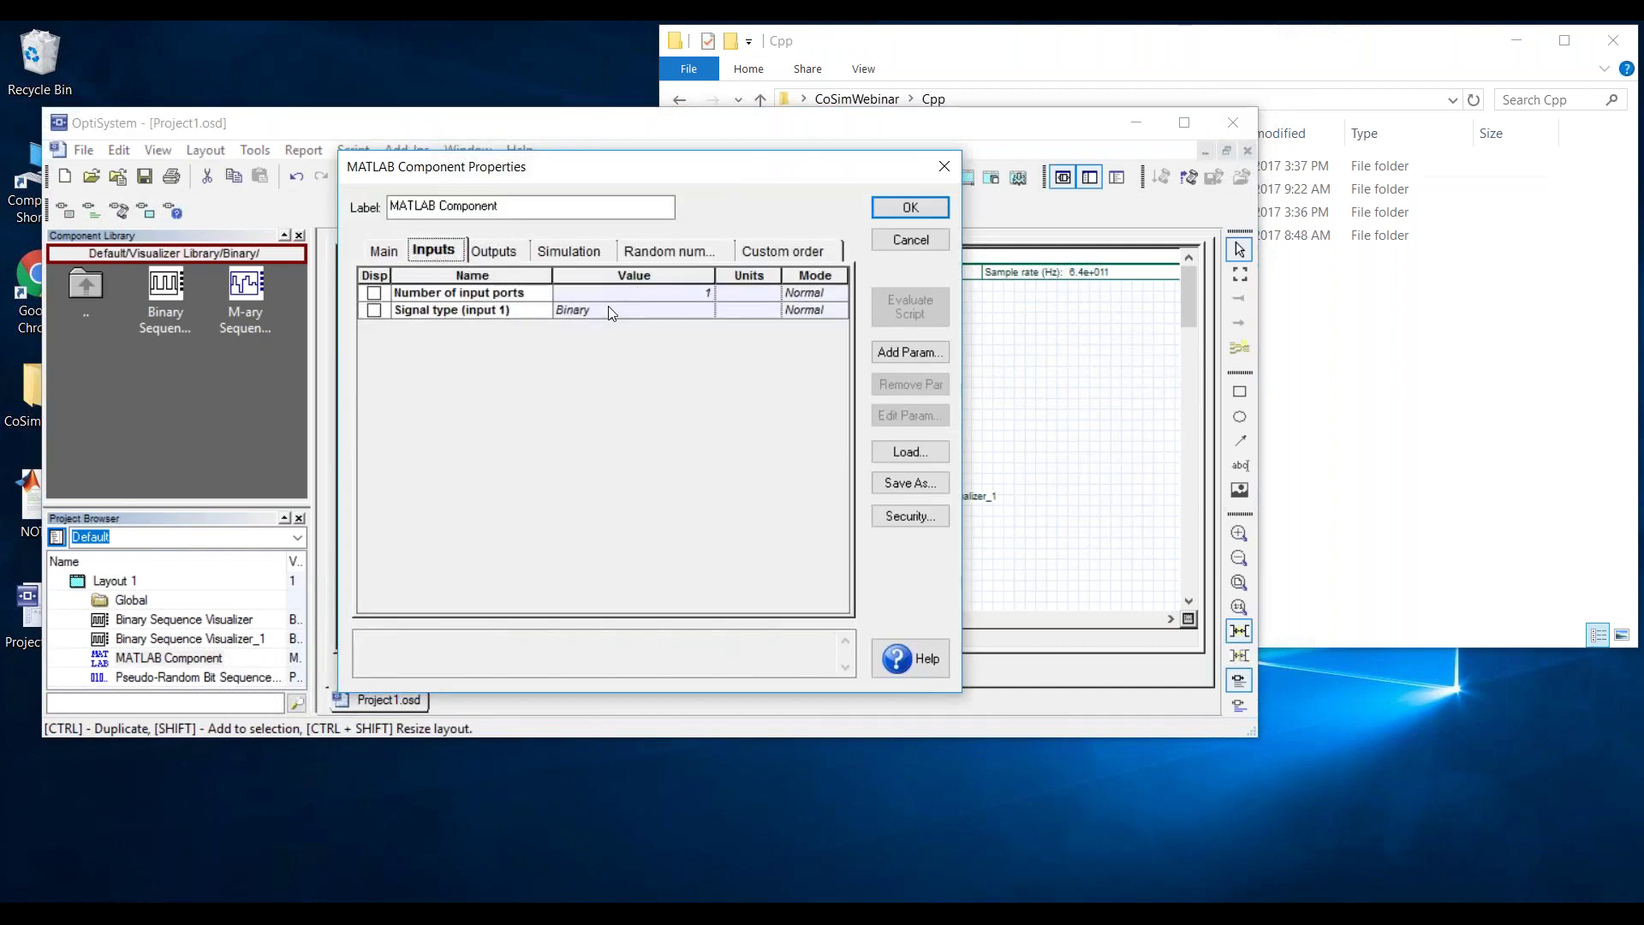
pyautogui.click(707, 293)
pyautogui.press('BackSpace')
pyautogui.write('2')
pyautogui.click(916, 208)
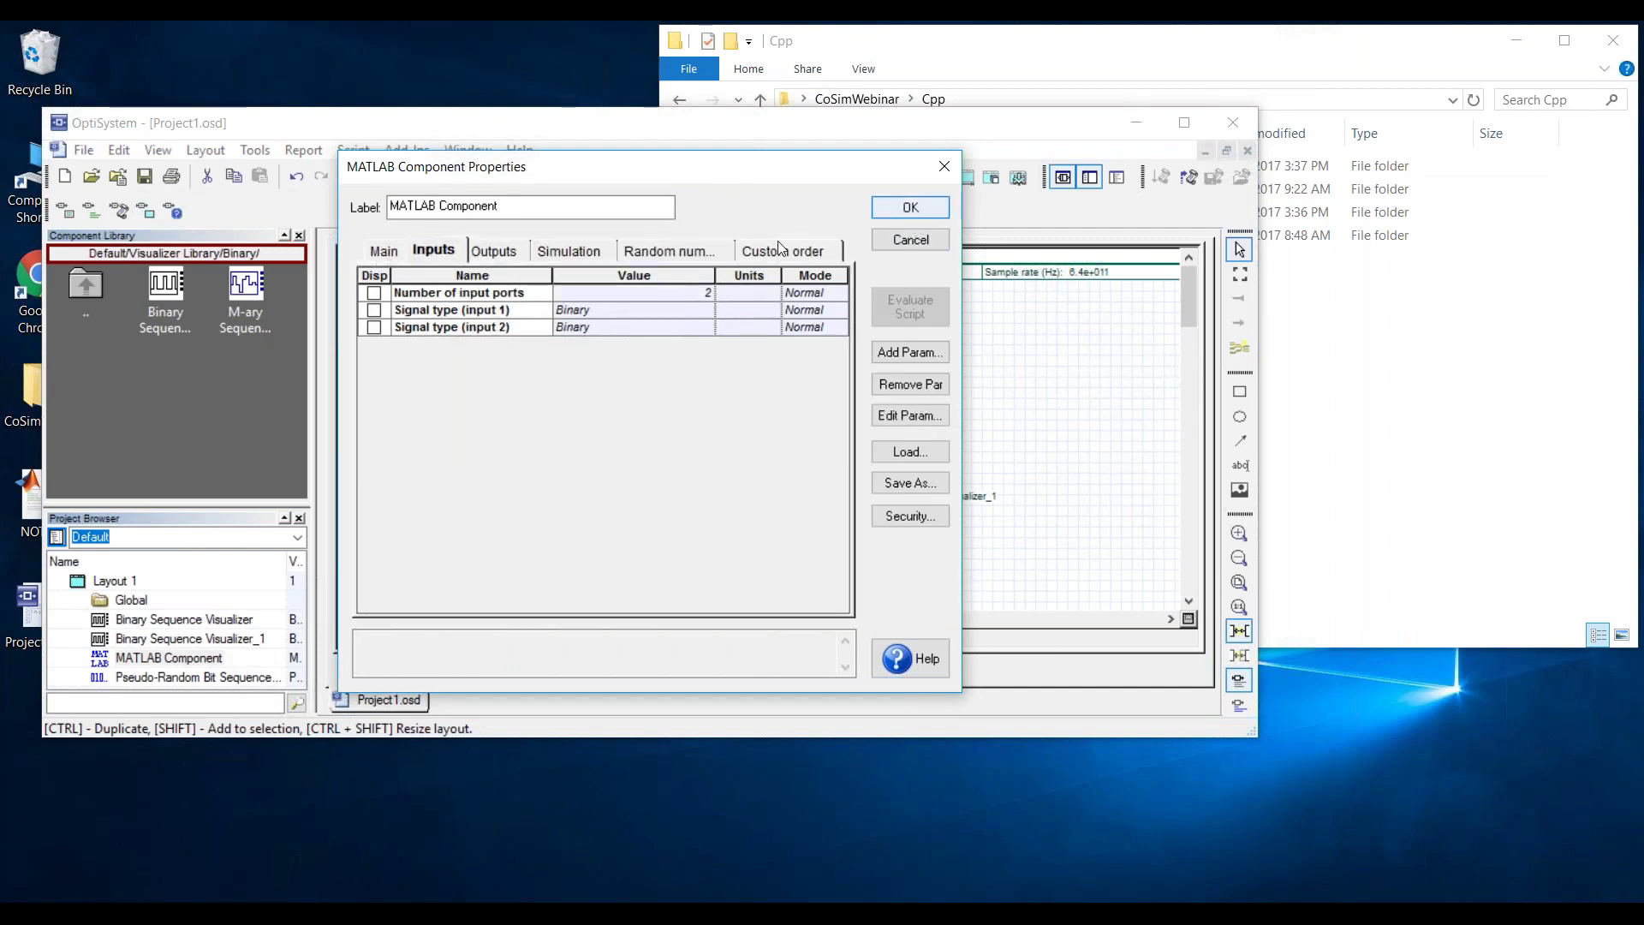
# - Set the signal type of input 2 to Optical and open the component's output port settings
pyautogui.click(631, 329)
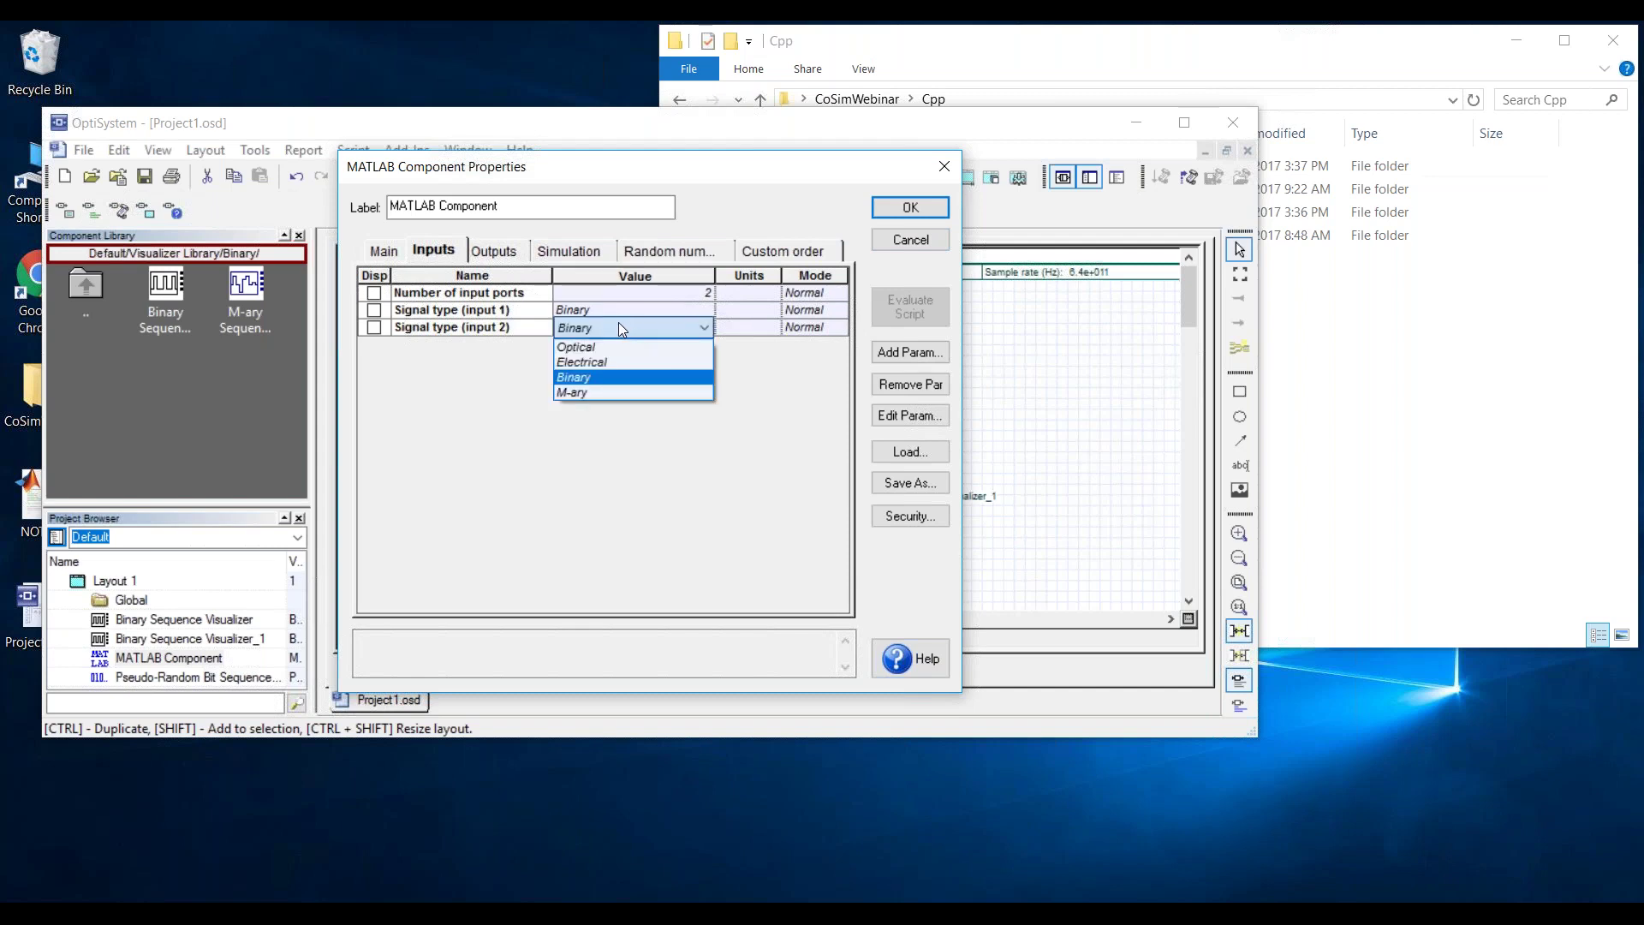
pyautogui.click(657, 347)
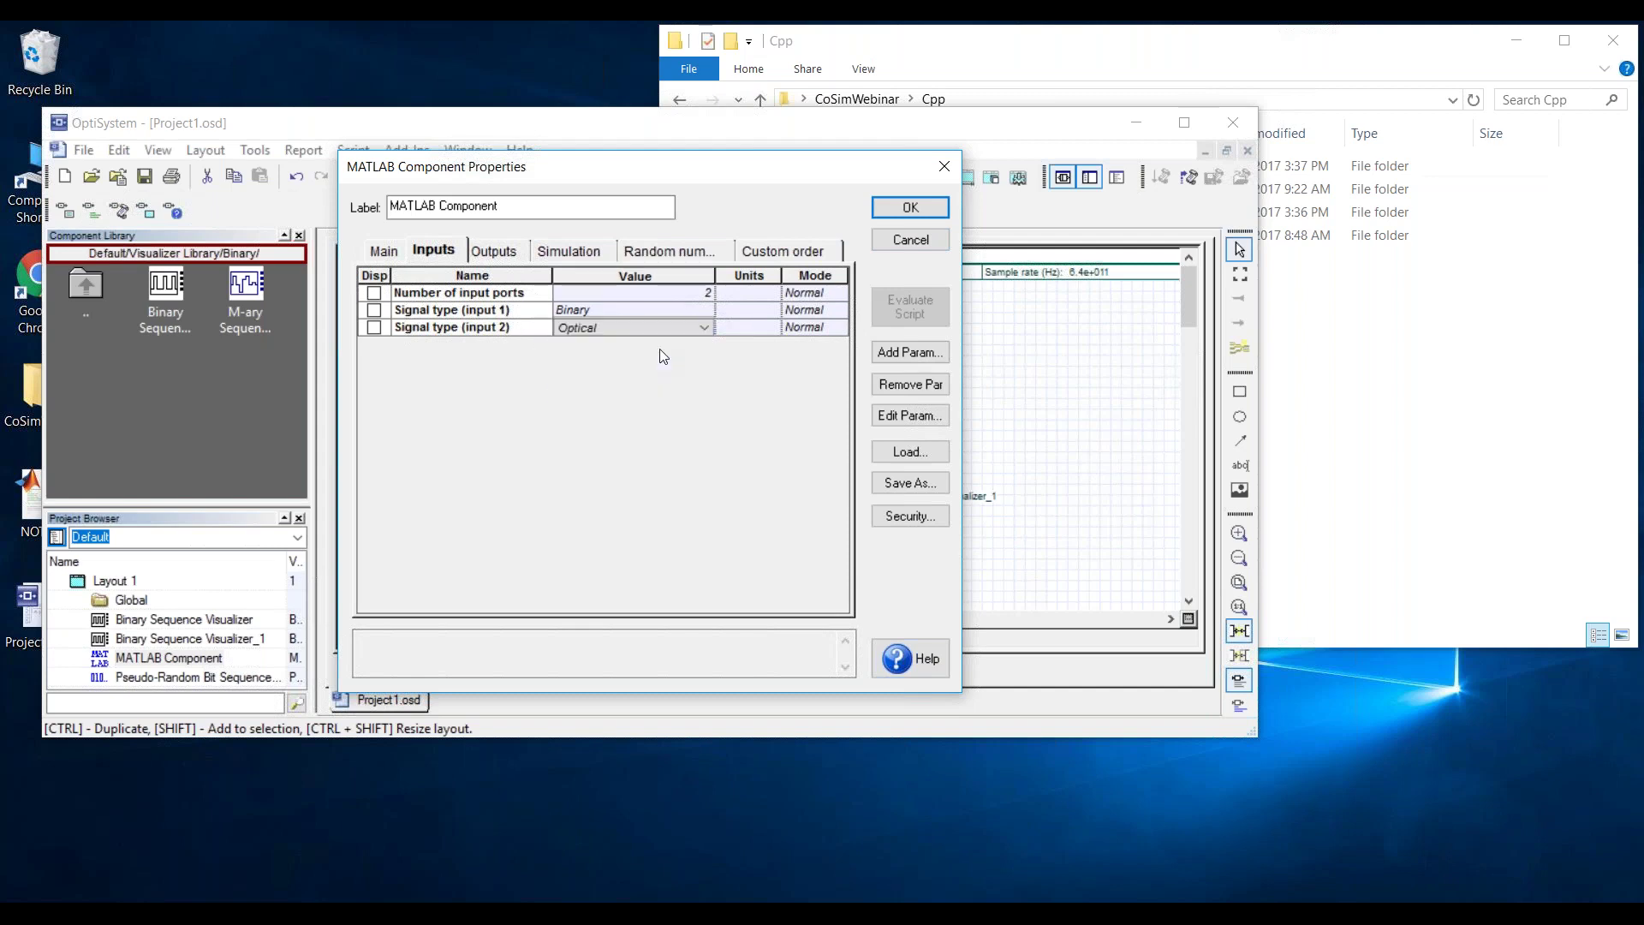
pyautogui.click(503, 252)
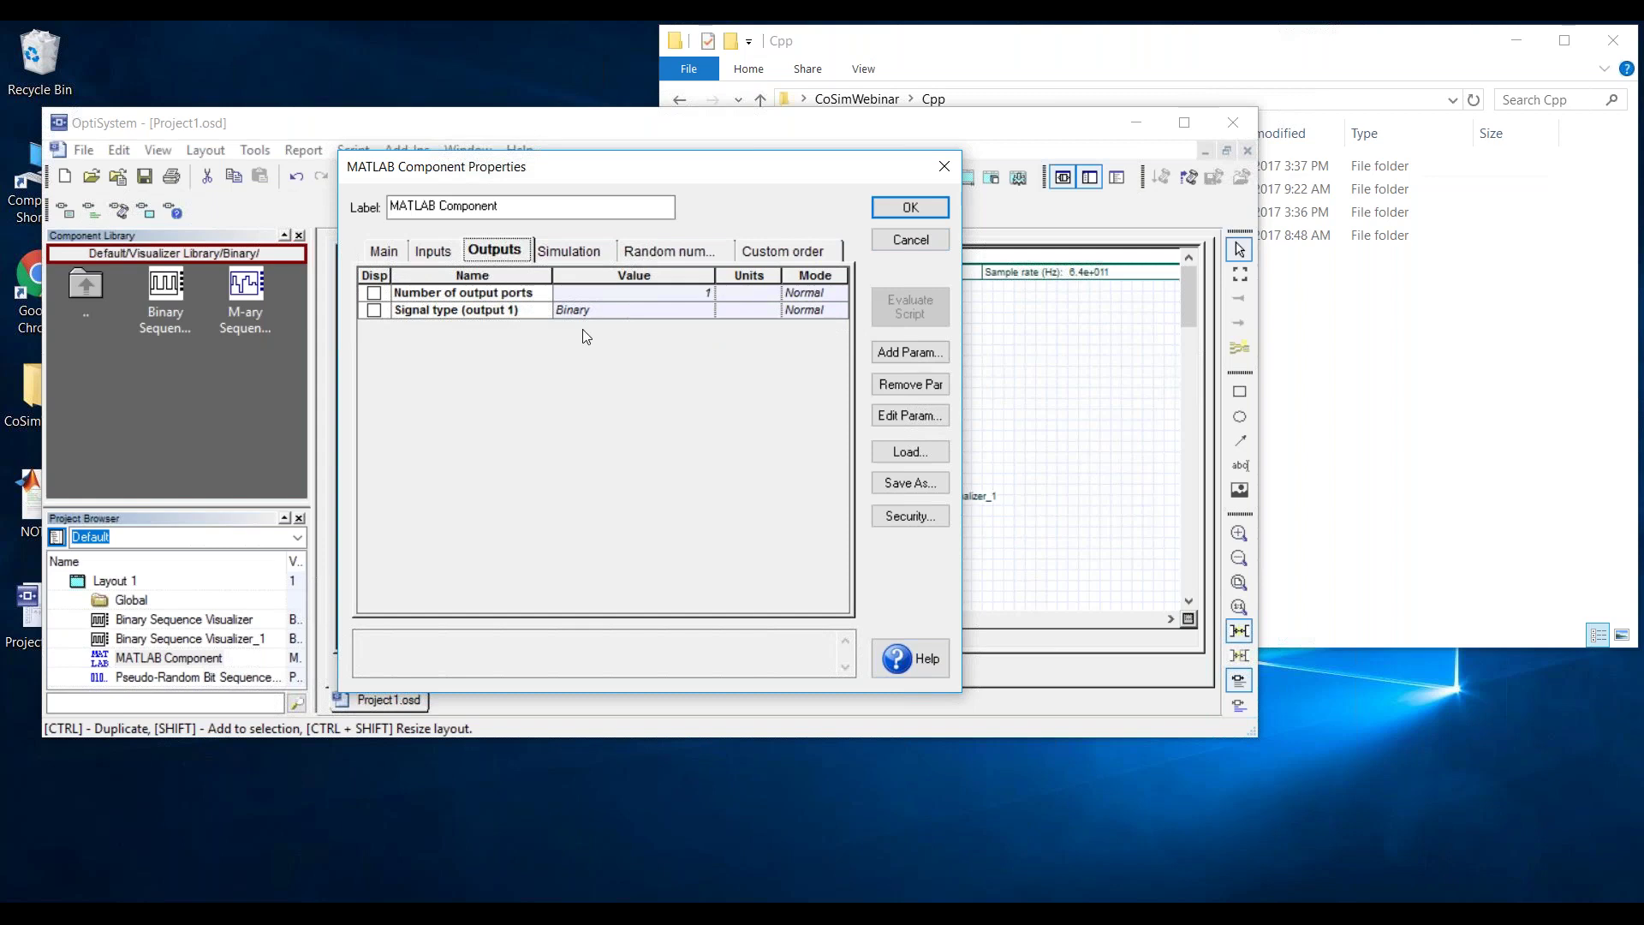
# - Review the MATLAB Component's main and input port settings and apply the property changes
pyautogui.click(389, 253)
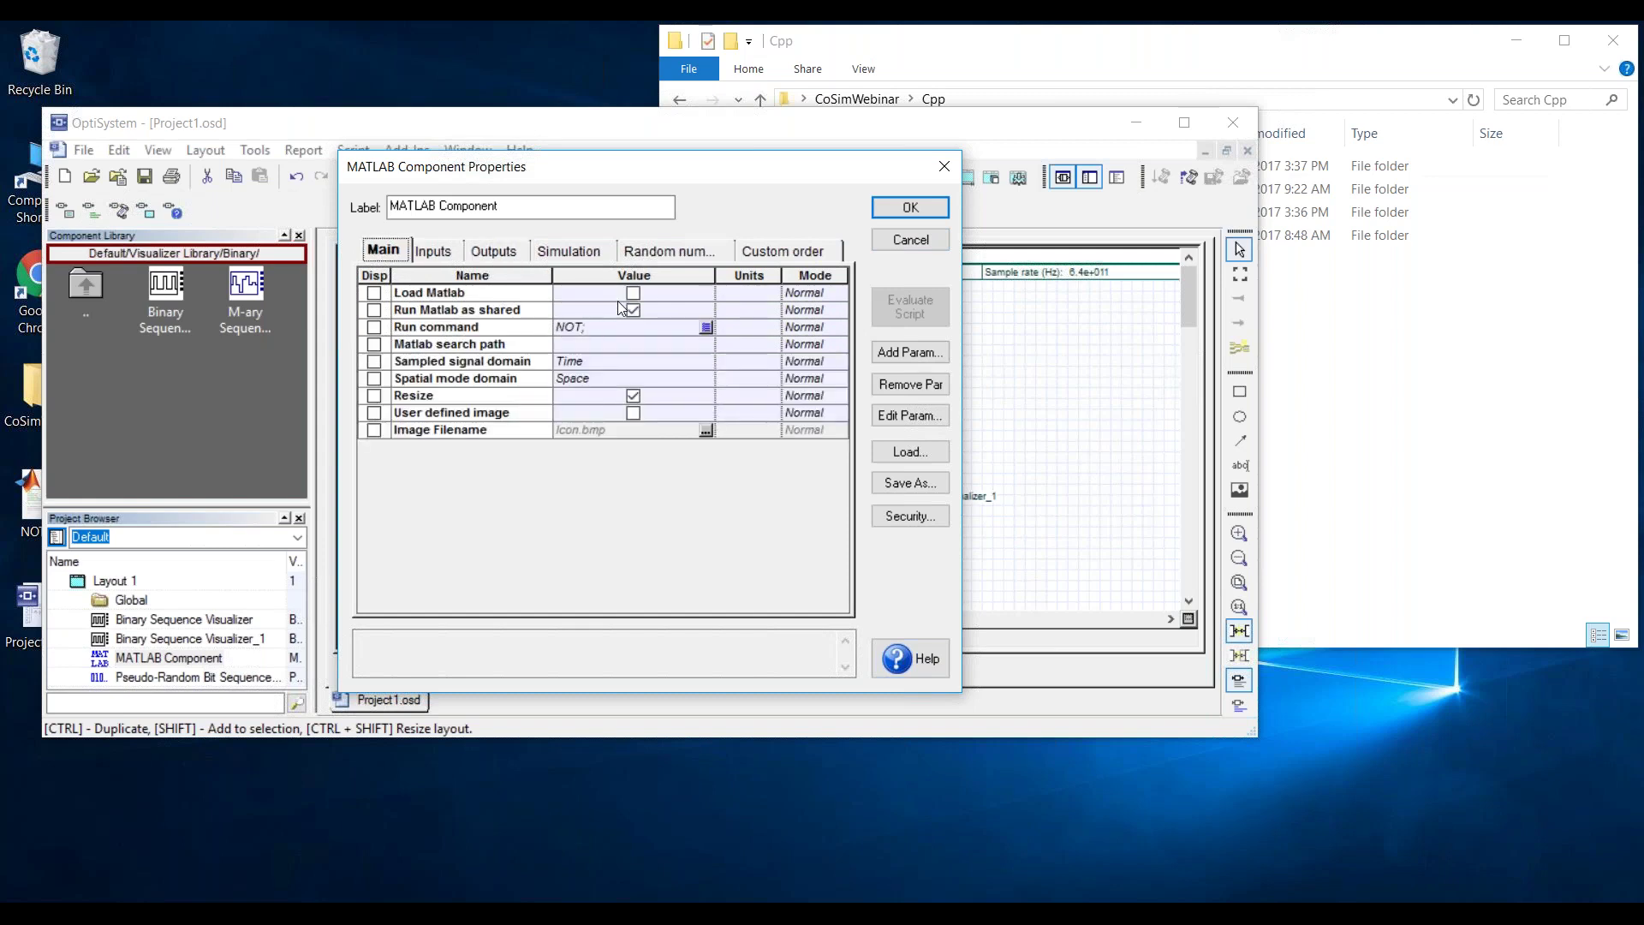
pyautogui.moveTo(558, 180); pyautogui.dragTo(558, 218)
pyautogui.click(443, 293)
pyautogui.click(479, 289)
pyautogui.click(458, 290)
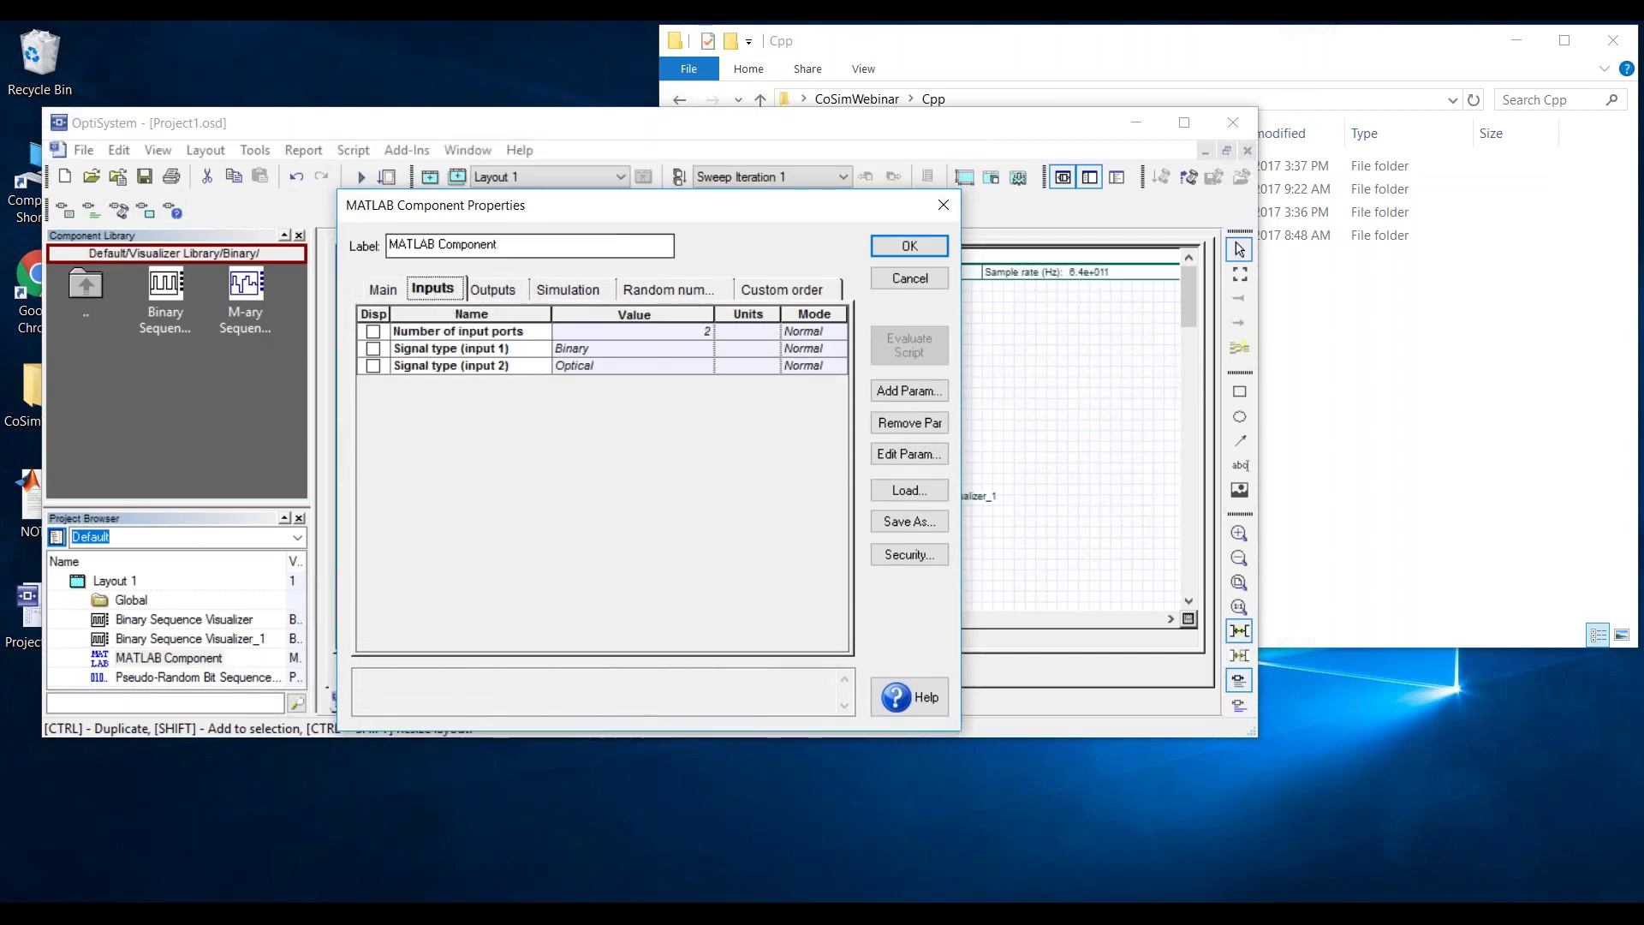
pyautogui.click(938, 249)
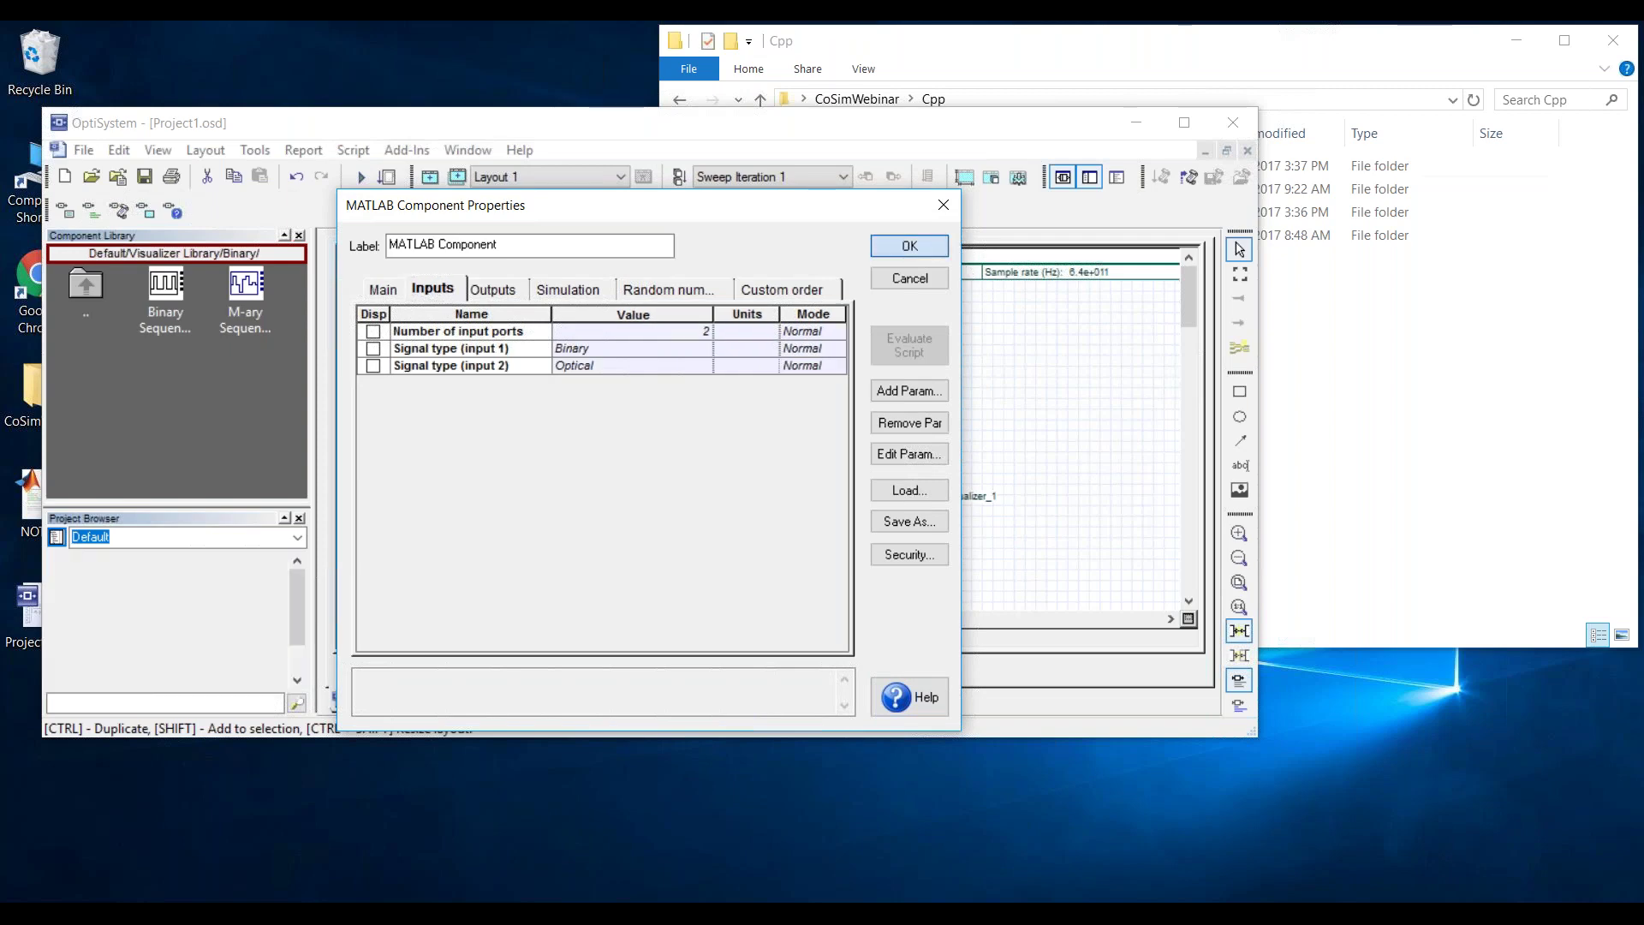
# - Move both binary sequence visualizers higher in the layout and place the MATLAB Component below them with free space around its inputs
pyautogui.moveTo(610, 475); pyautogui.dragTo(609, 293)
pyautogui.moveTo(894, 477); pyautogui.dragTo(894, 338)
pyautogui.moveTo(719, 380); pyautogui.dragTo(739, 465)
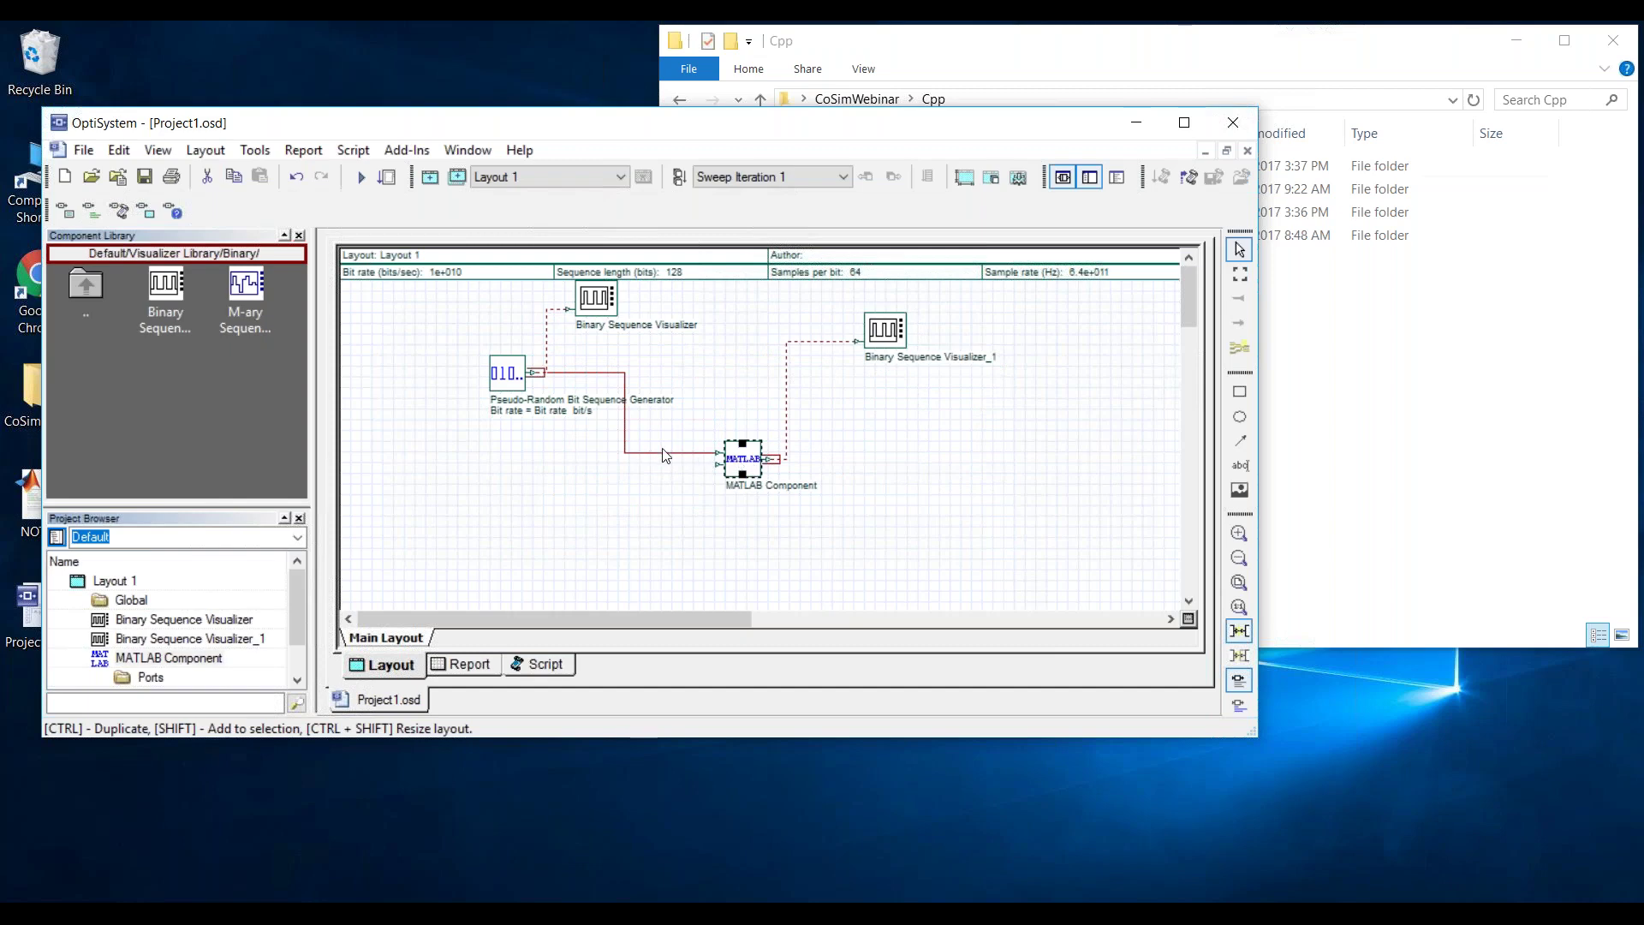
# - Add an Optical Transmitter from the Transmitters Library below the bit sequence generator and connect it to the MATLAB Component's second input
pyautogui.doubleClick(85, 287)
pyautogui.doubleClick(85, 287)
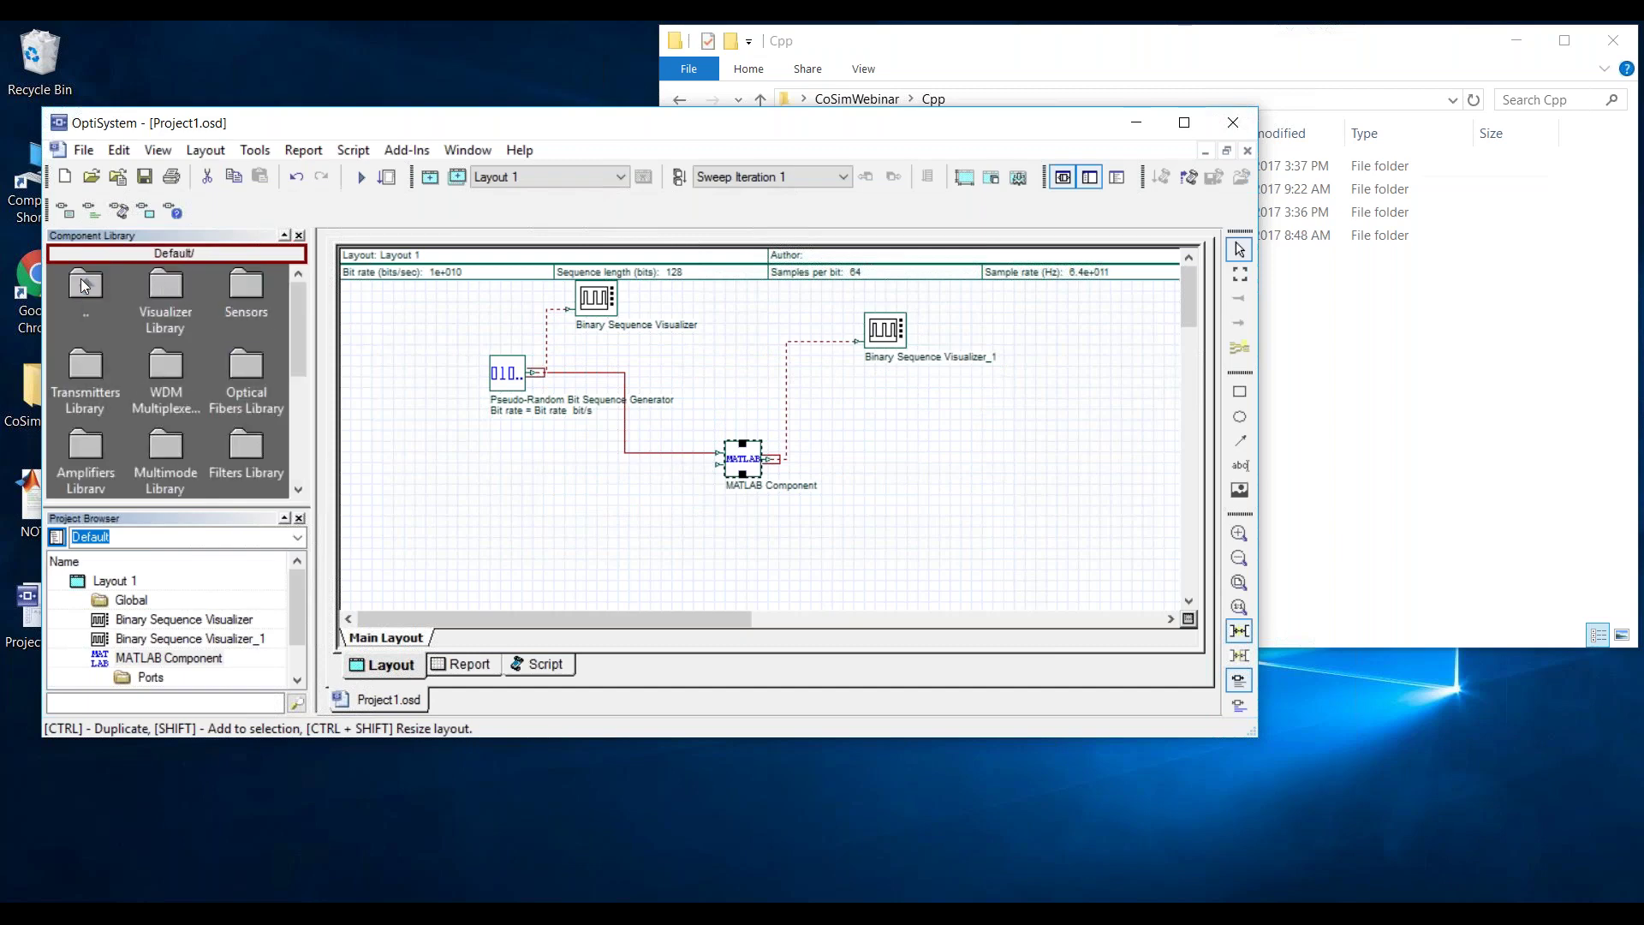
pyautogui.doubleClick(91, 367)
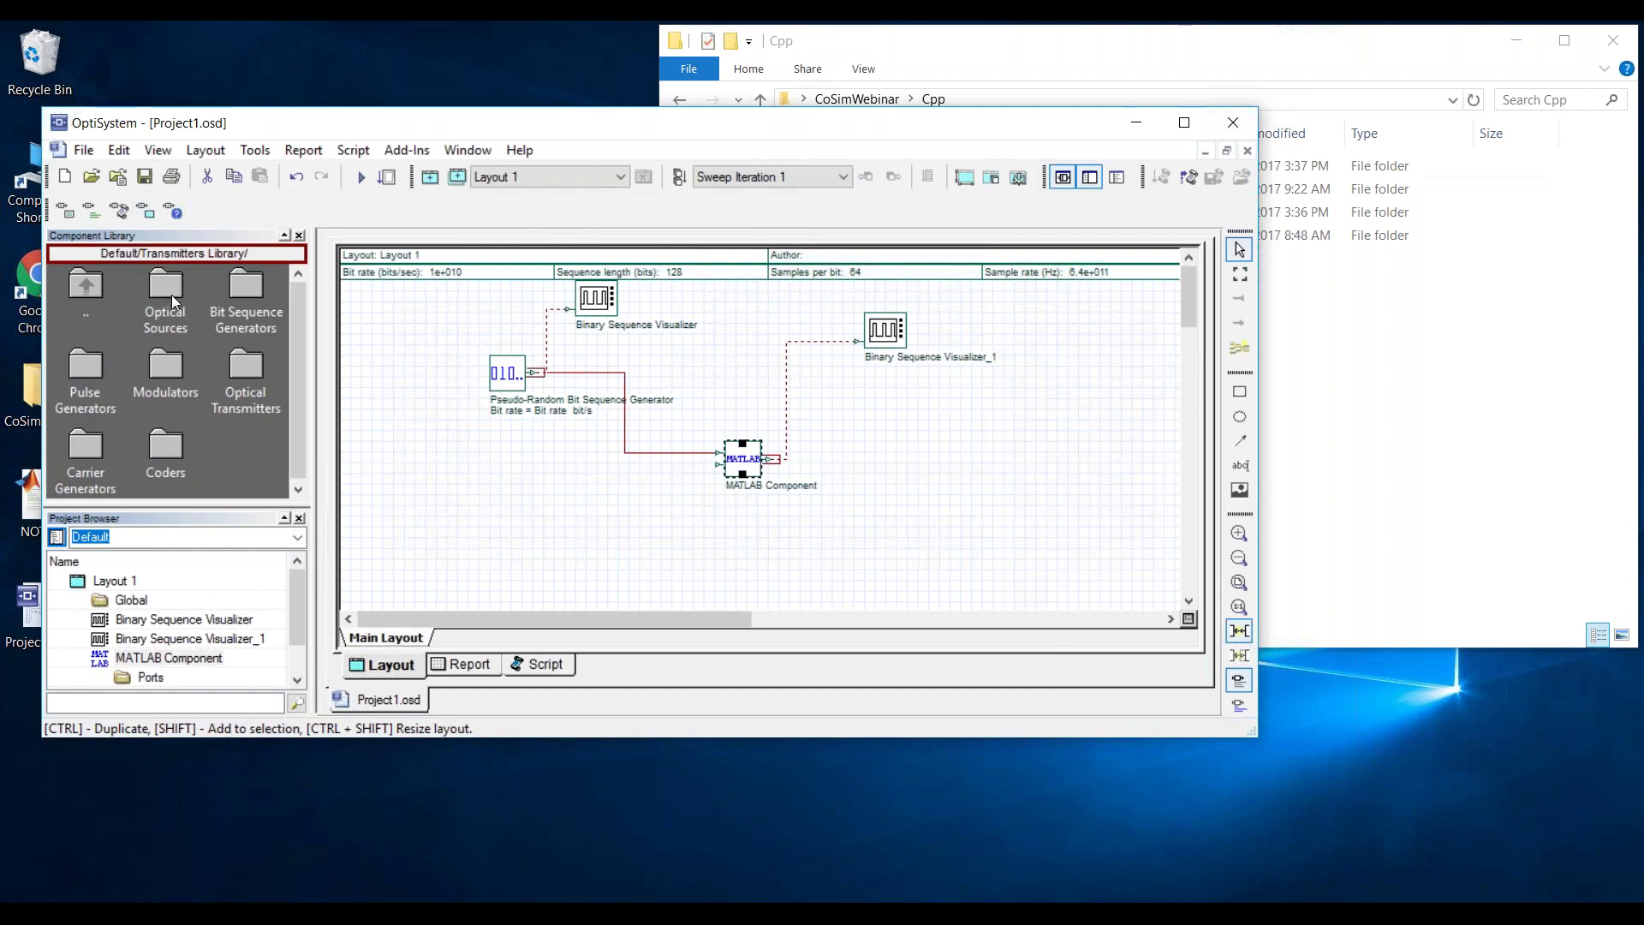
pyautogui.doubleClick(248, 367)
pyautogui.moveTo(248, 288); pyautogui.dragTo(717, 464)
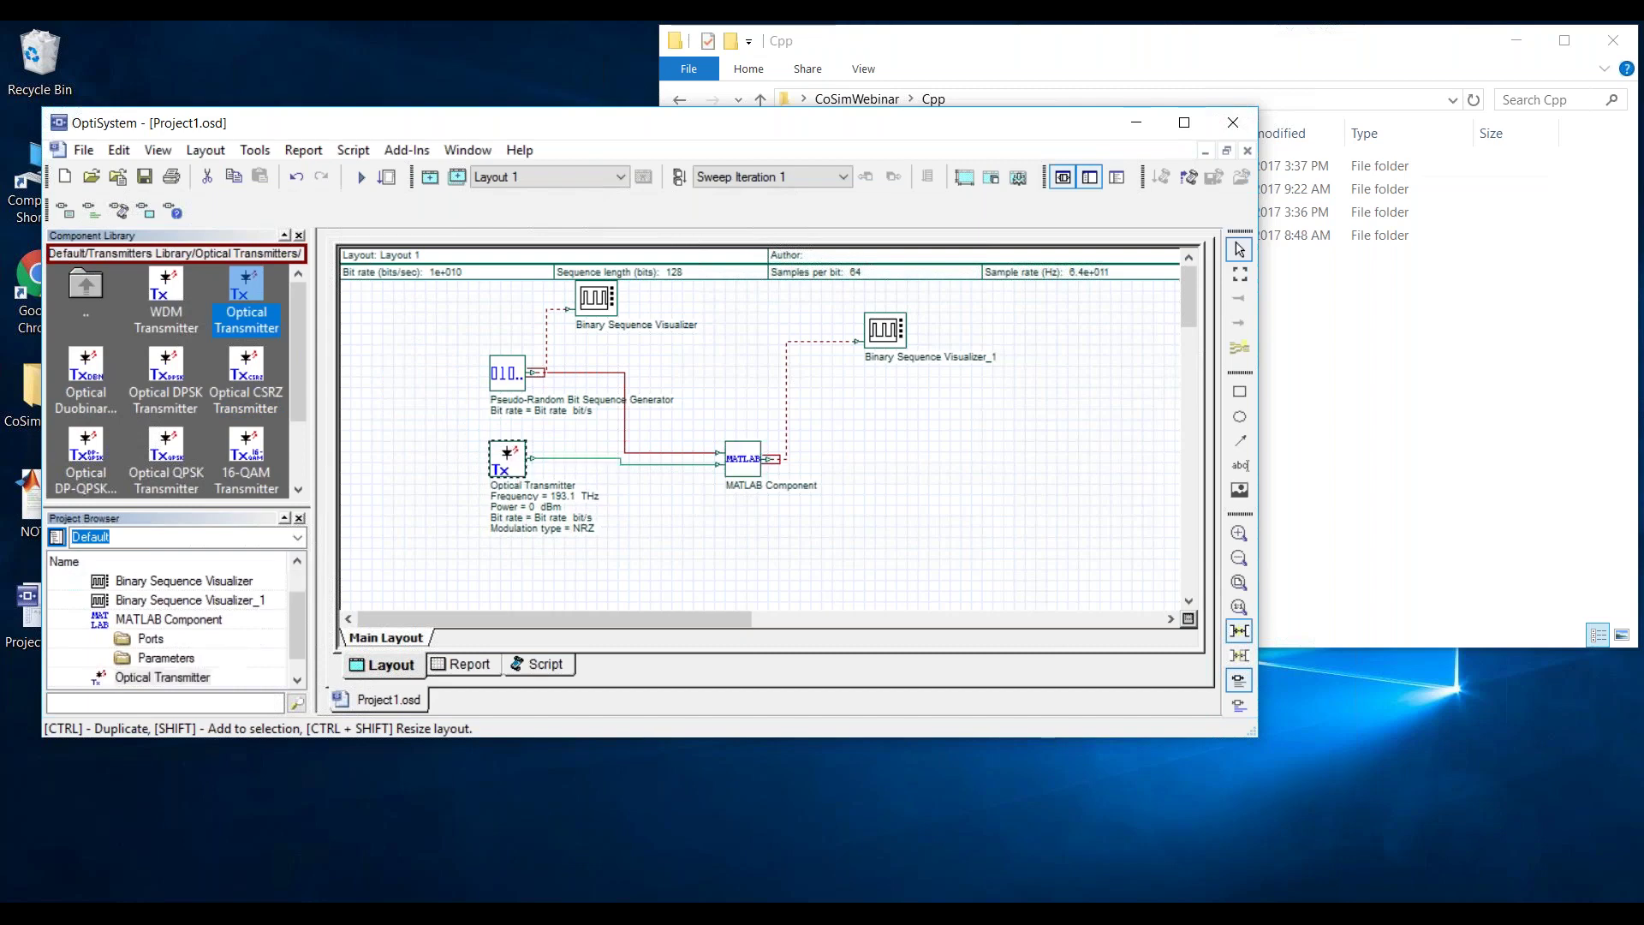
pyautogui.moveTo(511, 468); pyautogui.dragTo(500, 469)
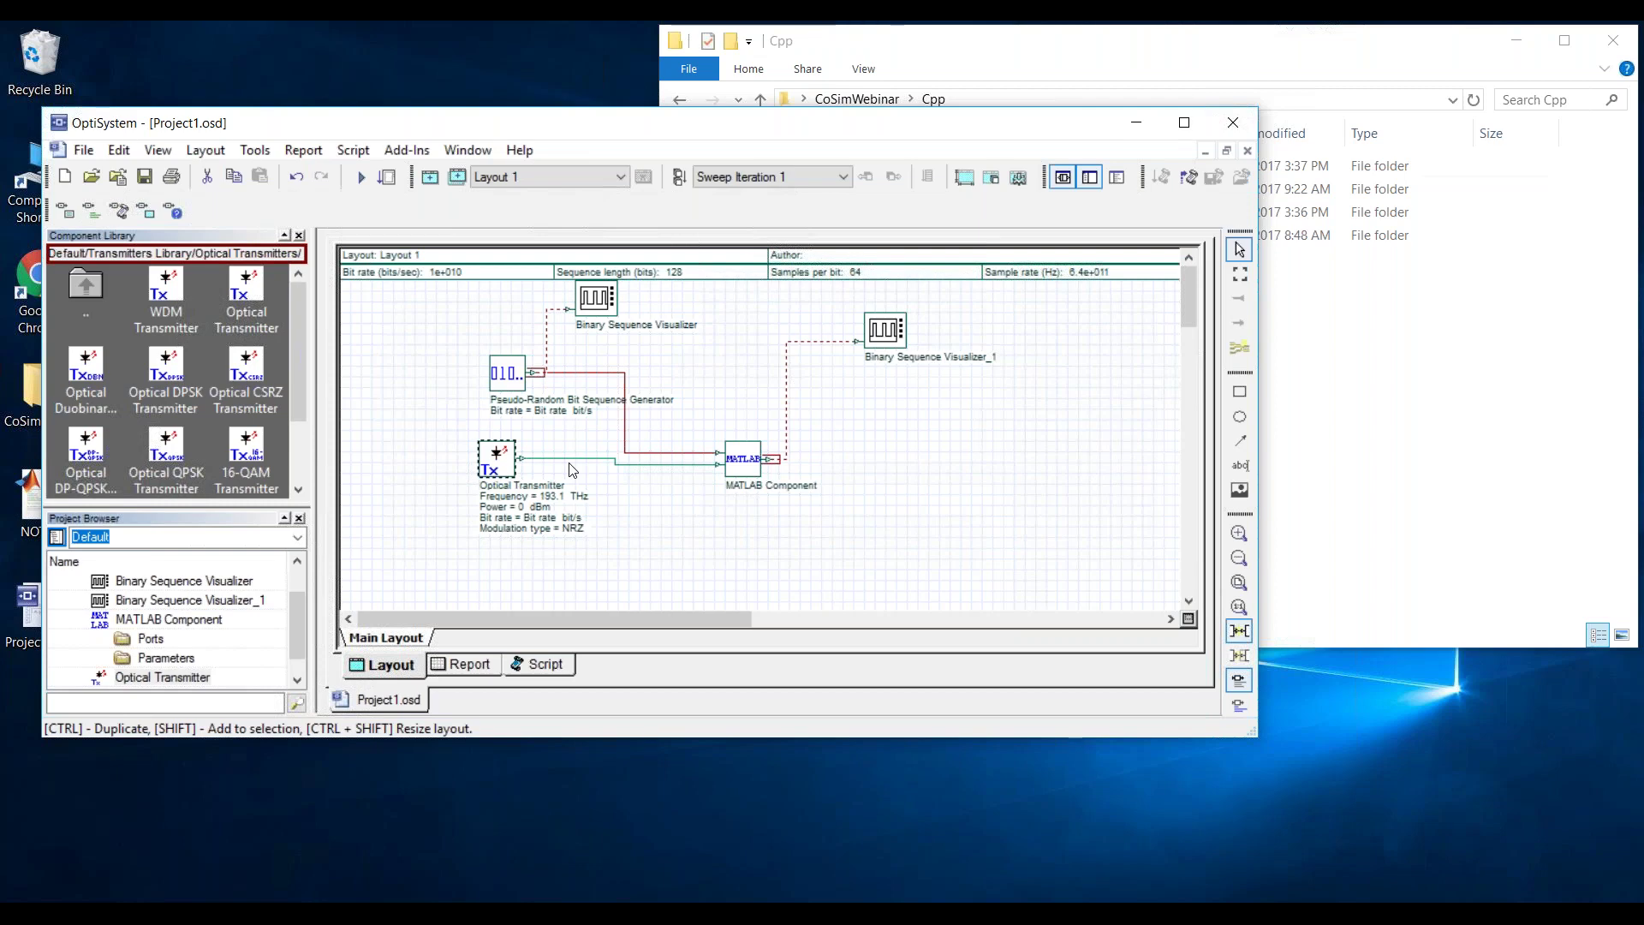
pyautogui.click(683, 488)
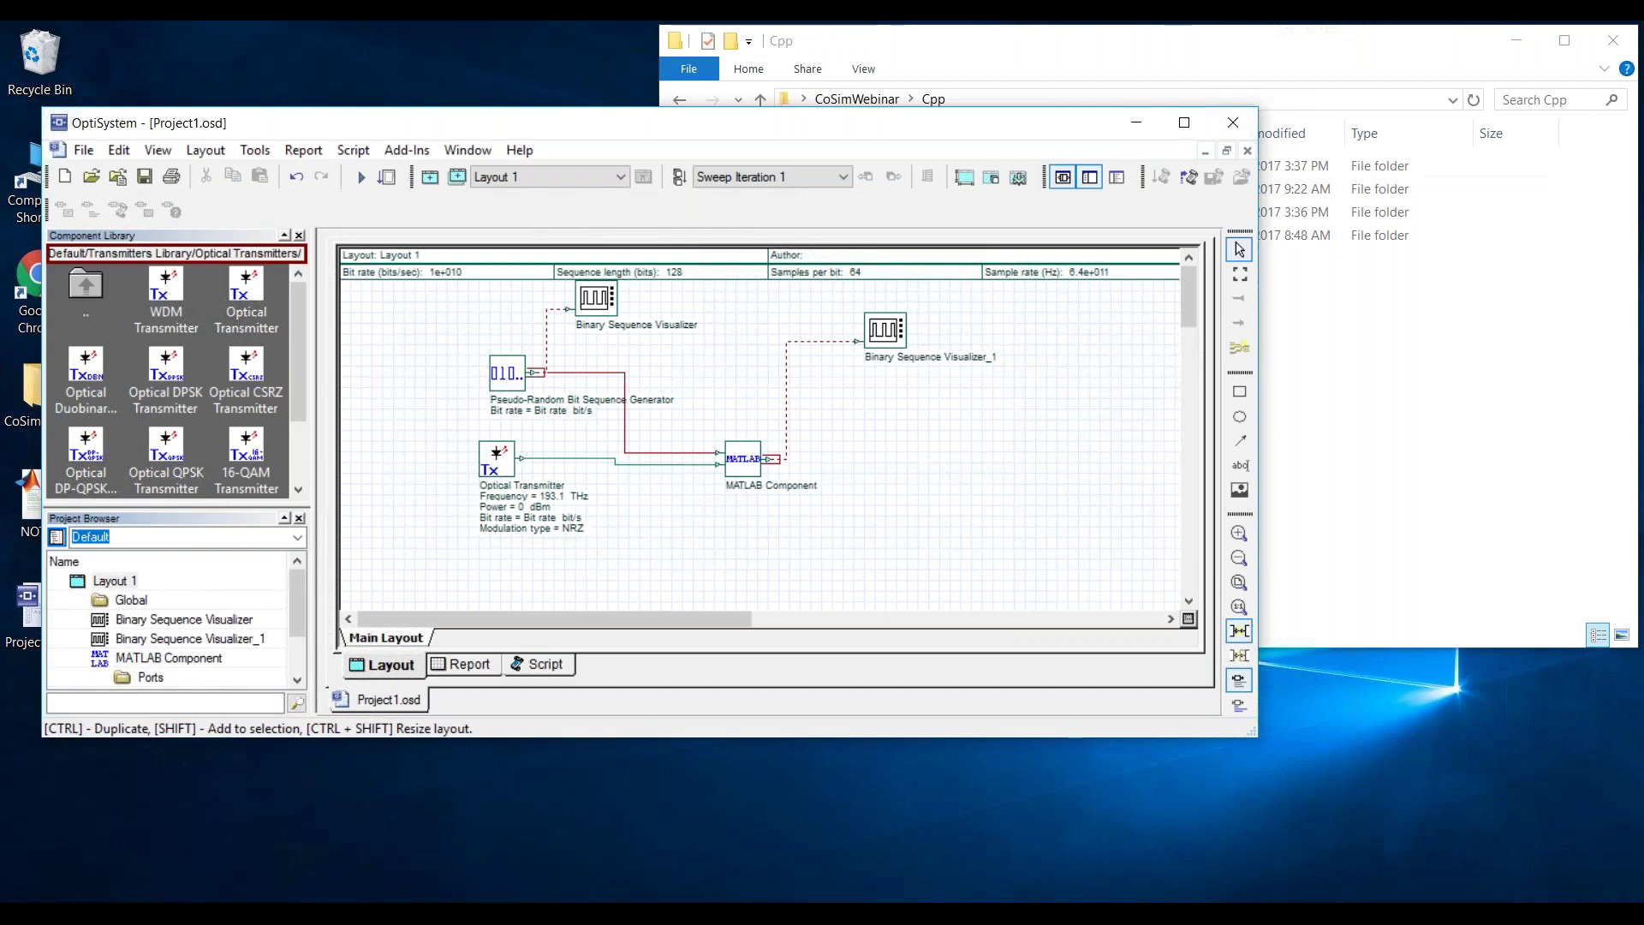
# - Toggle the Load Matlab option in the MATLAB Component's properties and accept the settings
pyautogui.doubleClick(742, 458)
pyautogui.moveTo(685, 174); pyautogui.dragTo(730, 233)
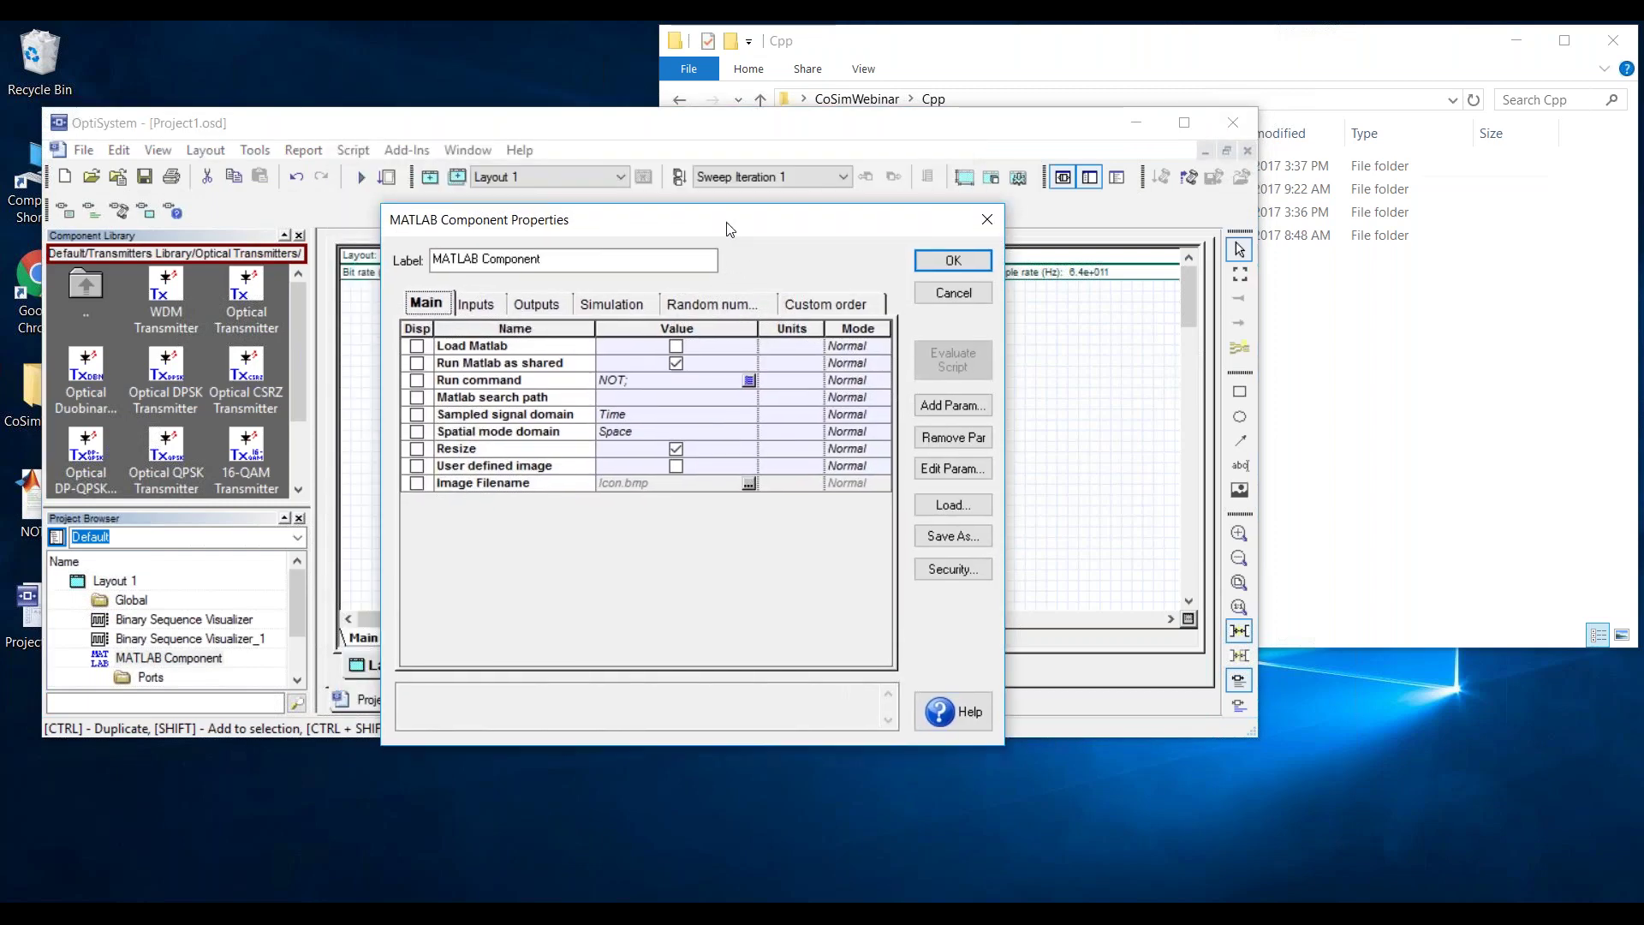
pyautogui.click(678, 352)
pyautogui.click(678, 352)
pyautogui.click(951, 276)
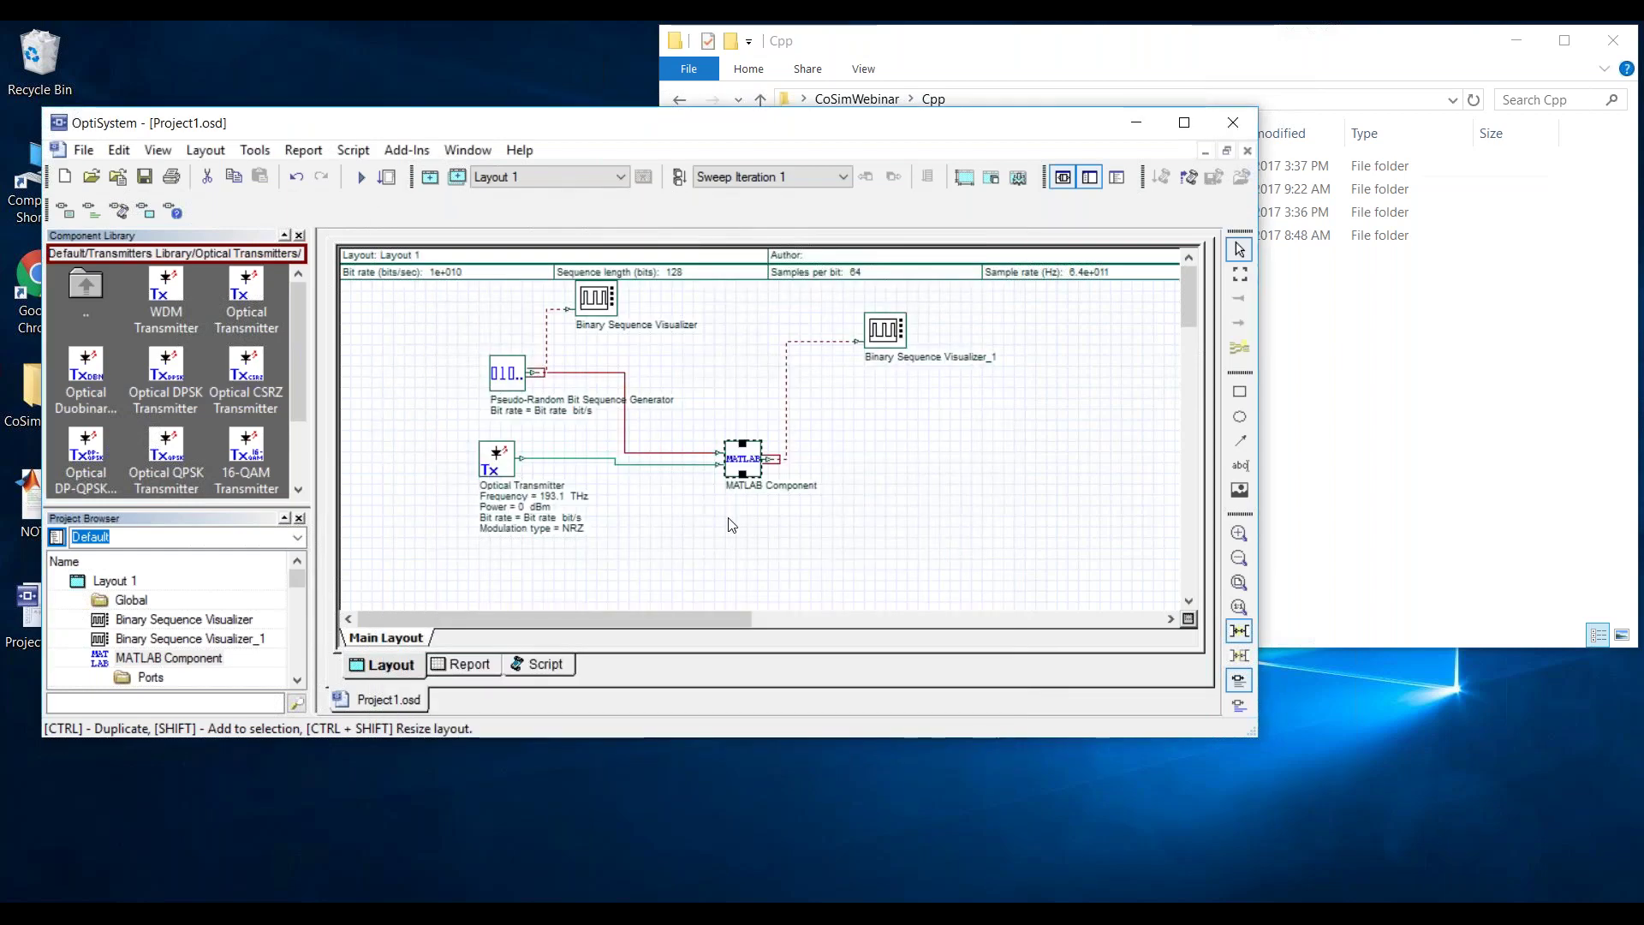
# - Run the layout calculation and display MATLAB's variables with the workspace command
pyautogui.click(360, 178)
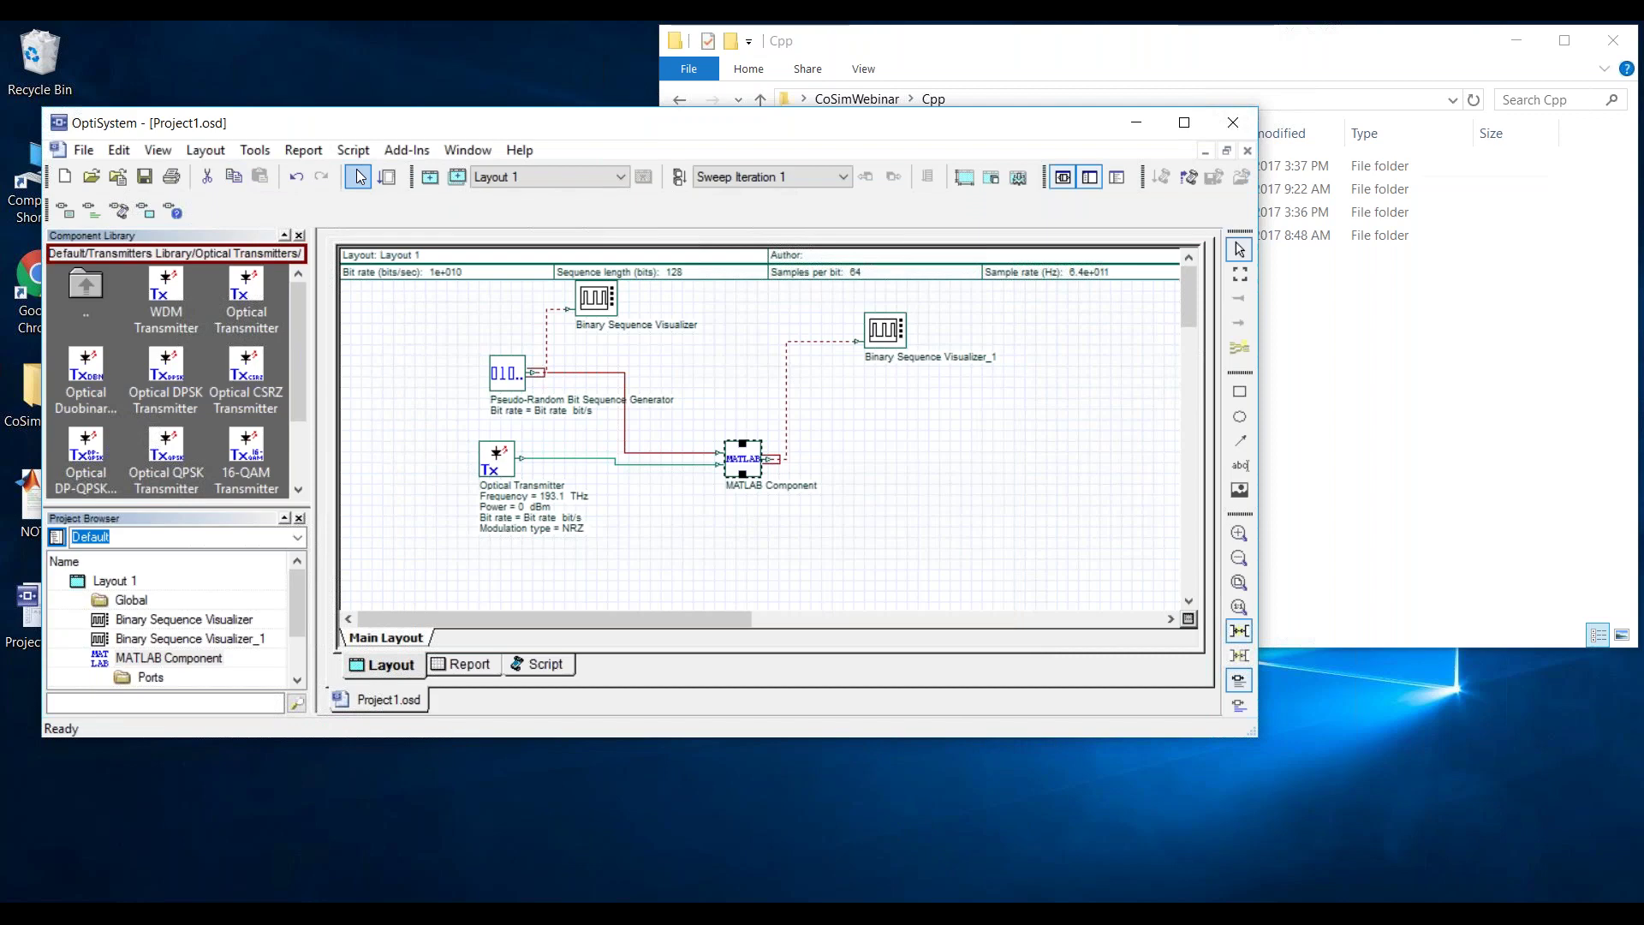
pyautogui.click(1115, 236)
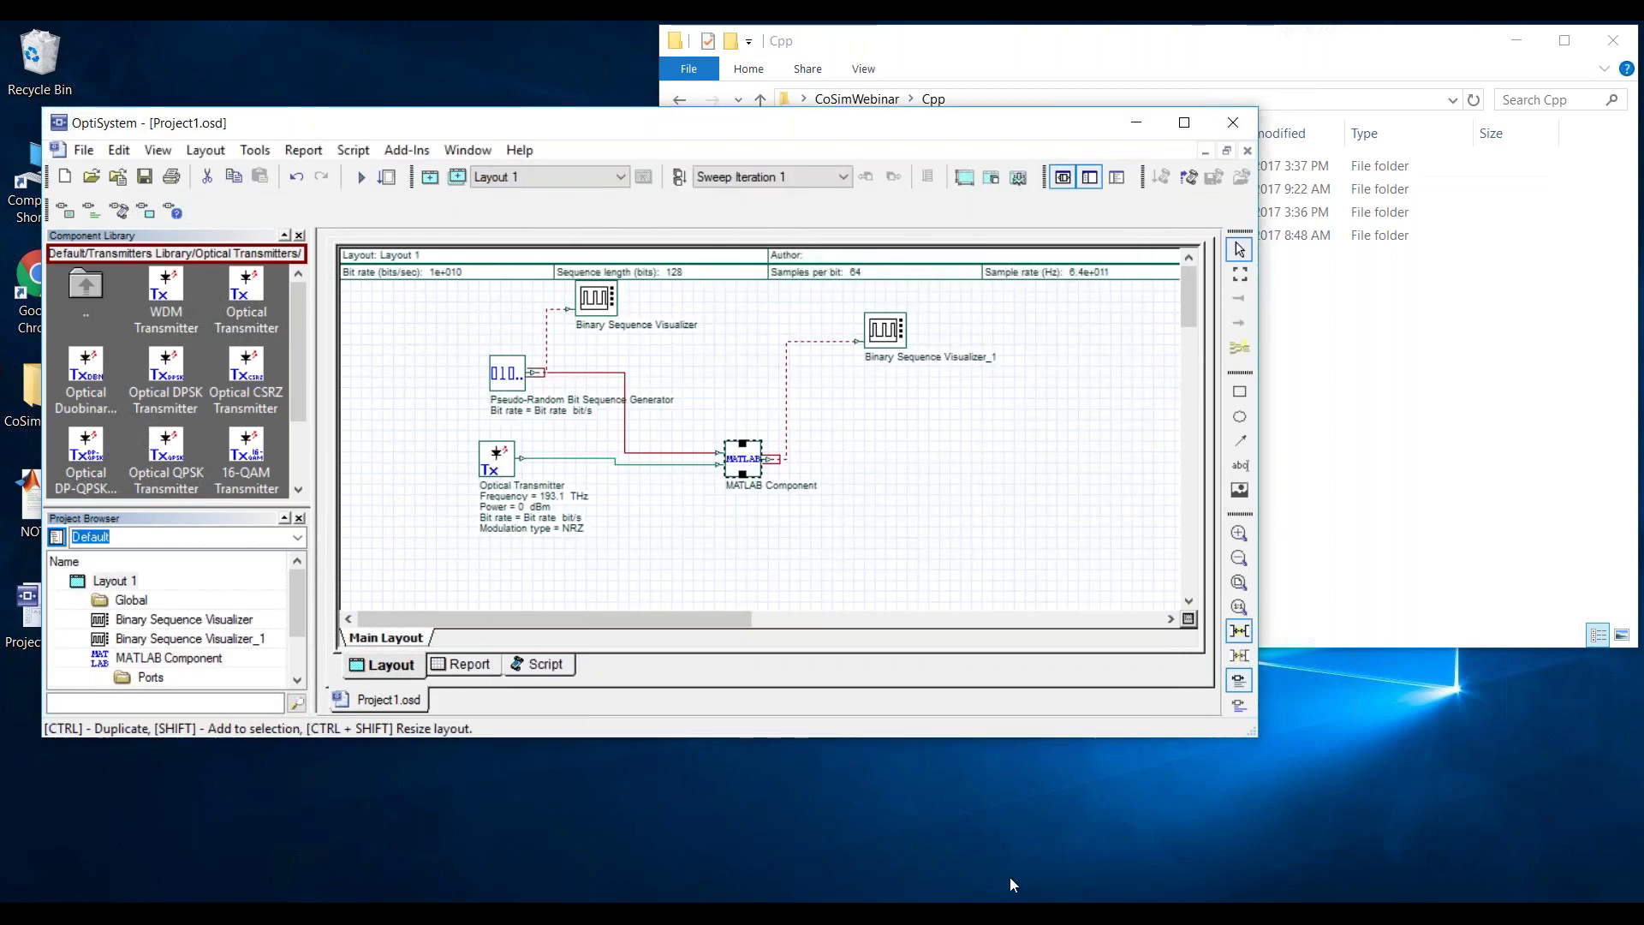
pyautogui.write('w')
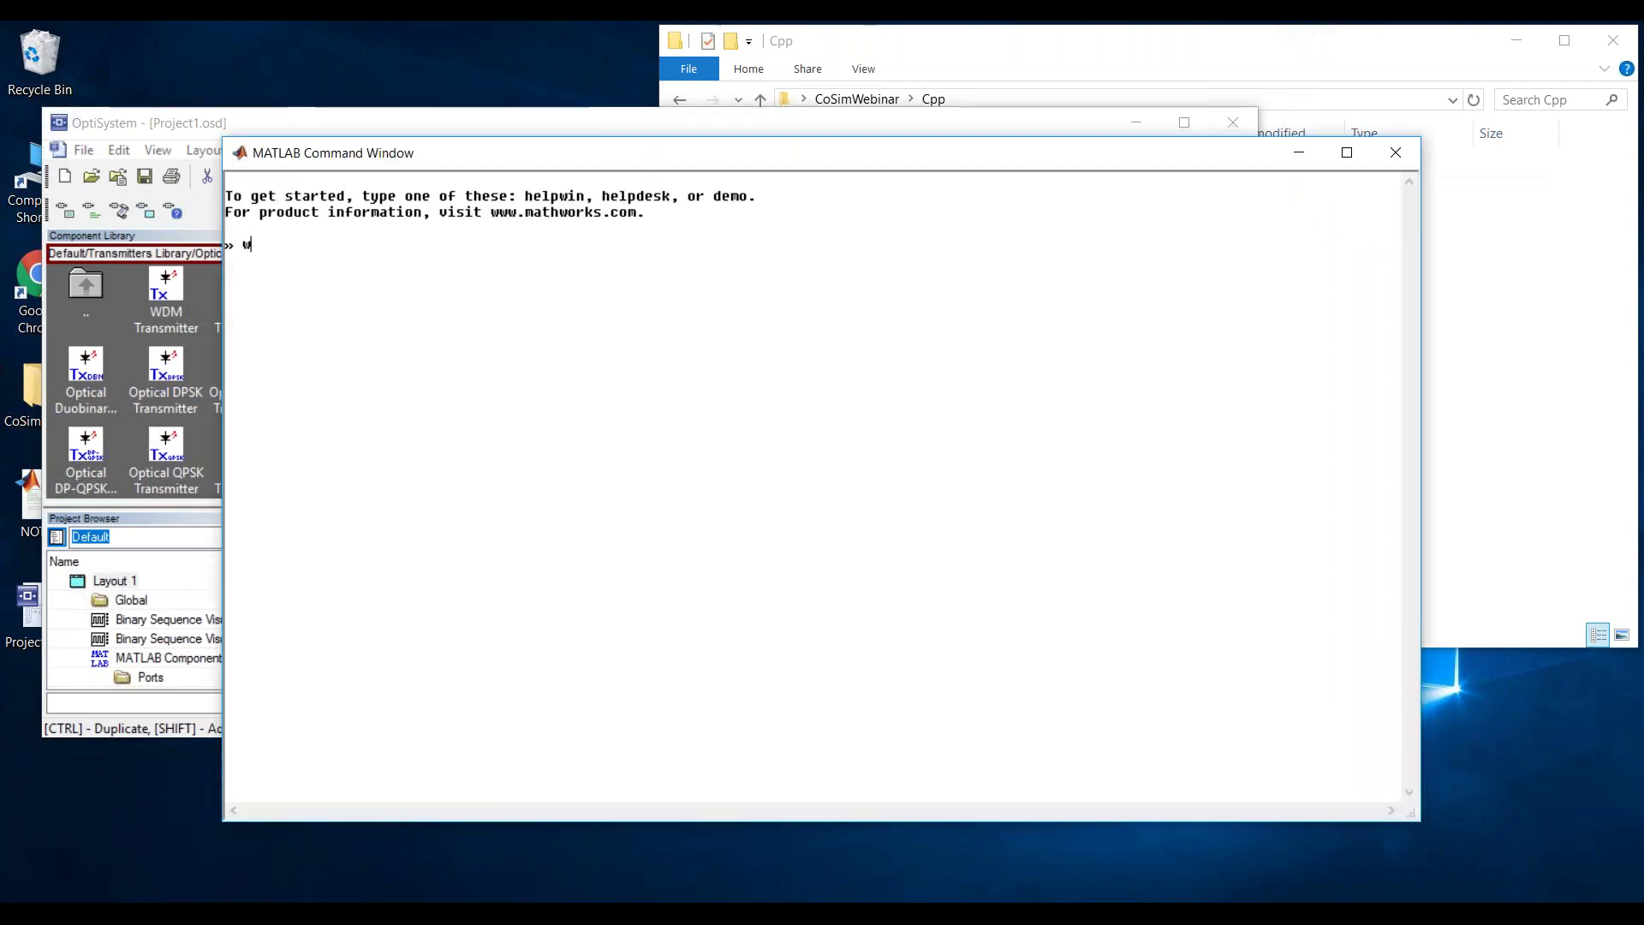
pyautogui.write('orkspace')
pyautogui.press('Return')
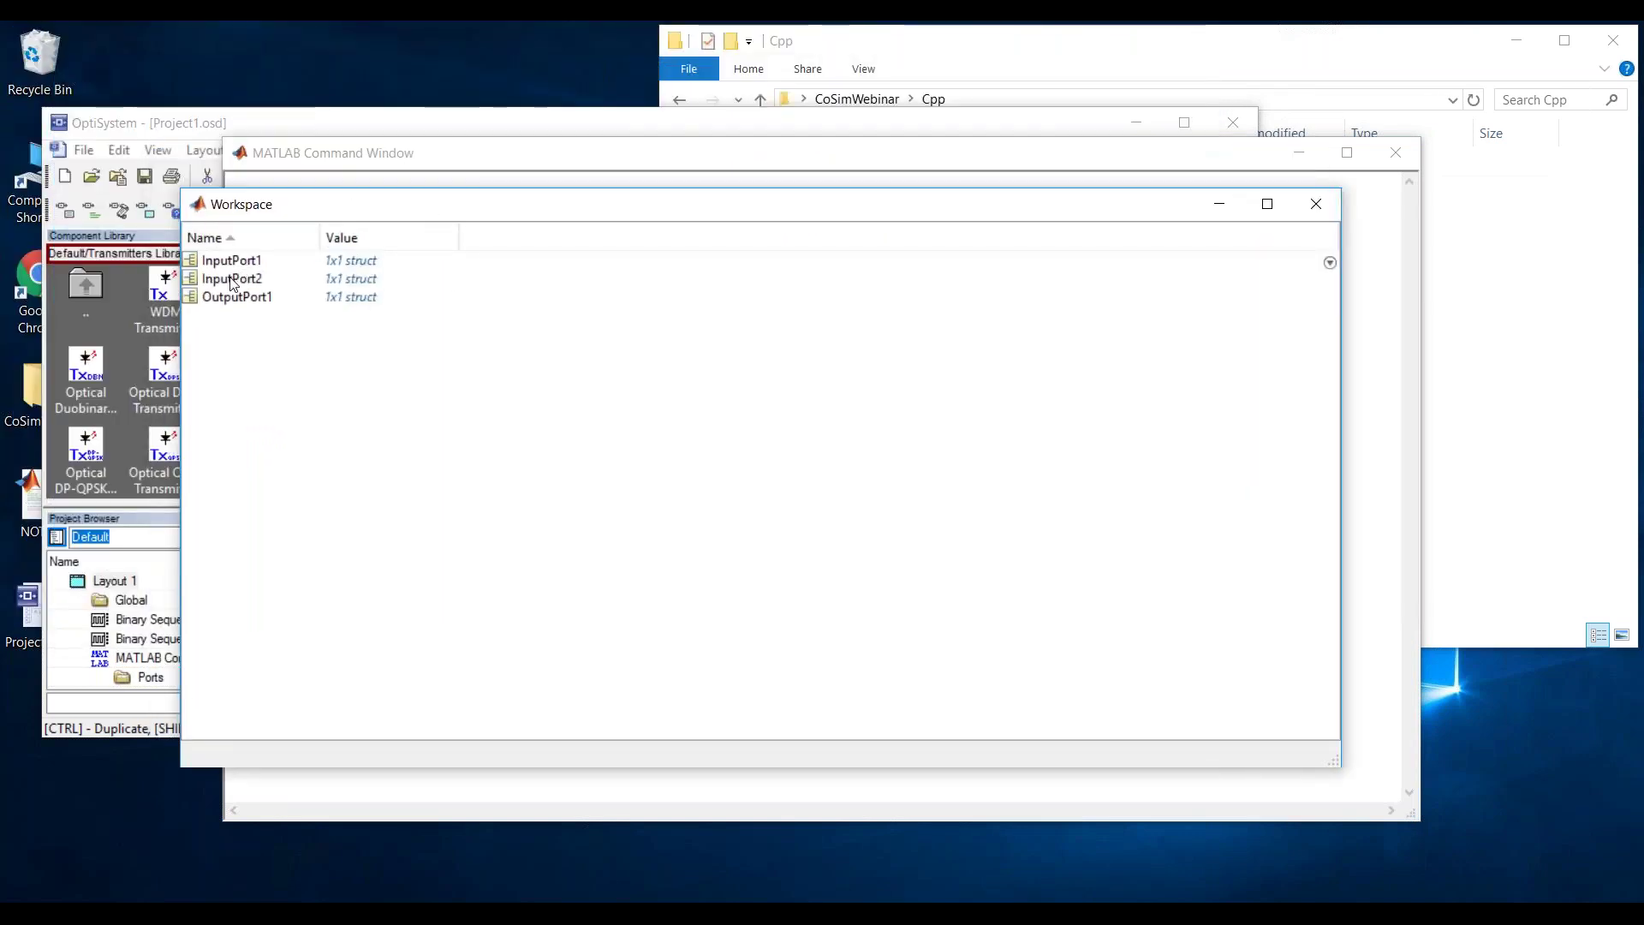
# - Open the InputPort2 structure in MATLAB and examine its fields, including Channels
pyautogui.click(215, 280)
pyautogui.doubleClick(214, 278)
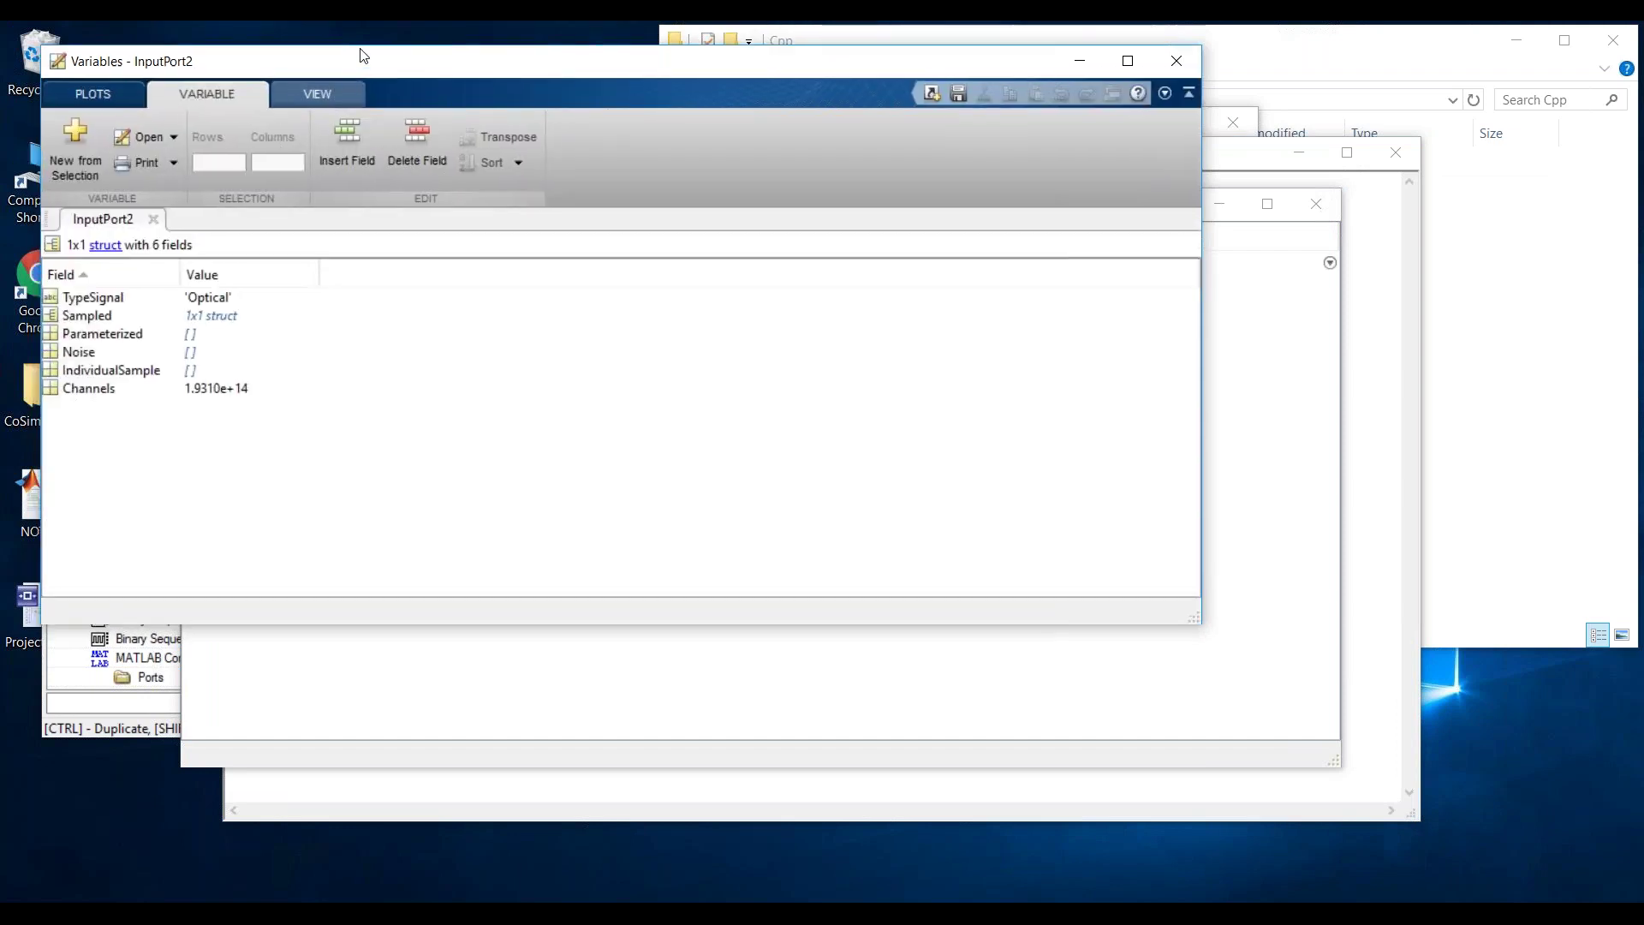
pyautogui.moveTo(362, 56); pyautogui.dragTo(377, 39)
pyautogui.moveTo(372, 625); pyautogui.dragTo(363, 723)
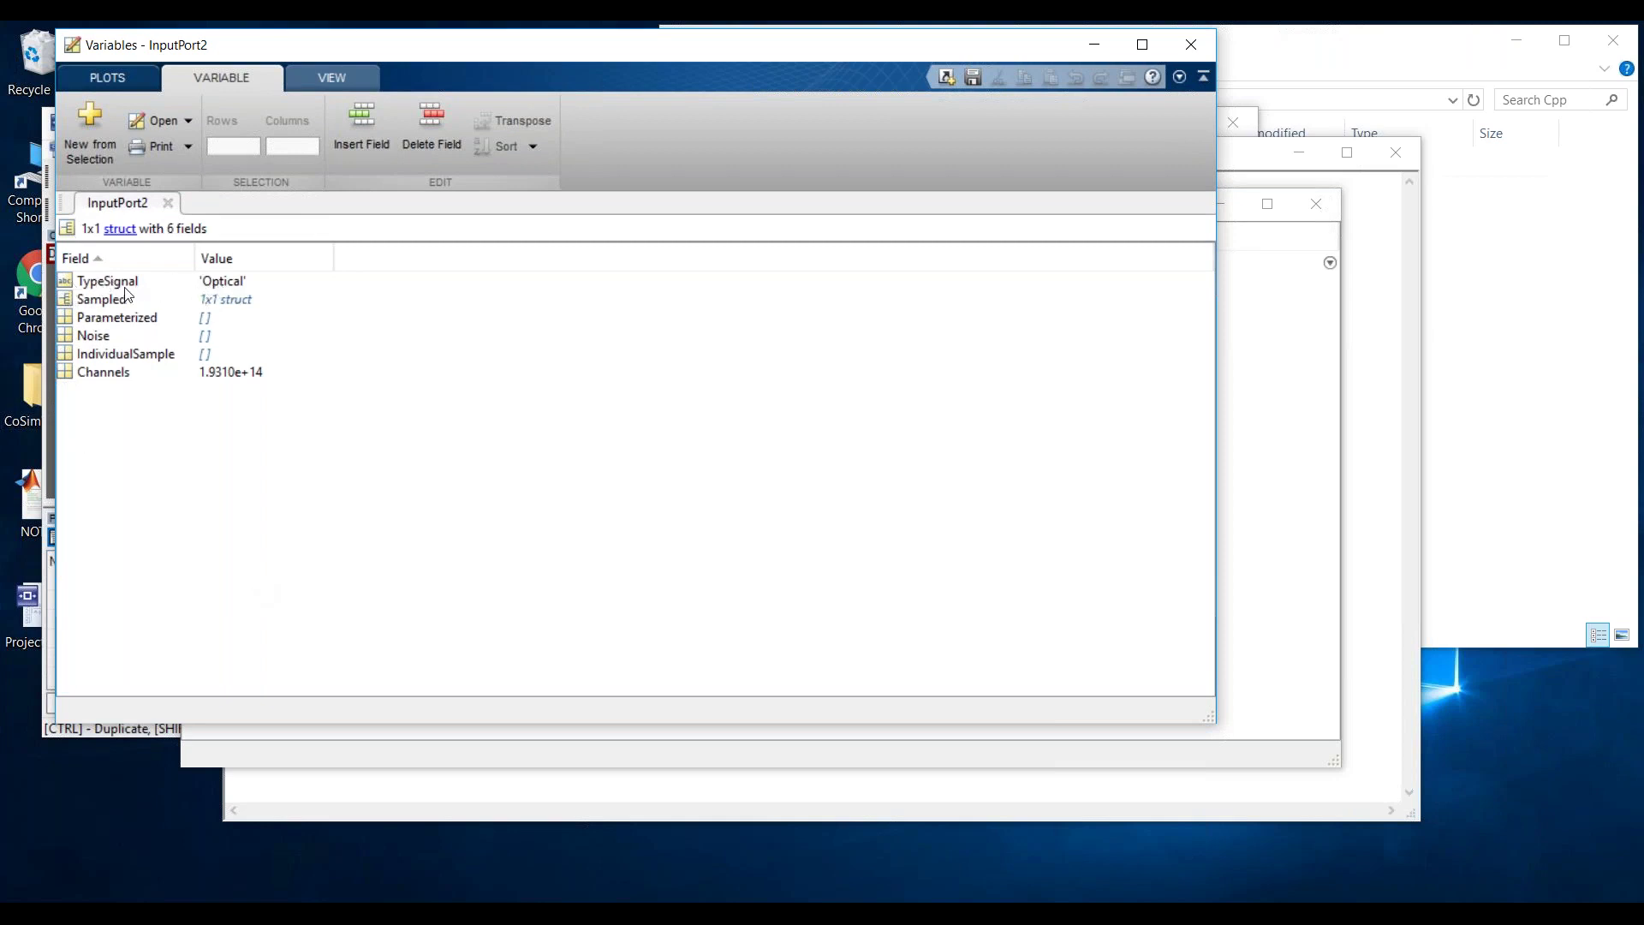
pyautogui.click(120, 372)
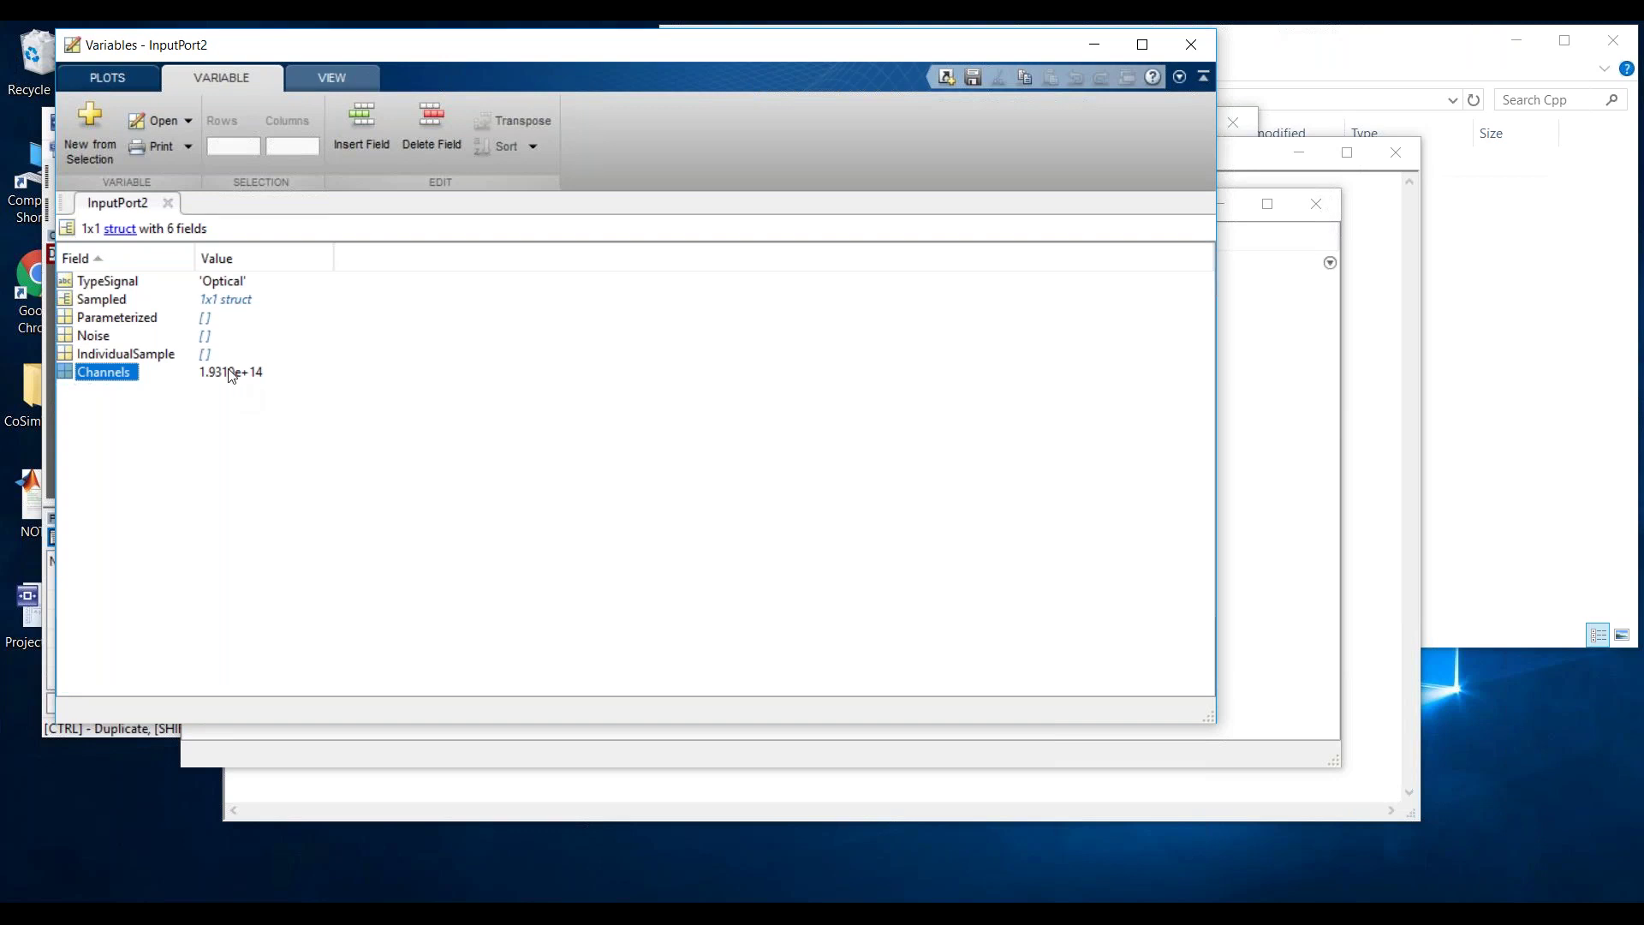
# - Inspect the Time and Signal arrays inside InputPort2's Sampled structure
pyautogui.doubleClick(95, 301)
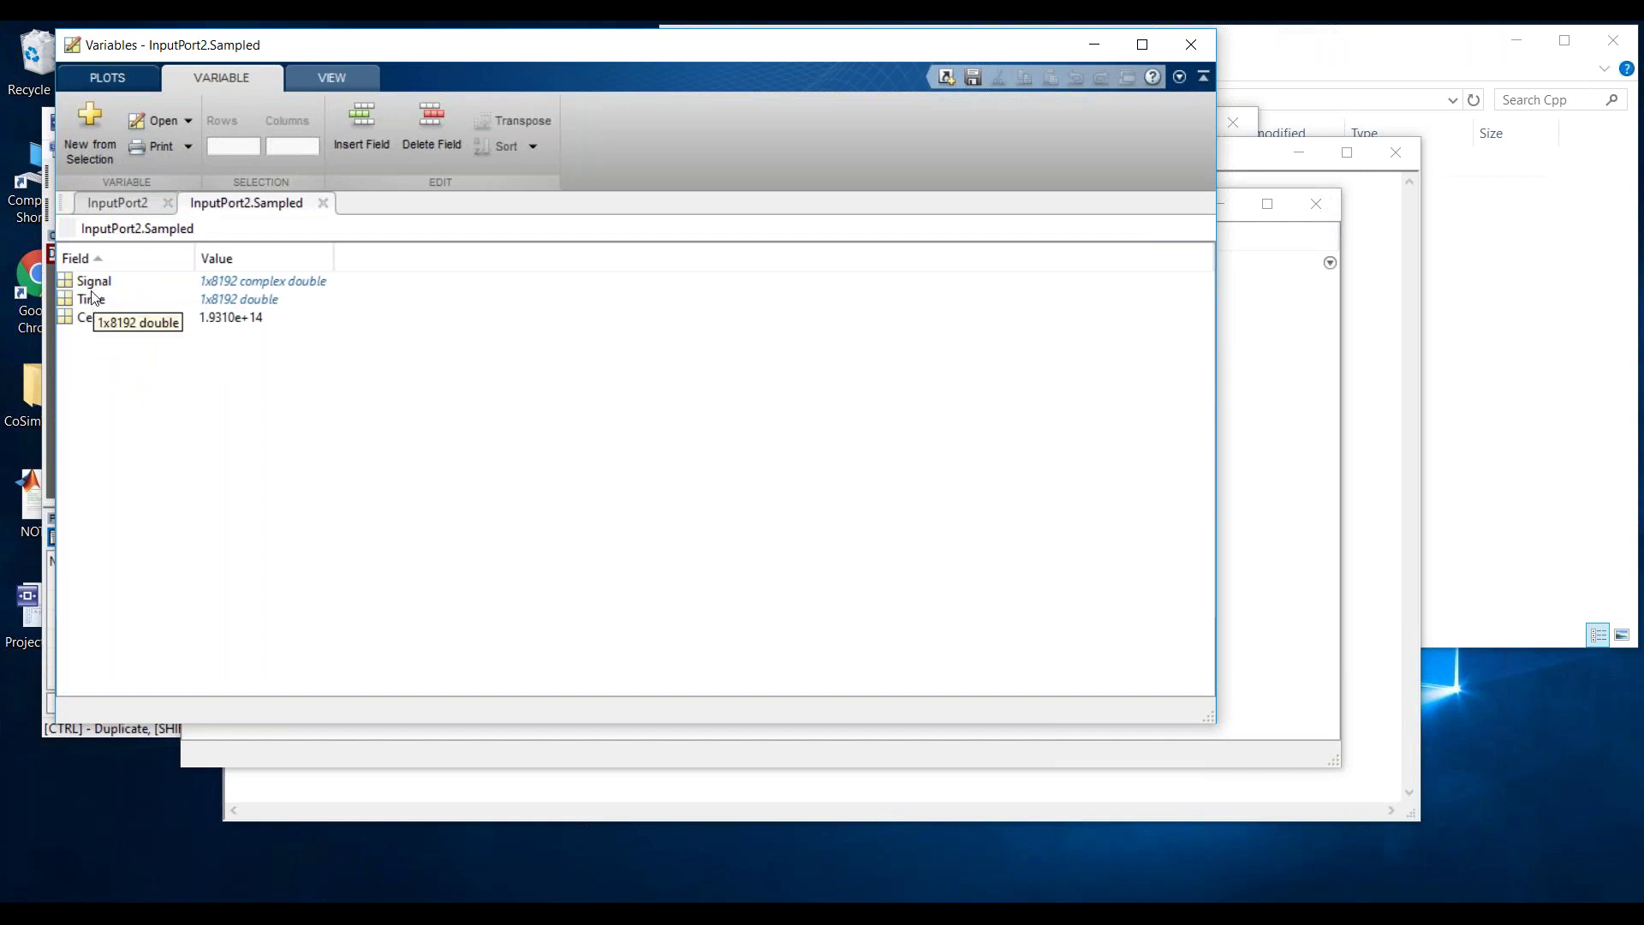
pyautogui.doubleClick(92, 299)
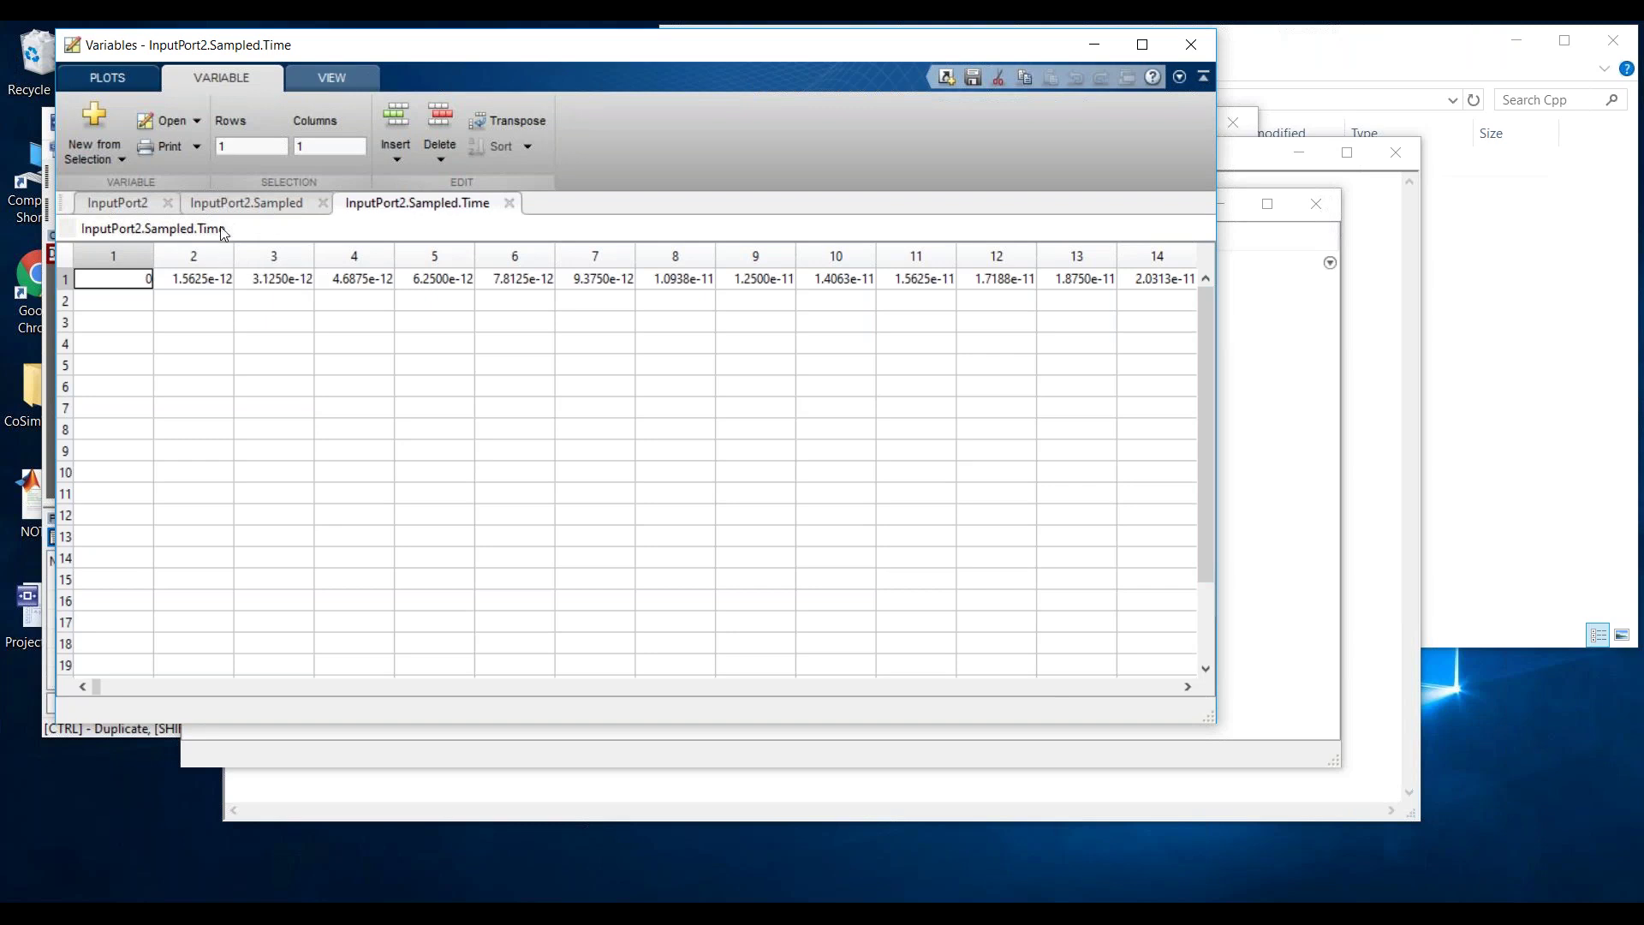
pyautogui.click(235, 203)
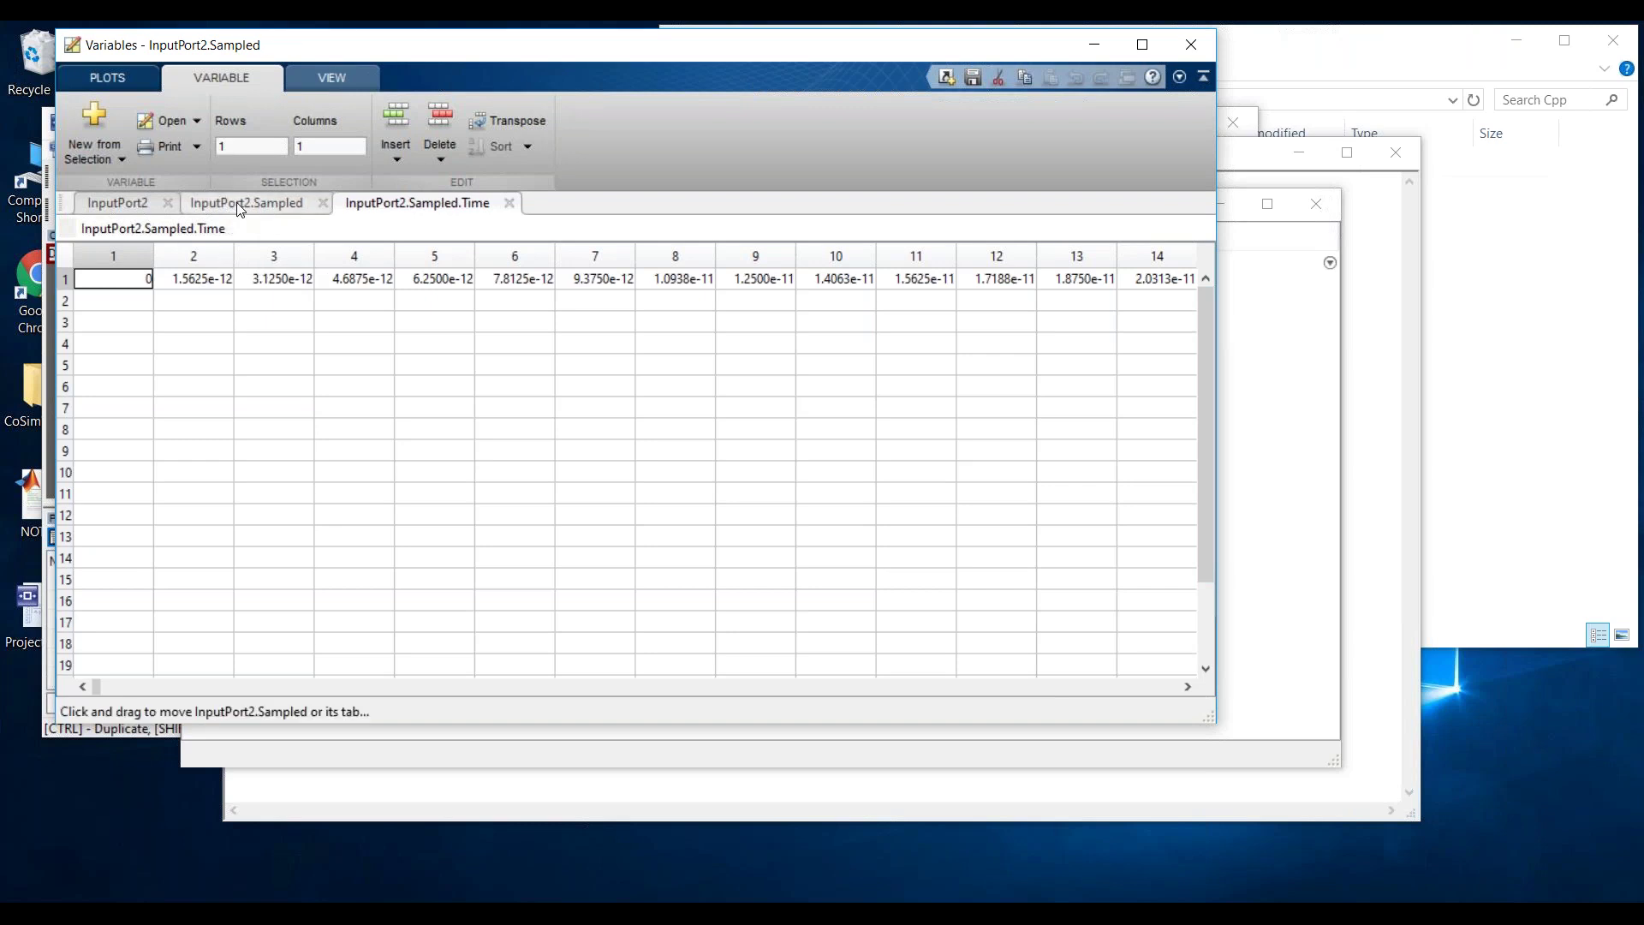
pyautogui.doubleClick(100, 285)
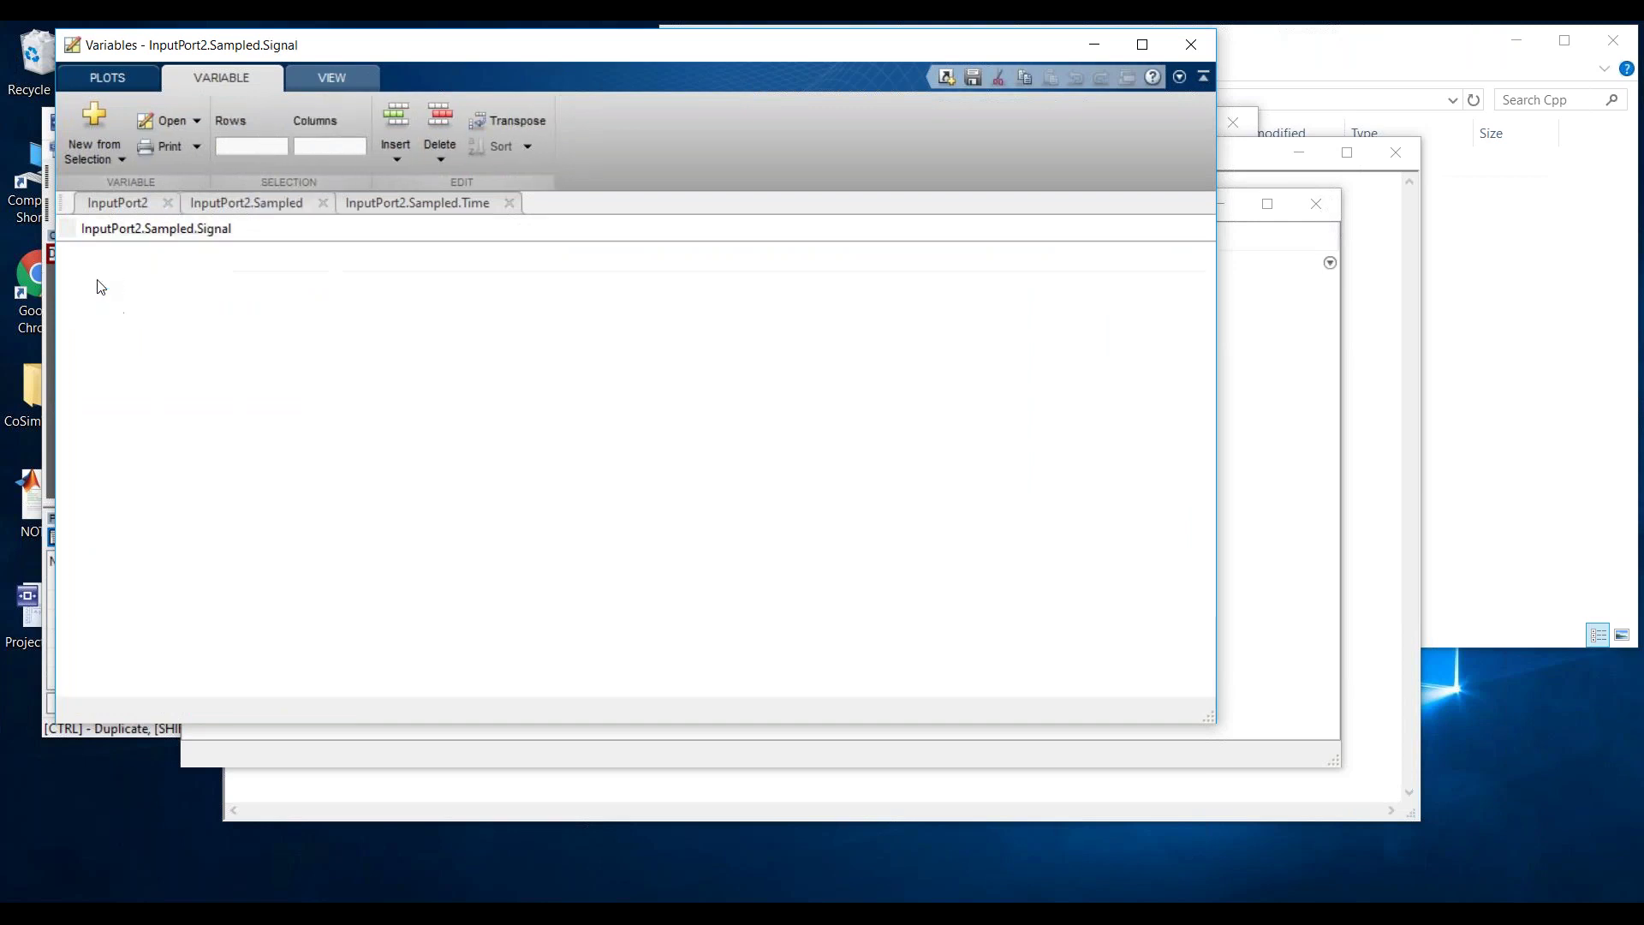
pyautogui.click(160, 251)
pyautogui.moveTo(161, 251); pyautogui.dragTo(242, 250)
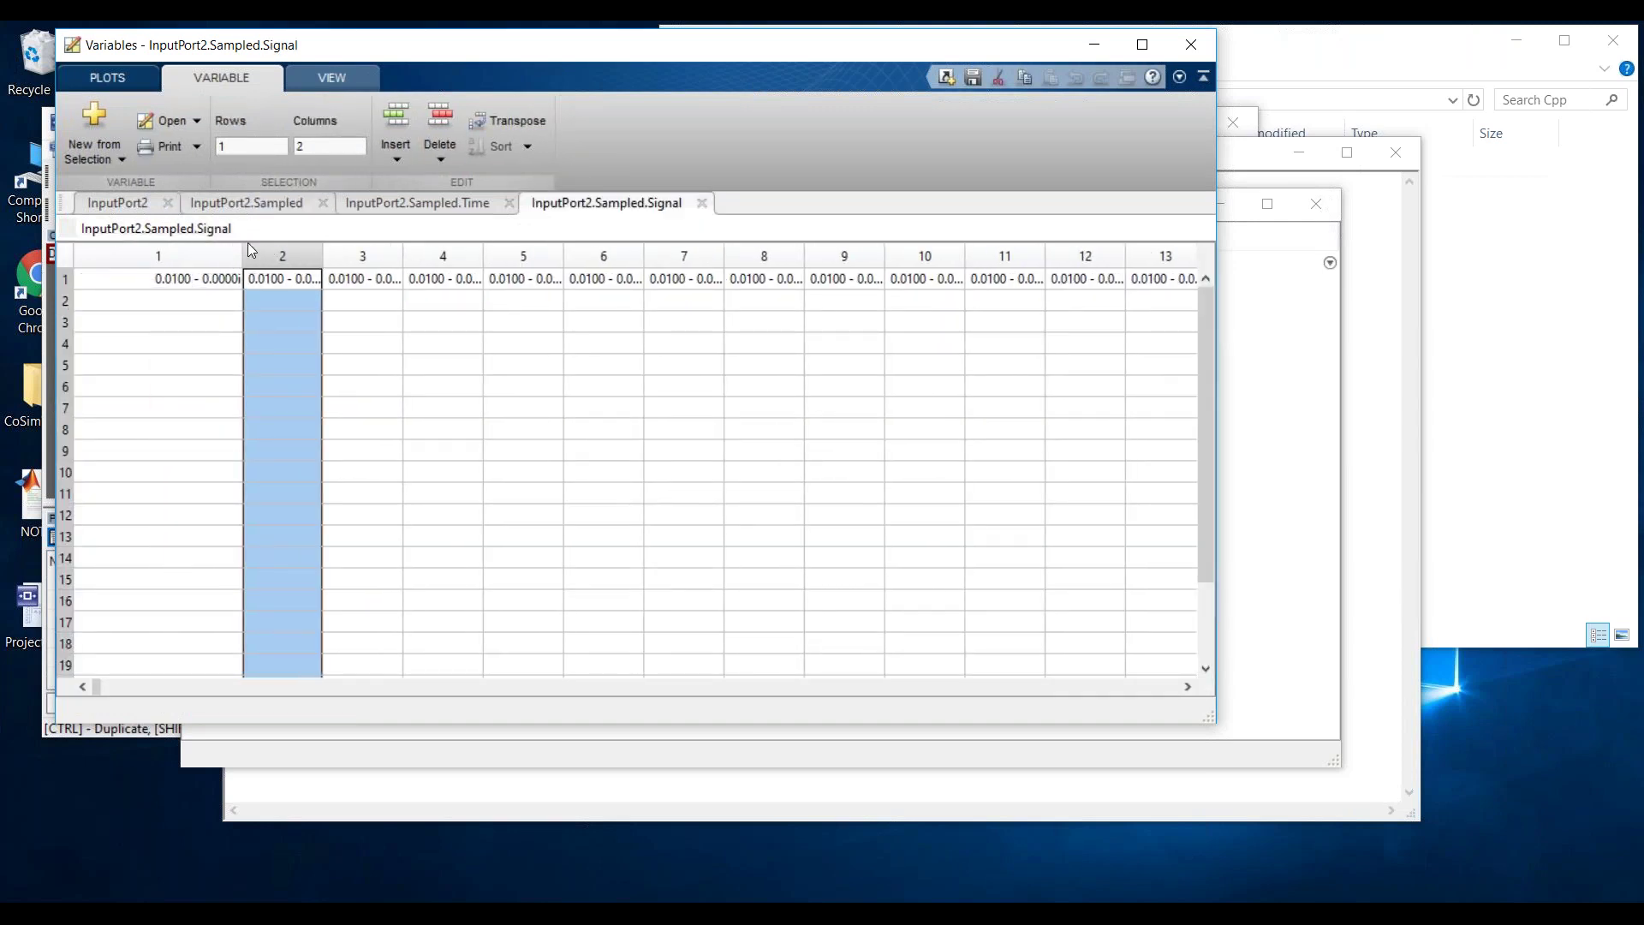
pyautogui.click(368, 203)
pyautogui.click(272, 204)
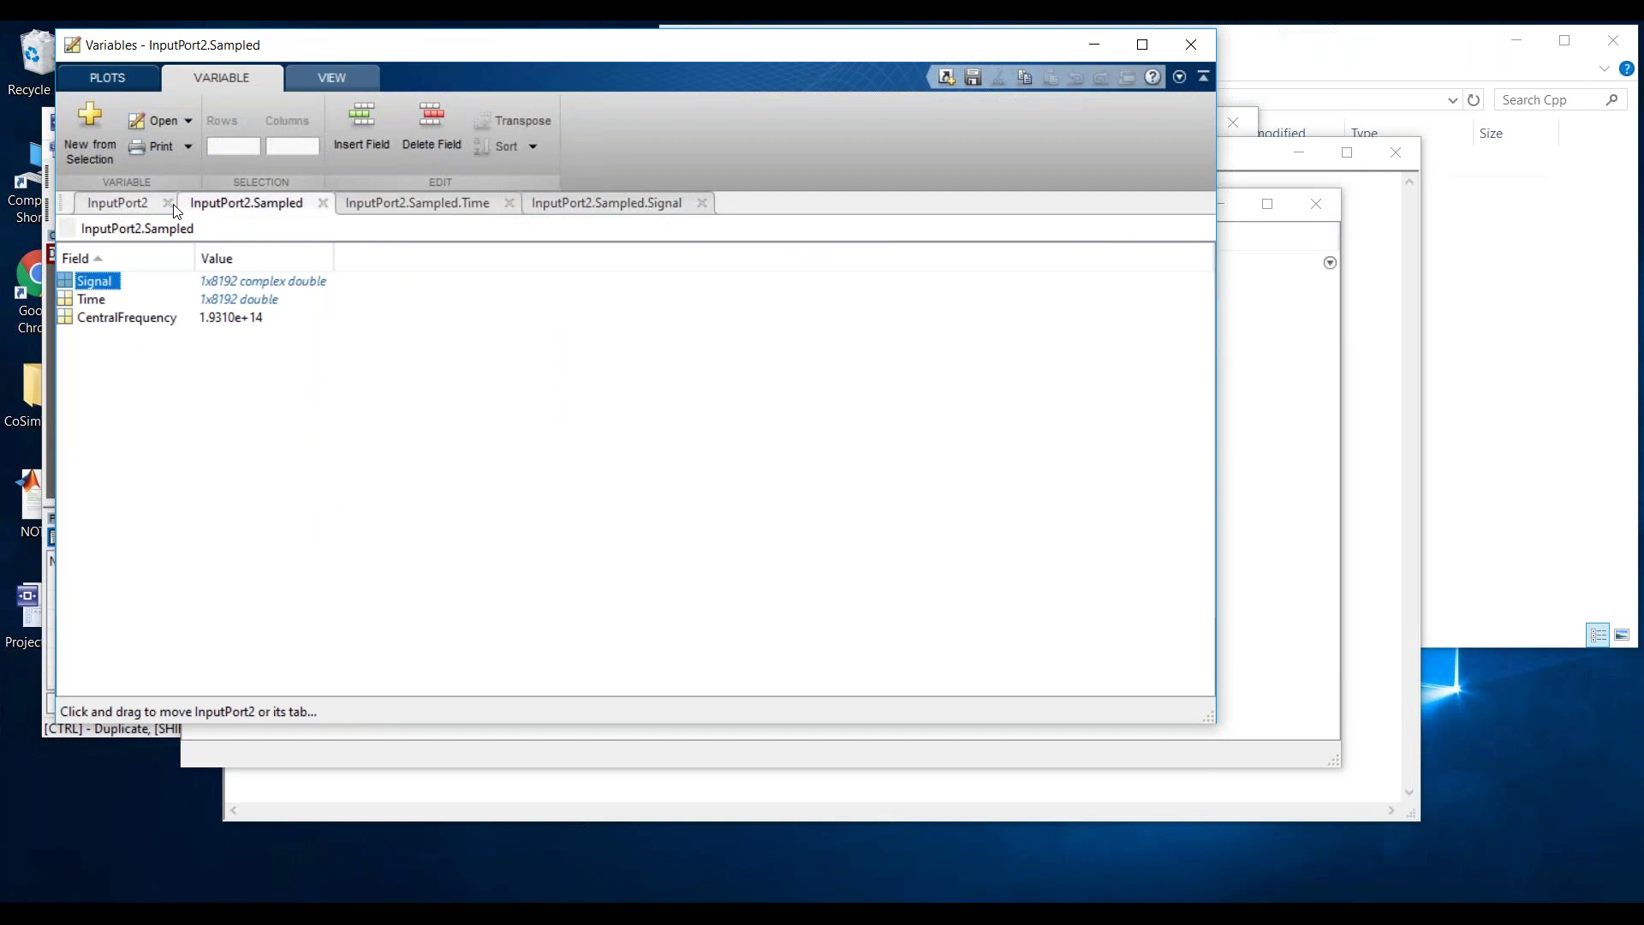
# - Return to the InputPort2 structure and examine its Noise and Parameterized fields
pyautogui.click(101, 205)
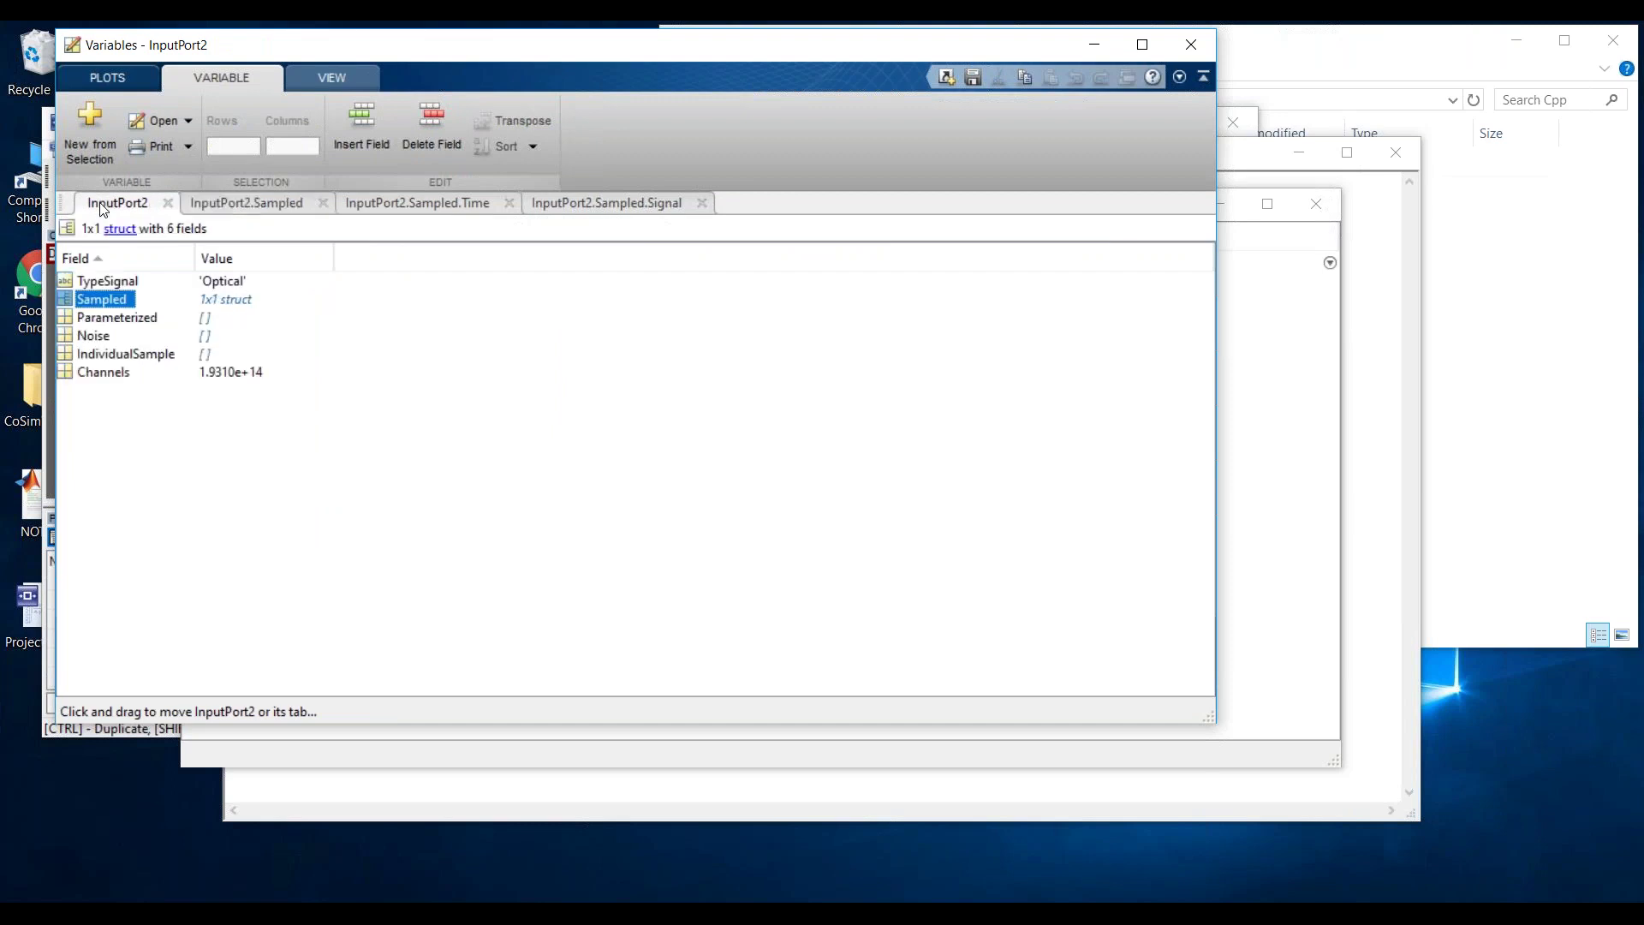
pyautogui.click(101, 336)
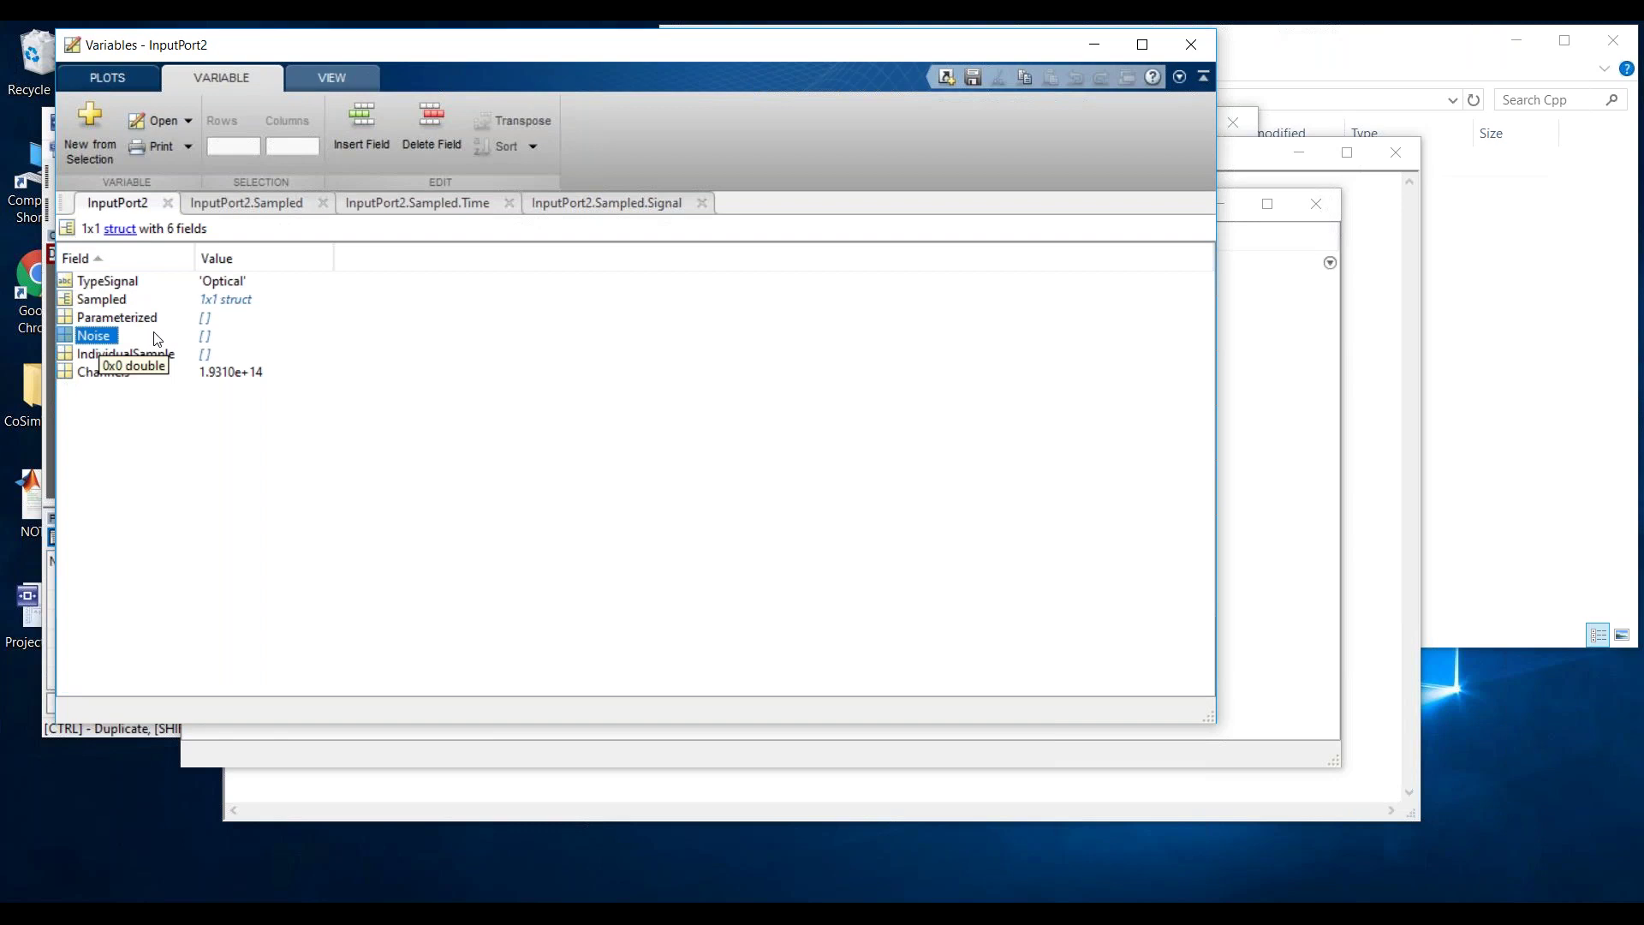
pyautogui.click(160, 317)
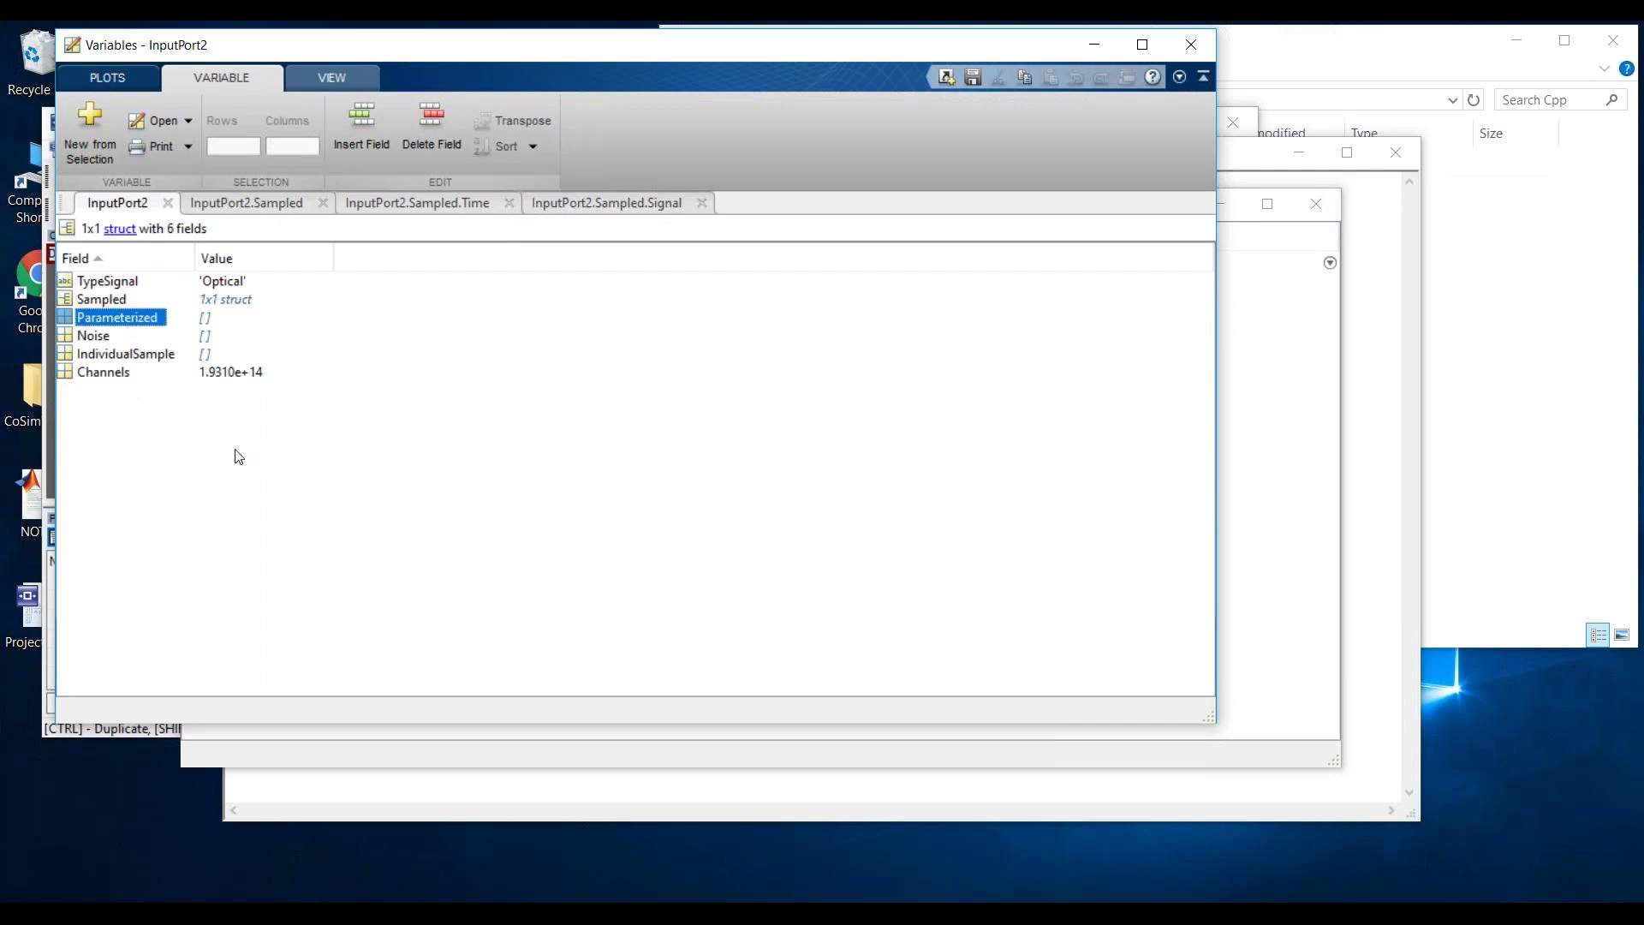
# - Close MATLAB's variable editor, Workspace and Command Window
pyautogui.moveTo(305, 54); pyautogui.dragTo(340, 257)
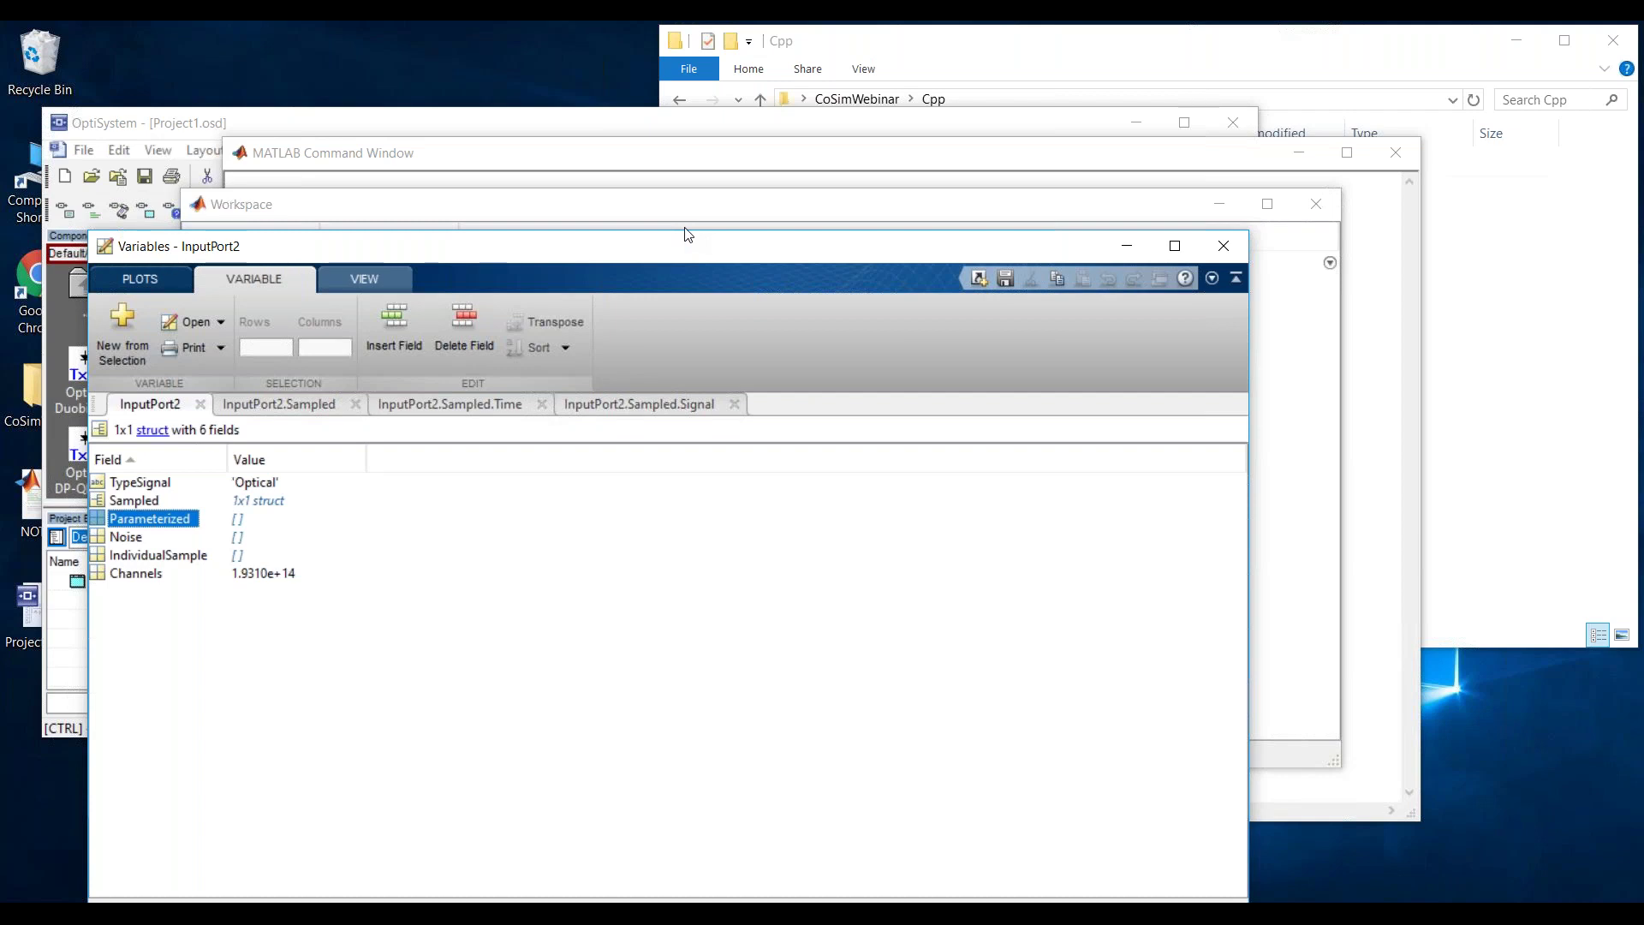
pyautogui.moveTo(722, 231); pyautogui.dragTo(736, 353)
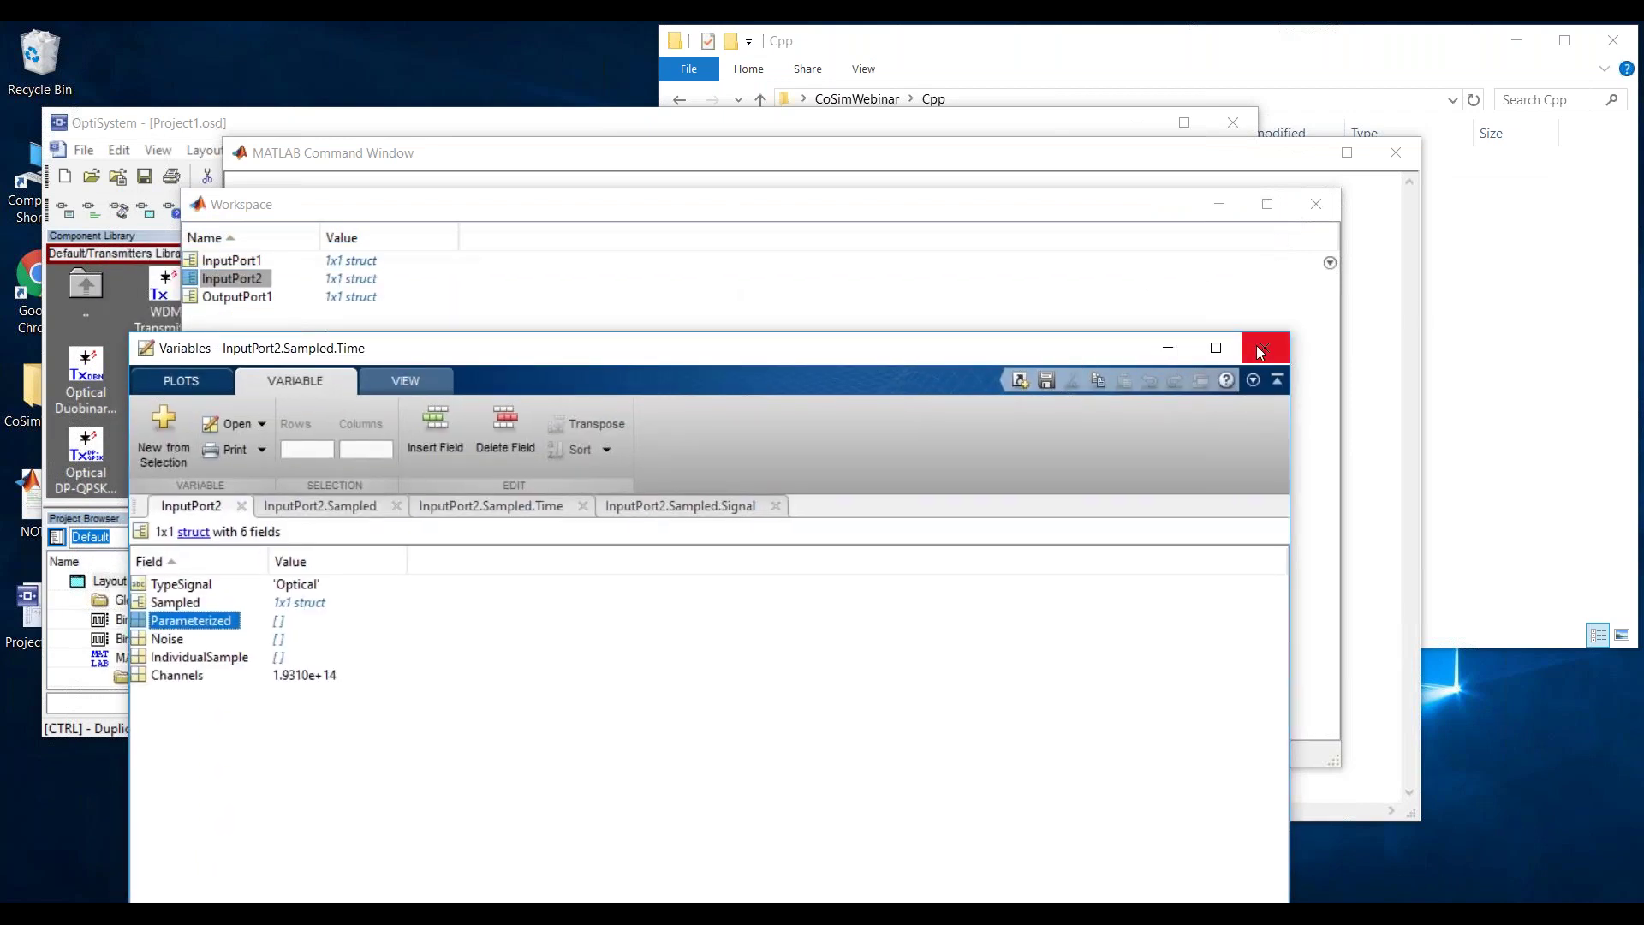
pyautogui.click(1264, 346)
pyautogui.moveTo(719, 202); pyautogui.dragTo(600, 284)
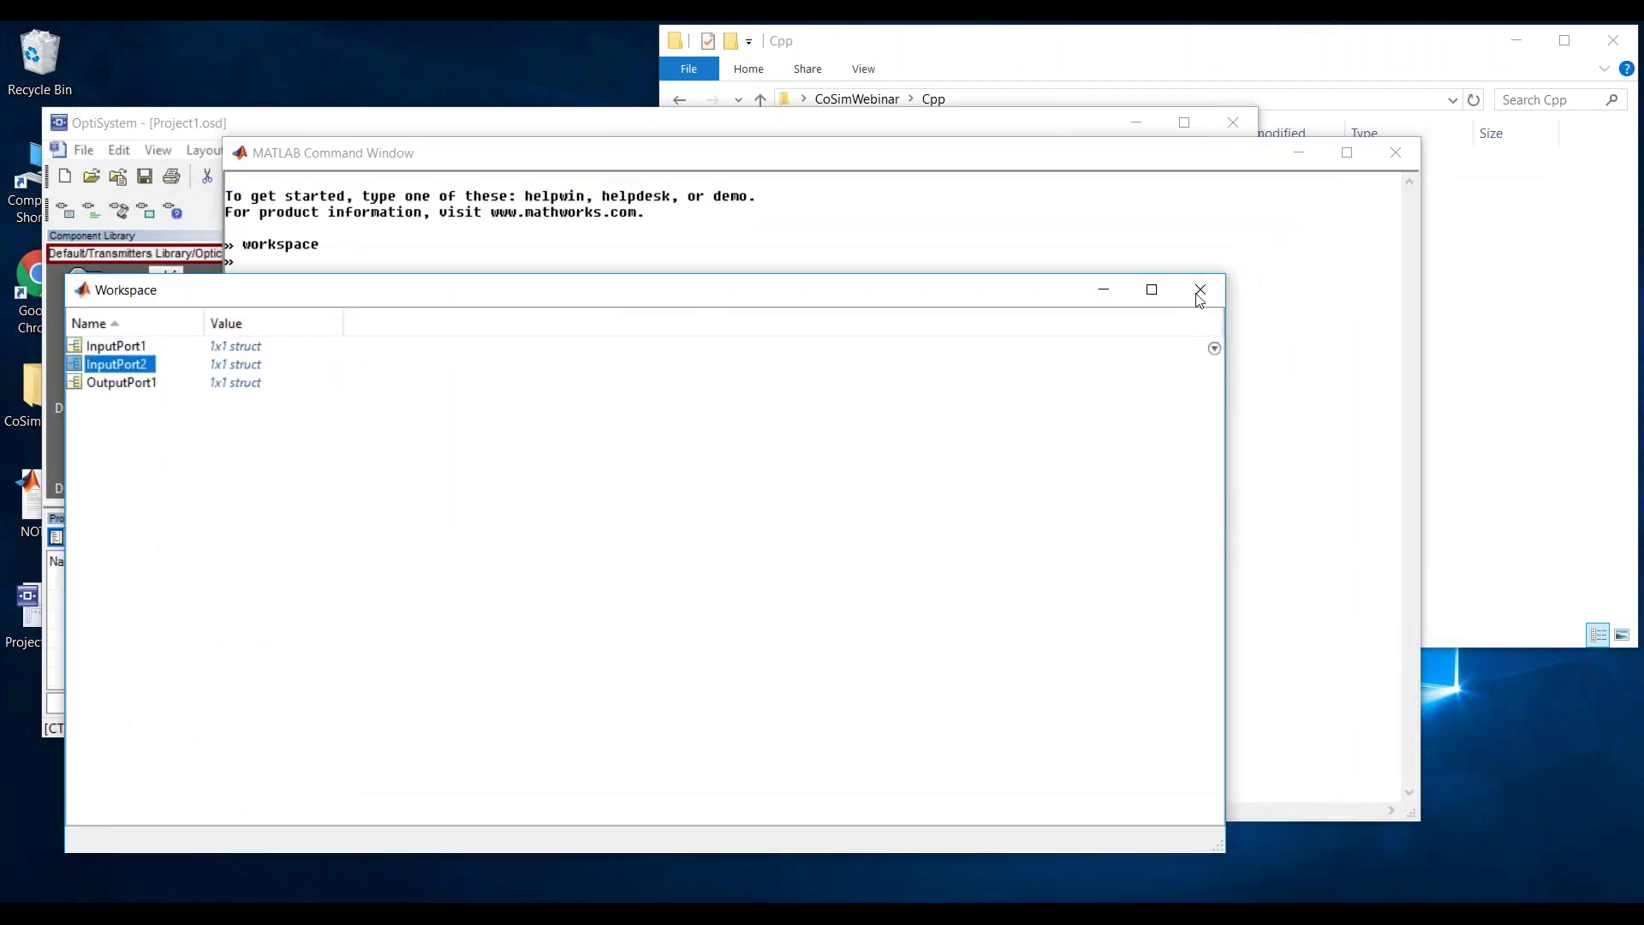
pyautogui.click(1197, 287)
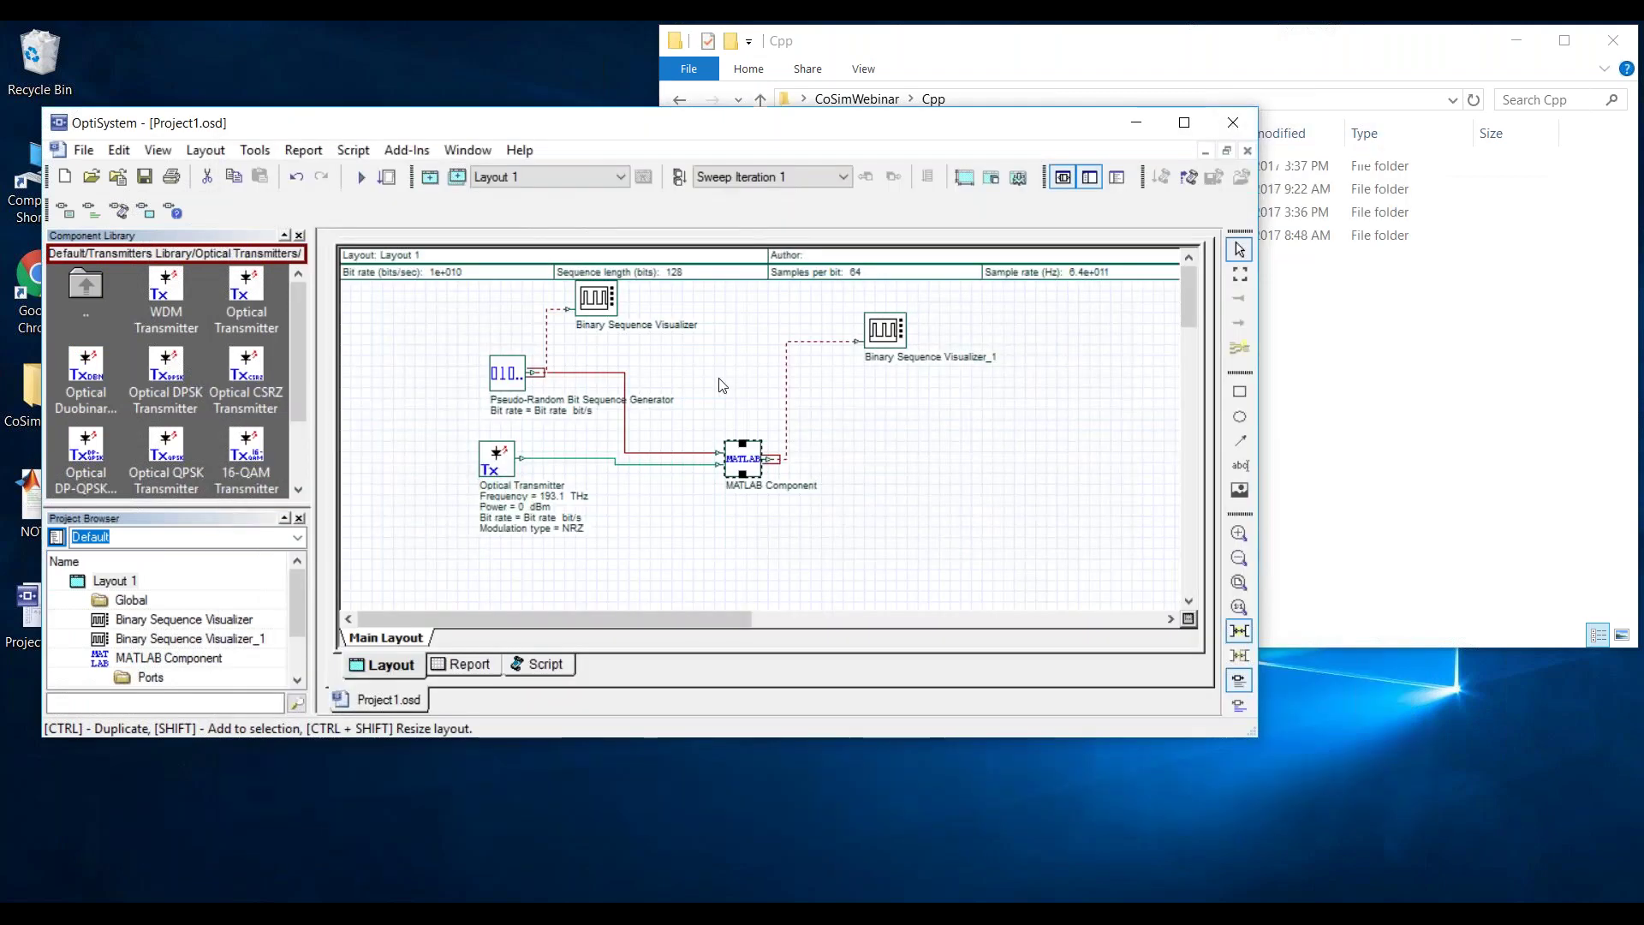
pyautogui.click(1395, 153)
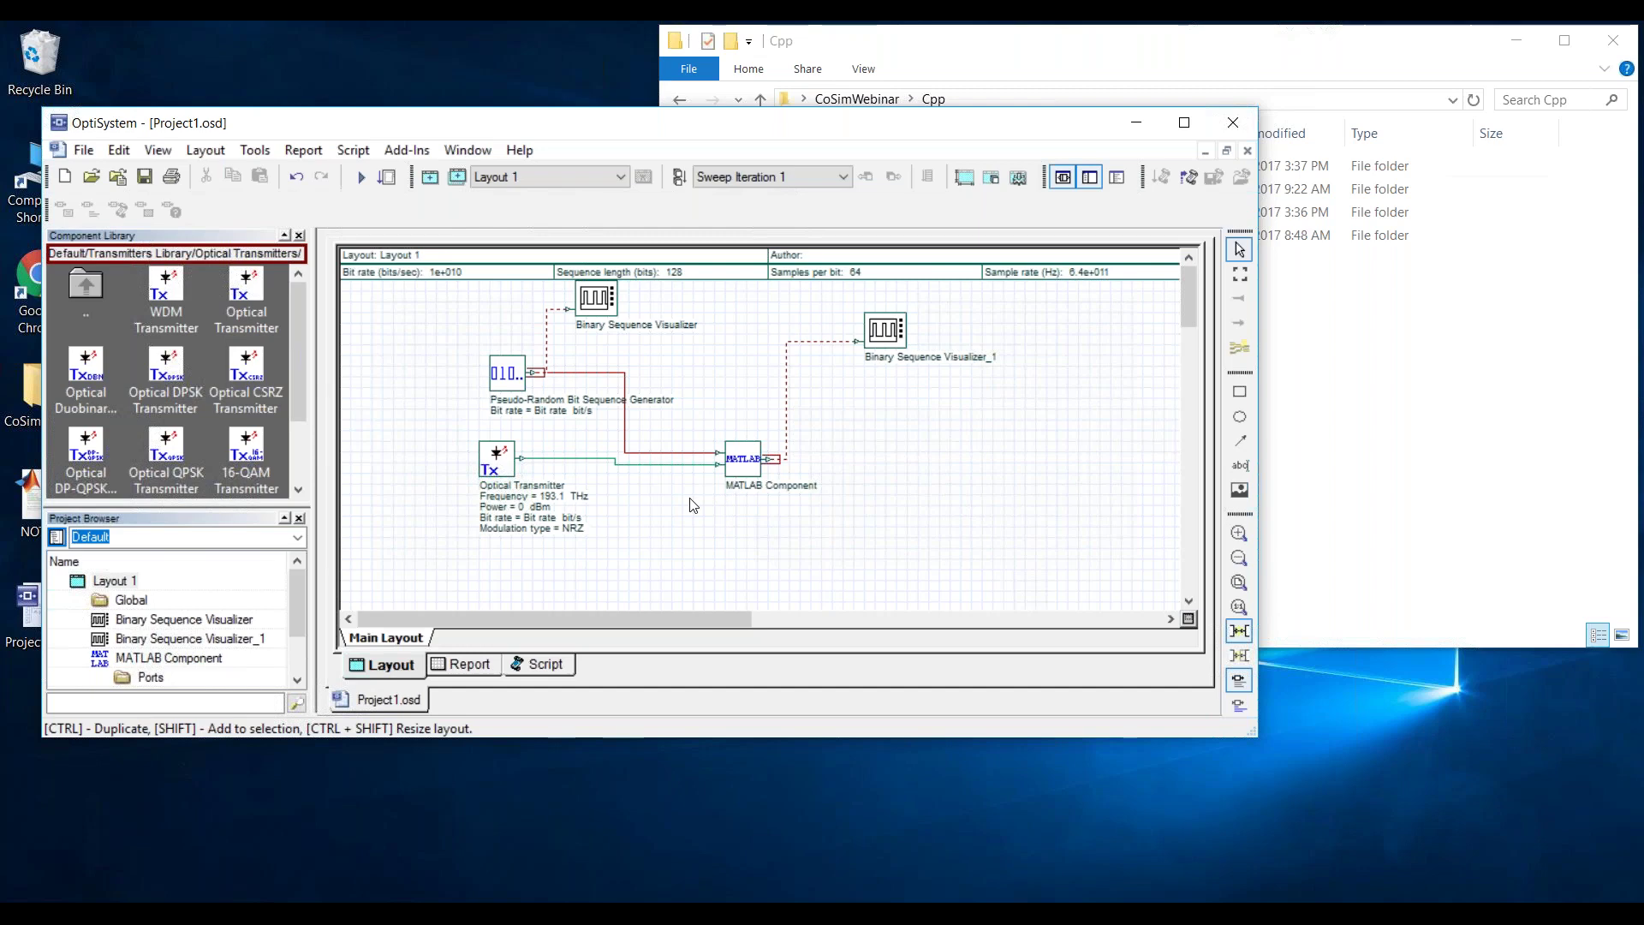
# - Add a floating-point parameter named temp to the MATLAB Component's Main category with a current value of 5
pyautogui.moveTo(445, 131); pyautogui.dragTo(572, 100)
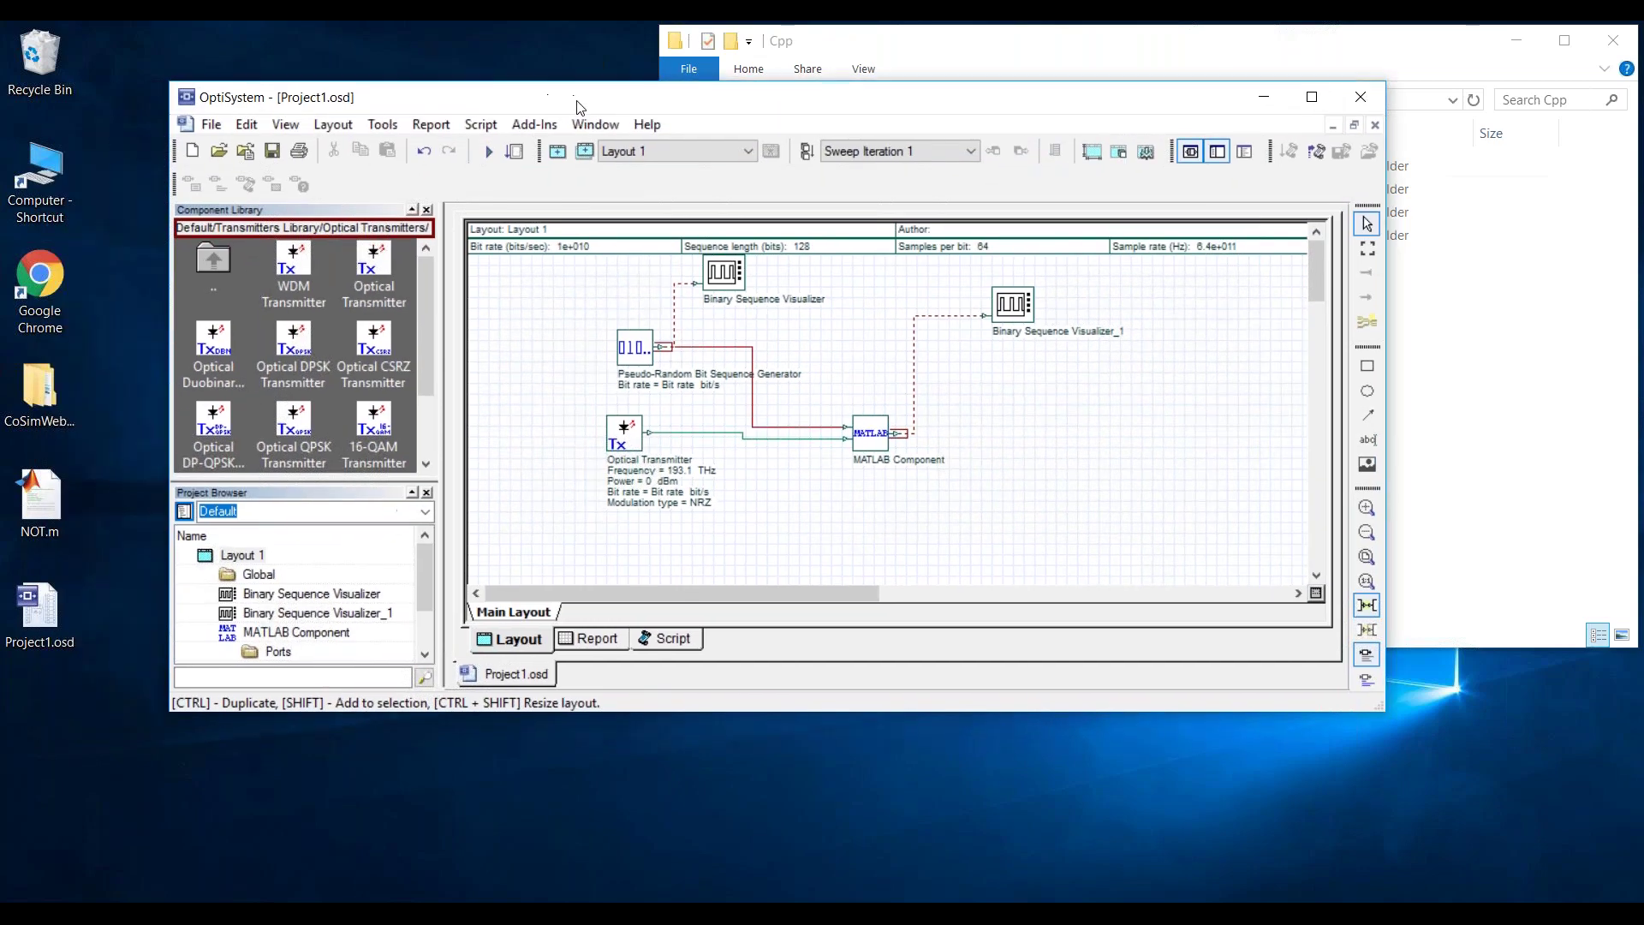
pyautogui.doubleClick(871, 435)
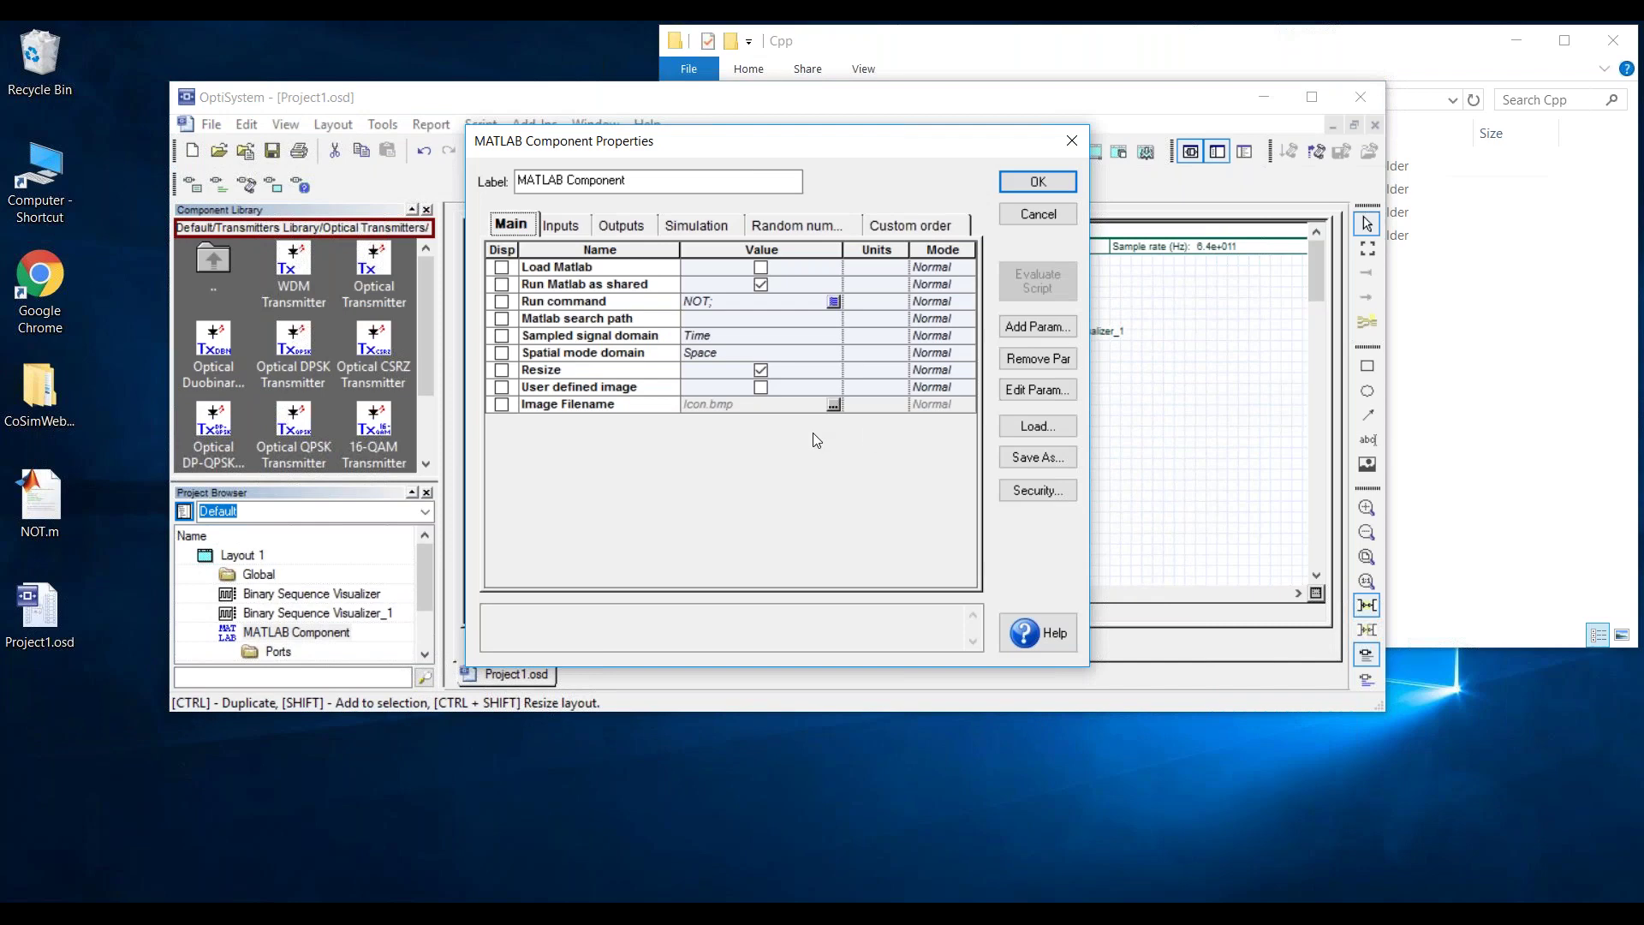
pyautogui.moveTo(694, 142); pyautogui.dragTo(389, 180)
pyautogui.click(730, 365)
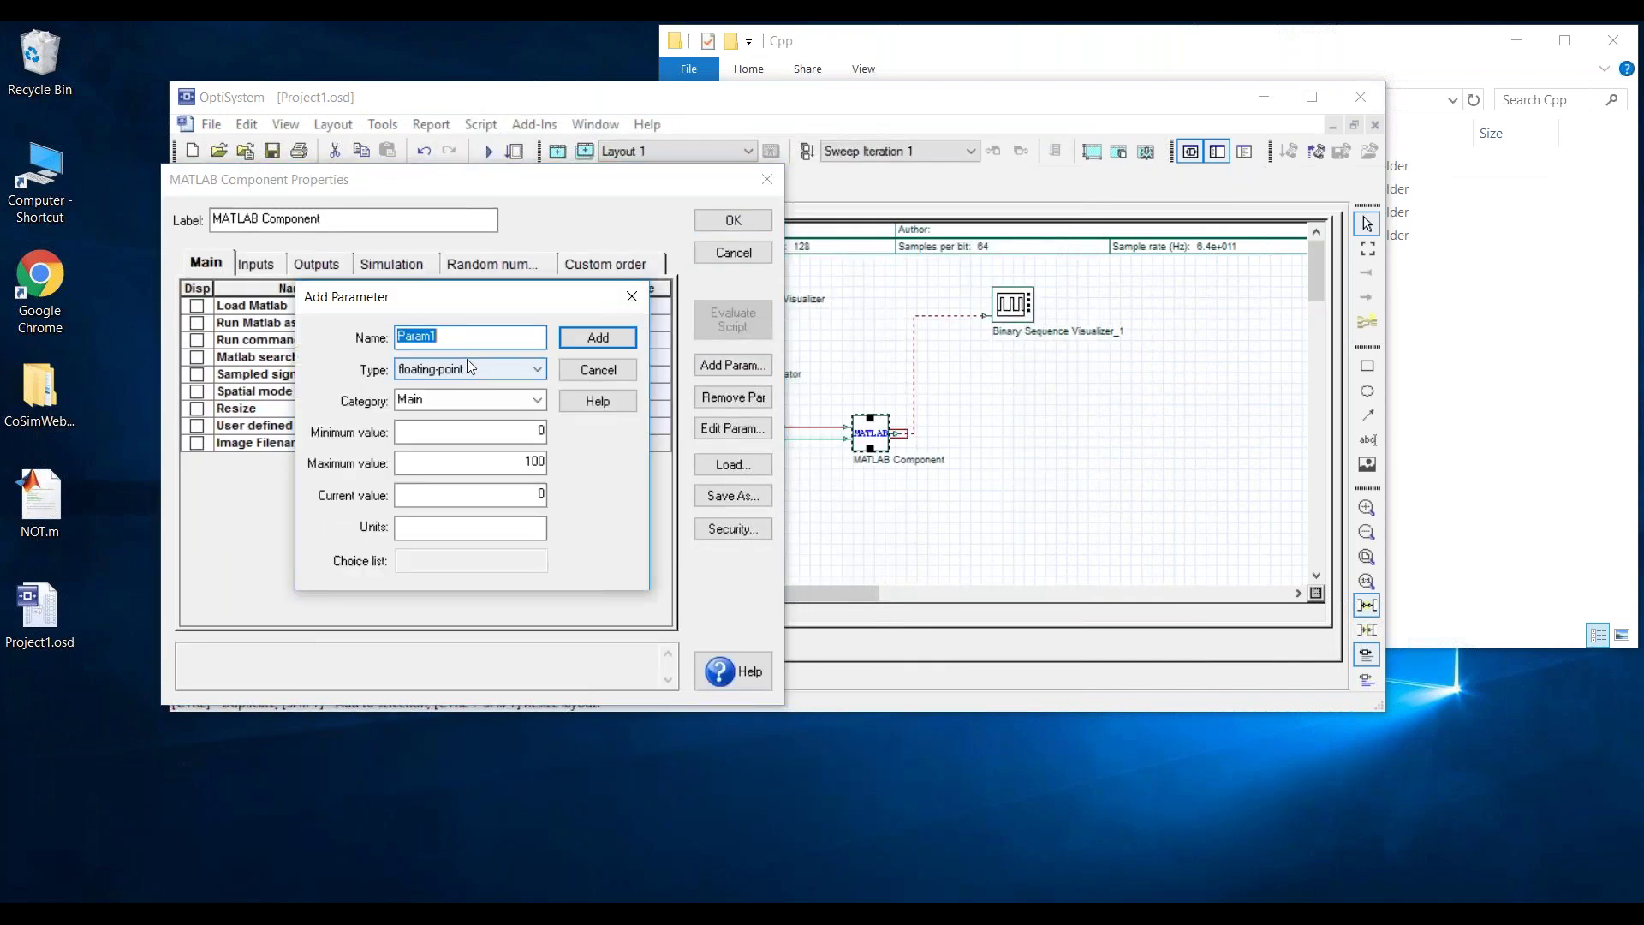
pyautogui.write('temp')
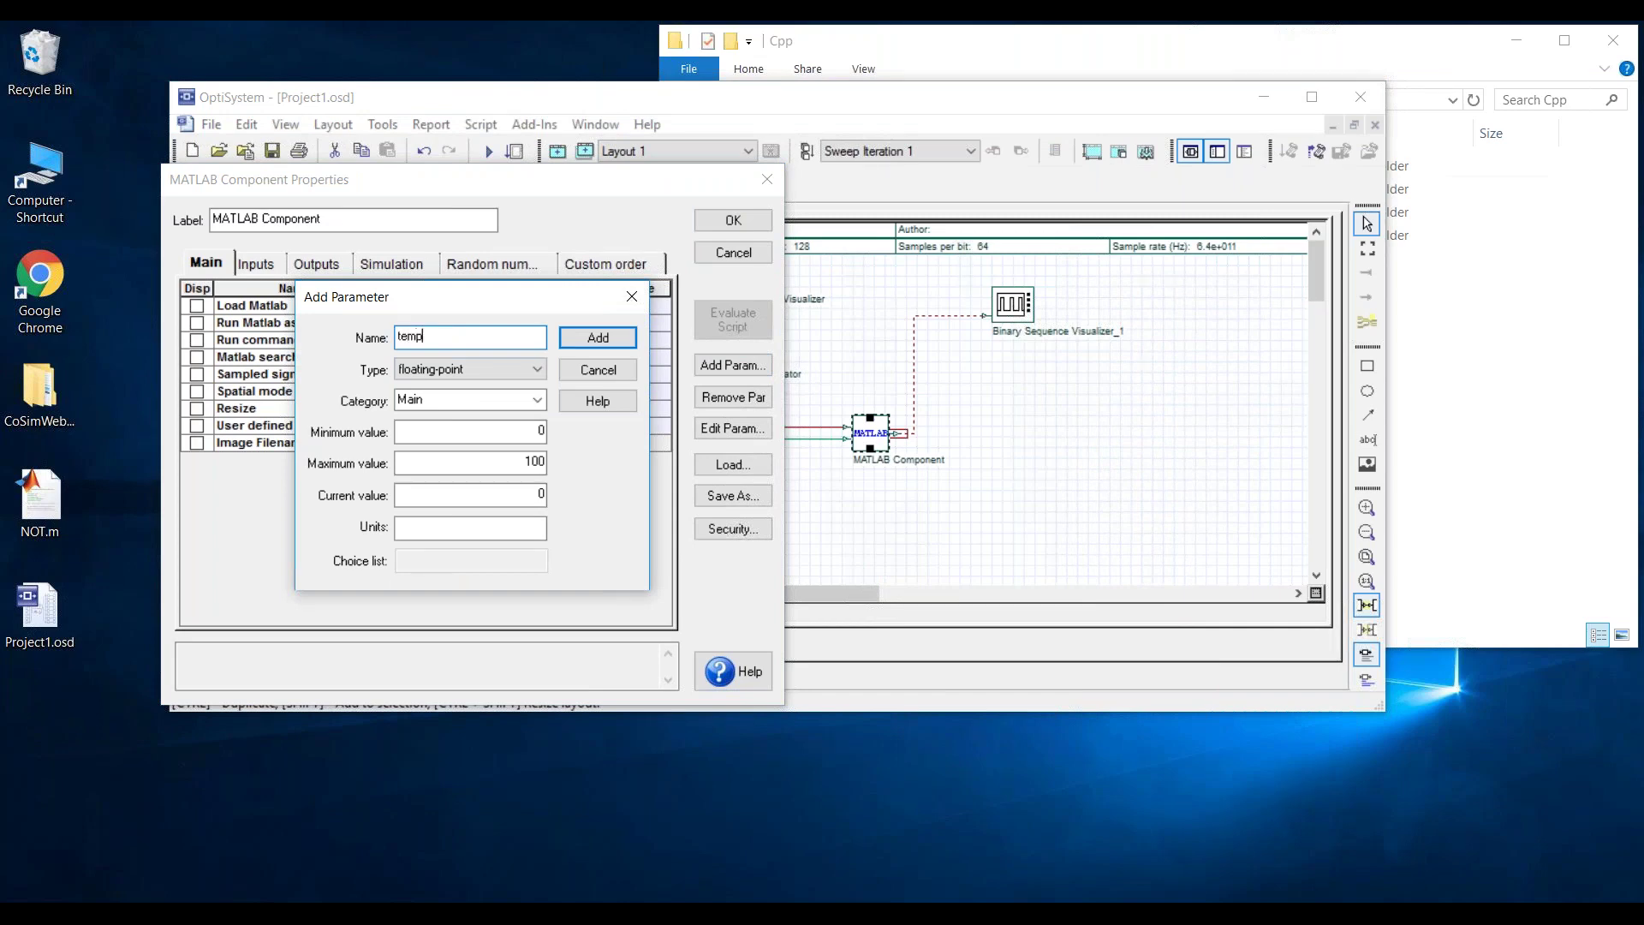
pyautogui.click(519, 426)
pyautogui.moveTo(519, 426); pyautogui.dragTo(560, 425)
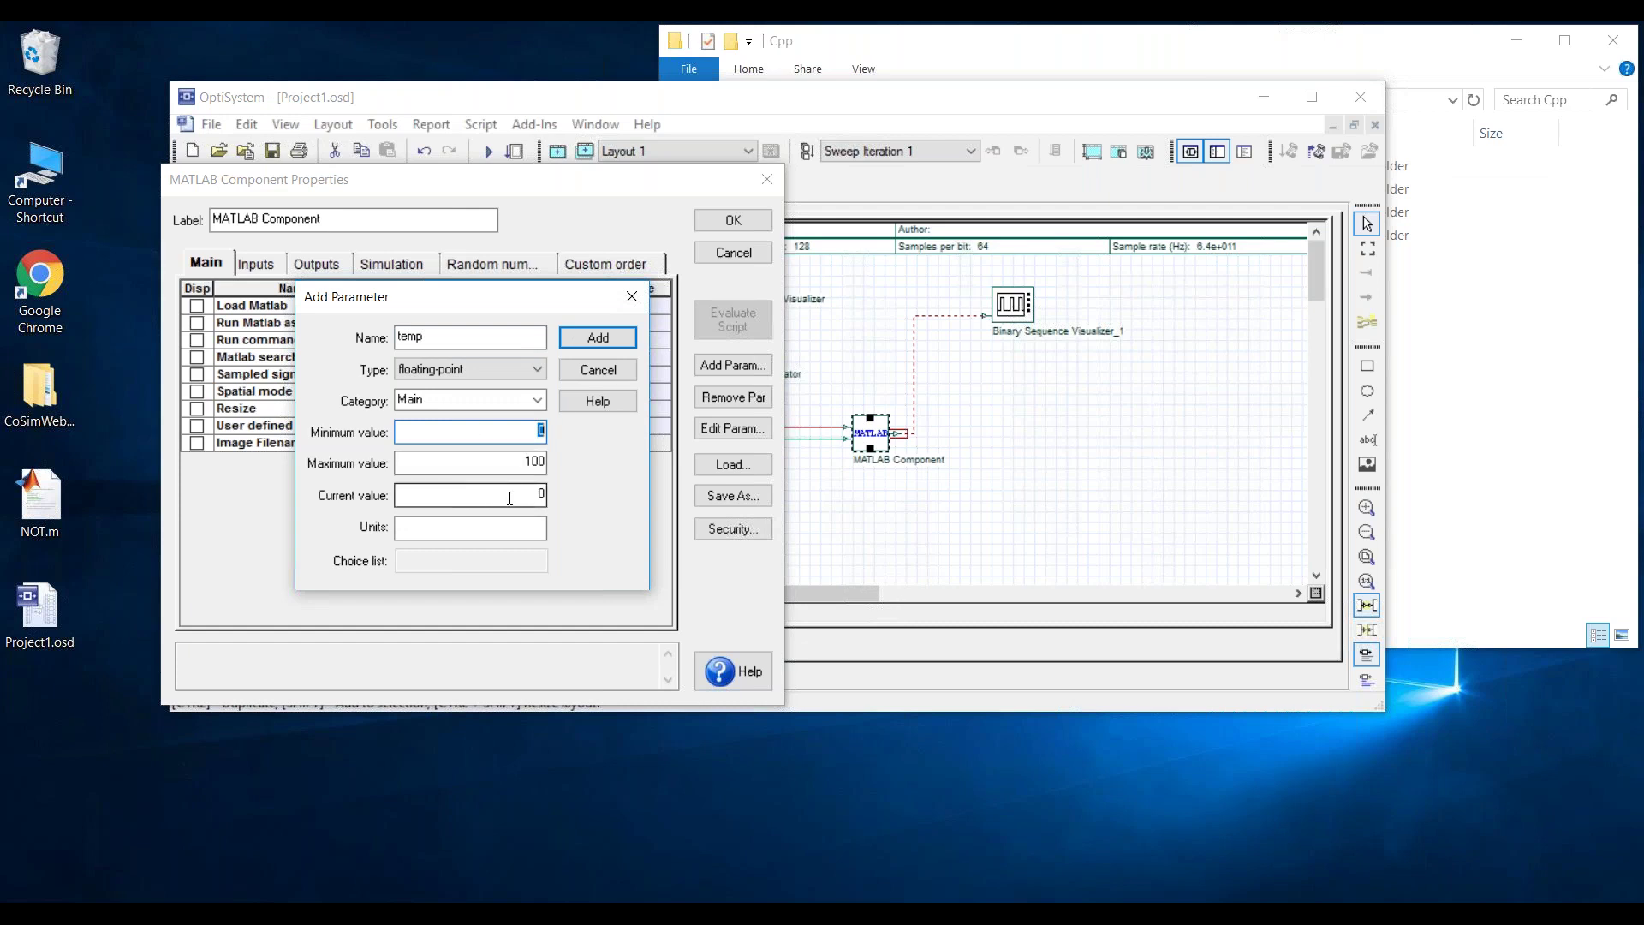
pyautogui.moveTo(519, 495); pyautogui.dragTo(556, 500)
pyautogui.write('5')
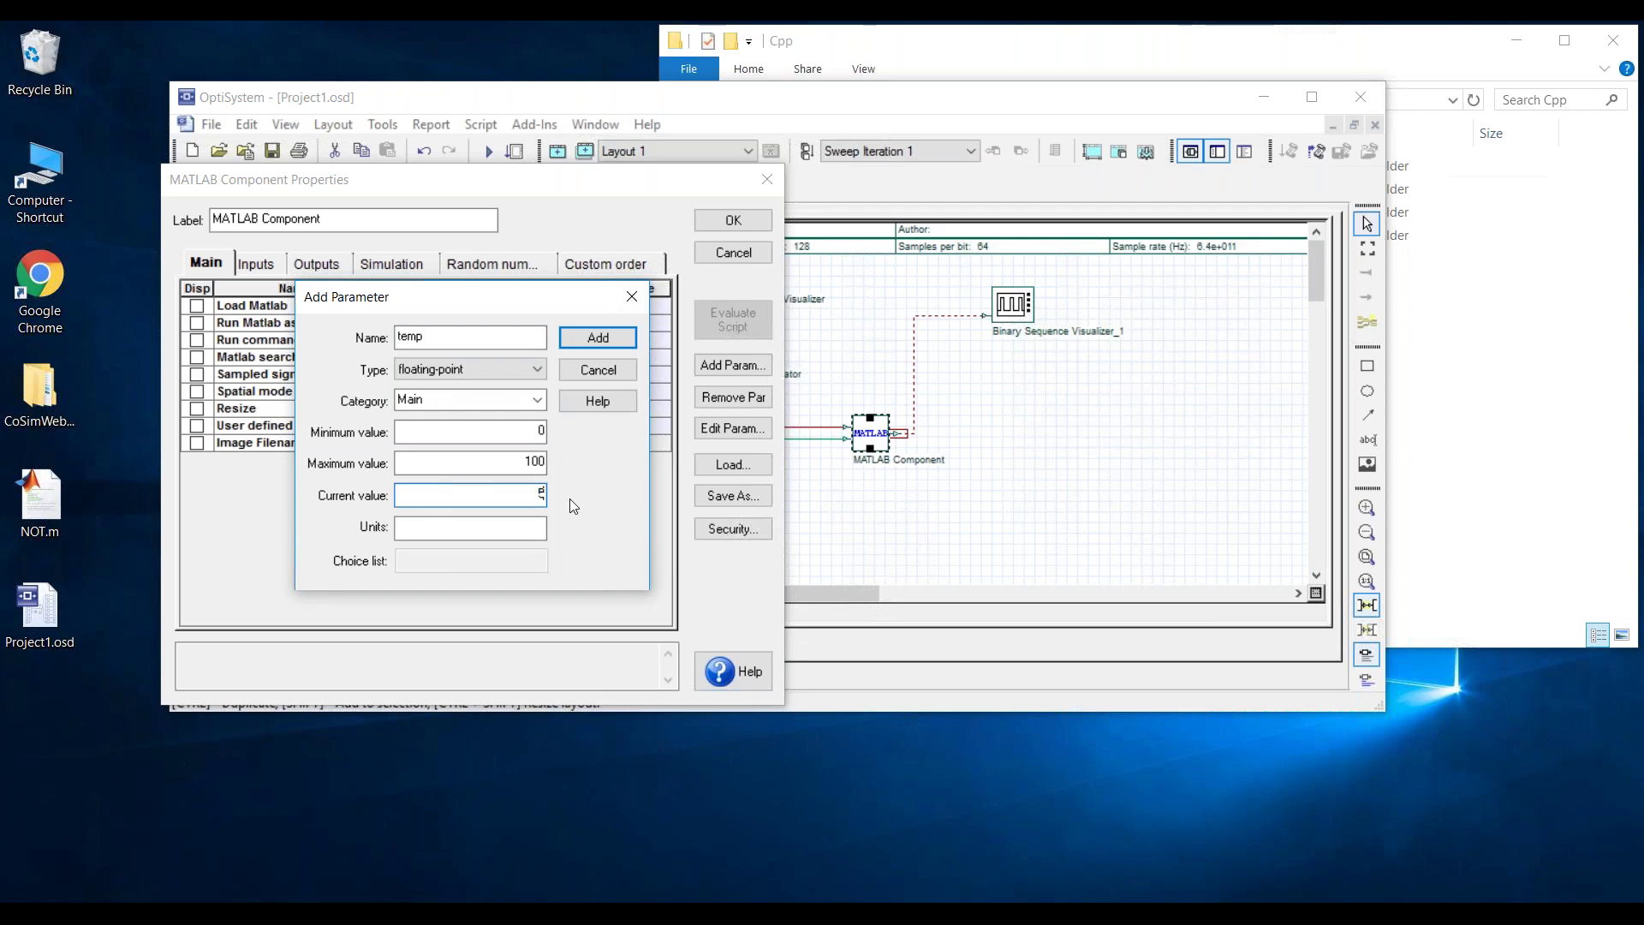
pyautogui.click(604, 340)
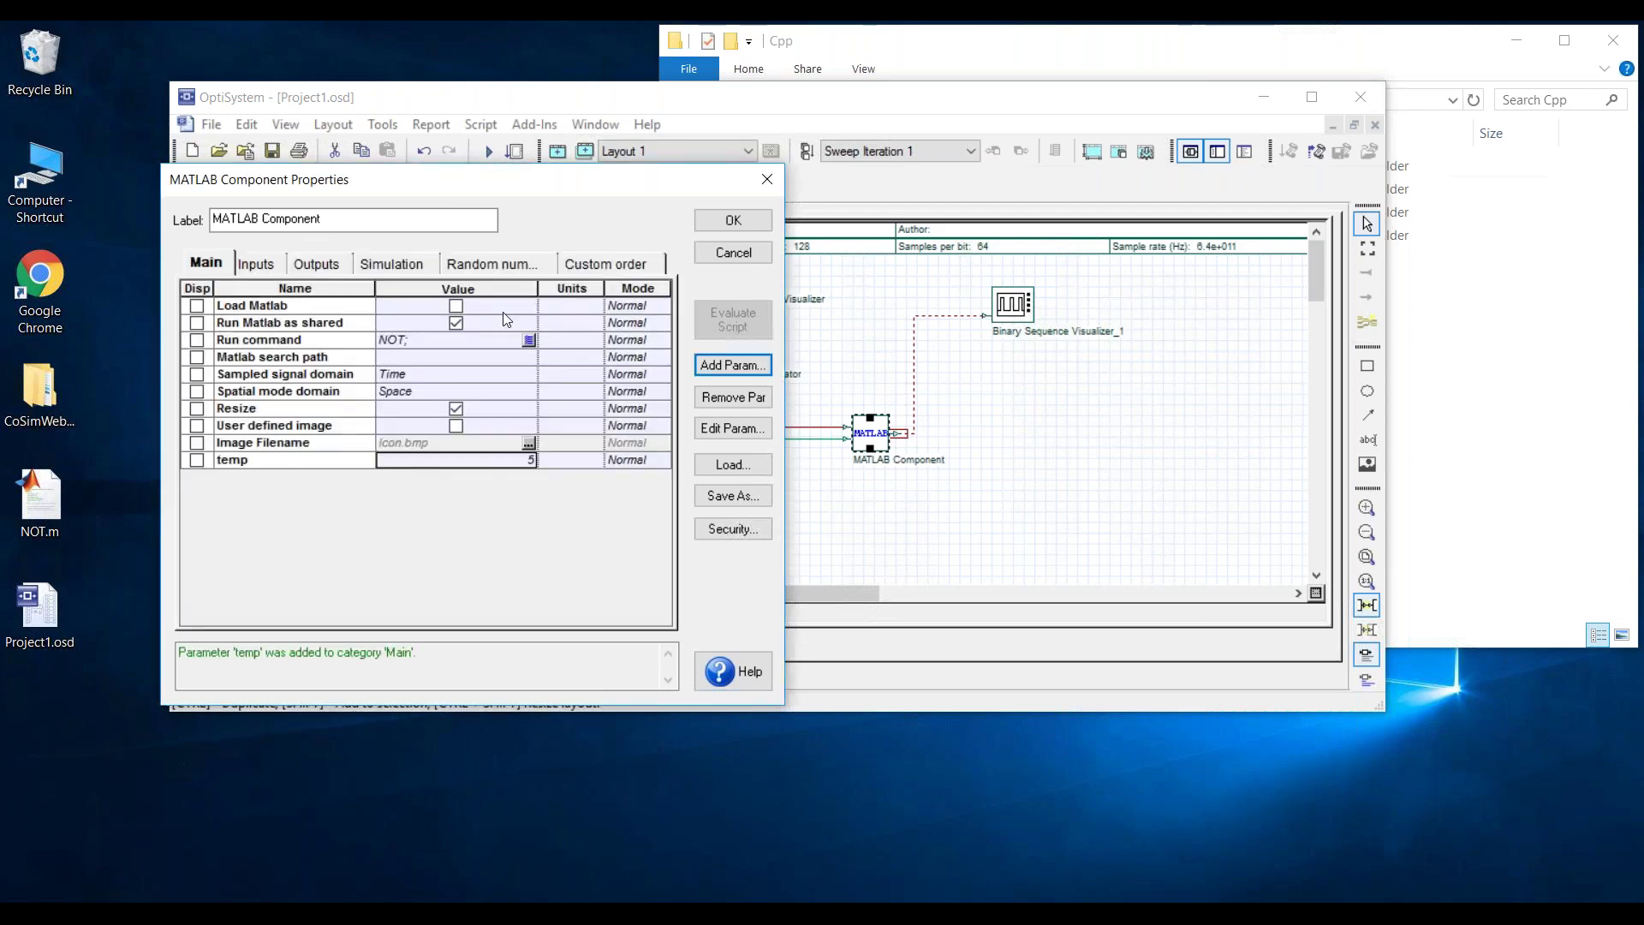
# - Enable Load Matlab in the MATLAB Component's properties and accept the settings
pyautogui.moveTo(586, 180); pyautogui.dragTo(591, 180)
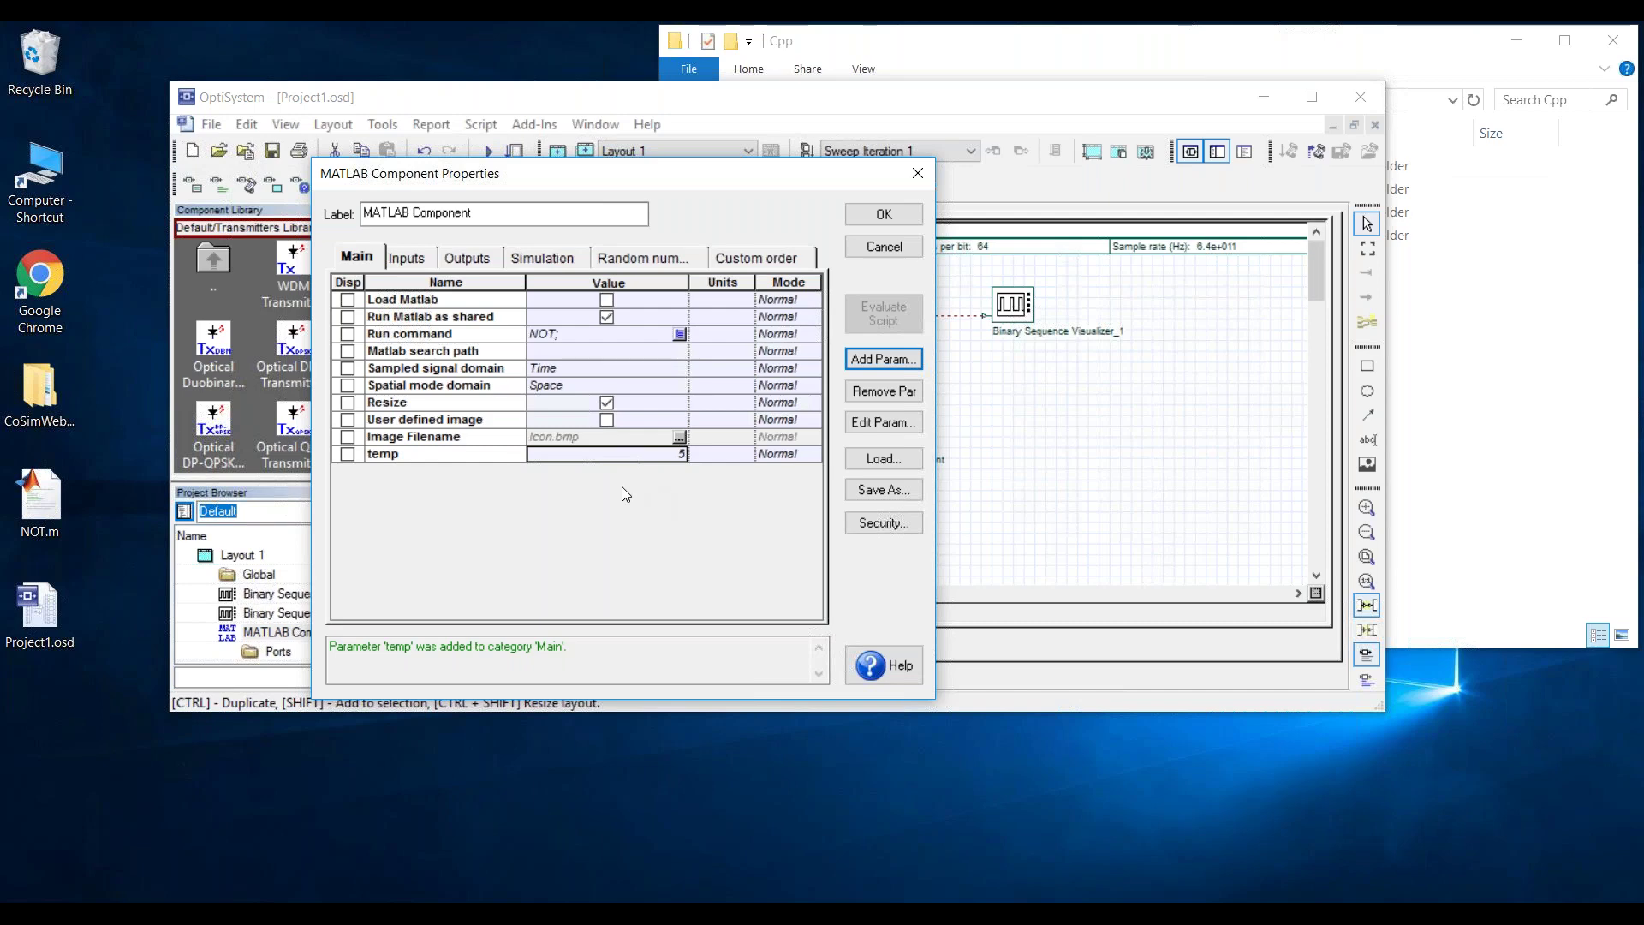
pyautogui.moveTo(611, 180); pyautogui.dragTo(765, 194)
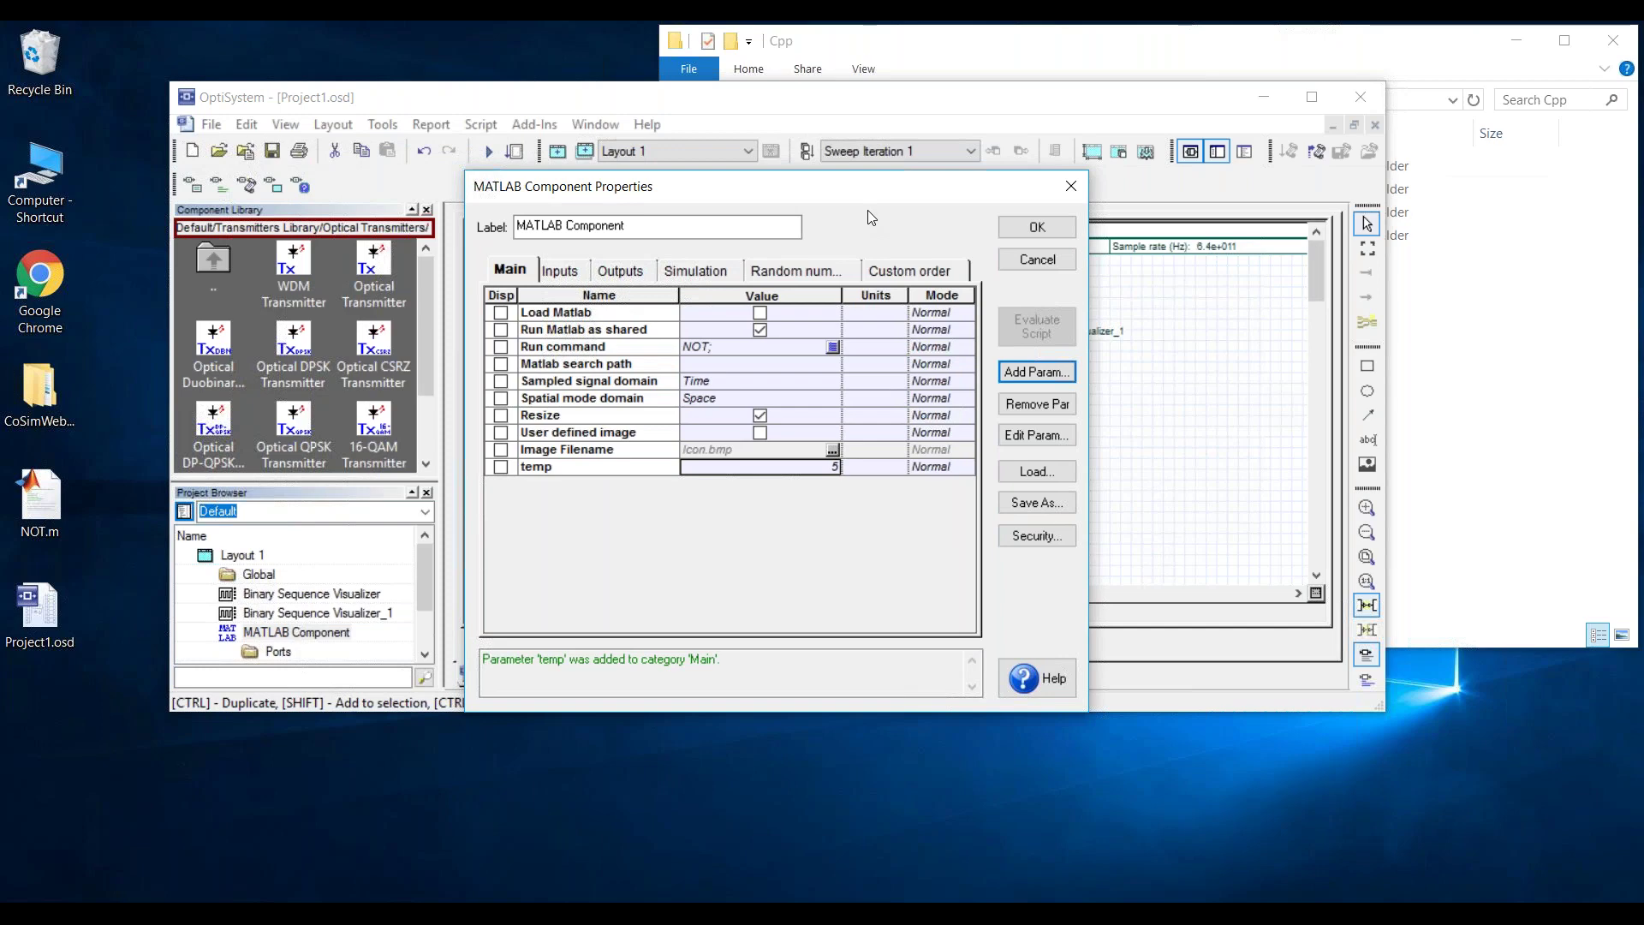
pyautogui.moveTo(883, 192); pyautogui.dragTo(823, 187)
pyautogui.click(712, 309)
pyautogui.click(978, 224)
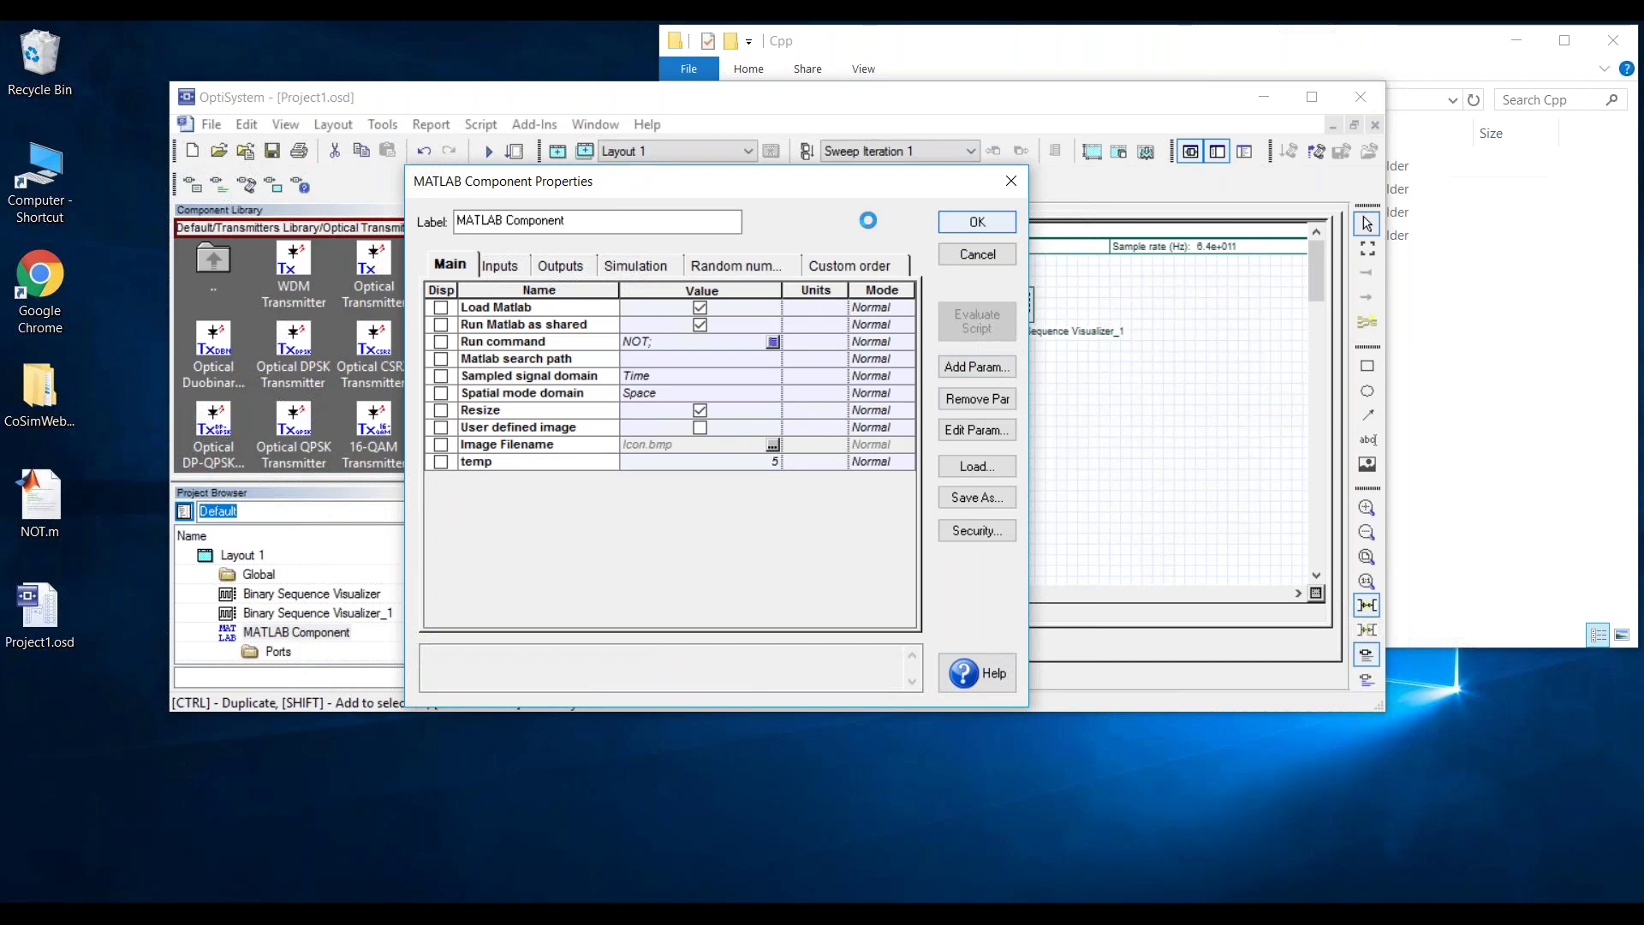
# - Run the calculation for the whole project and close the calculation dialog
pyautogui.click(487, 151)
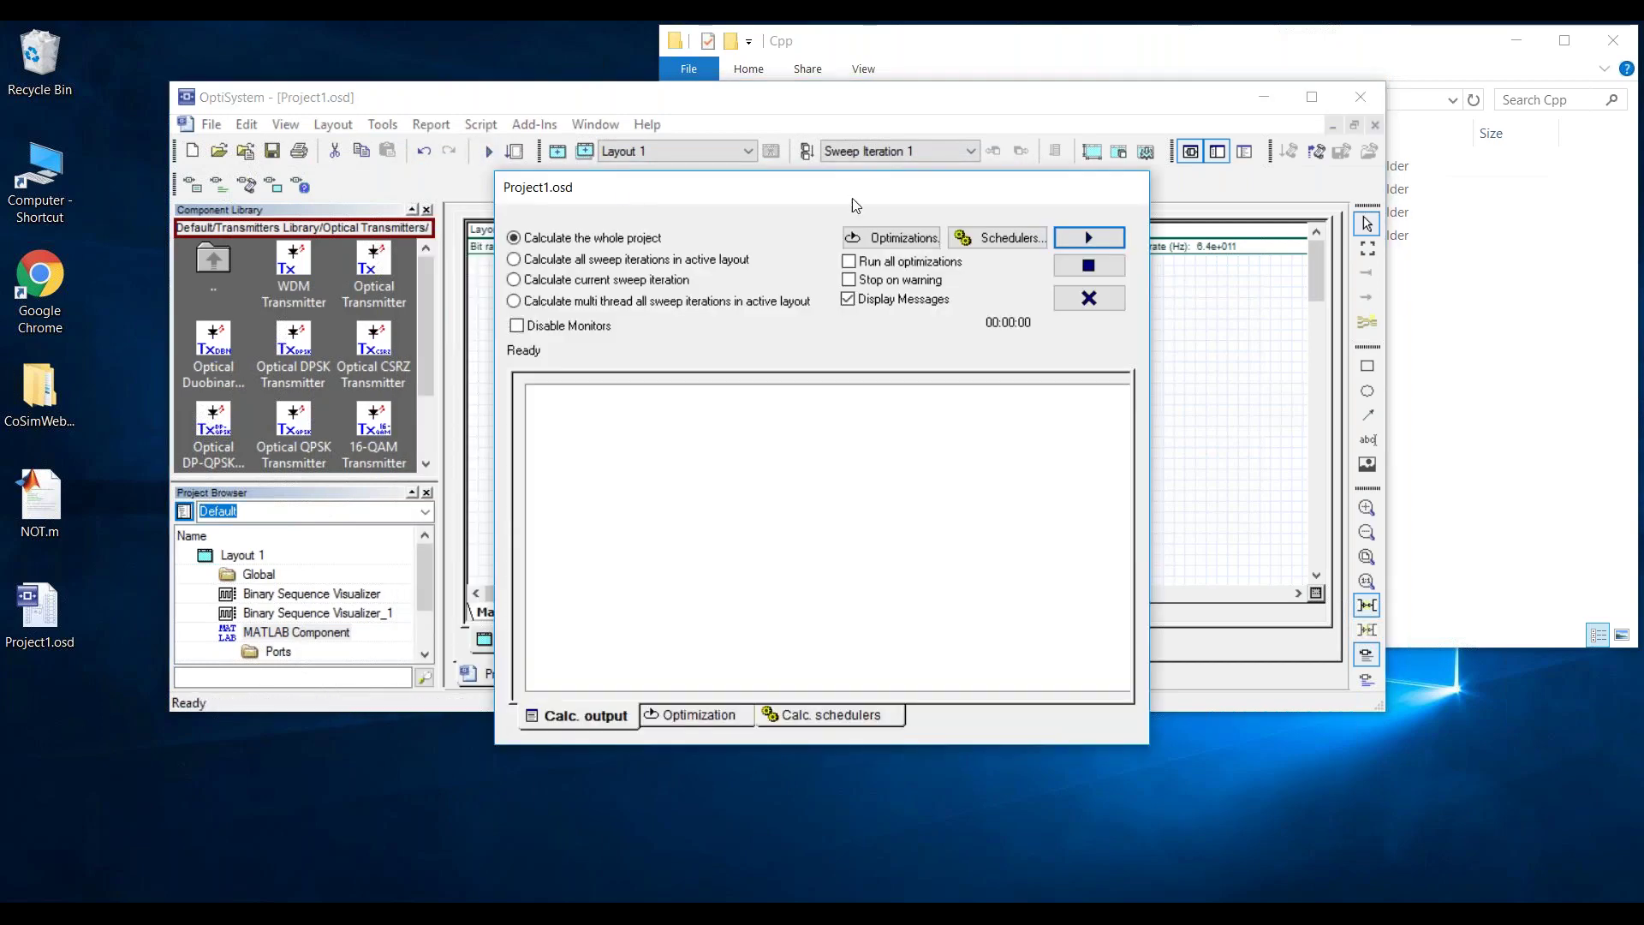
pyautogui.click(1080, 243)
pyautogui.click(1083, 294)
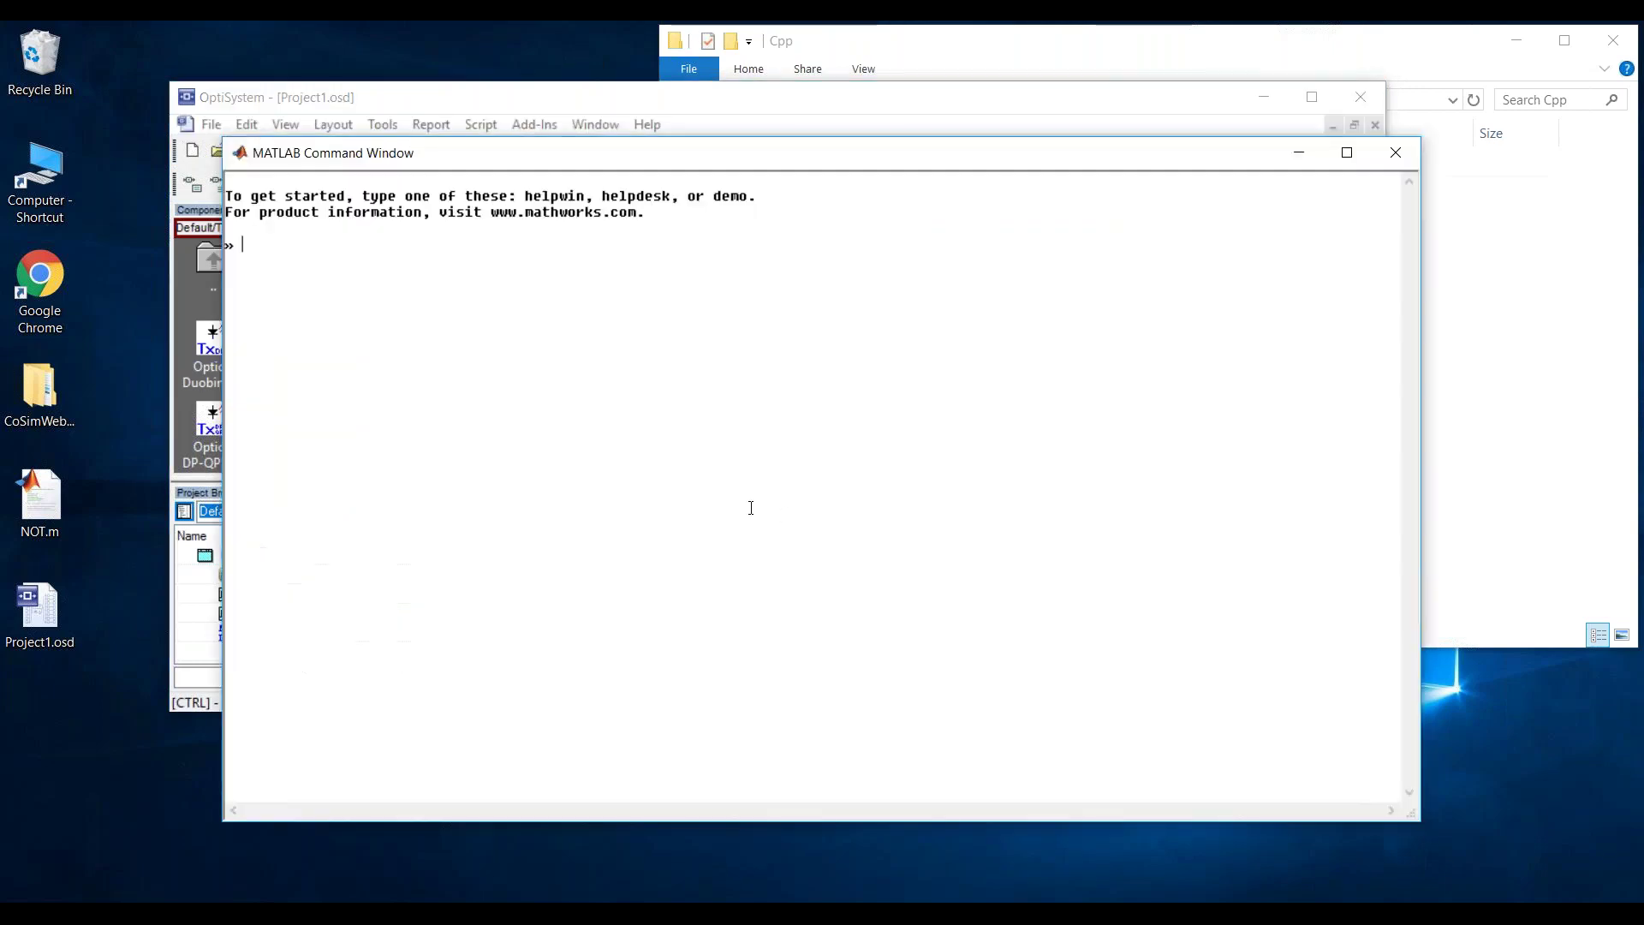
# - Open the workspace from the MATLAB Command Window and check the temp variable passed from OptiSystem
pyautogui.write('workspace')
pyautogui.press('Return')
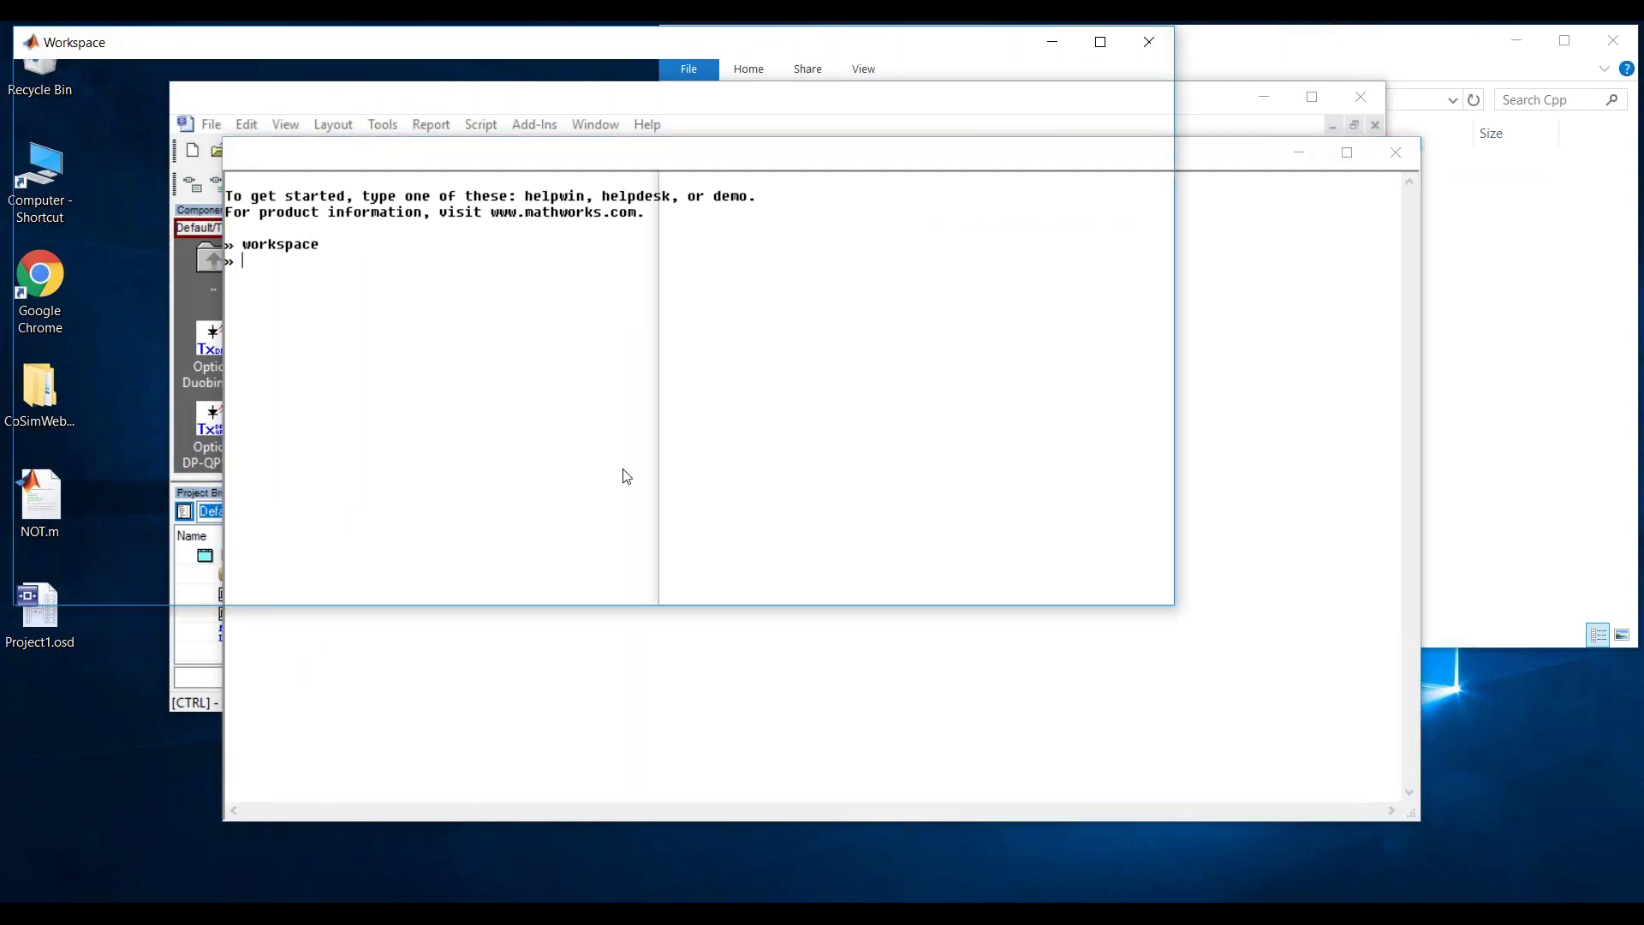
pyautogui.moveTo(165, 43); pyautogui.dragTo(334, 206)
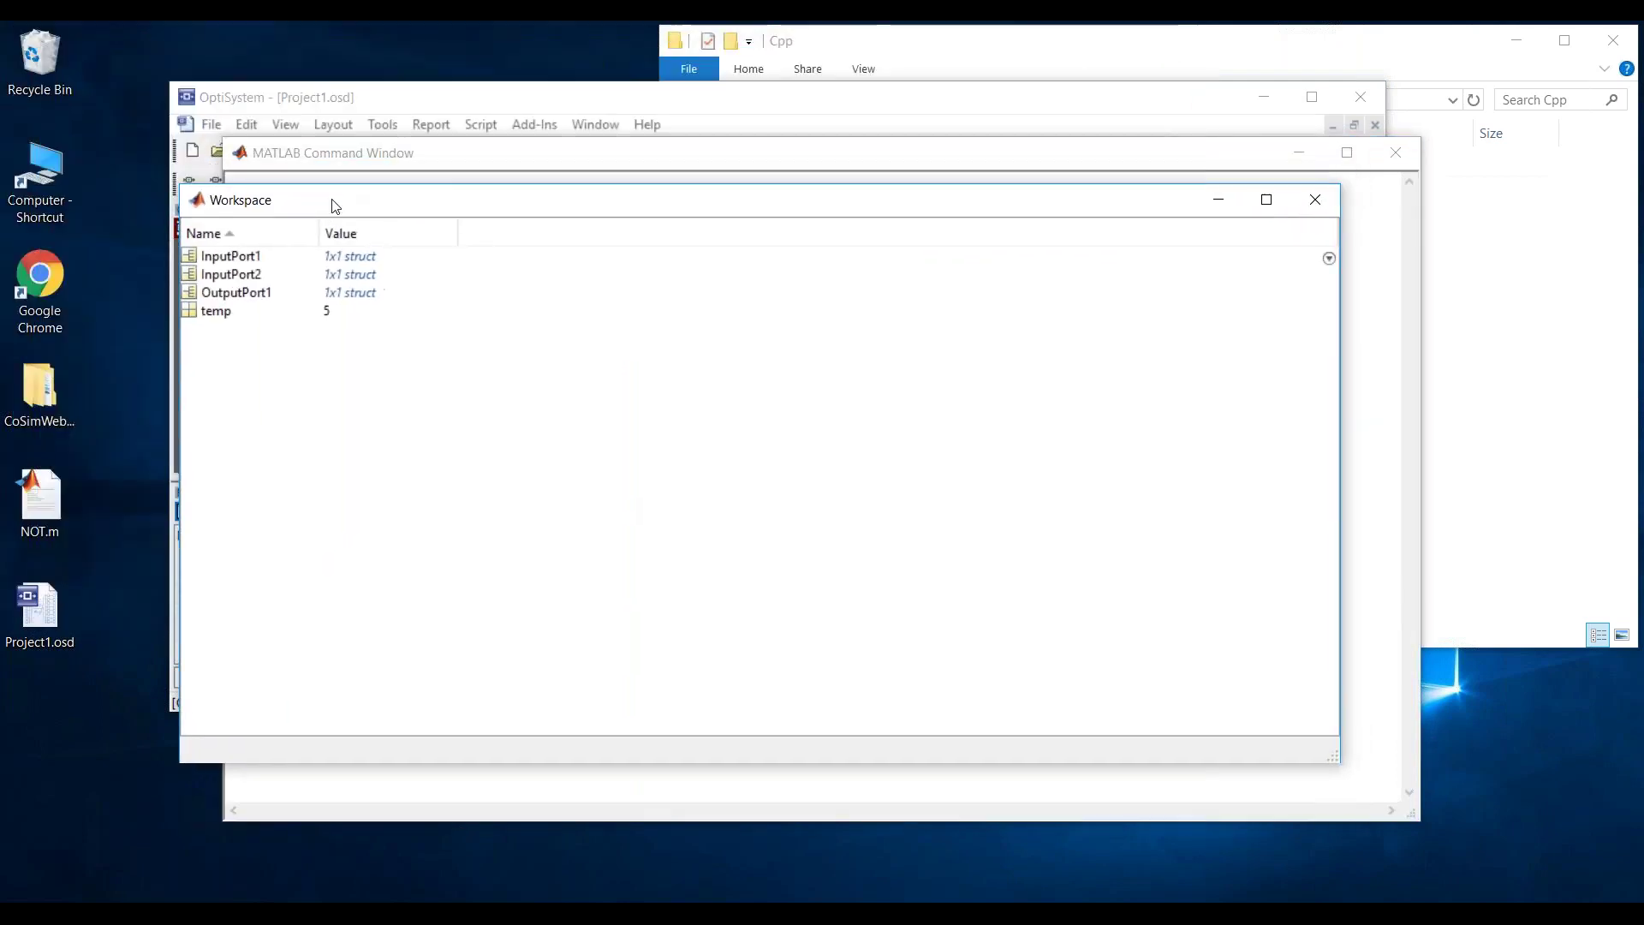
pyautogui.click(228, 313)
pyautogui.click(227, 313)
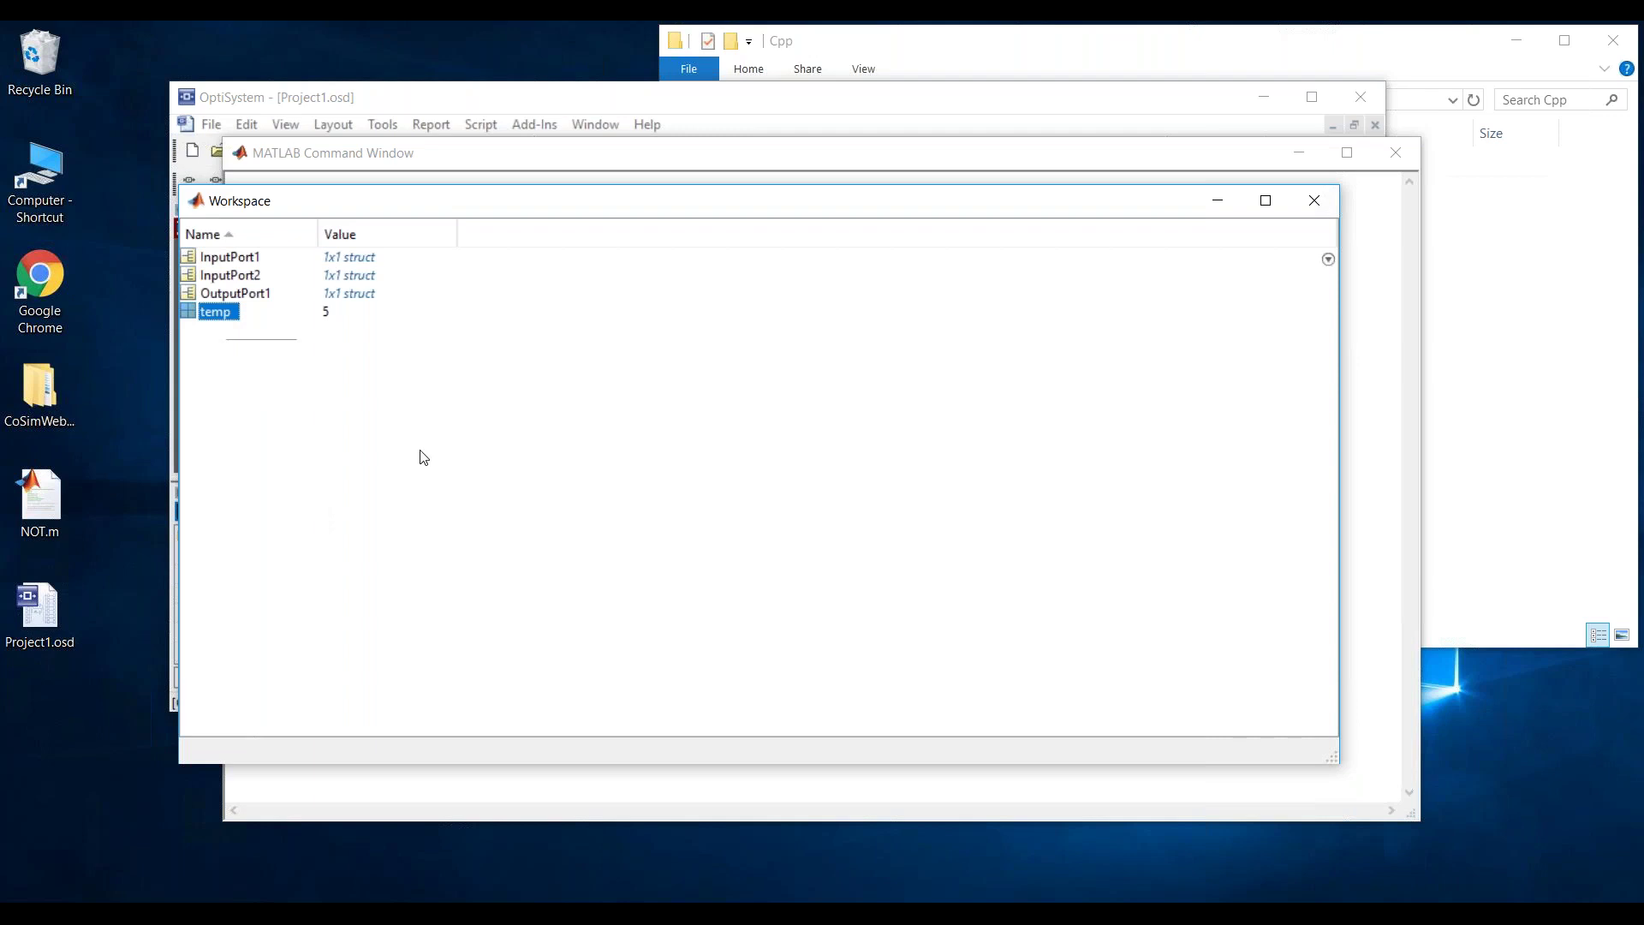
# - Open the InputPort1 and InputPort2 structures one after the other, examine their fields and close each of them
pyautogui.moveTo(378, 206); pyautogui.dragTo(485, 265)
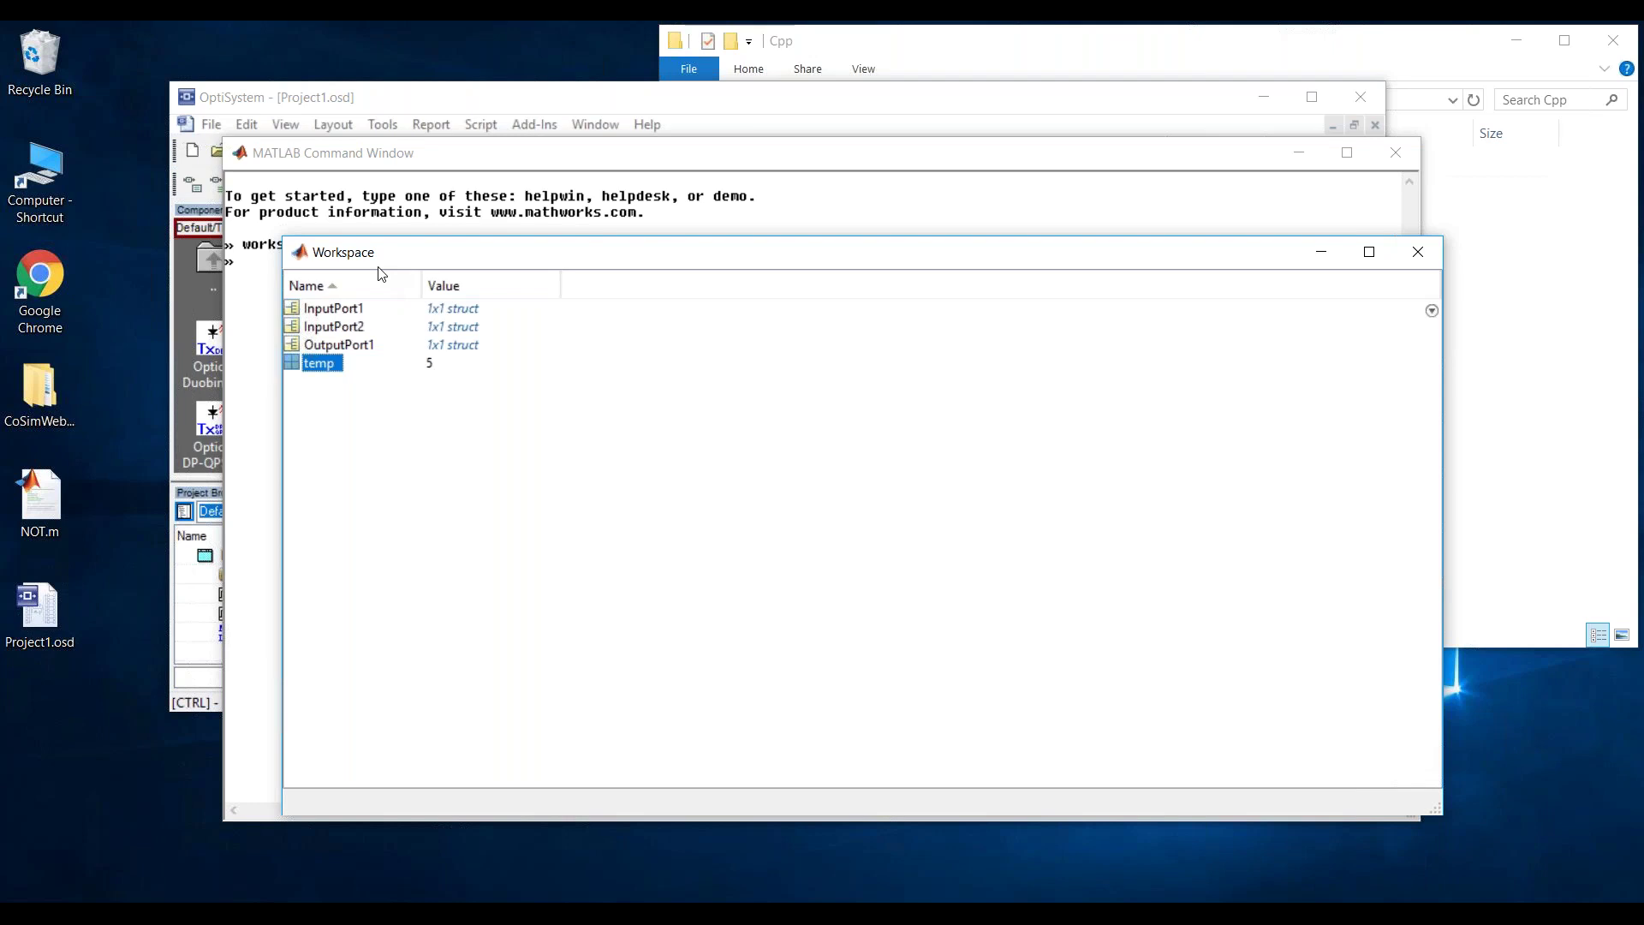
pyautogui.doubleClick(334, 310)
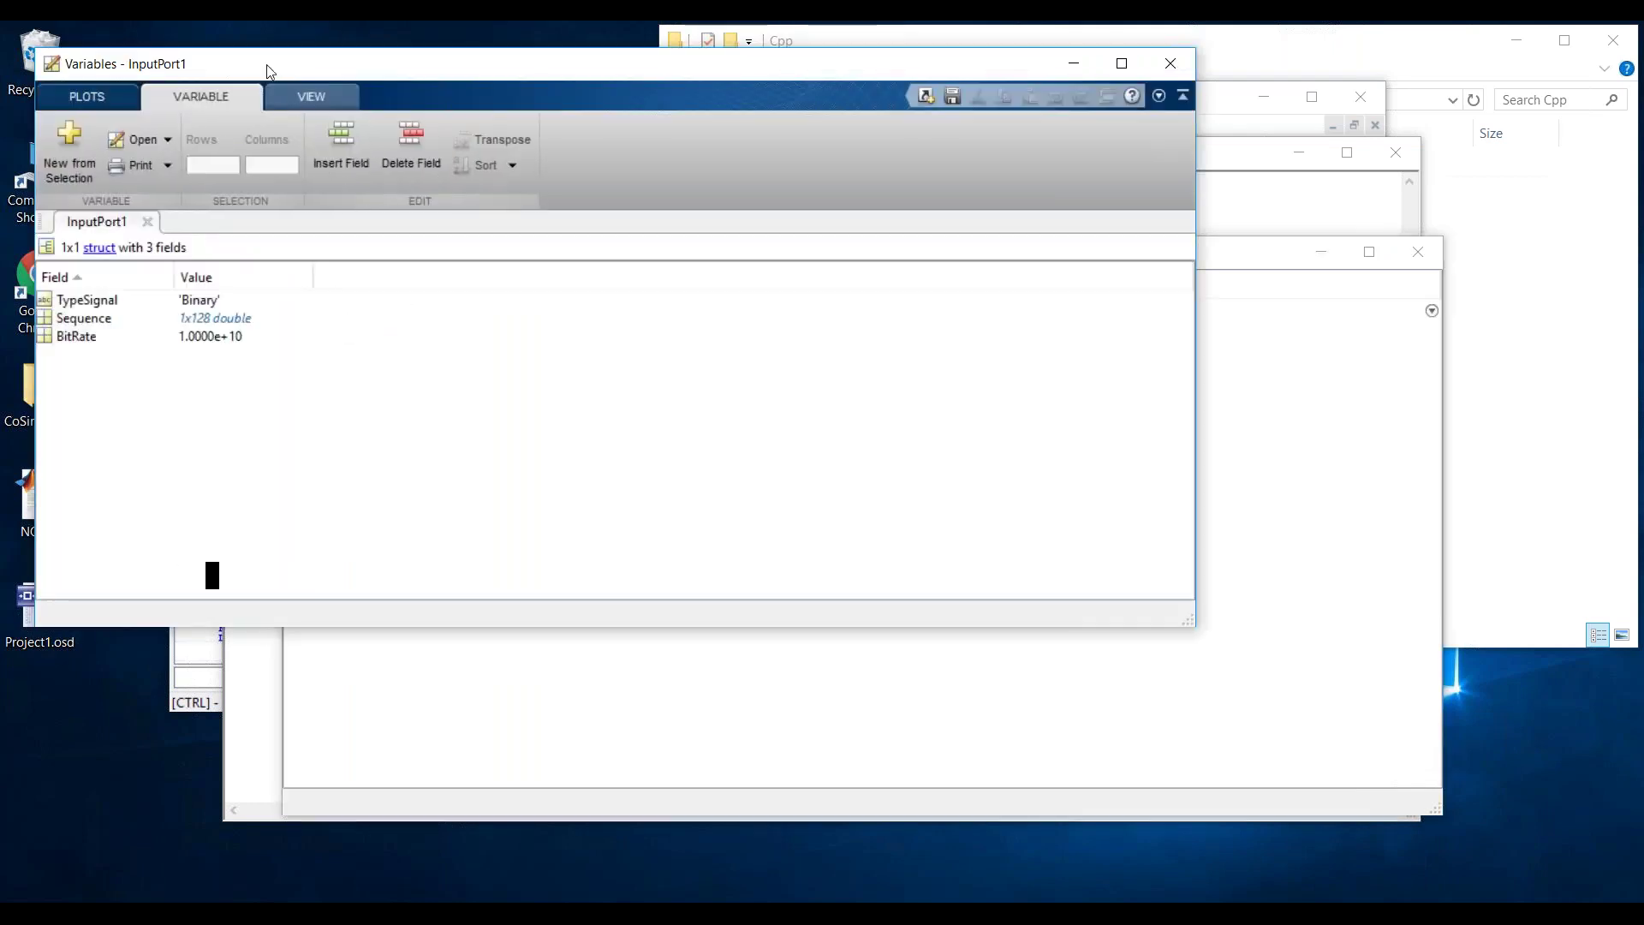
pyautogui.moveTo(268, 71); pyautogui.dragTo(357, 118)
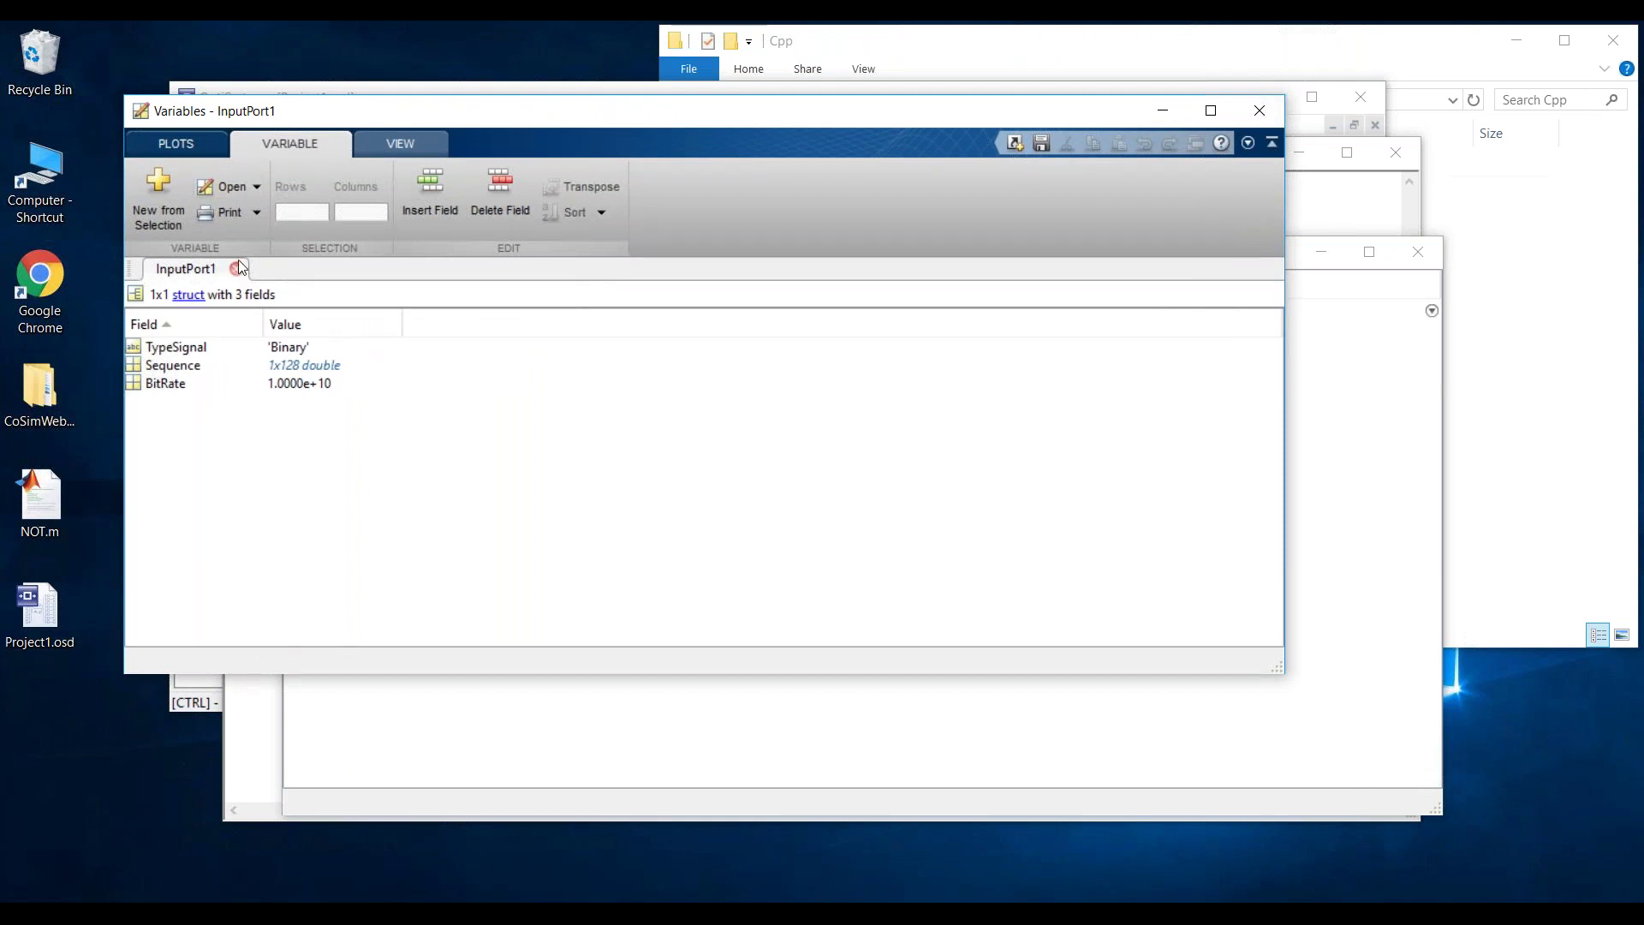
pyautogui.moveTo(372, 134); pyautogui.dragTo(628, 258)
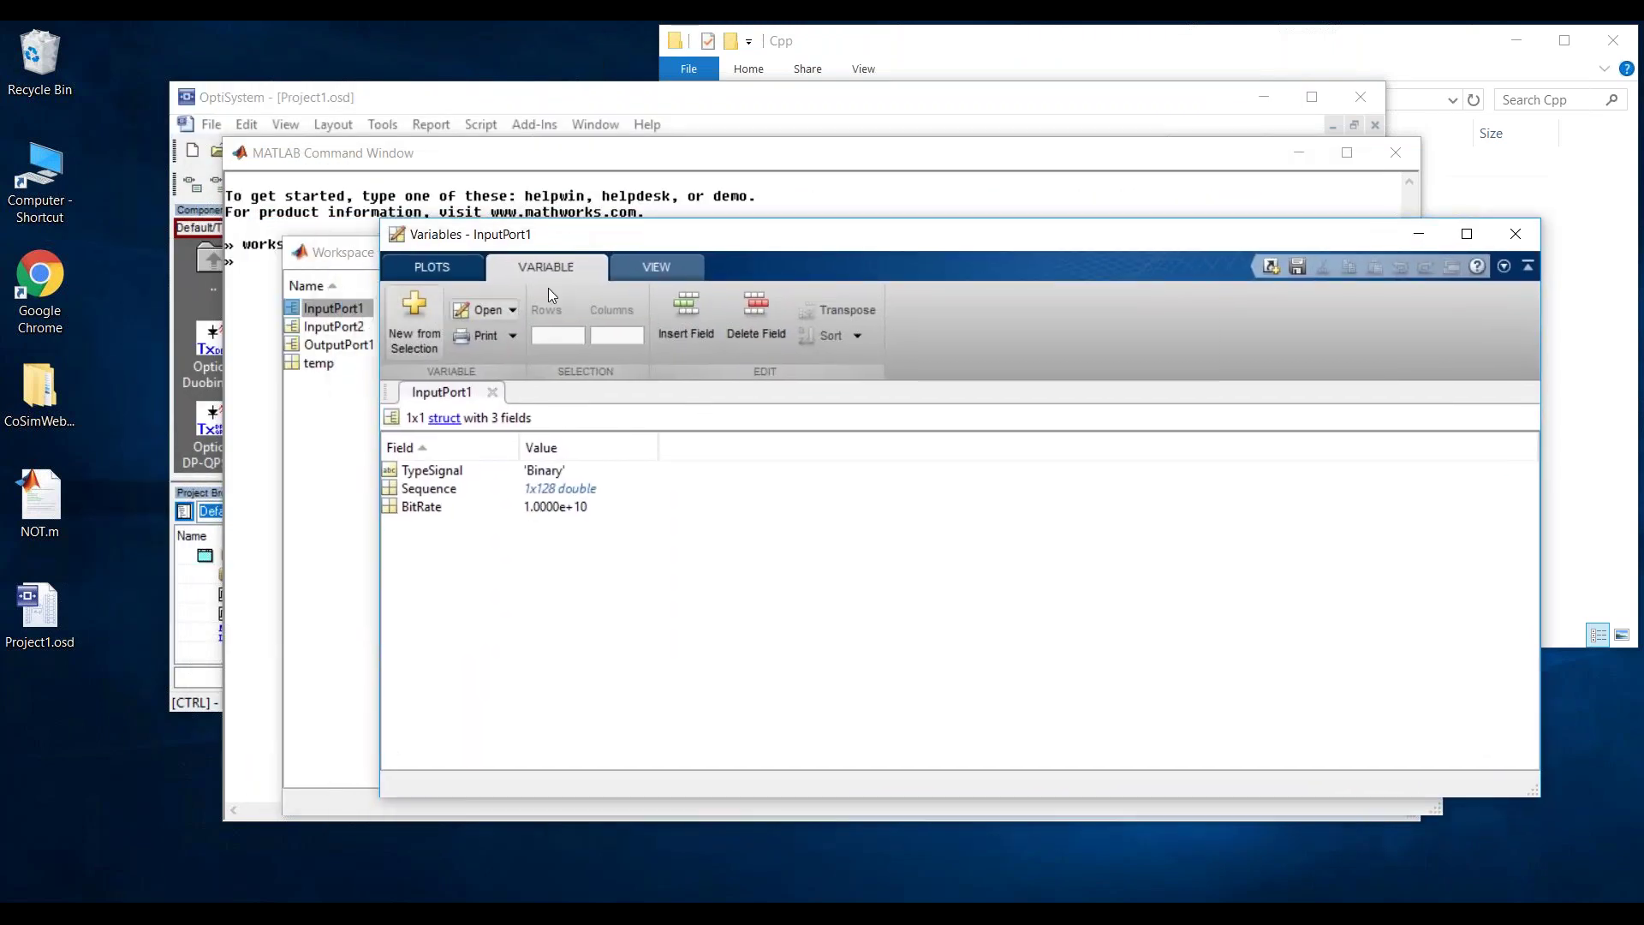
pyautogui.click(1515, 234)
pyautogui.click(340, 315)
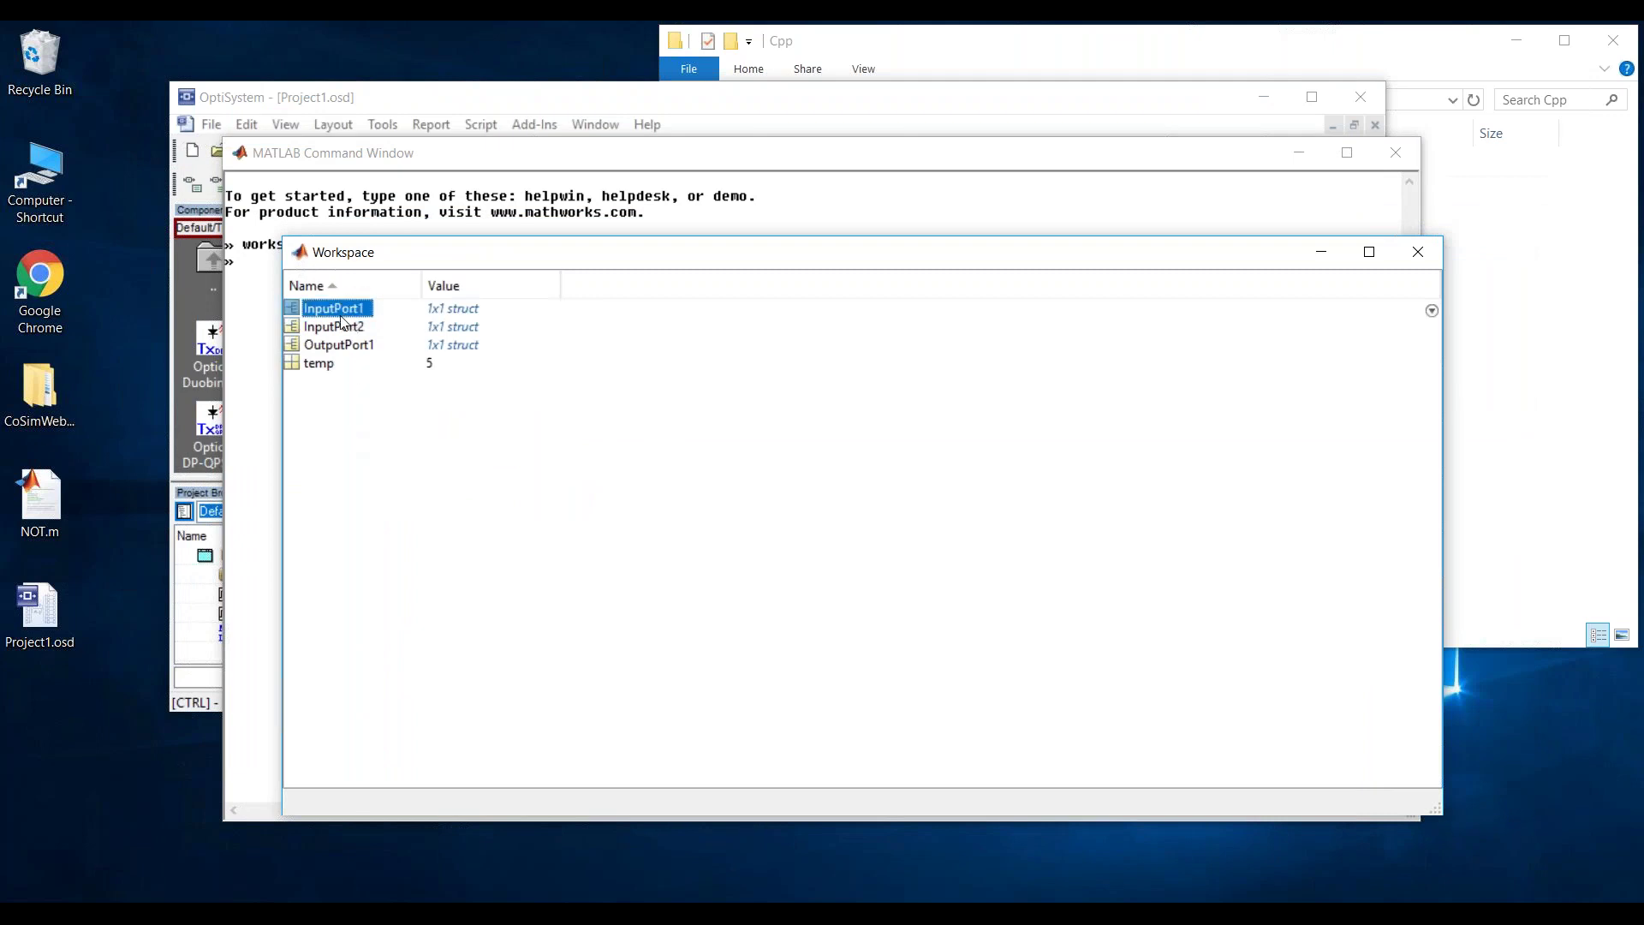
pyautogui.keyDown('shift'); pyautogui.click(322, 367); pyautogui.keyUp('shift')
pyautogui.doubleClick(346, 325)
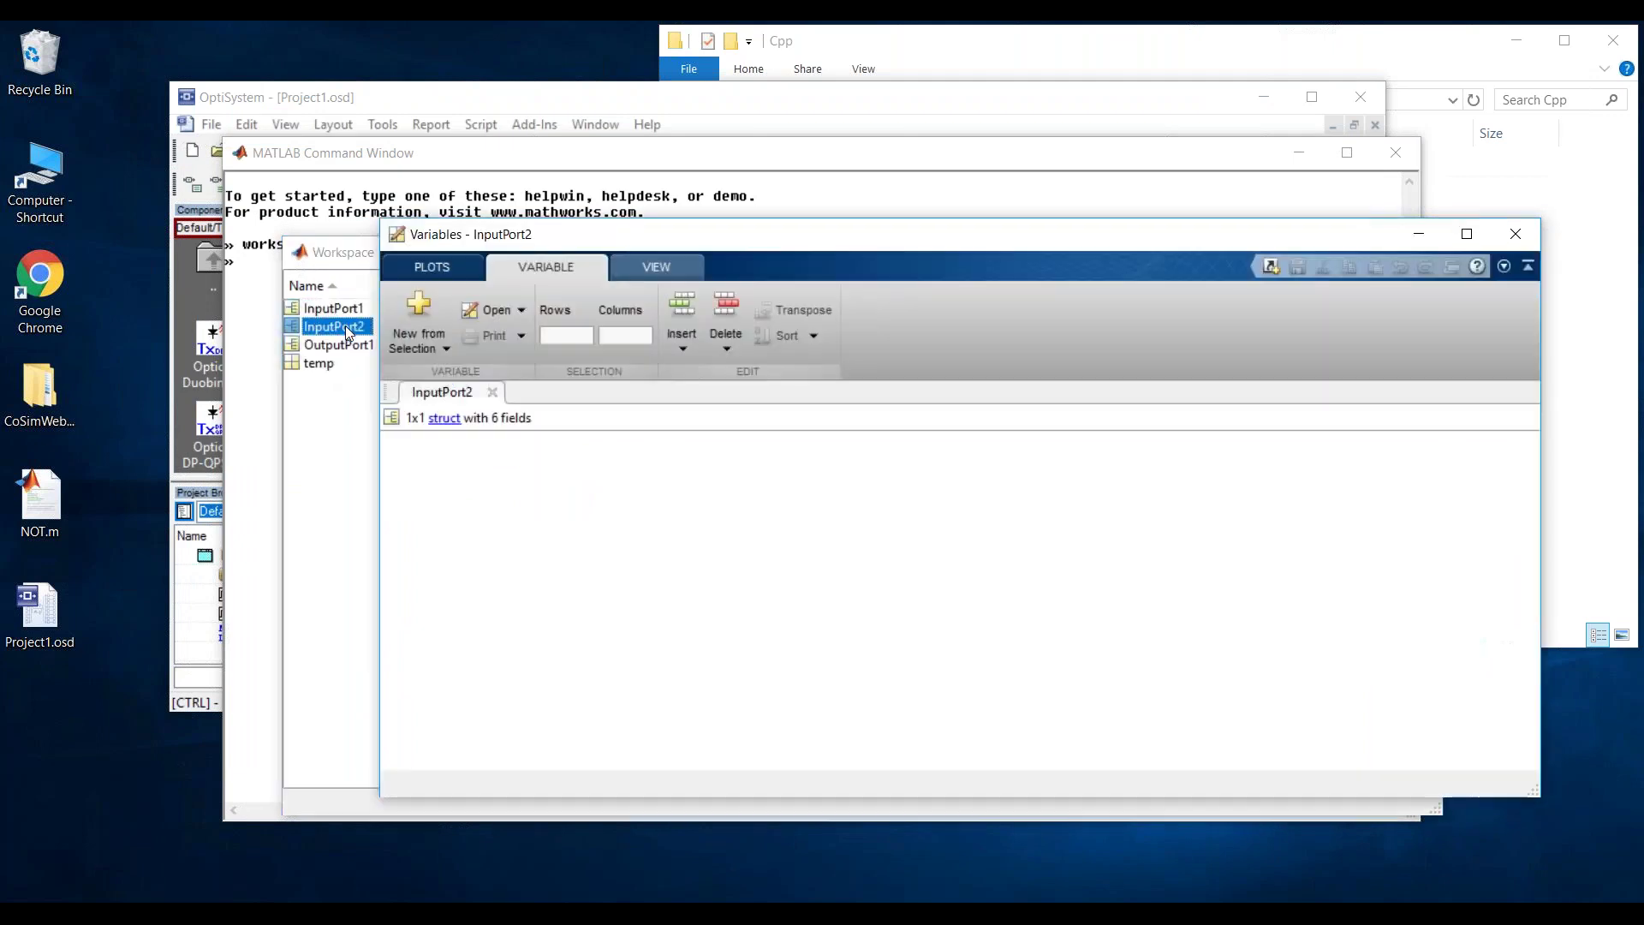
pyautogui.moveTo(549, 238); pyautogui.dragTo(510, 239)
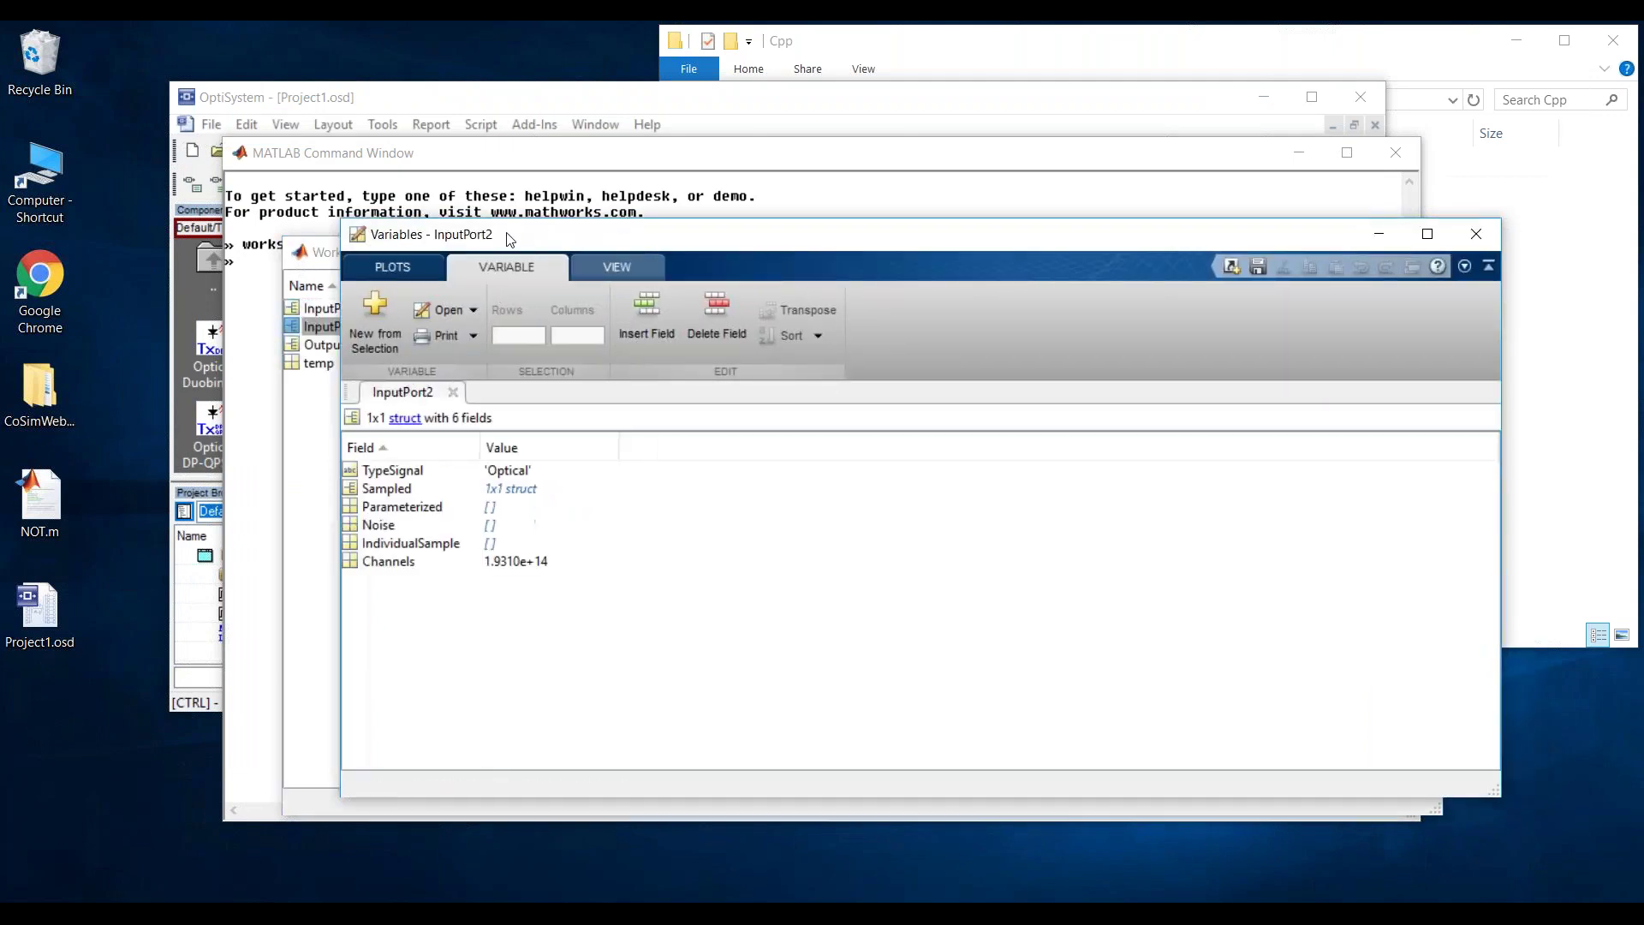
pyautogui.click(1457, 238)
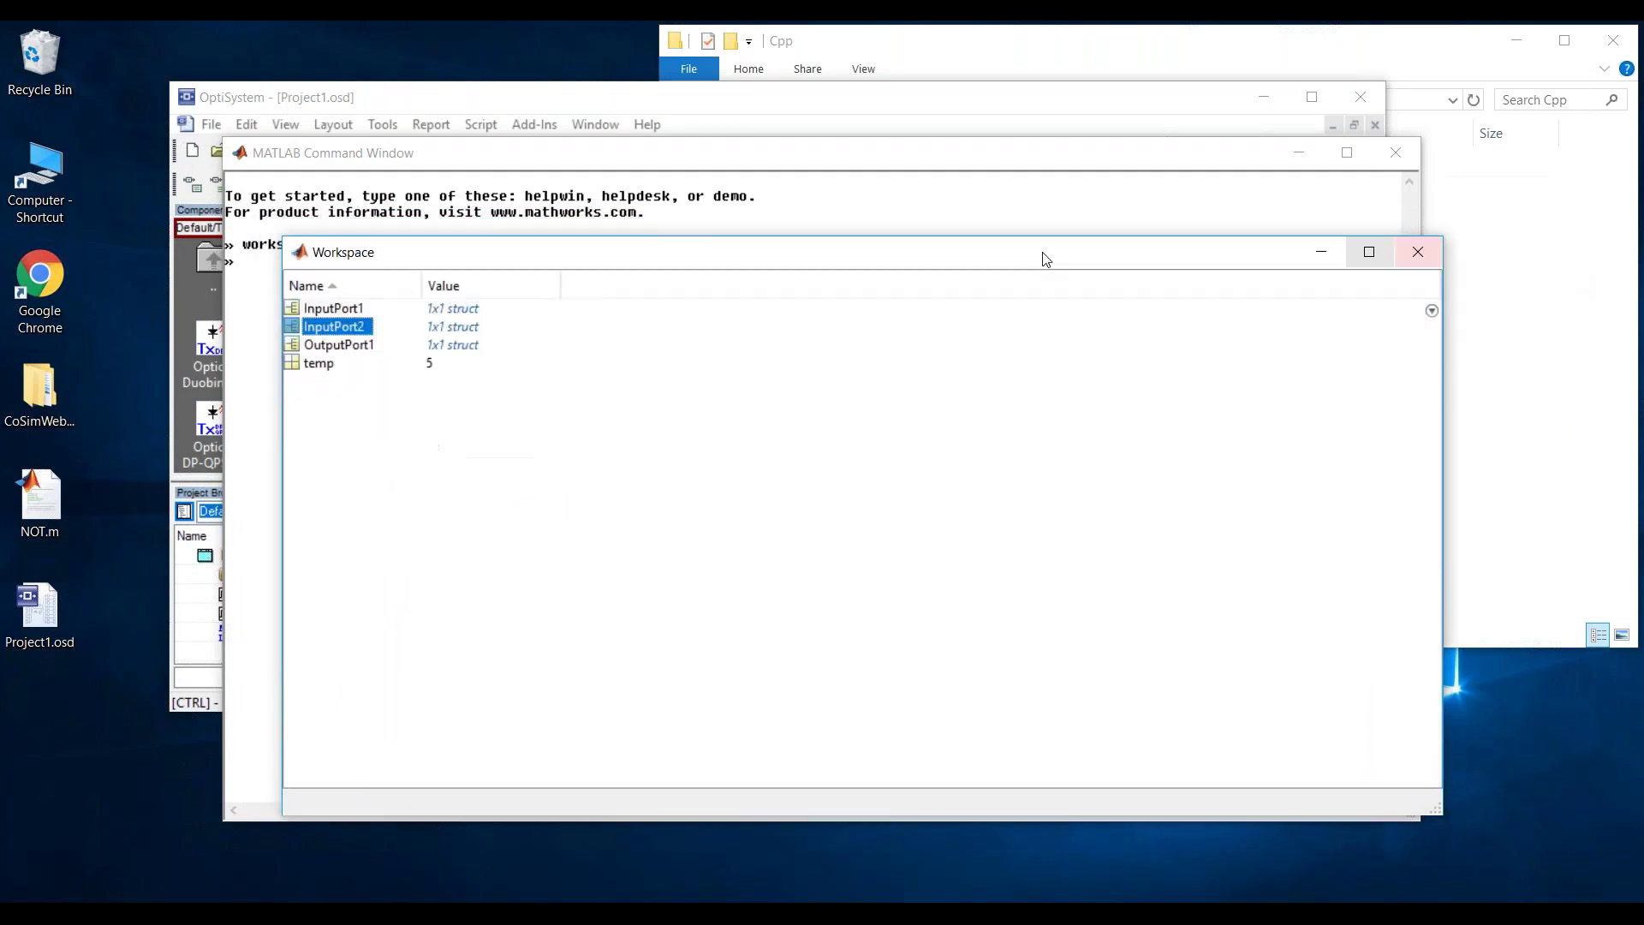
# - Open InputPort1, InputPort2, OutputPort1 and temp together from the workspace in the variable editor
pyautogui.click(346, 310)
pyautogui.keyDown('shift'); pyautogui.click(325, 362); pyautogui.keyUp('shift')
pyautogui.rightClick(328, 347)
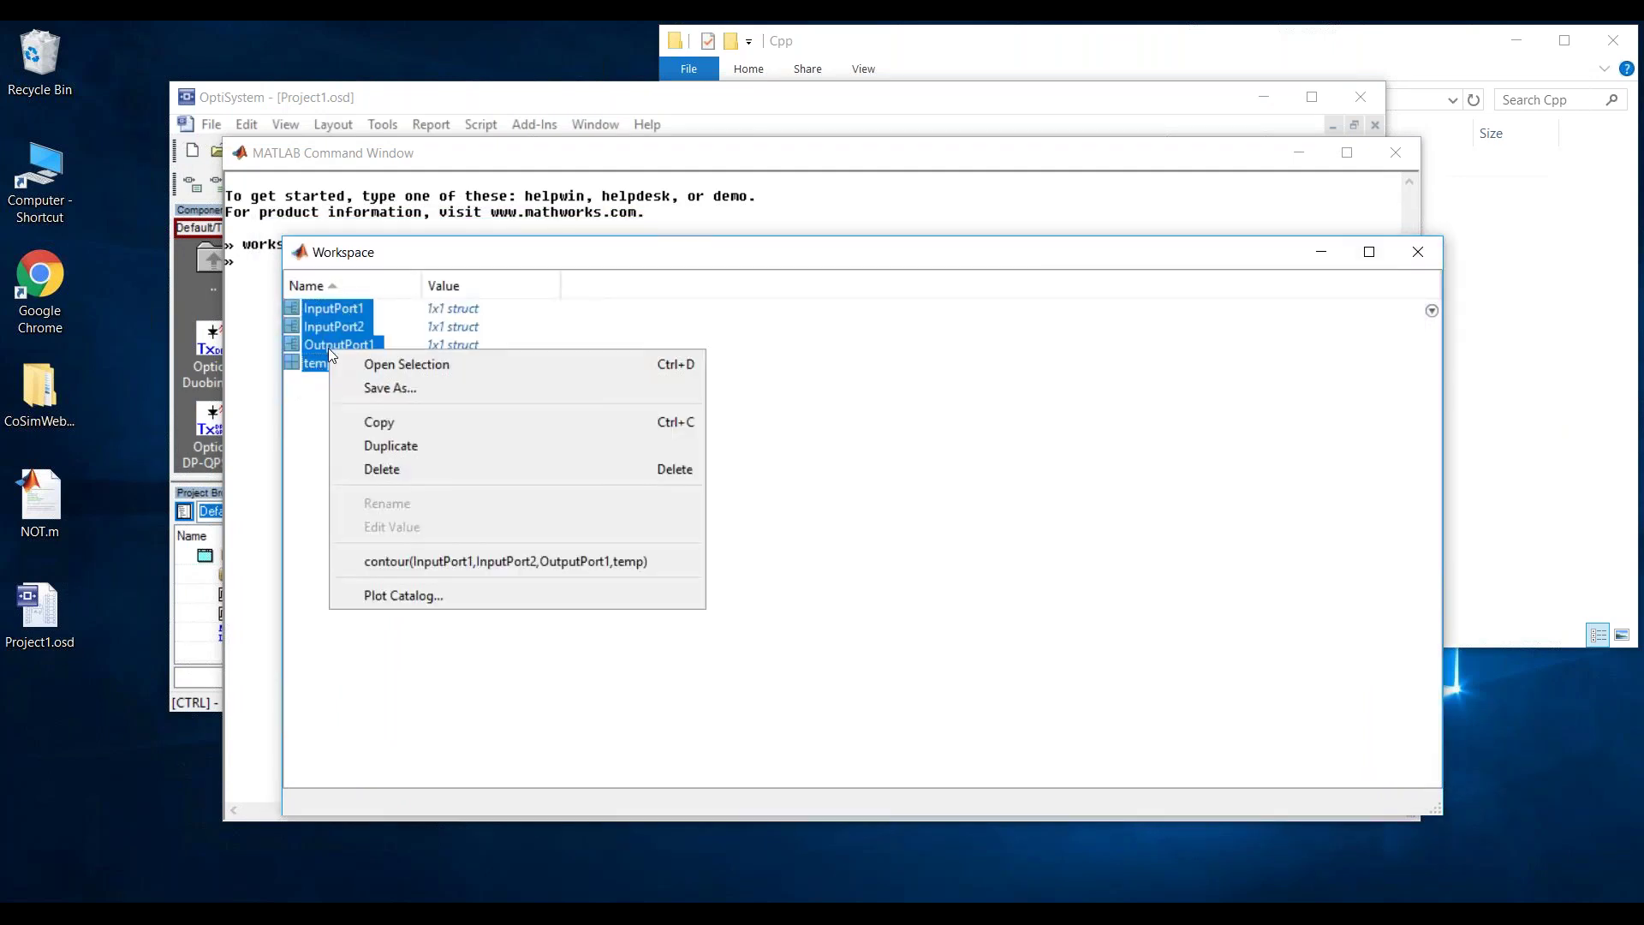
pyautogui.click(429, 368)
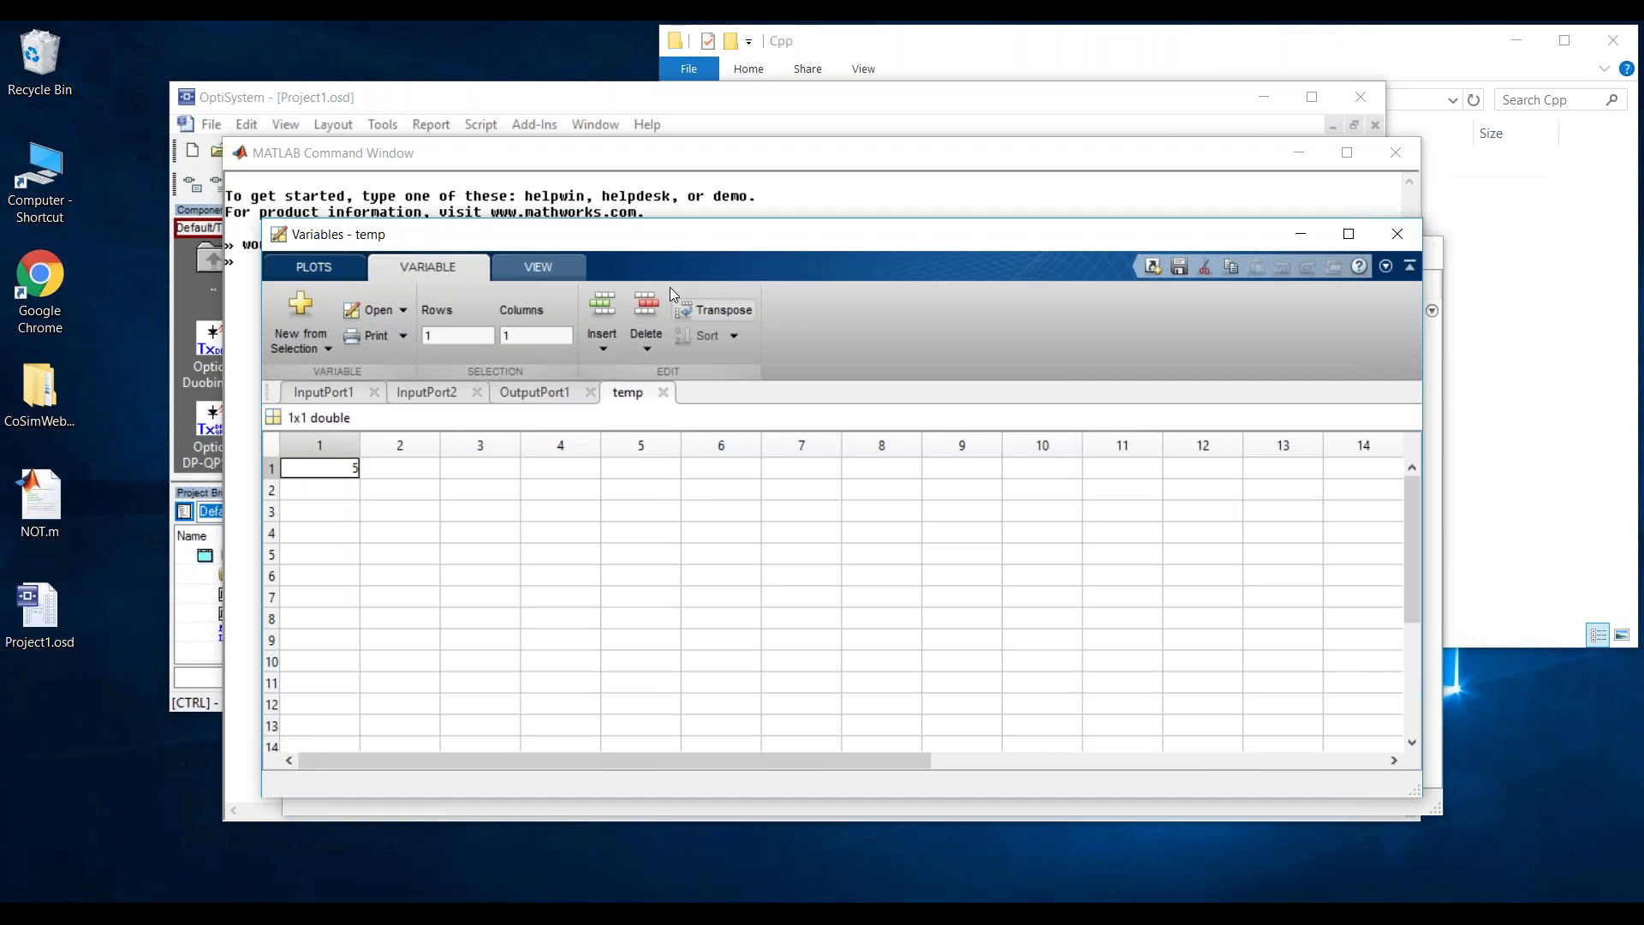
pyautogui.moveTo(669, 237); pyautogui.dragTo(647, 159)
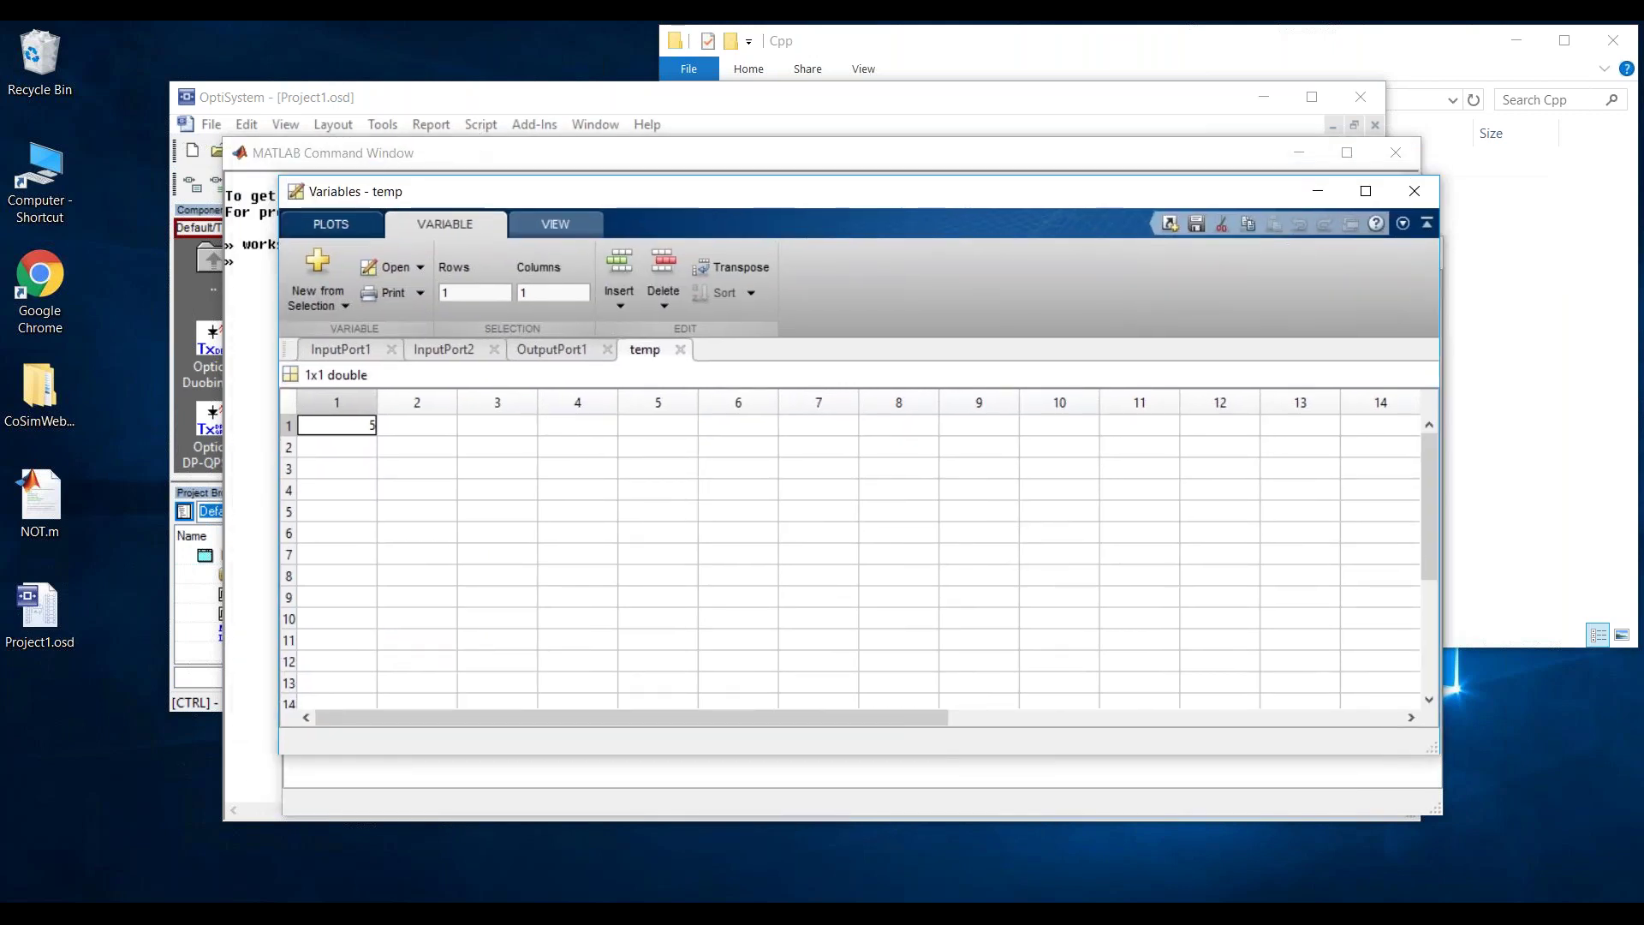
# - Save the variables to the Desktop as the MAT-file matlab.mat
pyautogui.click(1196, 224)
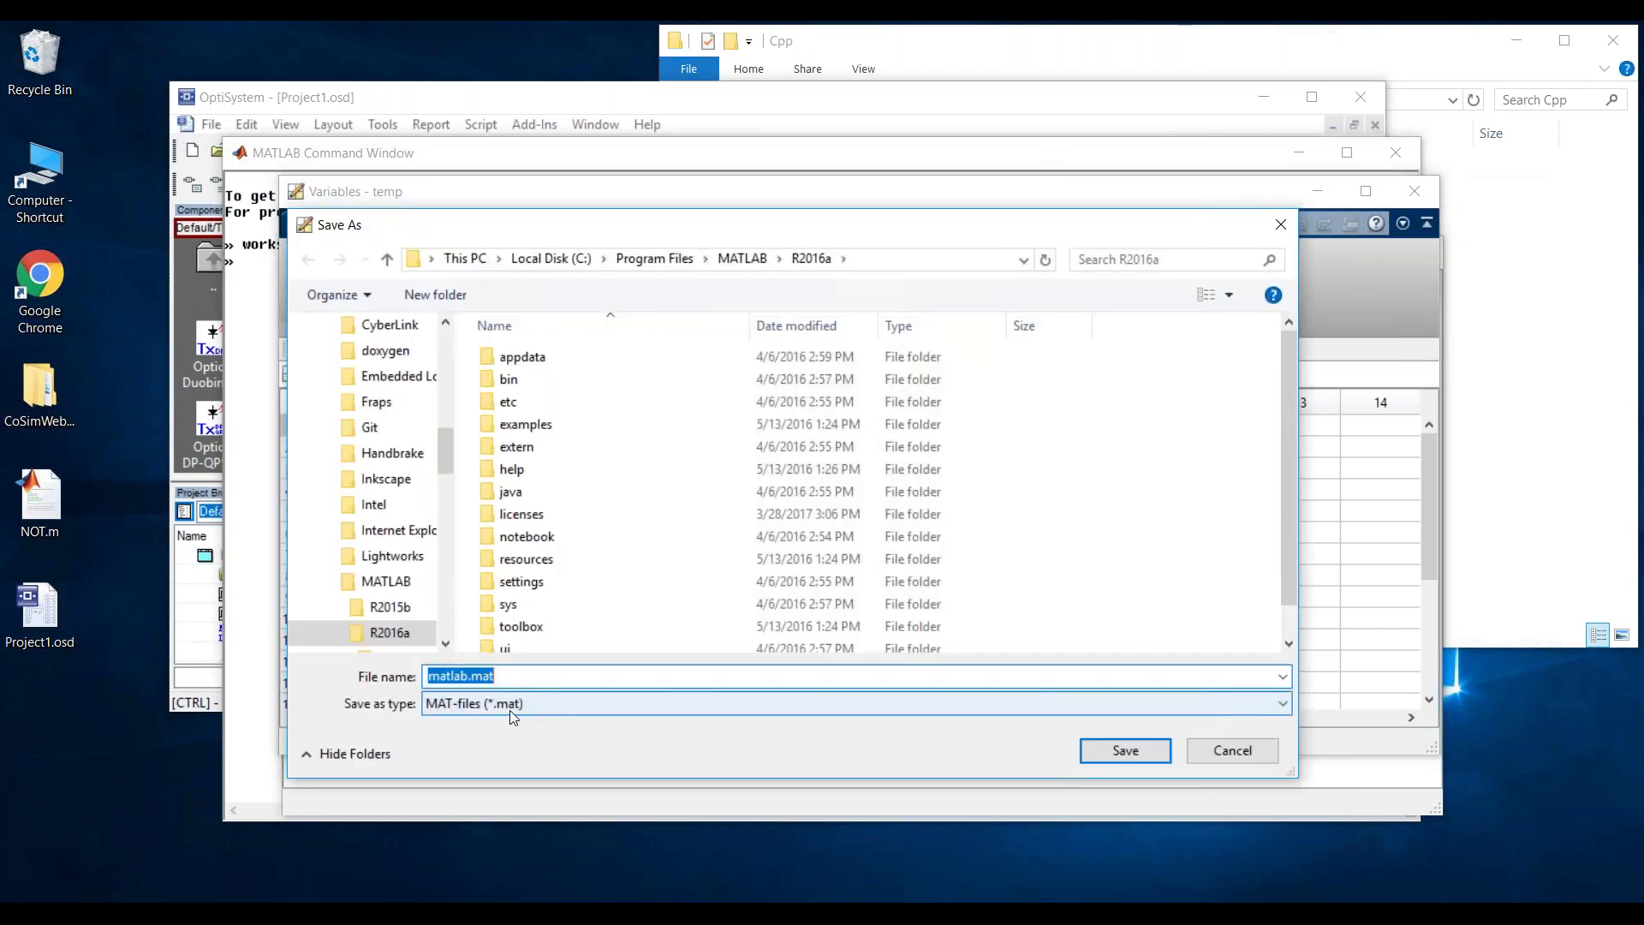
pyautogui.scroll(10, 443, 440)
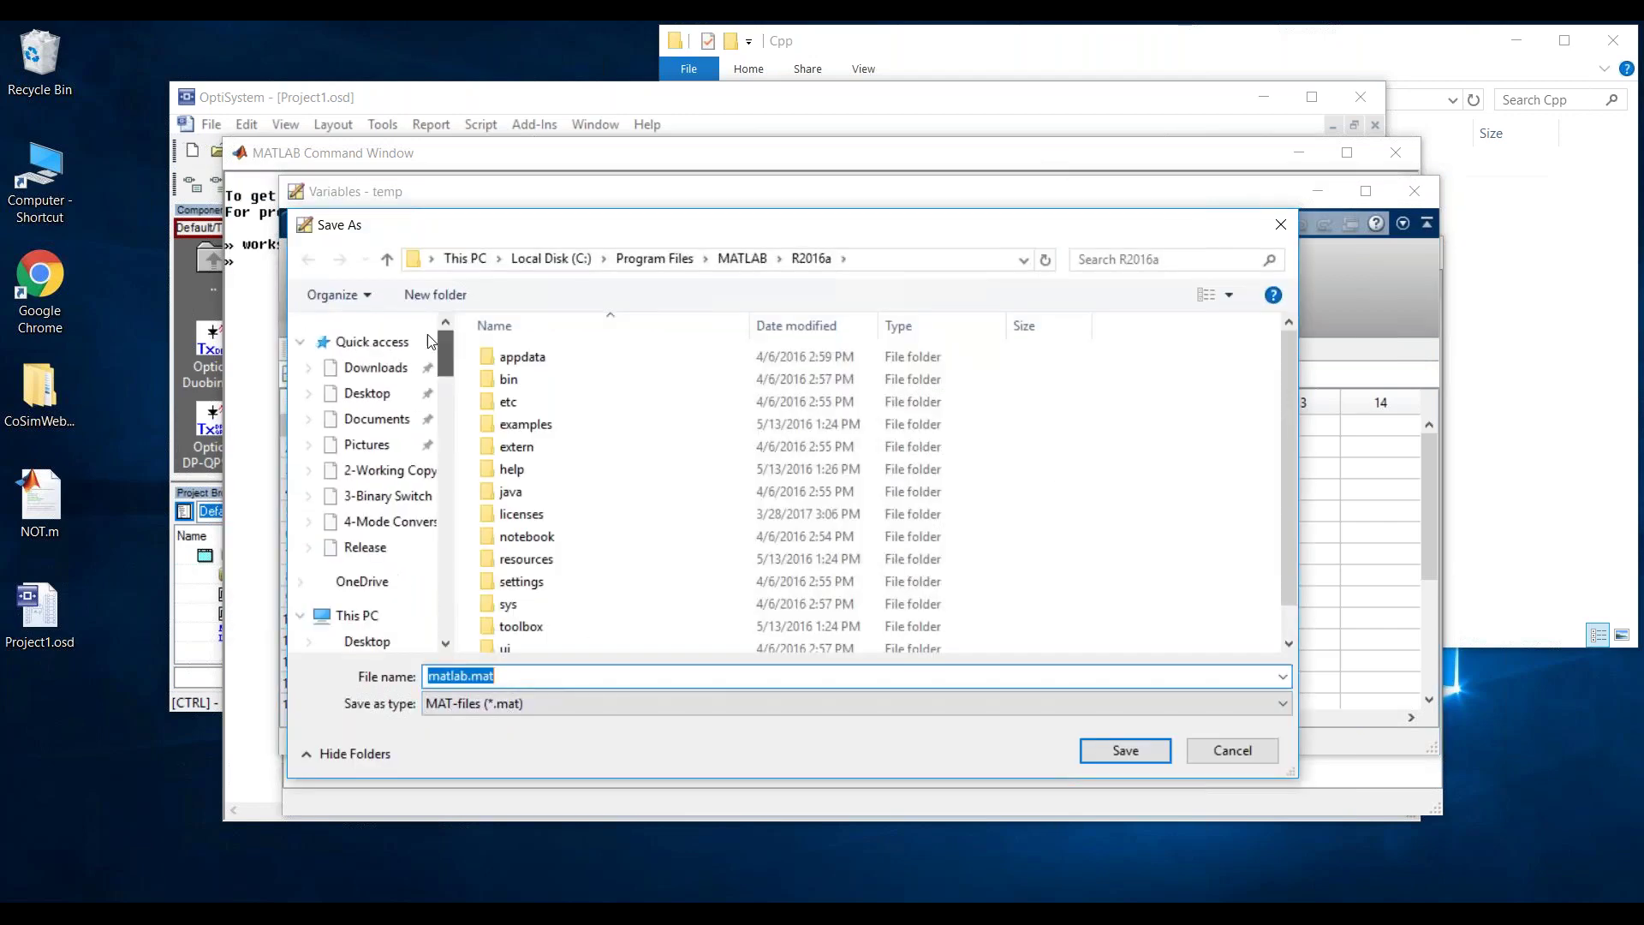
pyautogui.click(384, 401)
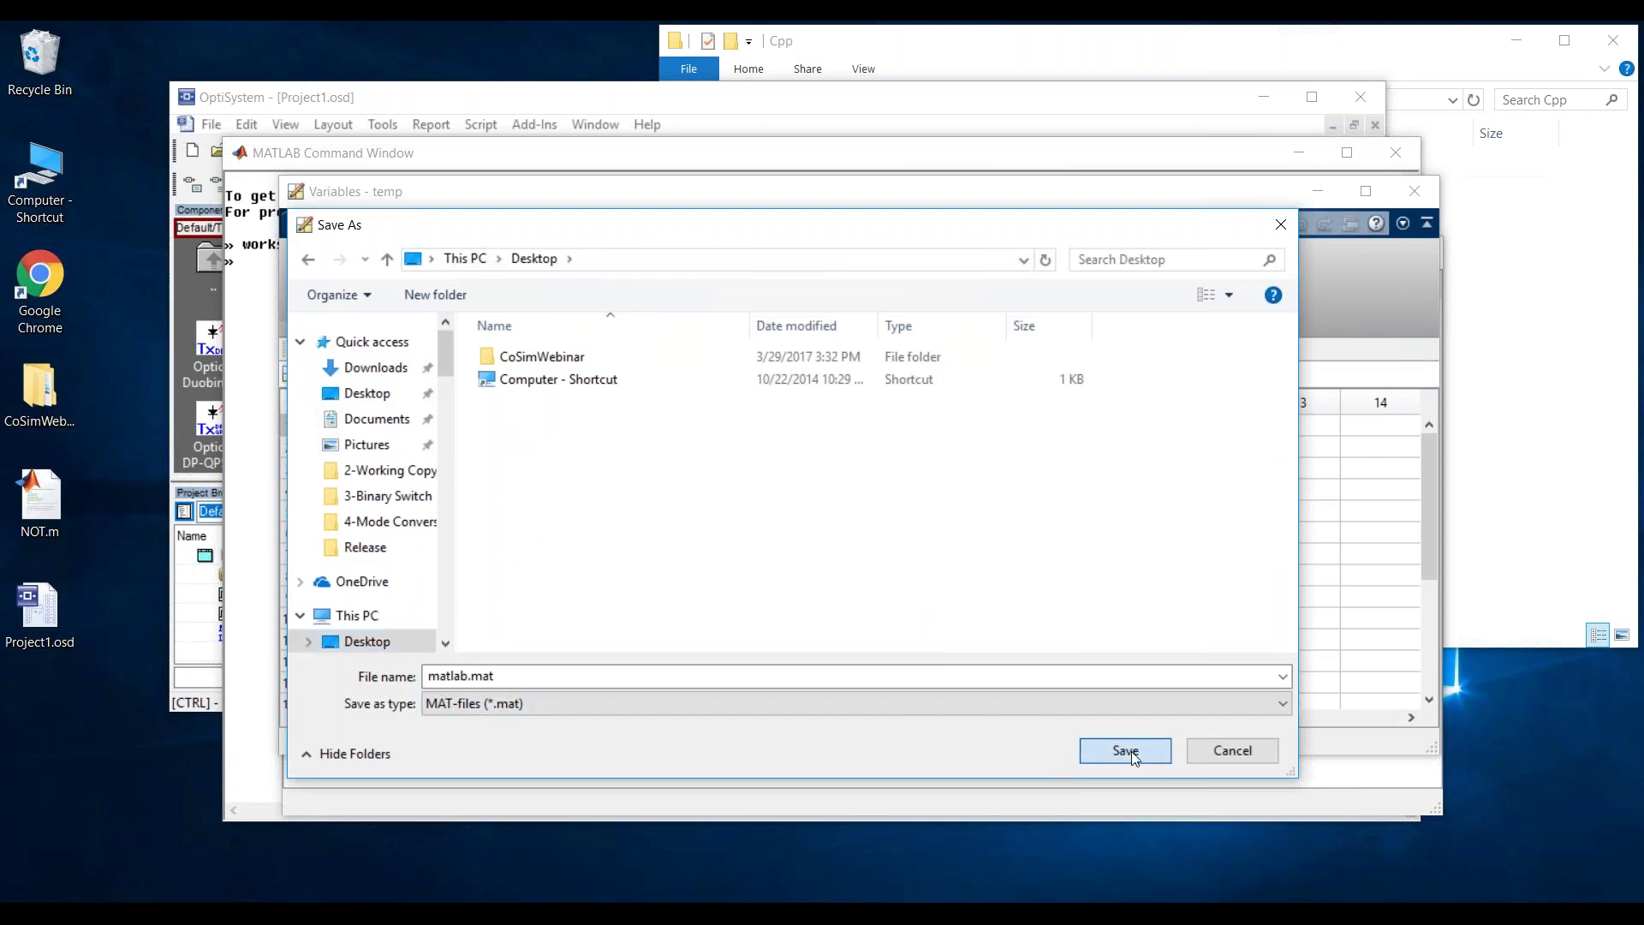
pyautogui.click(1125, 750)
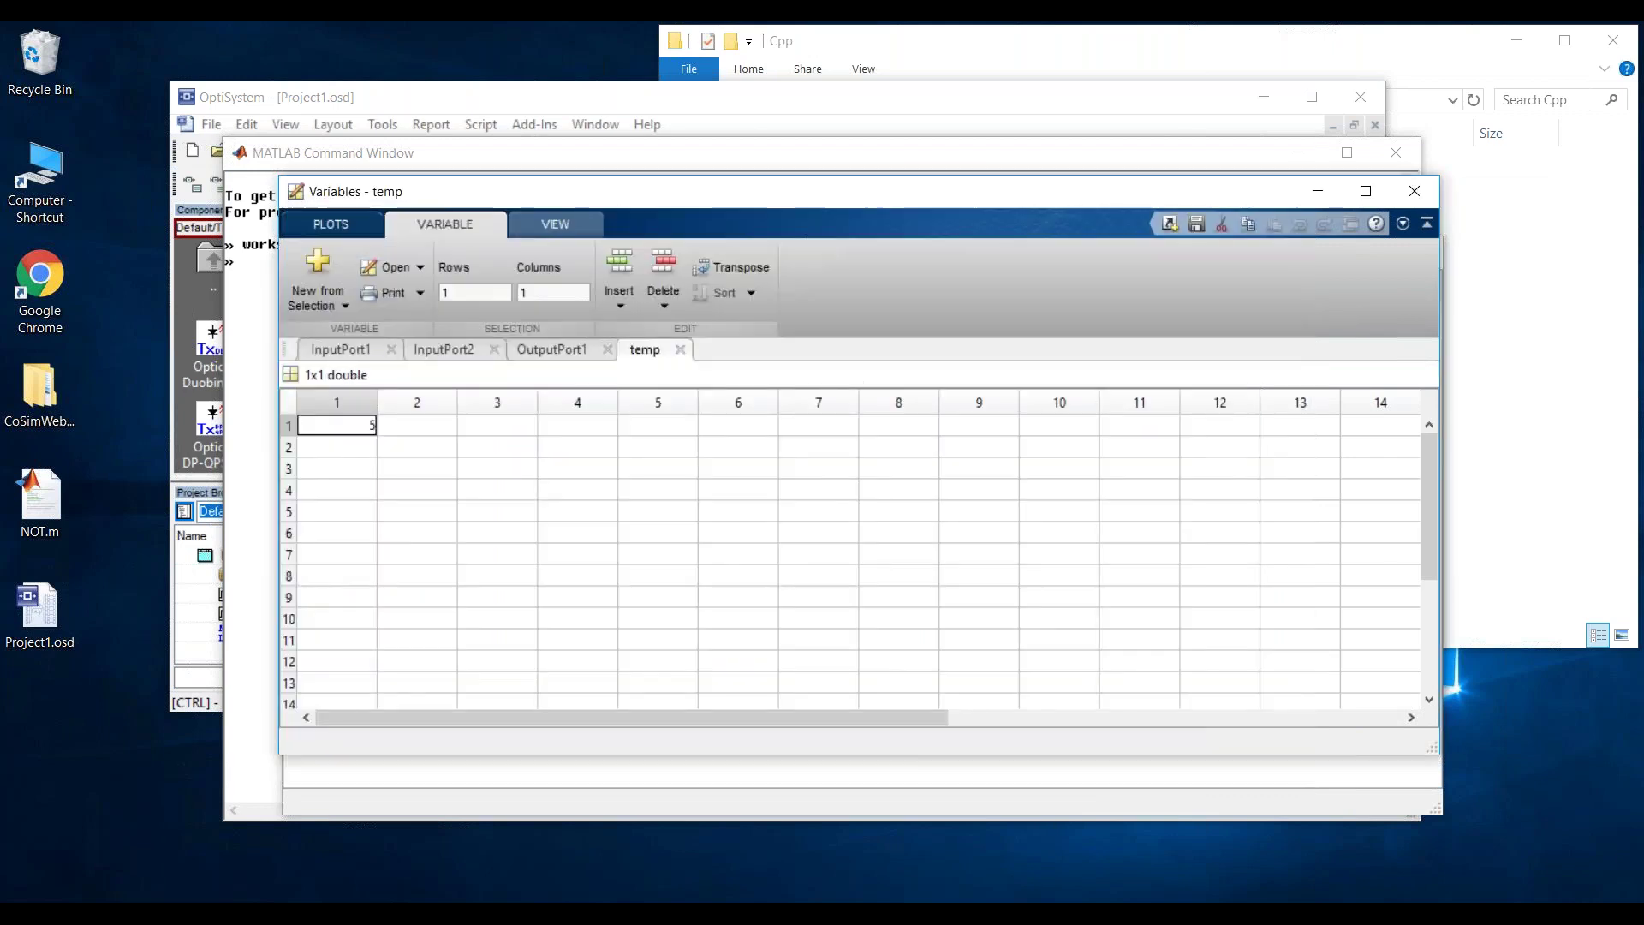
pyautogui.click(78, 738)
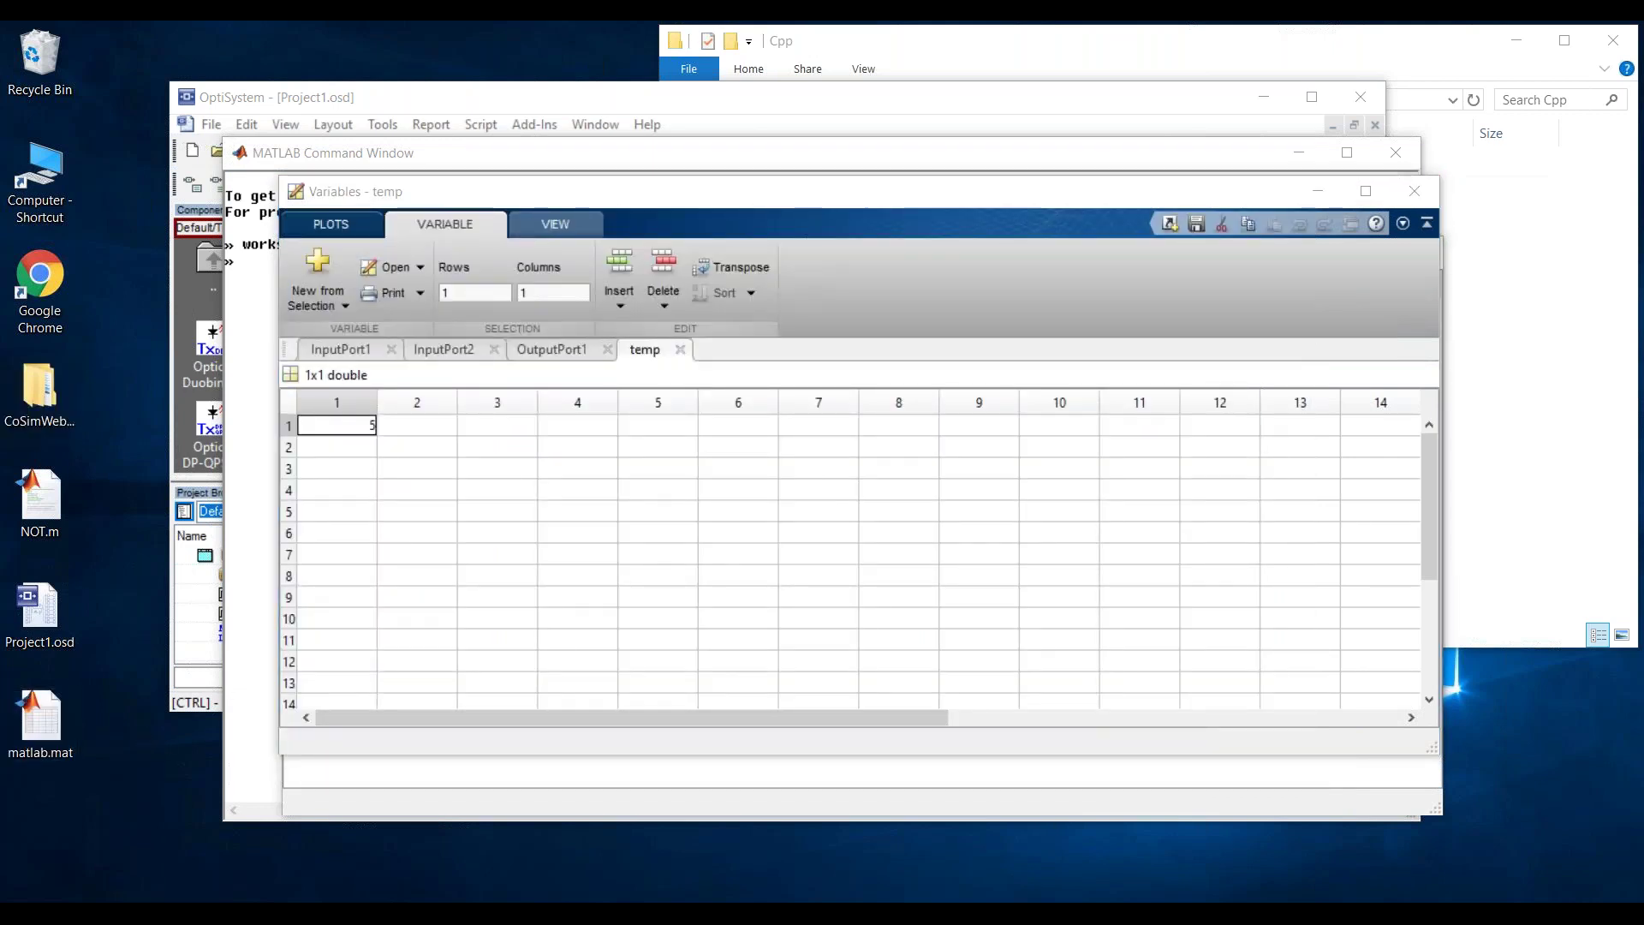
# - Launch the full MATLAB R2016a desktop application
pyautogui.hotkey('alt', 'Tab')
pyautogui.click(753, 875)
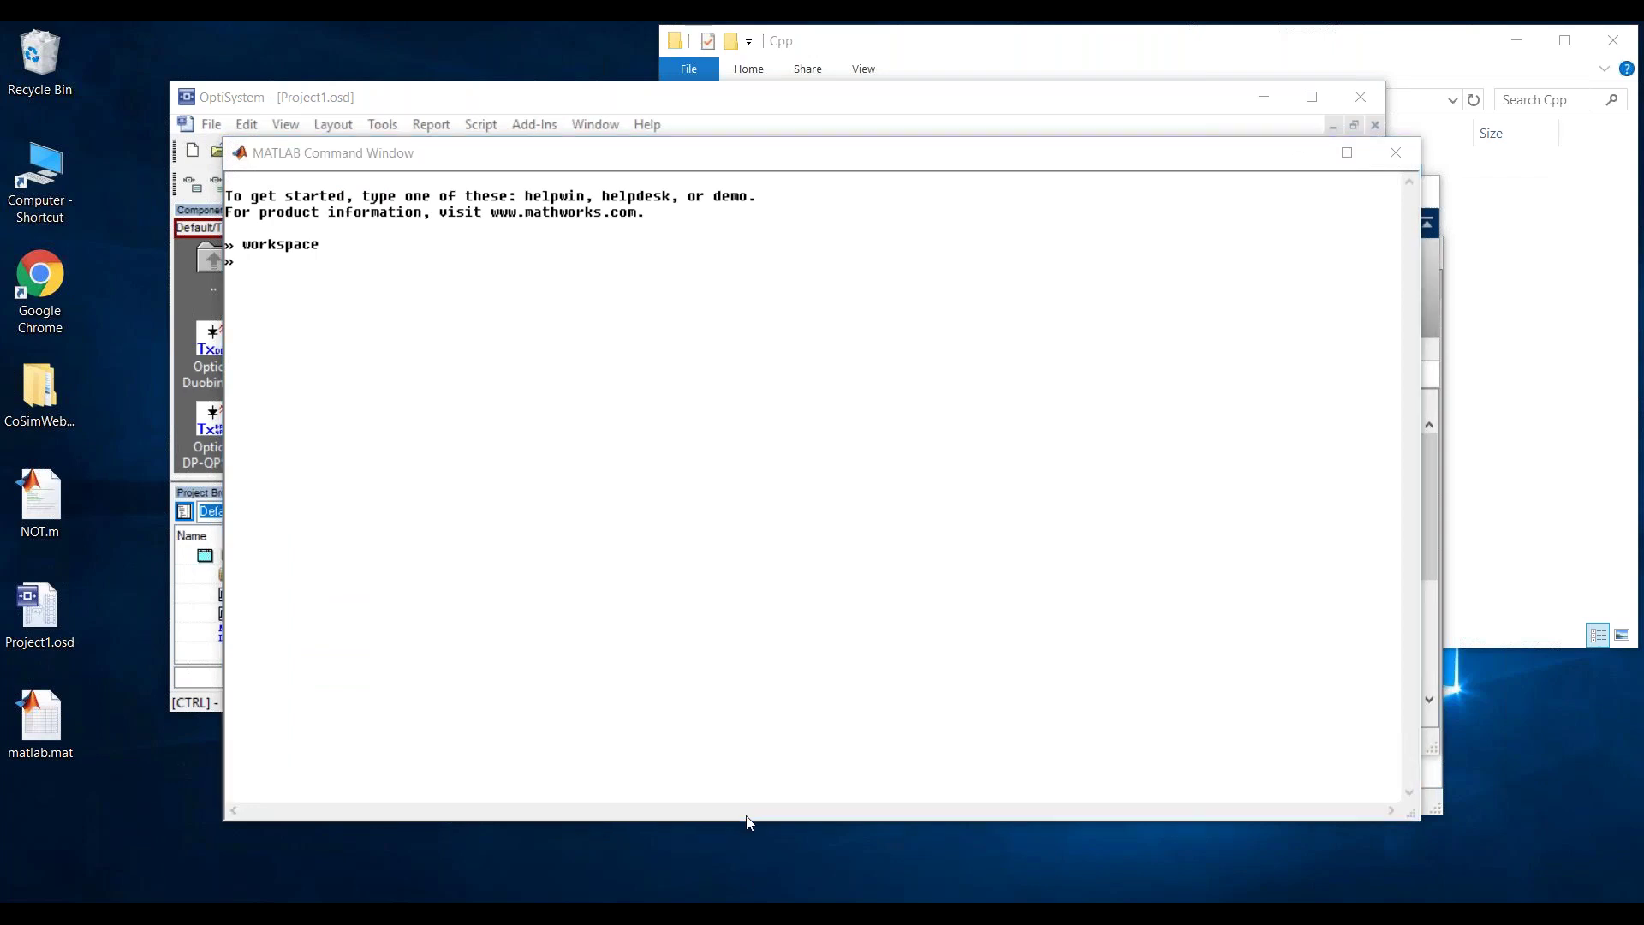
pyautogui.press('super')
pyautogui.write('mat')
pyautogui.press('Return')
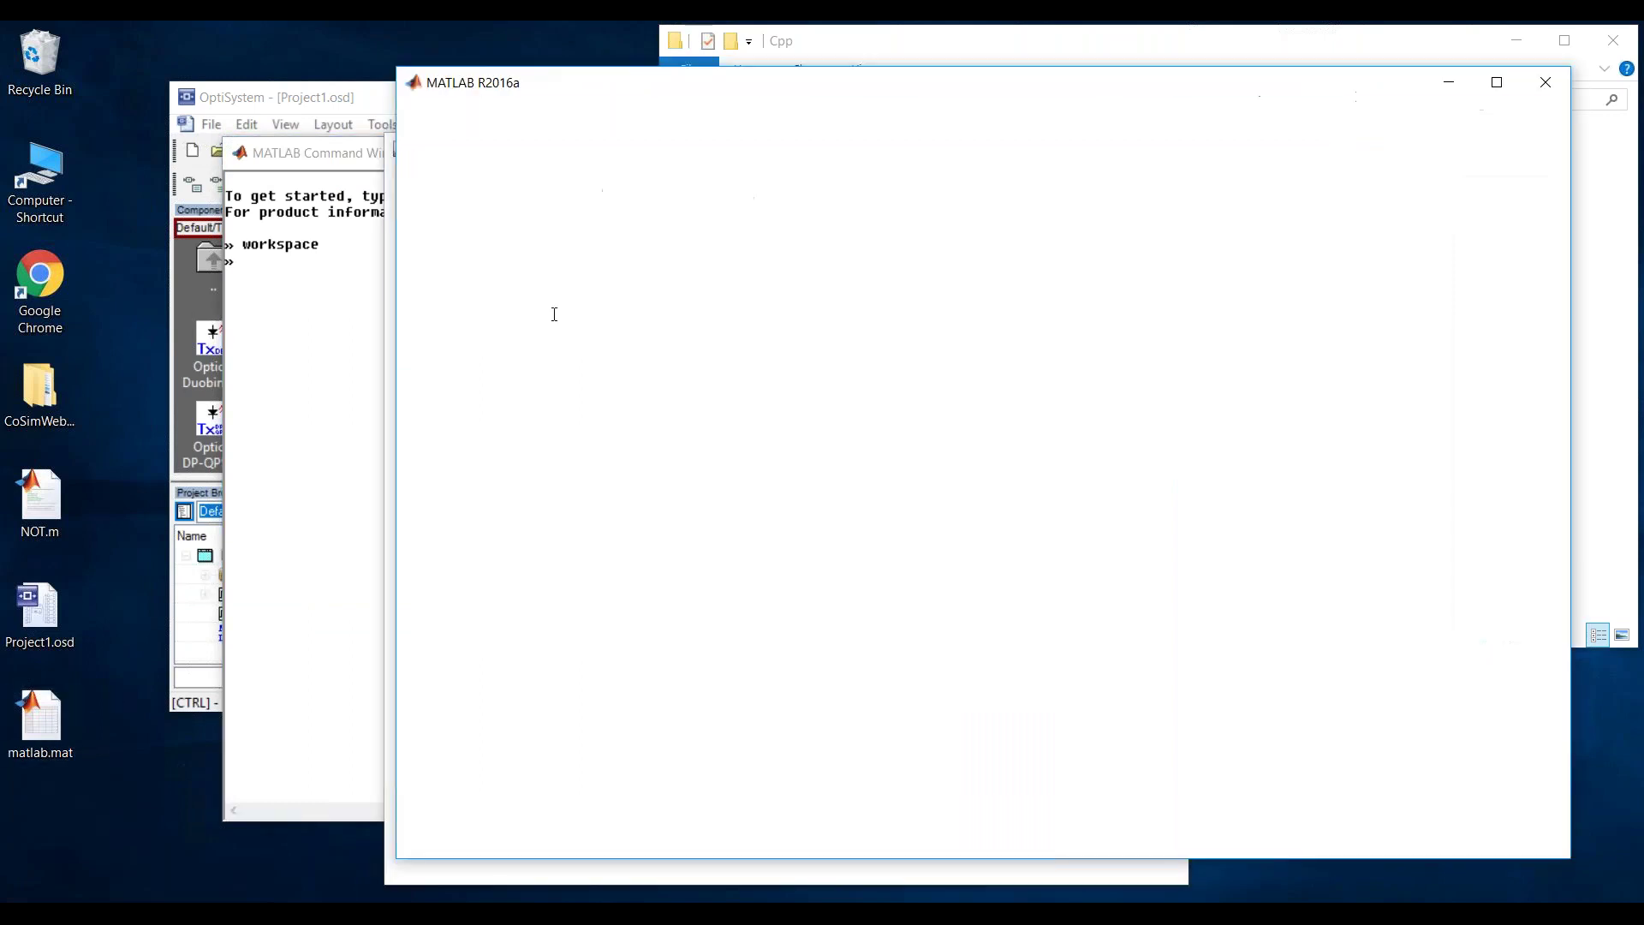
# - Load matlab.mat from the Desktop into the MATLAB workspace and select the temp variable
pyautogui.click(507, 197)
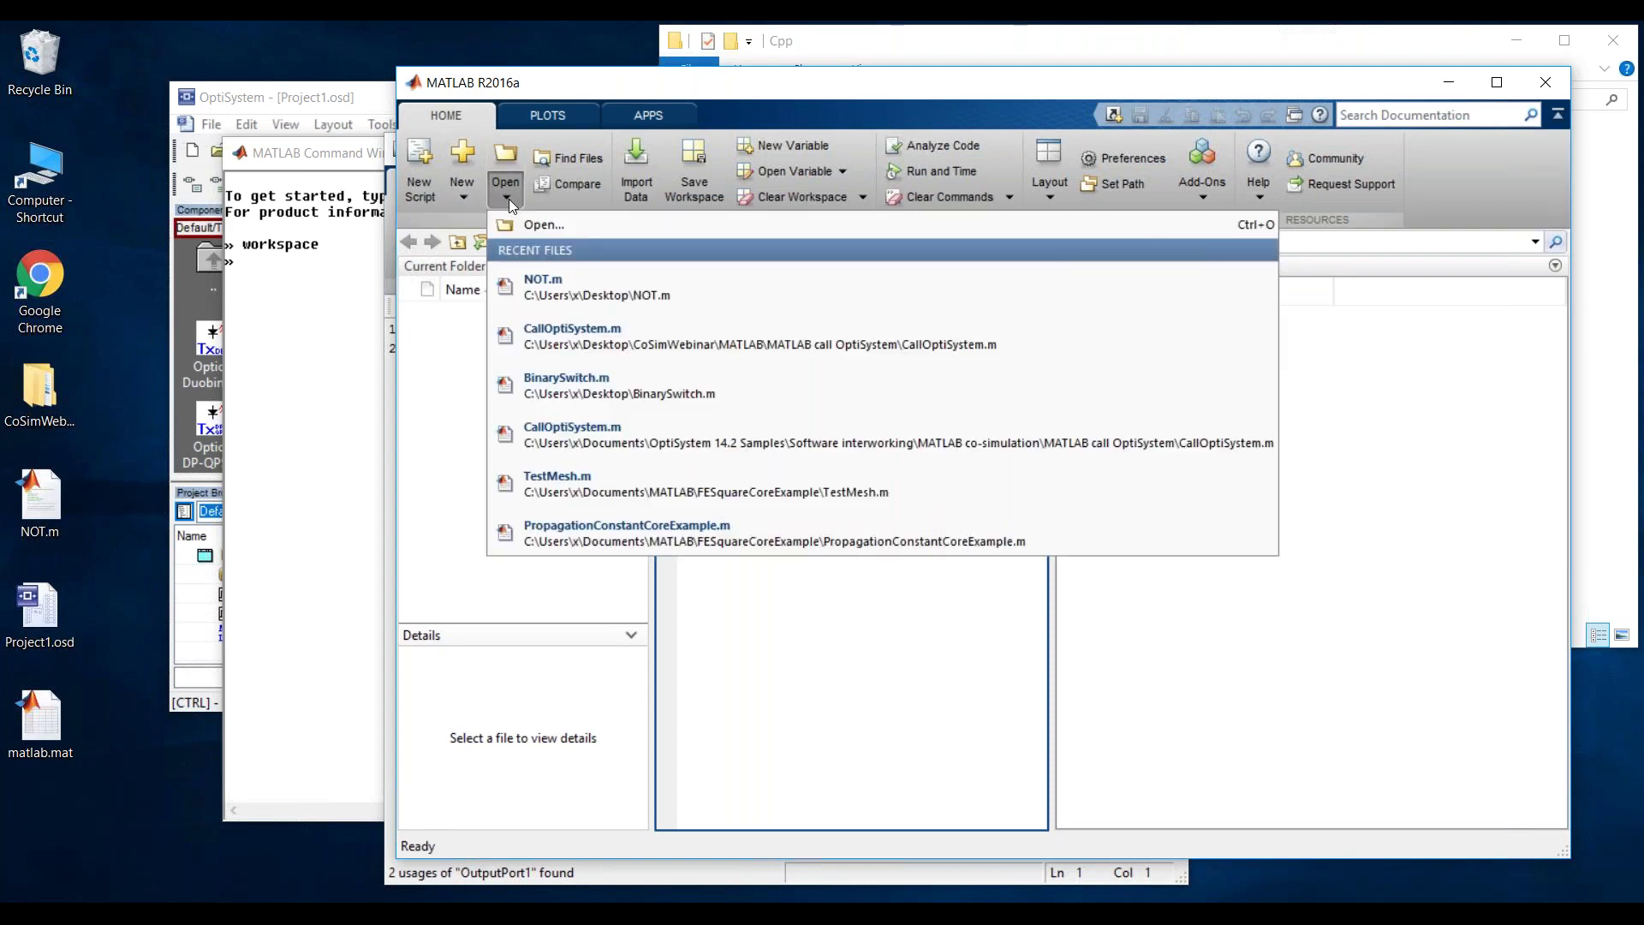
pyautogui.click(584, 232)
pyautogui.scroll(-1, 531, 240)
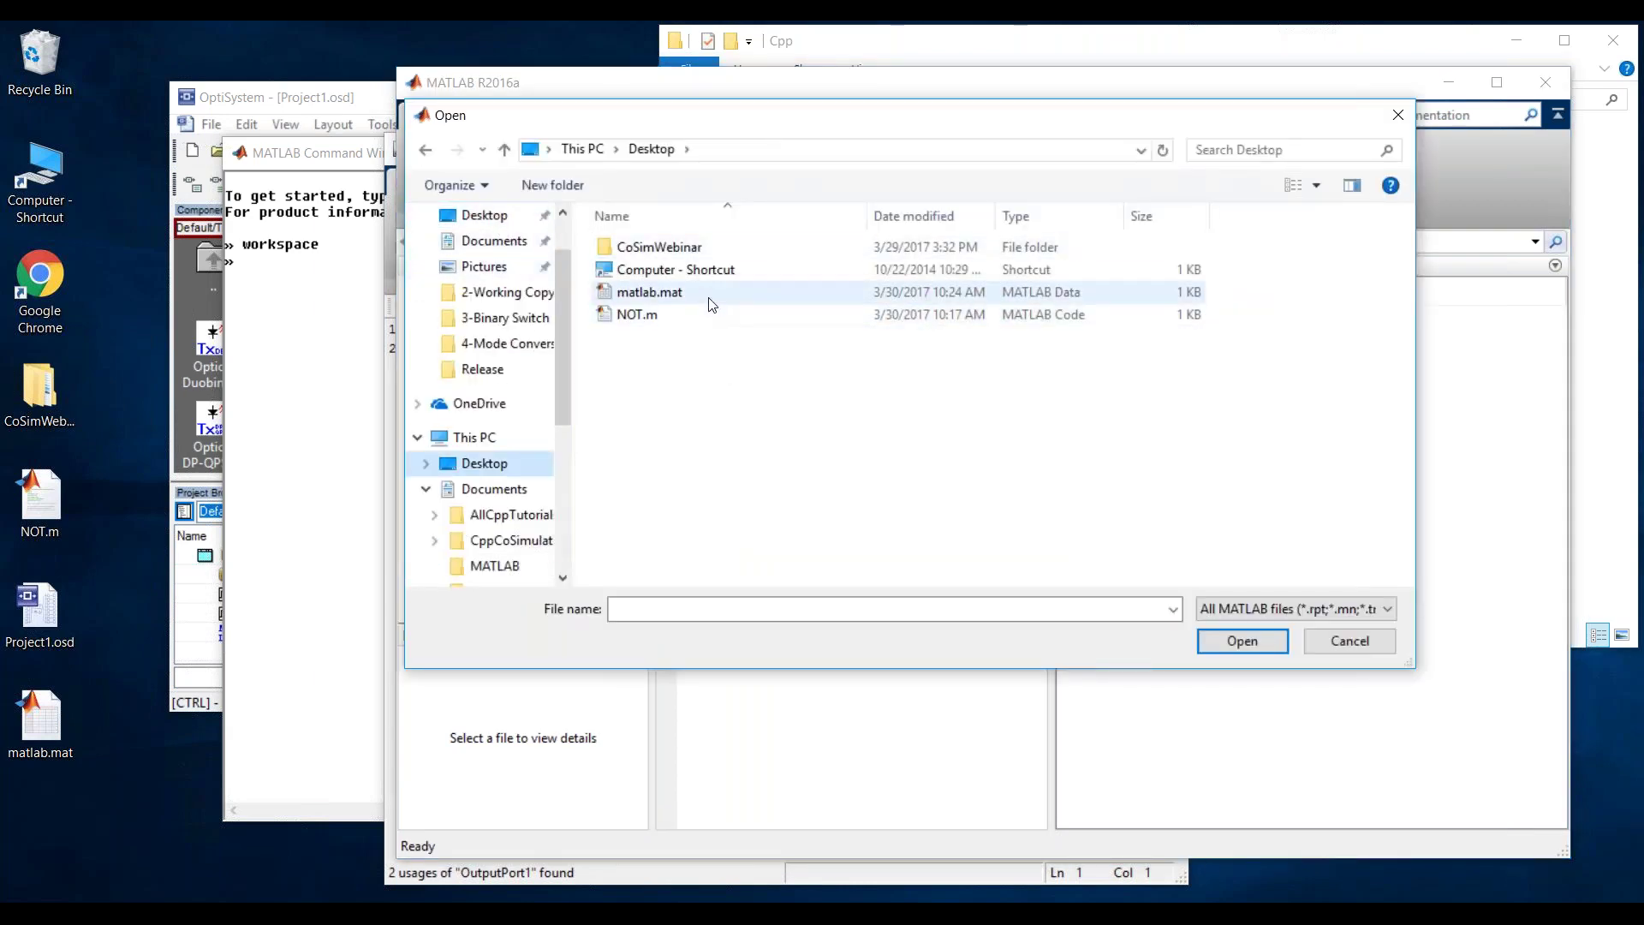
pyautogui.doubleClick(708, 298)
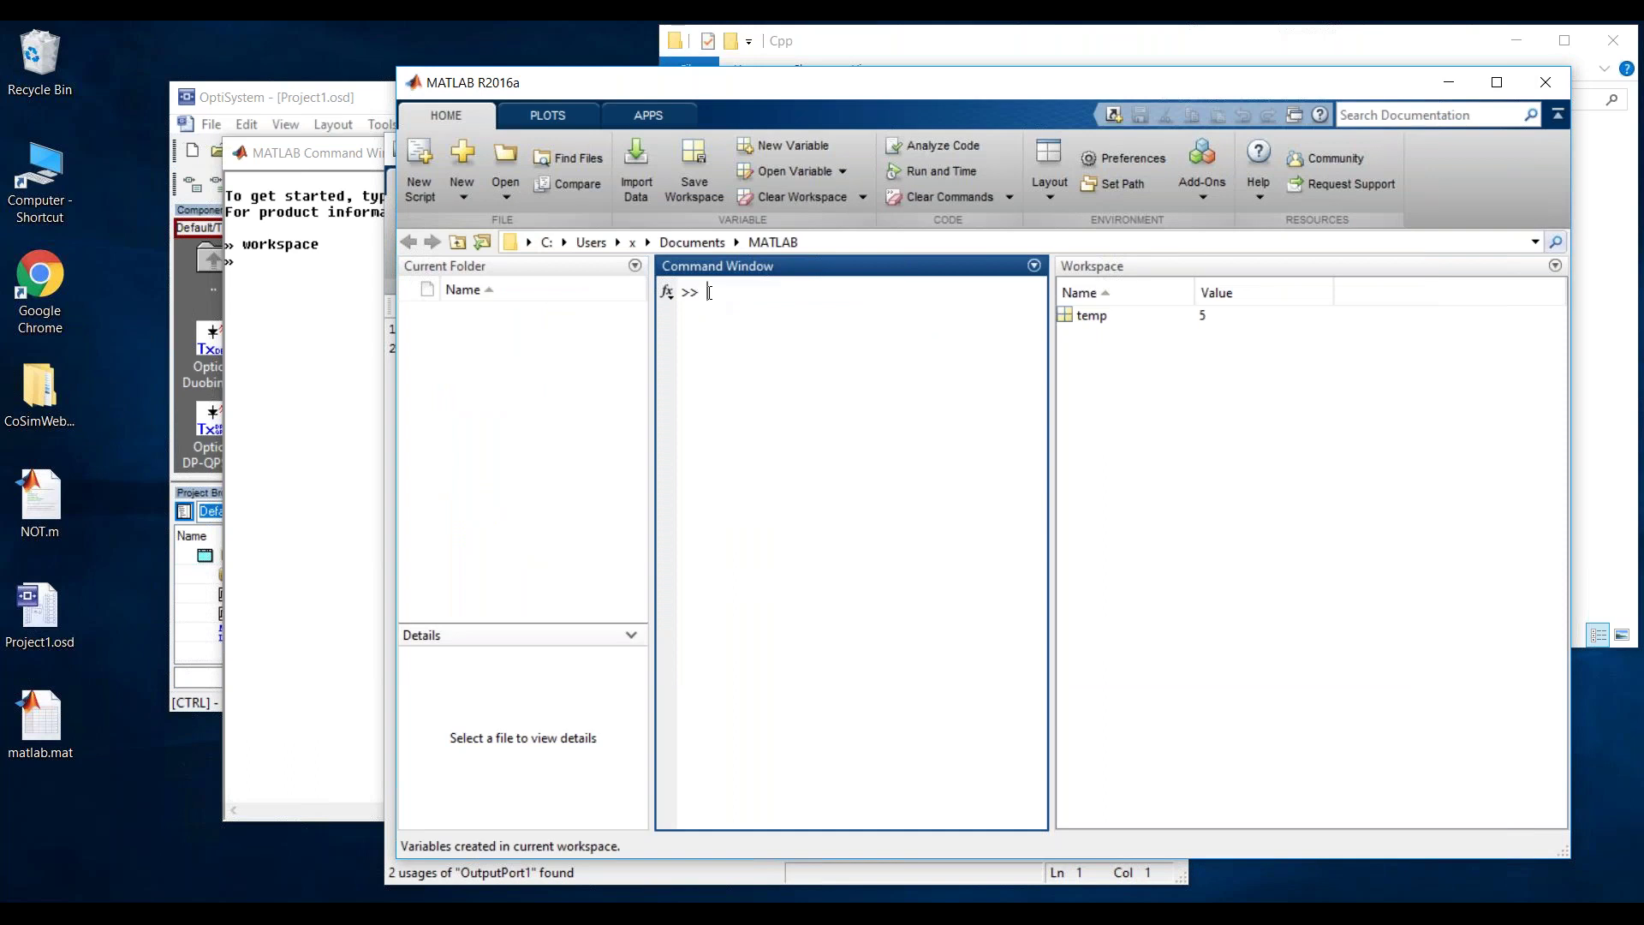
pyautogui.click(1089, 322)
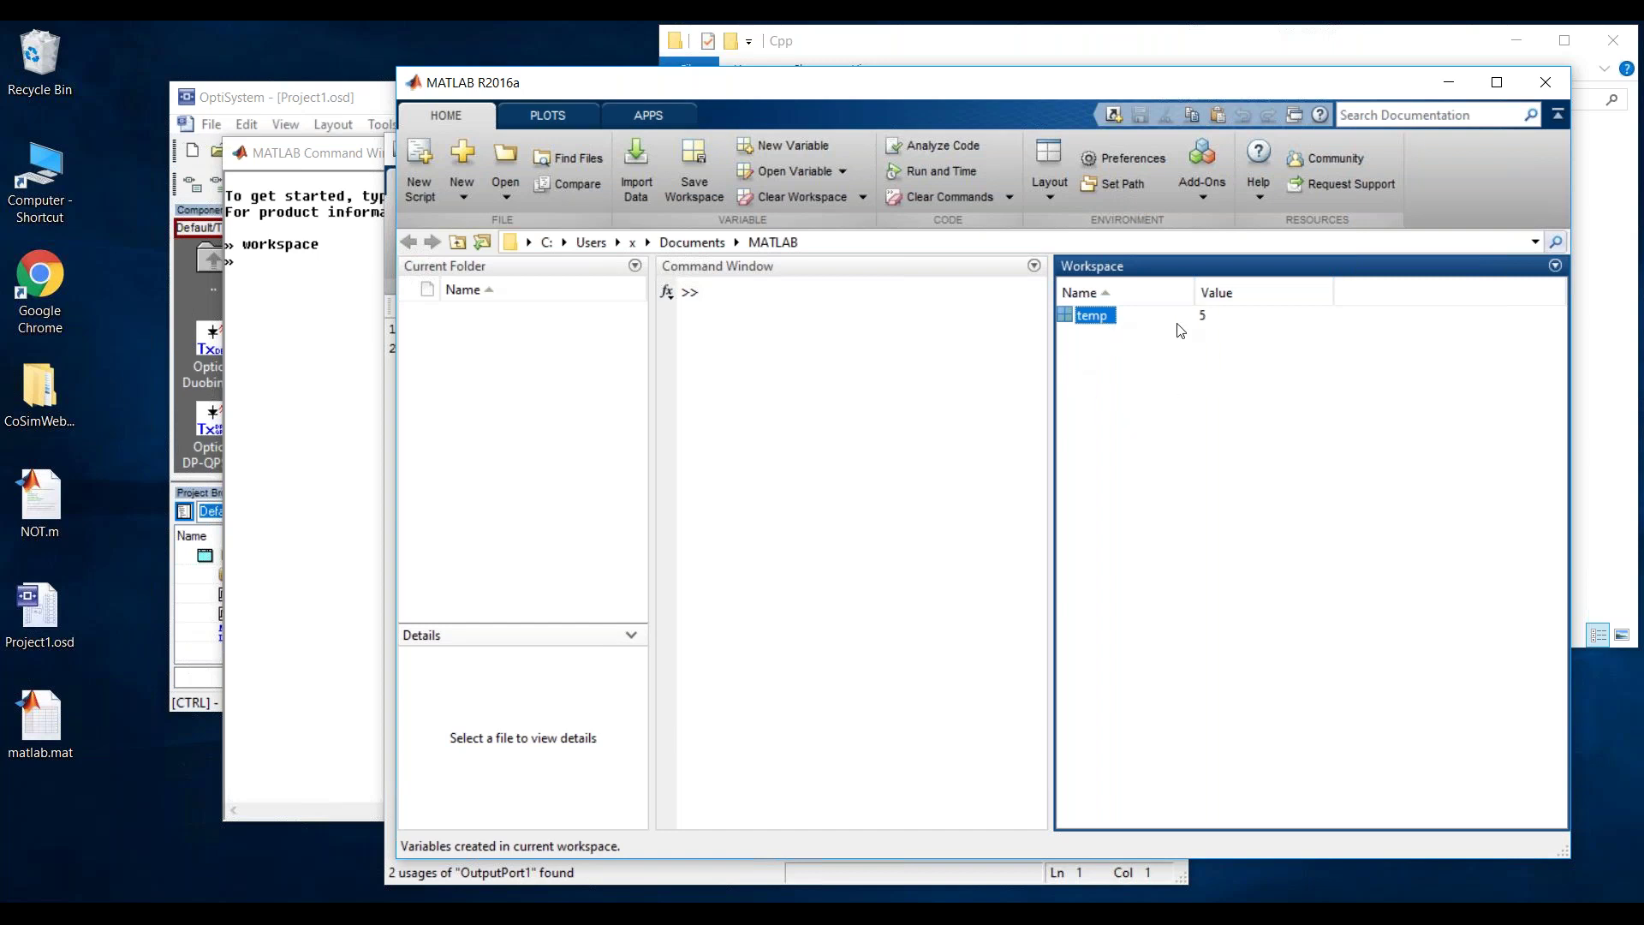
pyautogui.click(793, 299)
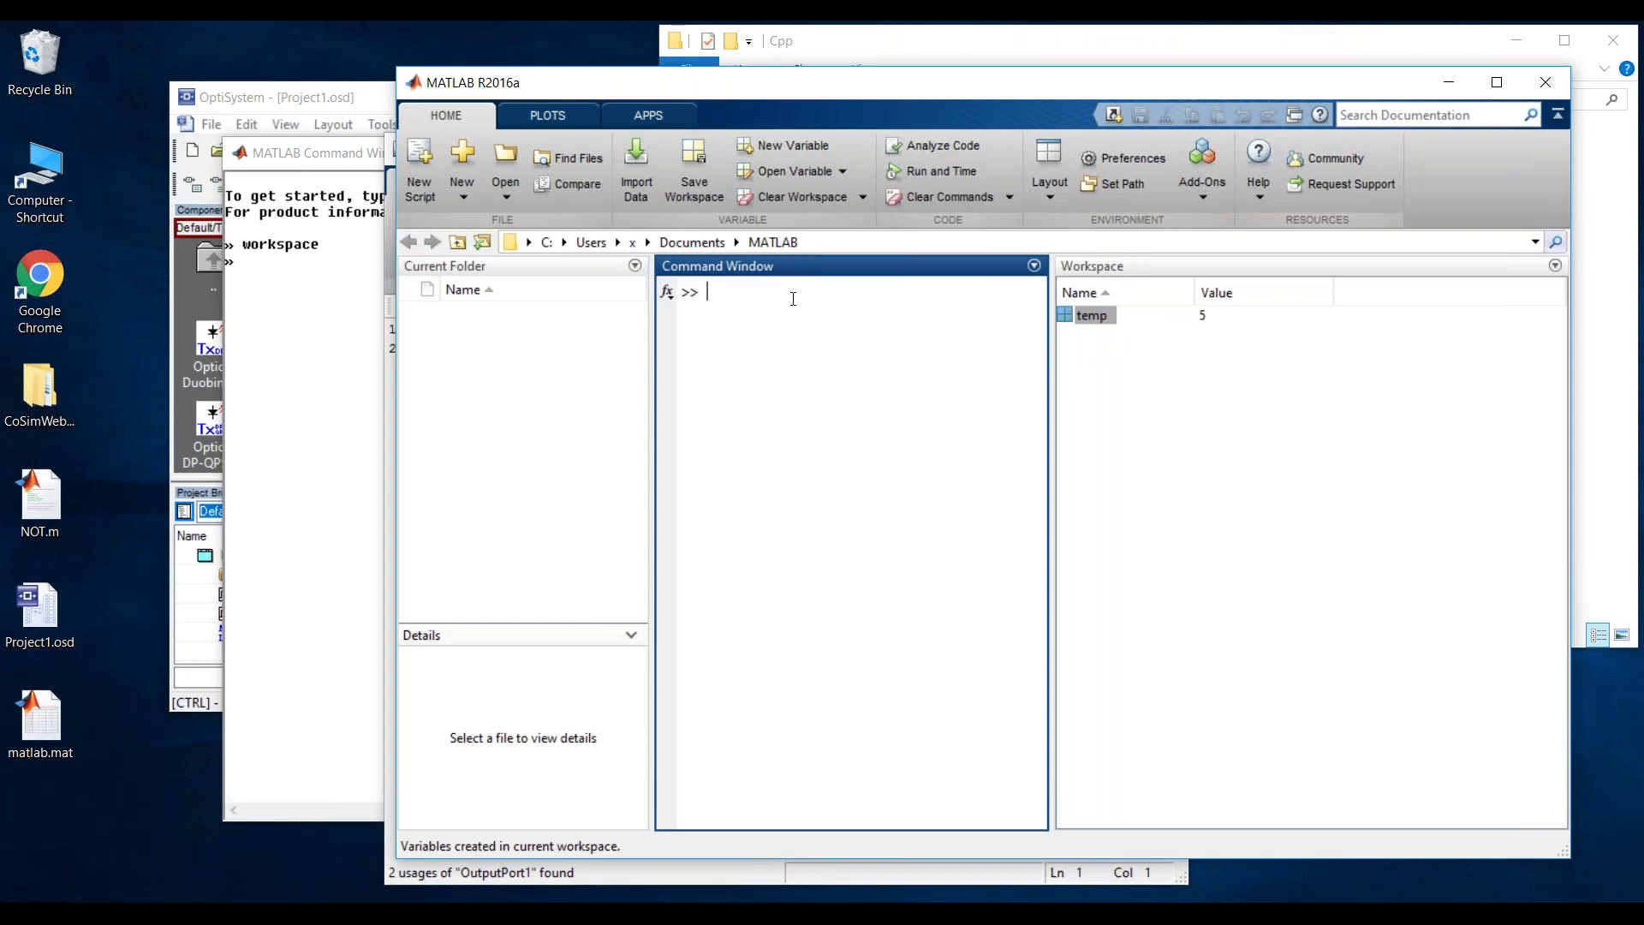
pyautogui.write('Not')
pyautogui.hotkey('shift', 'Home')
pyautogui.press('BackSpace')
pyautogui.click(1179, 375)
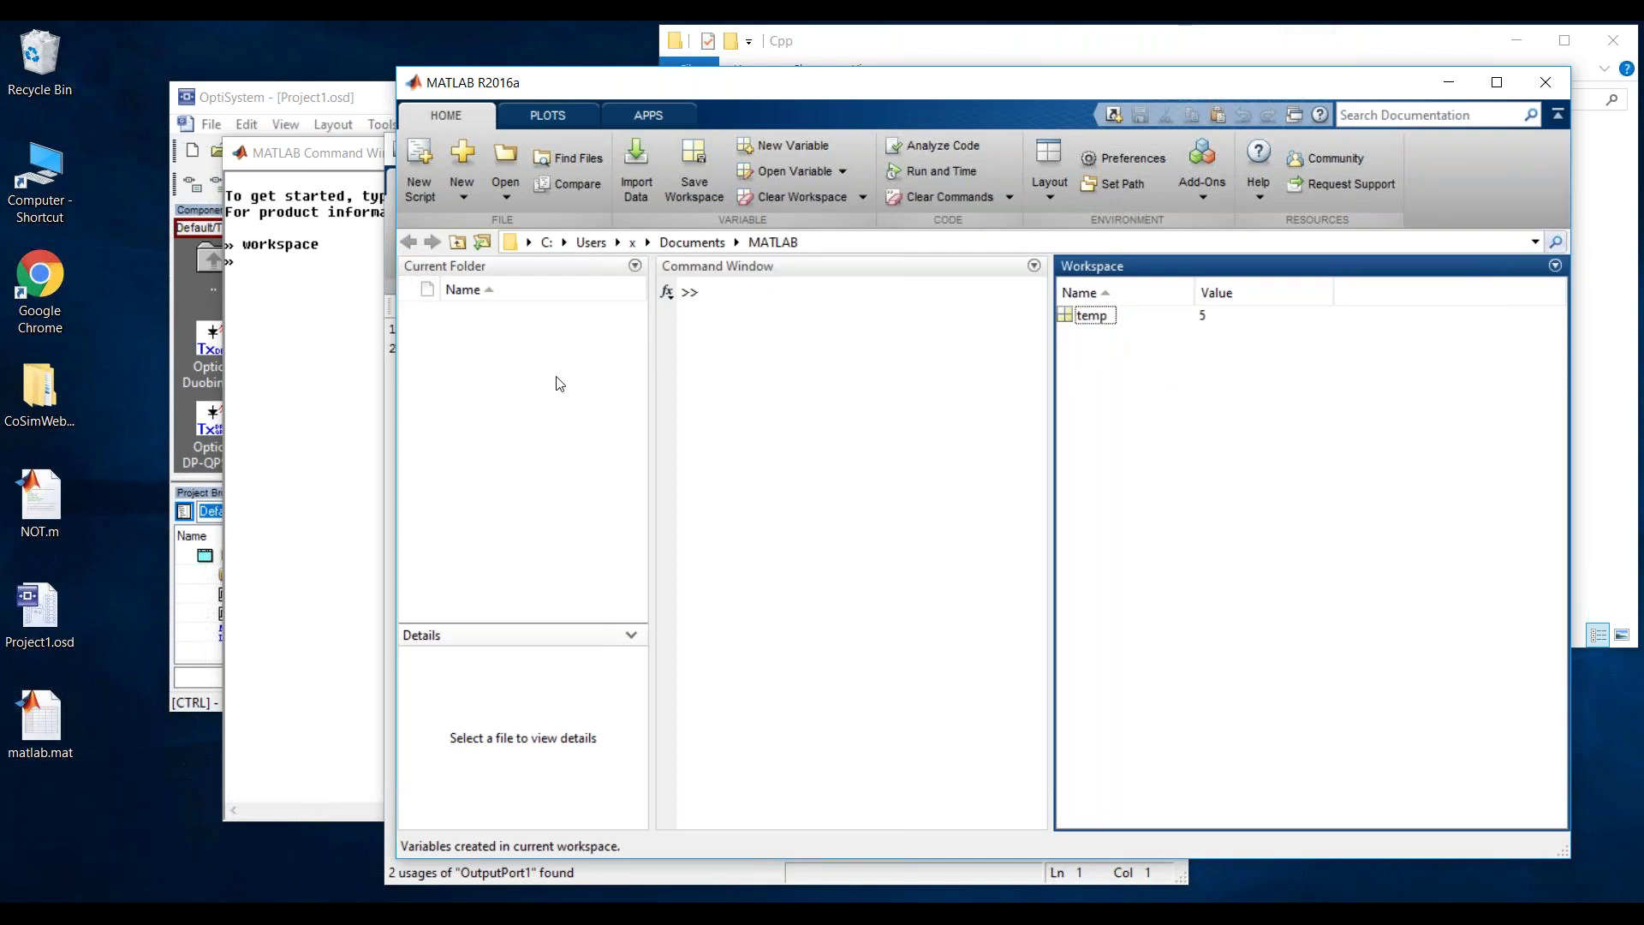
pyautogui.click(764, 393)
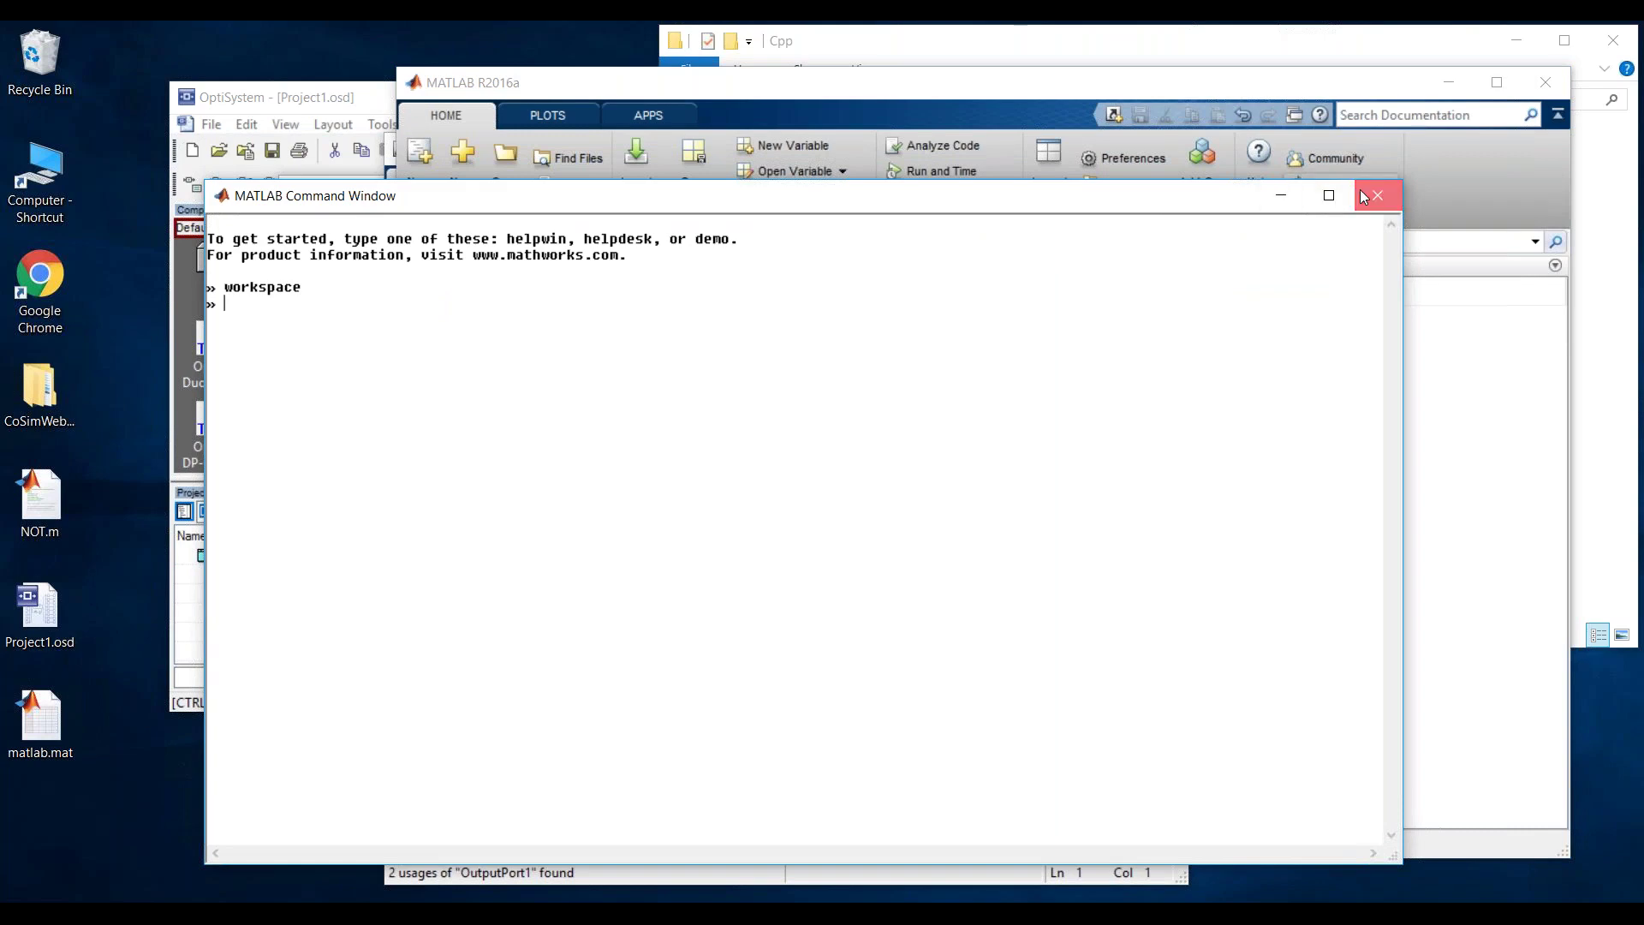
# - Close the open MATLAB windows, then reposition the OptiSystem window and make it taller
pyautogui.click(1376, 196)
pyautogui.moveTo(805, 85); pyautogui.dragTo(548, 121)
pyautogui.click(1295, 120)
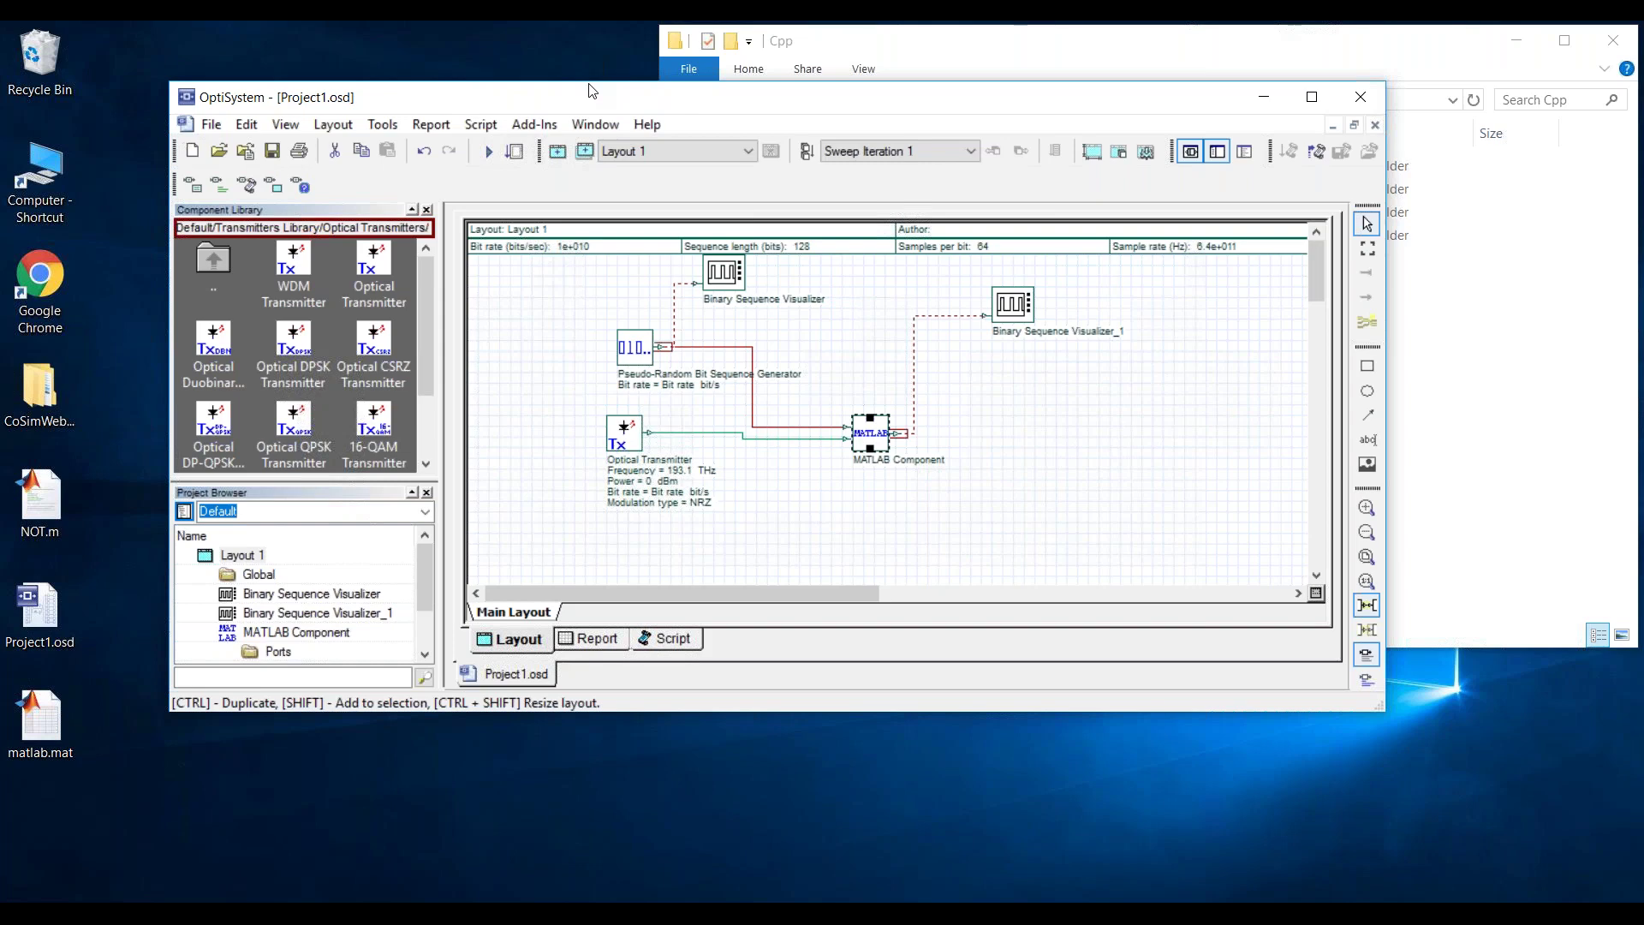
pyautogui.moveTo(599, 98); pyautogui.dragTo(522, 40)
pyautogui.moveTo(980, 650); pyautogui.dragTo(968, 828)
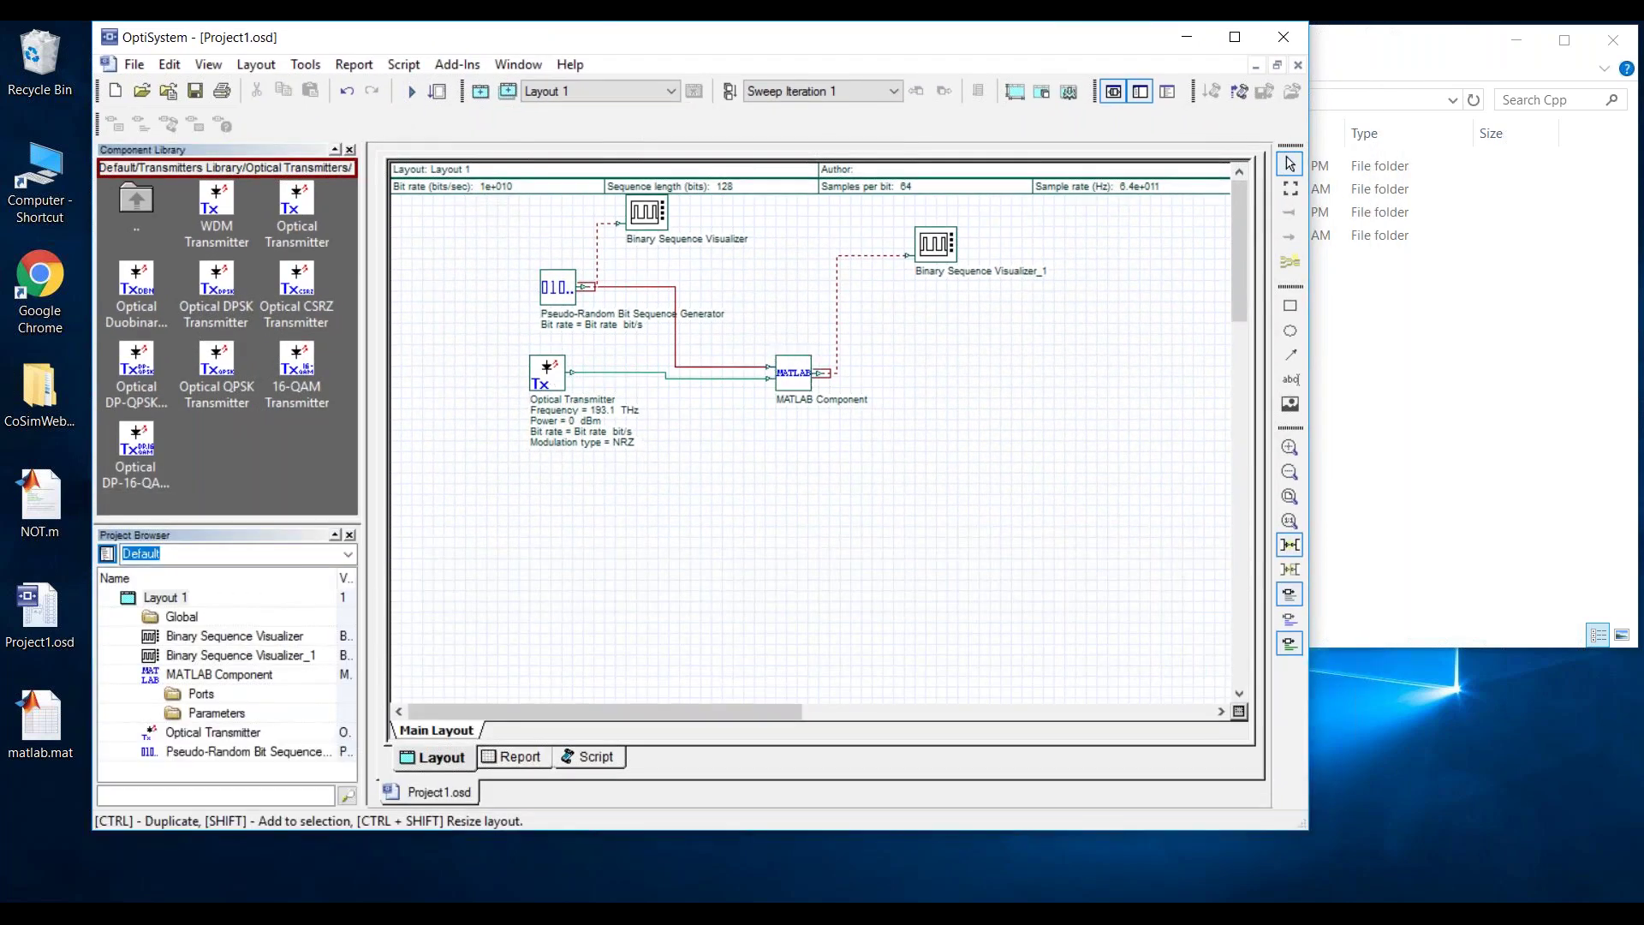
# - Look through the Optical Transmitter's property categories and enable Include RIN
pyautogui.doubleClick(546, 373)
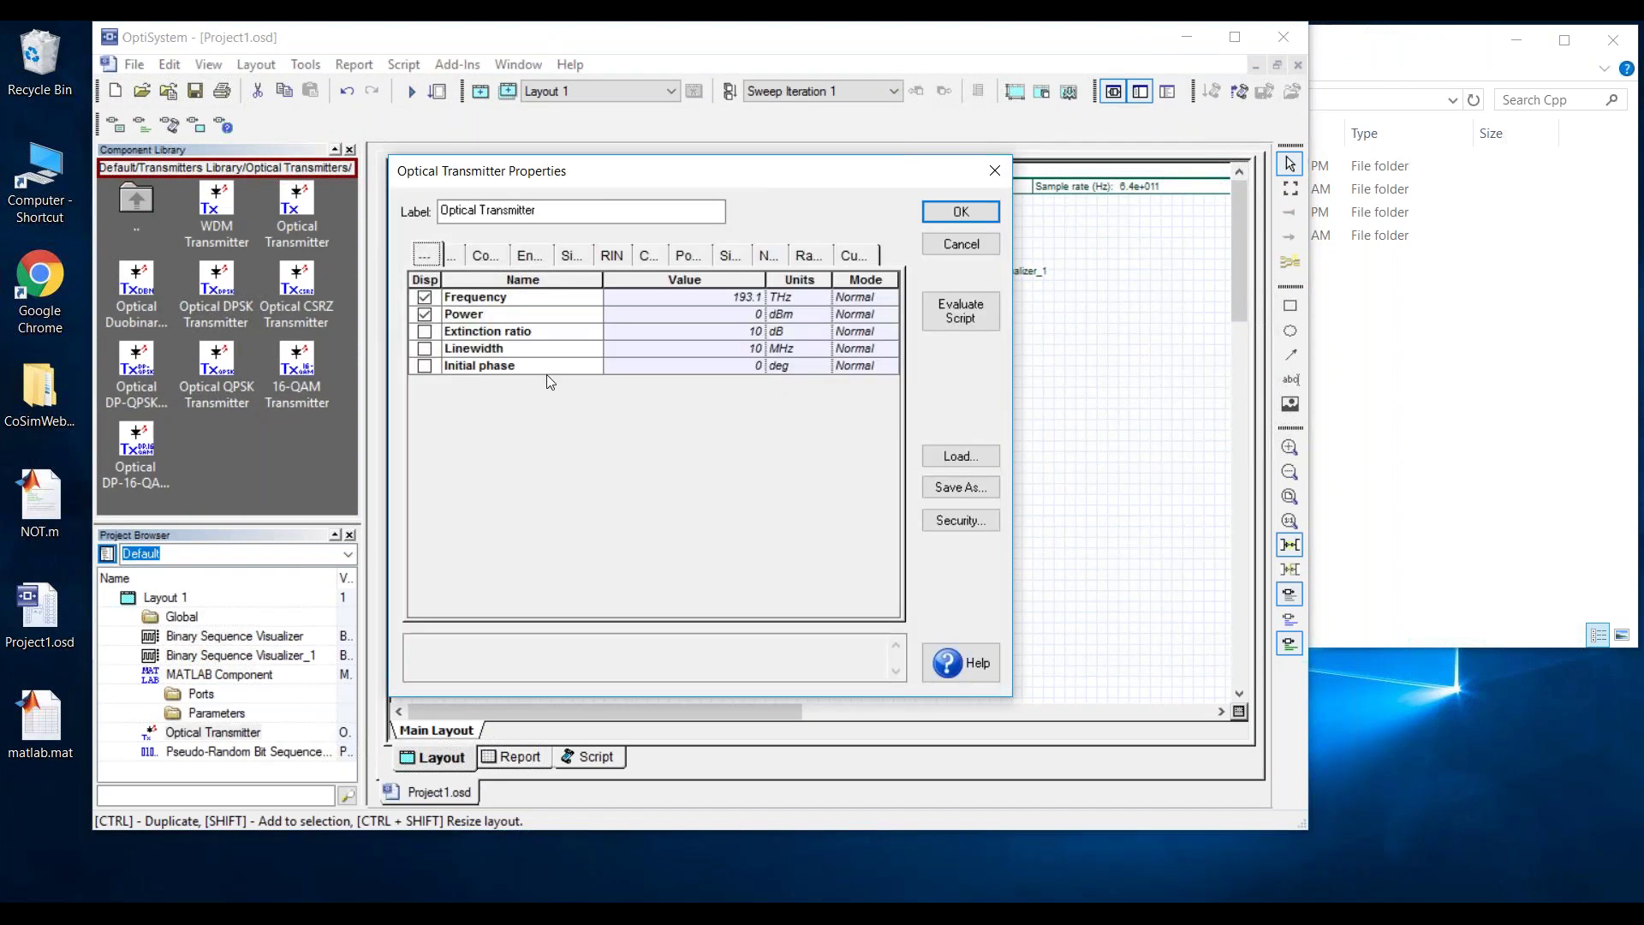
pyautogui.click(764, 255)
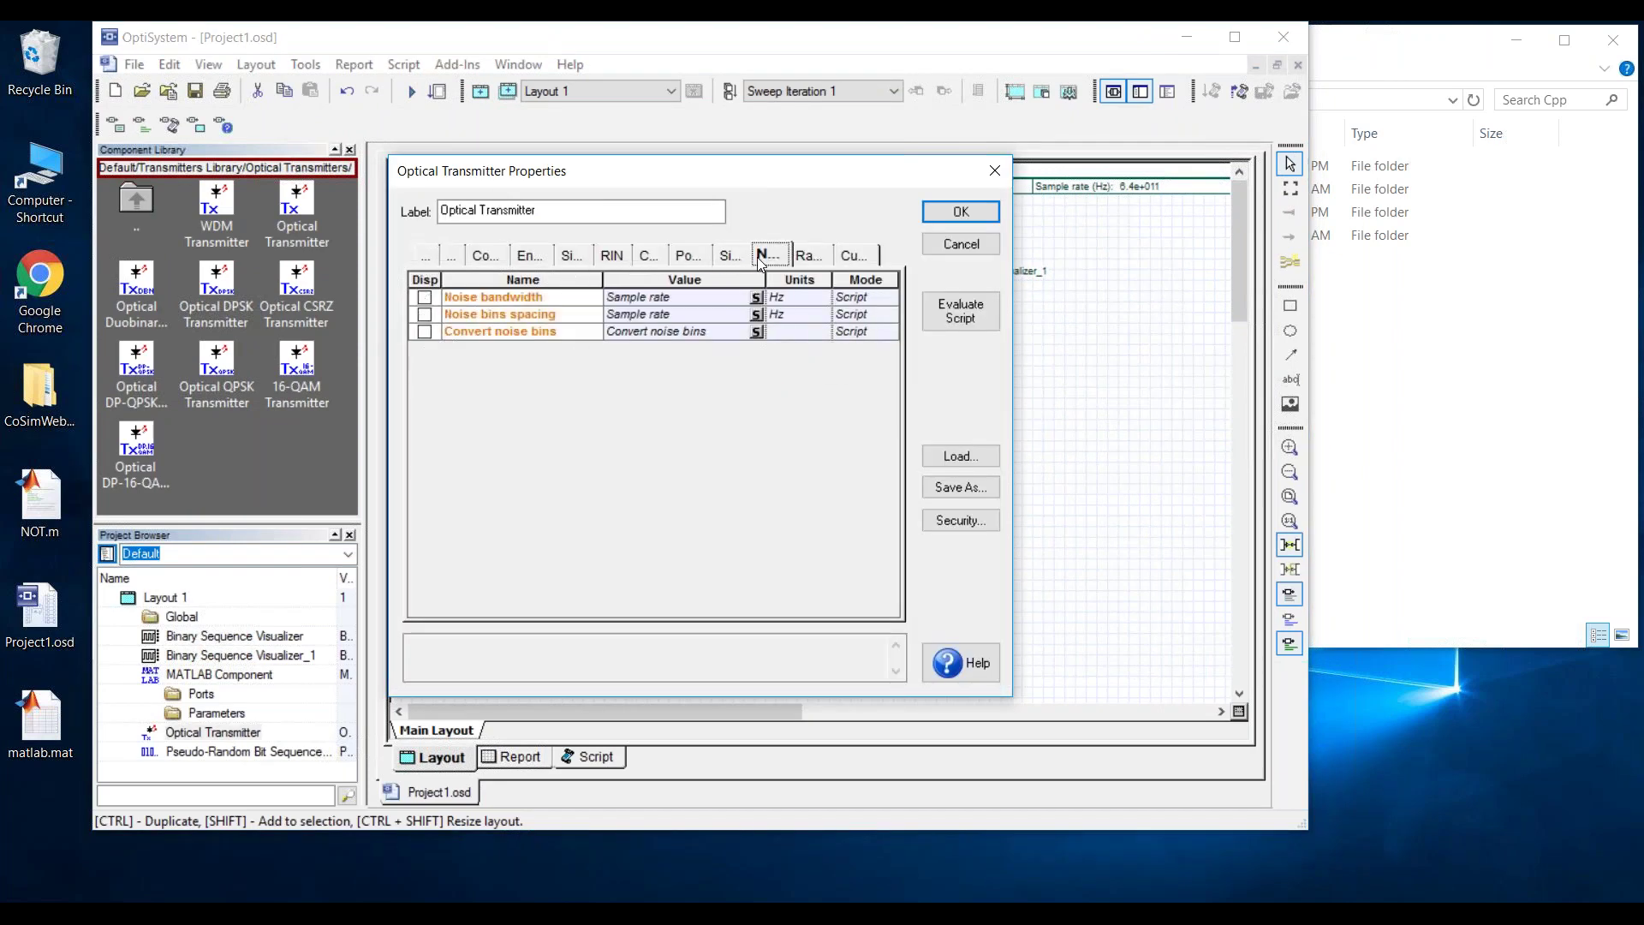
pyautogui.click(726, 257)
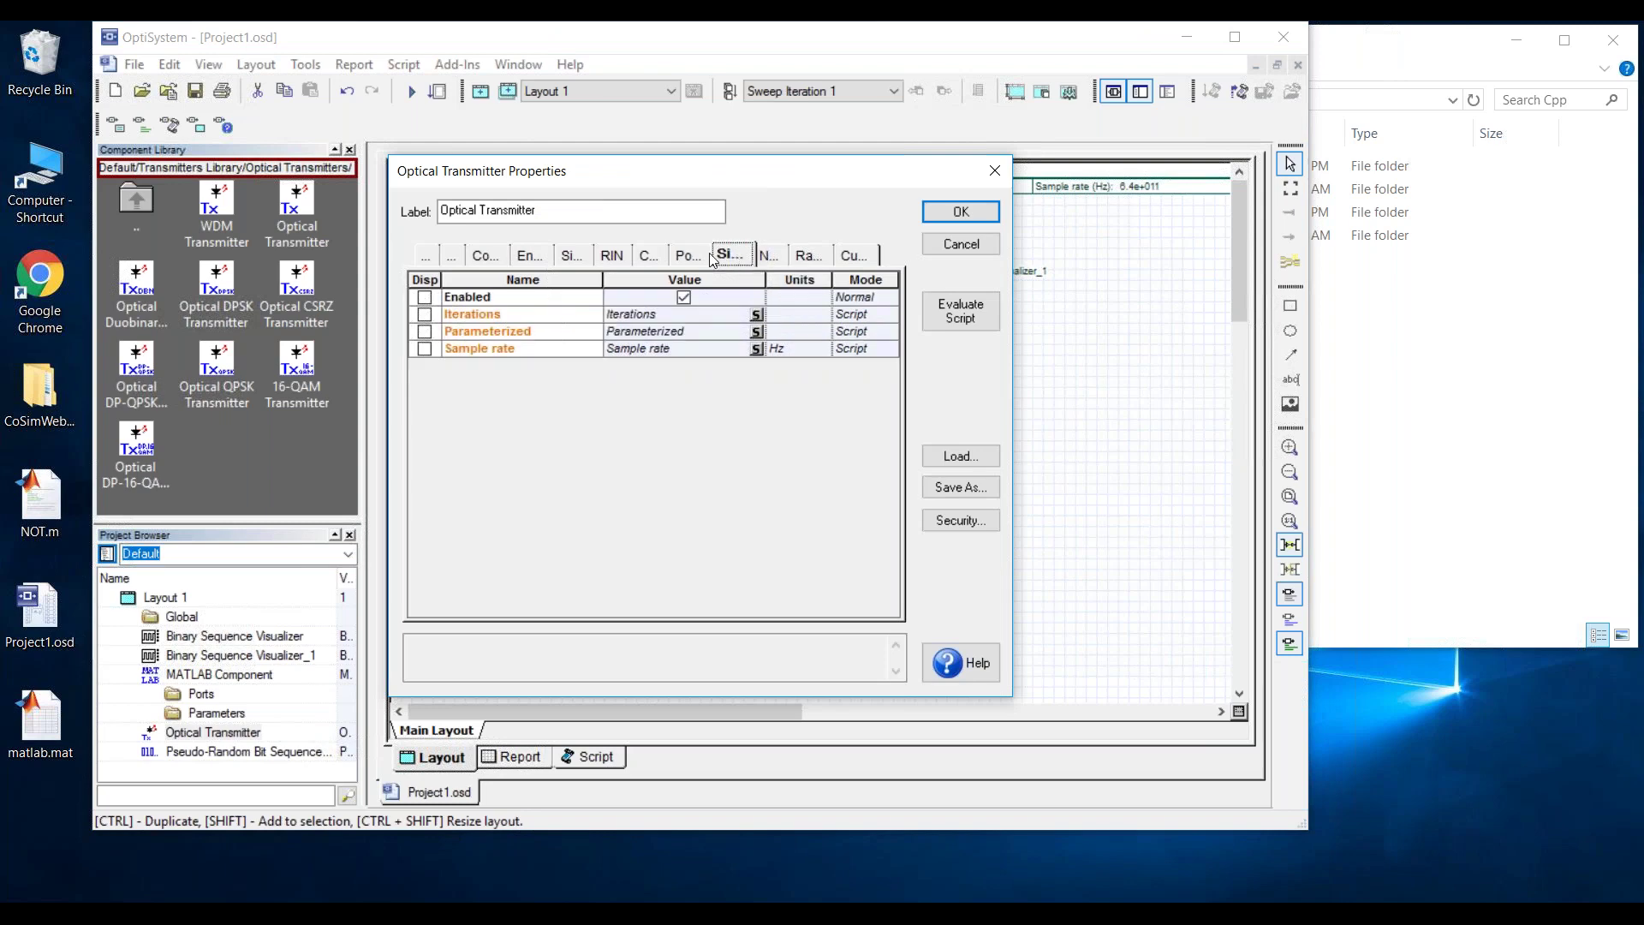
pyautogui.click(805, 257)
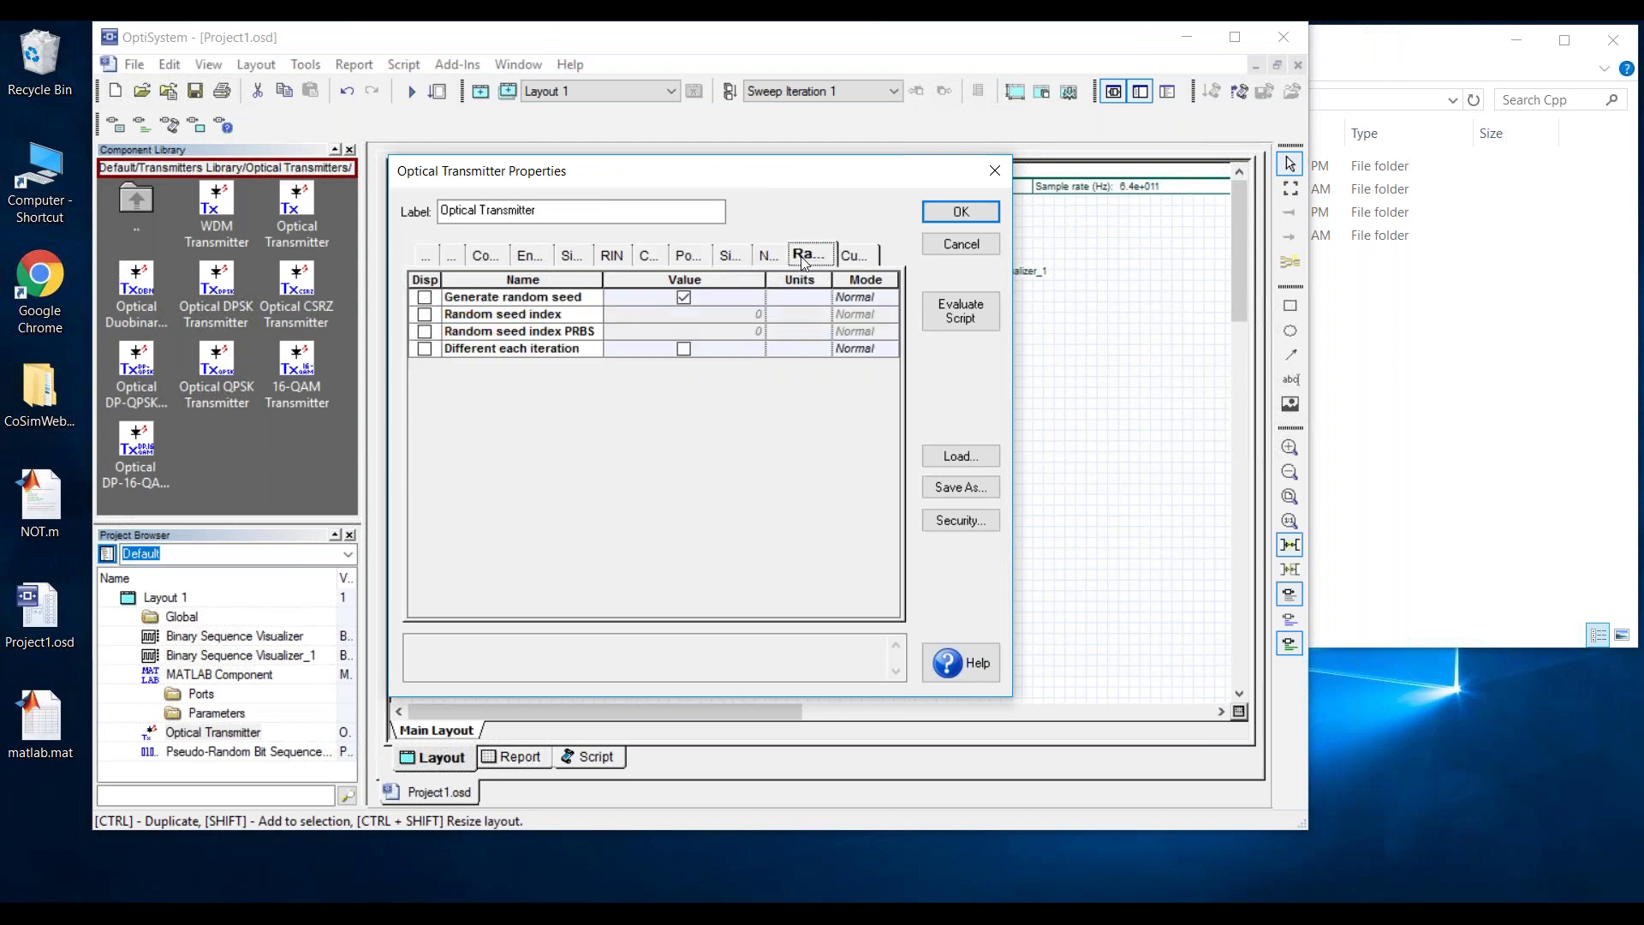
pyautogui.click(649, 257)
pyautogui.click(610, 257)
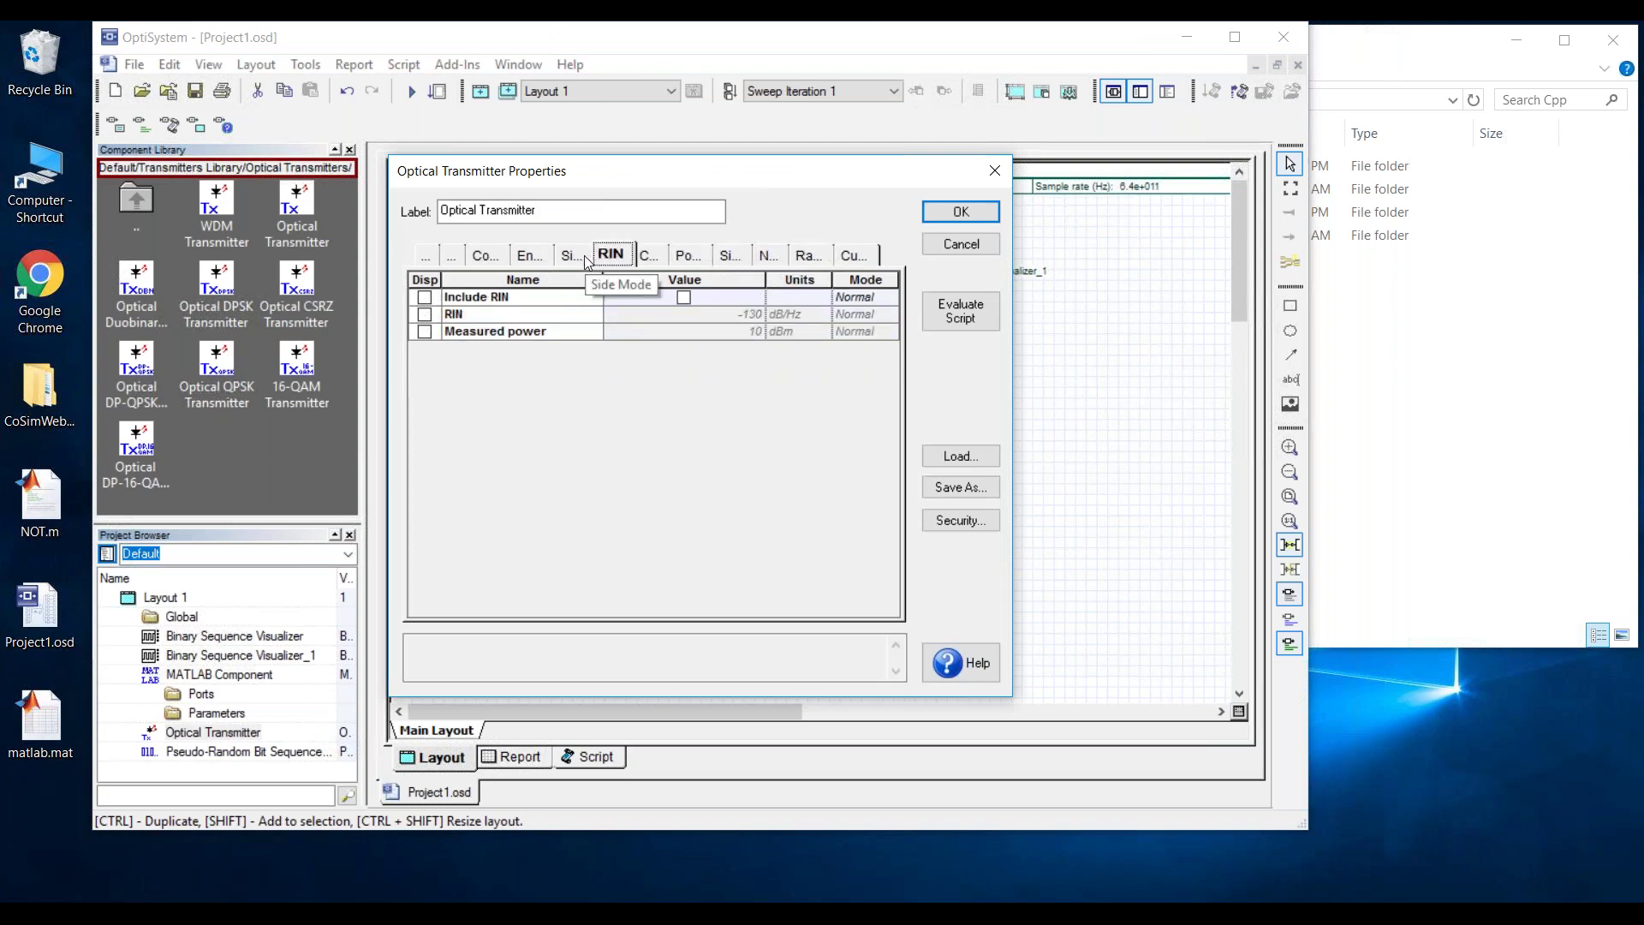
pyautogui.moveTo(503, 304)
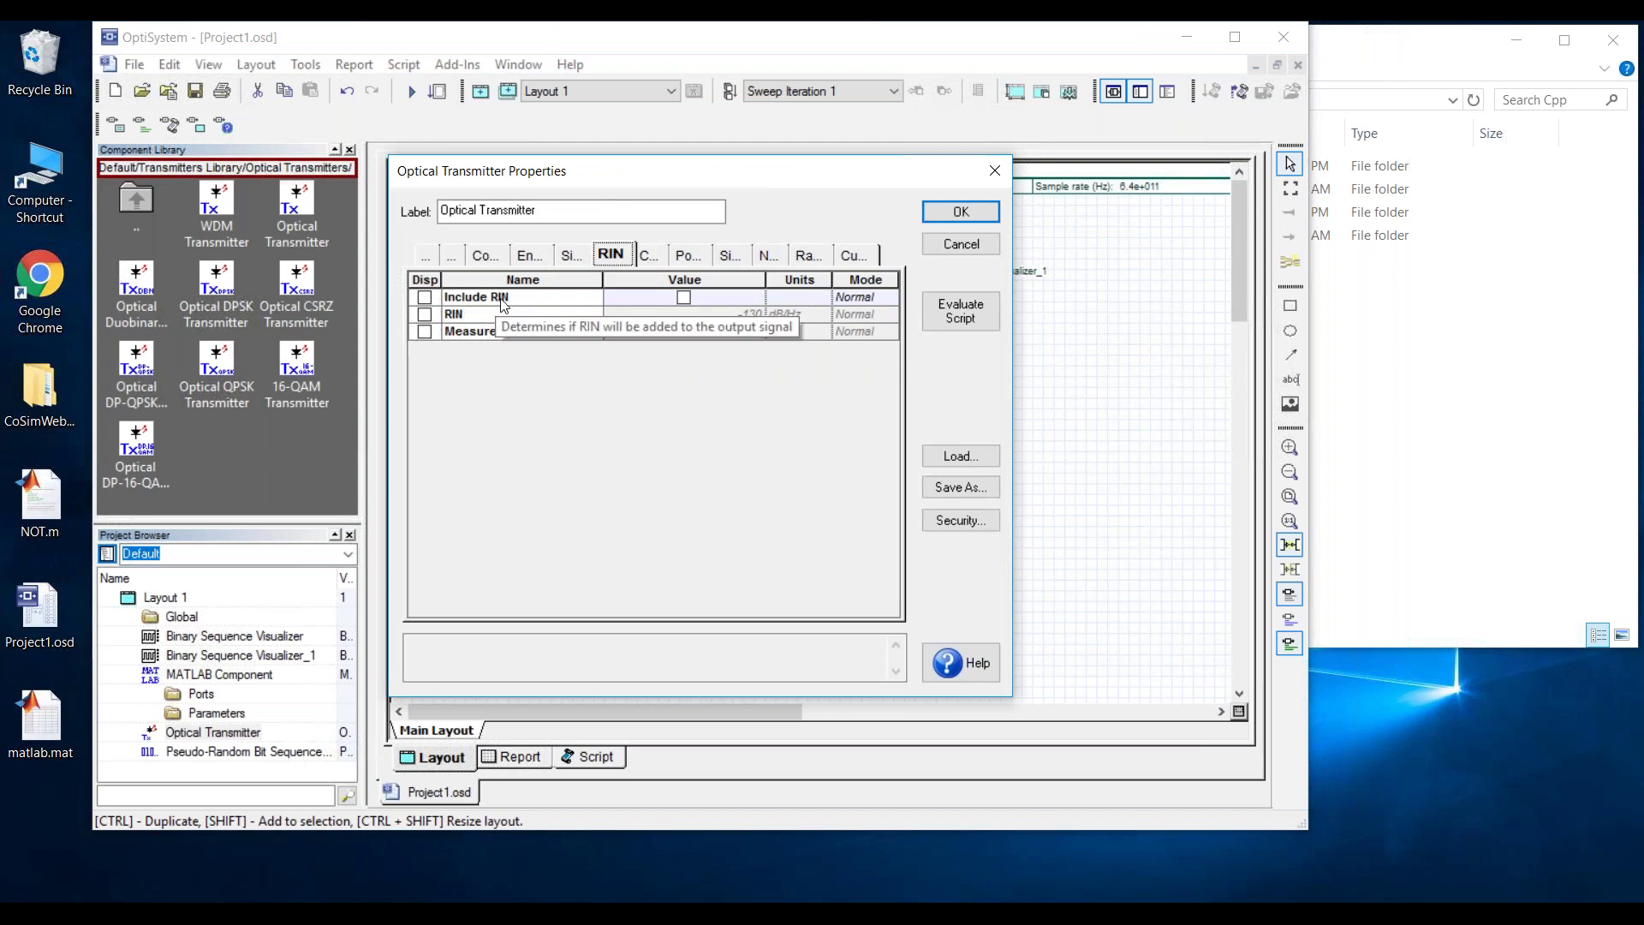
pyautogui.click(571, 255)
pyautogui.click(613, 253)
pyautogui.click(683, 297)
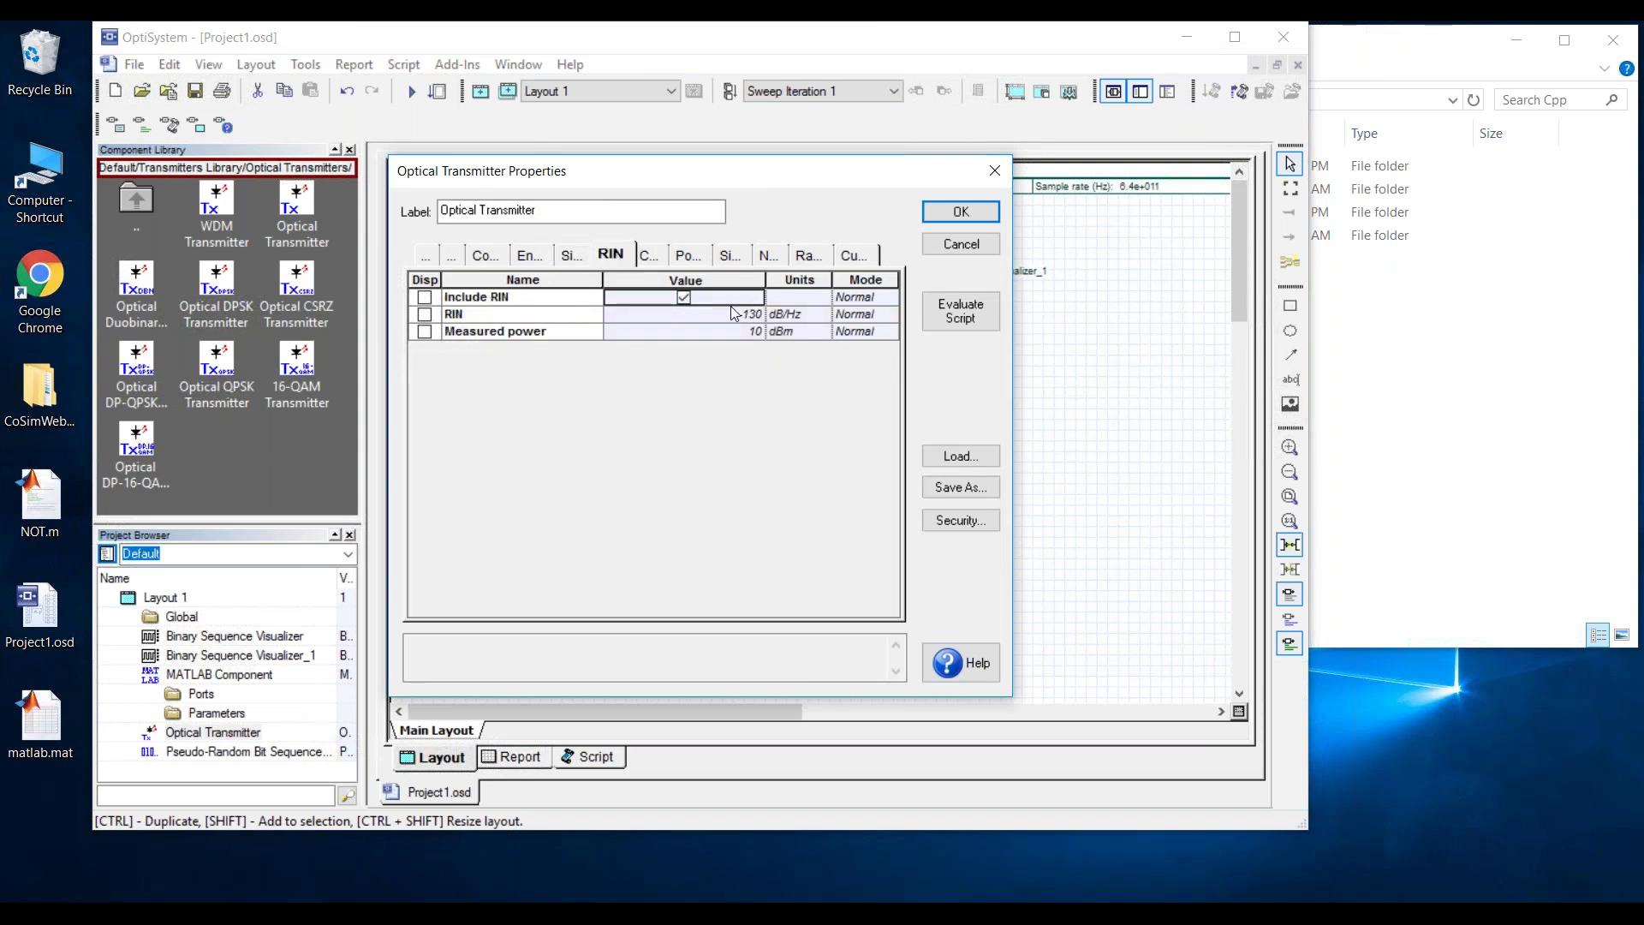
# - Evaluate the Optical Transmitter's scripted parameters, check the Convert noise bins entry and accept the properties
pyautogui.click(764, 256)
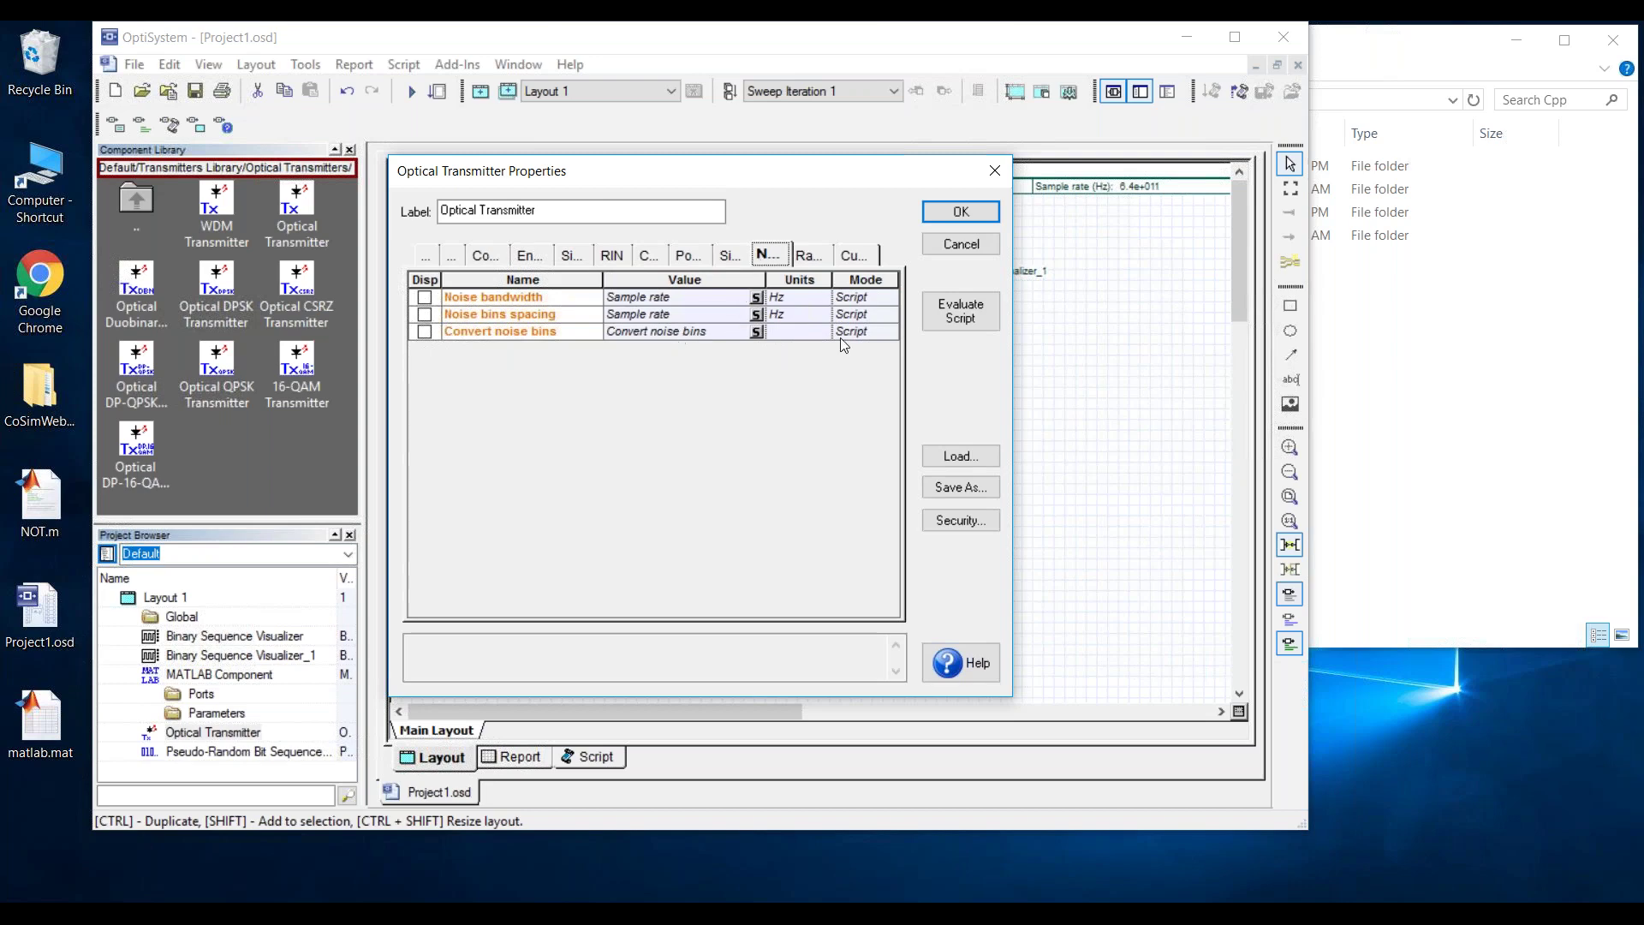
pyautogui.click(961, 312)
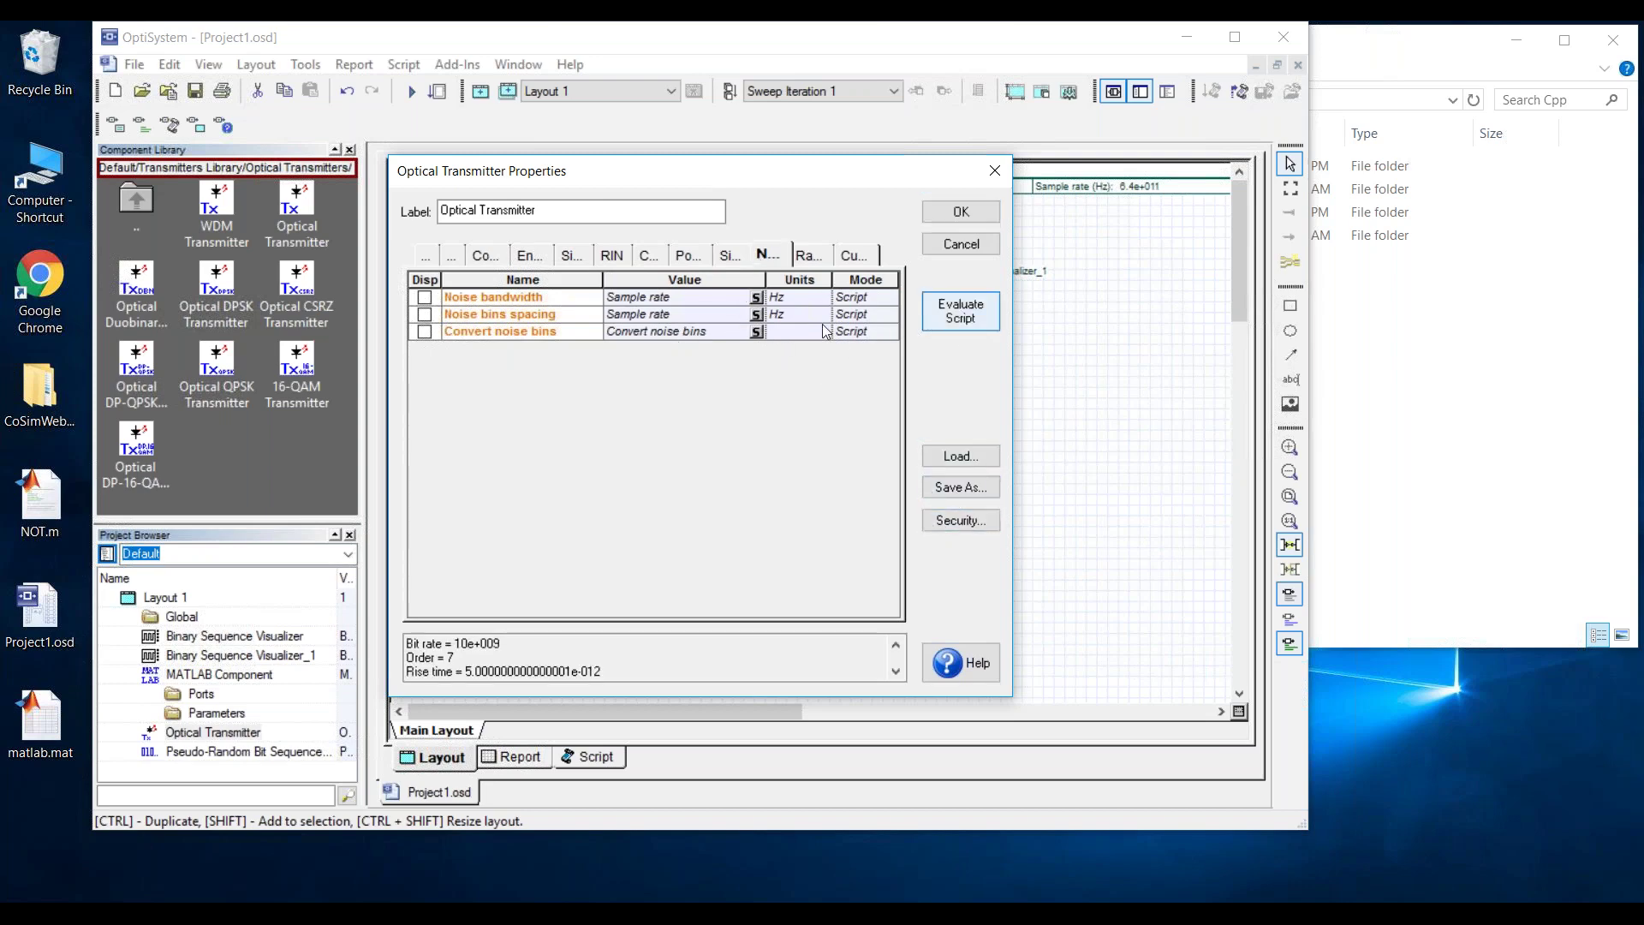
pyautogui.scroll(2, 501, 672)
pyautogui.scroll(-5, 502, 672)
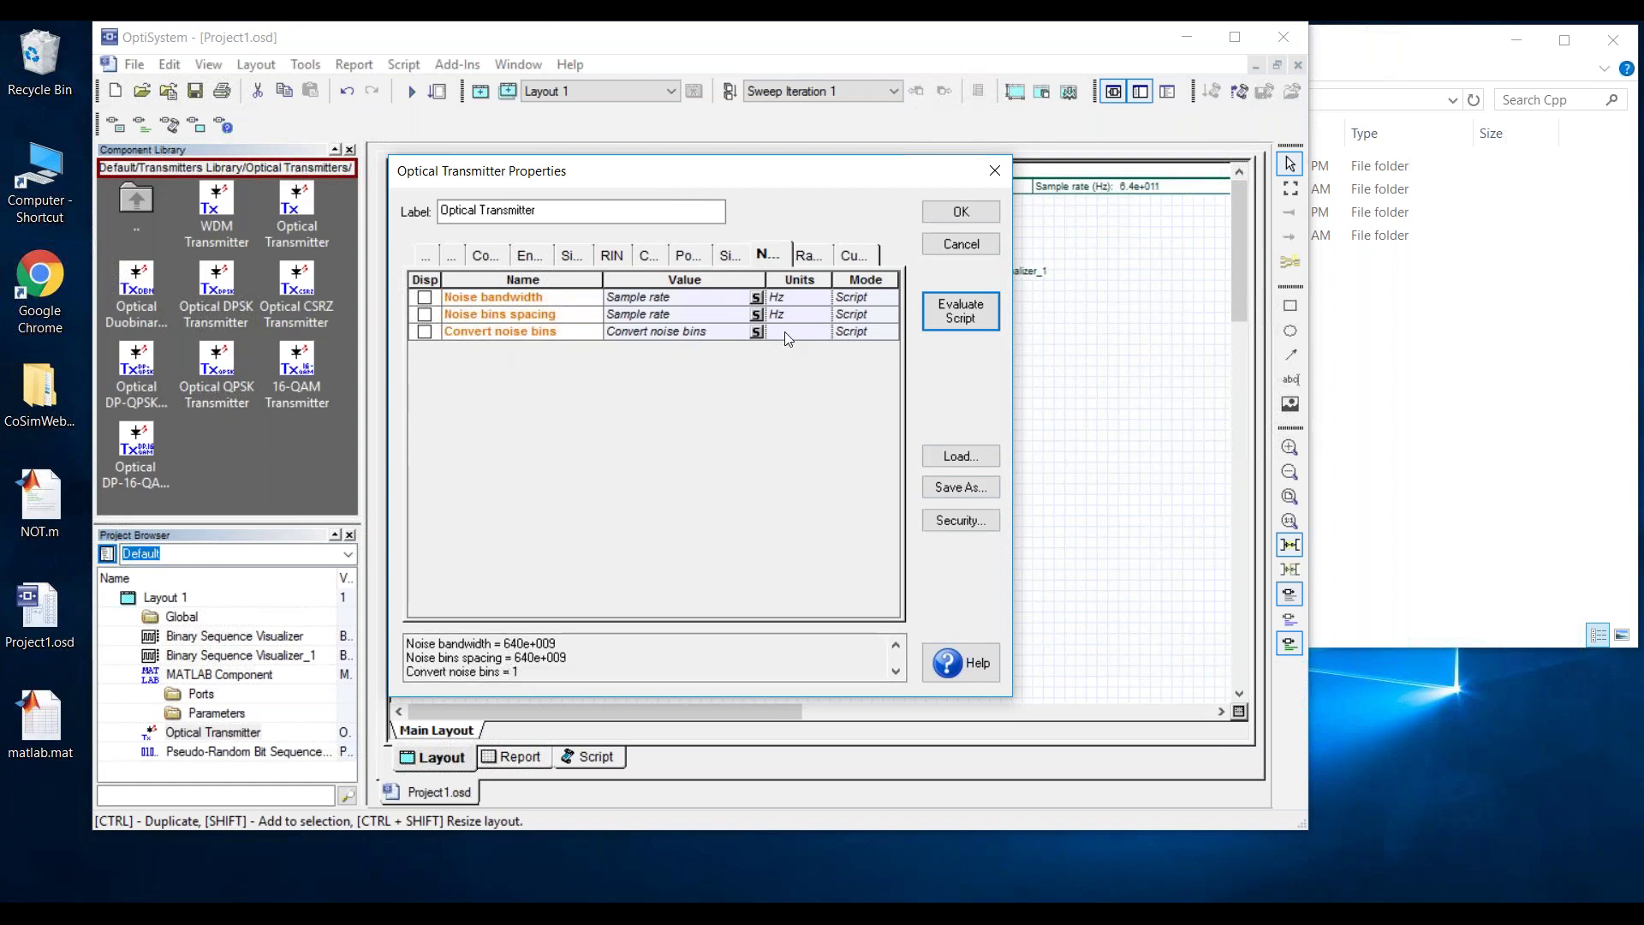
pyautogui.doubleClick(735, 334)
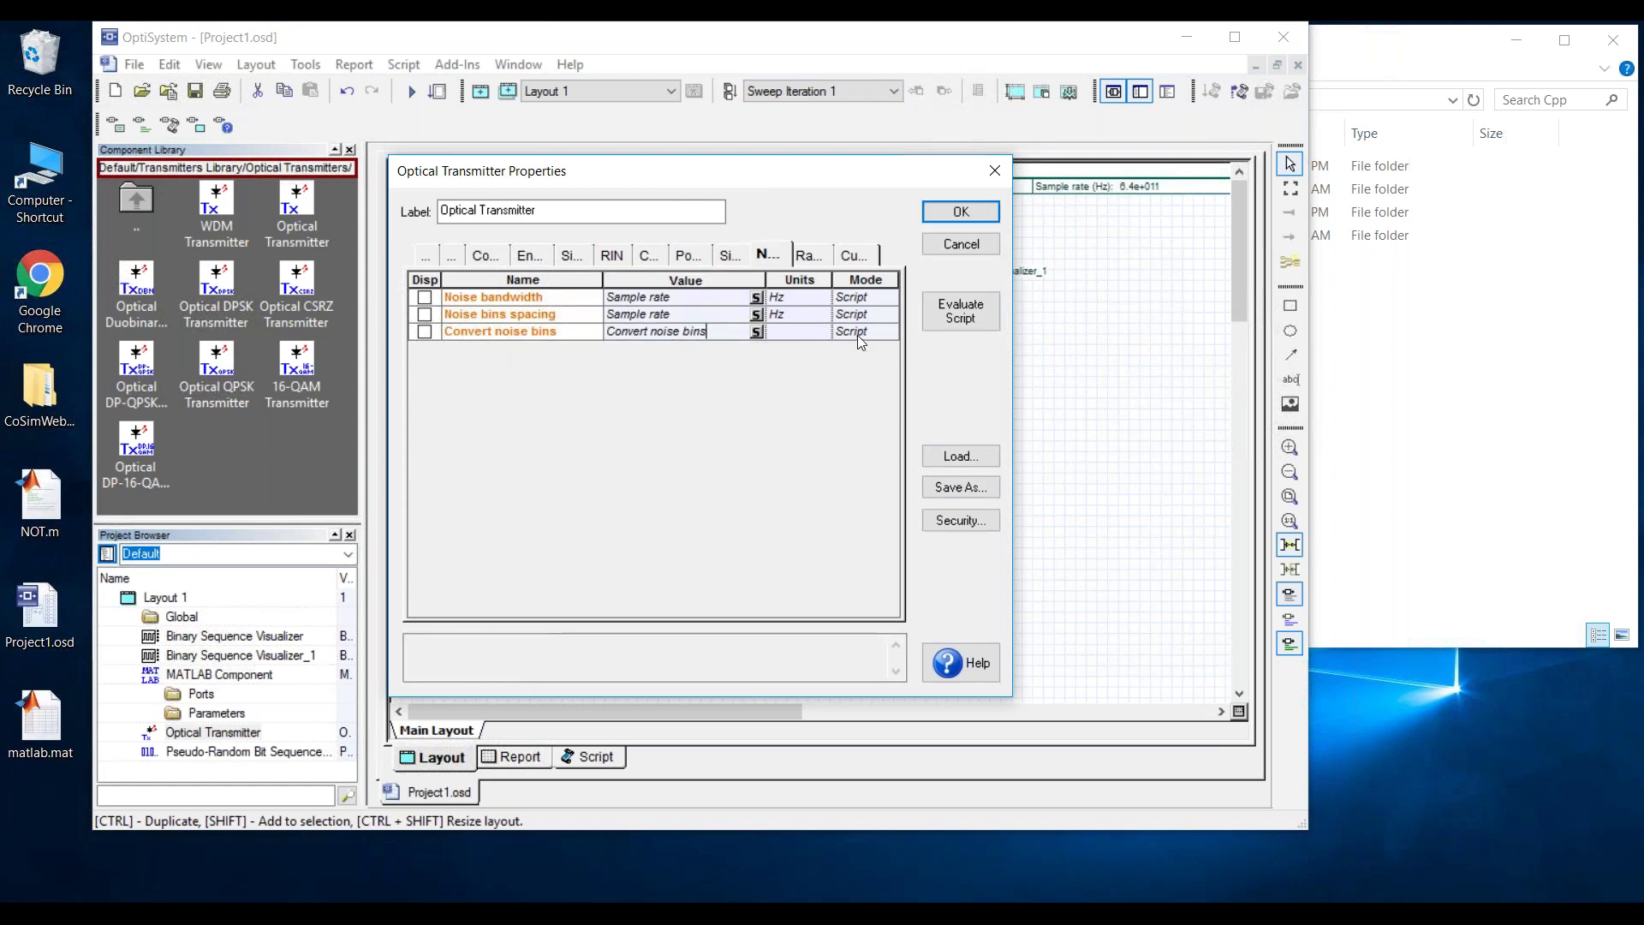
pyautogui.click(961, 210)
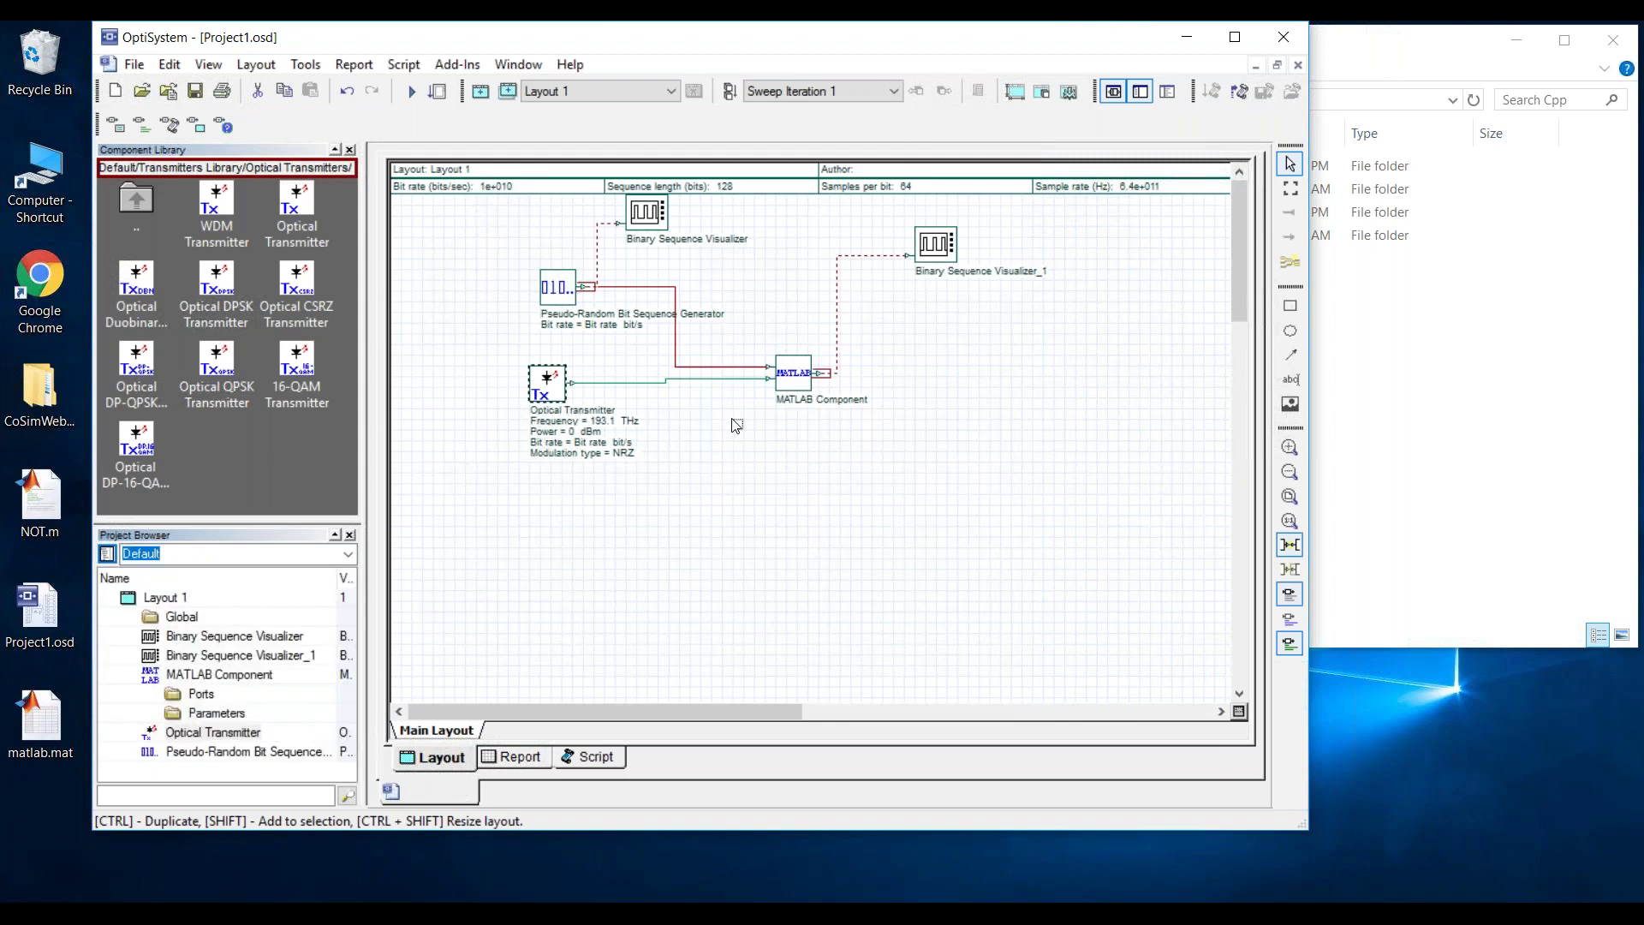
# - Turn off Convert noise bins in the noise parameters of Layout 1 and accept the change
pyautogui.doubleClick(736, 426)
pyautogui.click(546, 256)
pyautogui.click(689, 255)
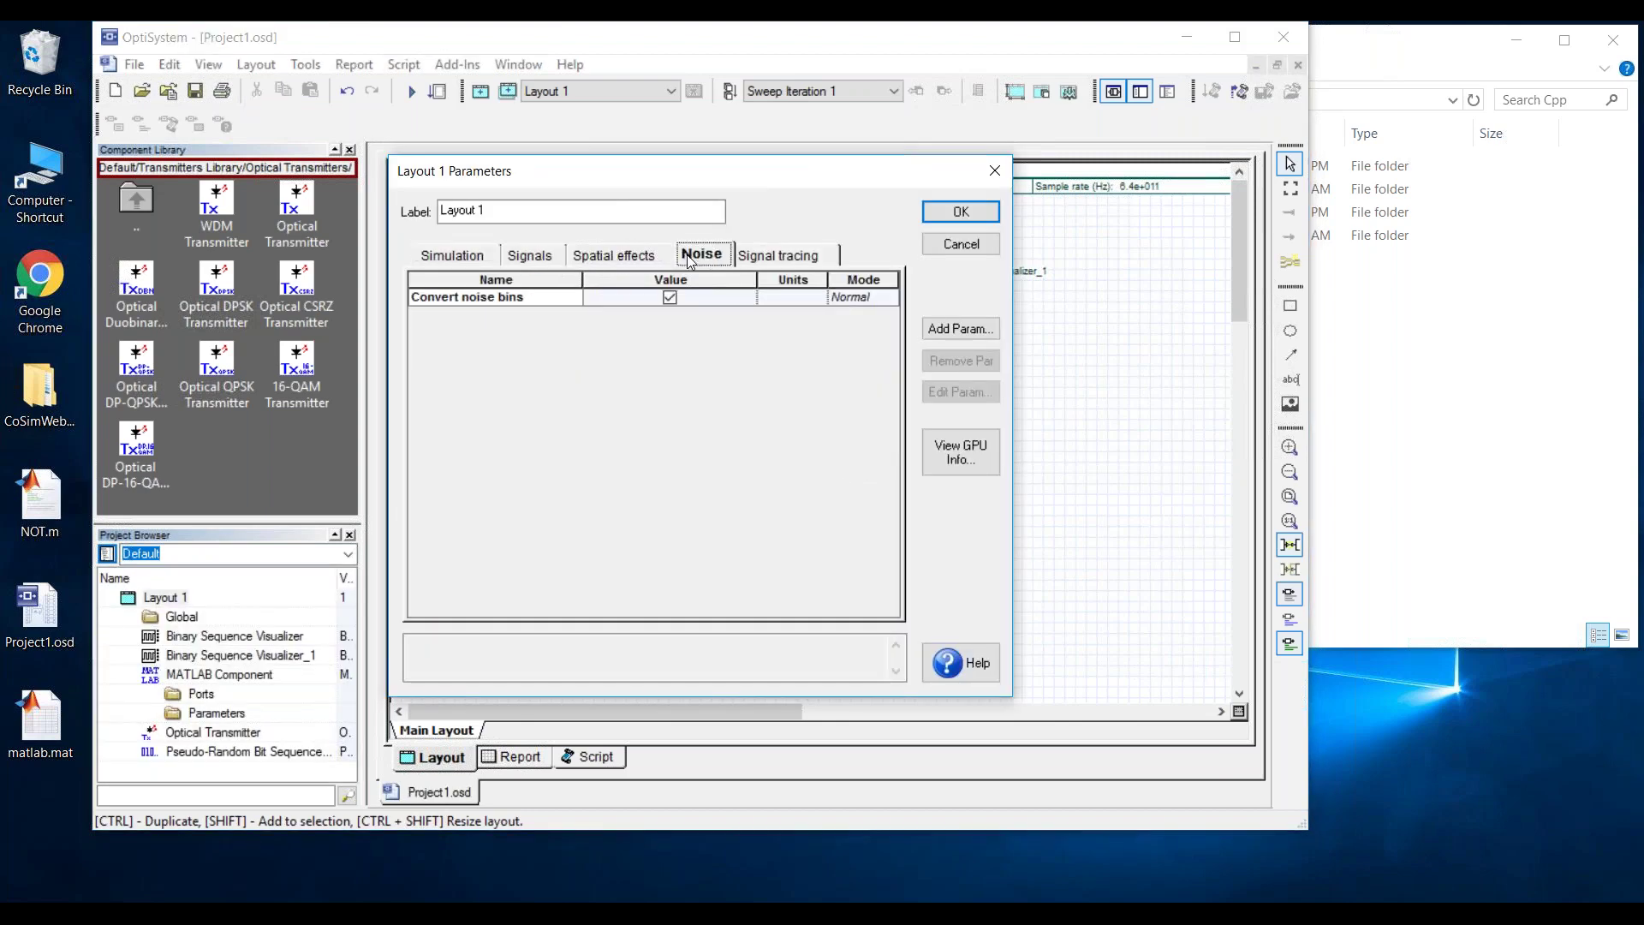
pyautogui.click(670, 297)
pyautogui.click(942, 213)
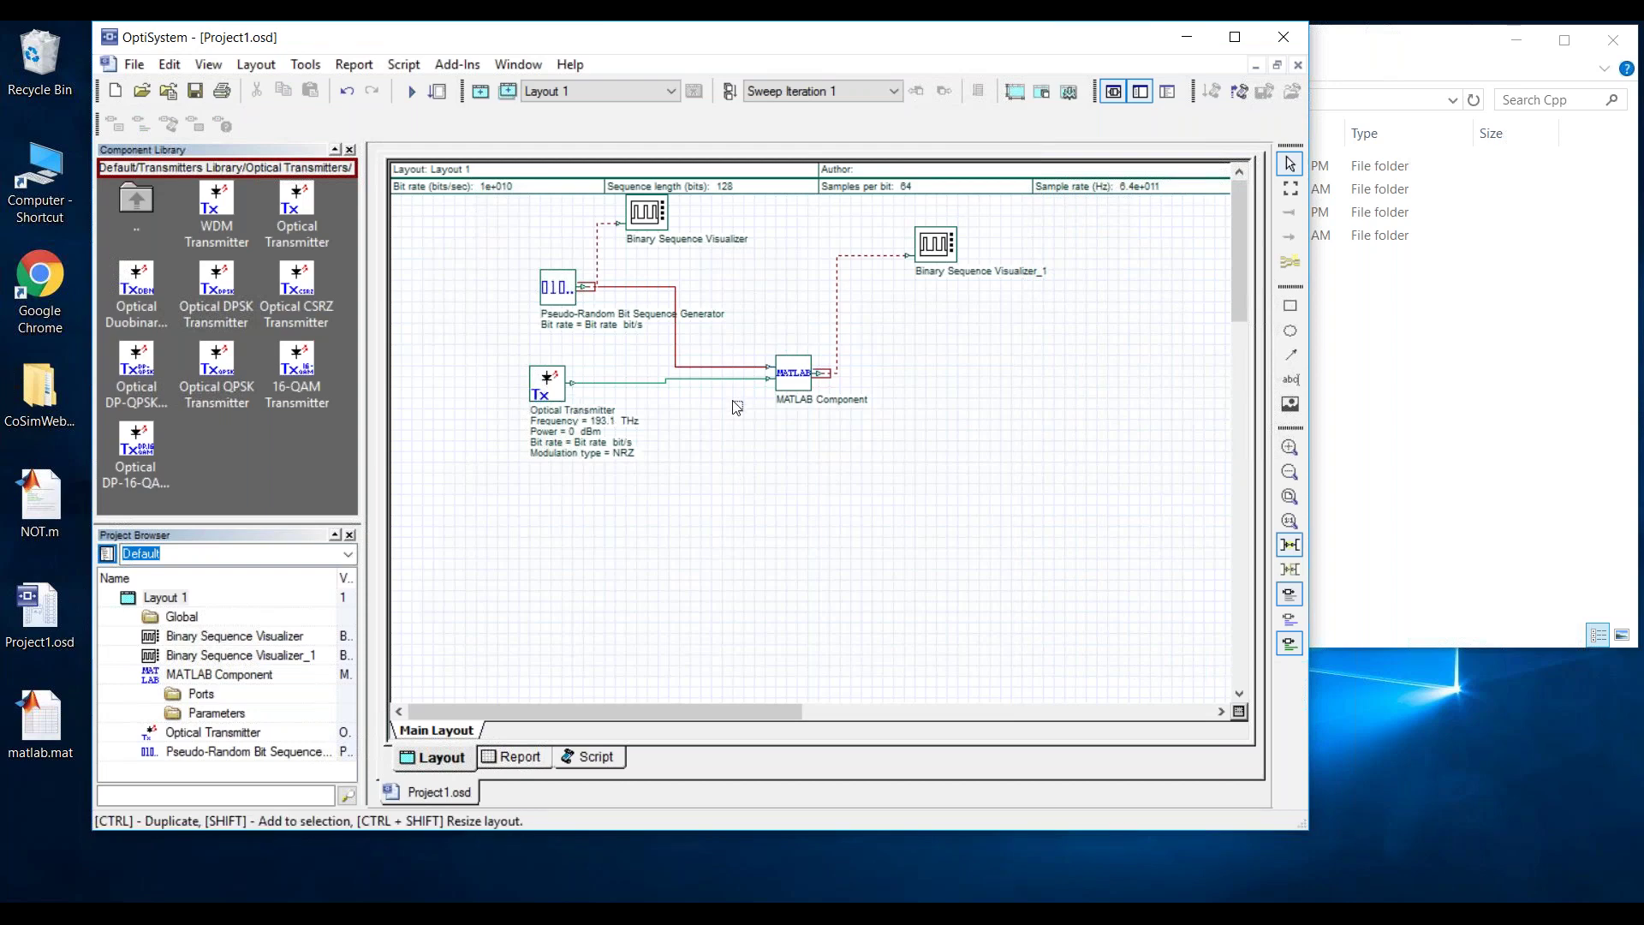
# - Load MATLAB again through the MATLAB Component's properties and deselect the component
pyautogui.click(798, 377)
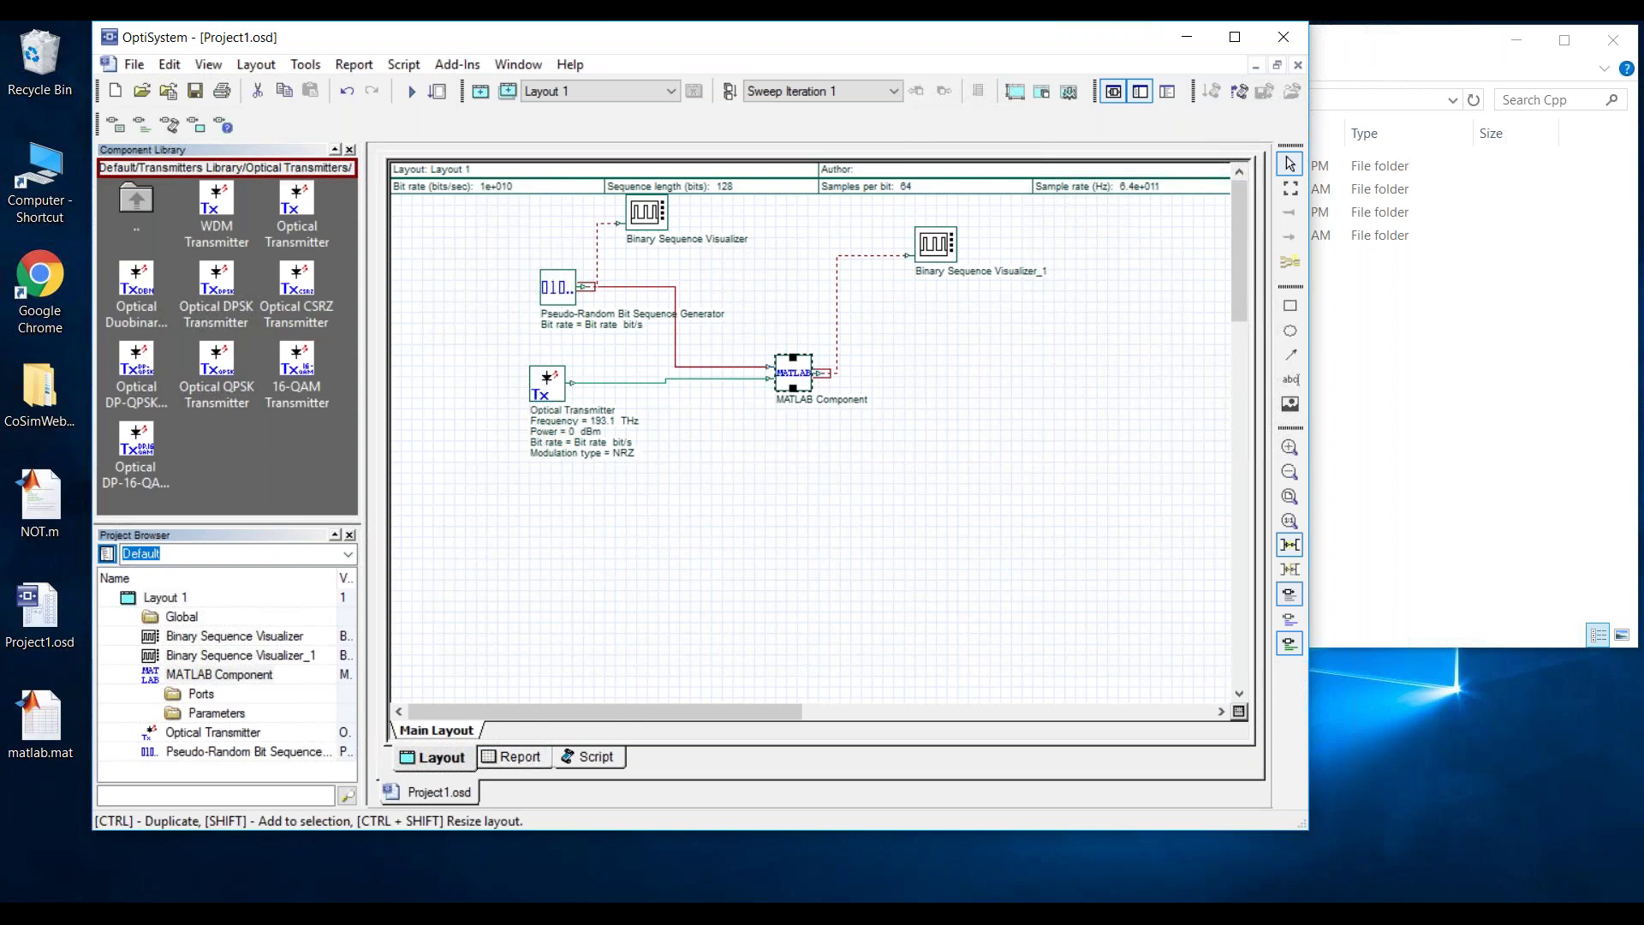
pyautogui.doubleClick(798, 376)
pyautogui.click(683, 298)
pyautogui.click(959, 214)
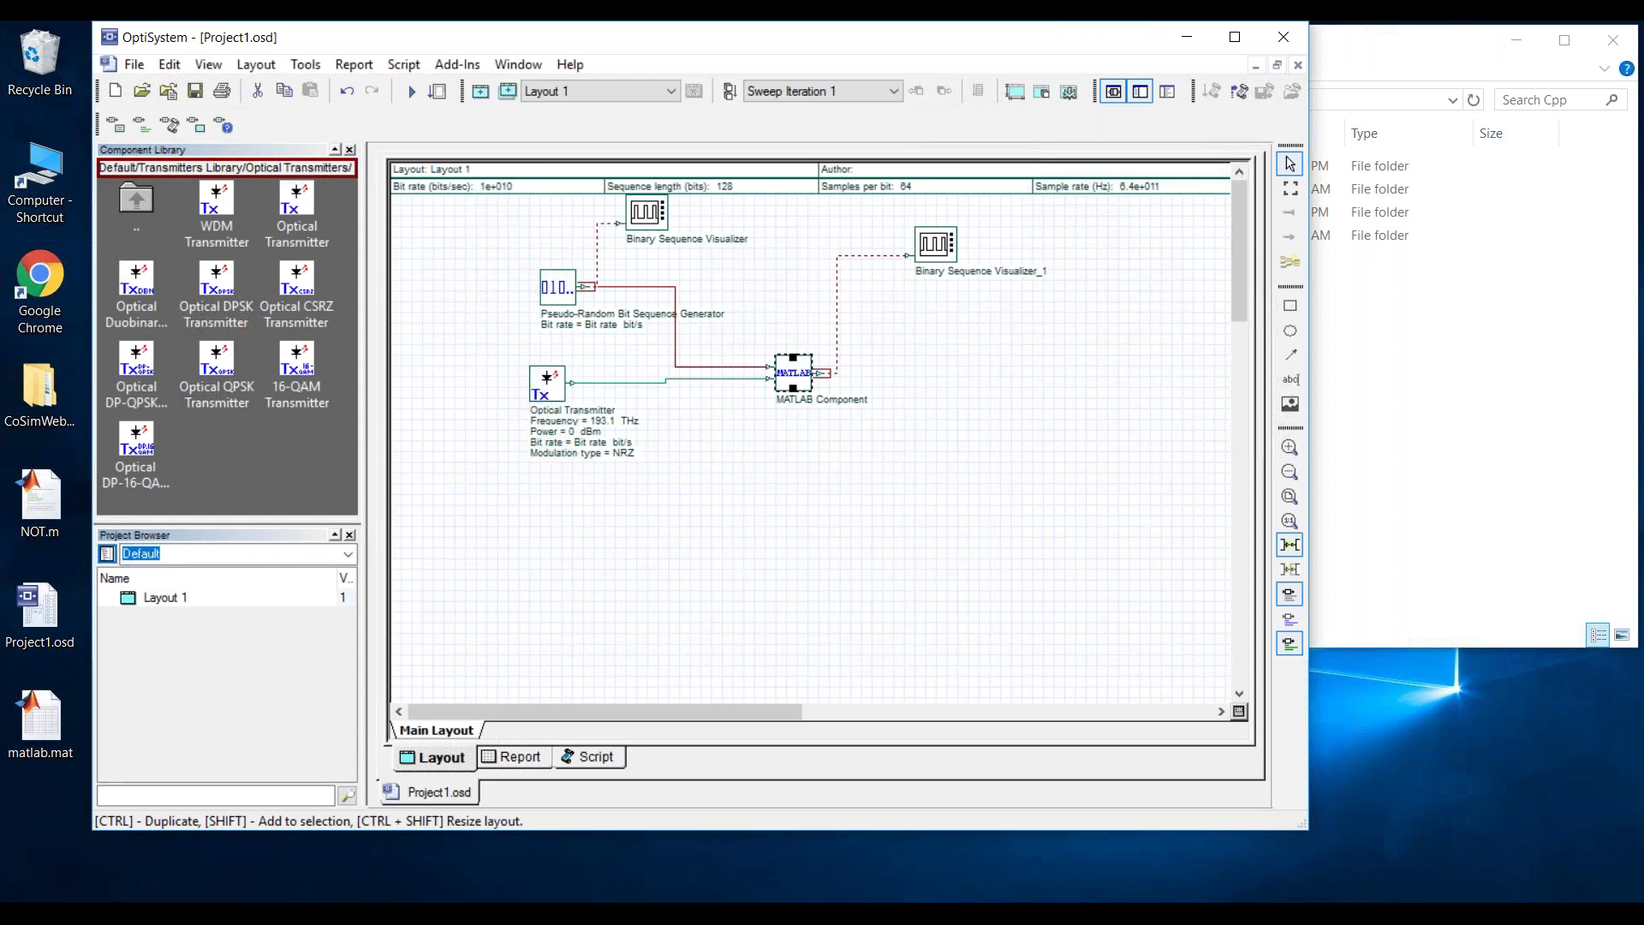
pyautogui.click(785, 489)
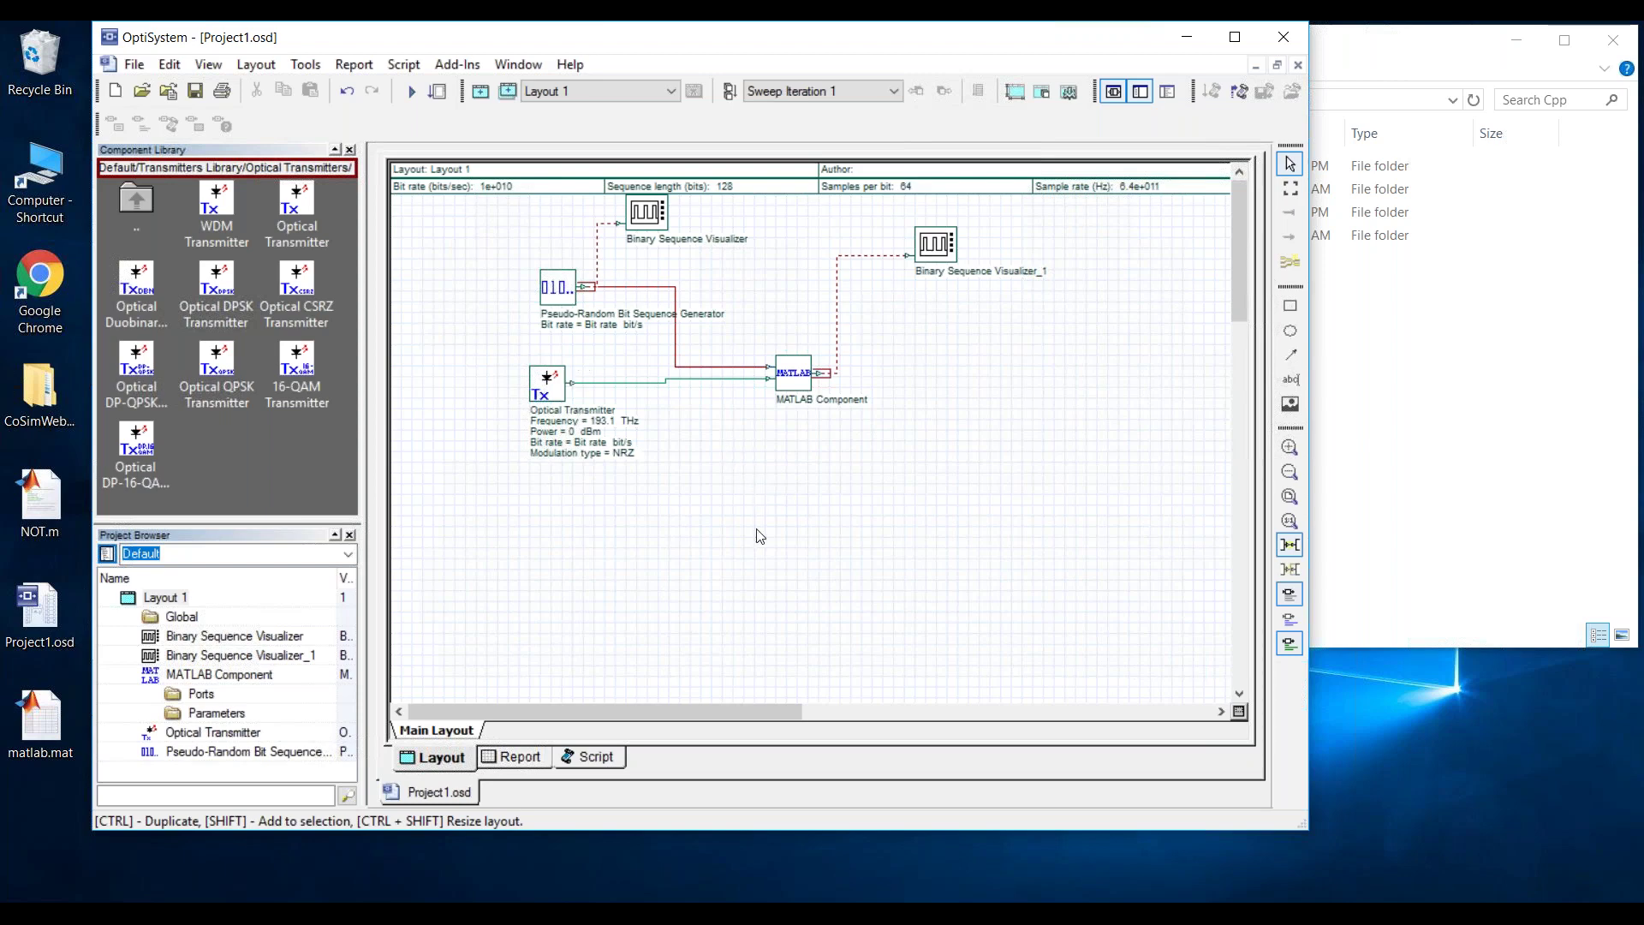
# - Bring OptiSystem to the front, calculate the whole project and close the calculation dialog
pyautogui.click(483, 38)
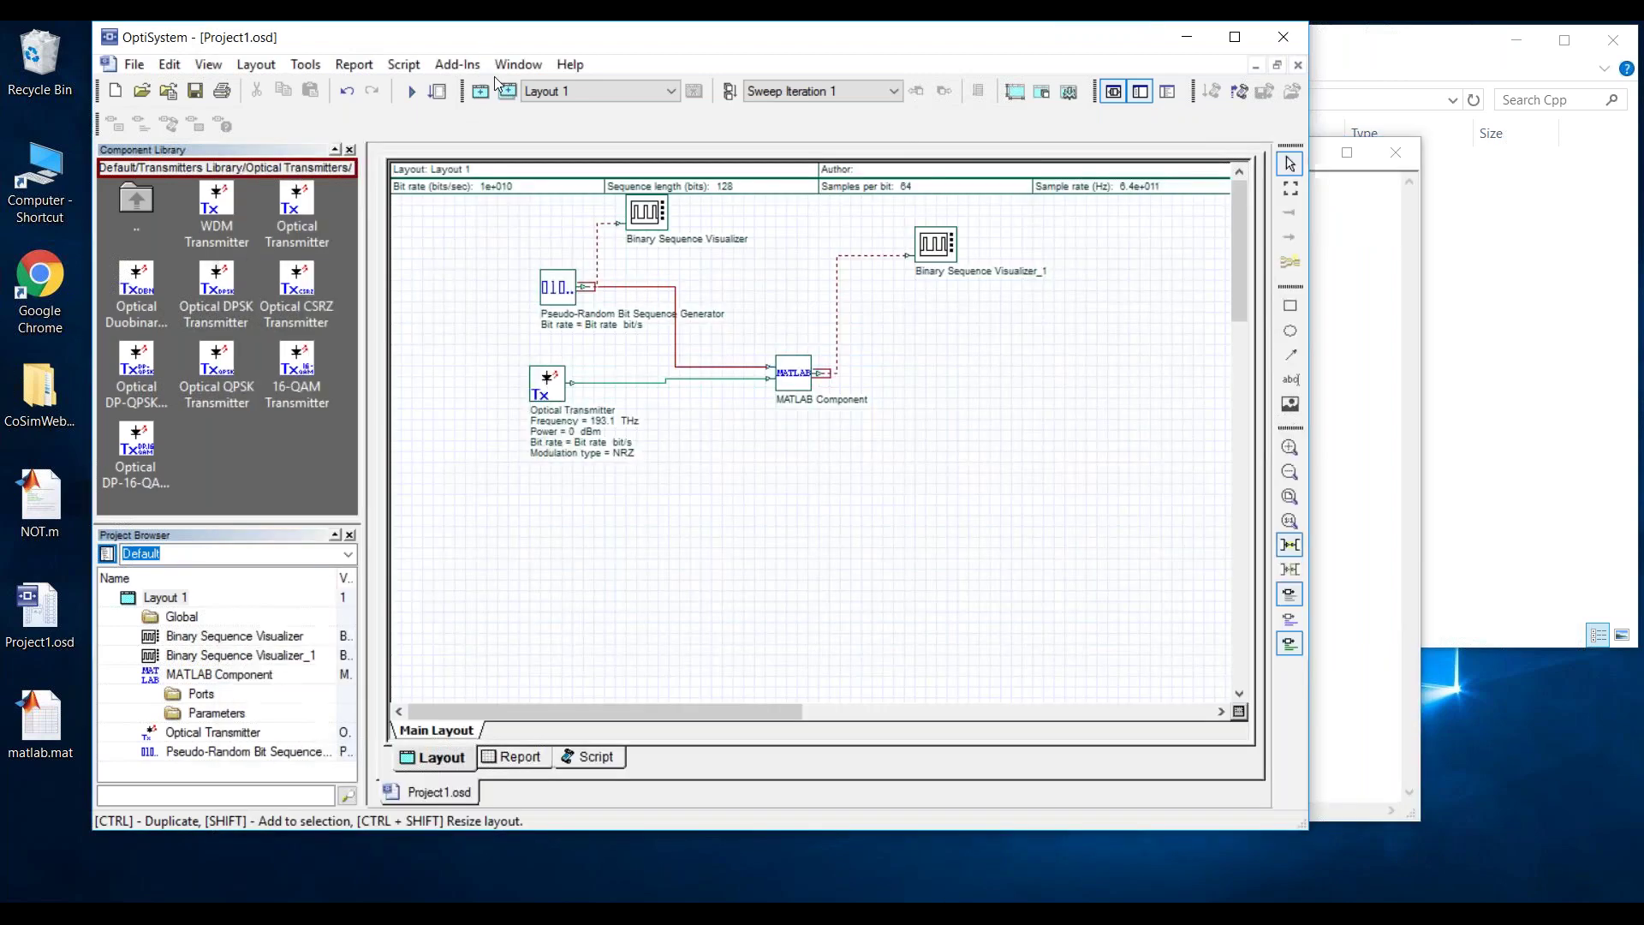
pyautogui.click(414, 92)
pyautogui.click(1110, 238)
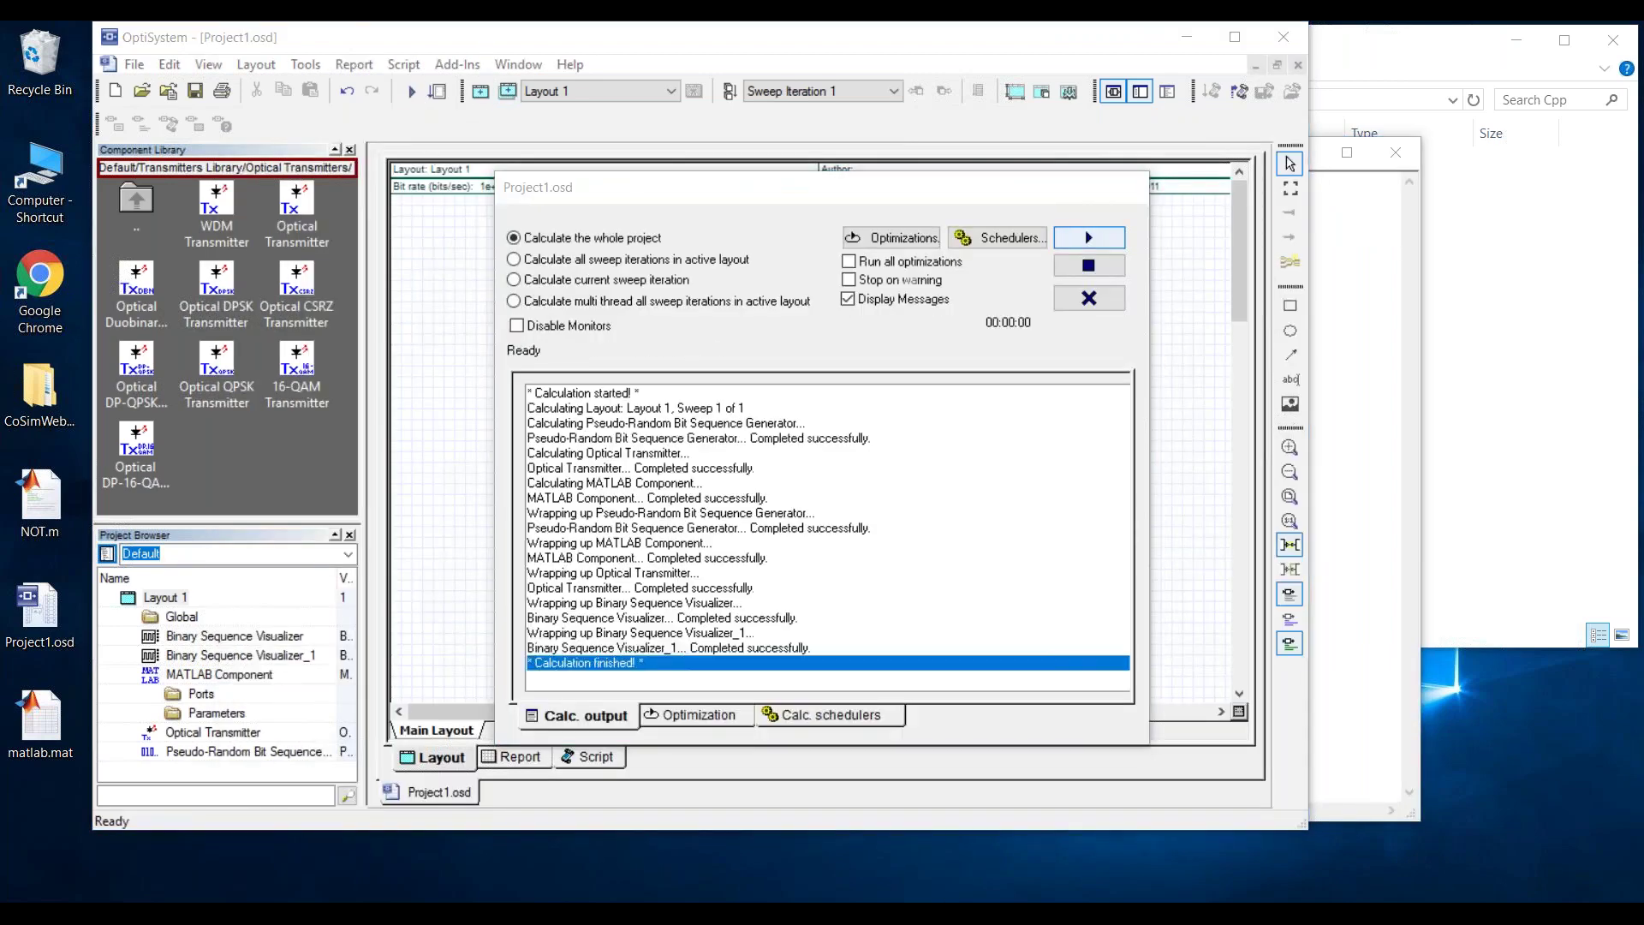
pyautogui.click(1095, 293)
# - Show the MATLAB workspace with the workspace command and move its window clear of the screen edge
pyautogui.write('workspace')
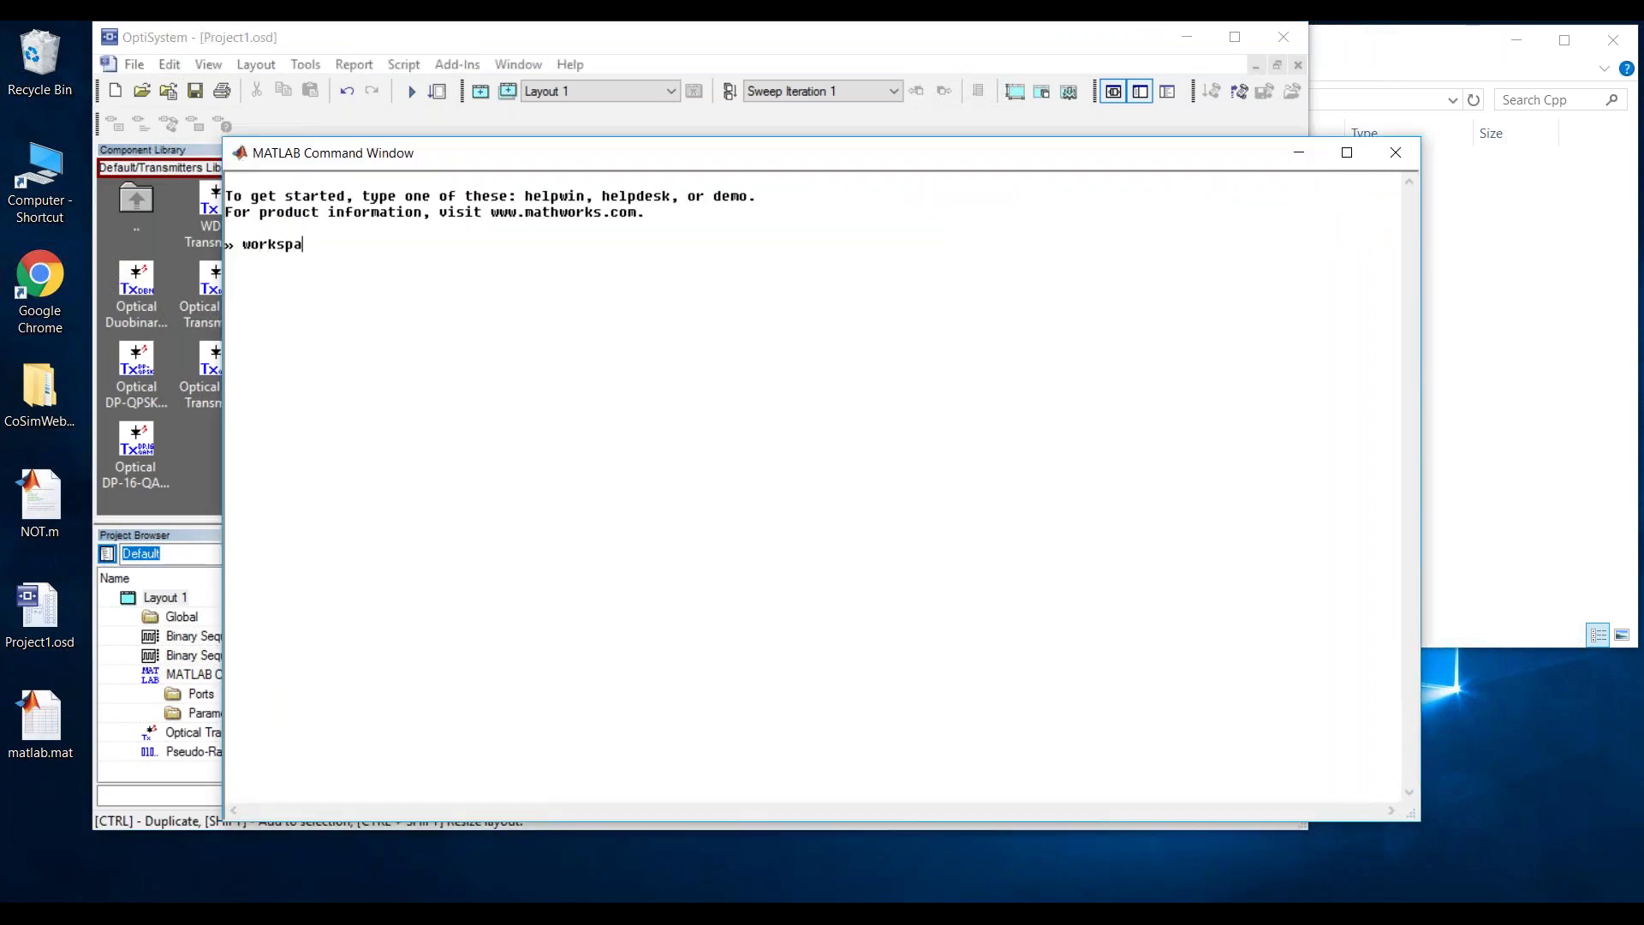
pyautogui.press('Return')
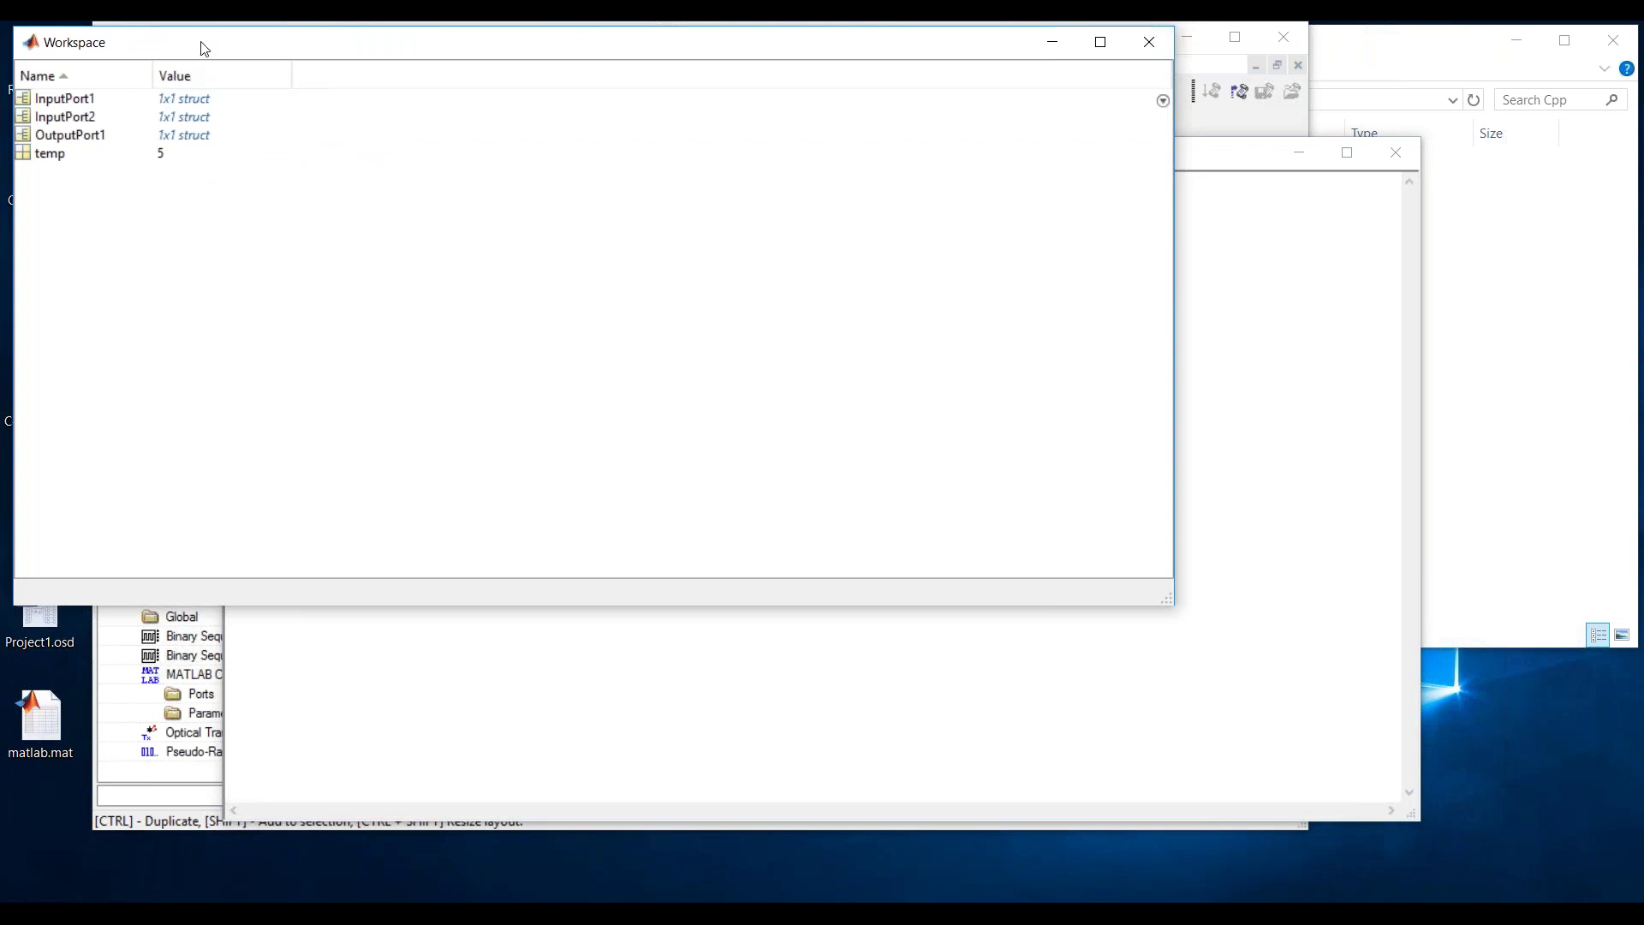
pyautogui.moveTo(202, 48); pyautogui.dragTo(337, 154)
# - Open InputPort2, its Noise structure and the Power array, widen the first column, and return to the Noise fields
pyautogui.doubleClick(220, 224)
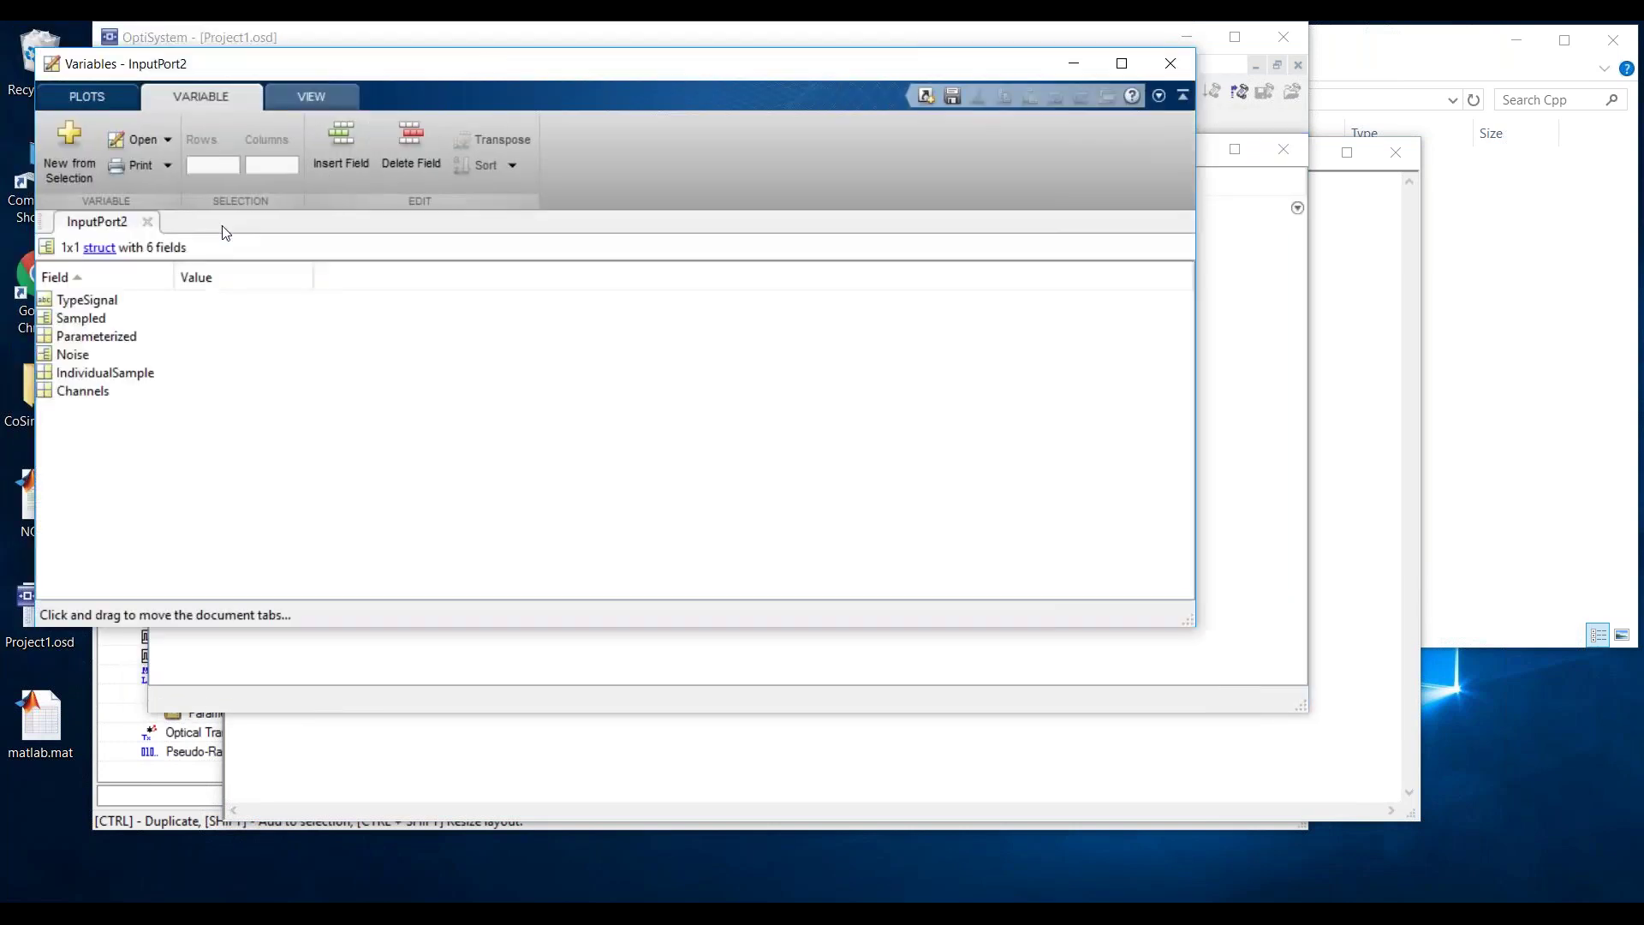
pyautogui.doubleClick(79, 352)
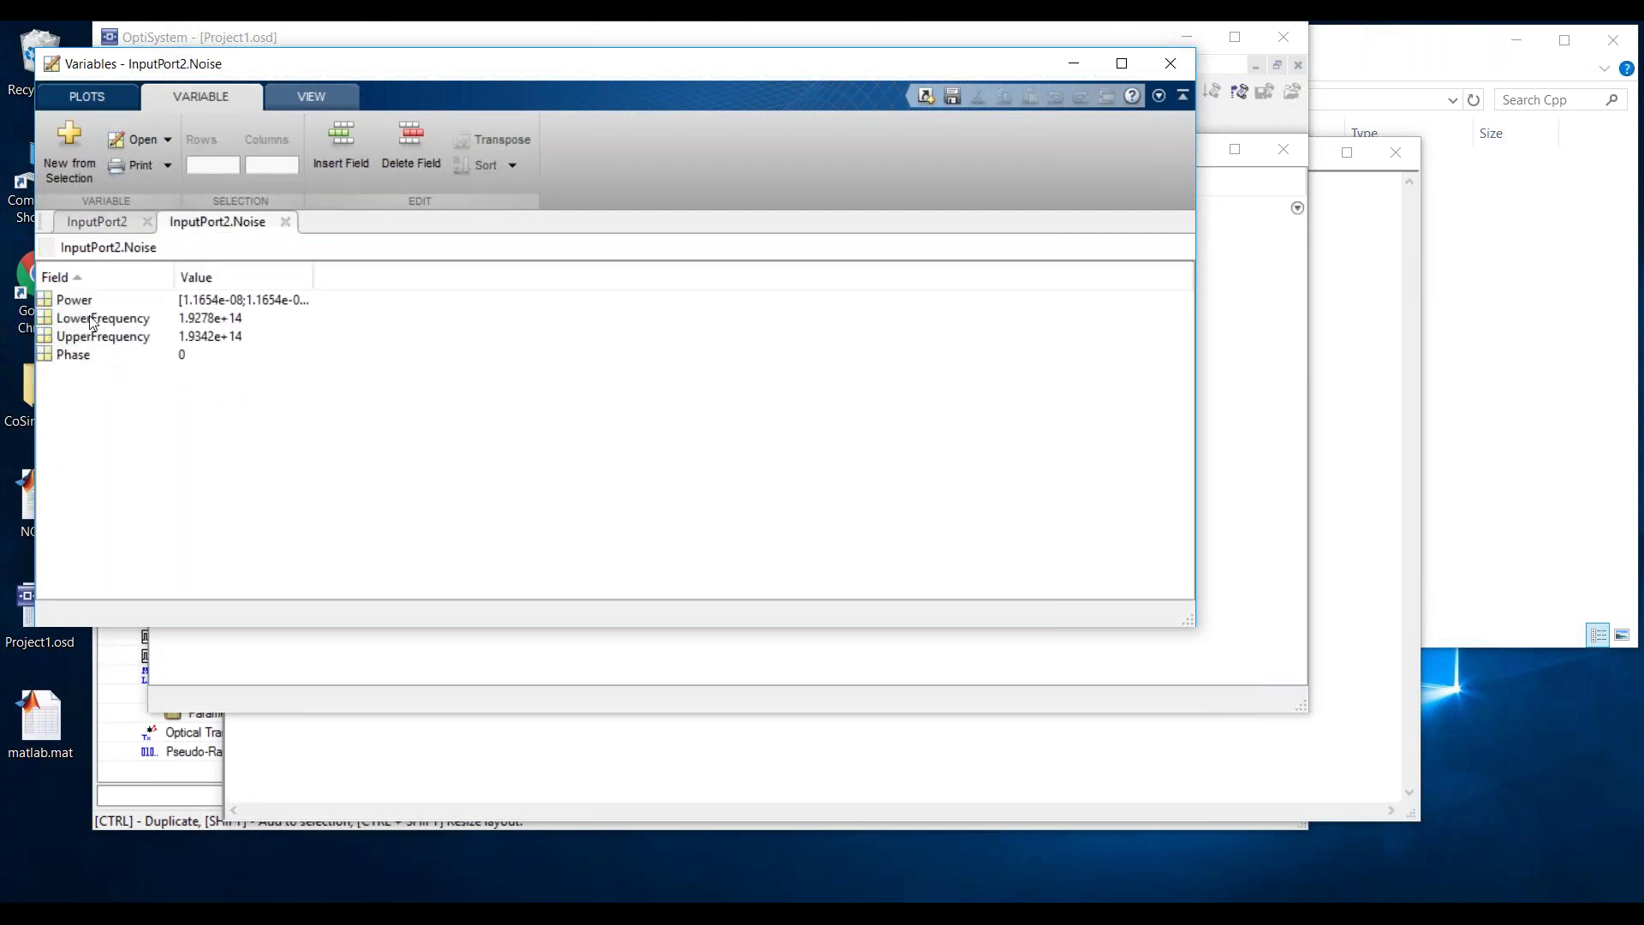
pyautogui.doubleClick(82, 301)
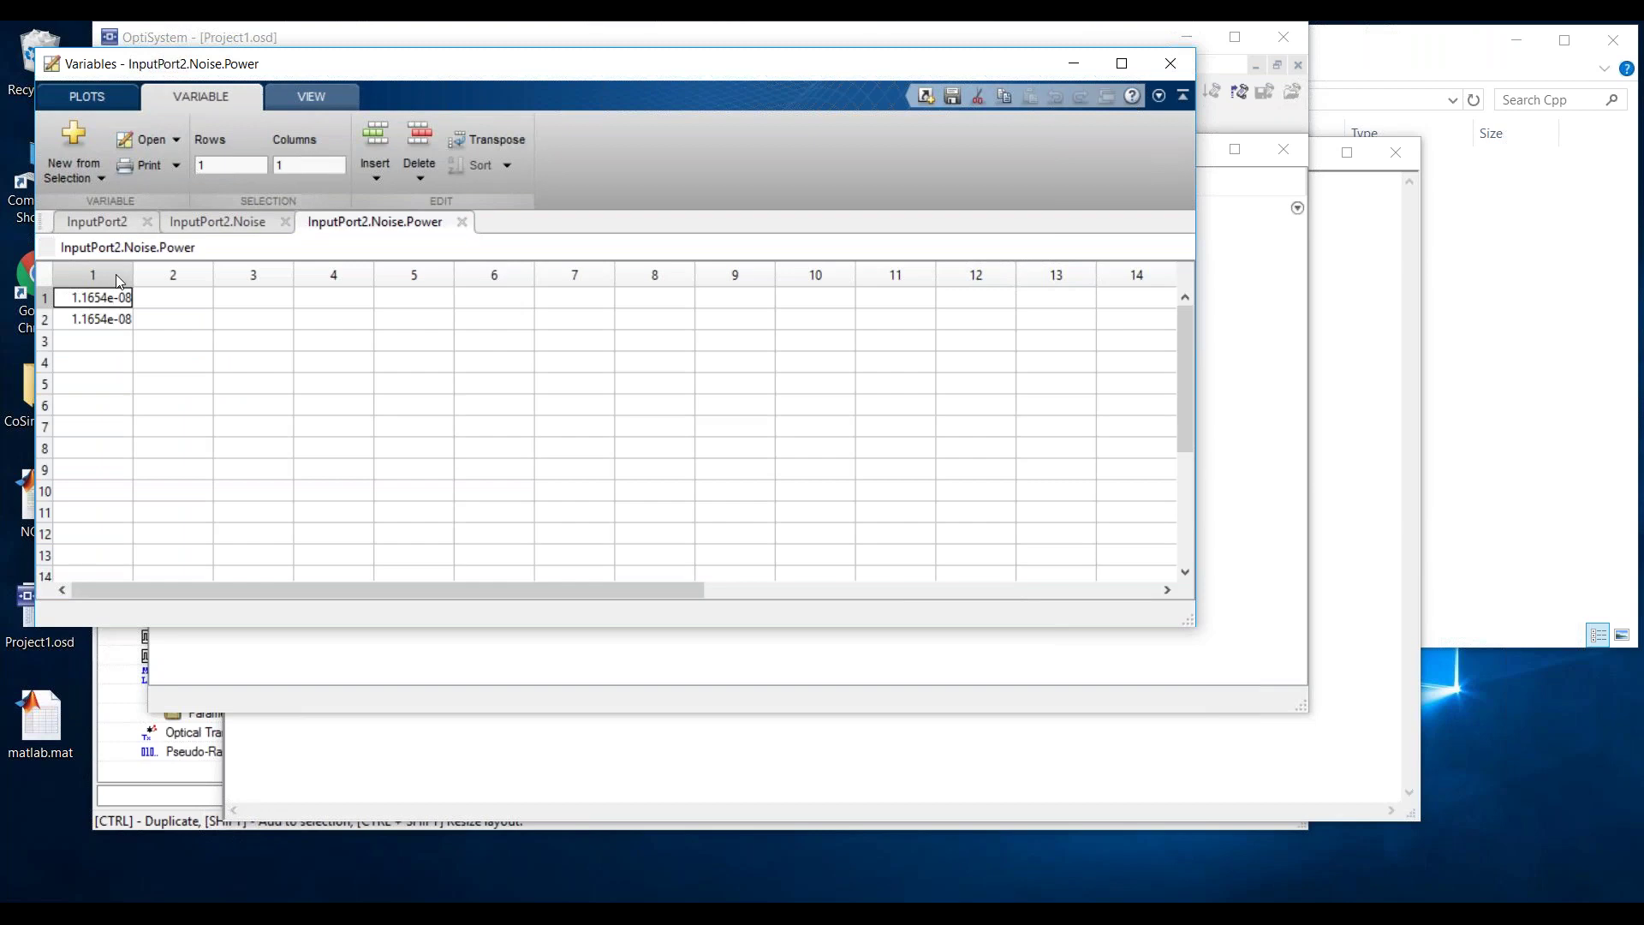
pyautogui.moveTo(134, 270); pyautogui.dragTo(195, 278)
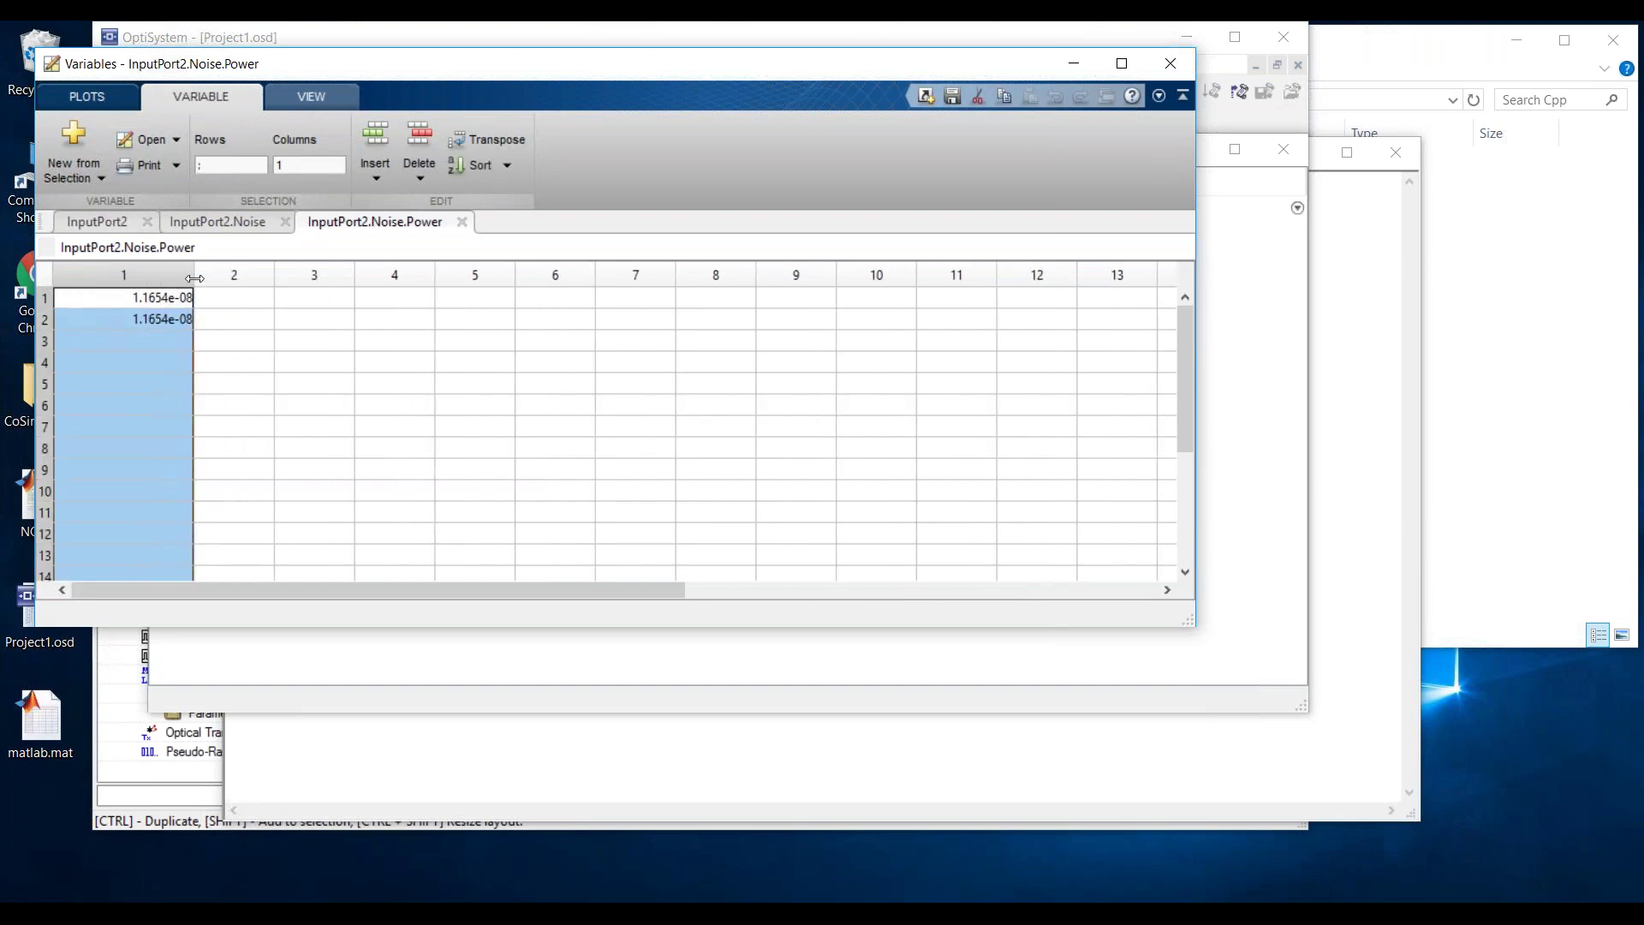
pyautogui.click(229, 227)
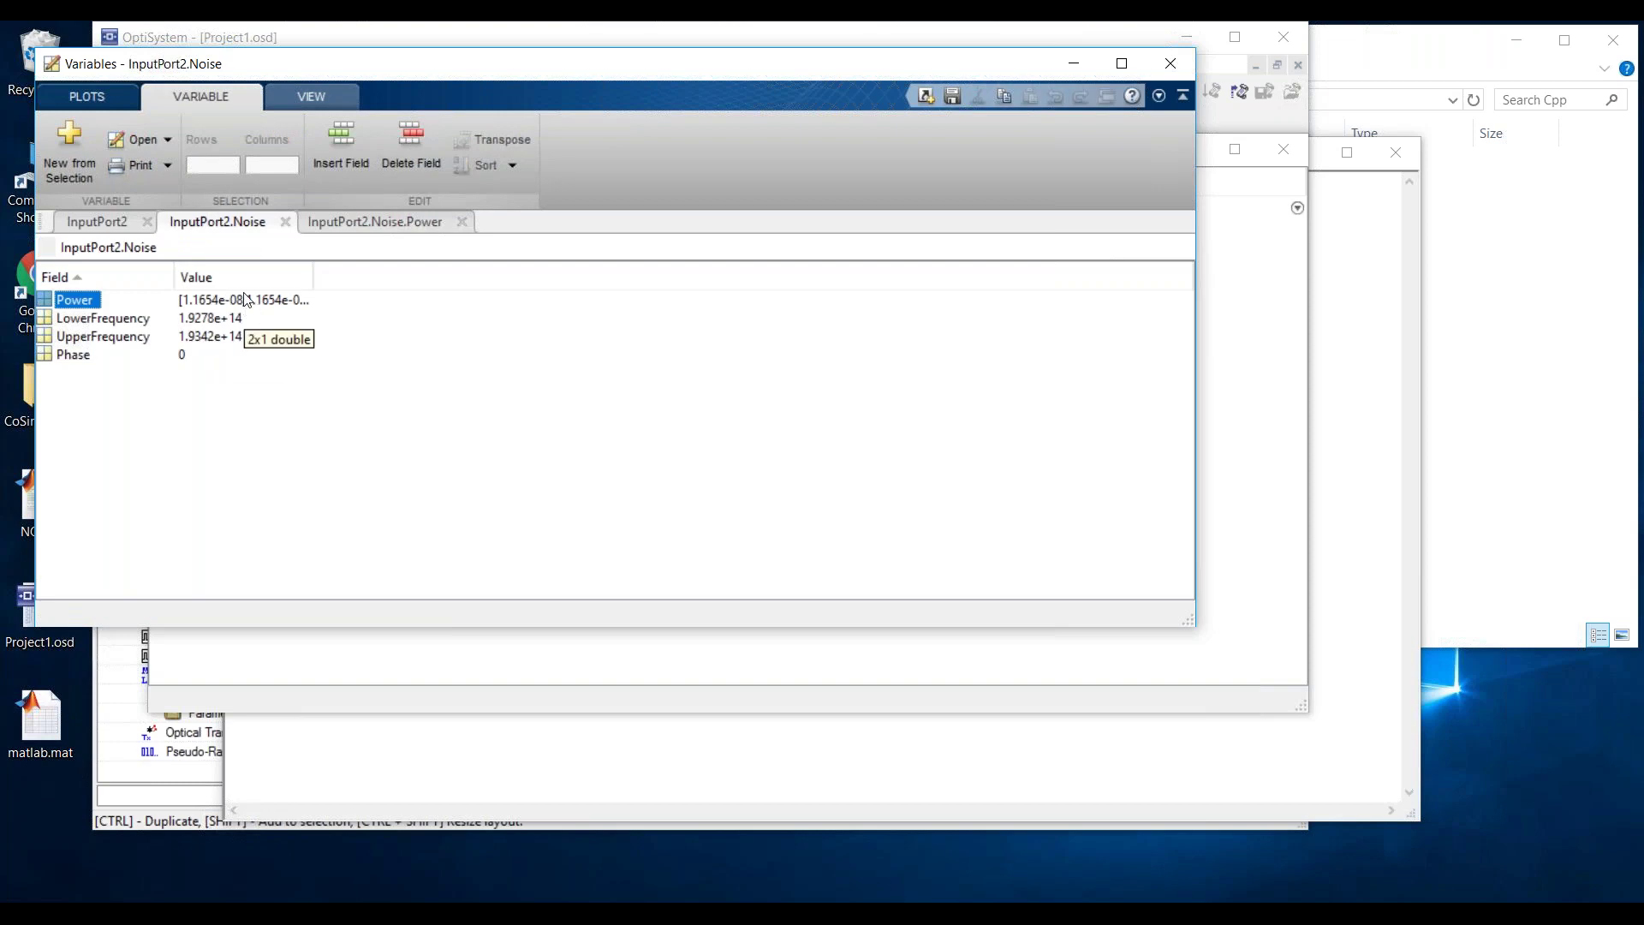
# - Bring OptiSystem to the front and place an Optical Spectrum Analyzer from the optical visualizers on the Optical Transmitter's output
pyautogui.moveTo(428, 74); pyautogui.dragTo(461, 317)
pyautogui.click(385, 49)
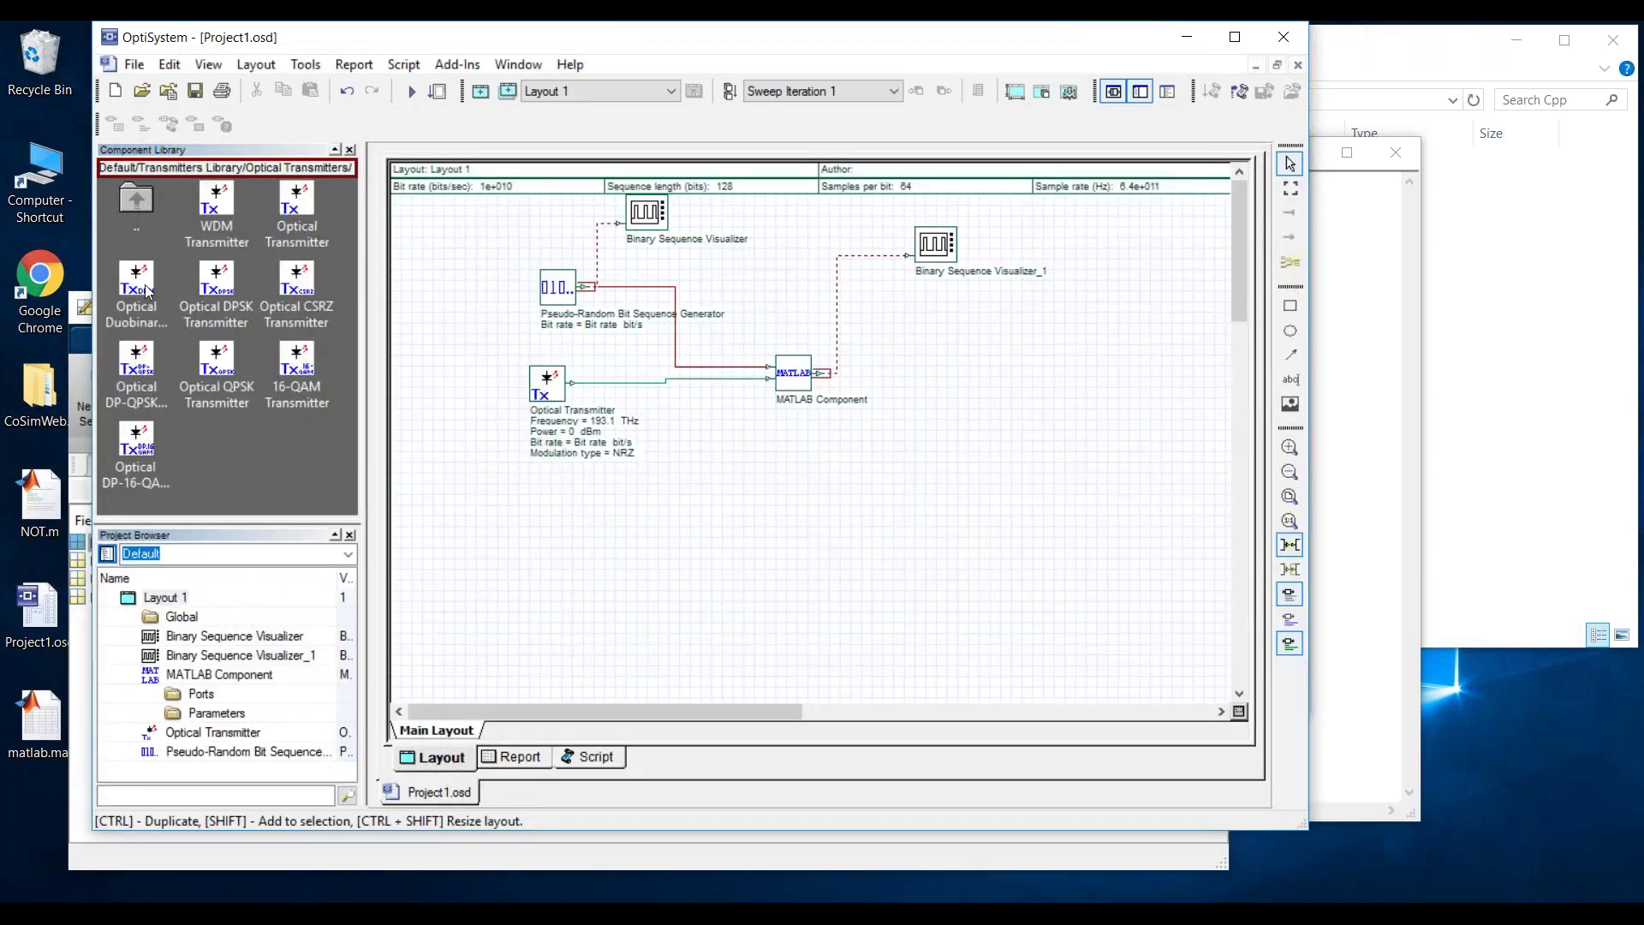
pyautogui.doubleClick(131, 198)
pyautogui.doubleClick(130, 199)
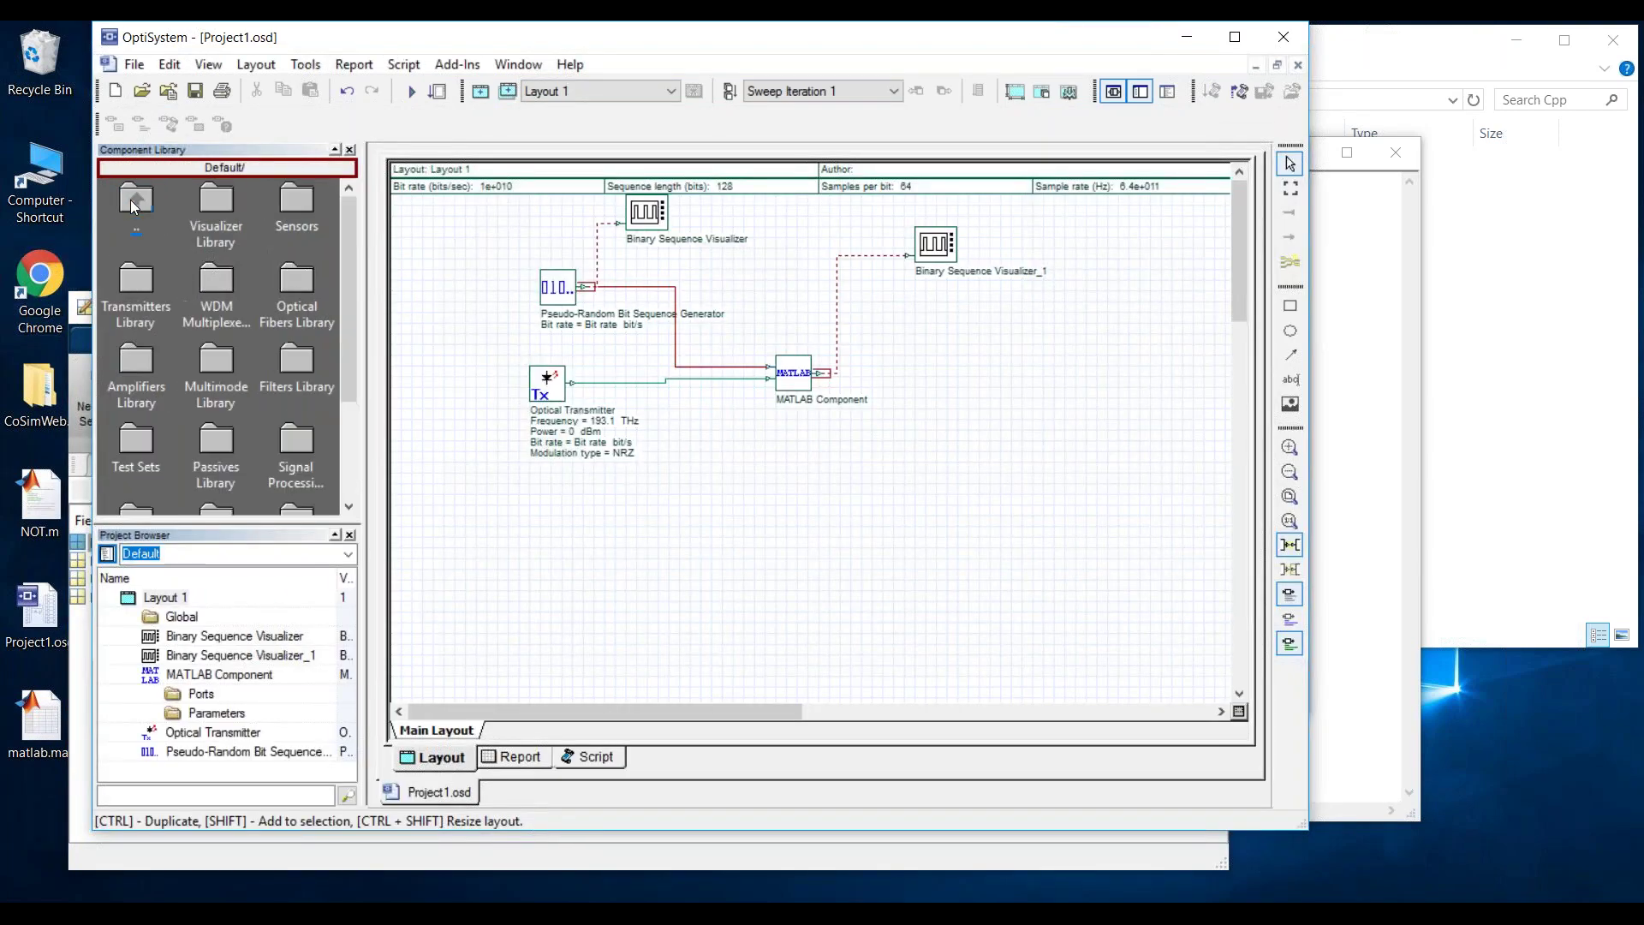
pyautogui.doubleClick(219, 205)
pyautogui.doubleClick(221, 204)
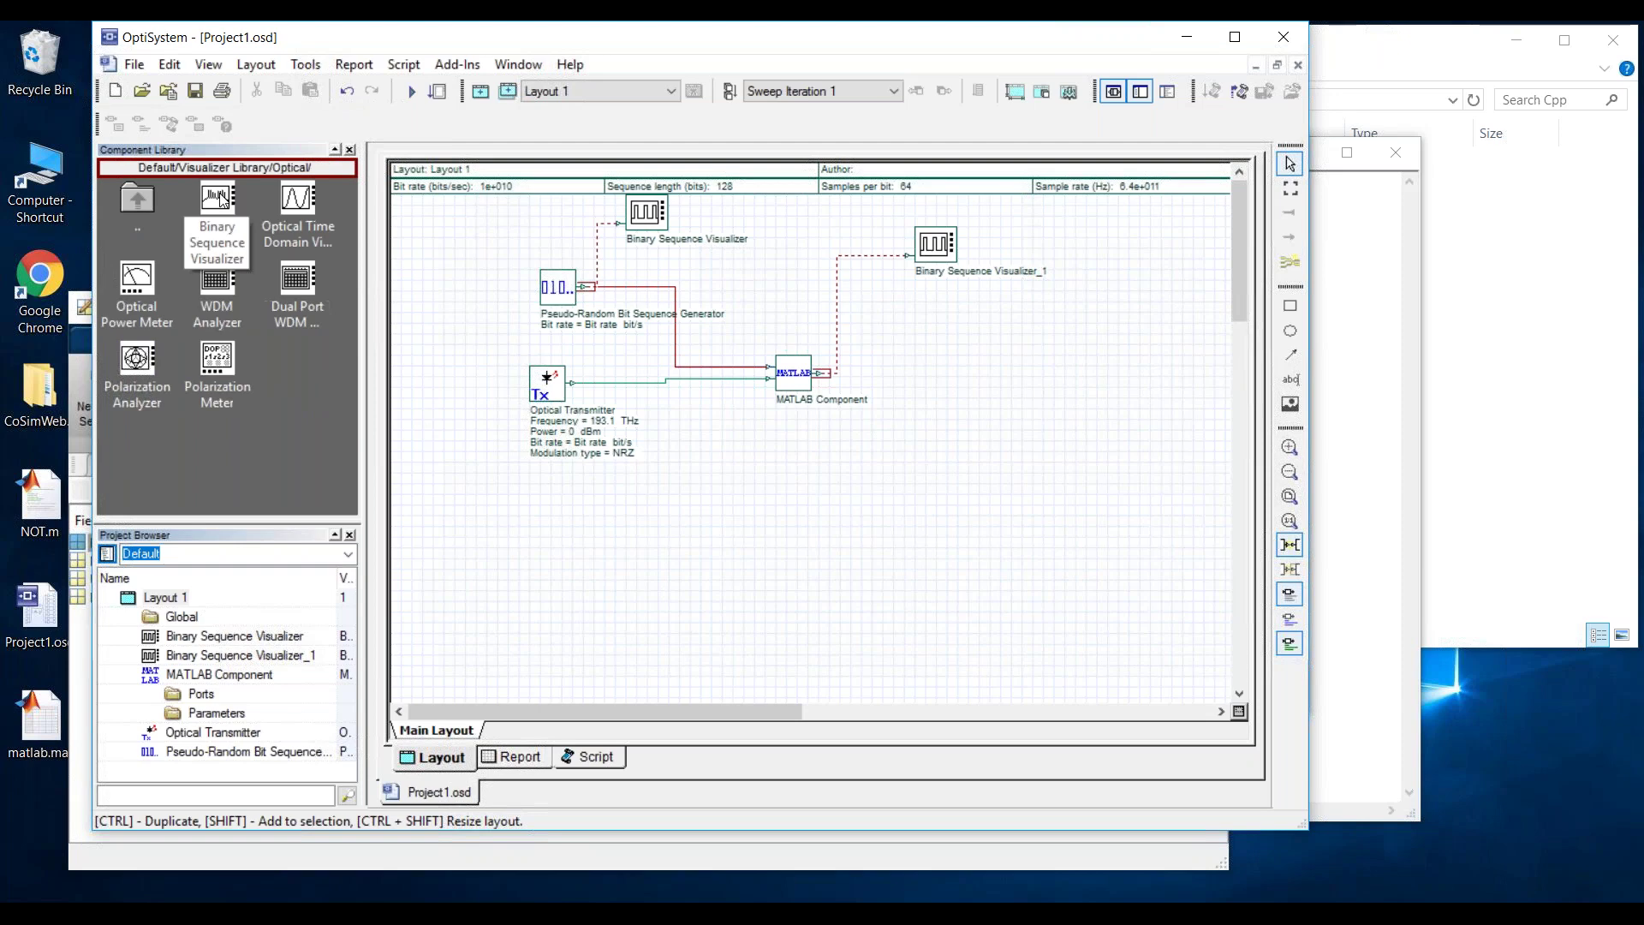
pyautogui.moveTo(237, 202); pyautogui.dragTo(710, 468)
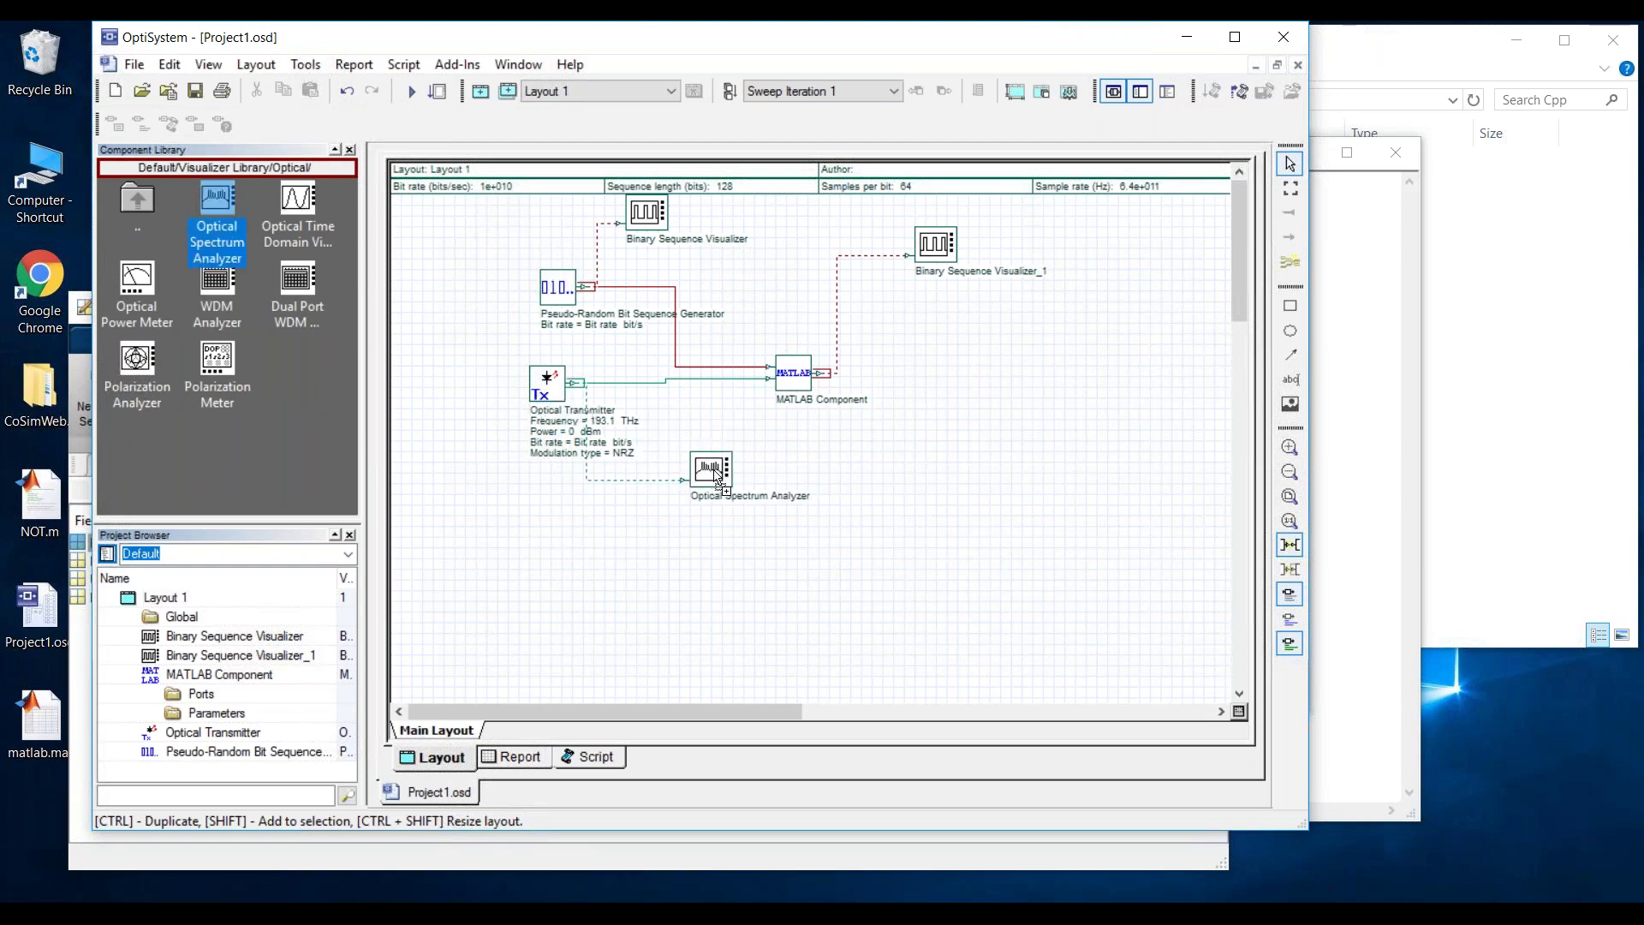
# - Calculate the whole project and examine the transmitter's signal and noise in the Optical Spectrum Analyzer graph, closing the graph when done
pyautogui.click(411, 90)
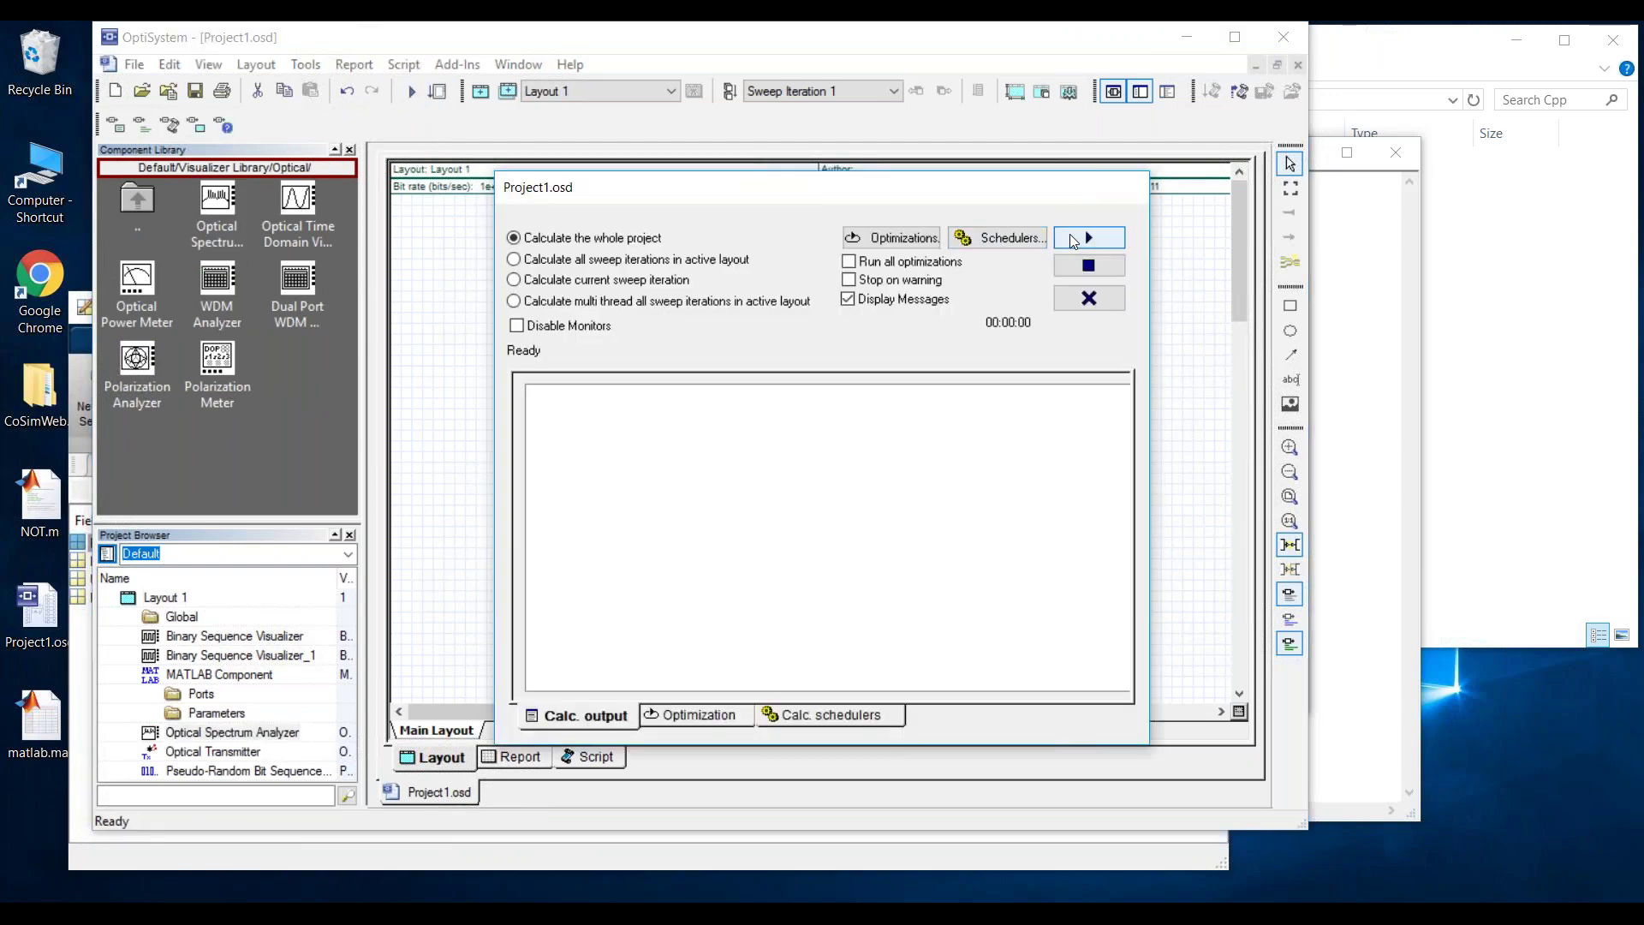
pyautogui.click(1079, 298)
pyautogui.doubleClick(717, 469)
pyautogui.moveTo(862, 357); pyautogui.dragTo(719, 209)
pyautogui.rightClick(777, 428)
pyautogui.click(757, 394)
pyautogui.moveTo(757, 417); pyautogui.dragTo(883, 643)
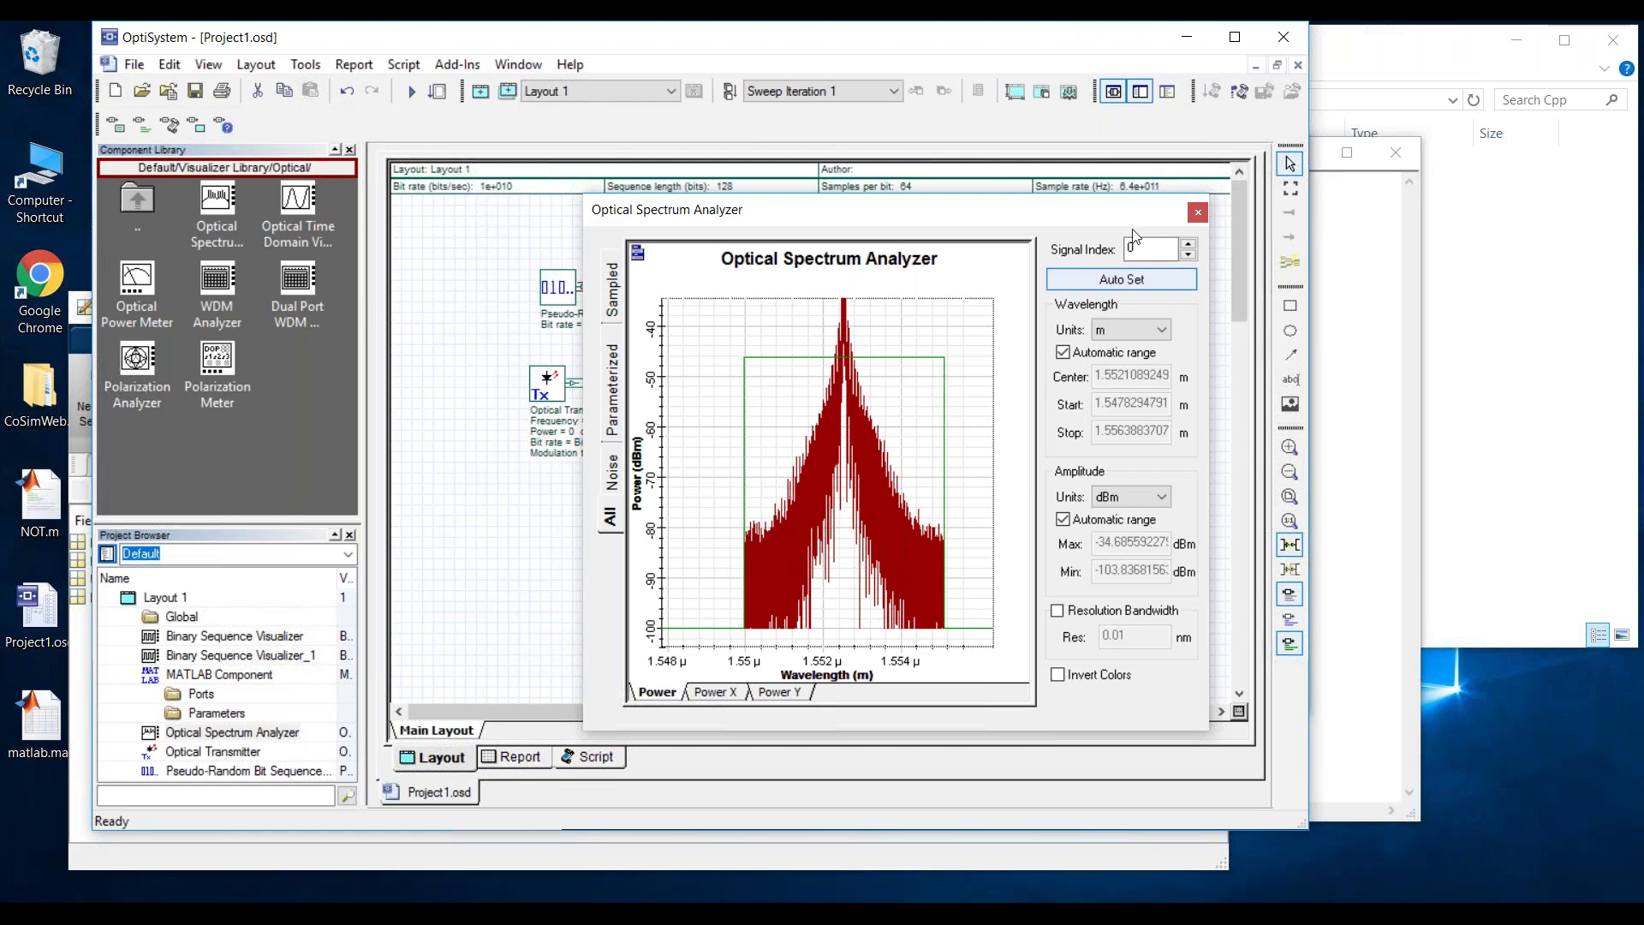
pyautogui.click(1197, 211)
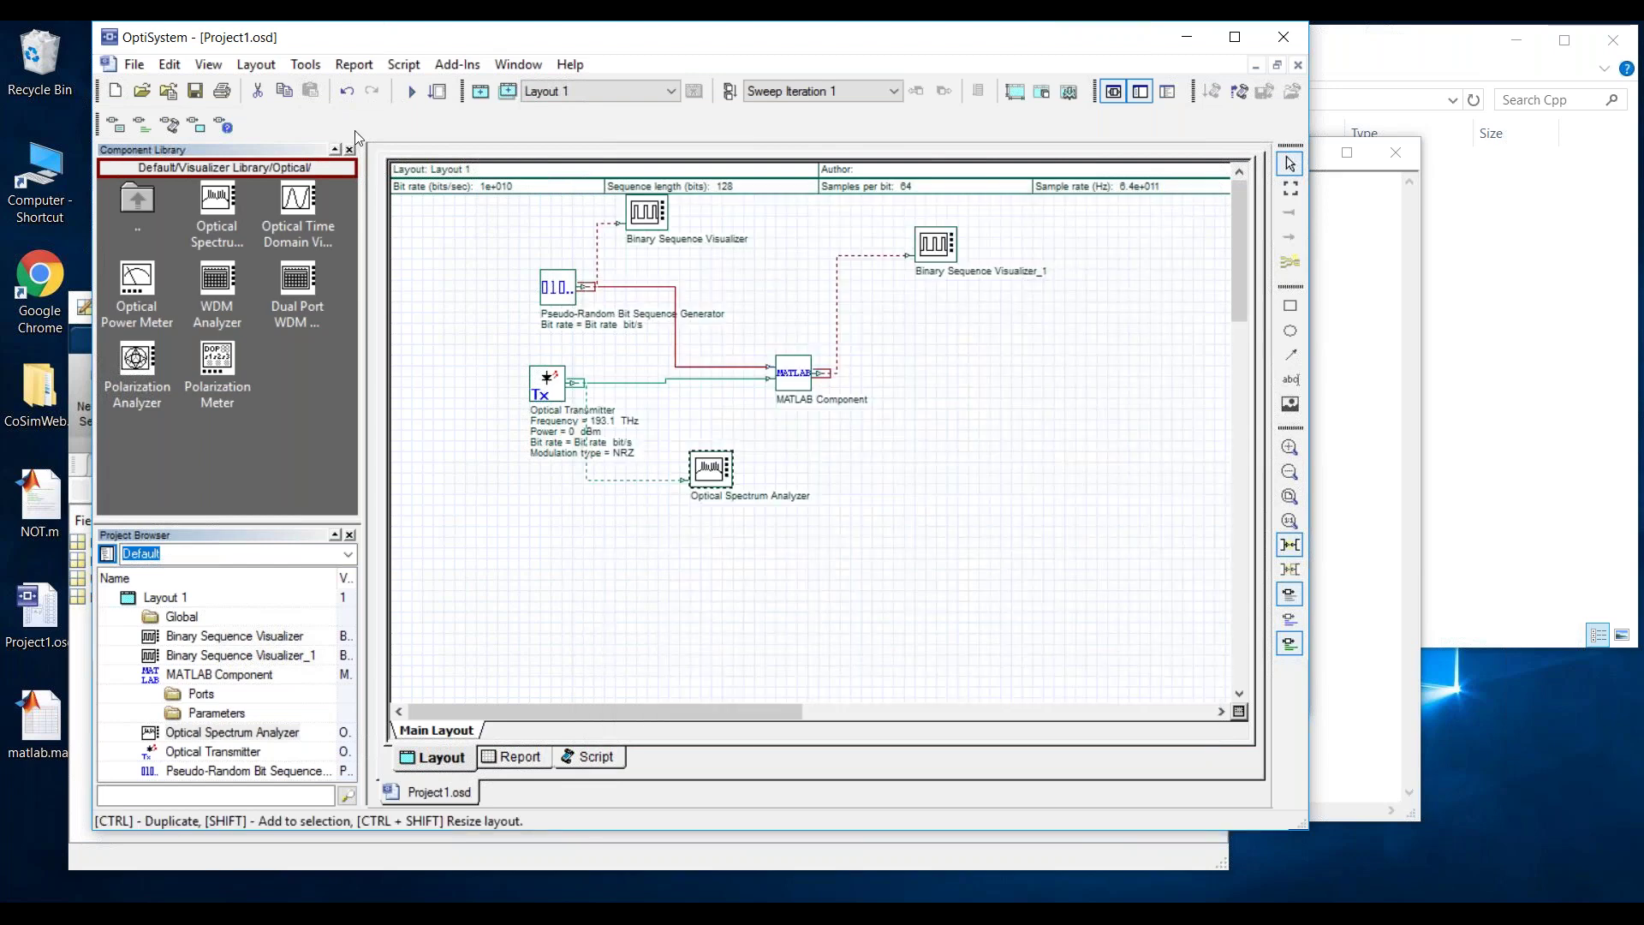
# - Close Project1.osd without saving its changes
pyautogui.click(133, 65)
pyautogui.click(163, 141)
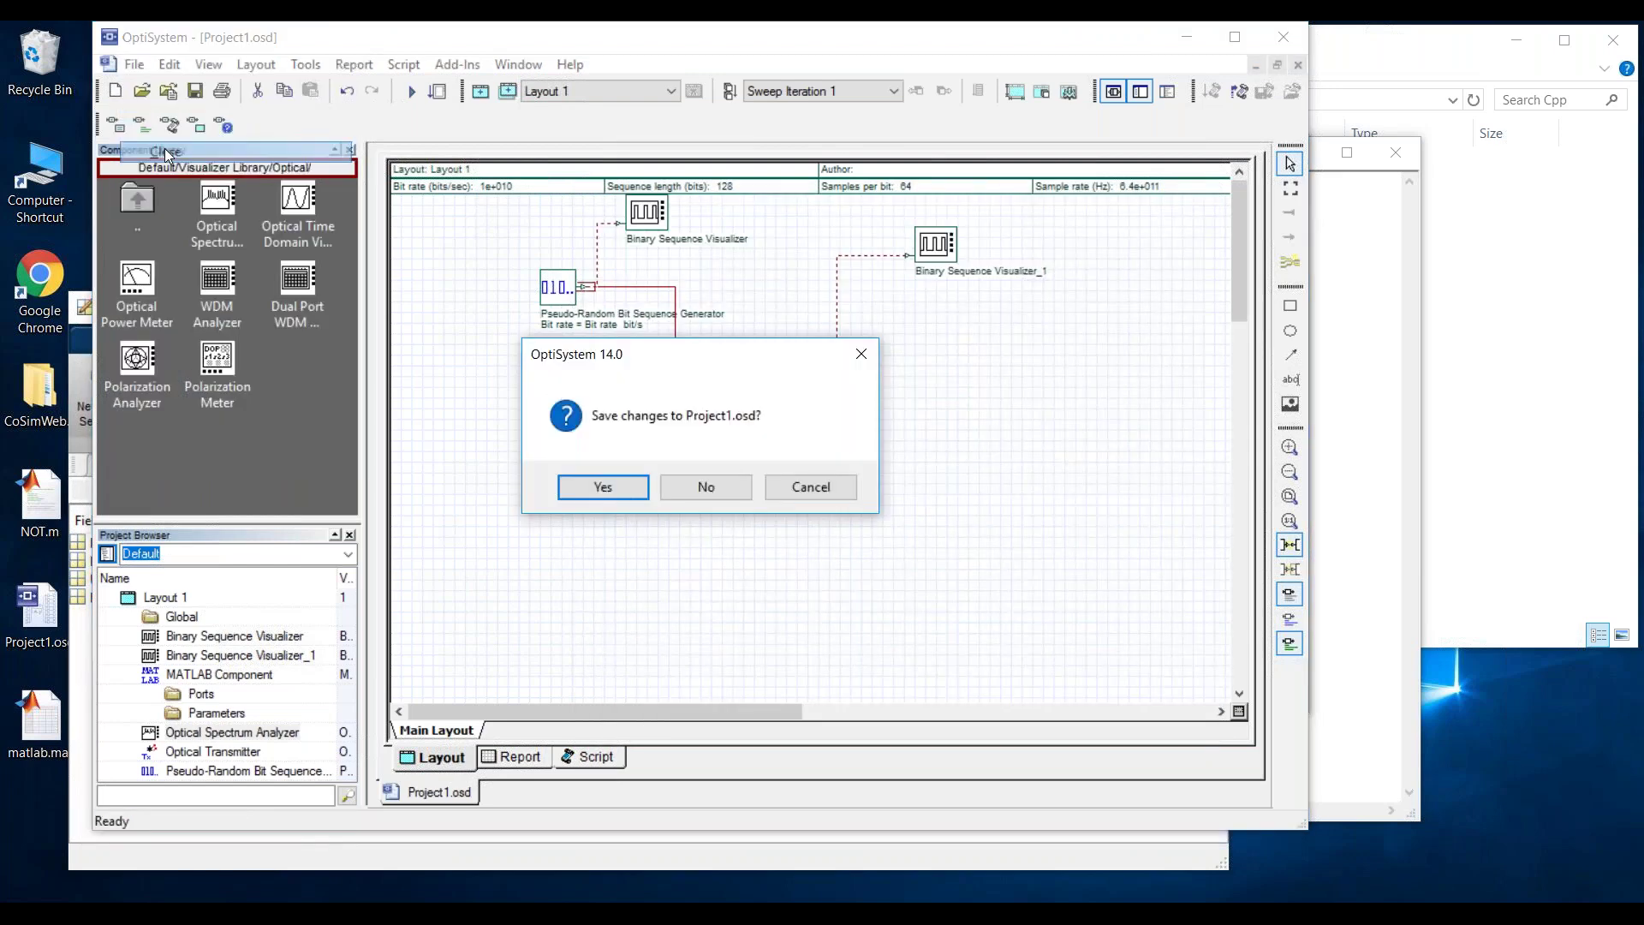
pyautogui.click(745, 488)
# - Close the MATLAB Variables, Workspace and command windows, leaving the empty OptiSystem window in front
pyautogui.moveTo(329, 39); pyautogui.dragTo(357, 38)
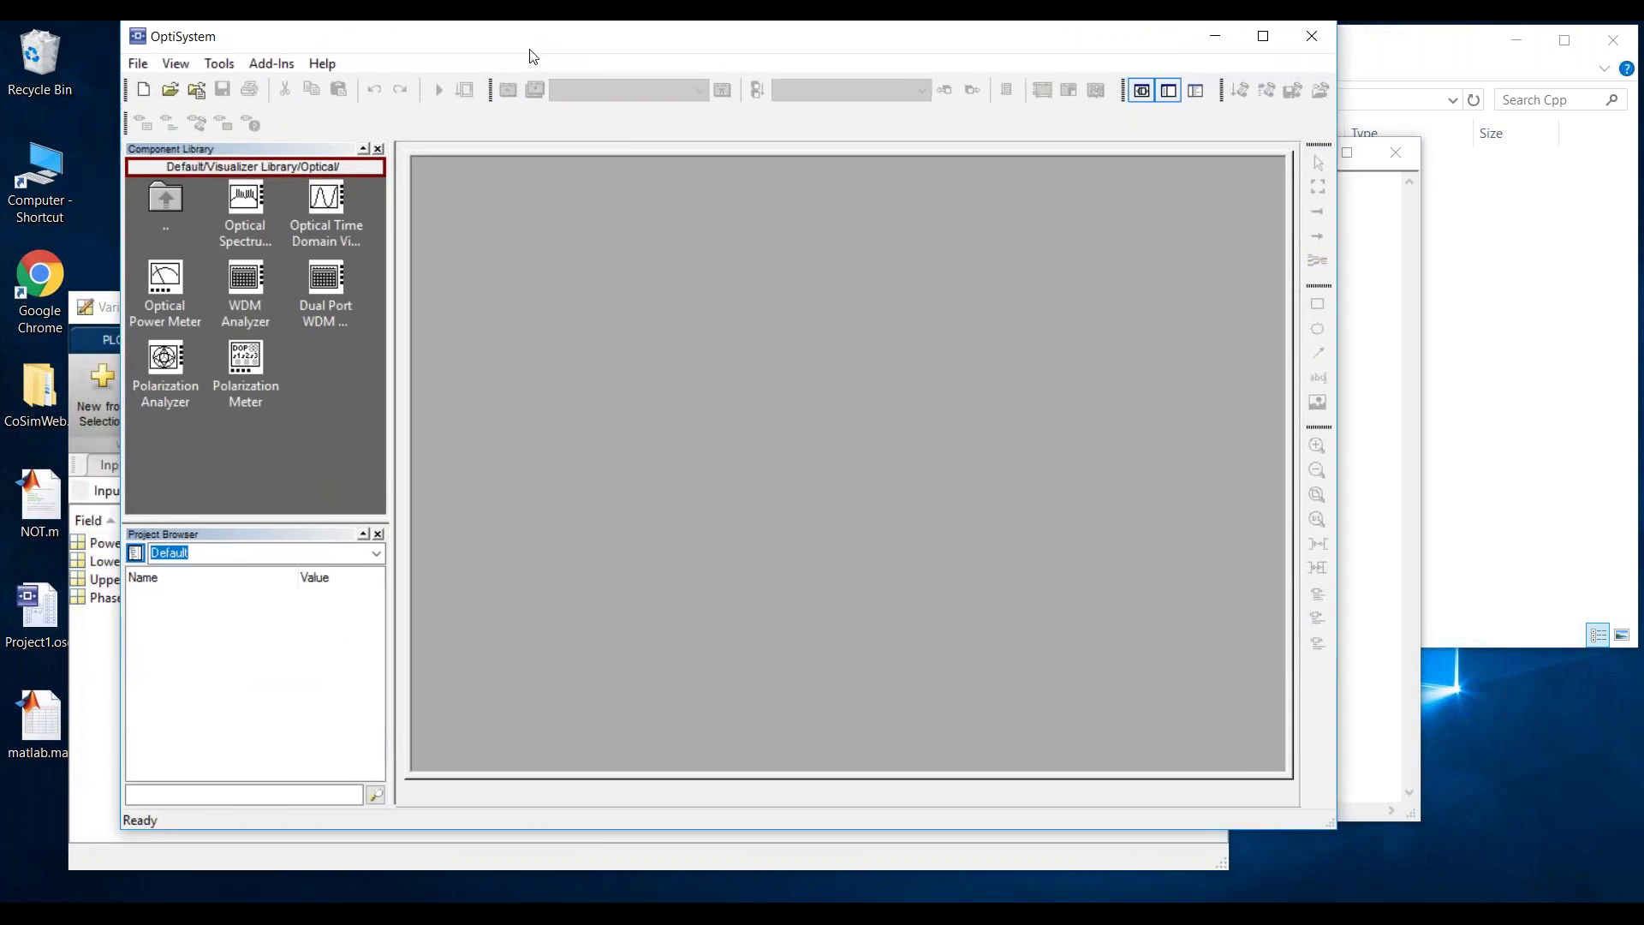
pyautogui.moveTo(529, 50); pyautogui.dragTo(536, 58)
pyautogui.moveTo(266, 306); pyautogui.dragTo(252, 195)
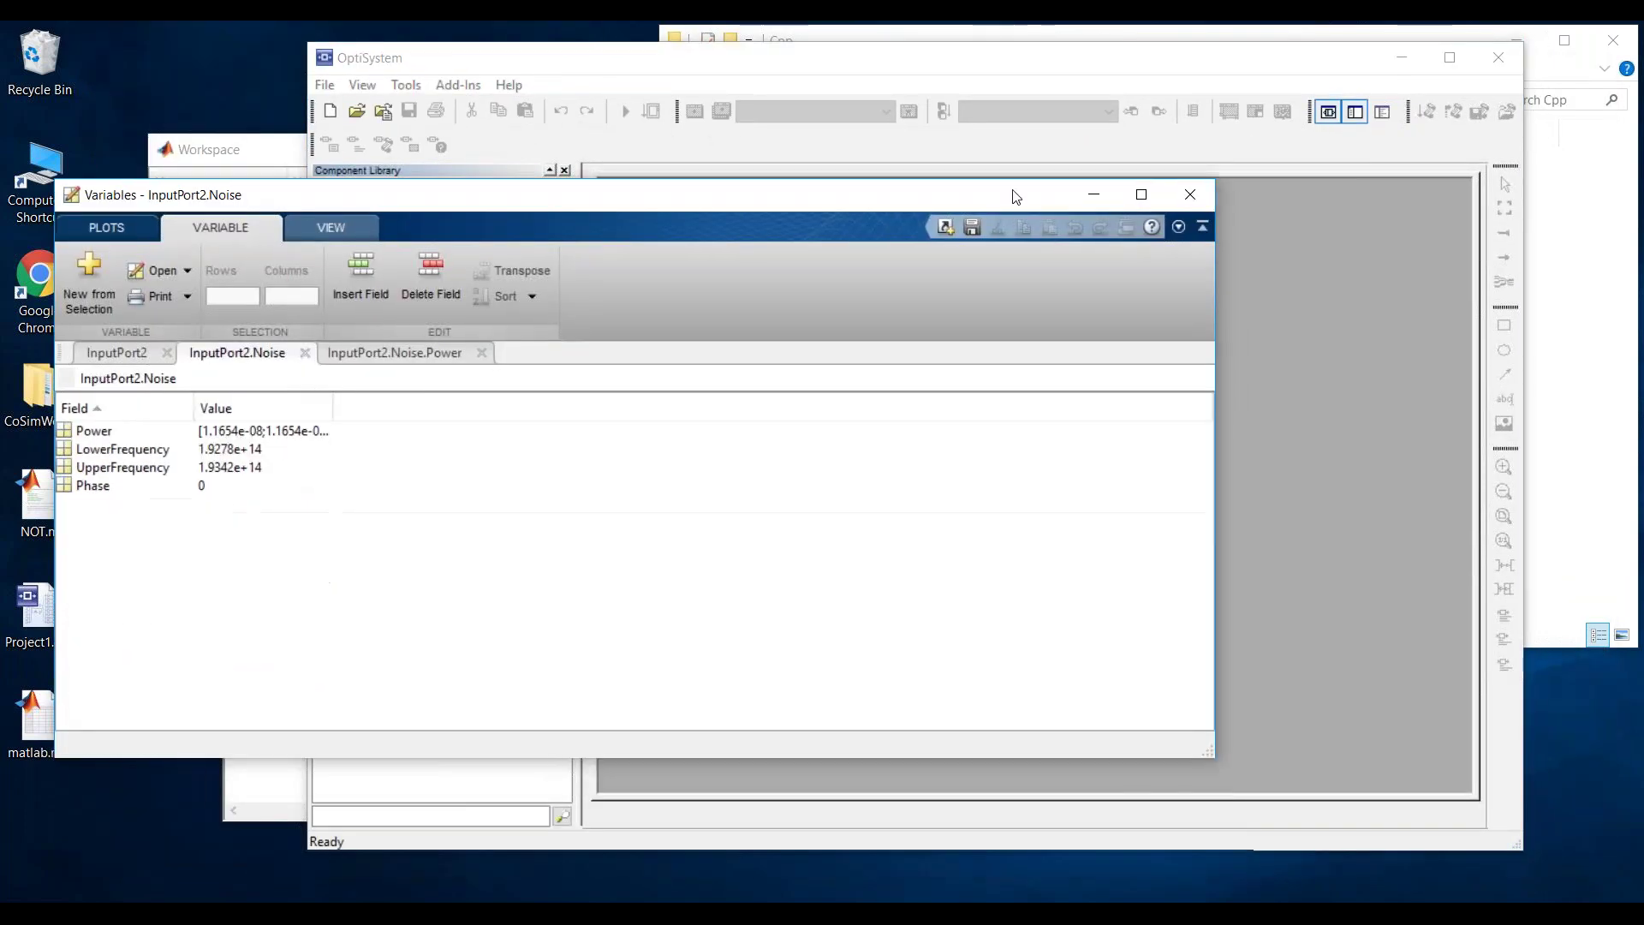
pyautogui.click(1190, 194)
pyautogui.click(165, 163)
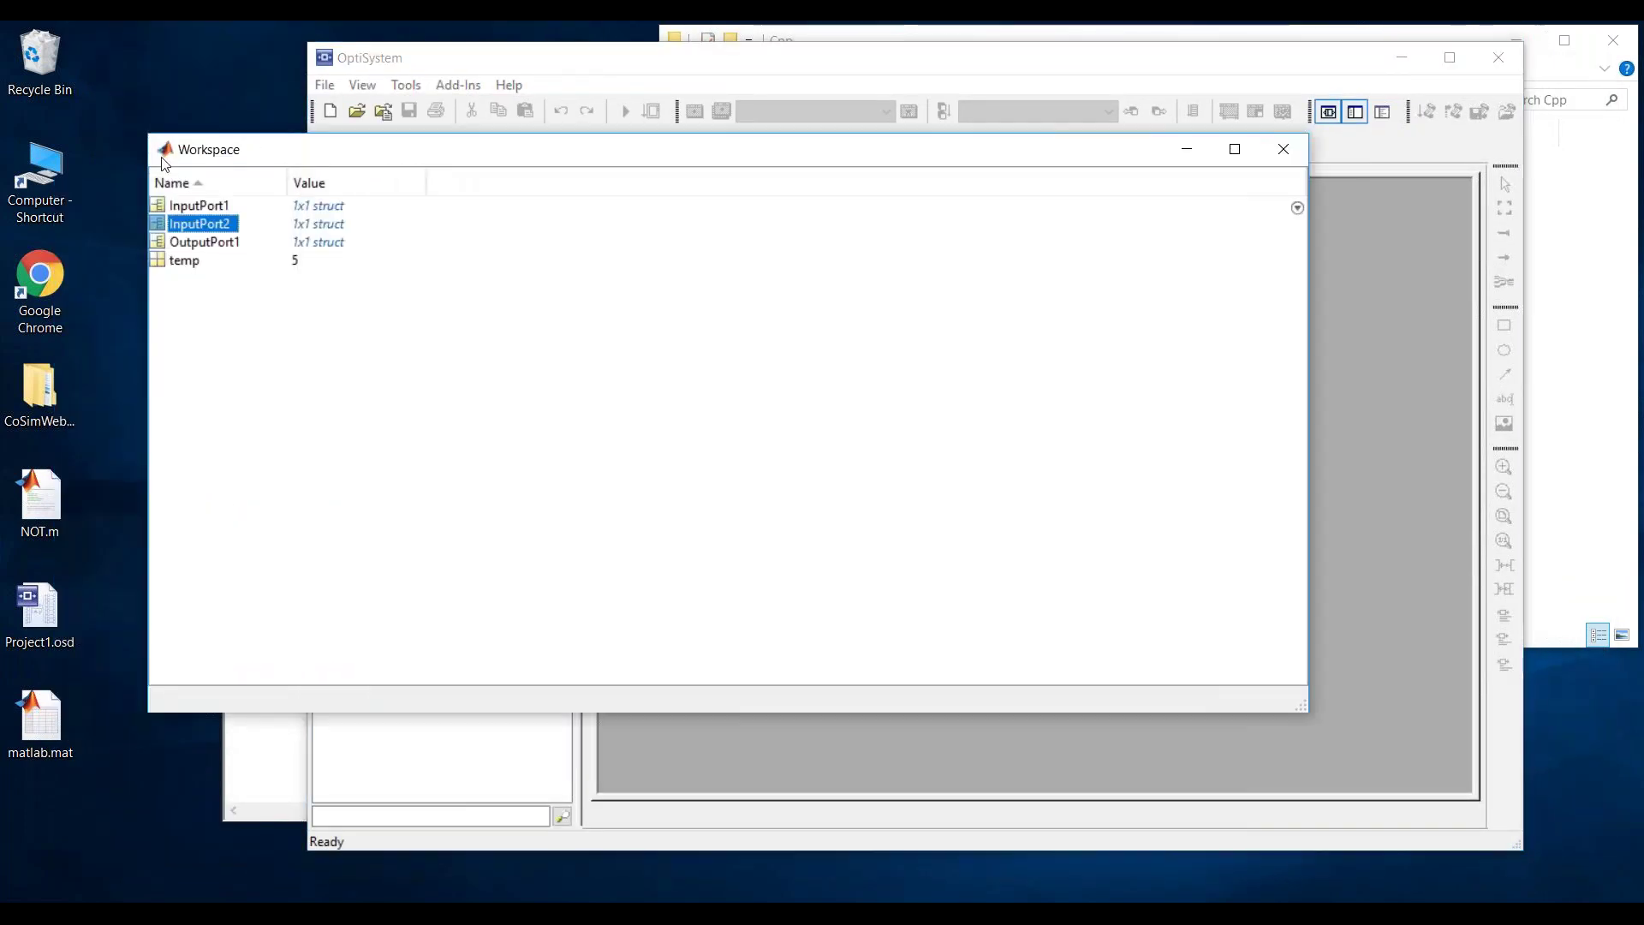
pyautogui.moveTo(165, 162); pyautogui.dragTo(78, 186)
pyautogui.click(1194, 175)
pyautogui.moveTo(644, 63); pyautogui.dragTo(633, 99)
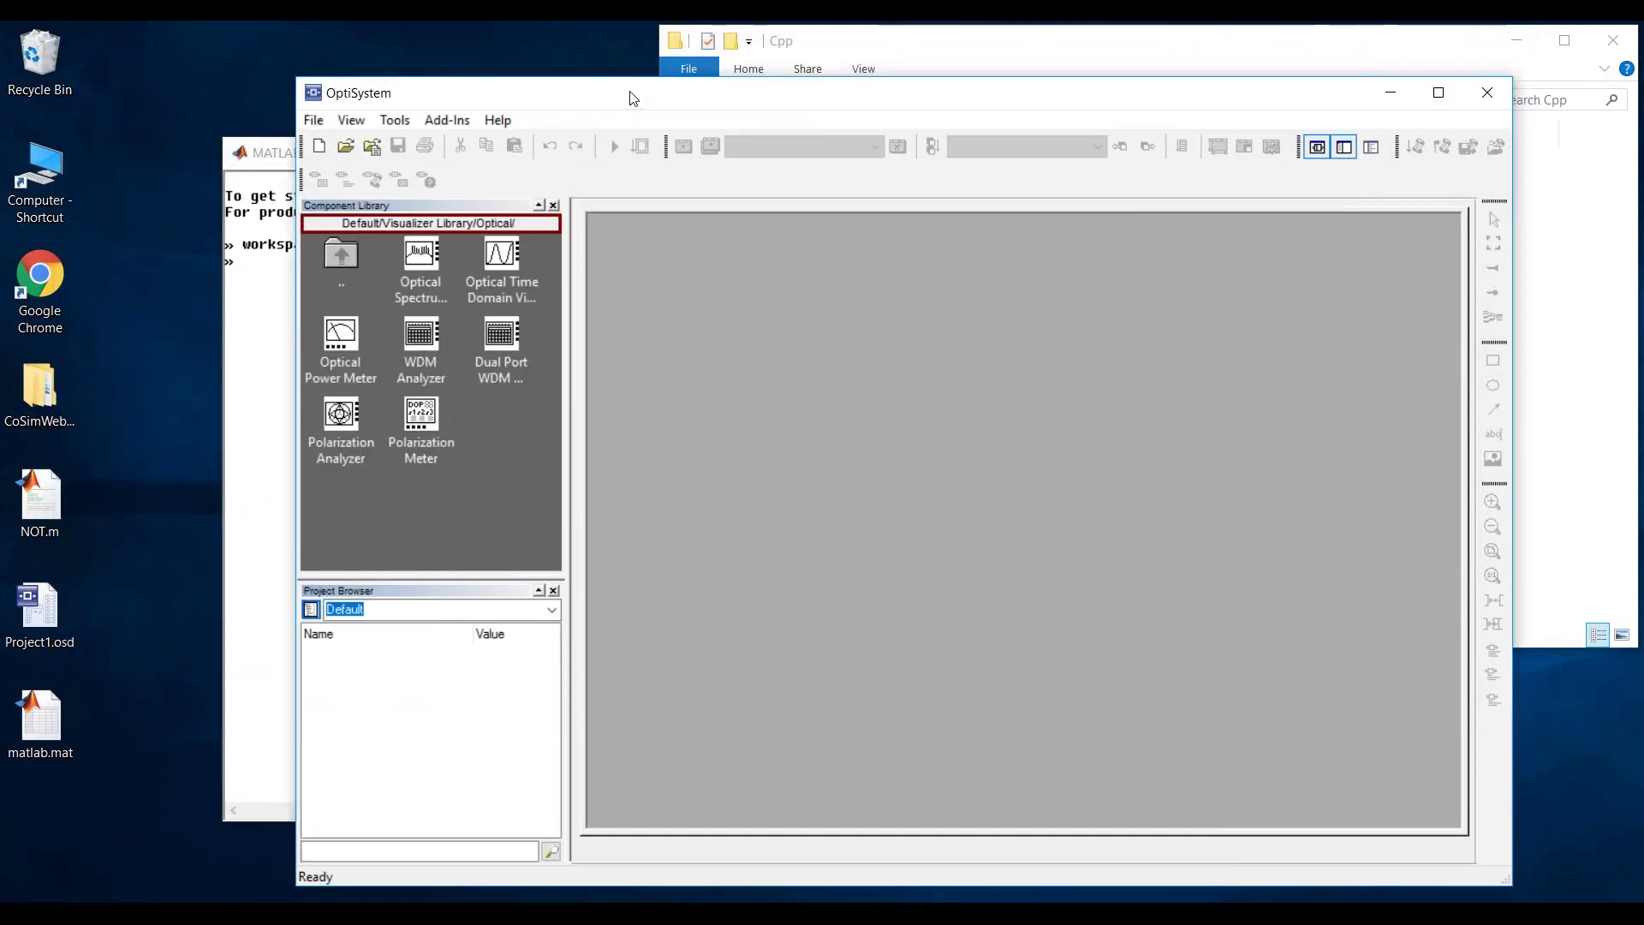
pyautogui.click(270, 156)
pyautogui.moveTo(1207, 101); pyautogui.dragTo(1010, 55)
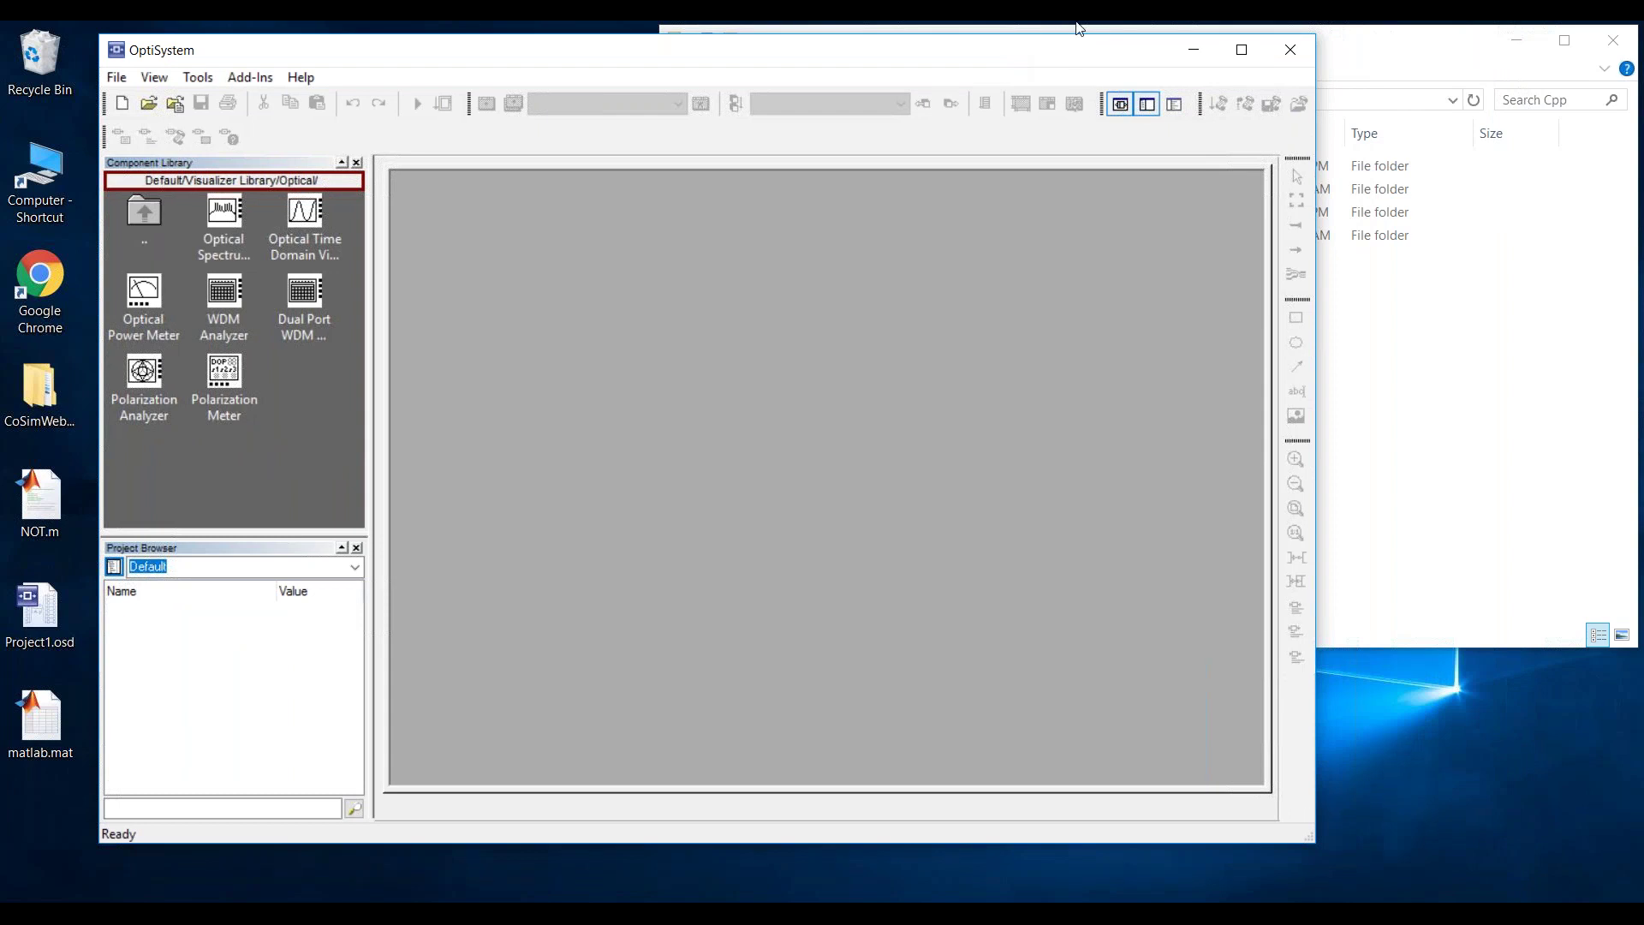
# - Open BinarySwitch.osd from the CoSimWebinar\MATLAB\BinarySwitch folder and maximize the OptiSystem window
pyautogui.moveTo(1100, 24)
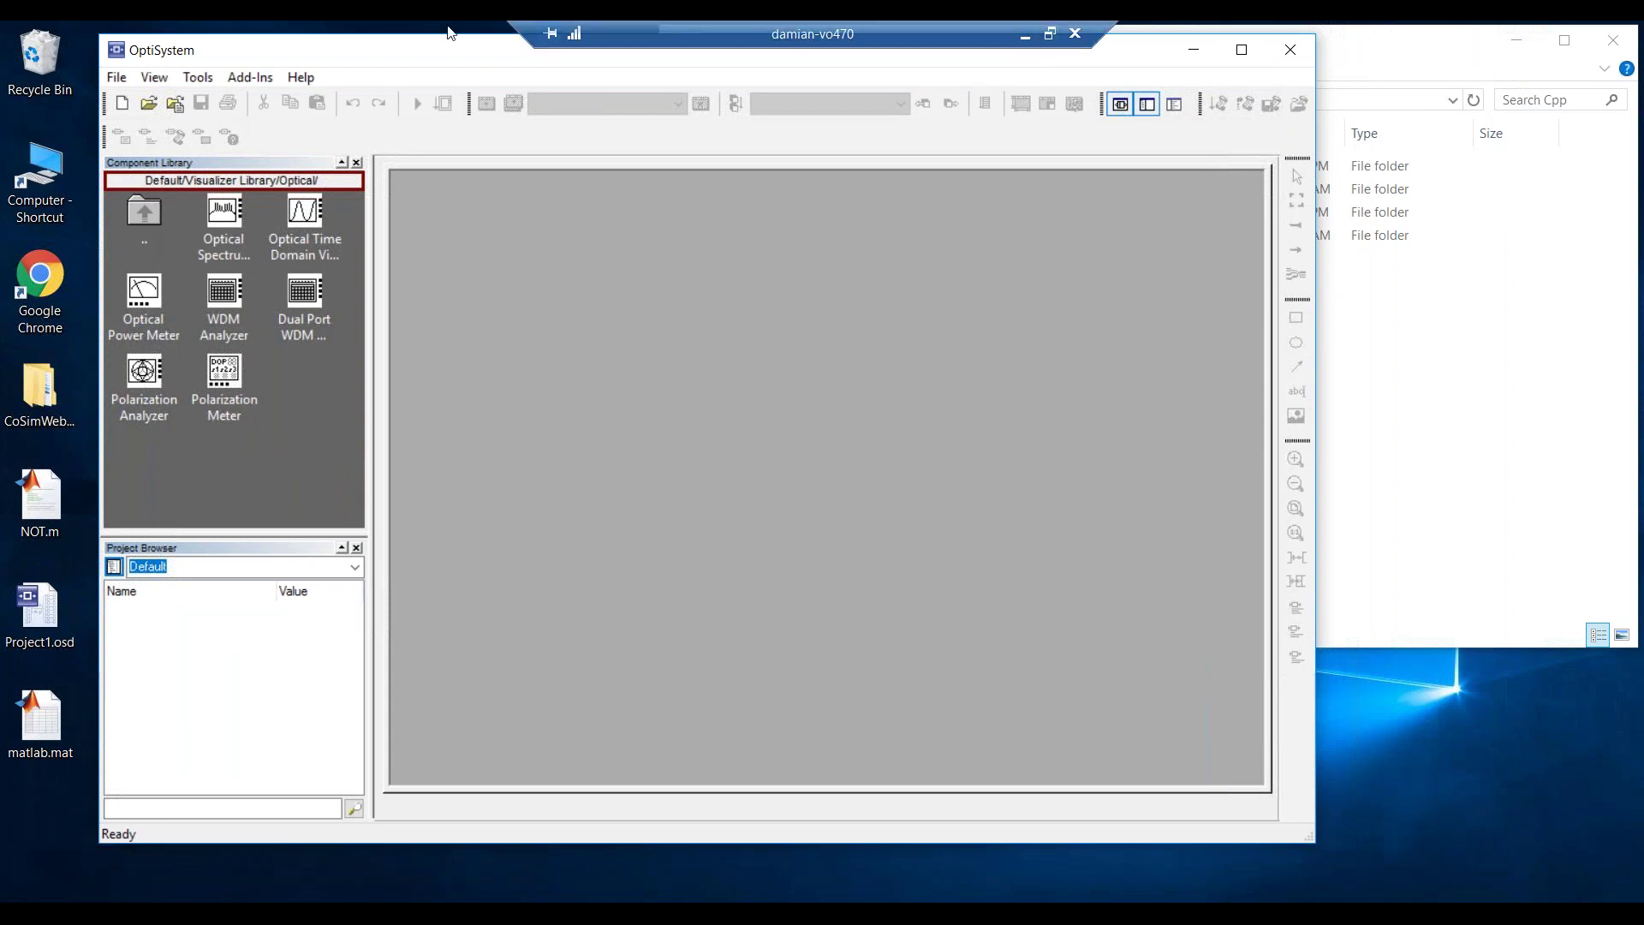
pyautogui.click(149, 108)
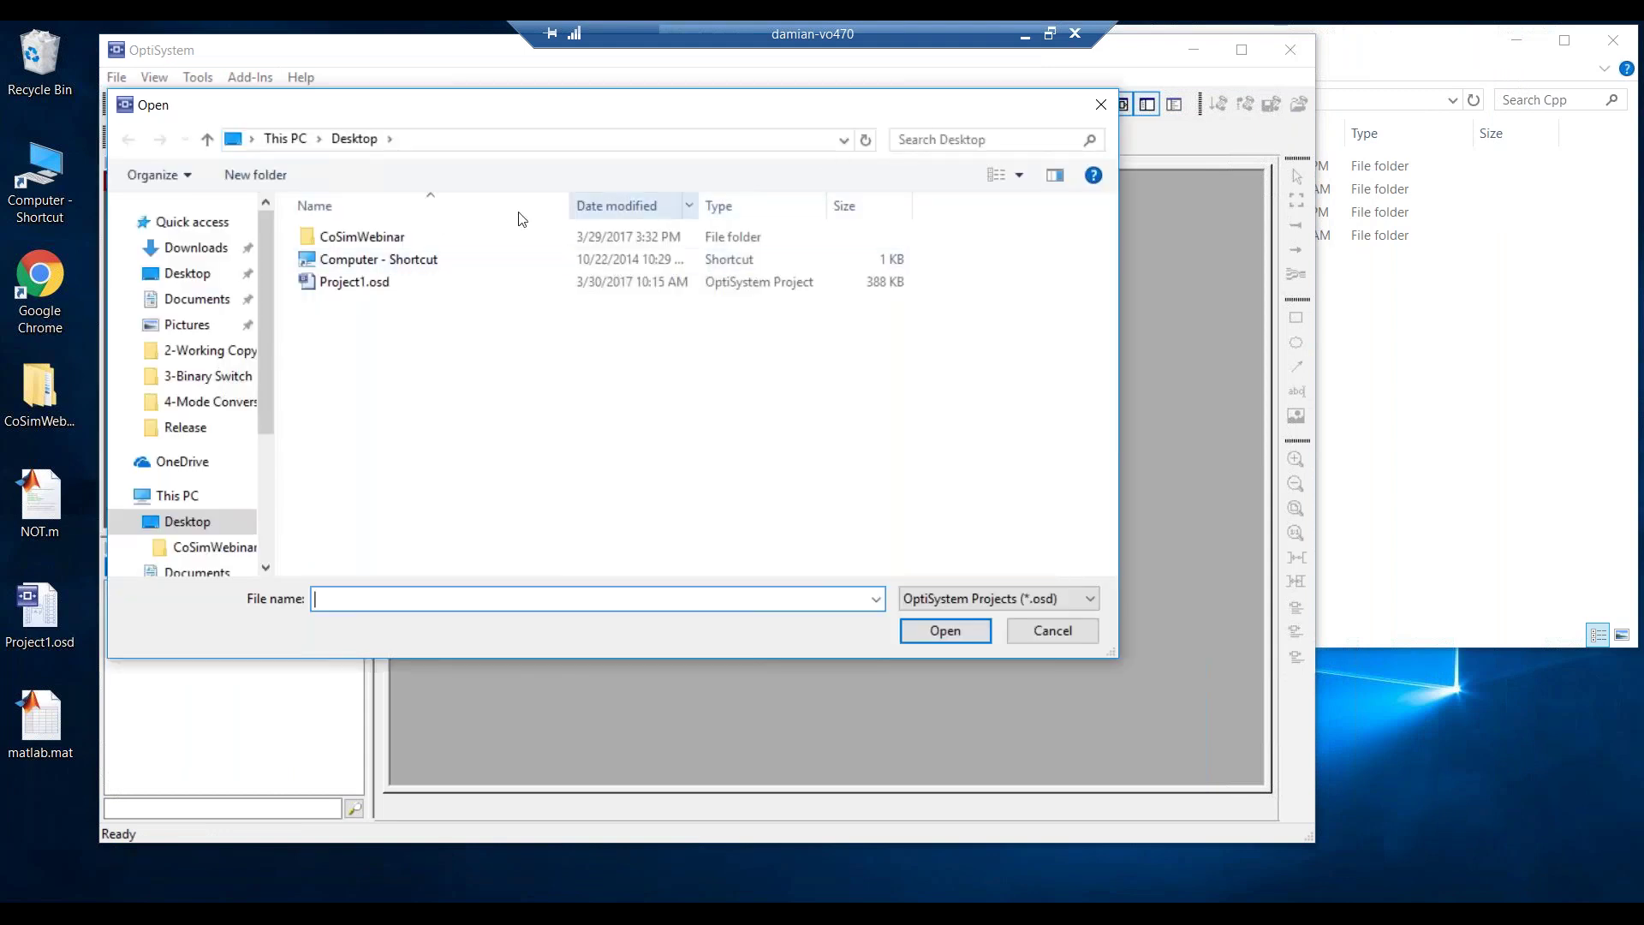
pyautogui.doubleClick(367, 237)
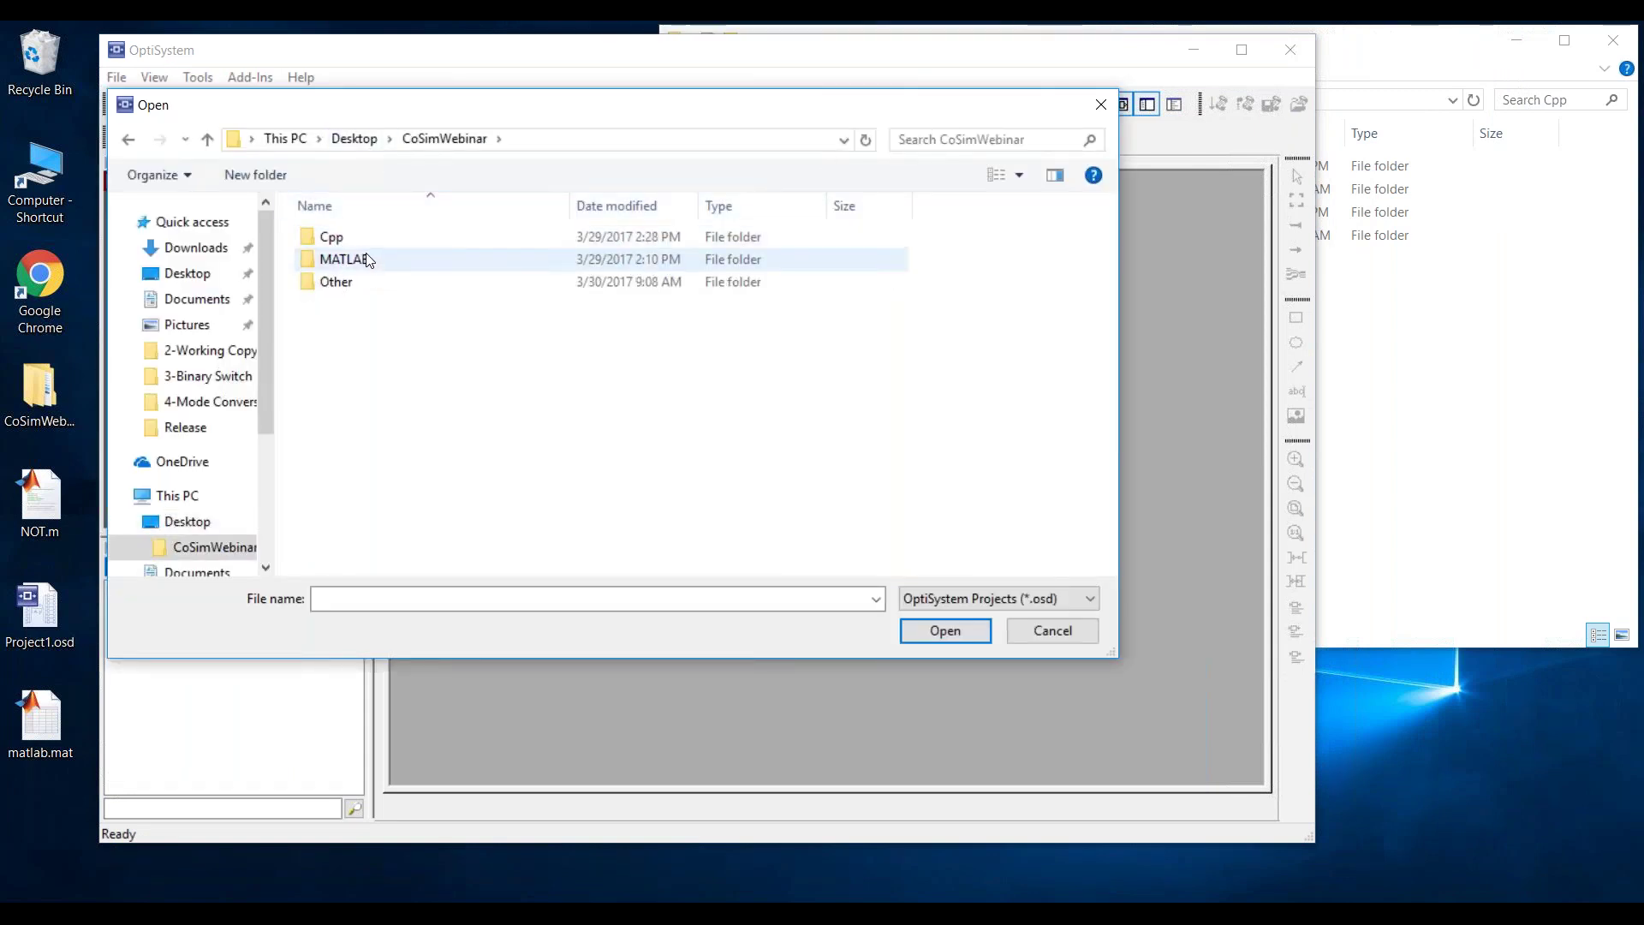
pyautogui.doubleClick(368, 259)
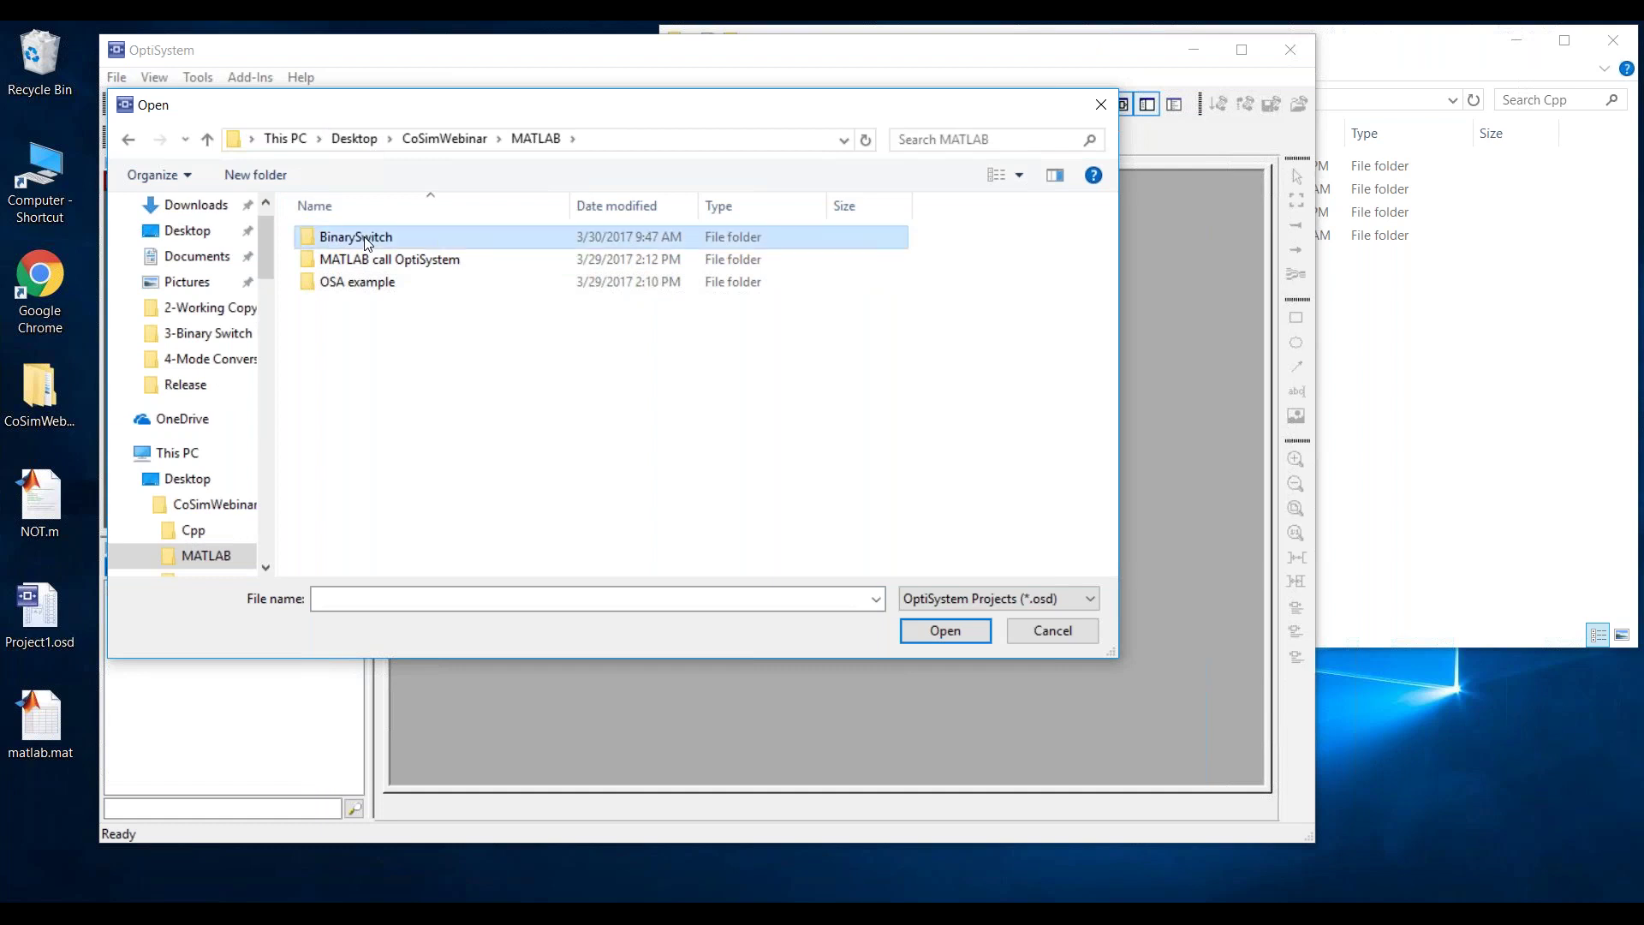
pyautogui.doubleClick(359, 237)
pyautogui.doubleClick(363, 238)
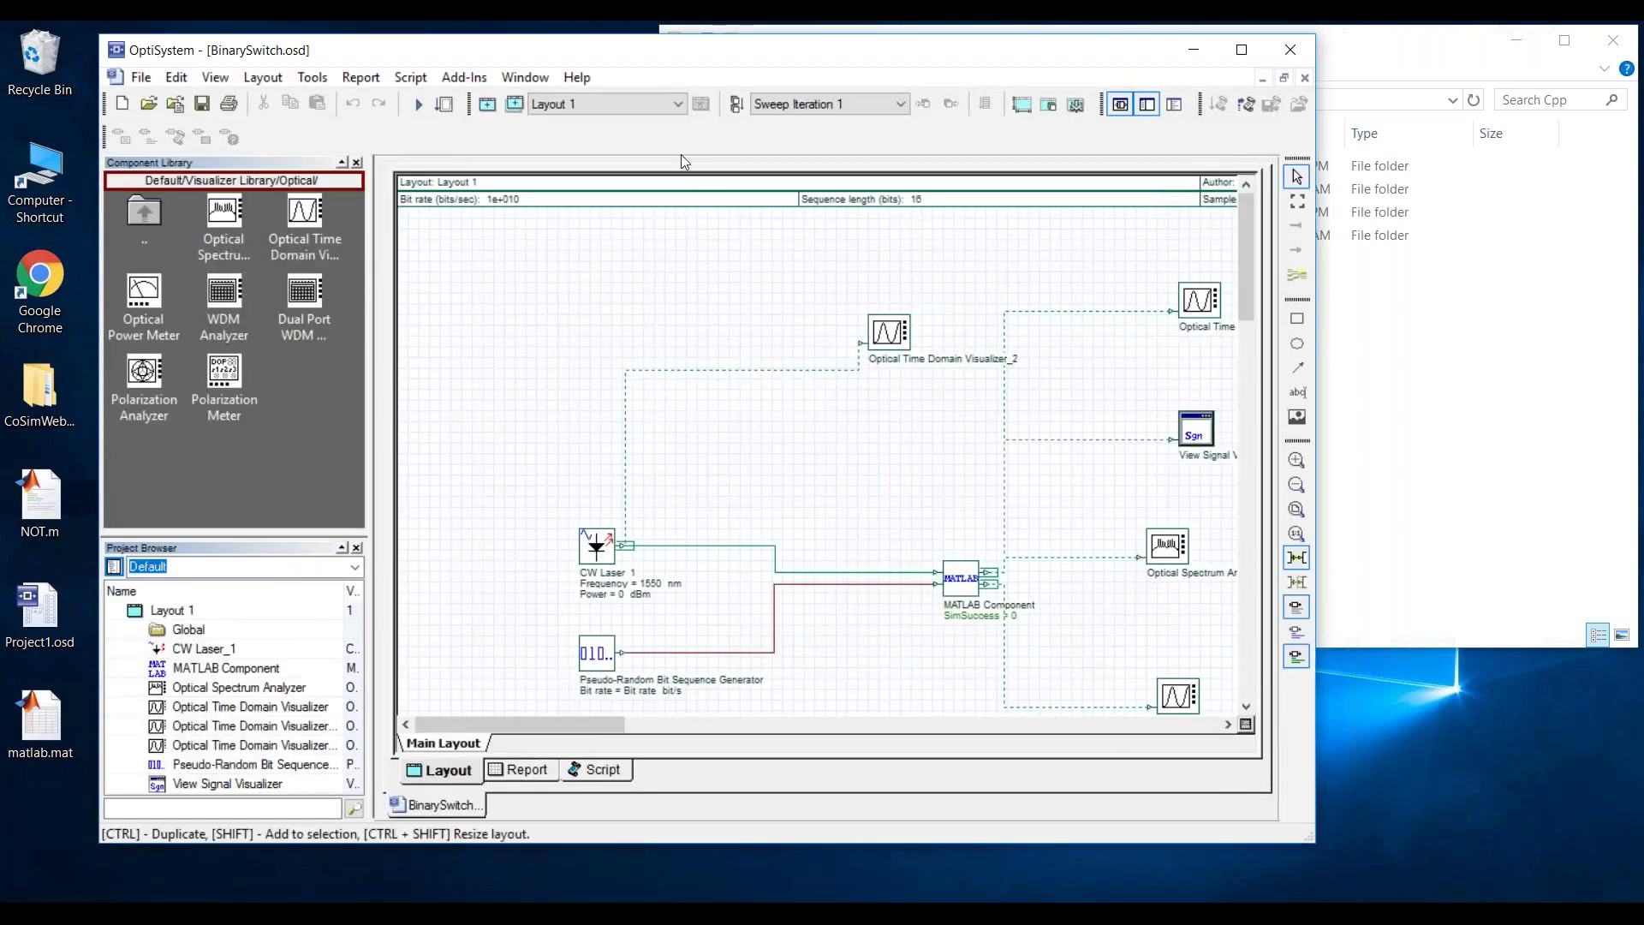
pyautogui.doubleClick(531, 41)
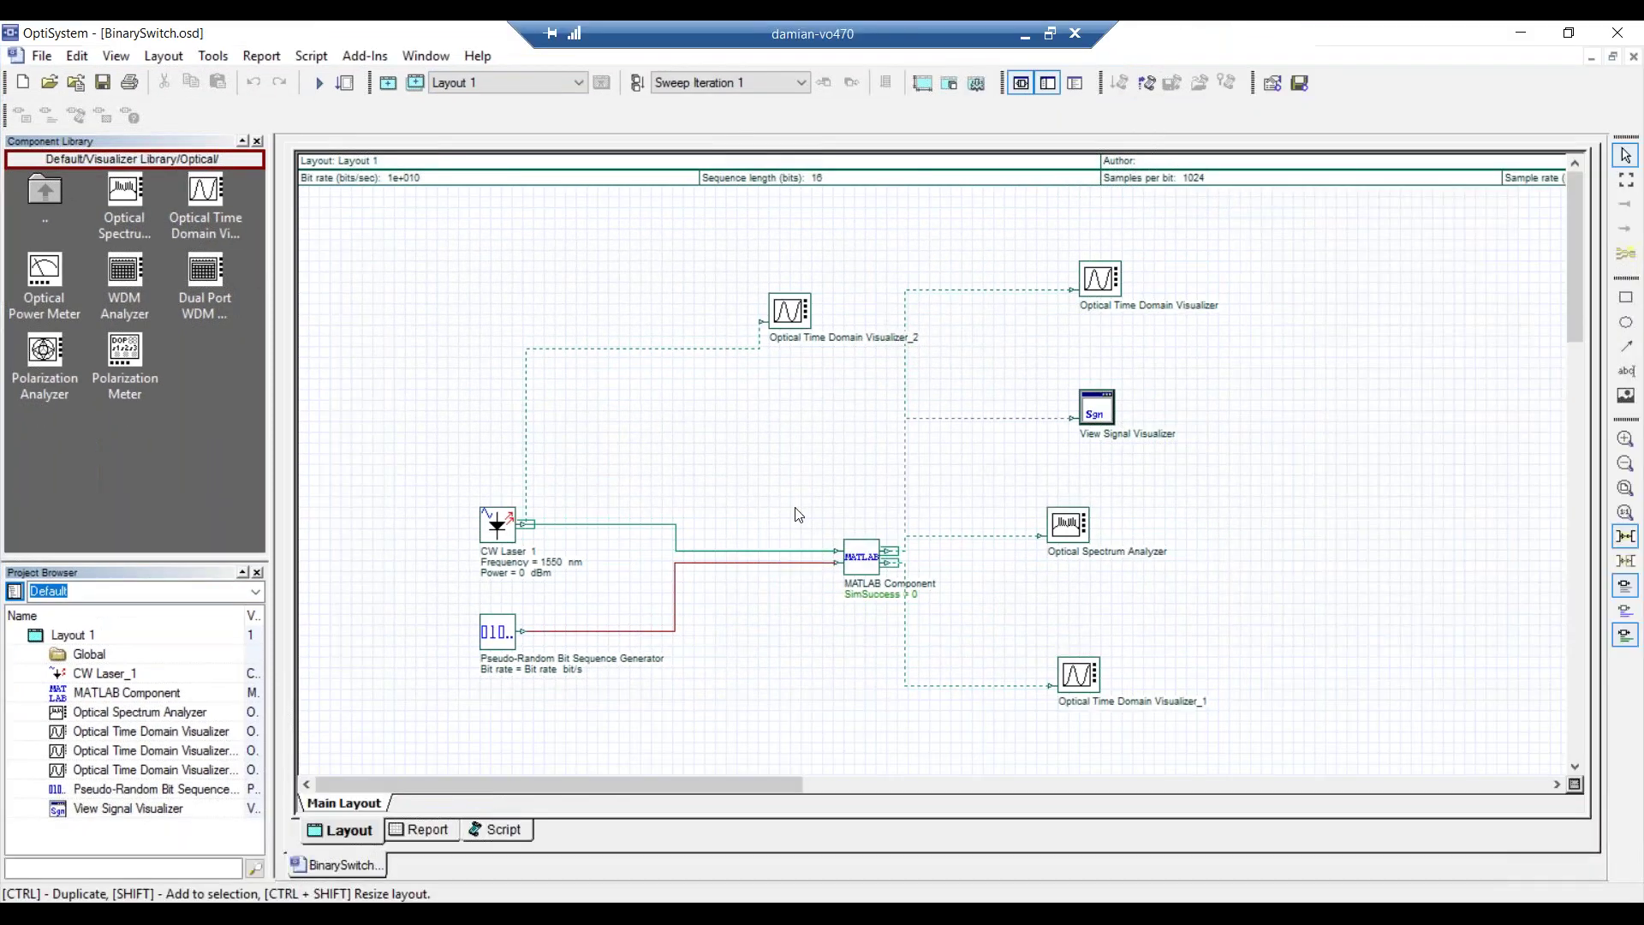
# - Look over the binary switch layout and open the MATLAB Component's properties to check its run command and parameters
pyautogui.scroll(-1, 788, 486)
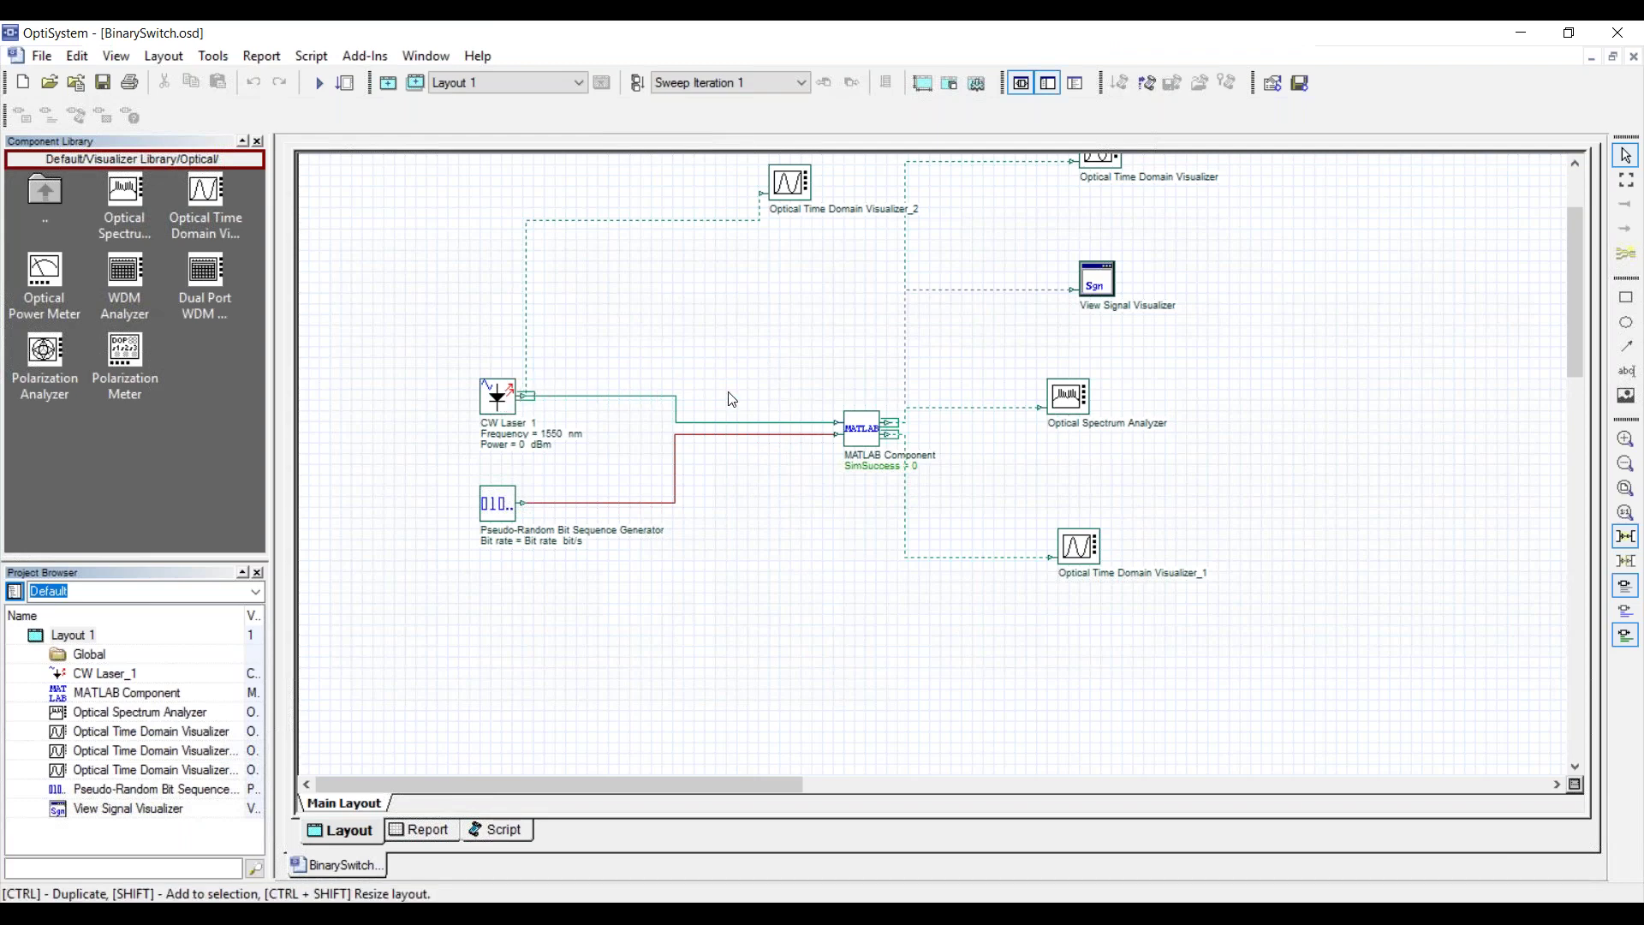
pyautogui.scroll(1, 817, 327)
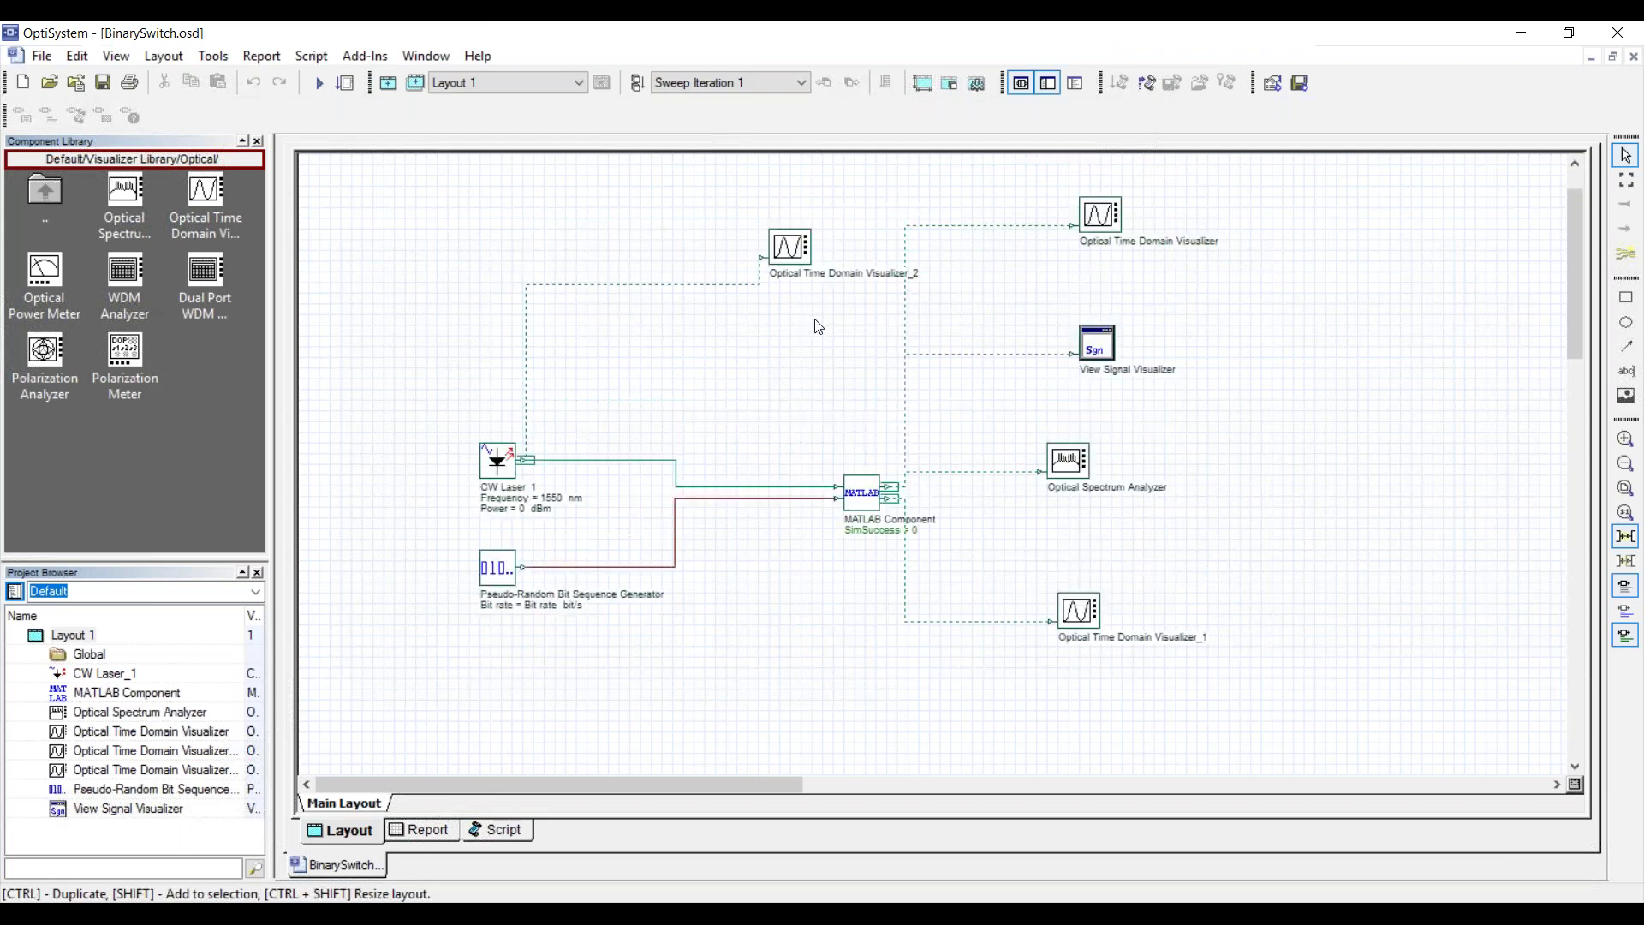
pyautogui.doubleClick(863, 490)
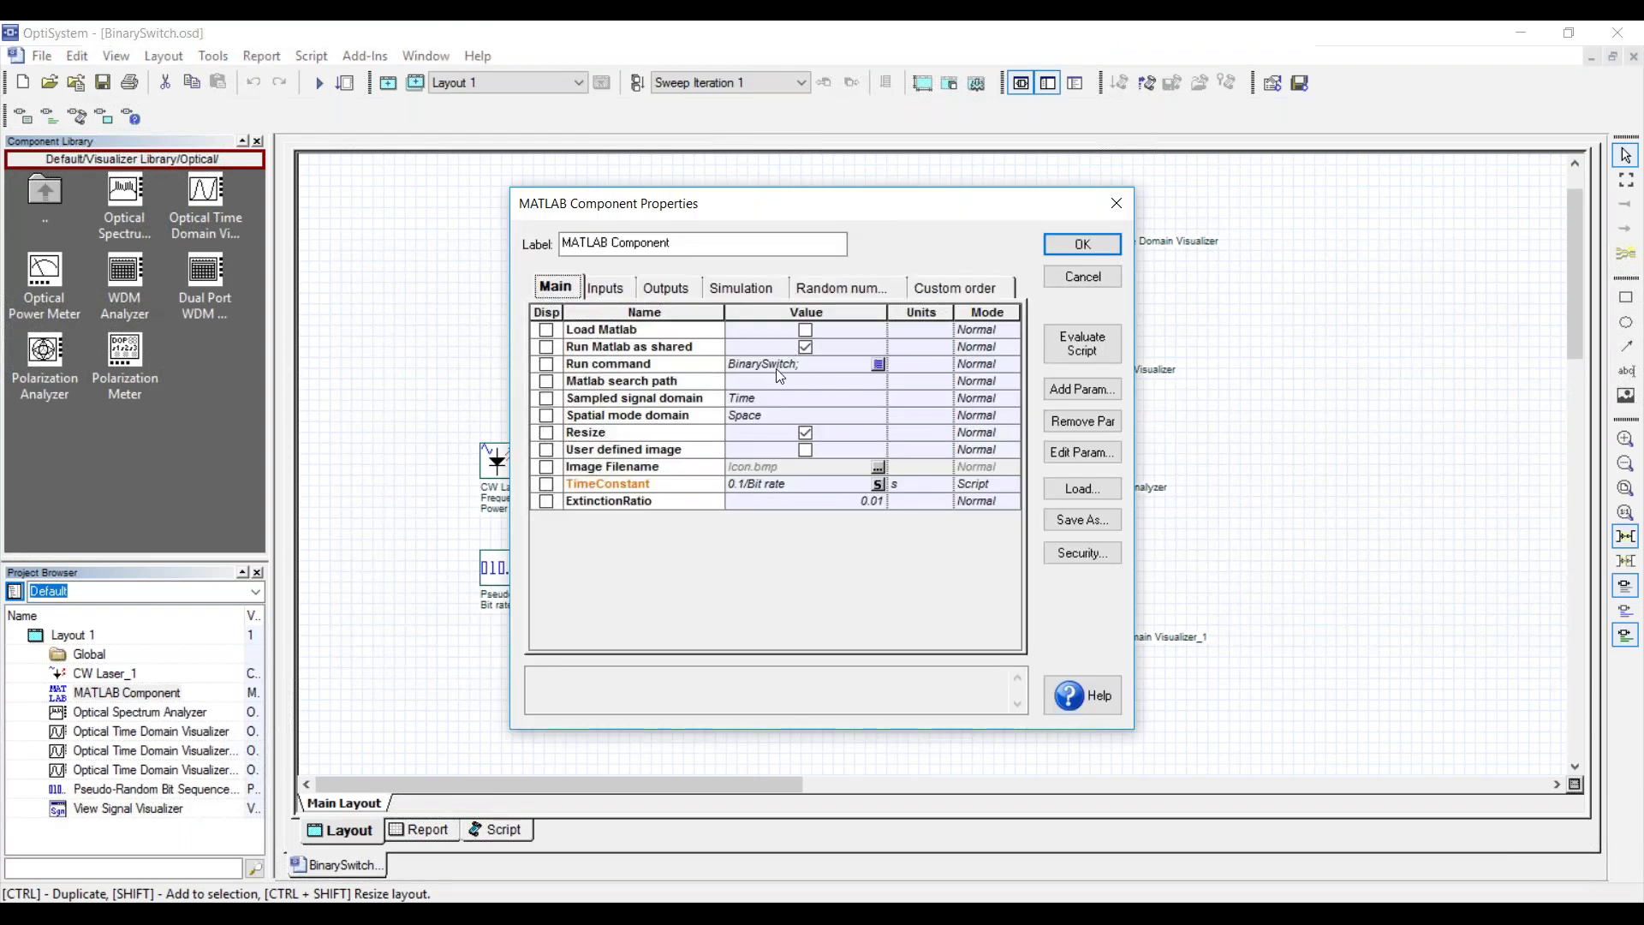
# - Switch to File Explorer, browse to the CoSimWebinar\MATLAB\BinarySwitch folder and reposition its window
pyautogui.click(232, 911)
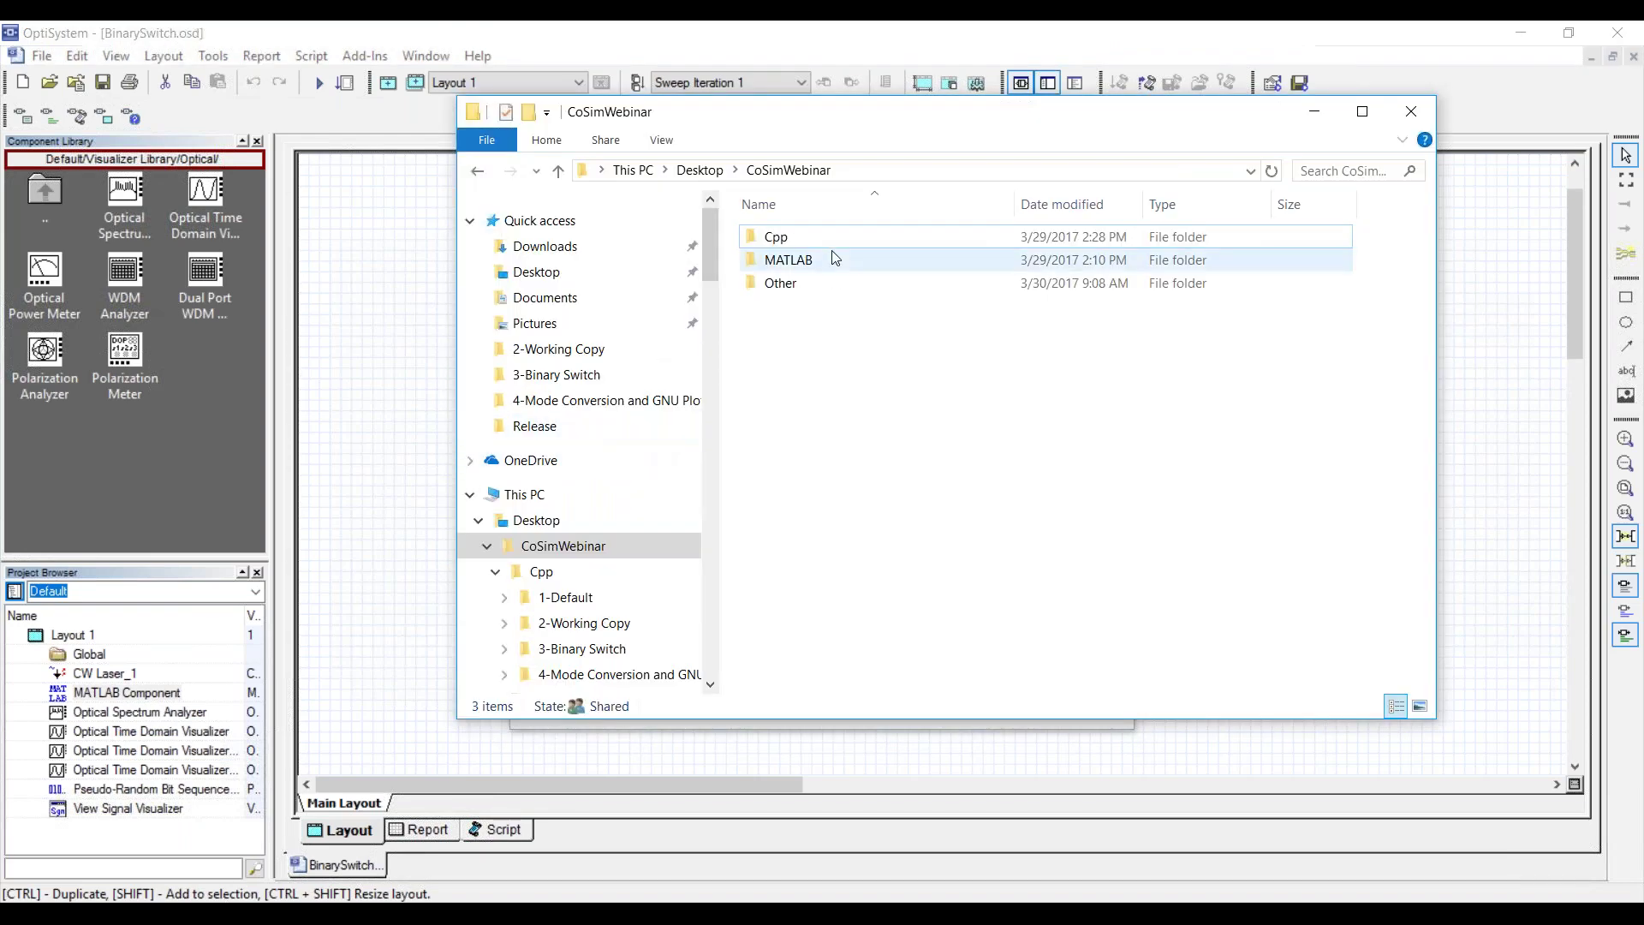
pyautogui.doubleClick(825, 244)
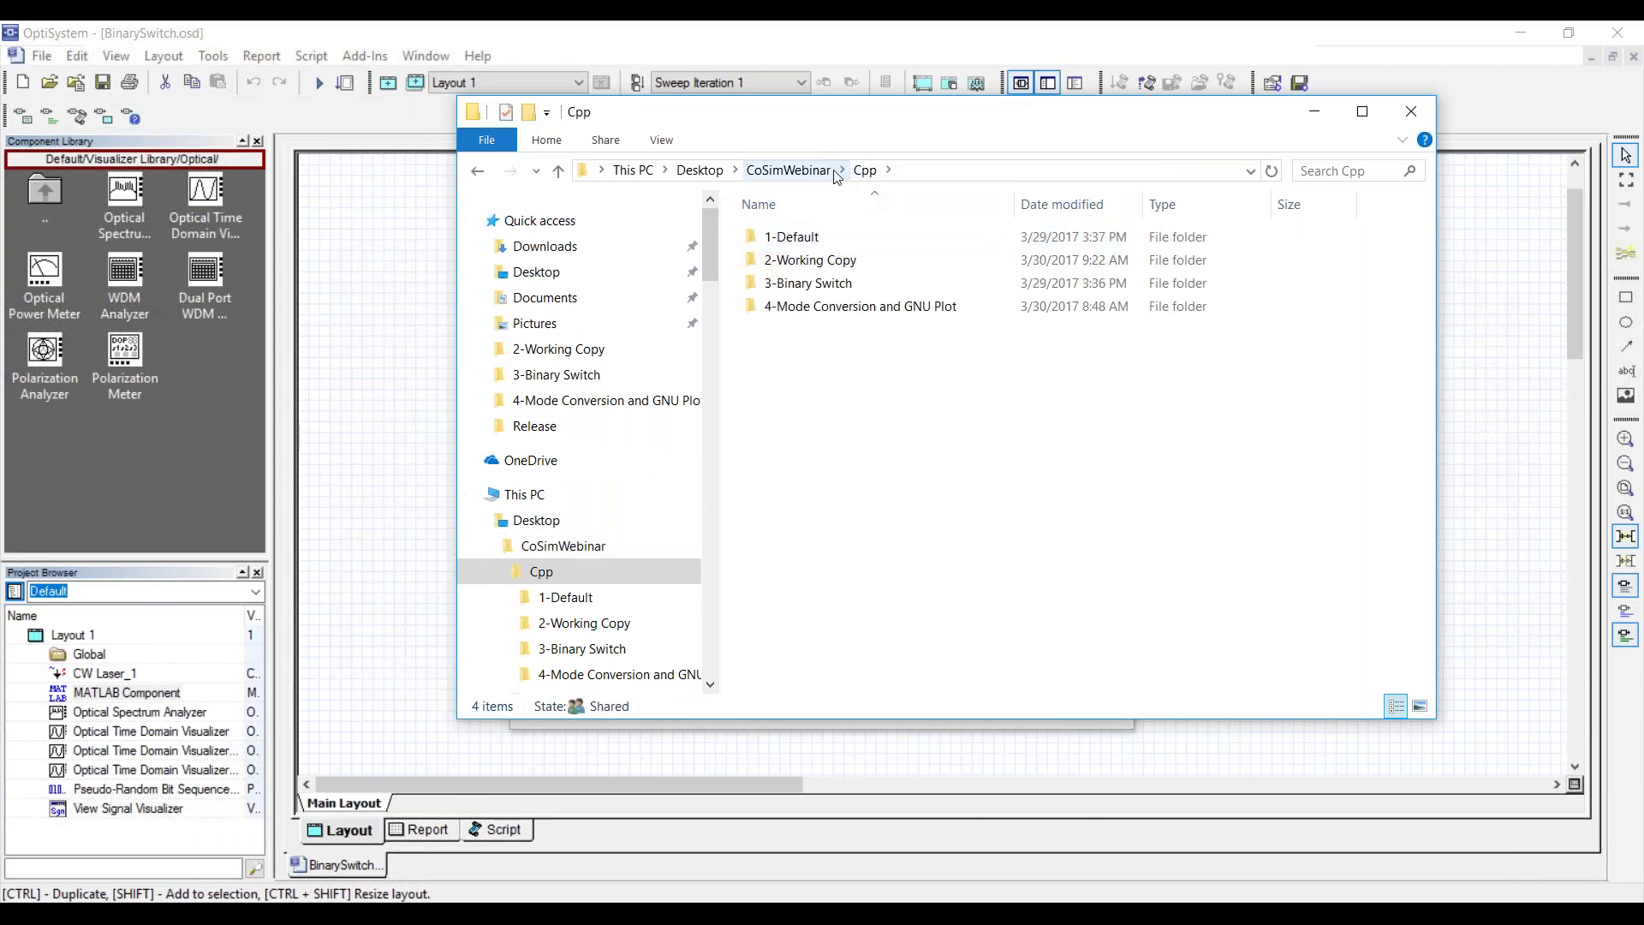
pyautogui.click(792, 170)
pyautogui.doubleClick(823, 253)
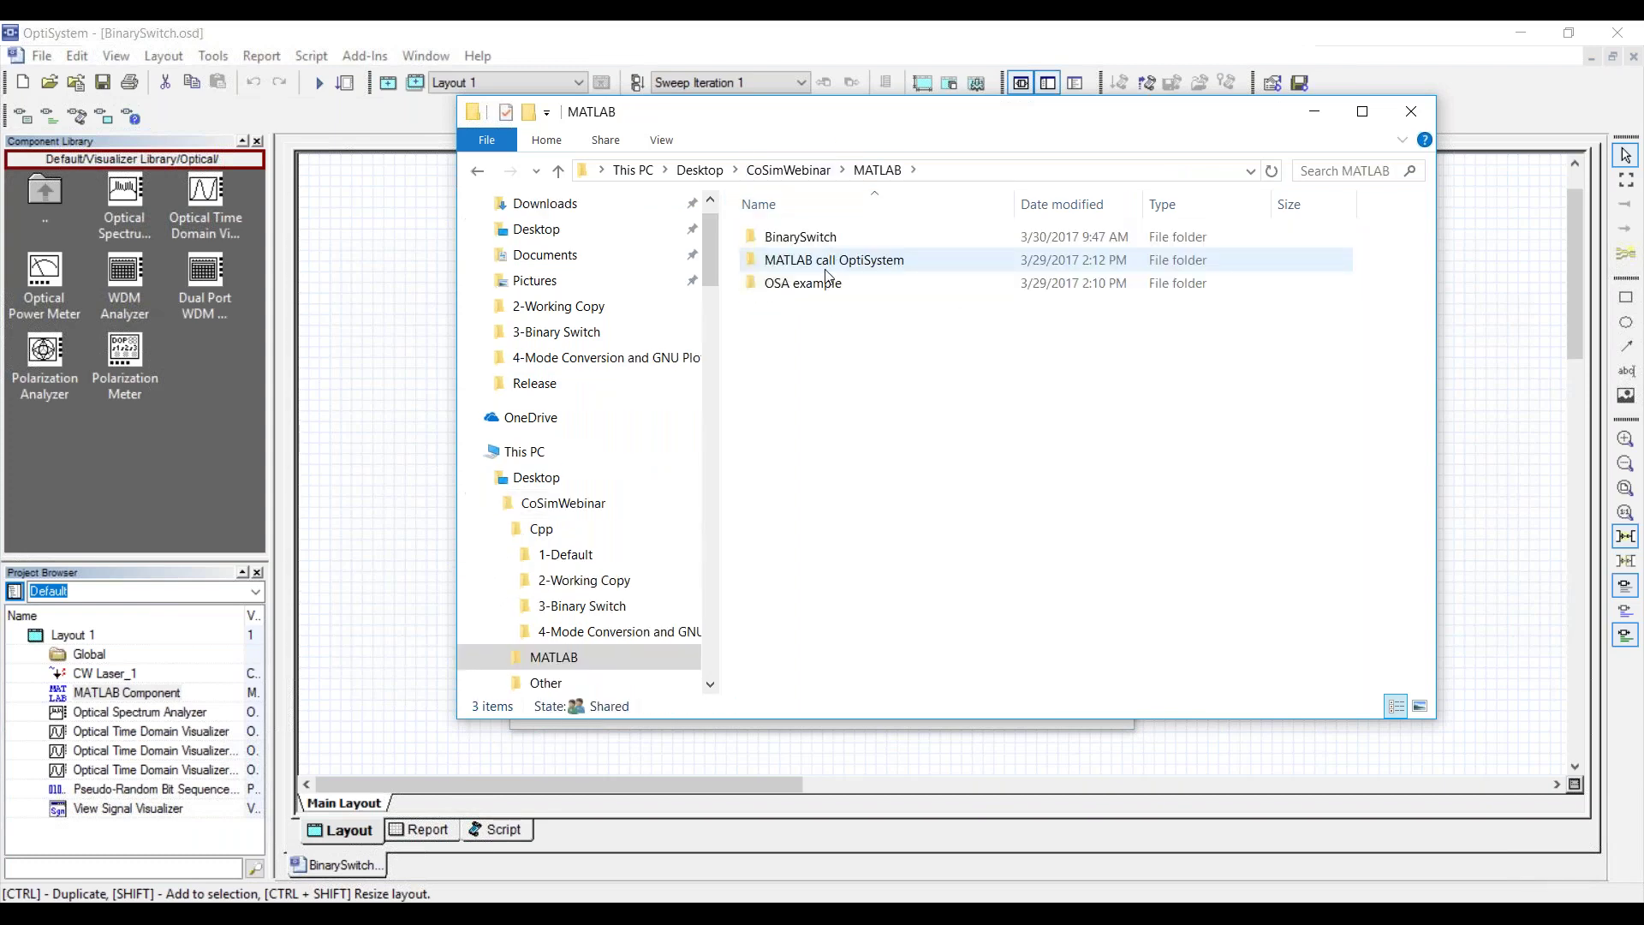
pyautogui.click(826, 246)
pyautogui.doubleClick(826, 246)
pyautogui.moveTo(822, 111); pyautogui.dragTo(705, 158)
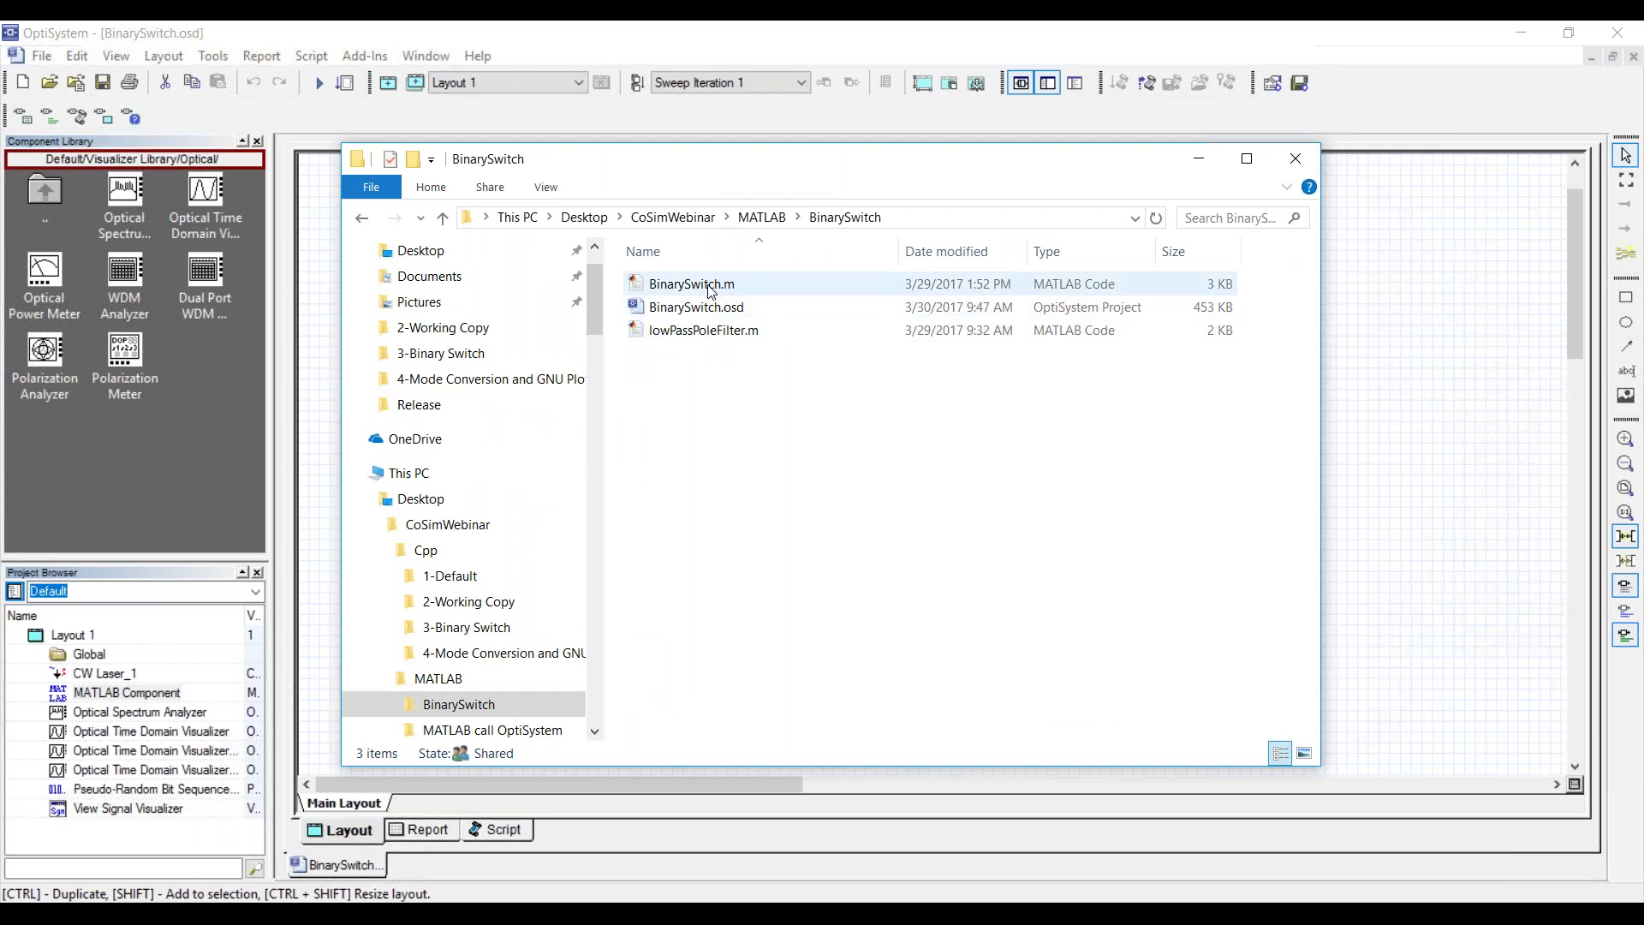
# - Open lowPassPoleFilter.m in the MATLAB editor, widen the editor window and read through the filter function
pyautogui.rightClick(743, 337)
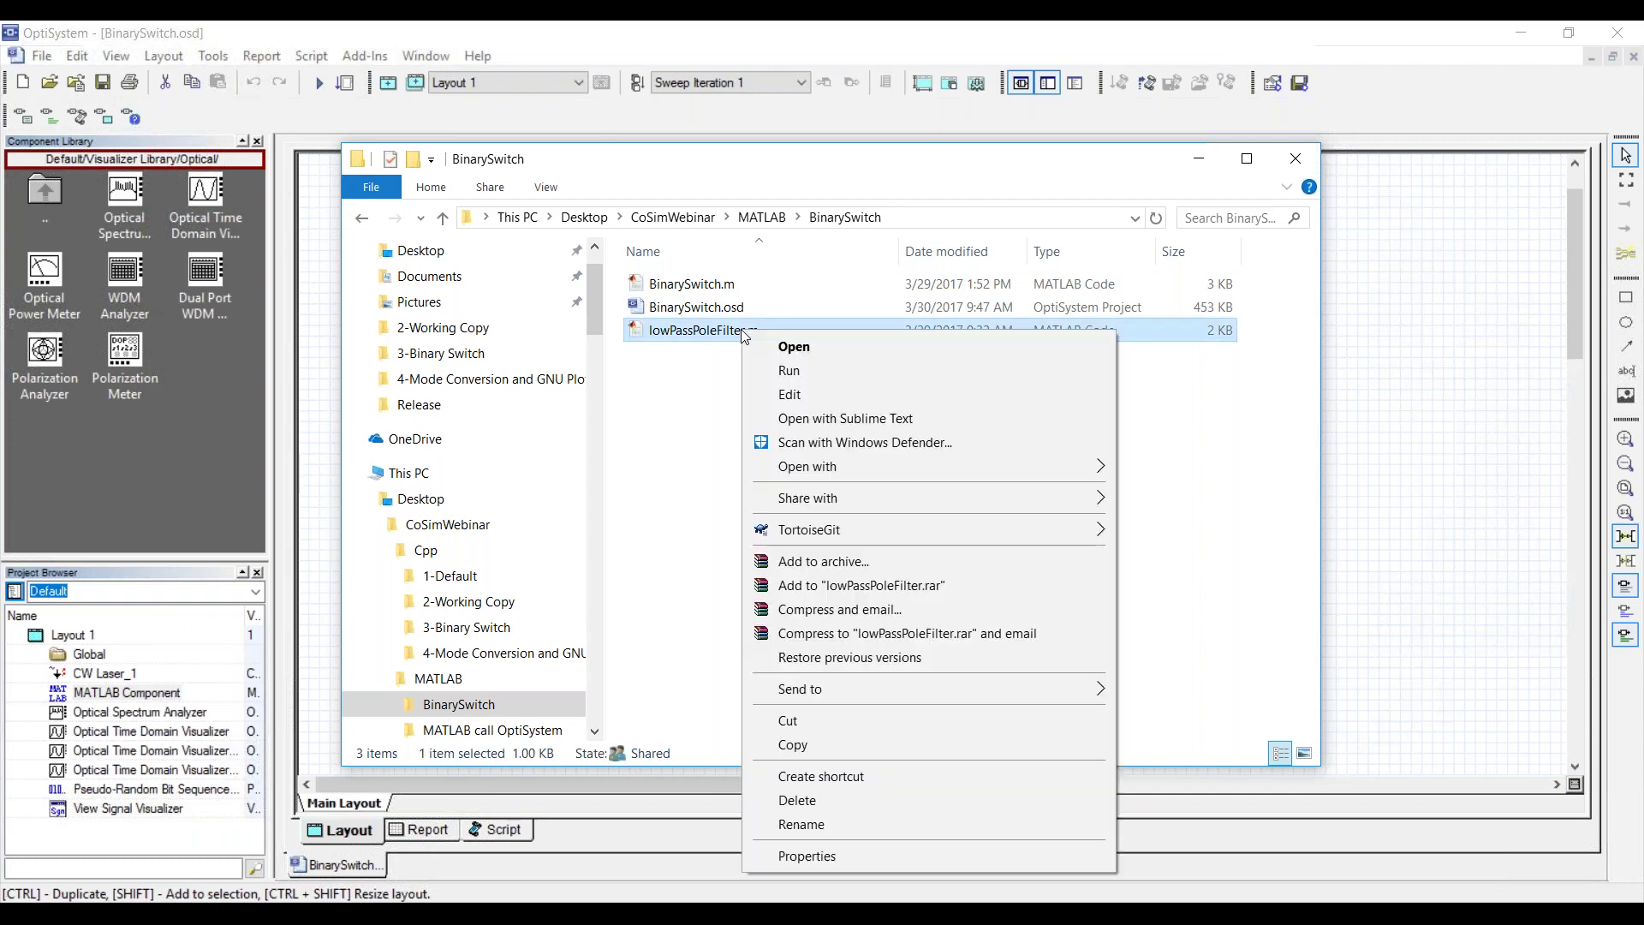
pyautogui.doubleClick(707, 332)
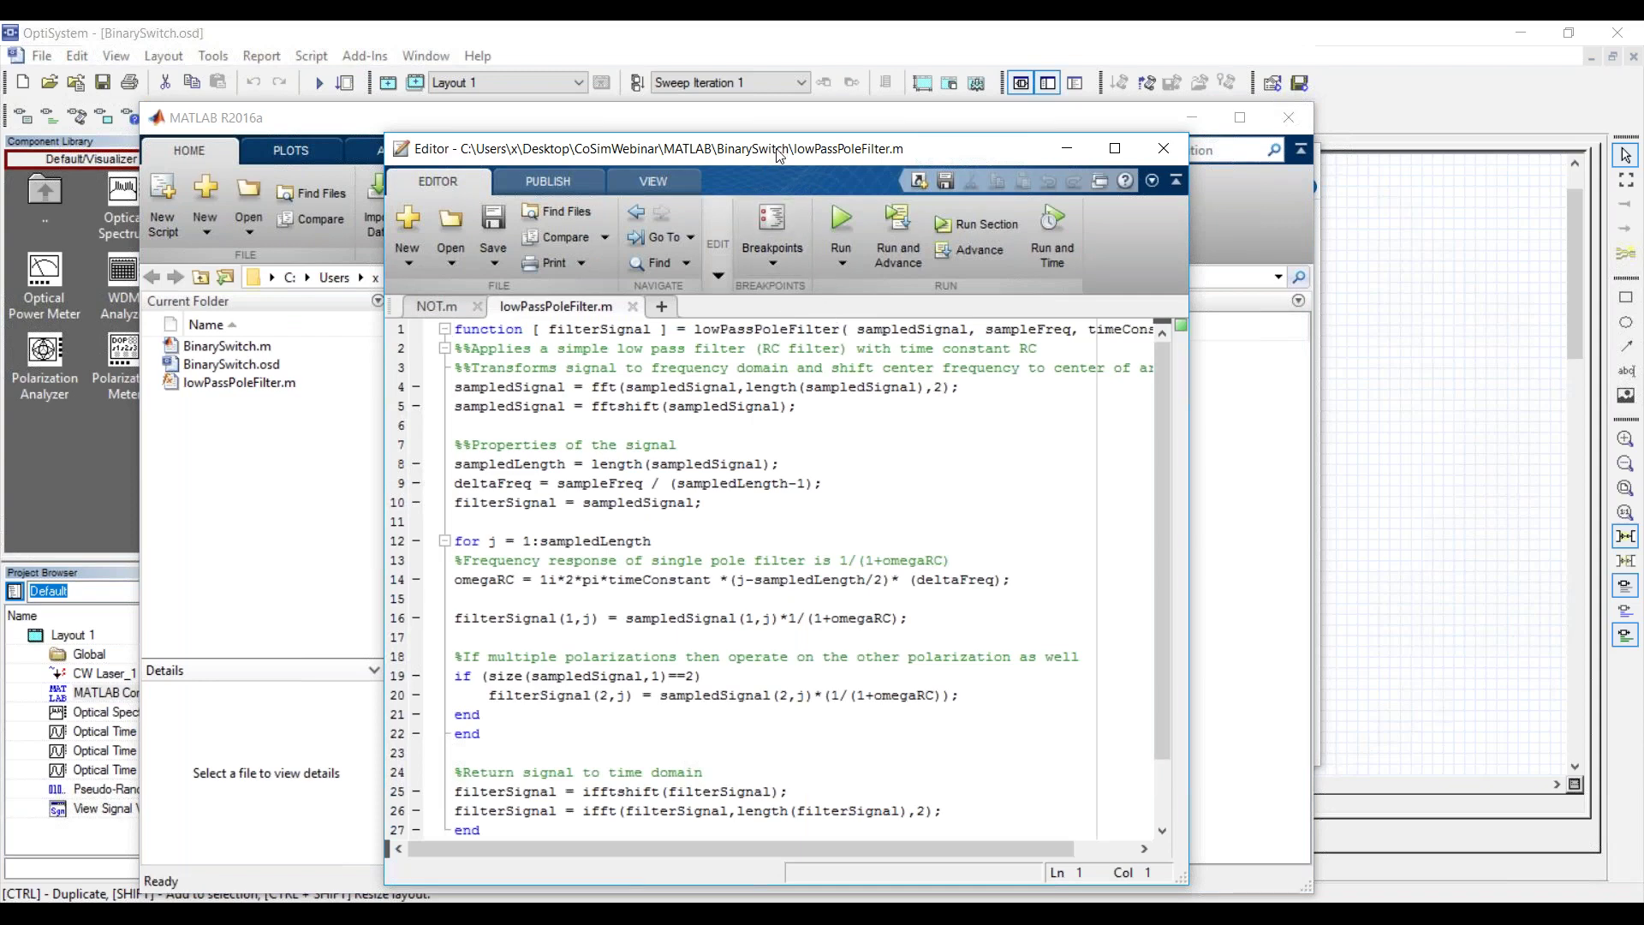
pyautogui.moveTo(611, 139); pyautogui.dragTo(611, 89)
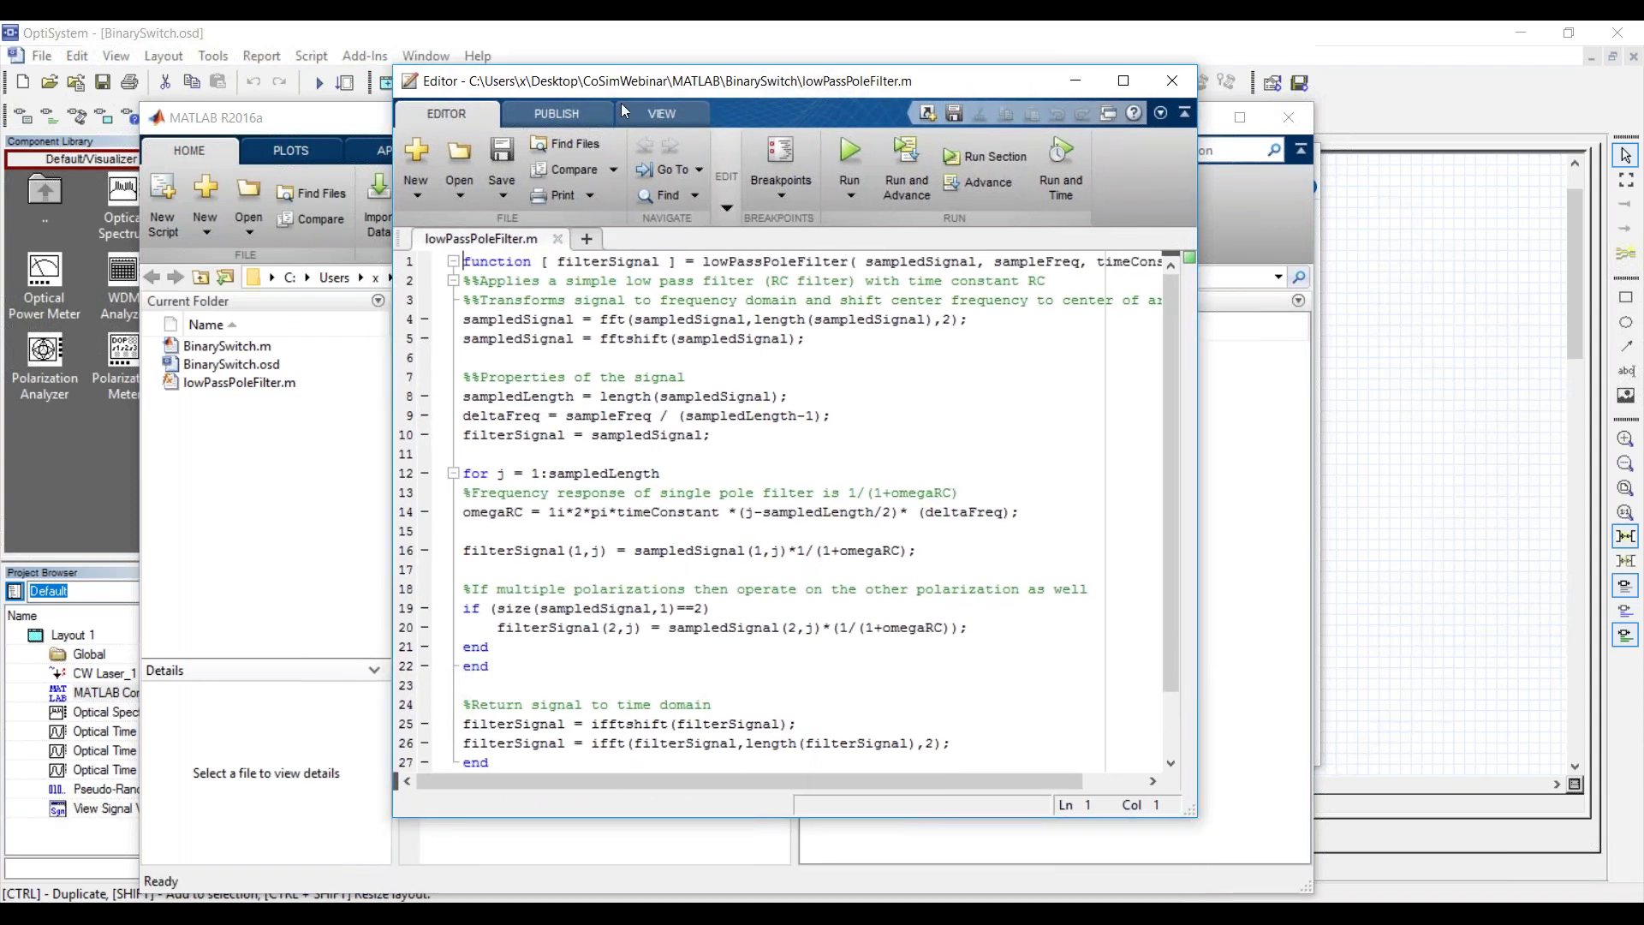
pyautogui.moveTo(668, 81); pyautogui.dragTo(648, 71)
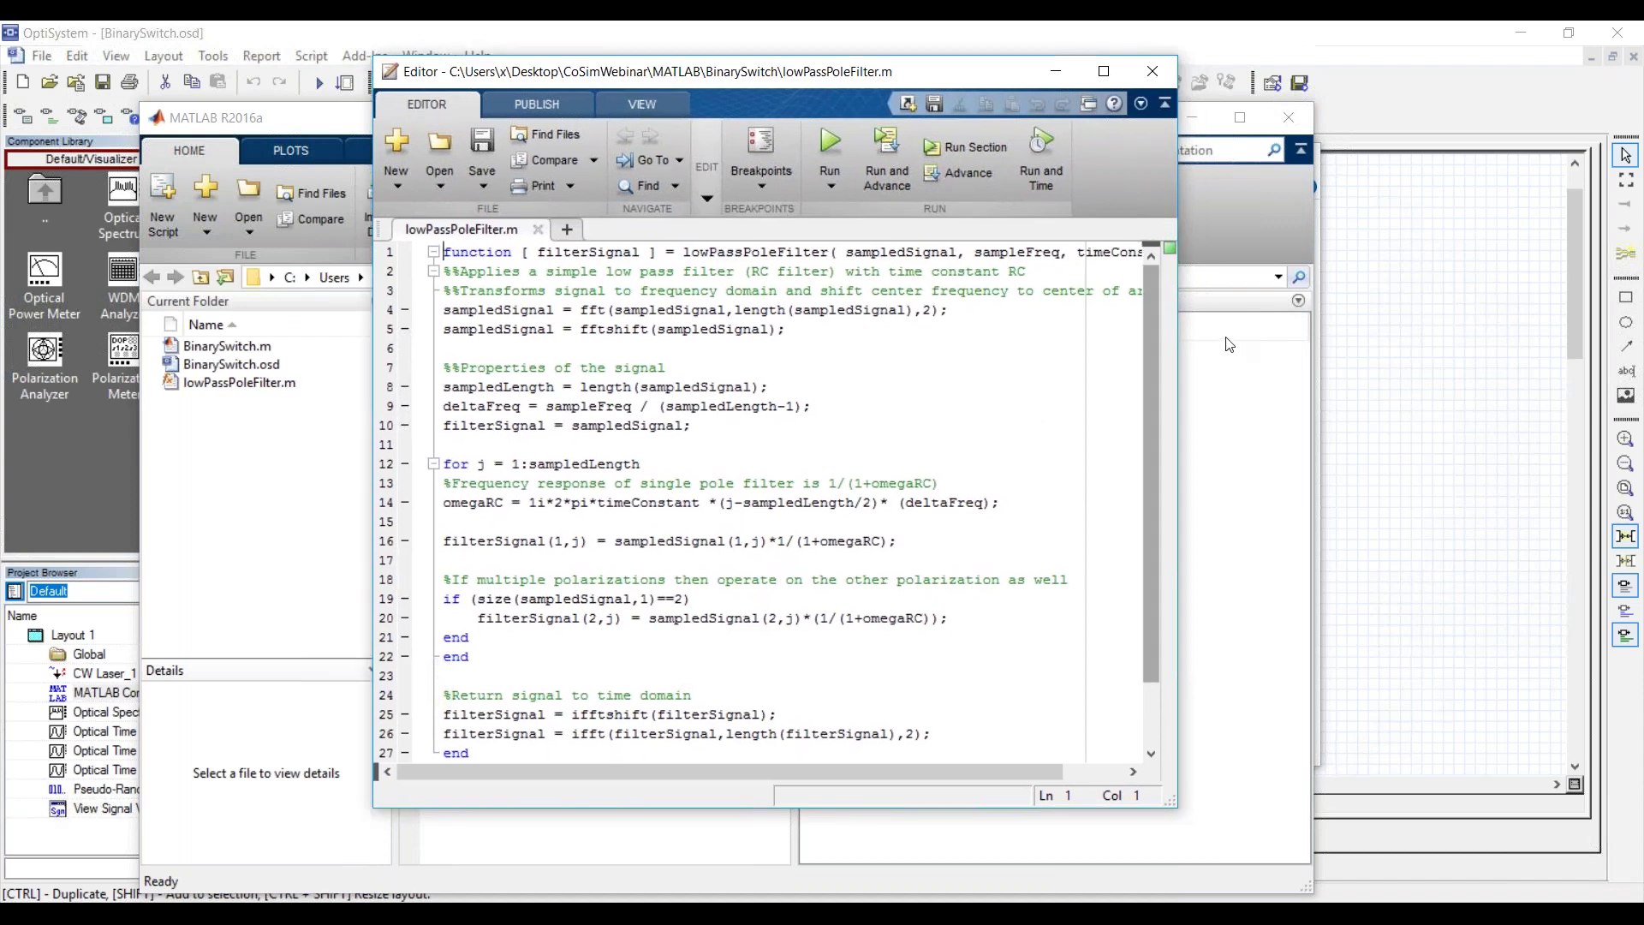
pyautogui.moveTo(1177, 345); pyautogui.dragTo(1295, 345)
pyautogui.scroll(-1, 881, 374)
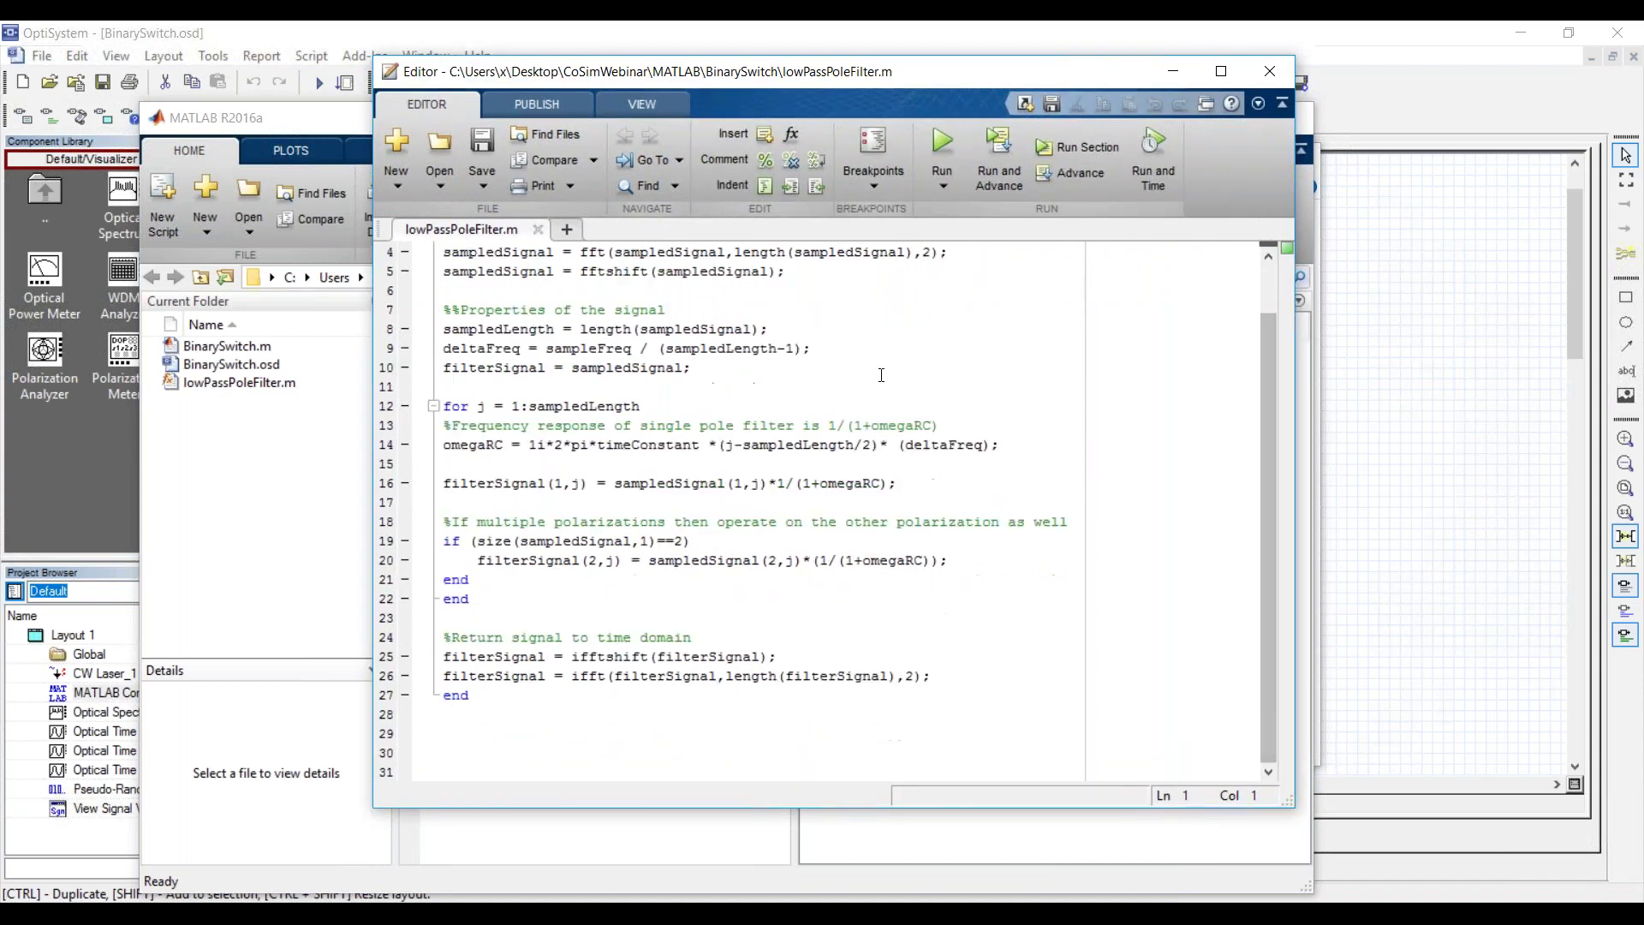
pyautogui.scroll(1, 614, 341)
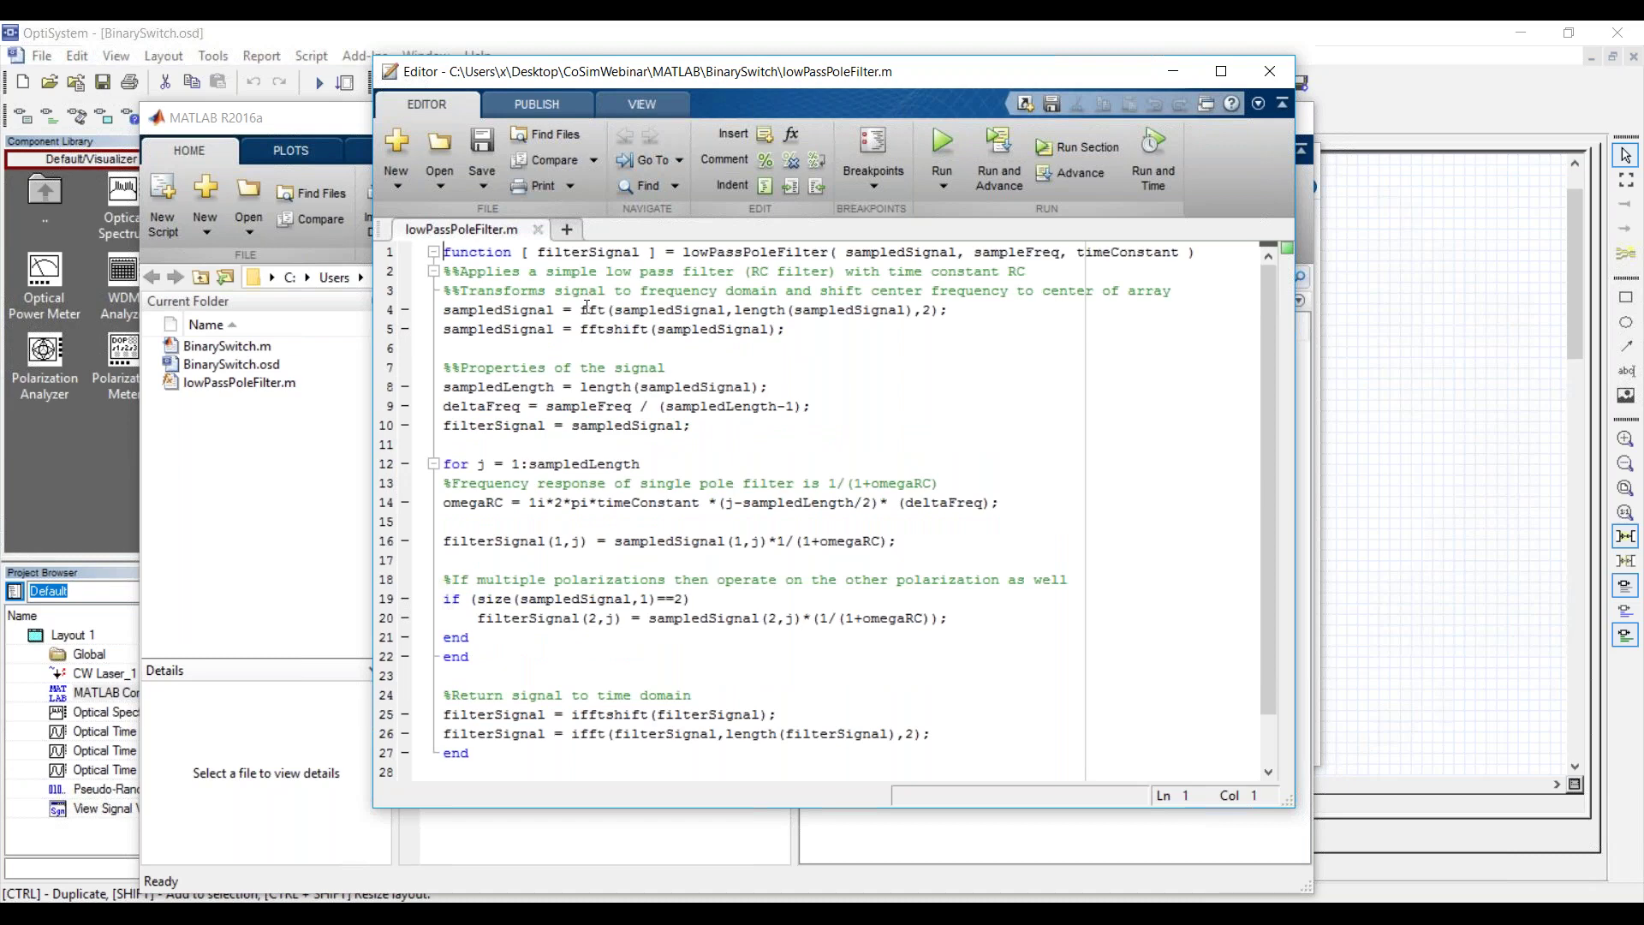
pyautogui.scroll(-1, 684, 363)
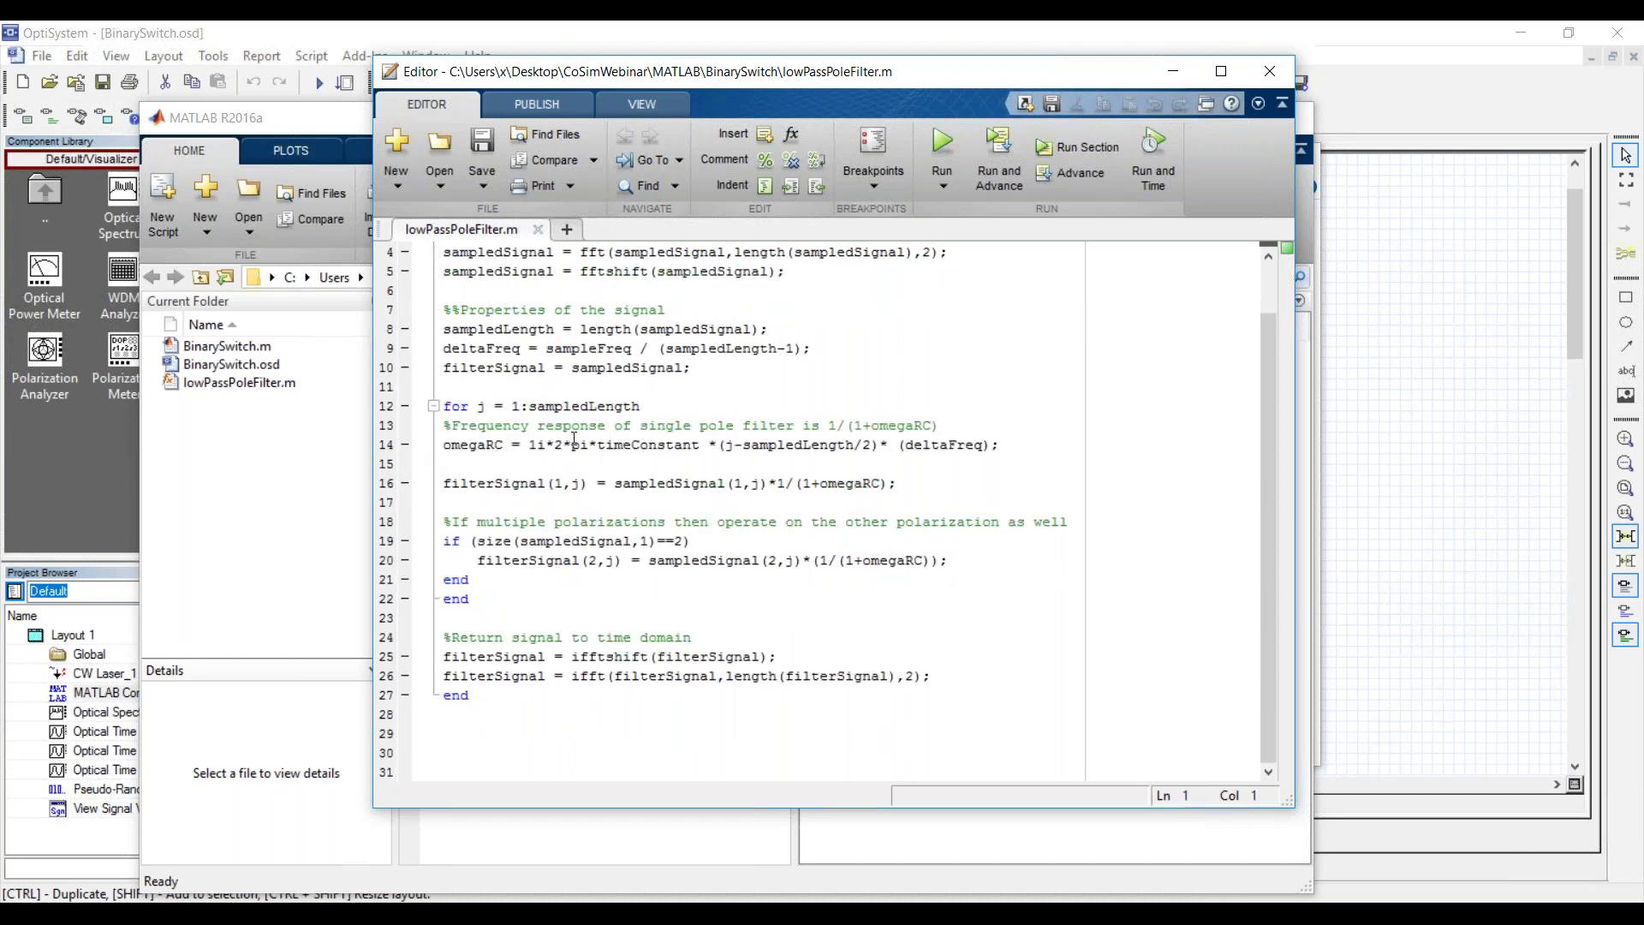
pyautogui.scroll(1, 609, 520)
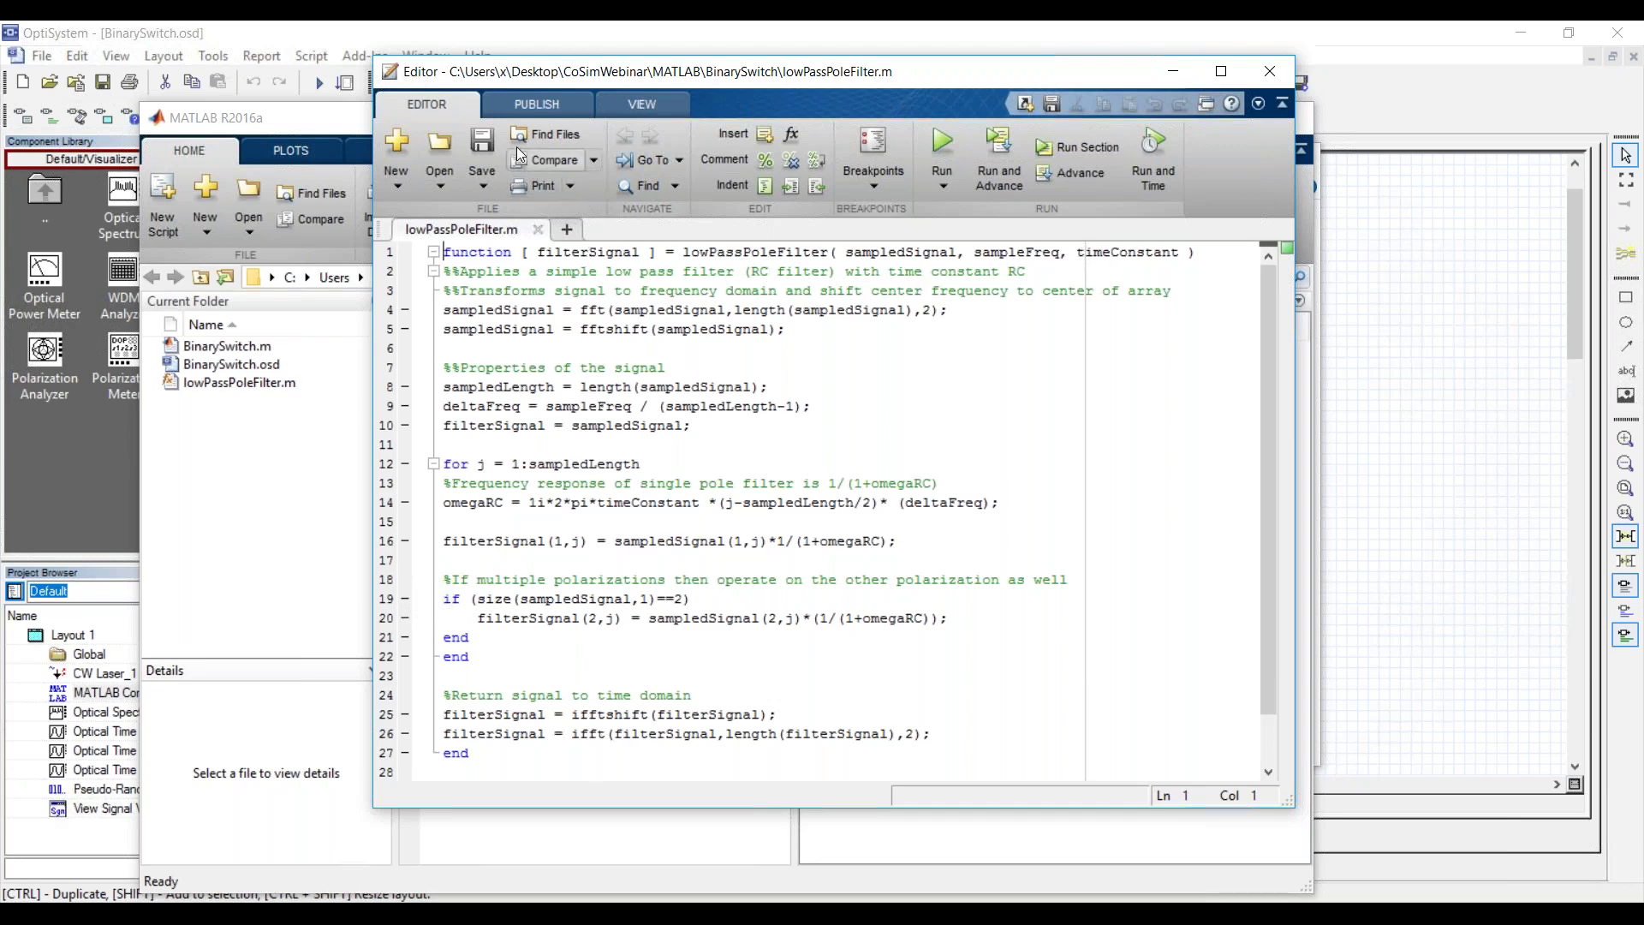
# - Open BinarySwitch.m from the BinarySwitch folder in the MATLAB editor, then reposition and widen the editor window
pyautogui.click(457, 175)
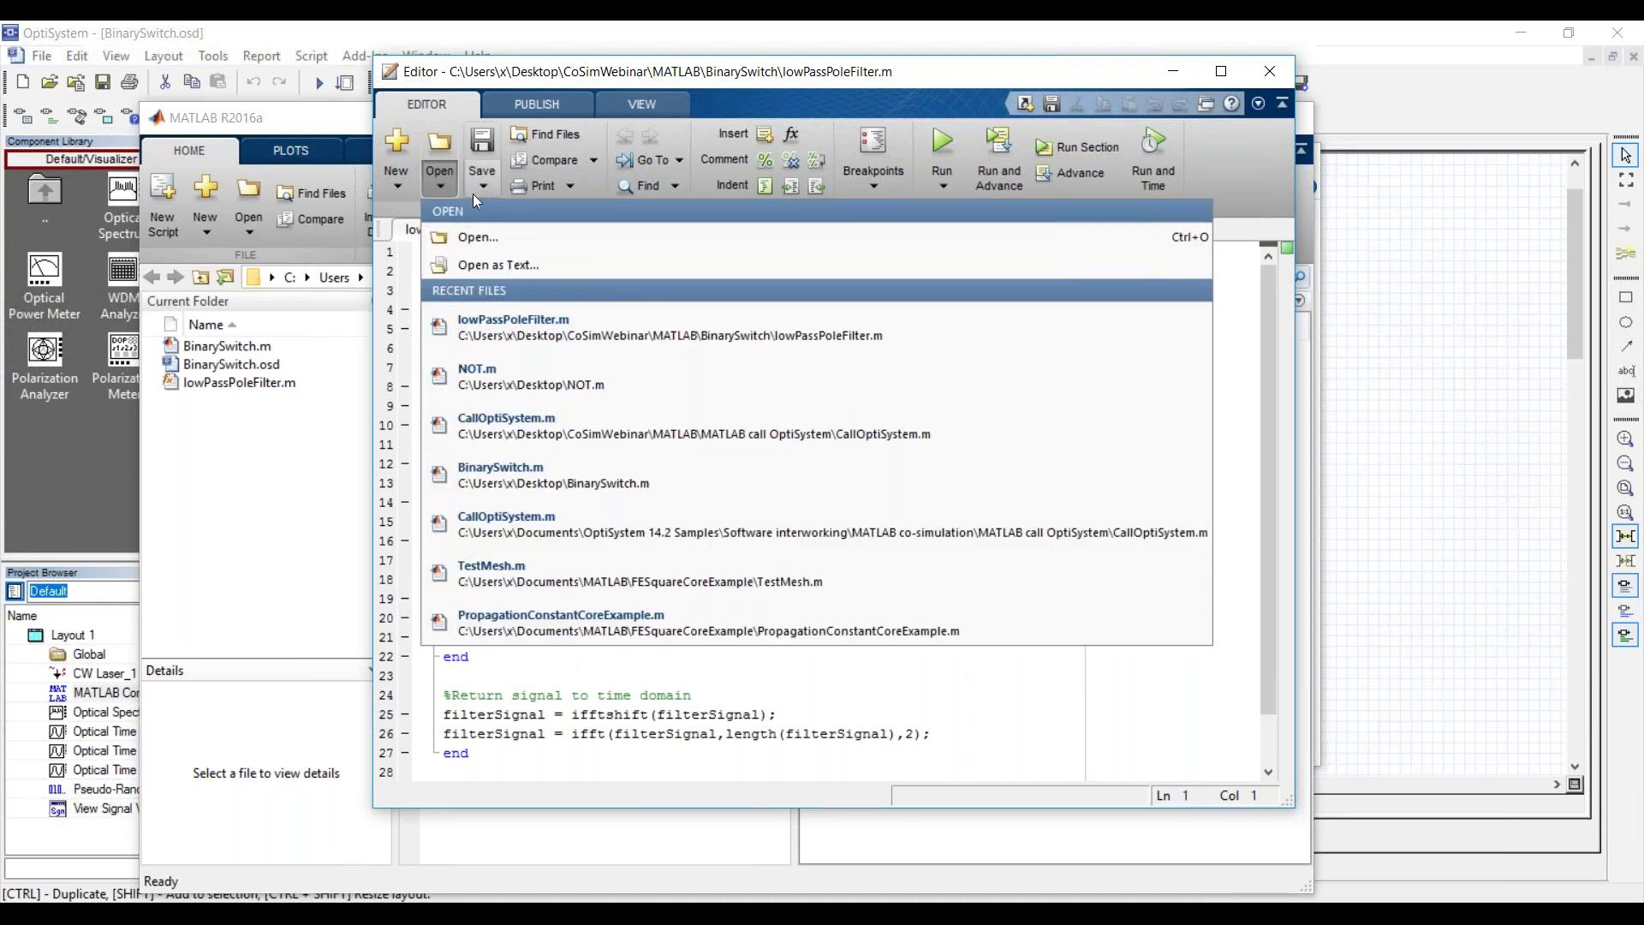
pyautogui.click(477, 237)
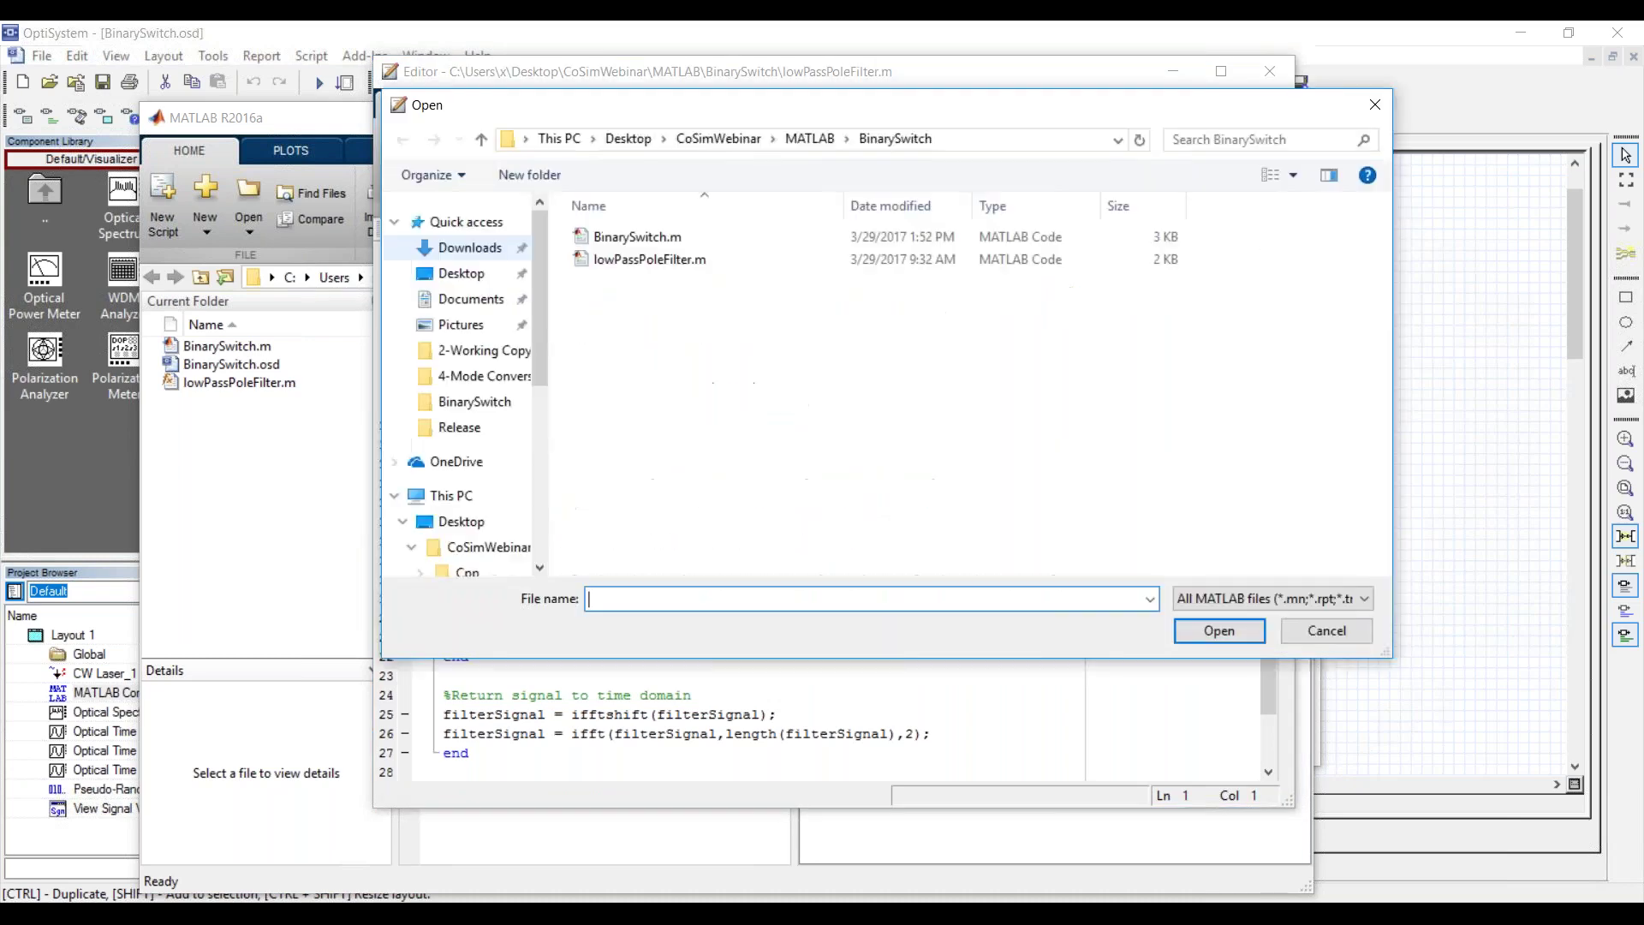
pyautogui.doubleClick(629, 241)
pyautogui.moveTo(645, 59); pyautogui.dragTo(454, 27)
pyautogui.moveTo(1108, 506); pyautogui.dragTo(1259, 506)
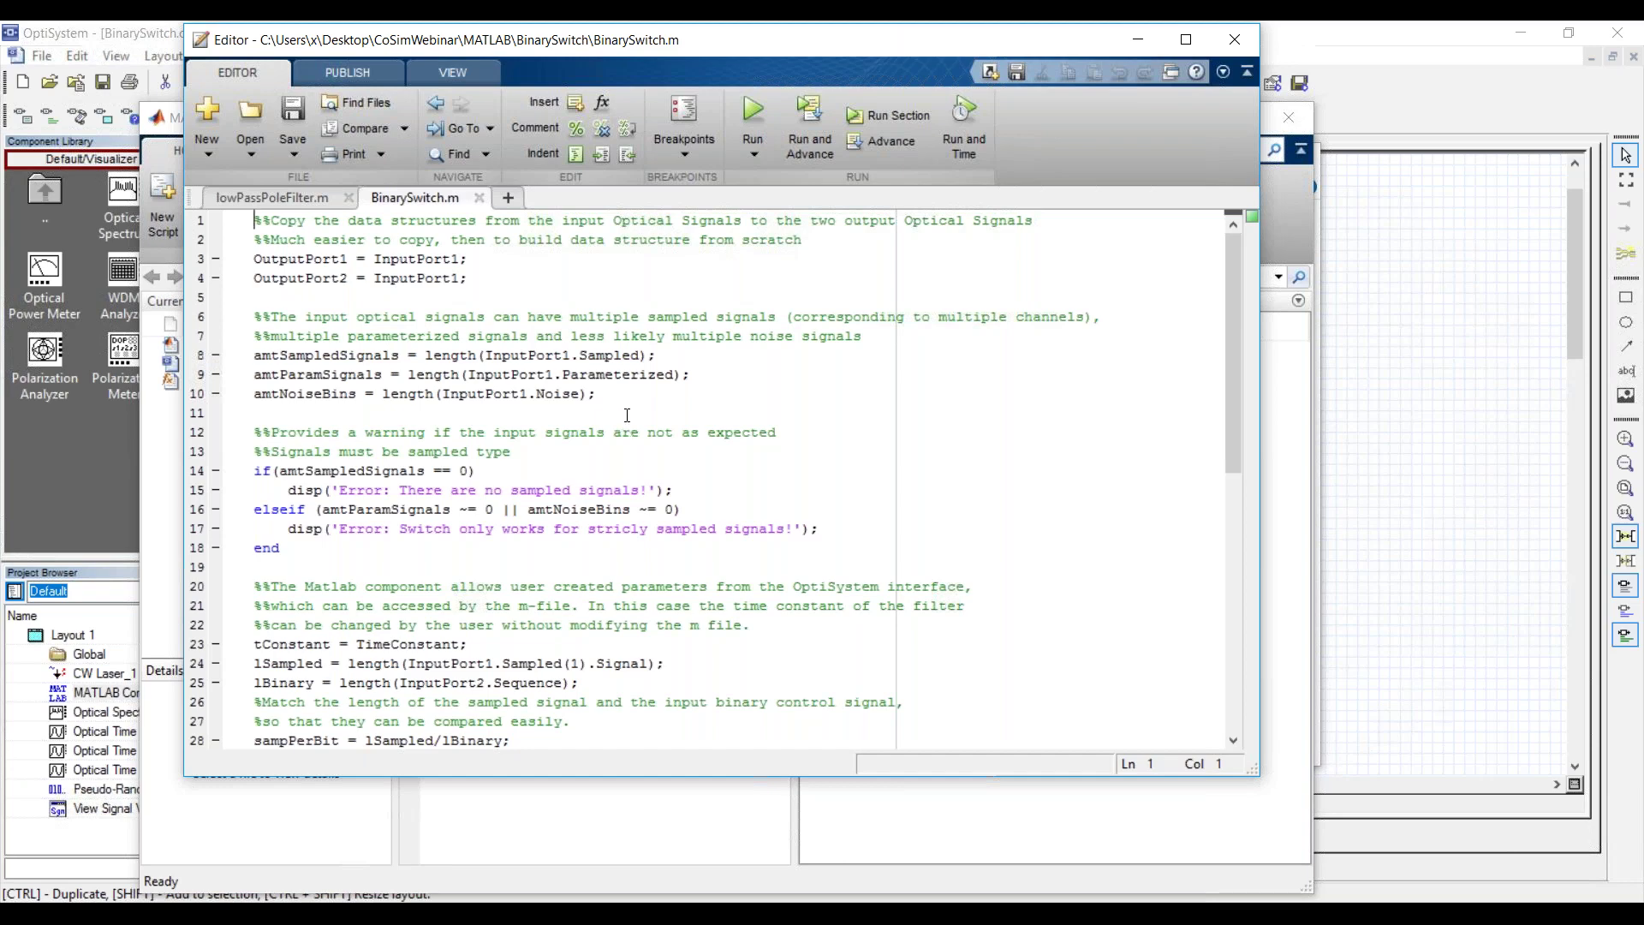
# - Examine the opening lines of BinarySwitch.m that copy InputPort1 to OutputPort1 and OutputPort2
pyautogui.scroll(-4, 630, 415)
pyautogui.scroll(4, 325, 272)
pyautogui.hotkey('shift', 'Up')
pyautogui.hotkey('shift', 'Up')
pyautogui.hotkey('shift', 'Home')
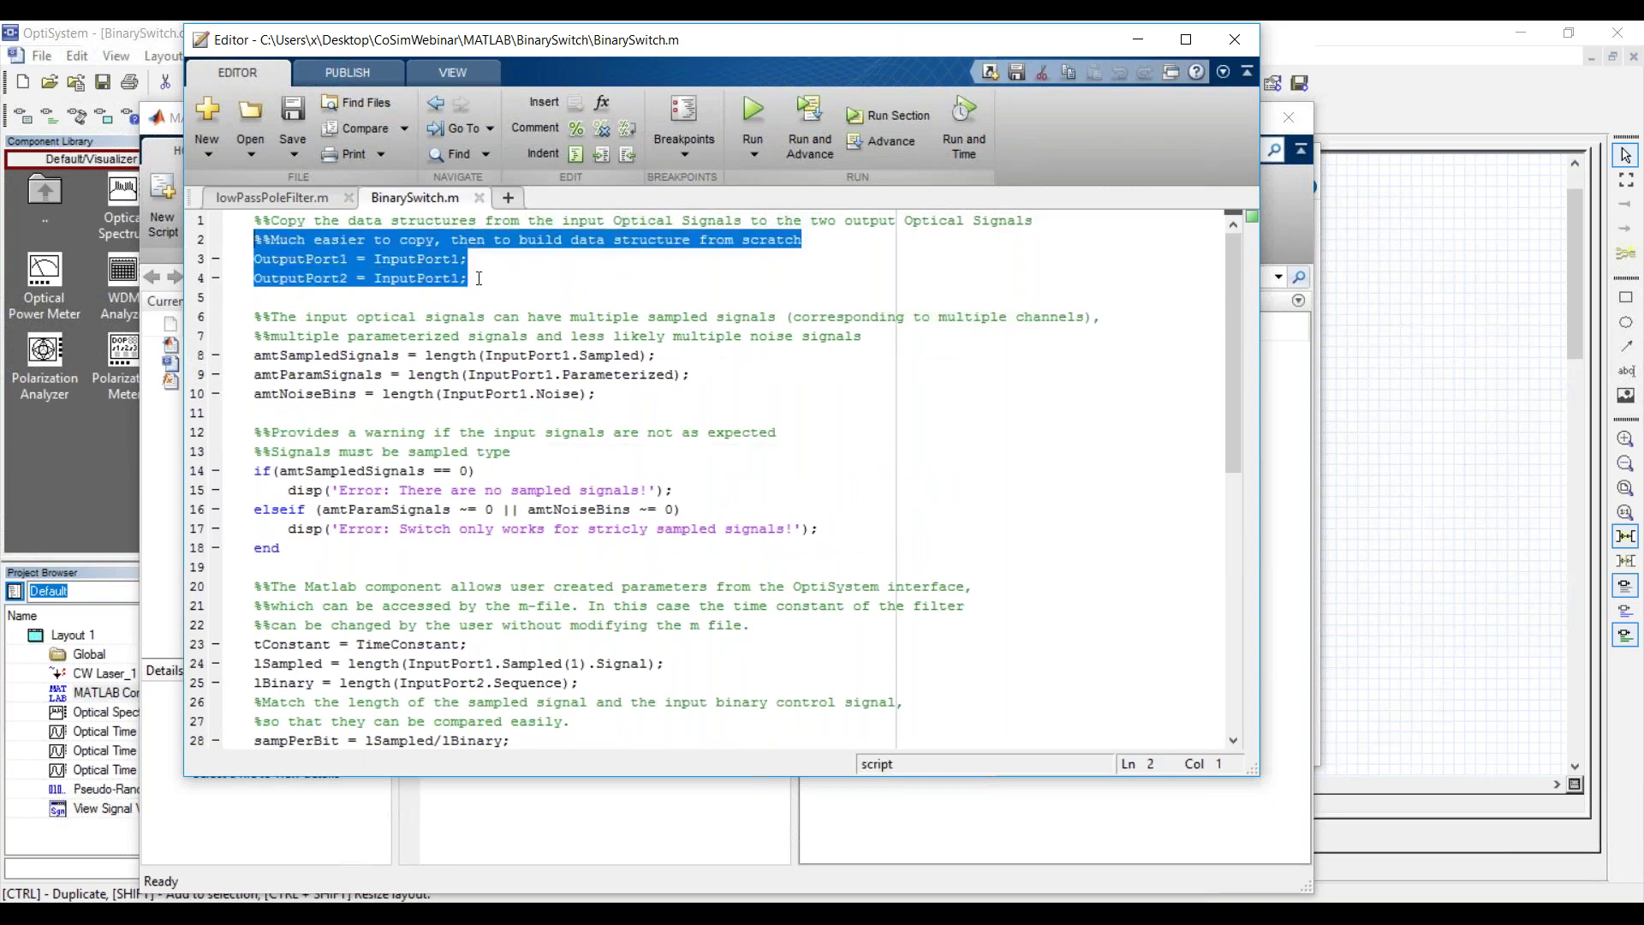
pyautogui.click(479, 277)
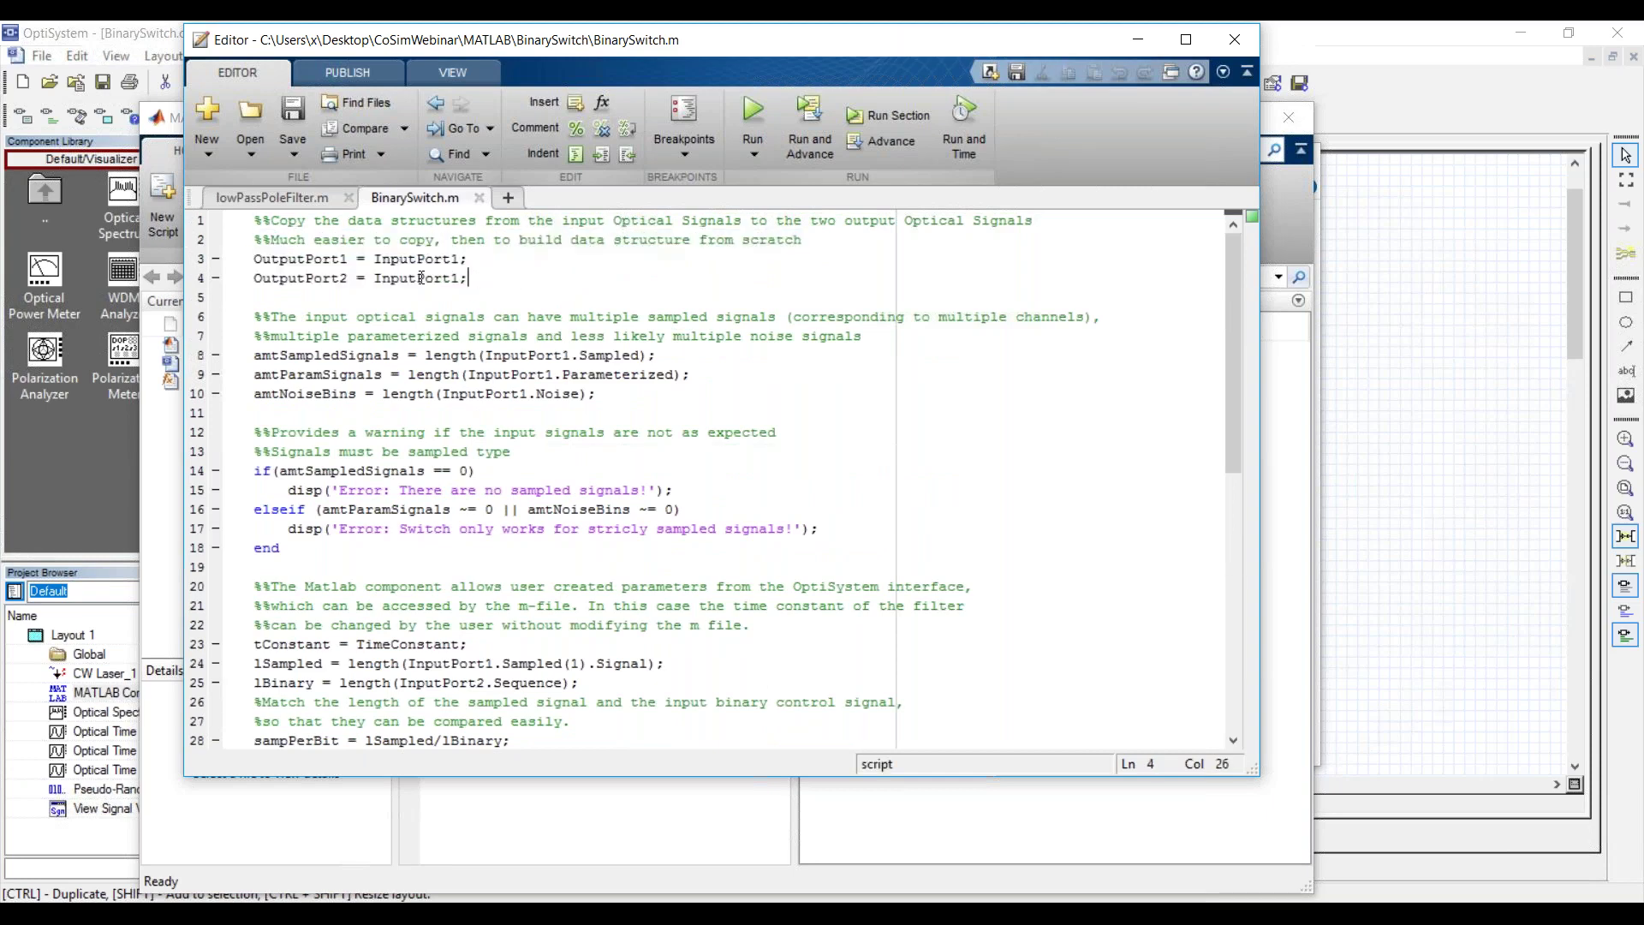
pyautogui.moveTo(357, 278); pyautogui.dragTo(229, 267)
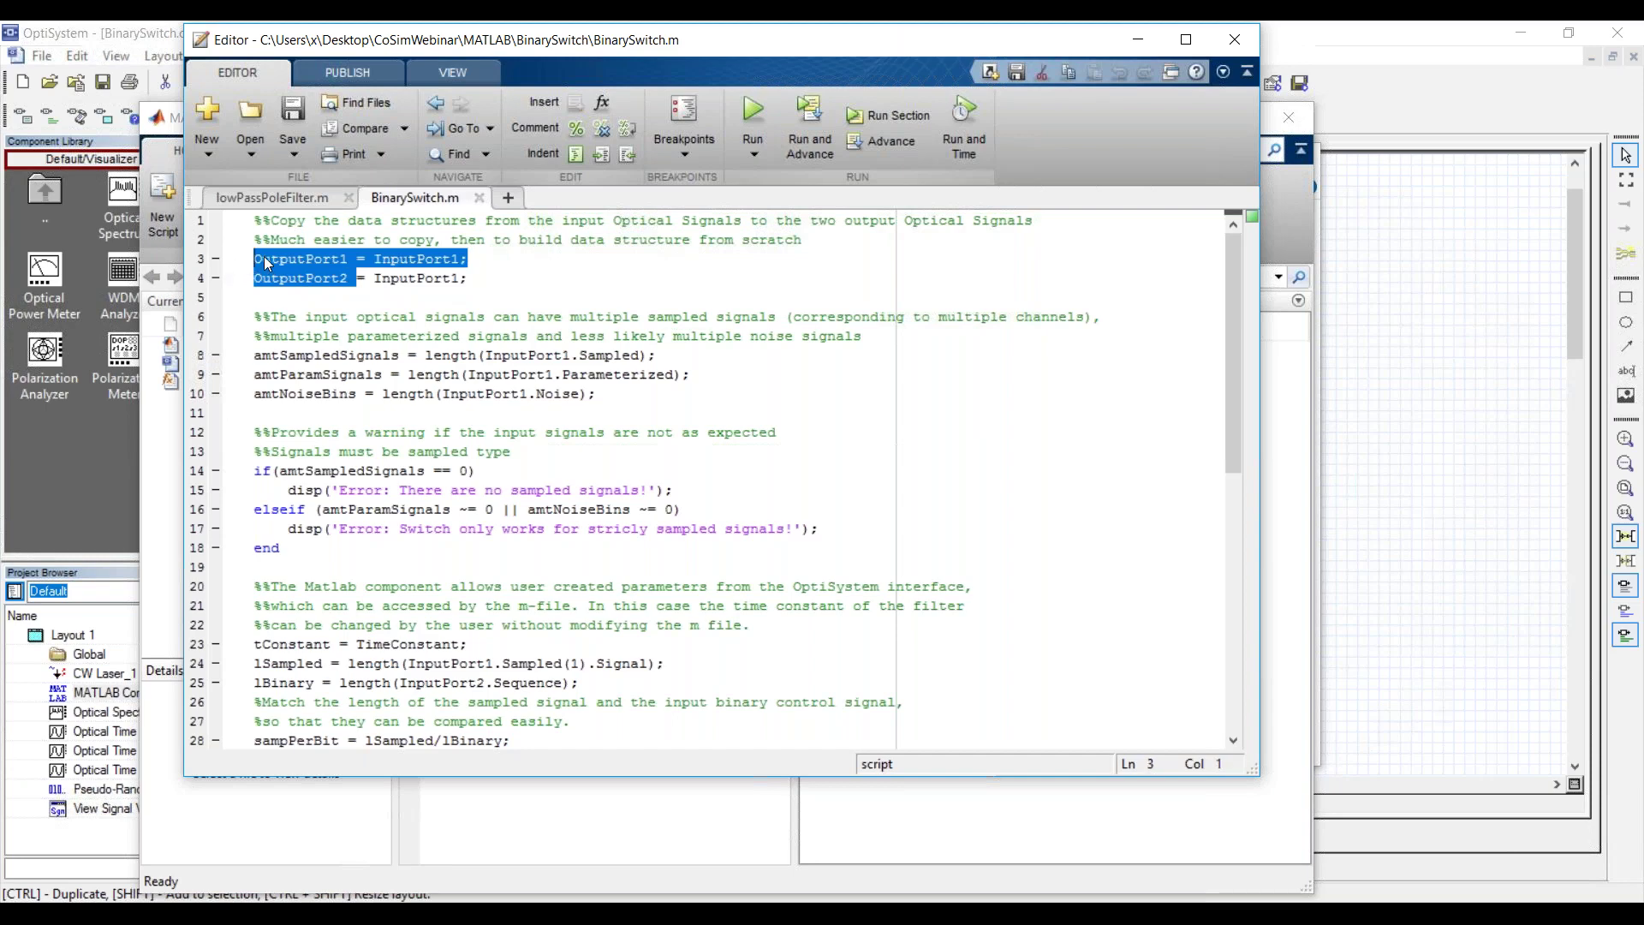
pyautogui.click(512, 282)
pyautogui.moveTo(469, 278); pyautogui.dragTo(375, 258)
pyautogui.click(475, 278)
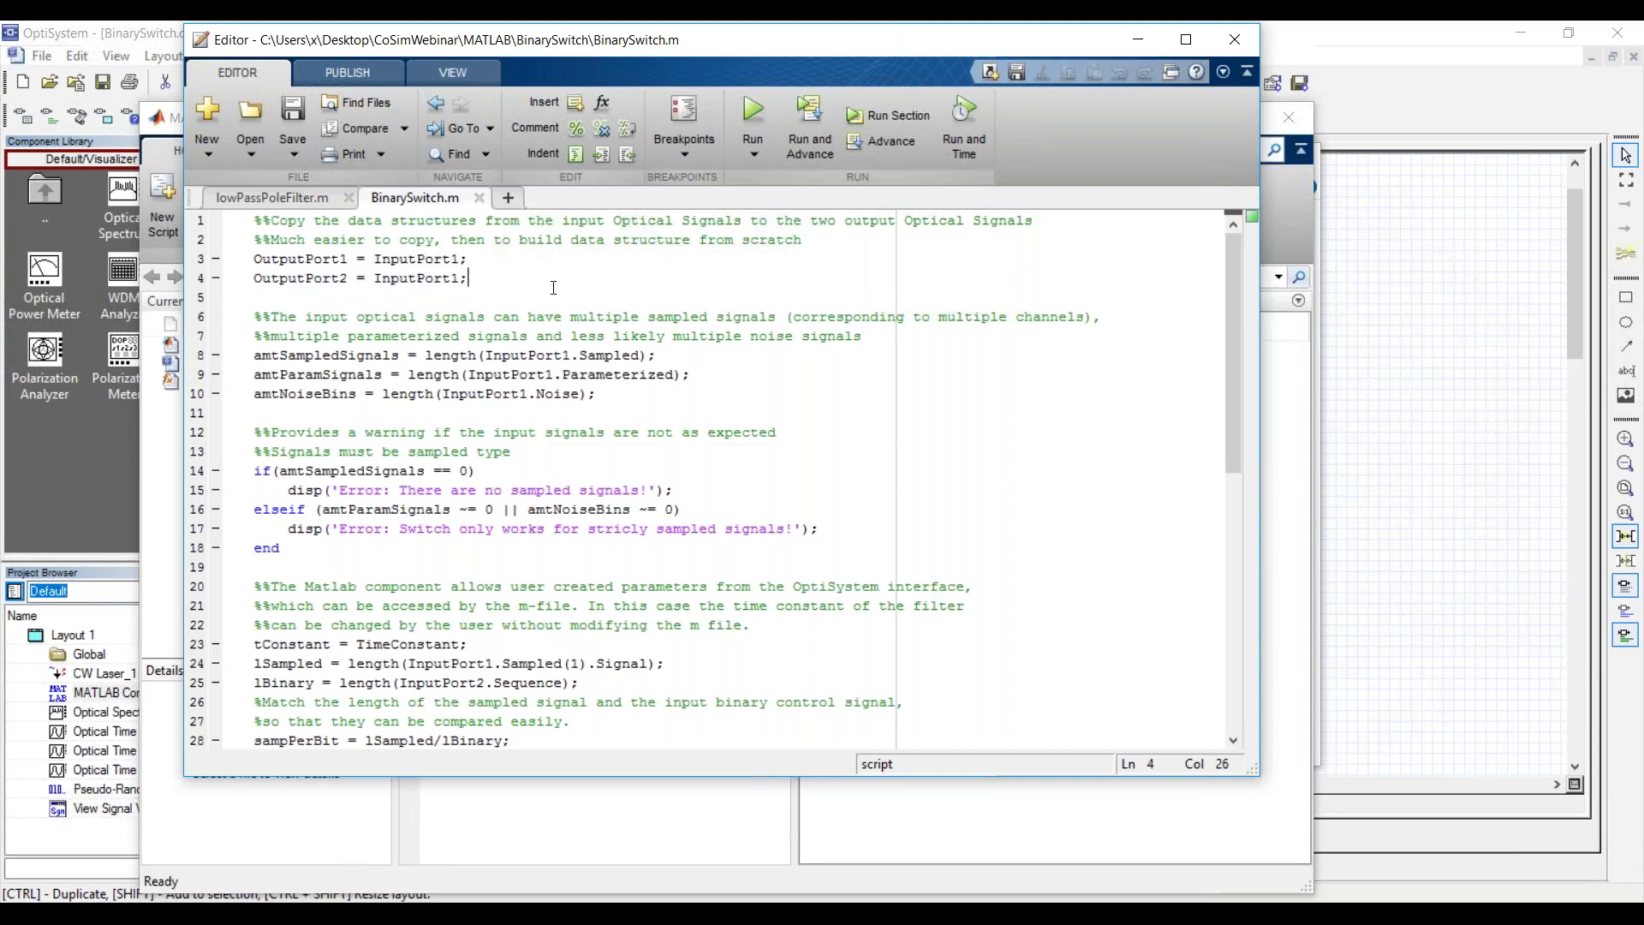
# - Review the block in lines 12–18 that warns when the input signals are not strictly sampled
pyautogui.scroll(-3, 585, 308)
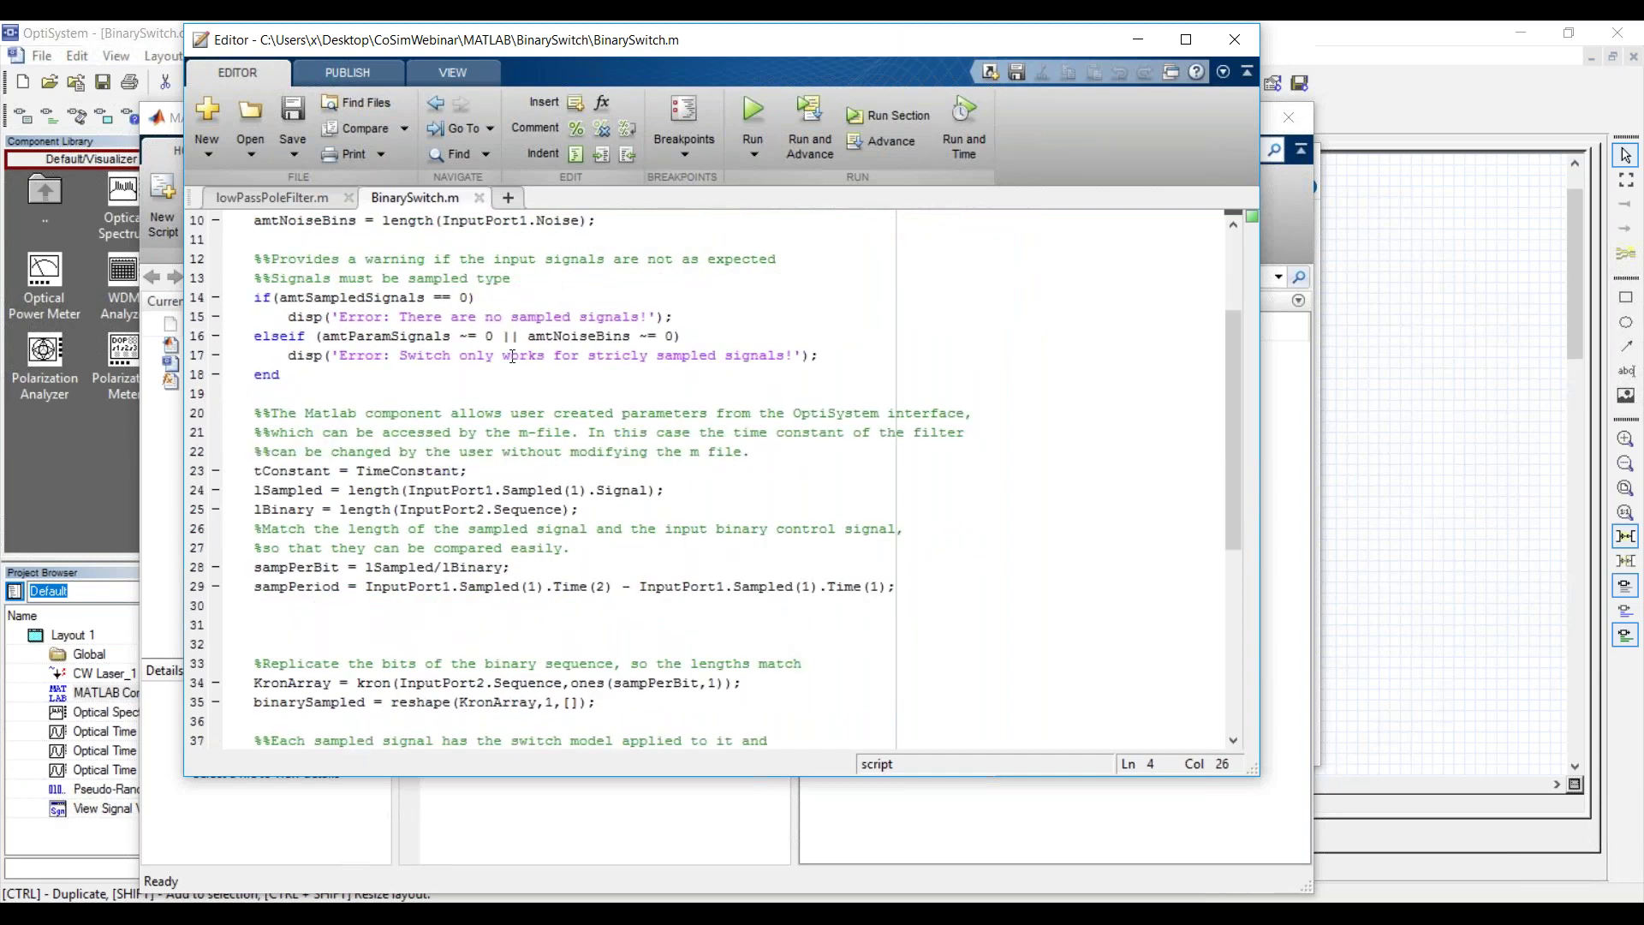
pyautogui.moveTo(342, 370); pyautogui.dragTo(217, 268)
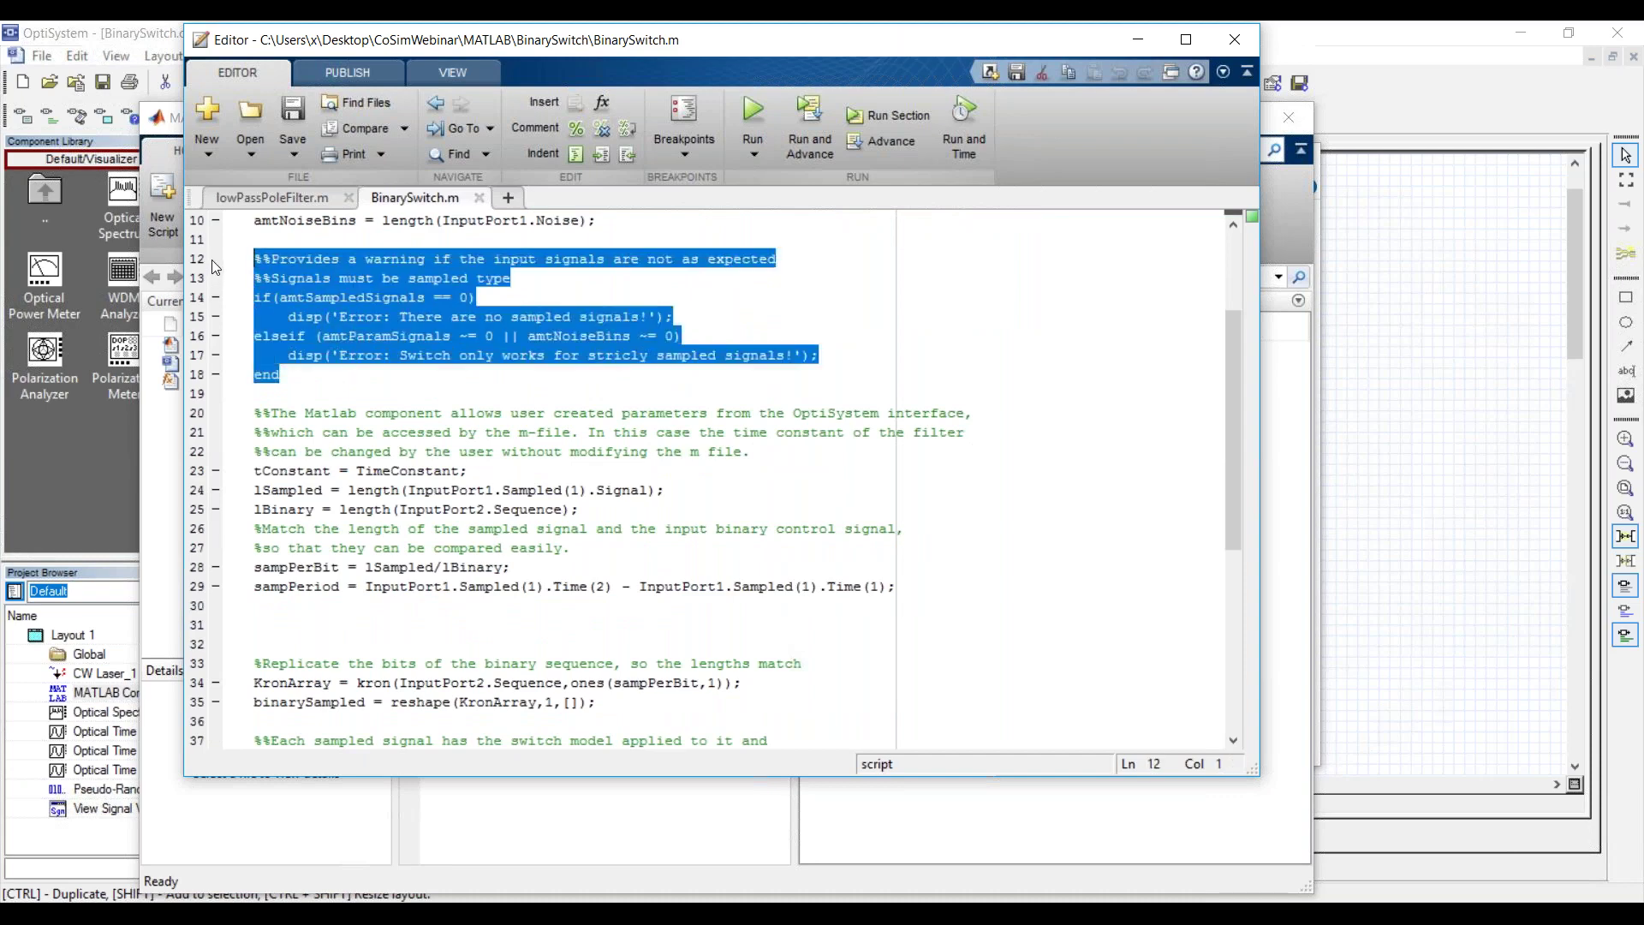
pyautogui.click(338, 375)
# - Examine the loop that scales both outputs by the binary sequence and the loop that applies lowPassPoleFilter
pyautogui.scroll(-6, 342, 375)
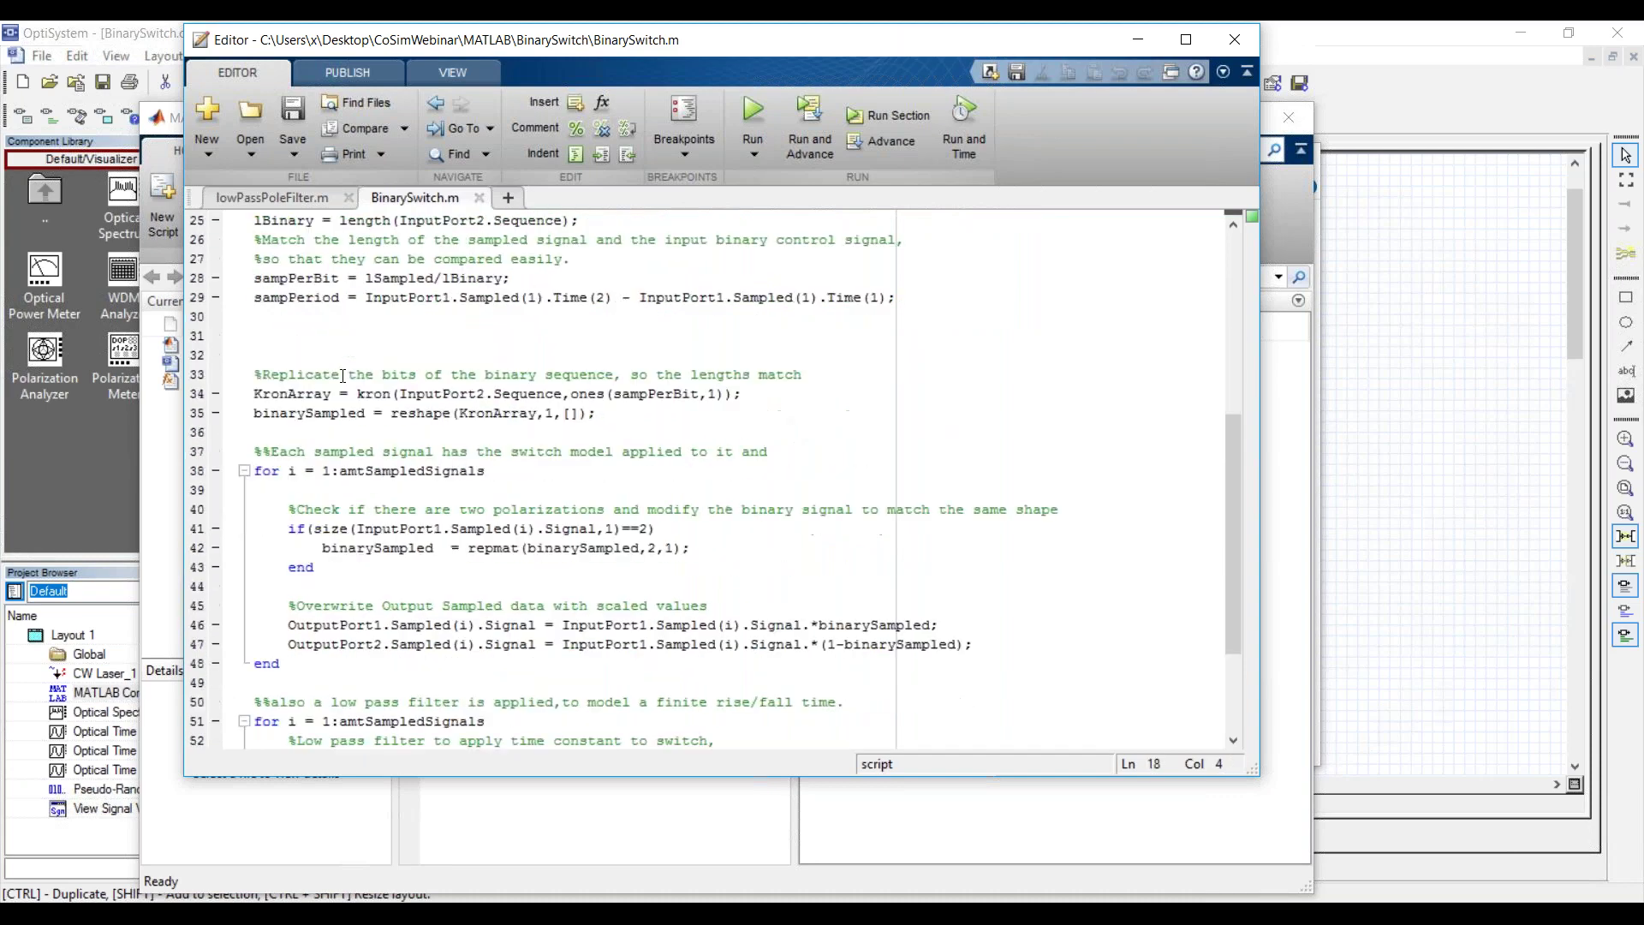
pyautogui.scroll(-1, 356, 375)
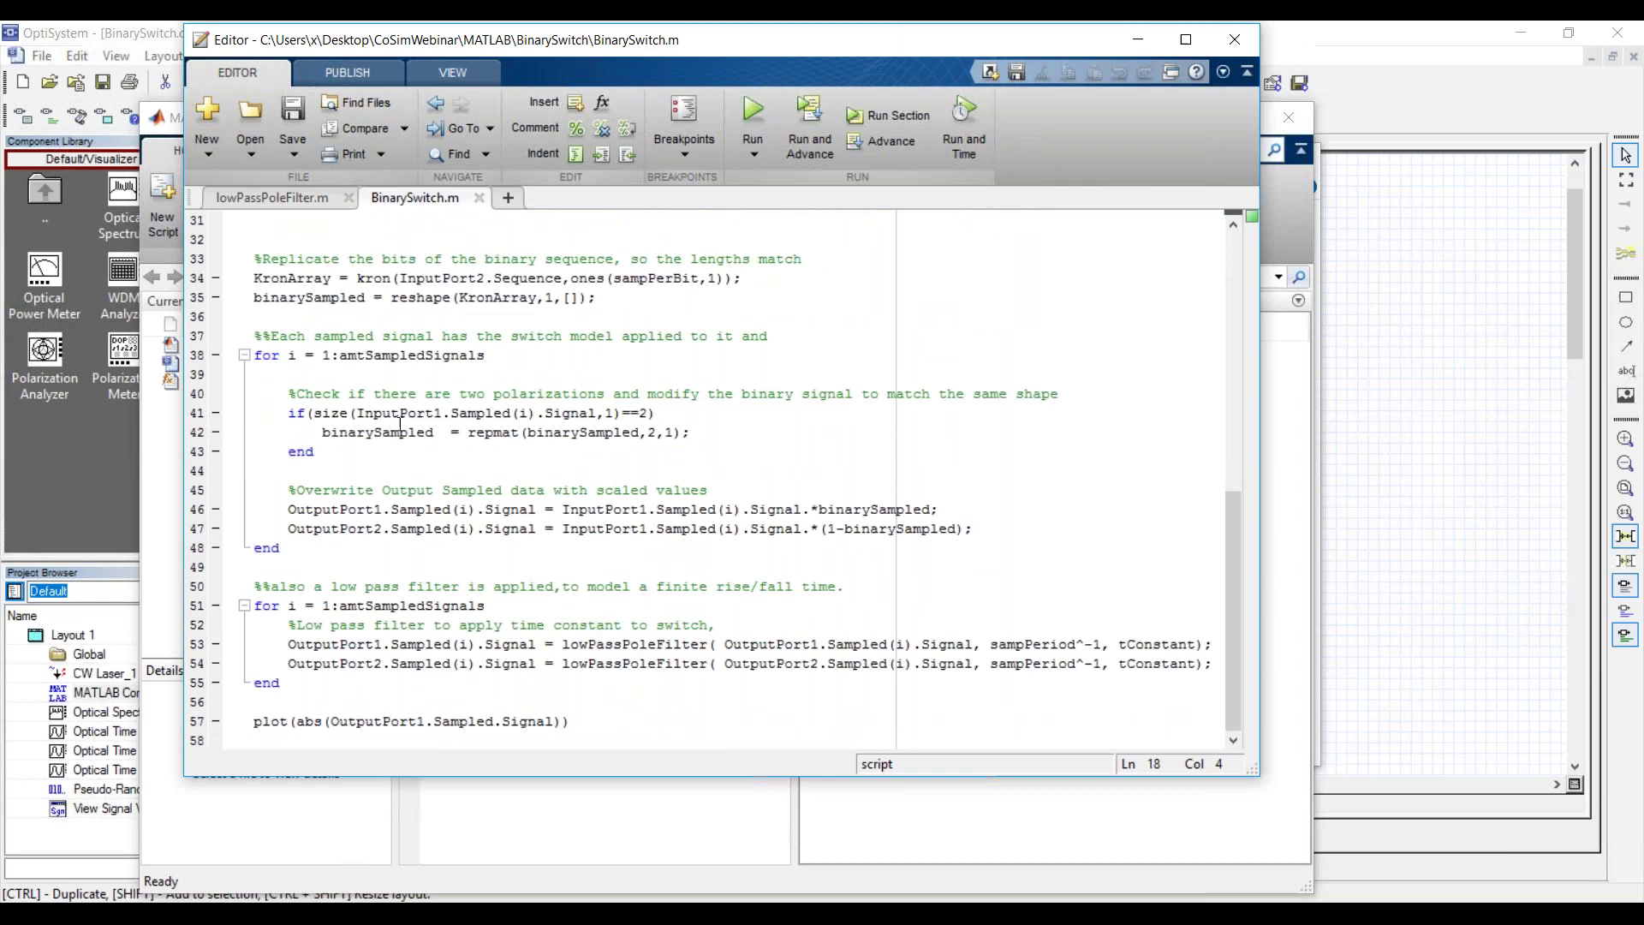
pyautogui.moveTo(975, 528); pyautogui.dragTo(211, 494)
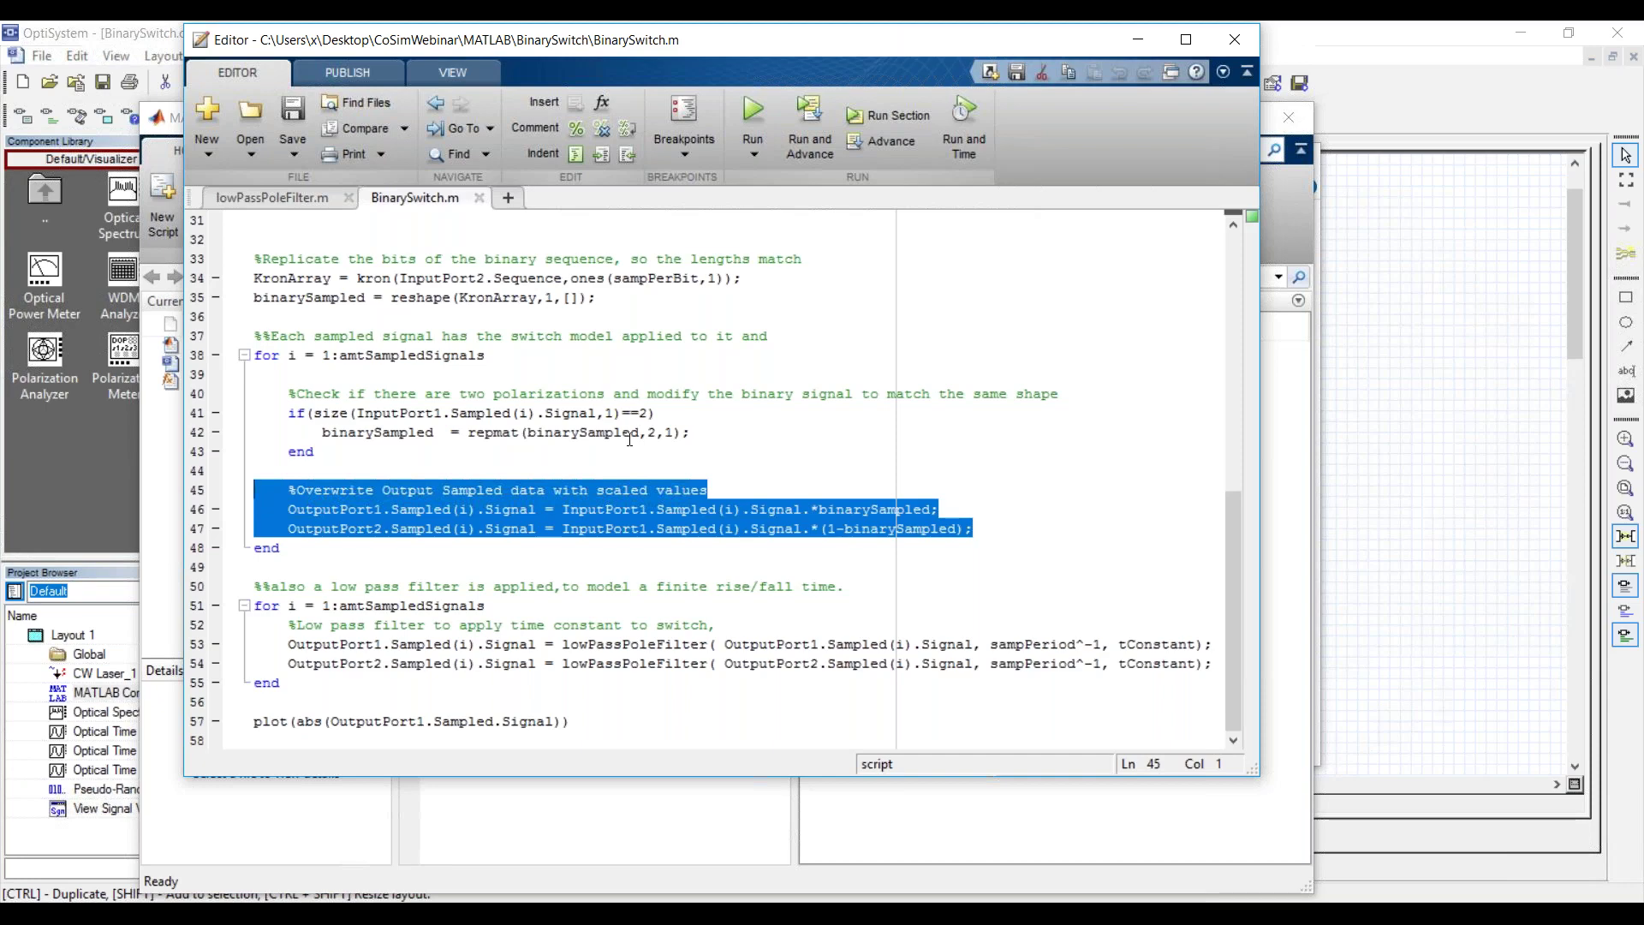
pyautogui.moveTo(976, 528); pyautogui.dragTo(272, 529)
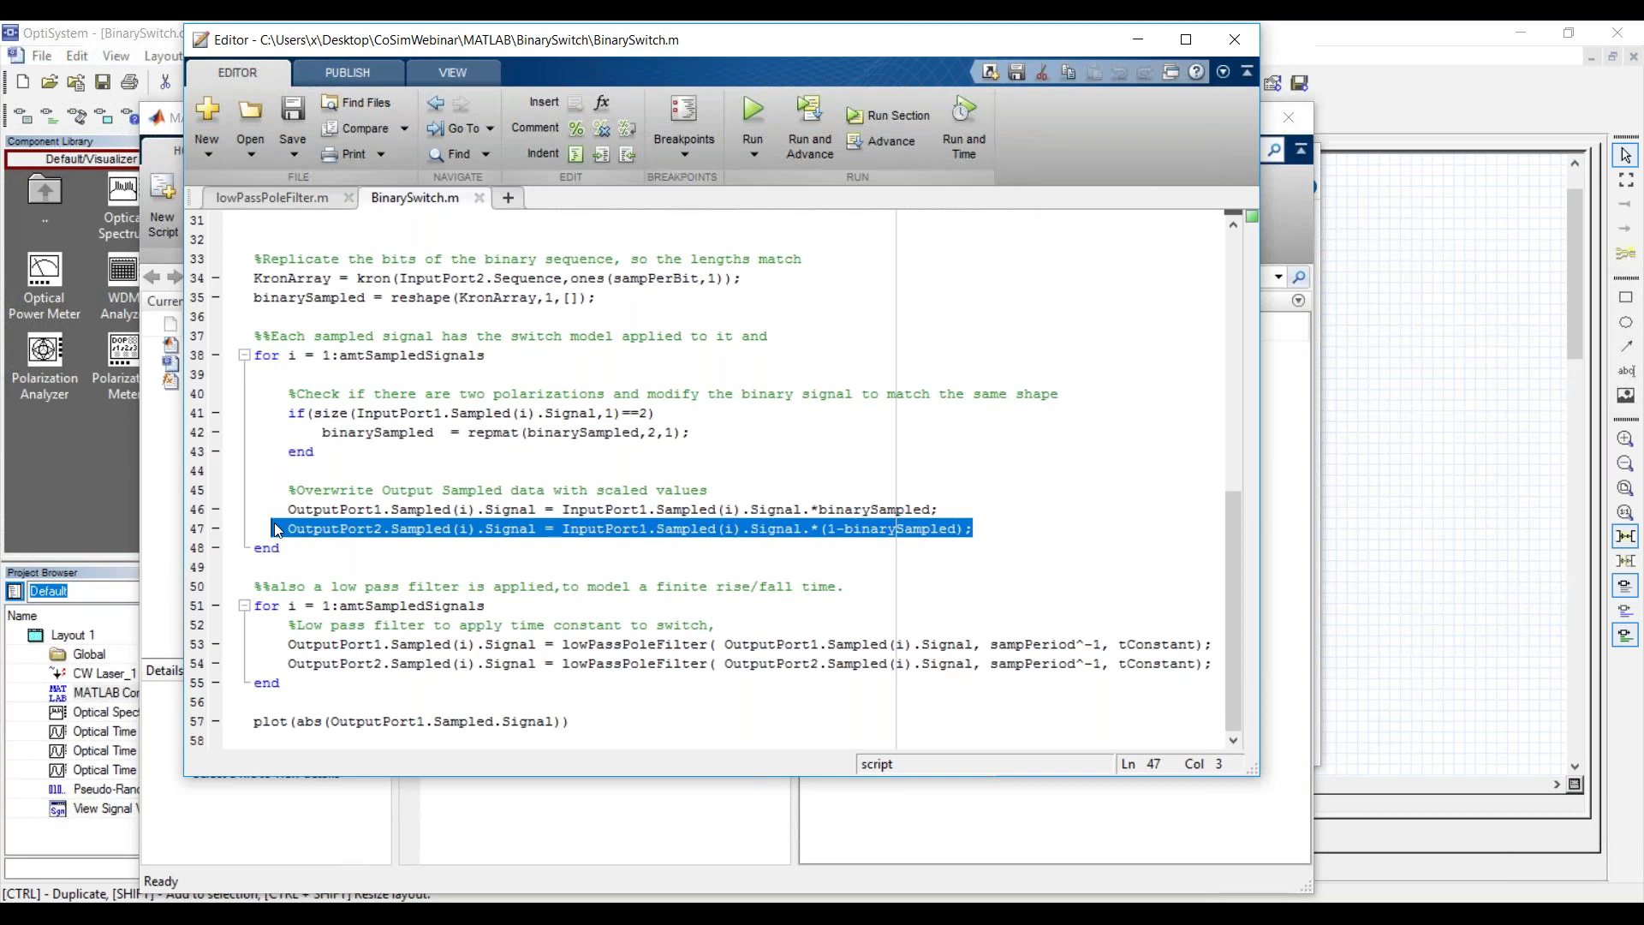
pyautogui.moveTo(295, 684); pyautogui.dragTo(255, 606)
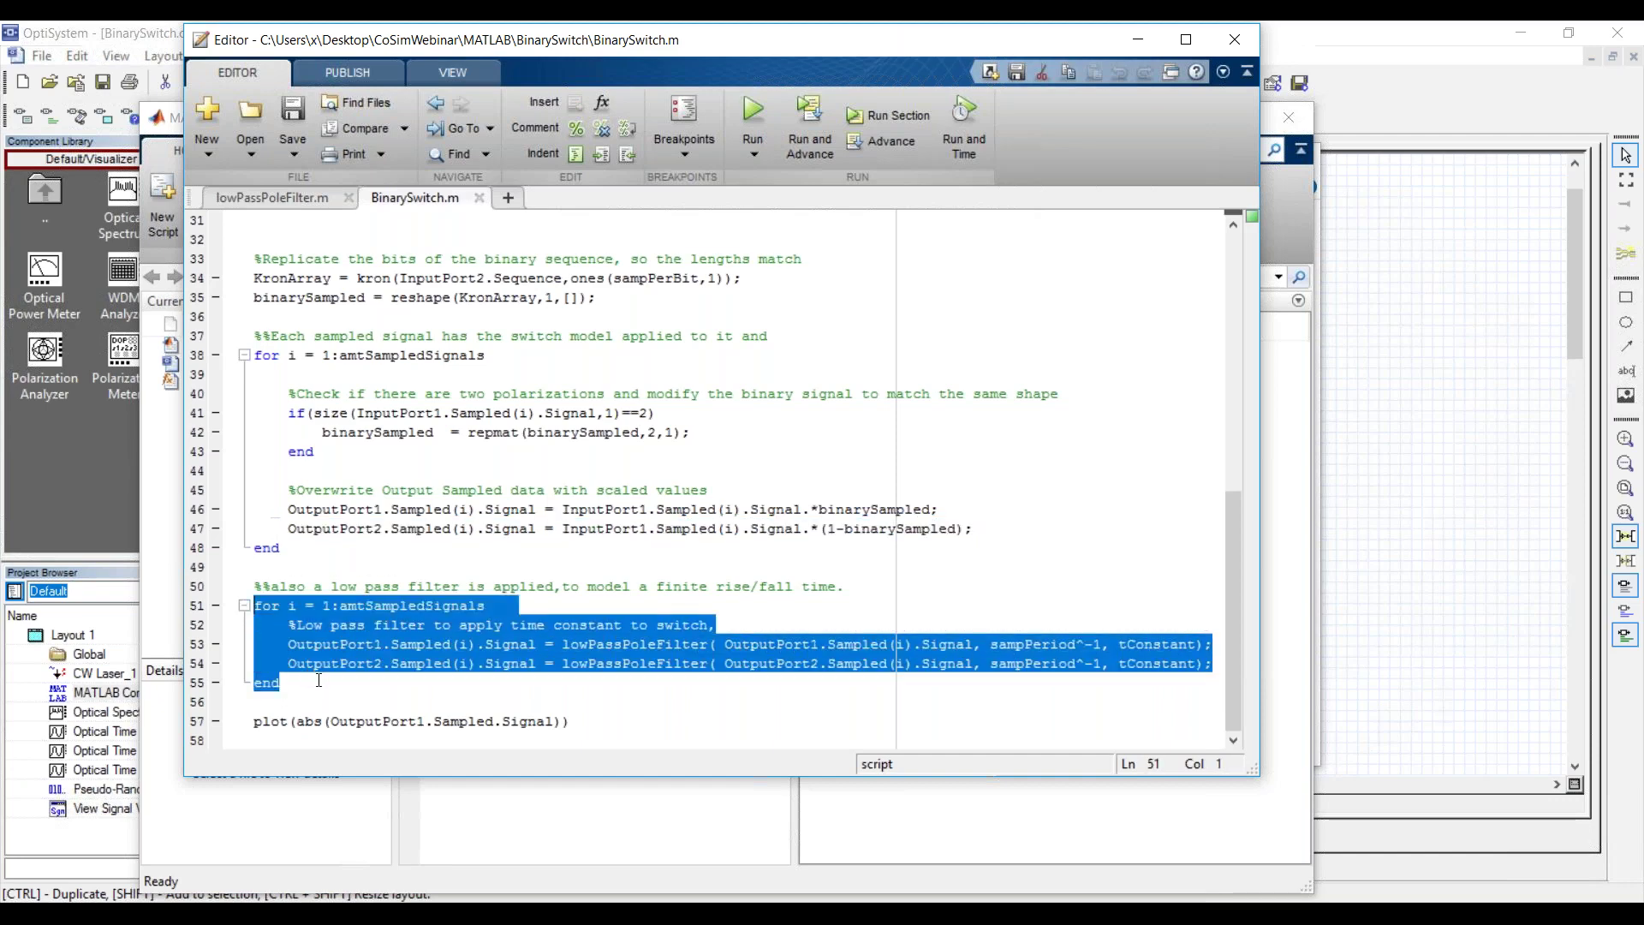
pyautogui.click(311, 554)
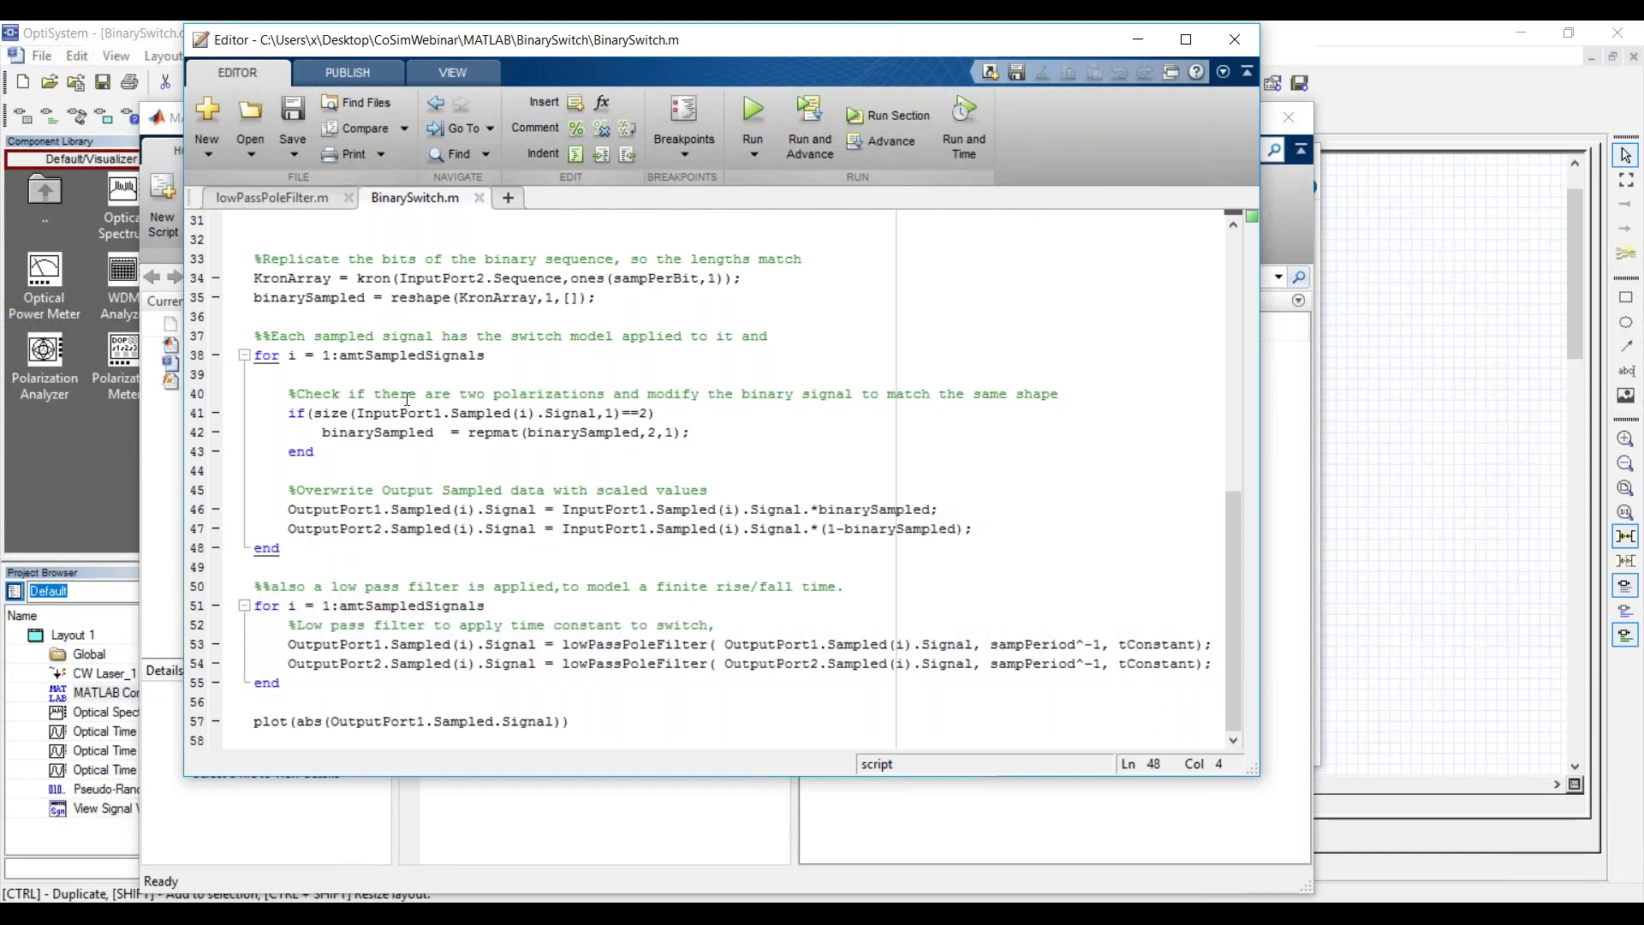
pyautogui.doubleClick(418, 355)
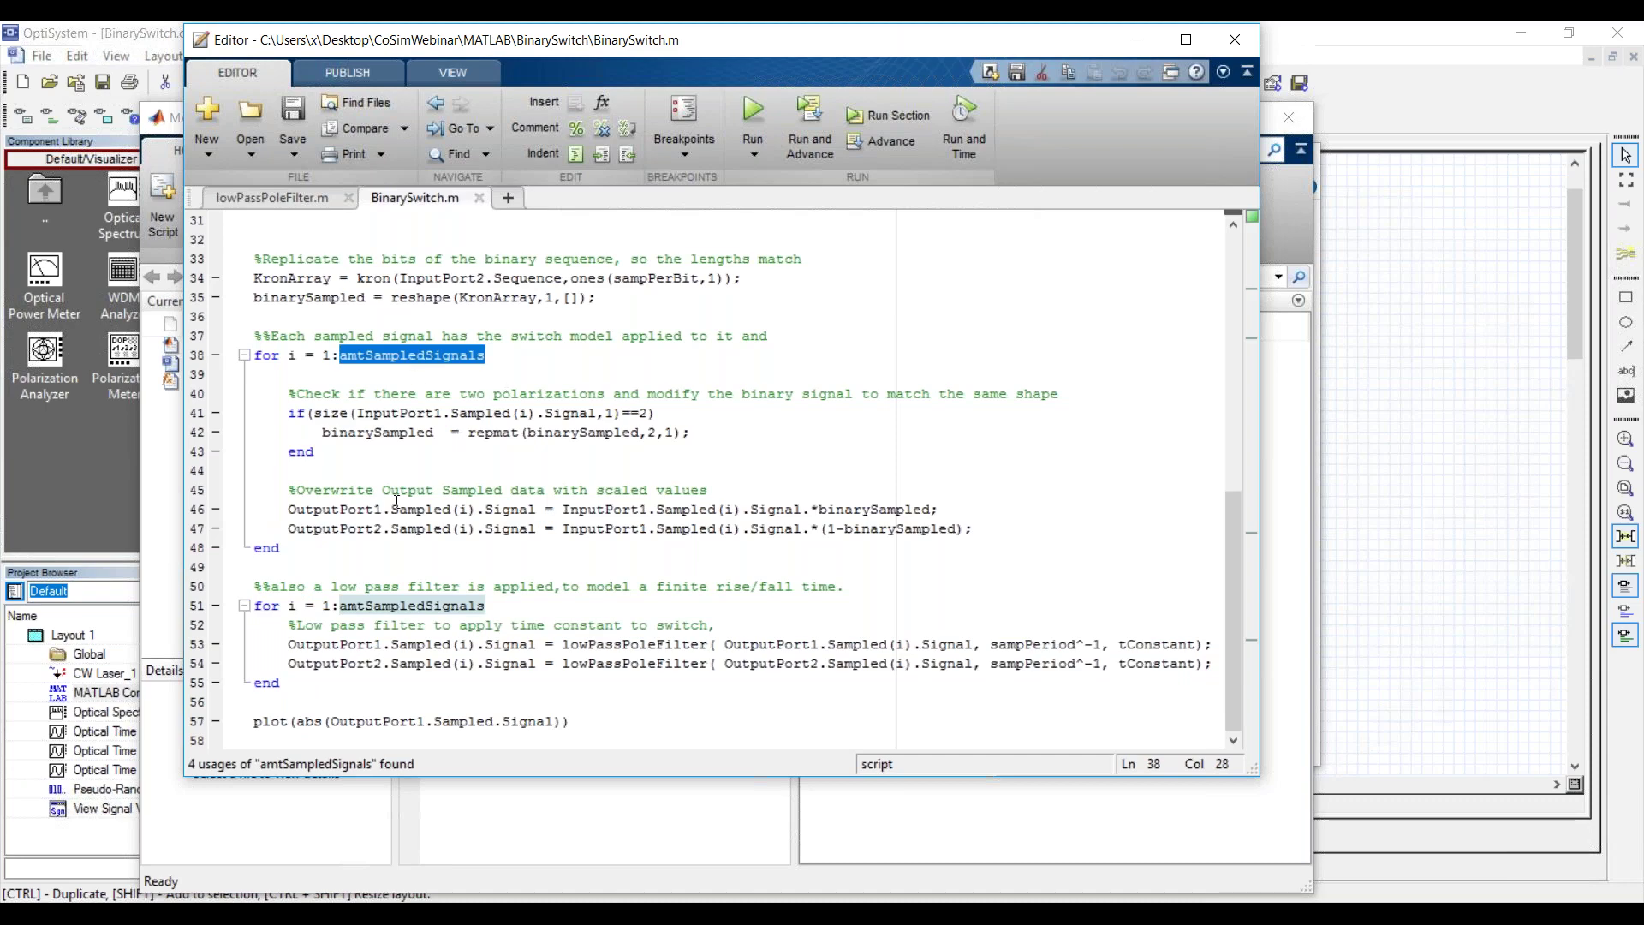
pyautogui.moveTo(316, 551); pyautogui.dragTo(254, 355)
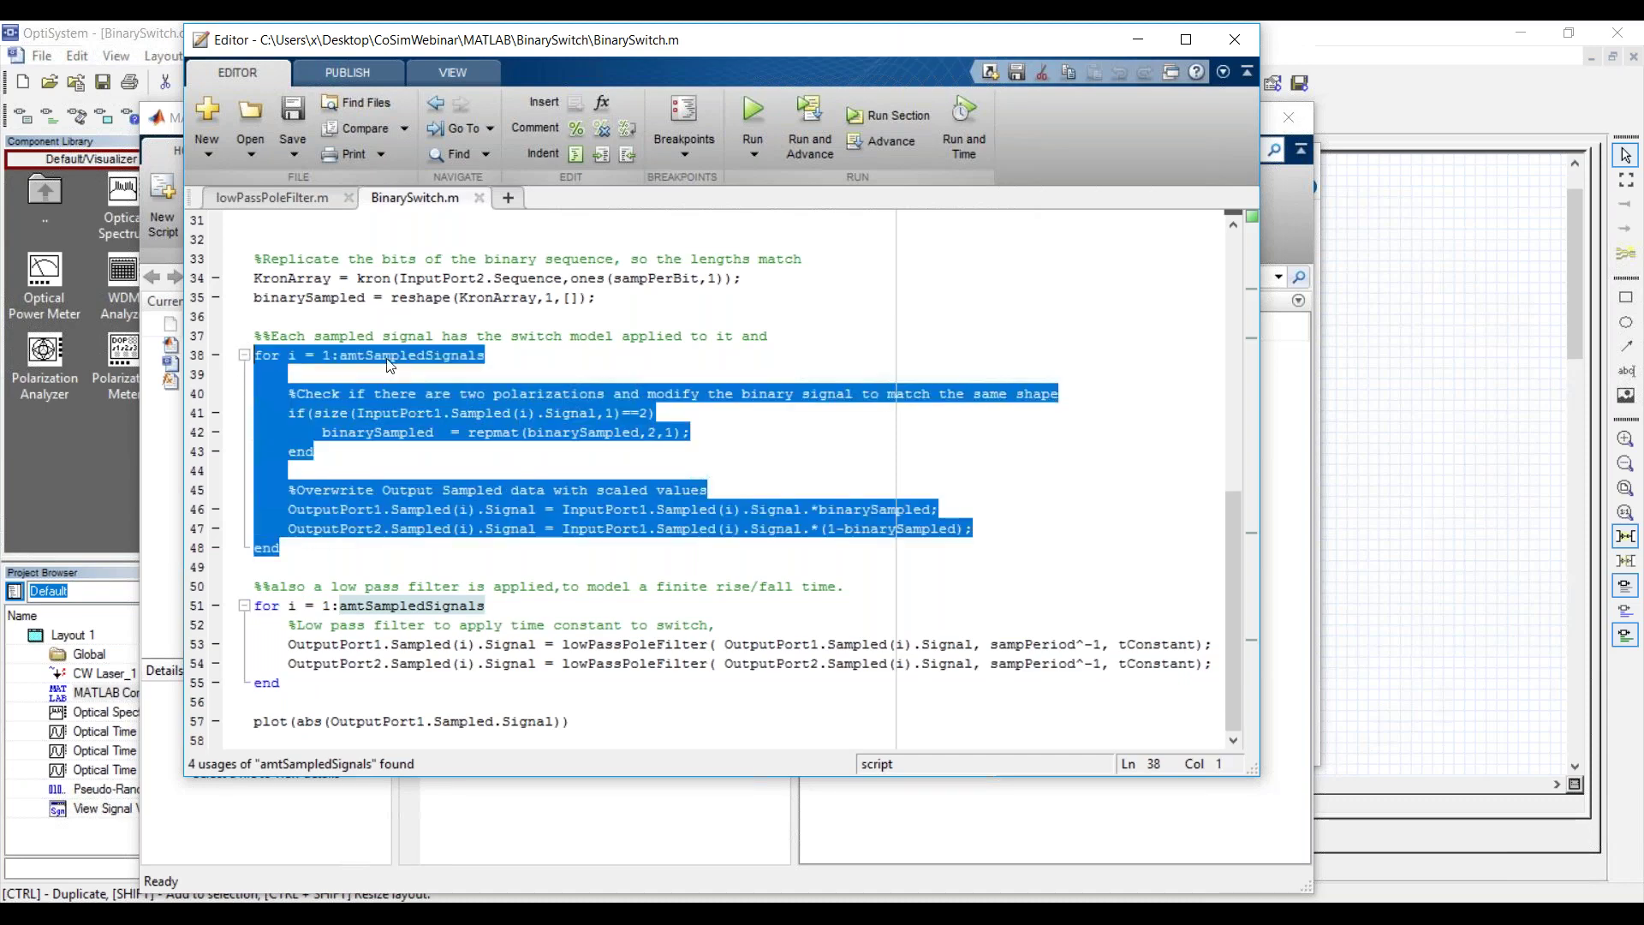
# - Return to OptiSystem, close the MATLAB Component properties and calculate the whole BinarySwitch project
pyautogui.click(172, 127)
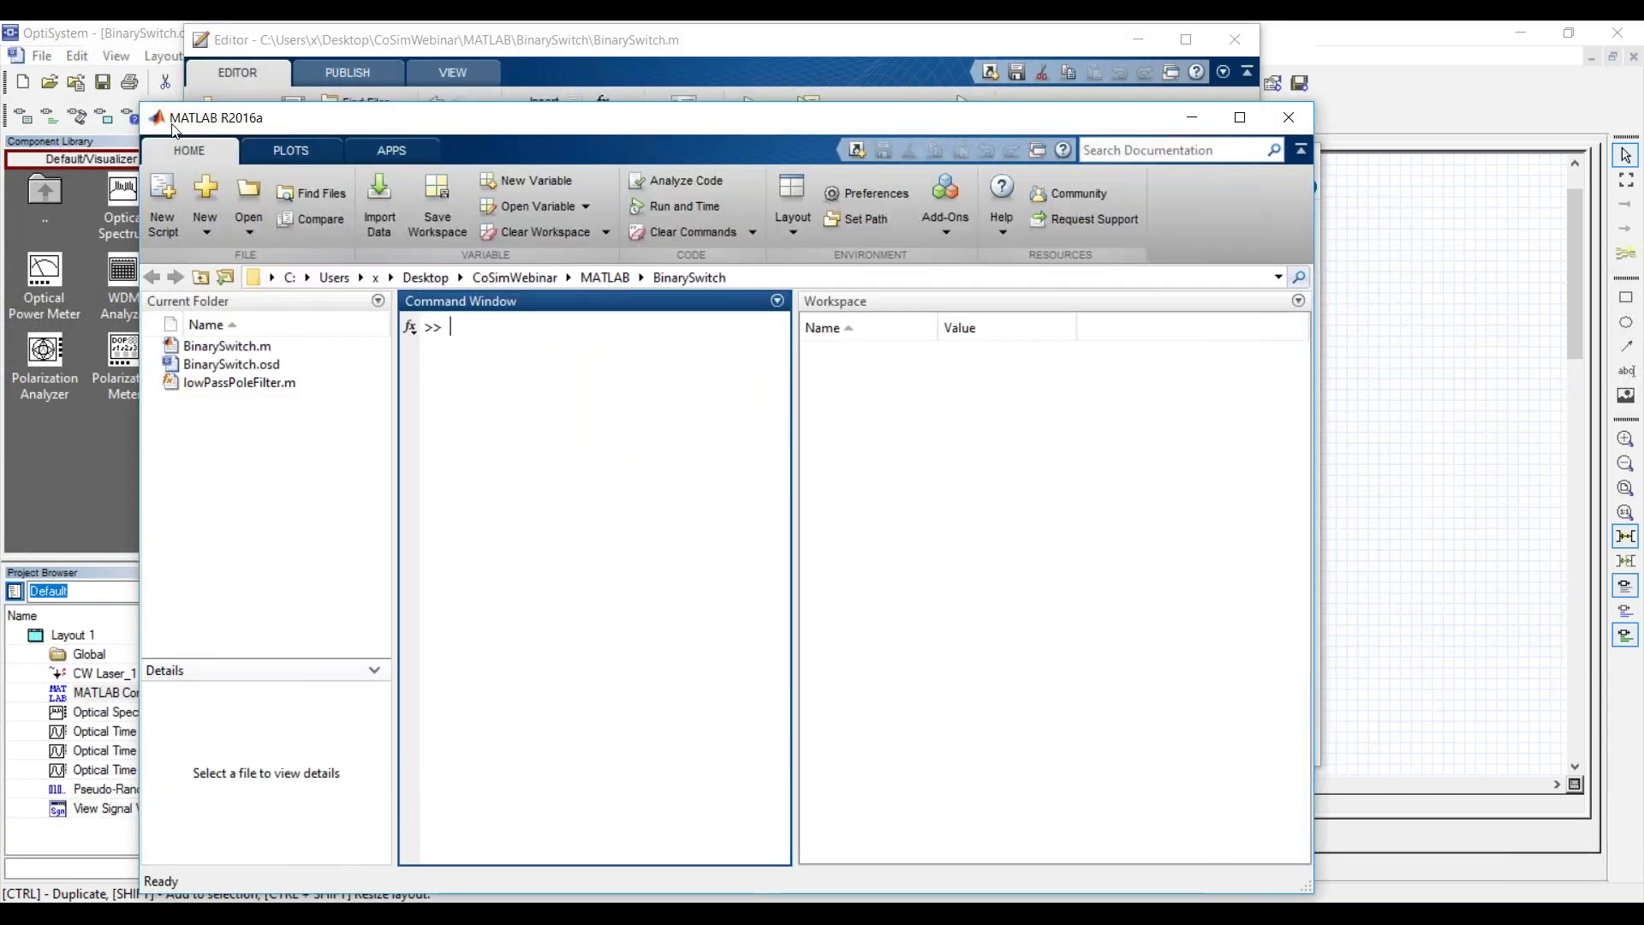
pyautogui.click(175, 31)
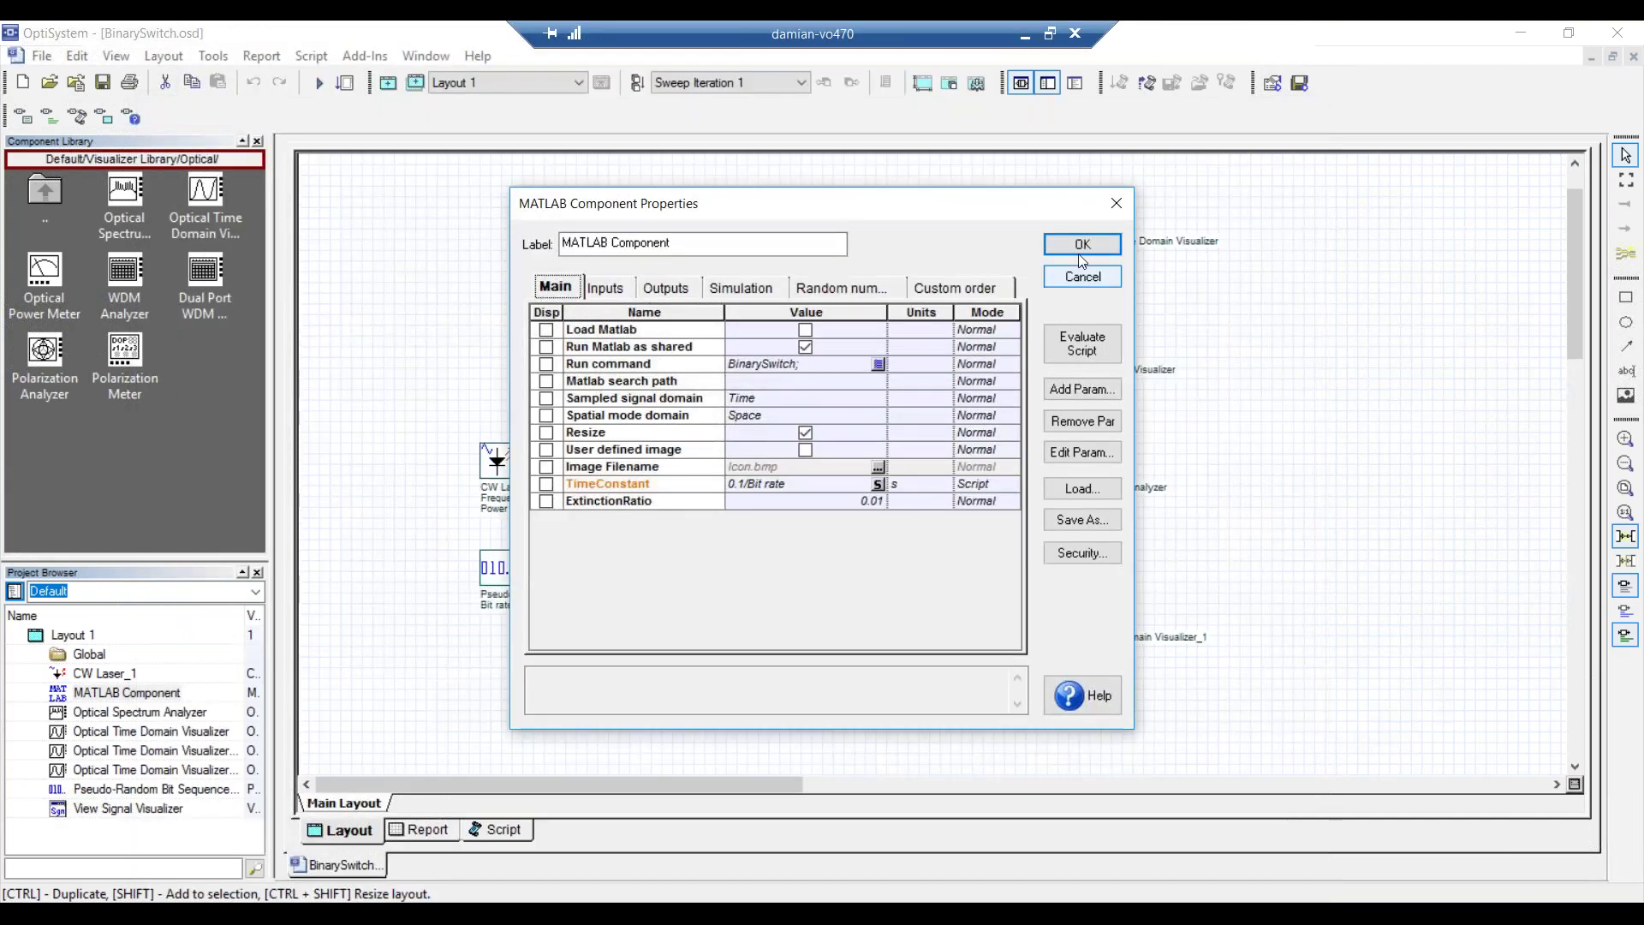
pyautogui.click(1116, 205)
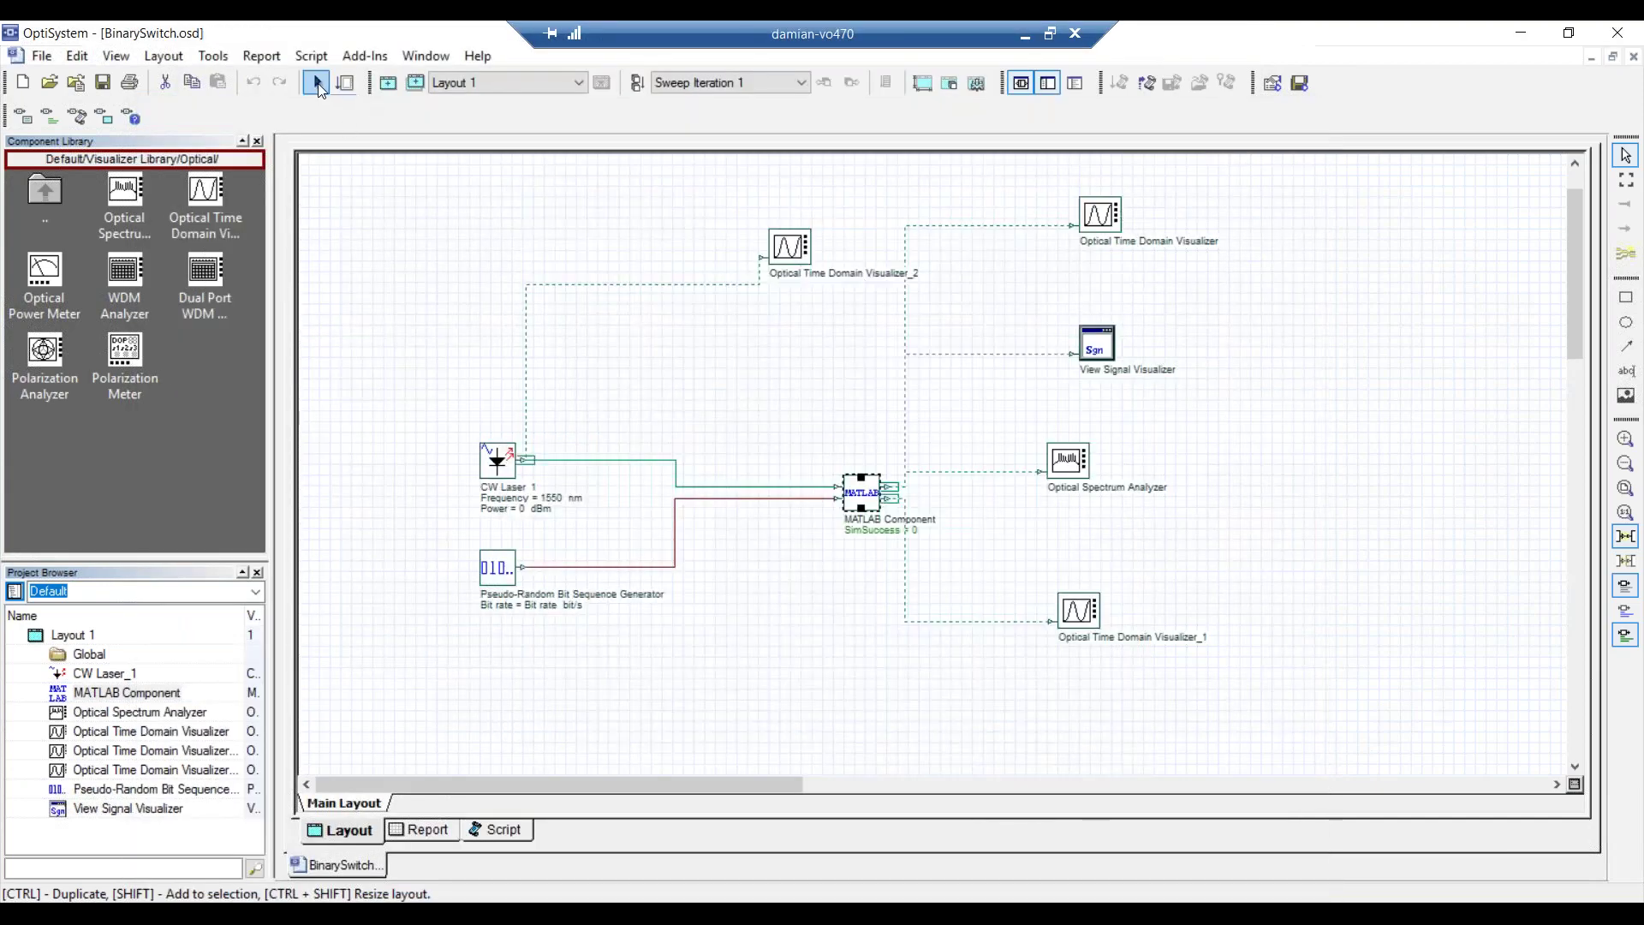
pyautogui.click(319, 82)
pyautogui.click(1090, 239)
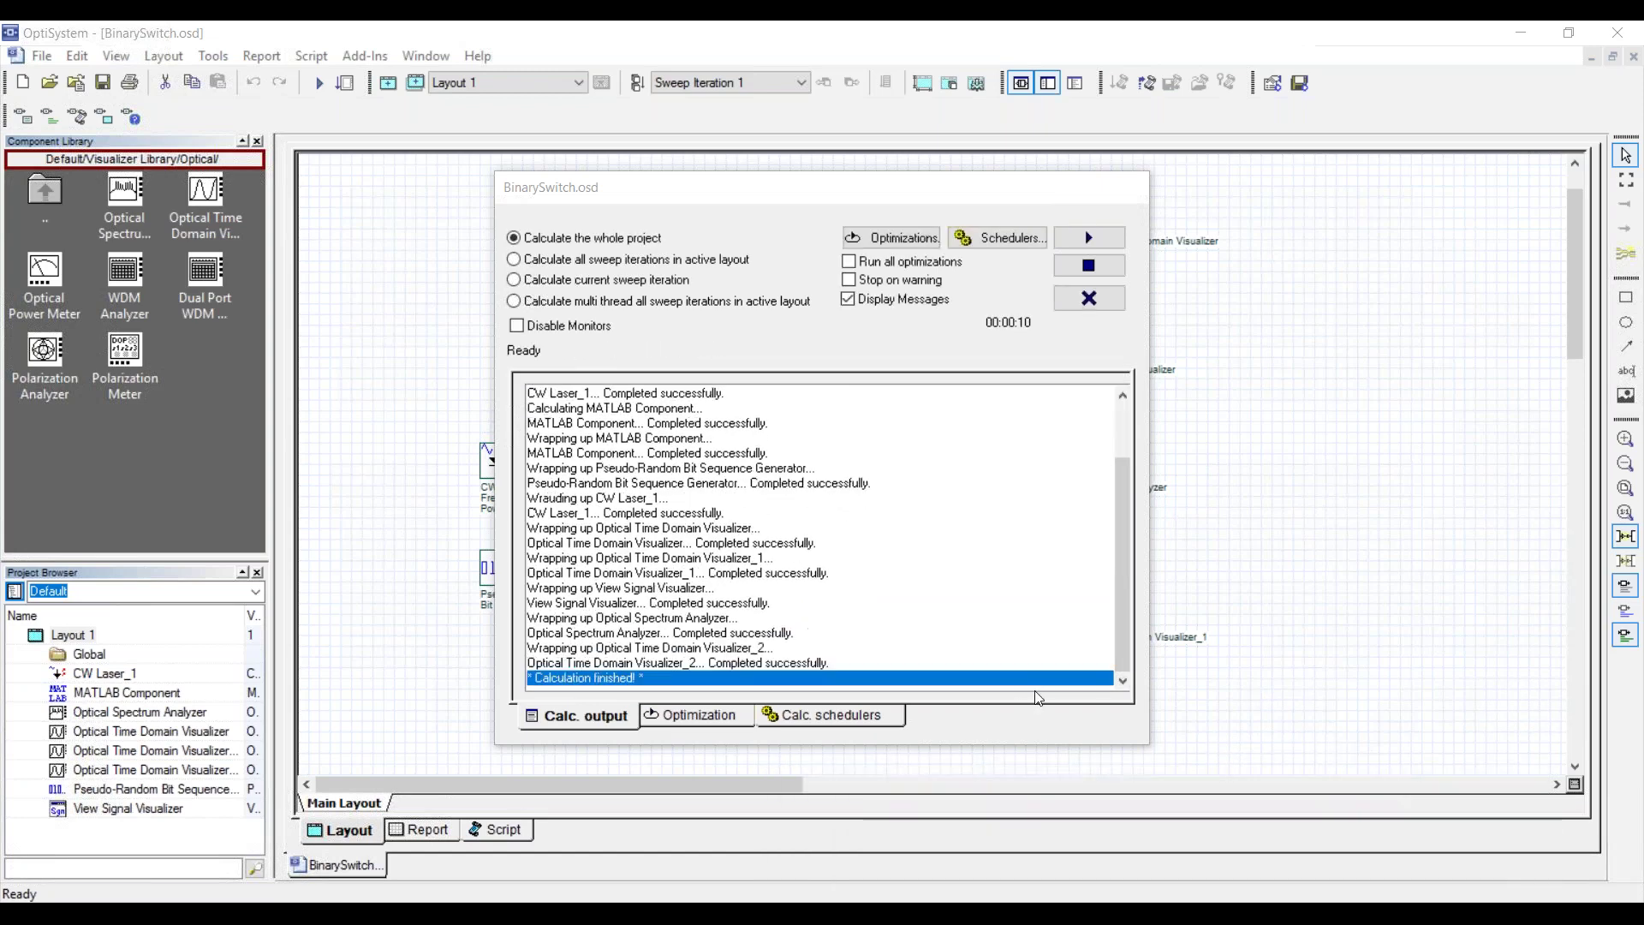
pyautogui.click(1090, 300)
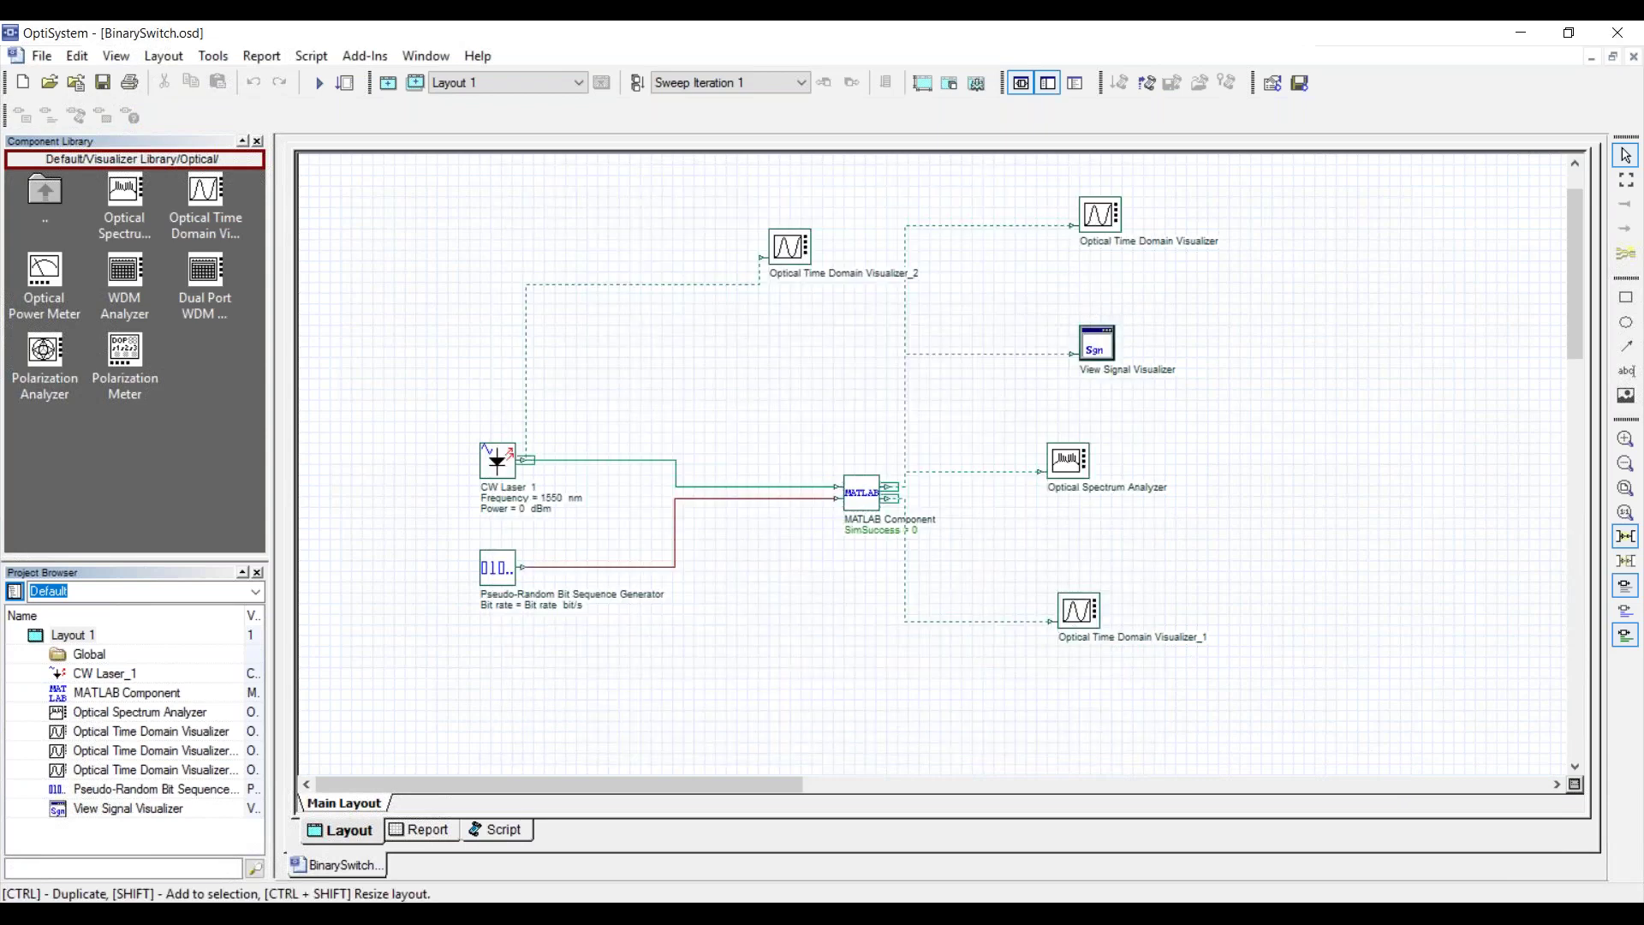
# - Open the Optical Time Domain Visualizer and Optical Time Domain Visualizer_2 graphs and arrange them to compare switched output with laser input
pyautogui.click(1096, 216)
pyautogui.doubleClick(1099, 214)
pyautogui.moveTo(1061, 230); pyautogui.dragTo(576, 190)
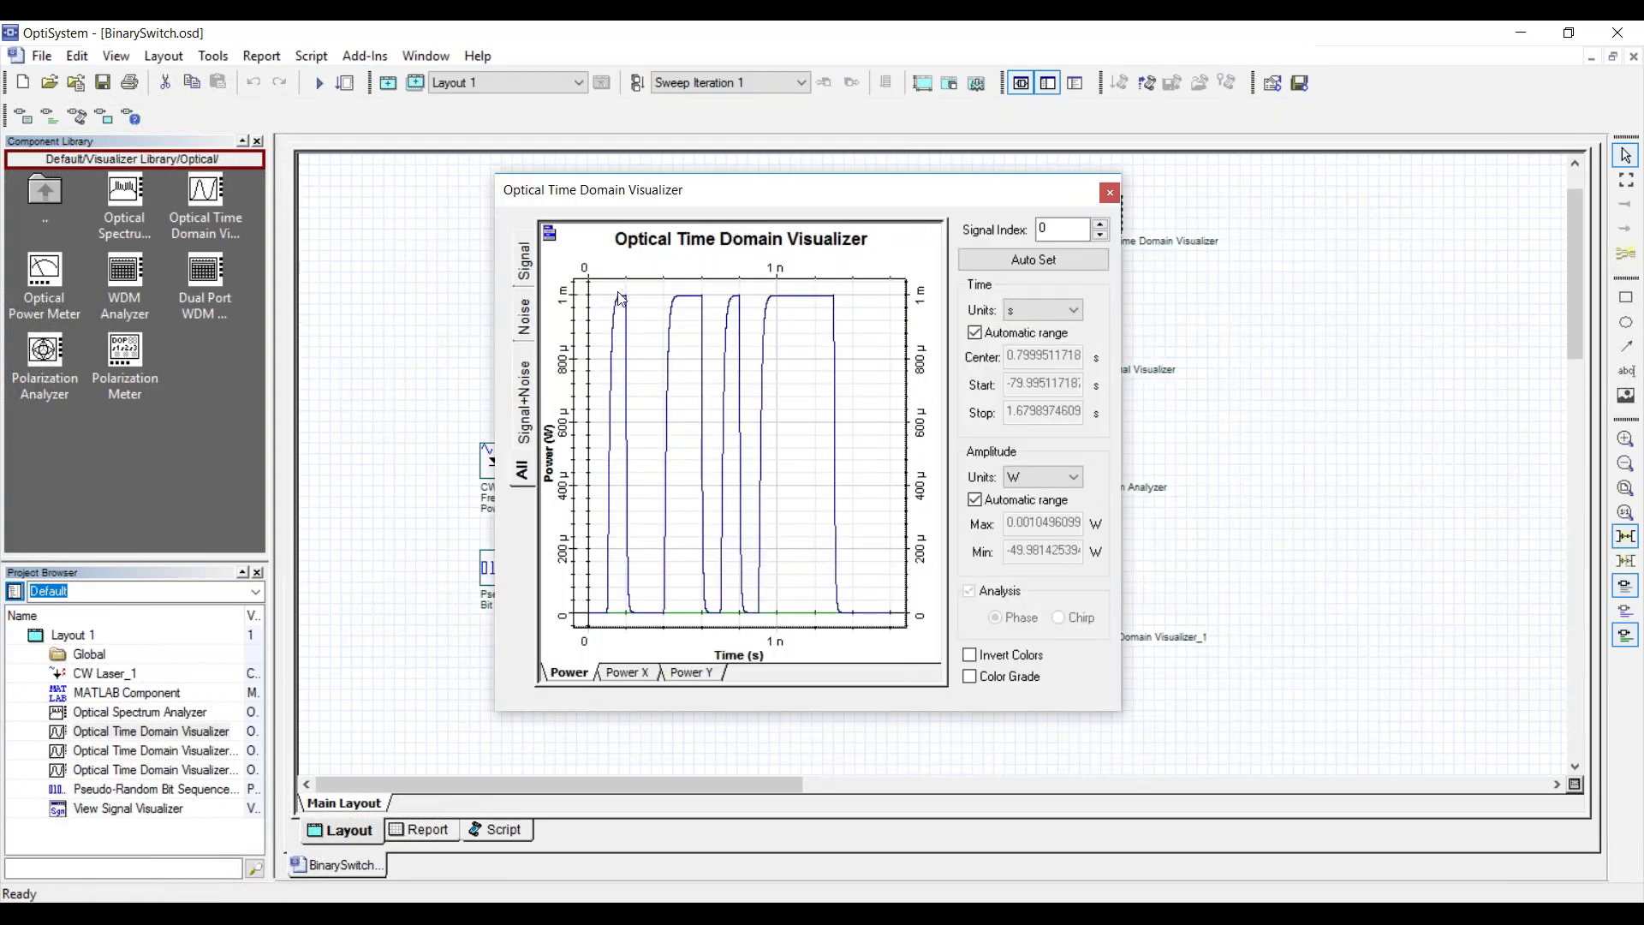
pyautogui.moveTo(700, 190); pyautogui.dragTo(1260, 238)
pyautogui.doubleClick(789, 248)
pyautogui.moveTo(823, 262); pyautogui.dragTo(511, 241)
pyautogui.moveTo(757, 238); pyautogui.dragTo(676, 202)
pyautogui.moveTo(1198, 232); pyautogui.dragTo(829, 93)
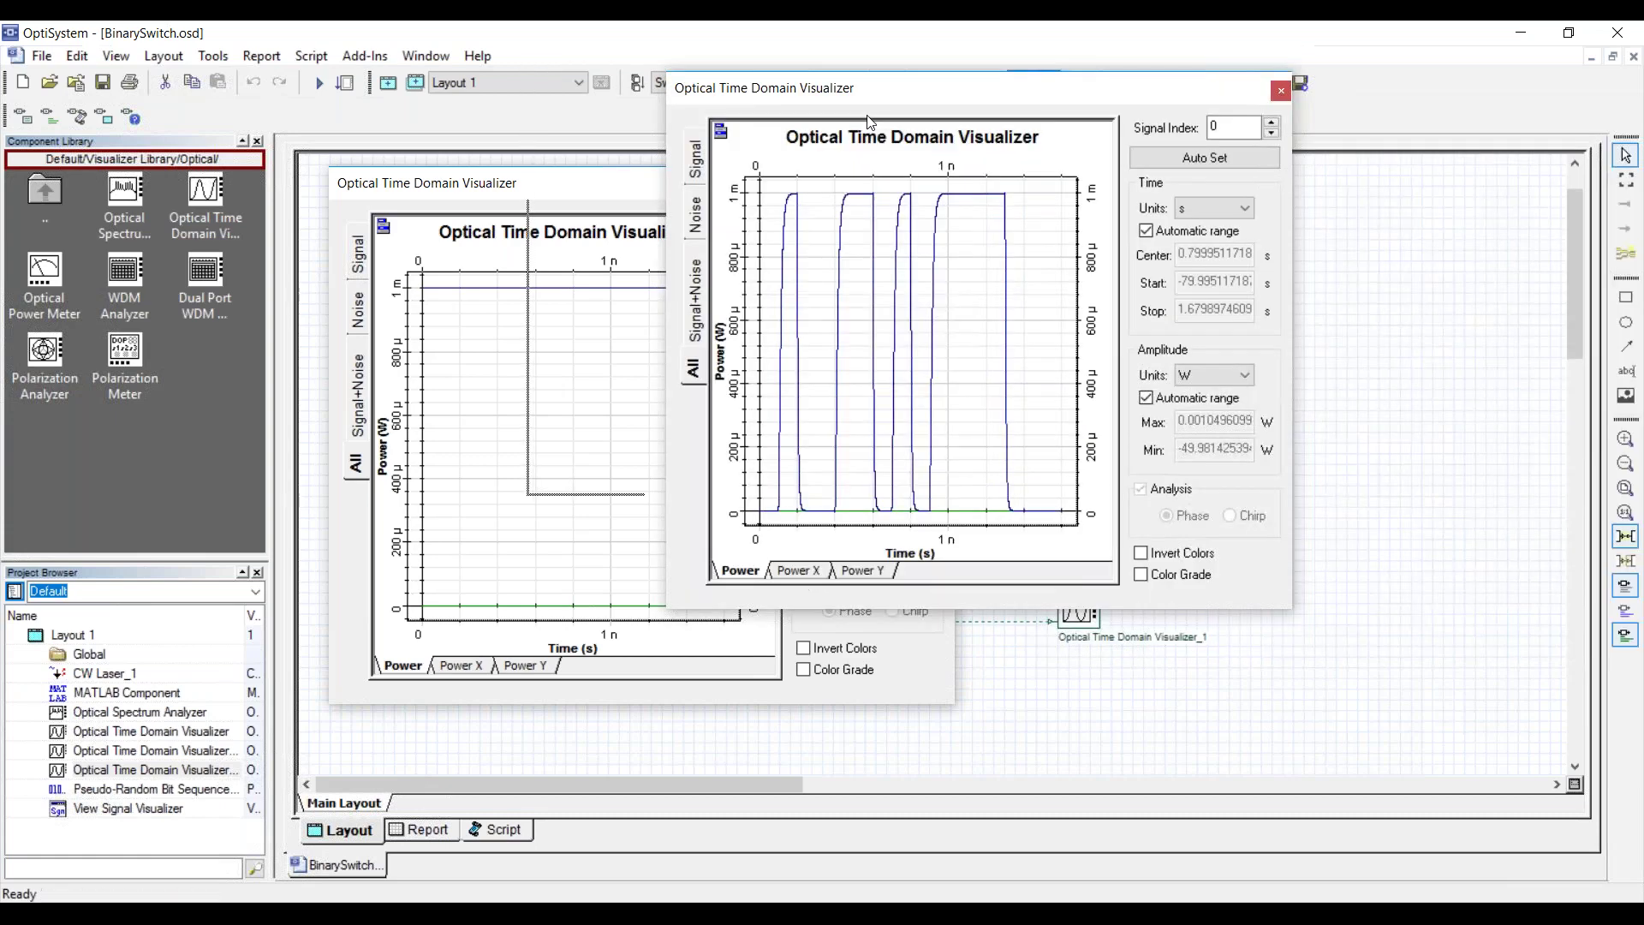
# - Open Optical Time Domain Visualizer_1, compare its pulses with the first output's graph, and close all three visualizer windows
pyautogui.doubleClick(1085, 636)
pyautogui.click(1118, 211)
pyautogui.doubleClick(1086, 620)
pyautogui.moveTo(1040, 293); pyautogui.dragTo(1348, 415)
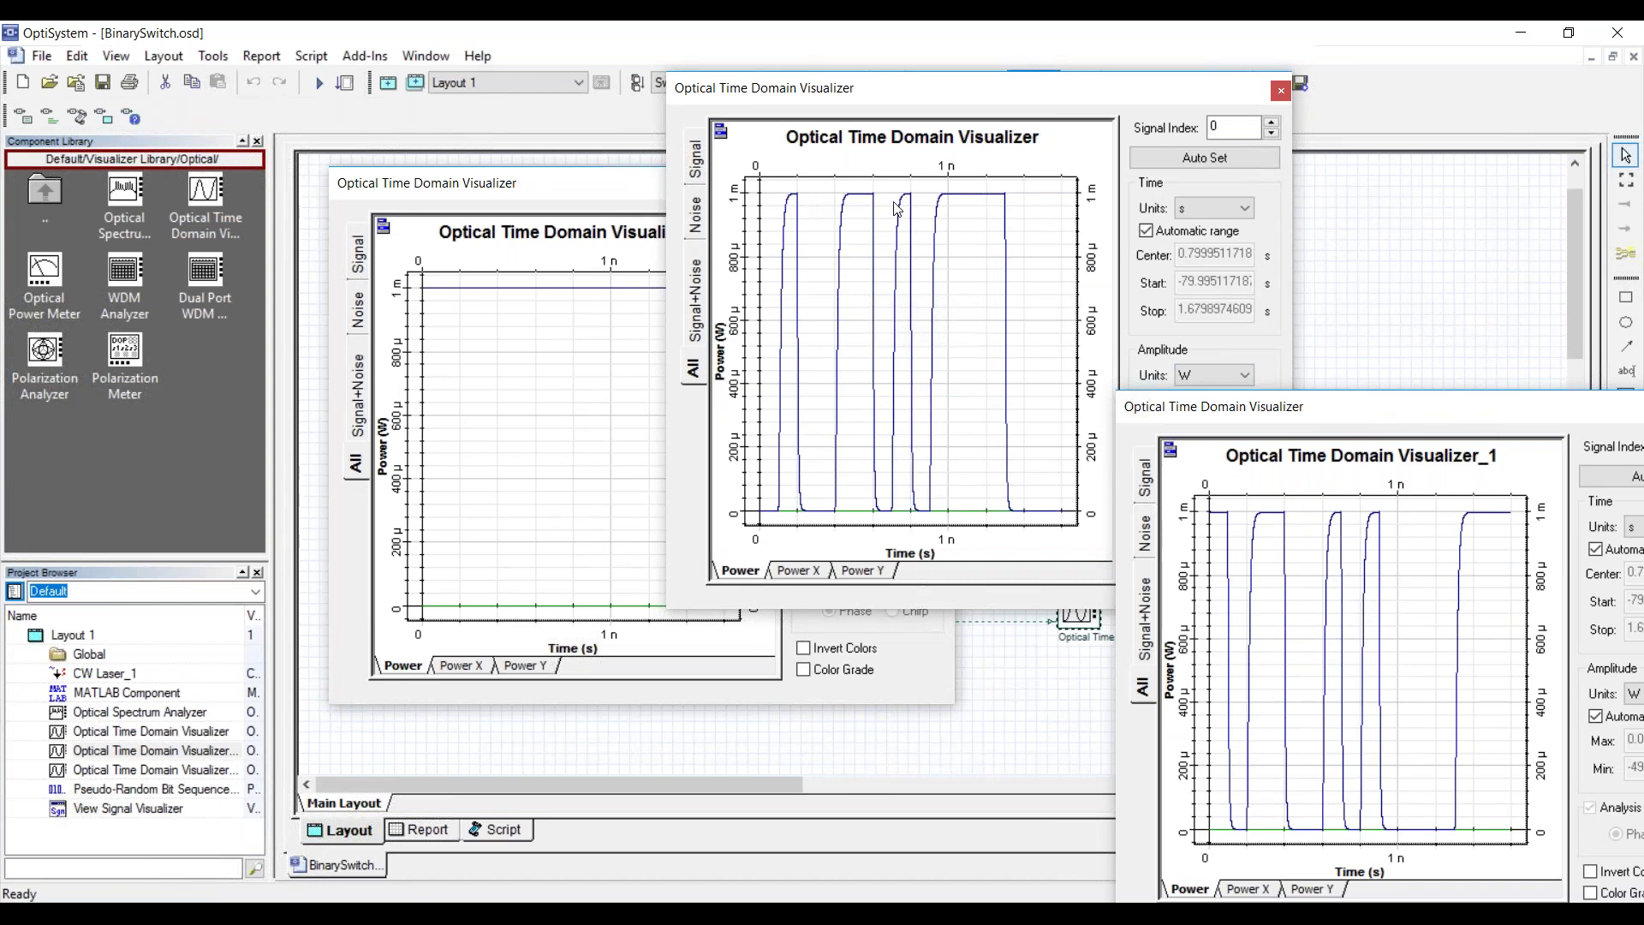
pyautogui.moveTo(1326, 406); pyautogui.dragTo(1148, 458)
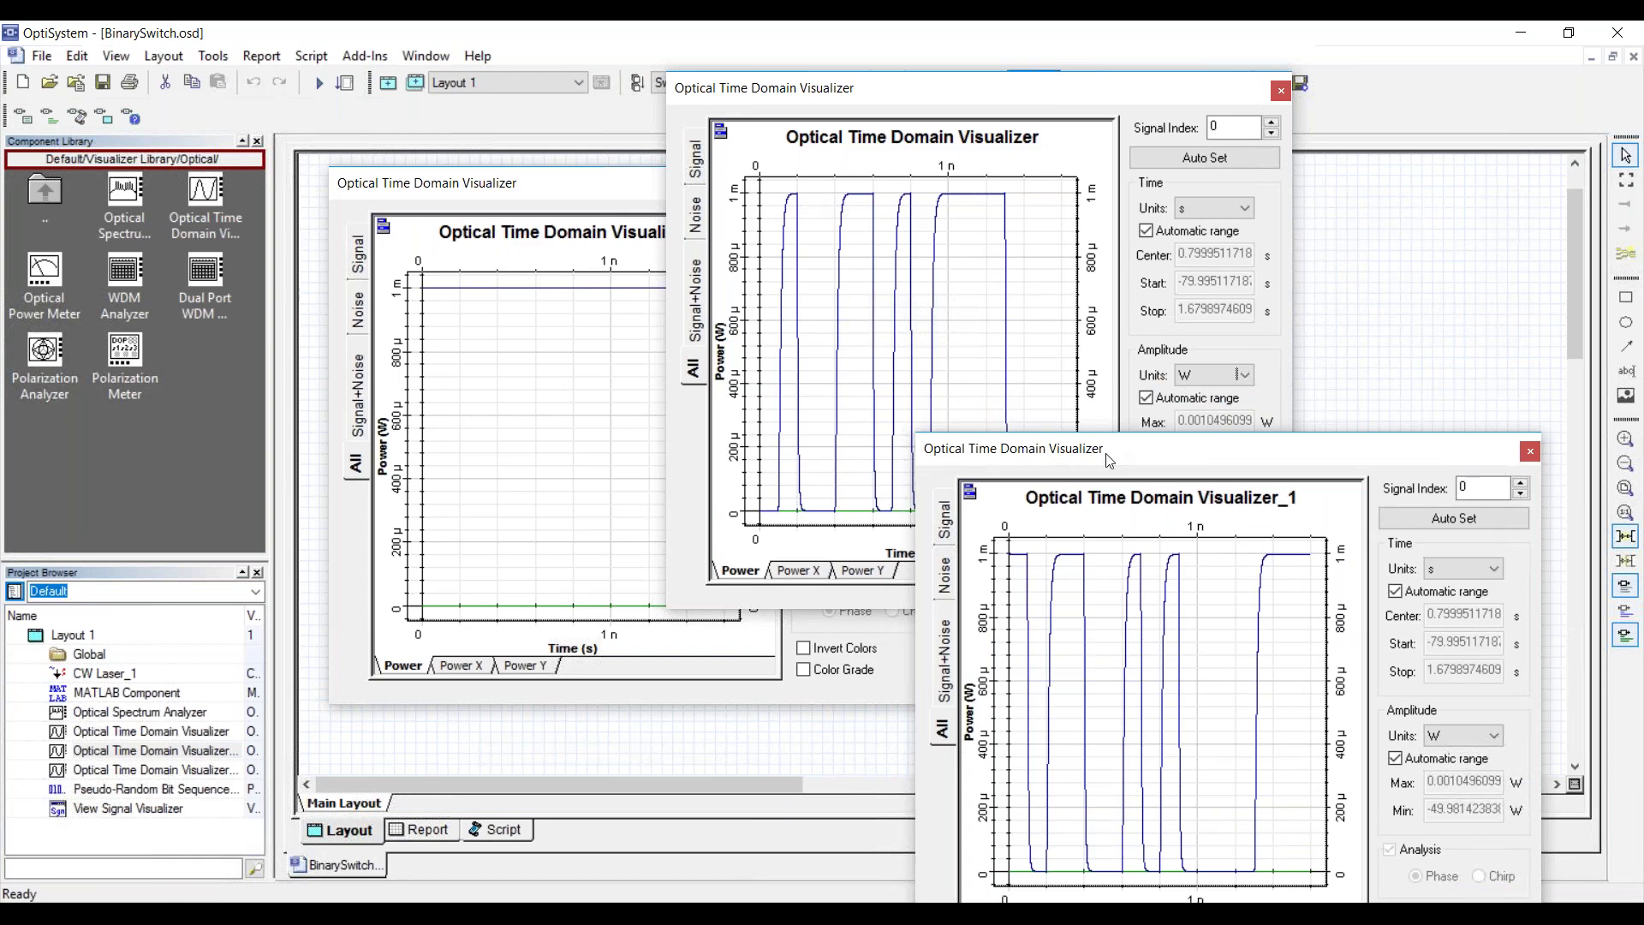
pyautogui.click(1529, 454)
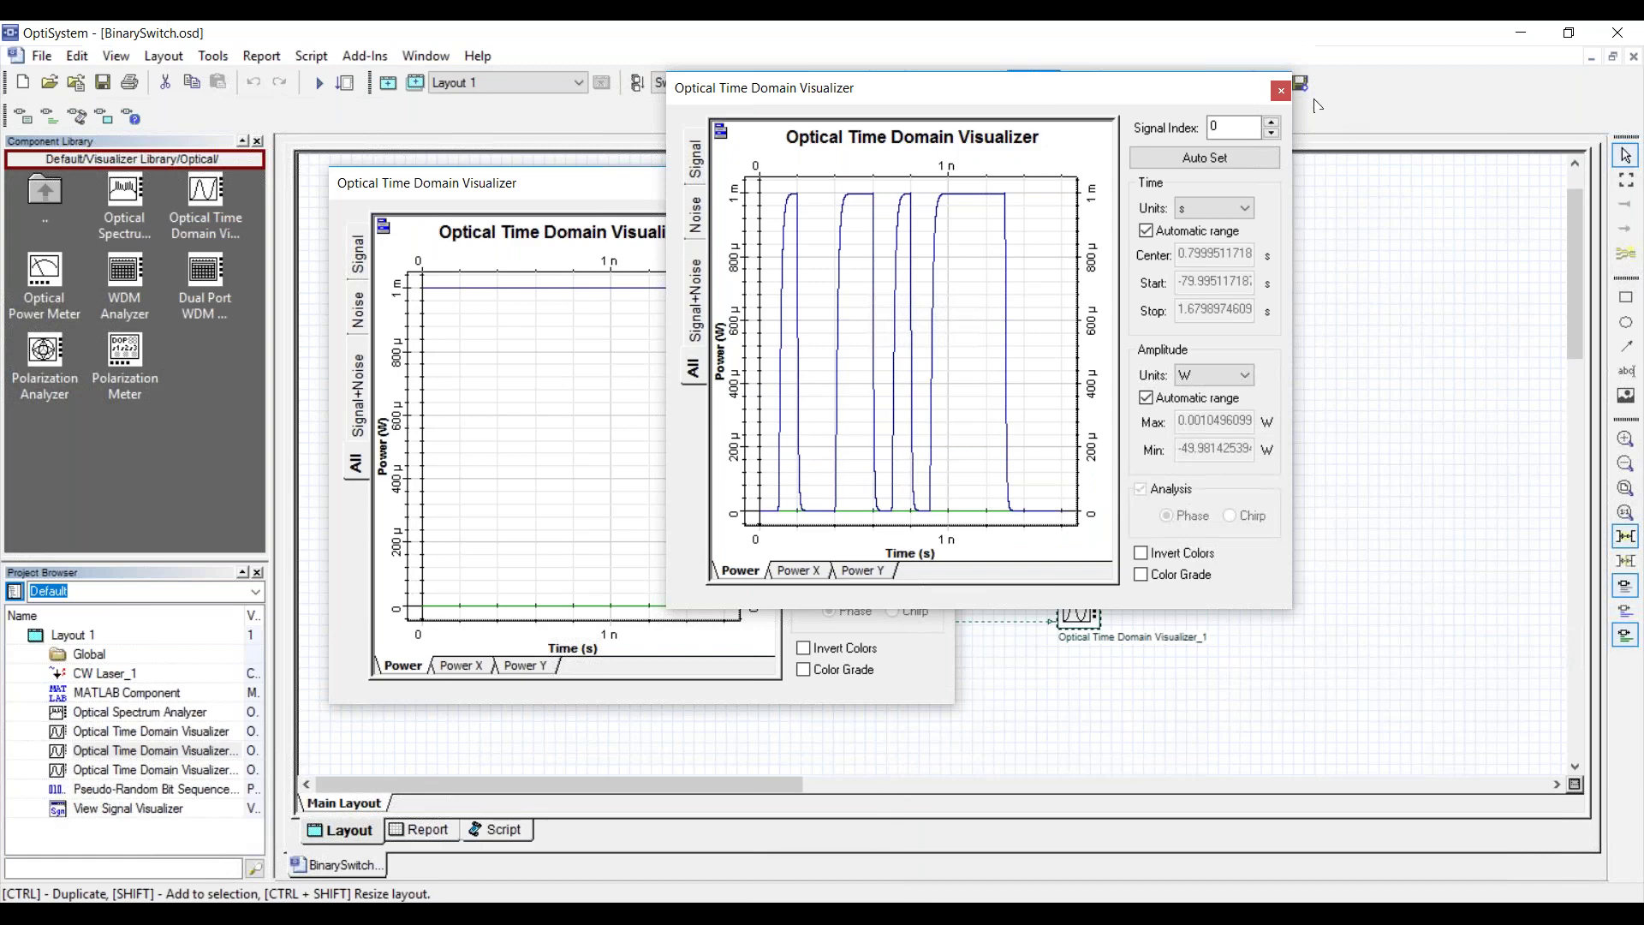
pyautogui.click(1281, 91)
pyautogui.click(948, 181)
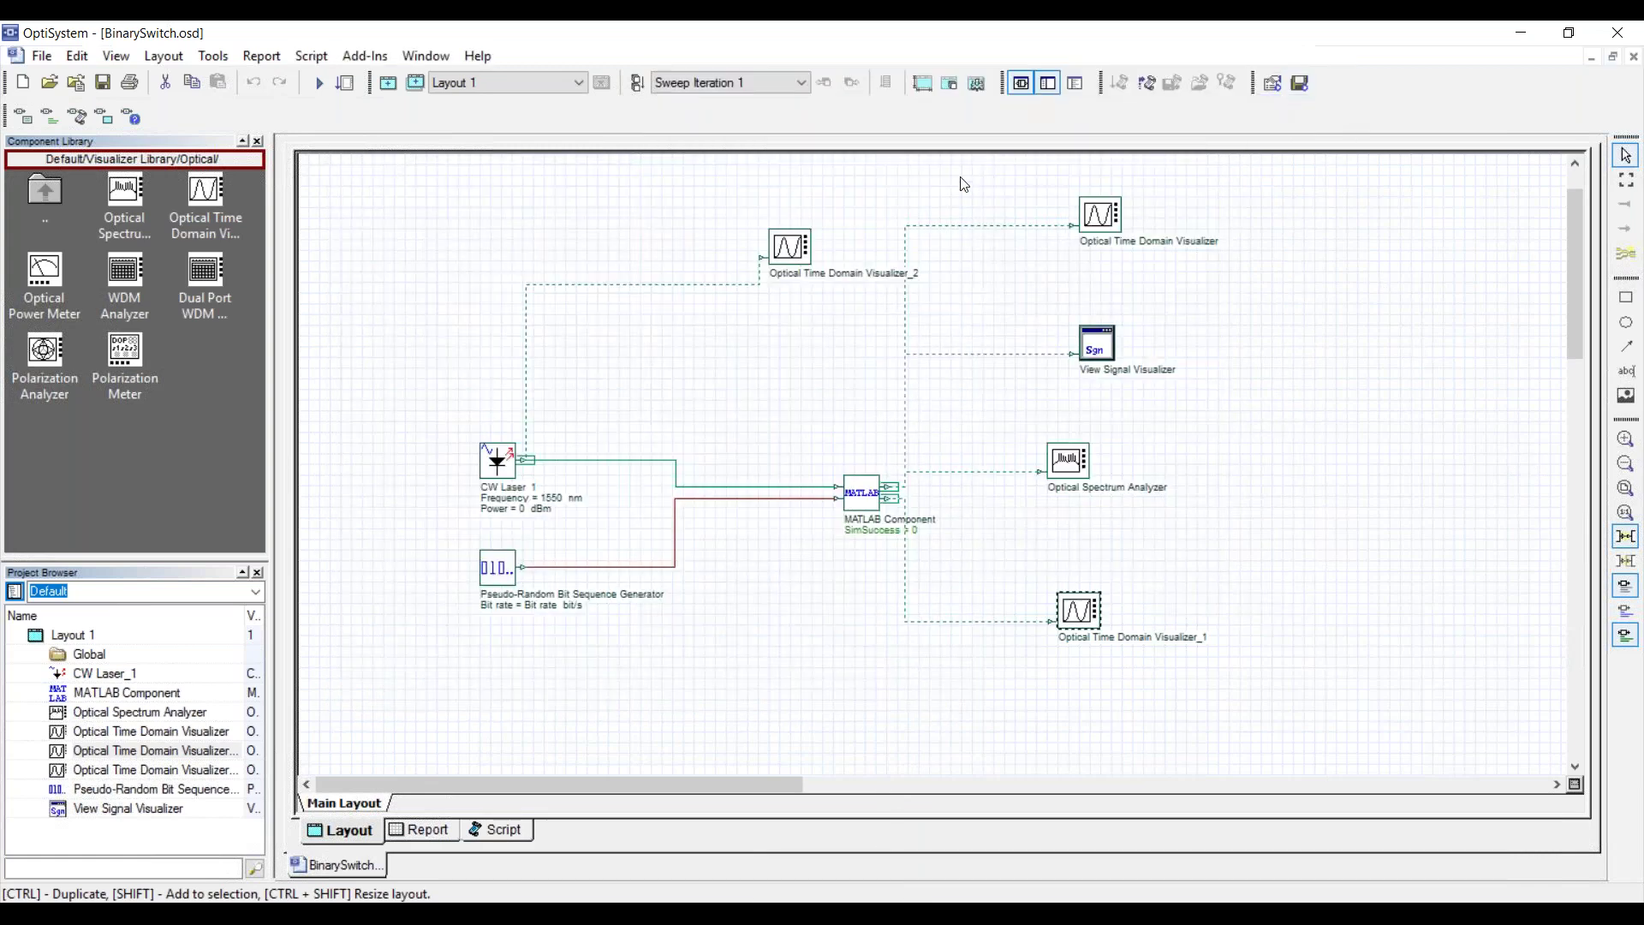
# - Open the Matlab OSA.osd project from the CoSimWebinar\MATLAB\OSA example folder
pyautogui.click(50, 82)
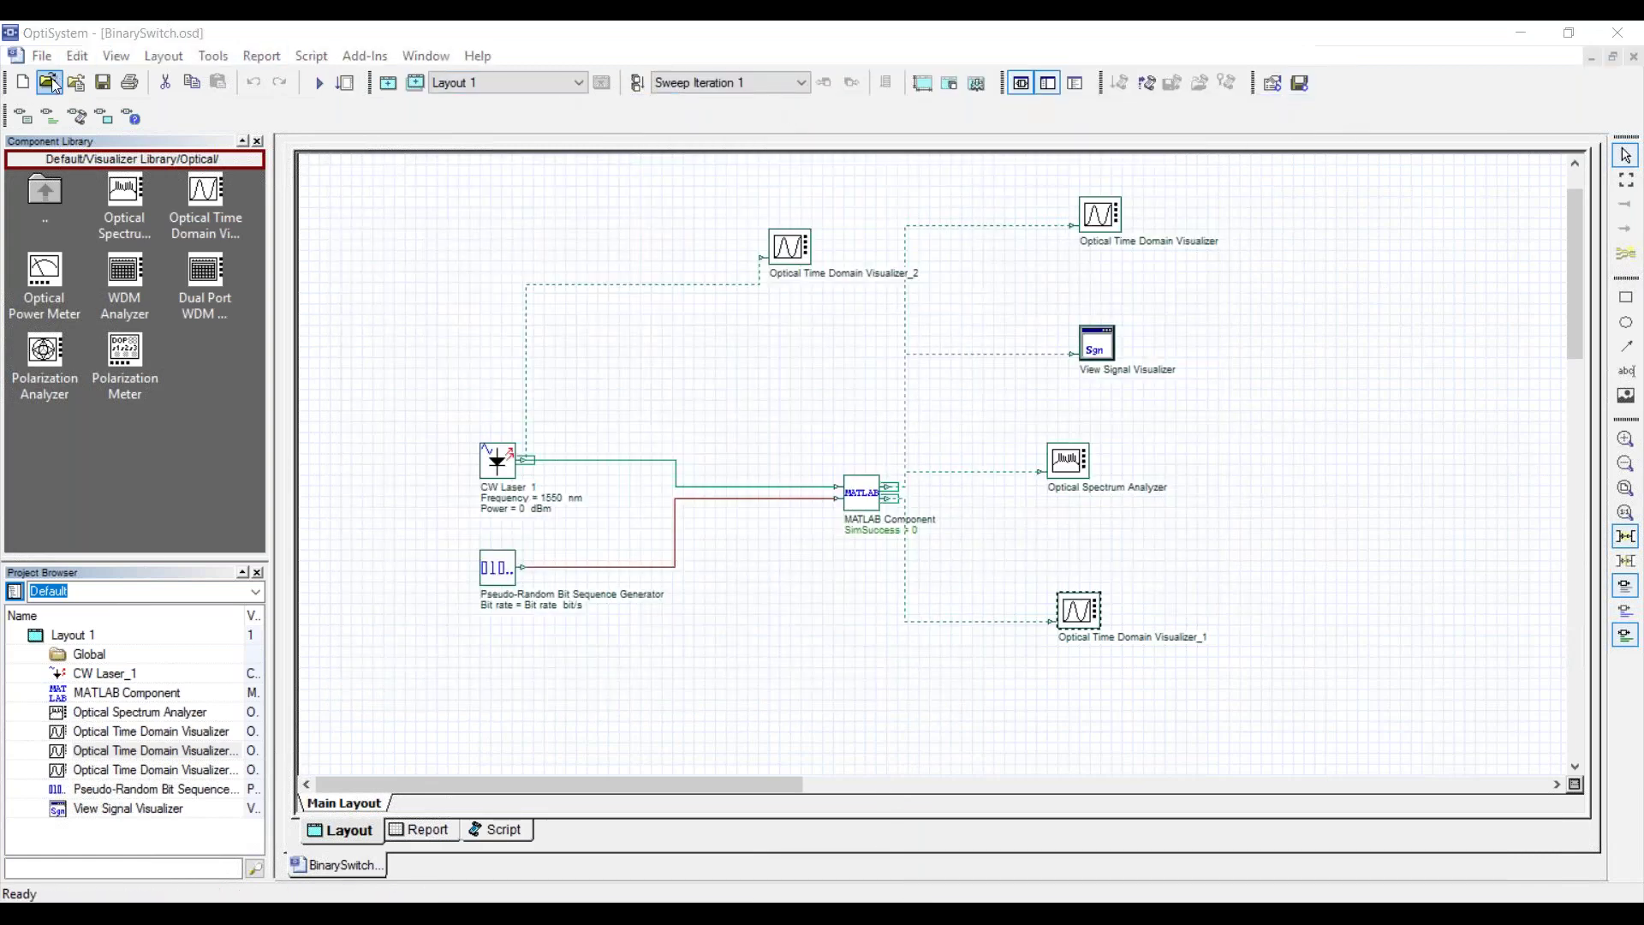
pyautogui.click(436, 116)
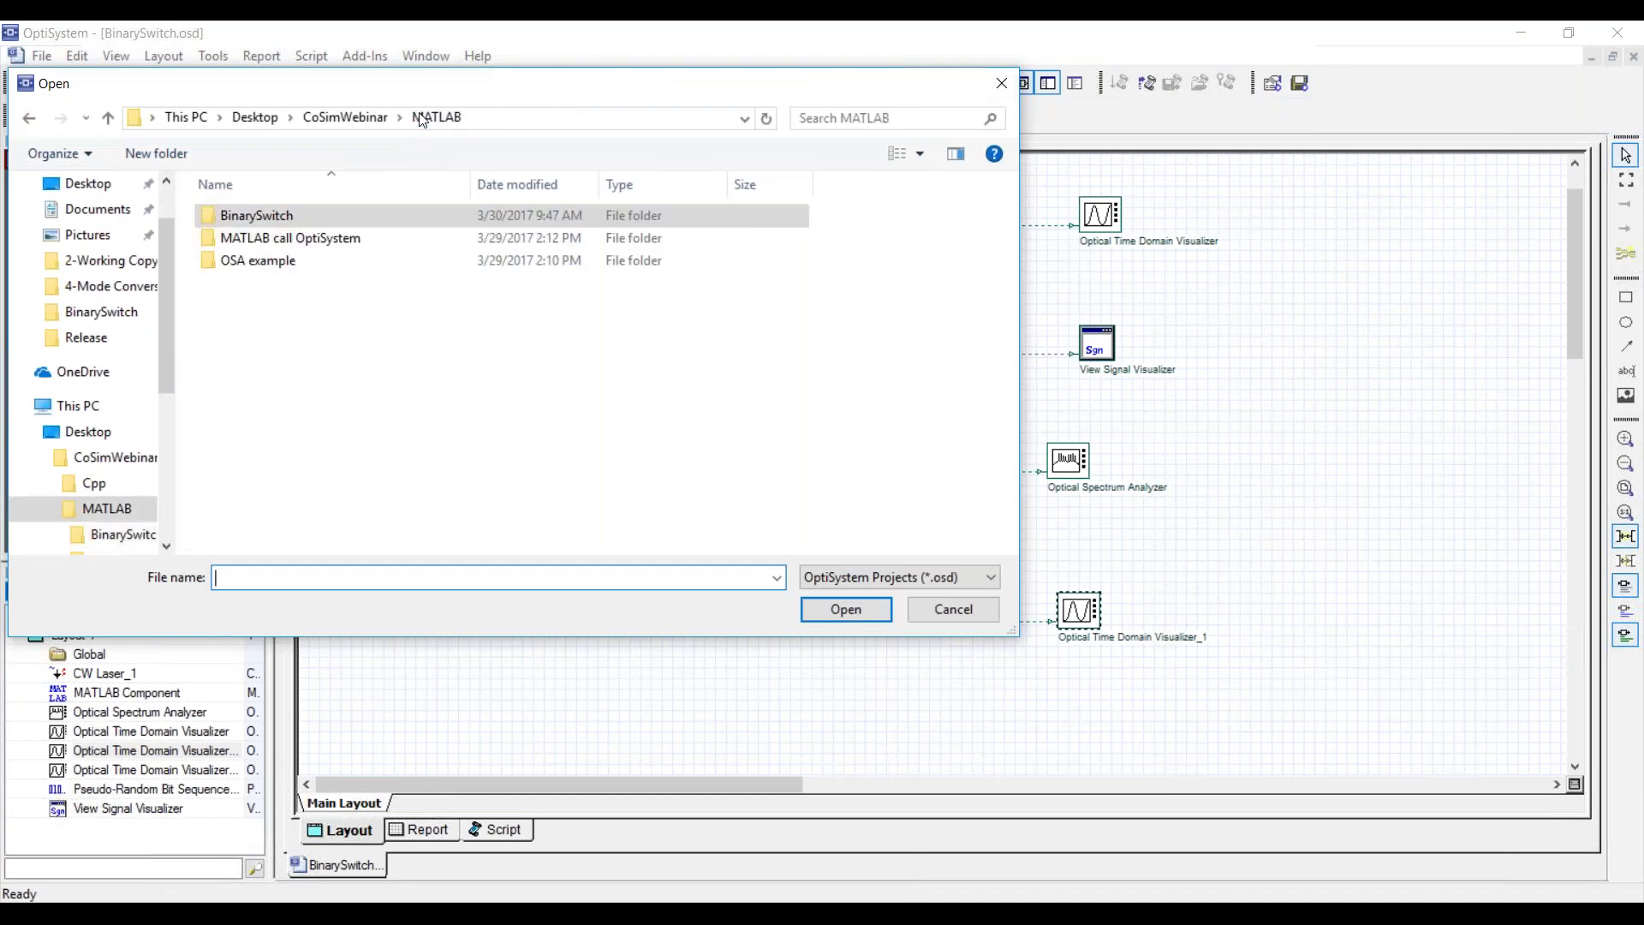
pyautogui.click(382, 240)
pyautogui.doubleClick(345, 260)
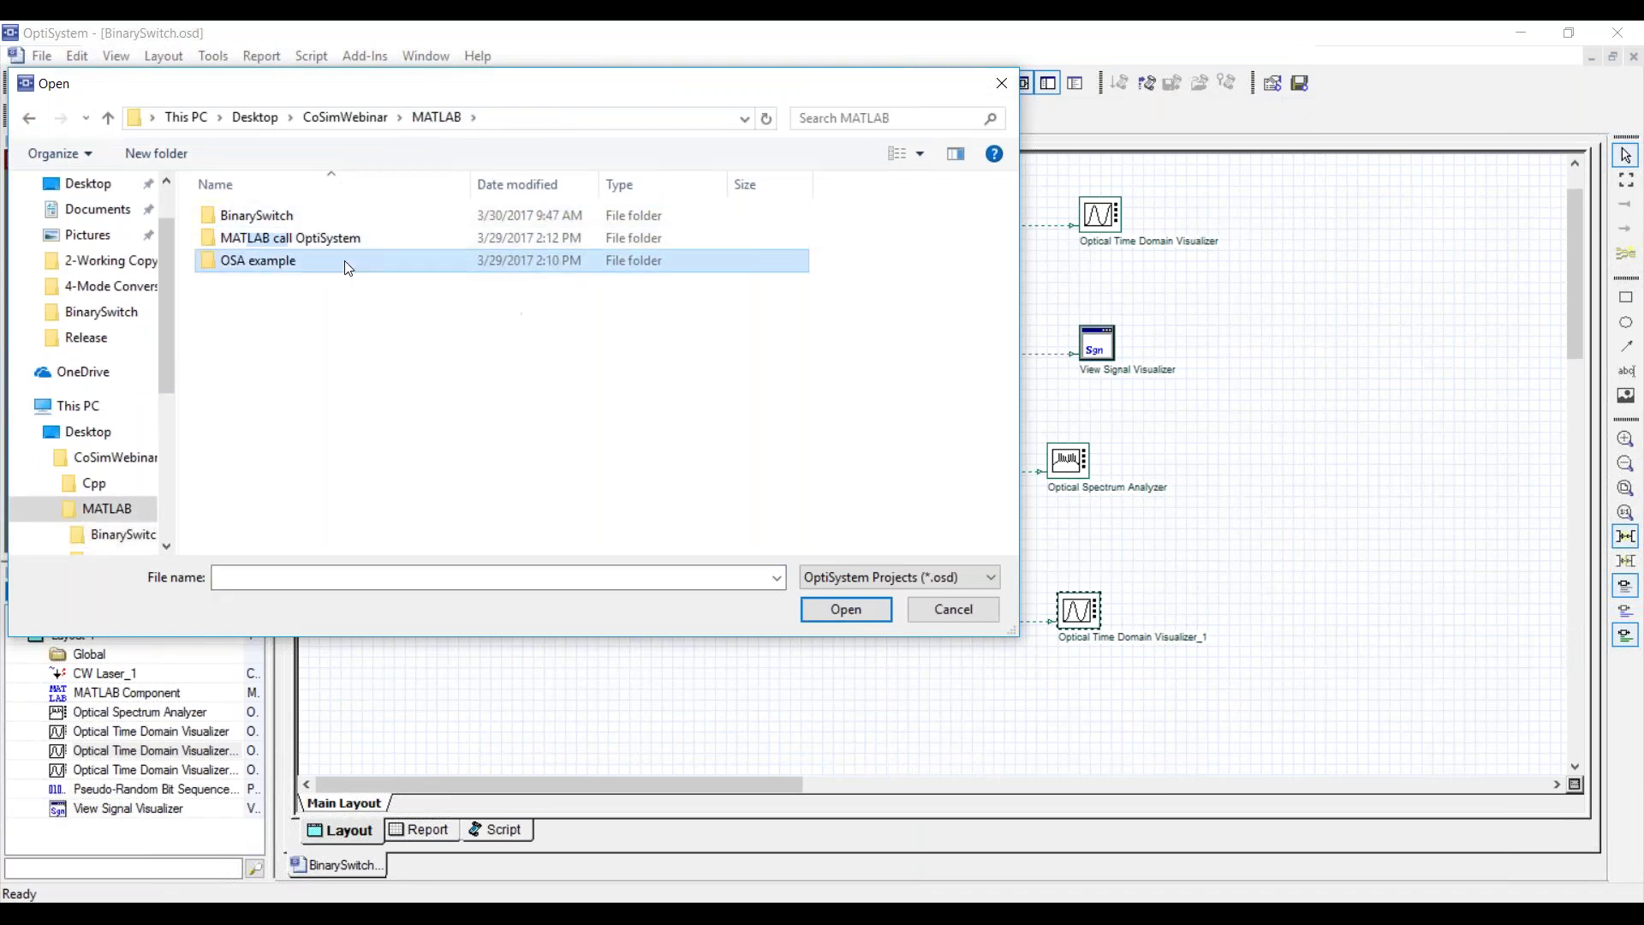
pyautogui.doubleClick(332, 218)
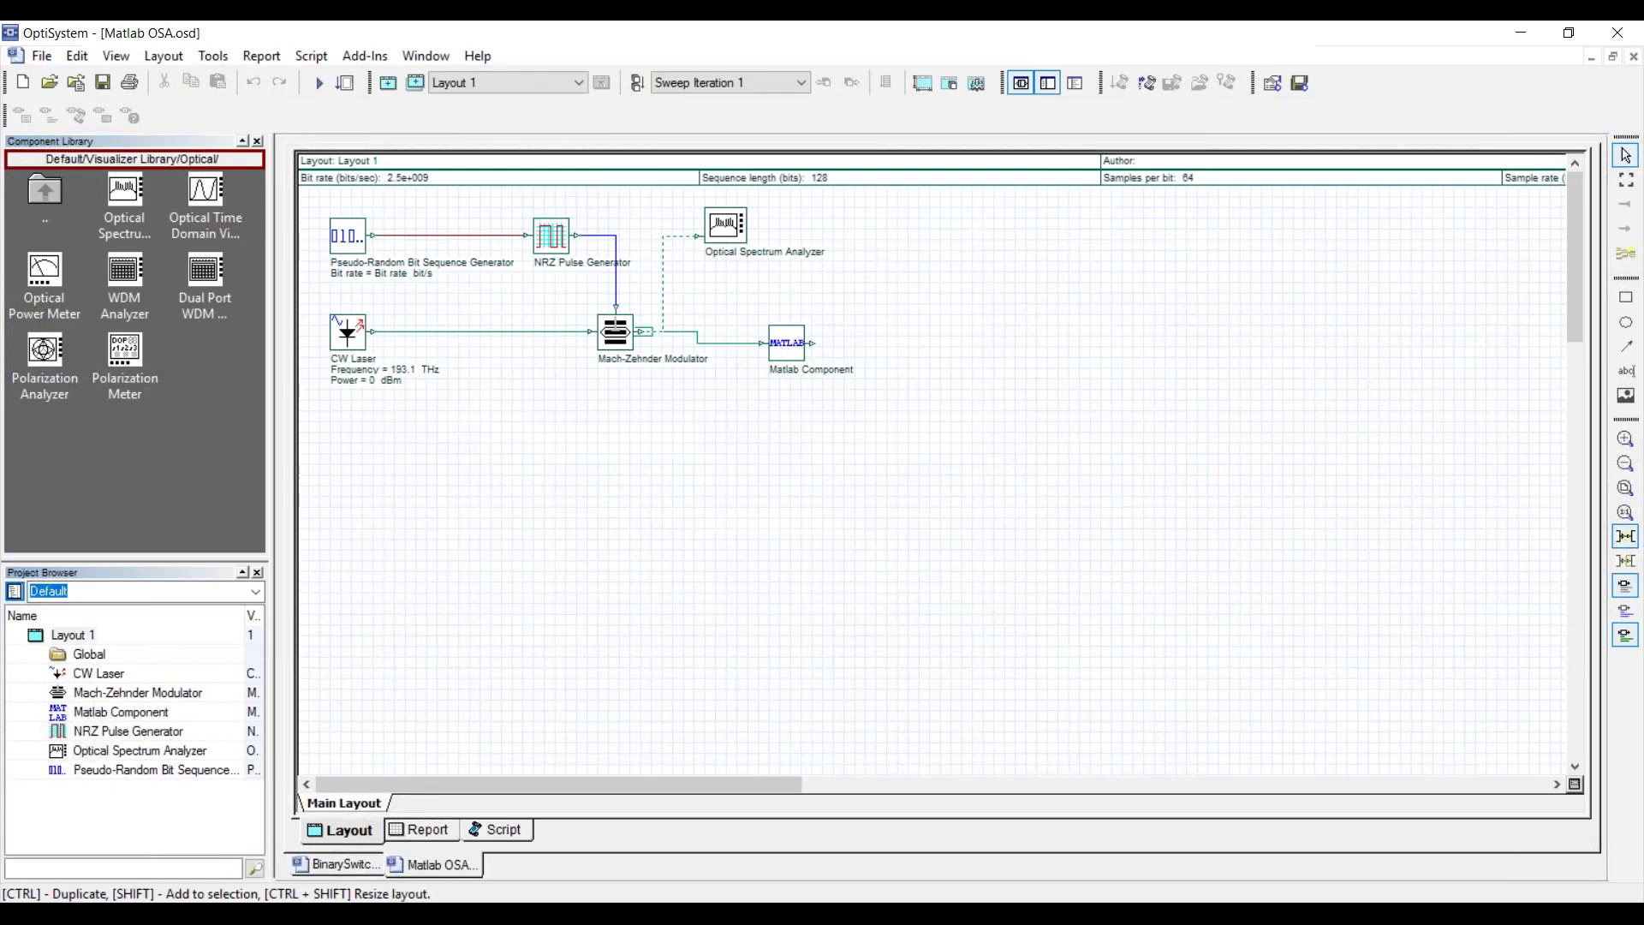
# - Check the Matlab Component's run command and signal domain settings, then calculate the whole Matlab OSA project
pyautogui.doubleClick(785, 343)
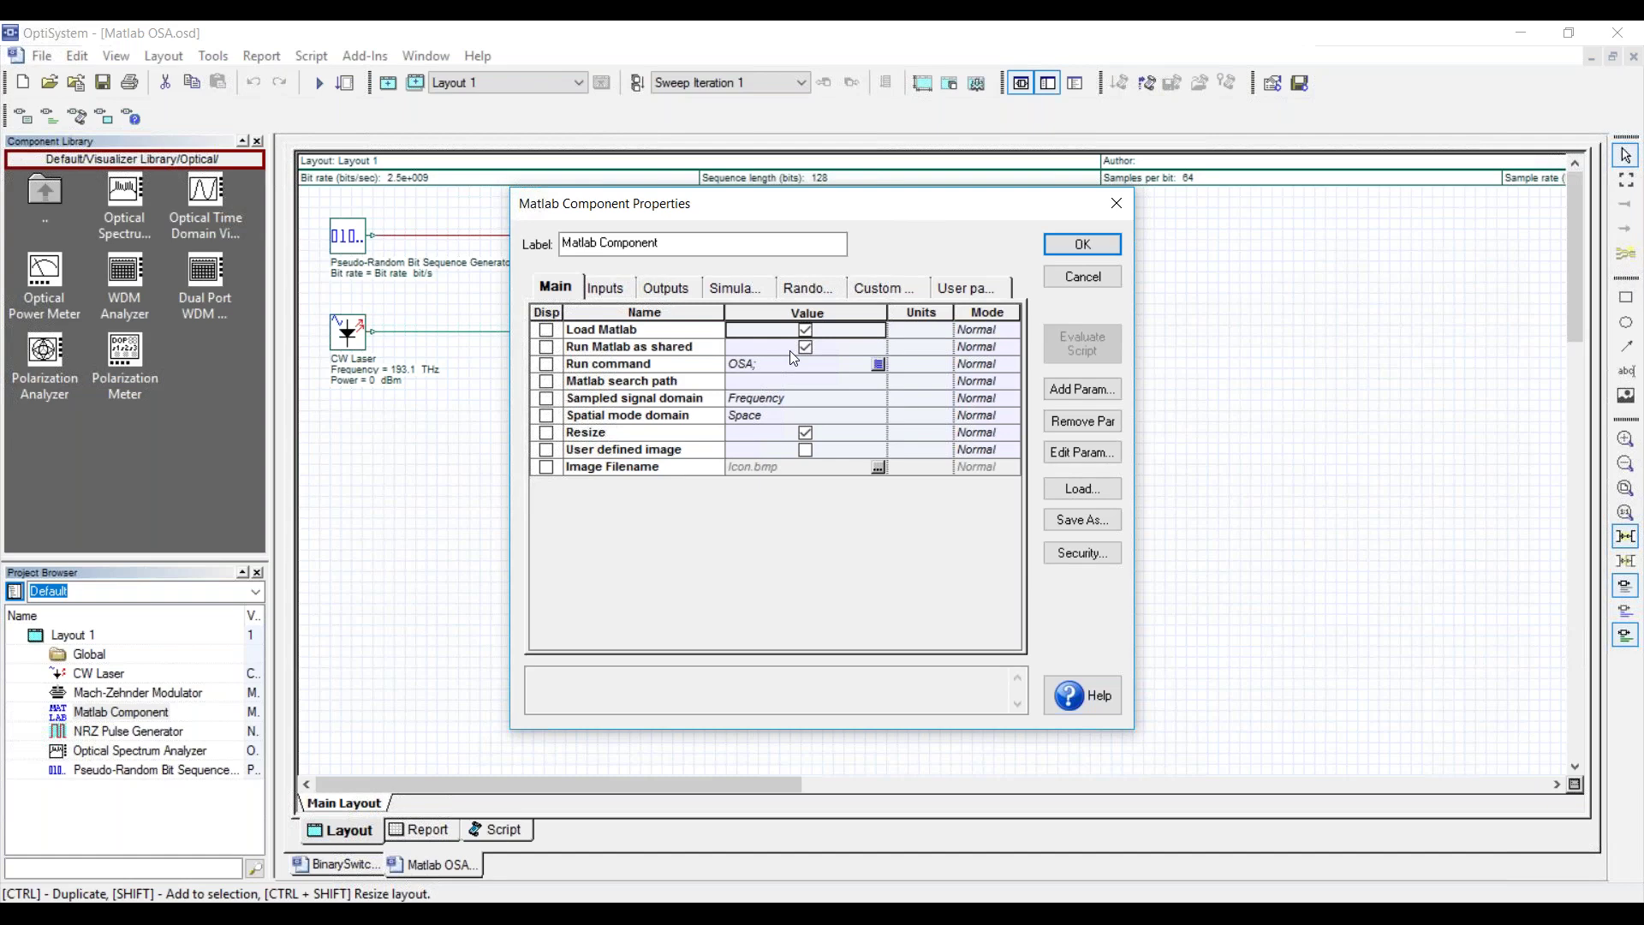
pyautogui.click(1104, 240)
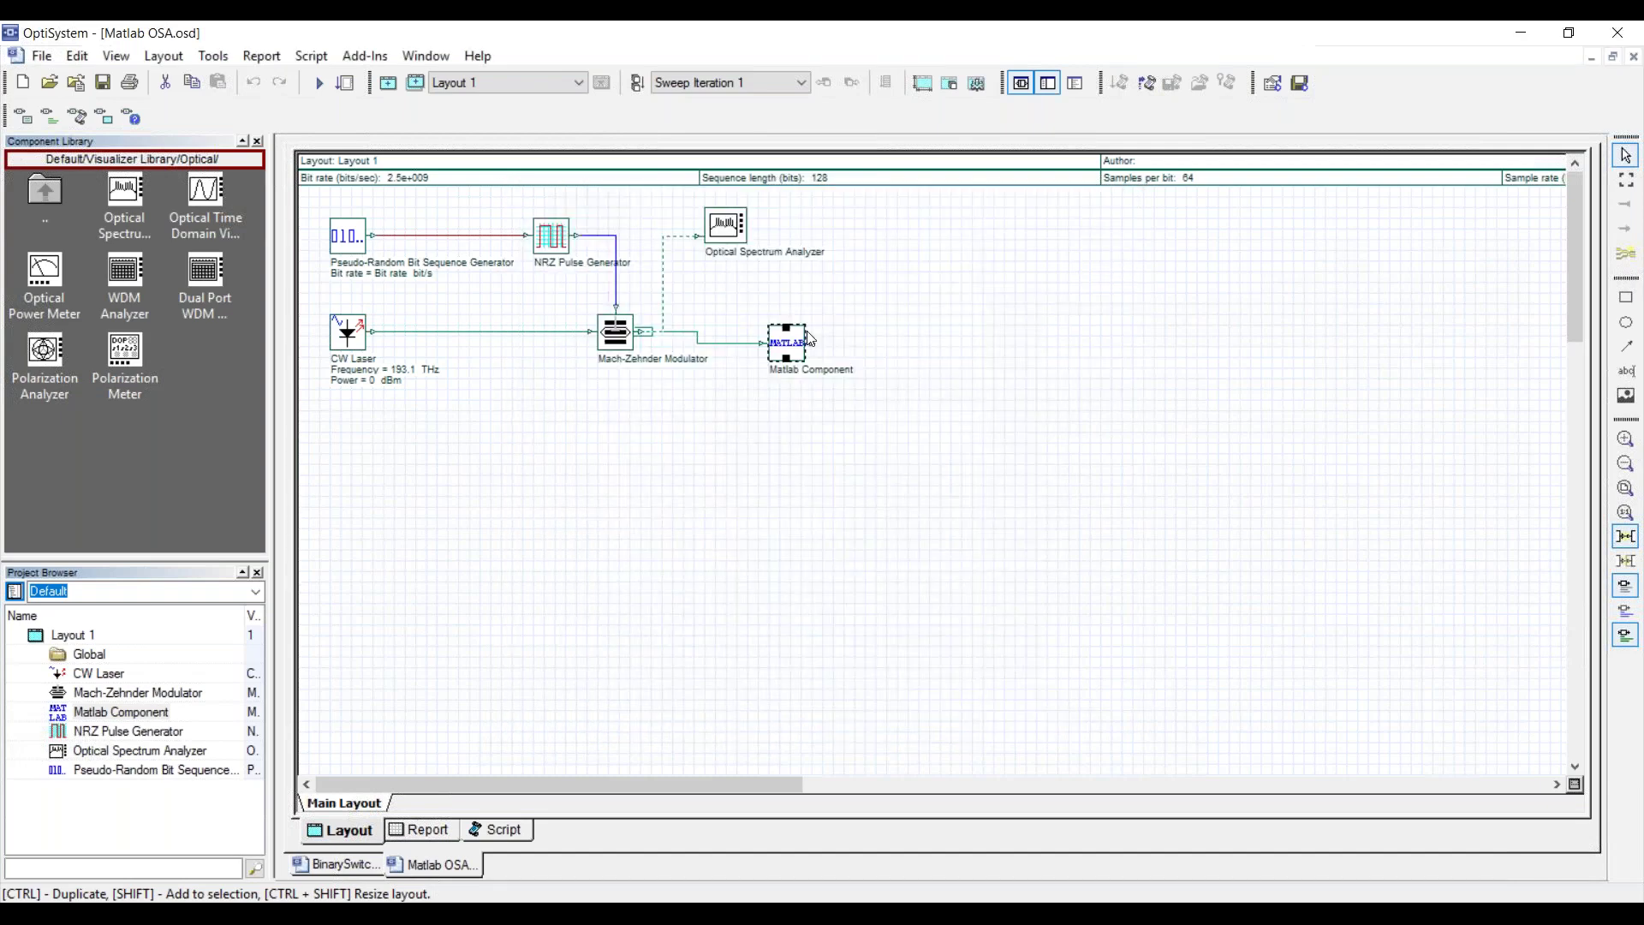
pyautogui.click(319, 82)
pyautogui.click(1070, 241)
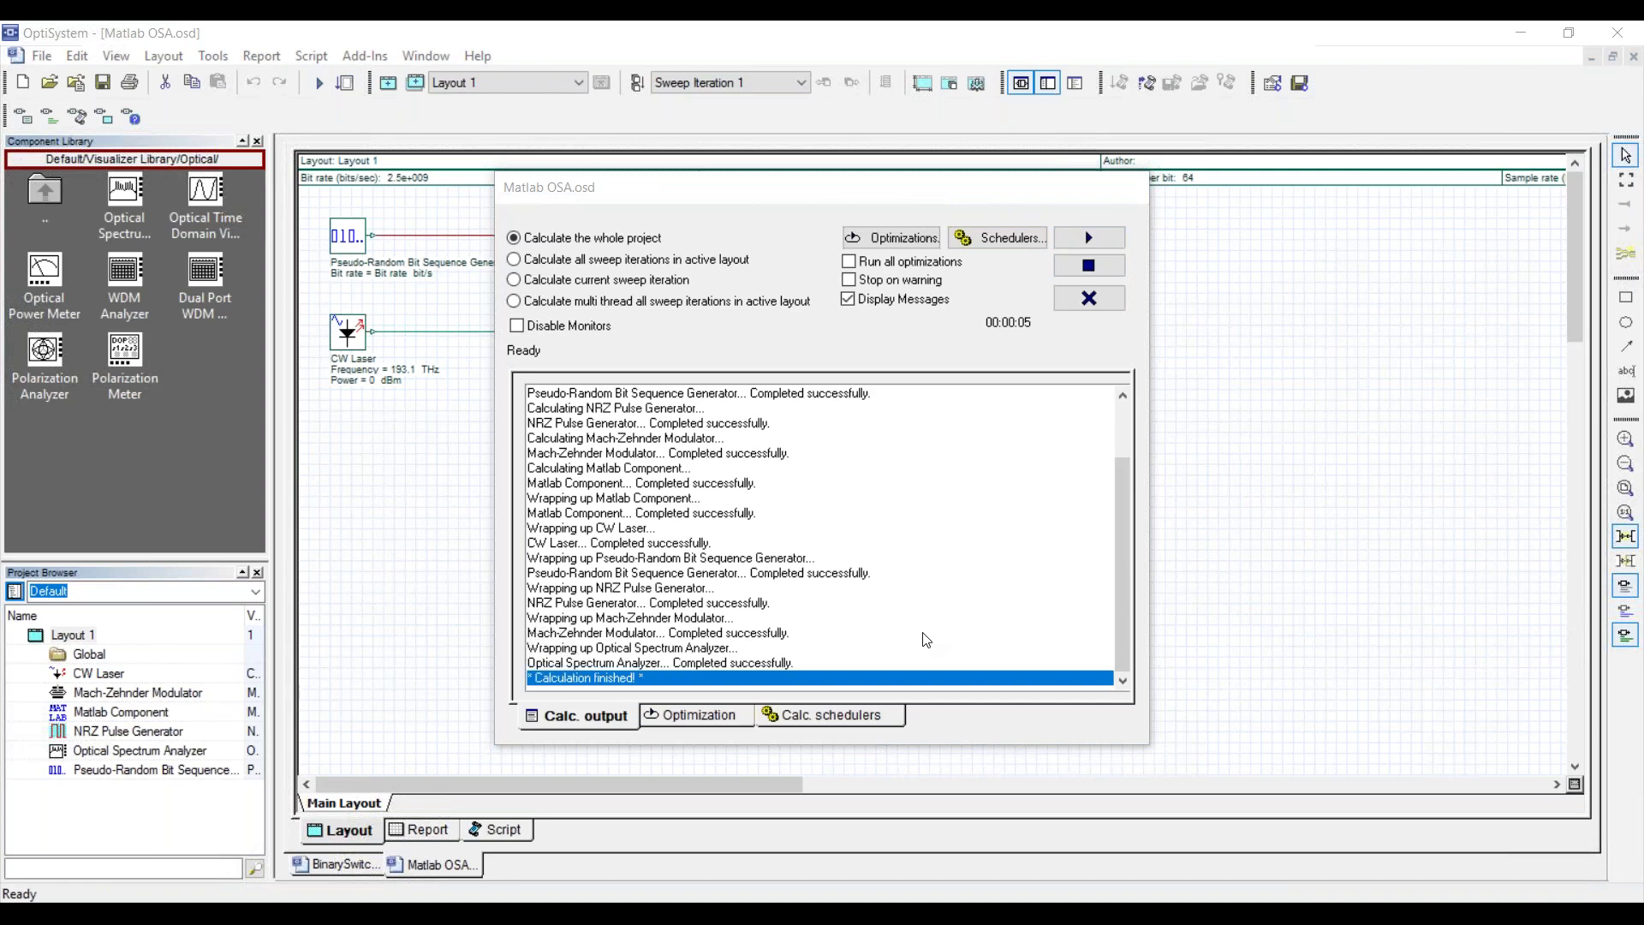
pyautogui.click(1088, 298)
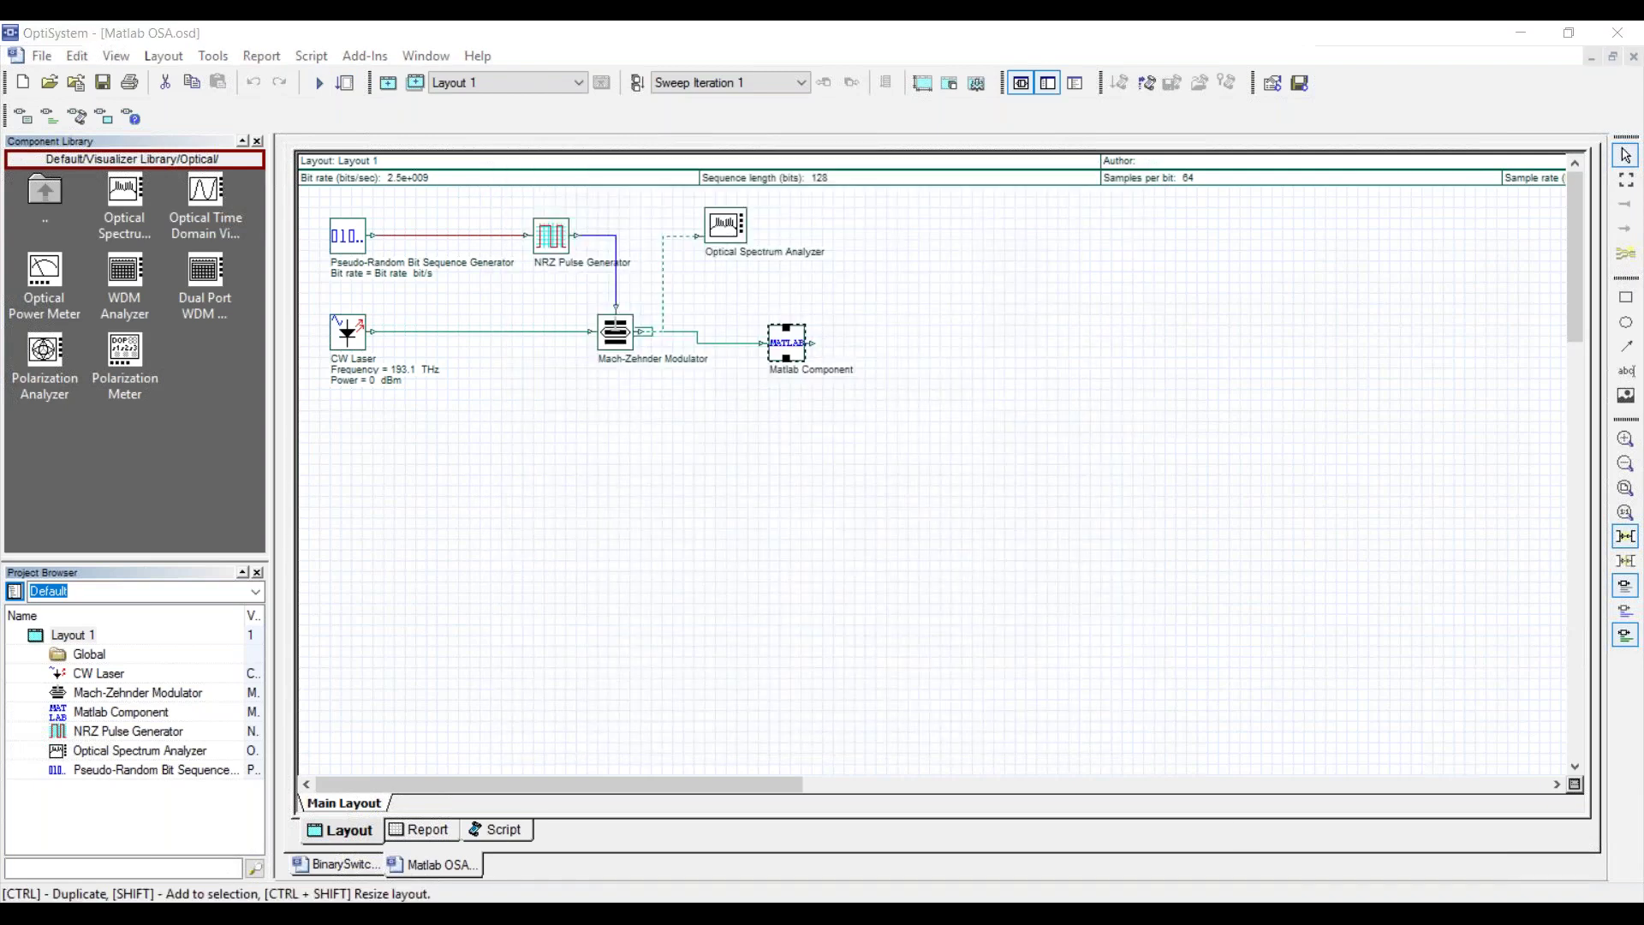
# - Place the MATLAB Figure 1 spectrum beside the opened Optical Spectrum Analyzer graph and compare the two plots
pyautogui.moveTo(811, 57); pyautogui.dragTo(1118, 183)
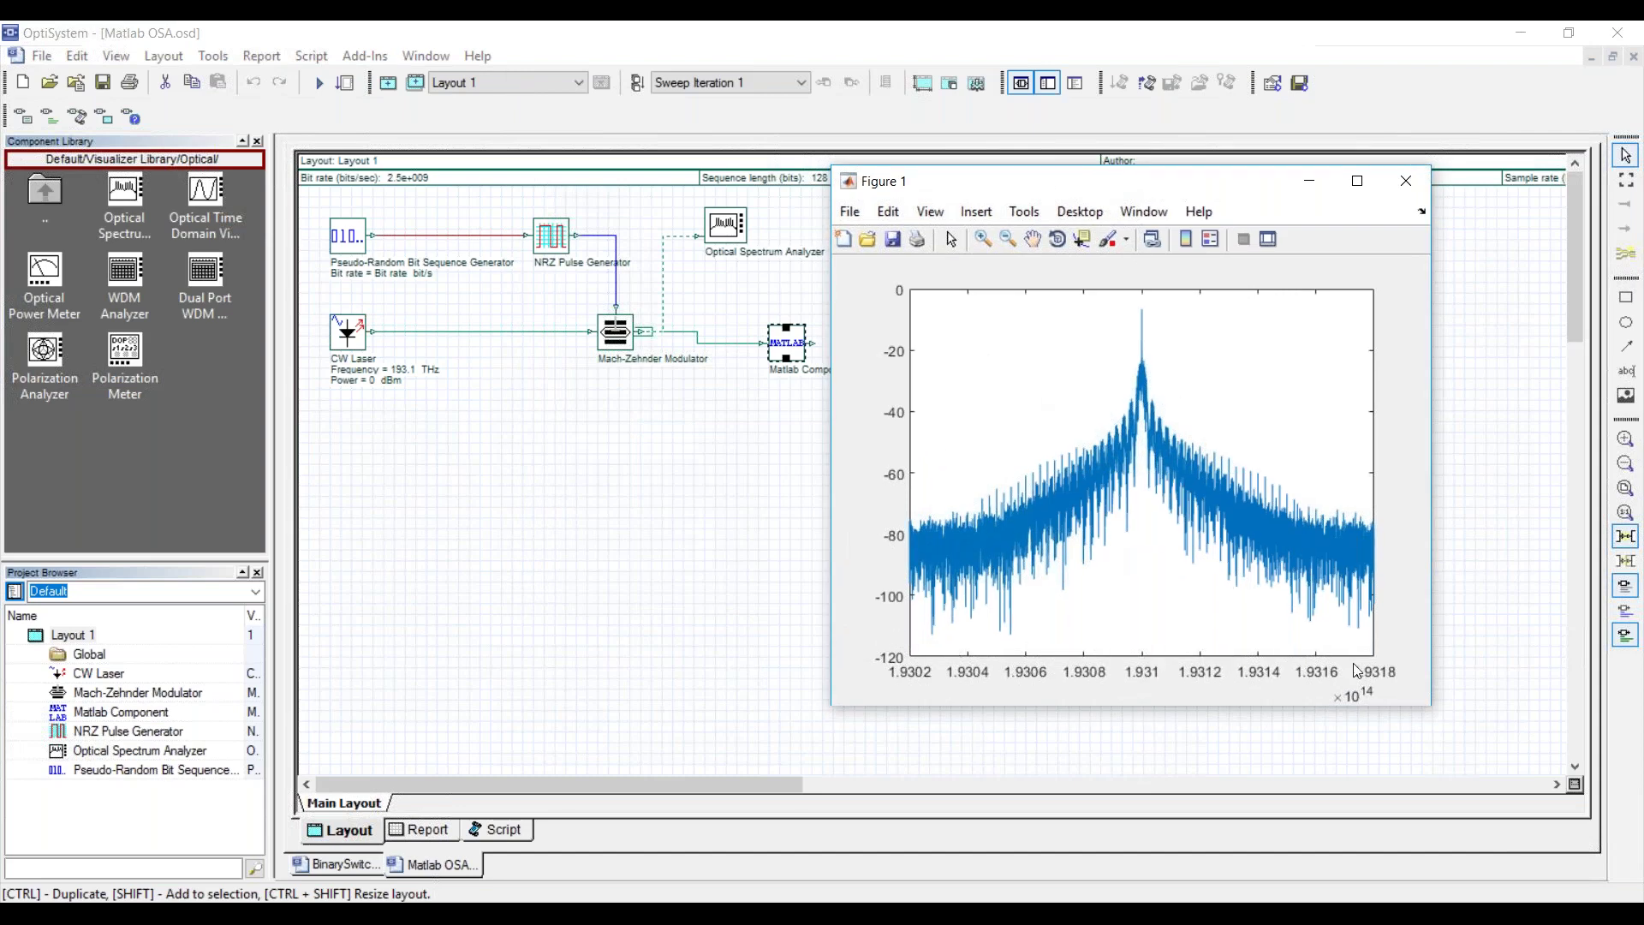
pyautogui.click(721, 233)
pyautogui.doubleClick(724, 230)
pyautogui.moveTo(809, 248); pyautogui.dragTo(188, 234)
pyautogui.hotkey('alt', 'Tab')
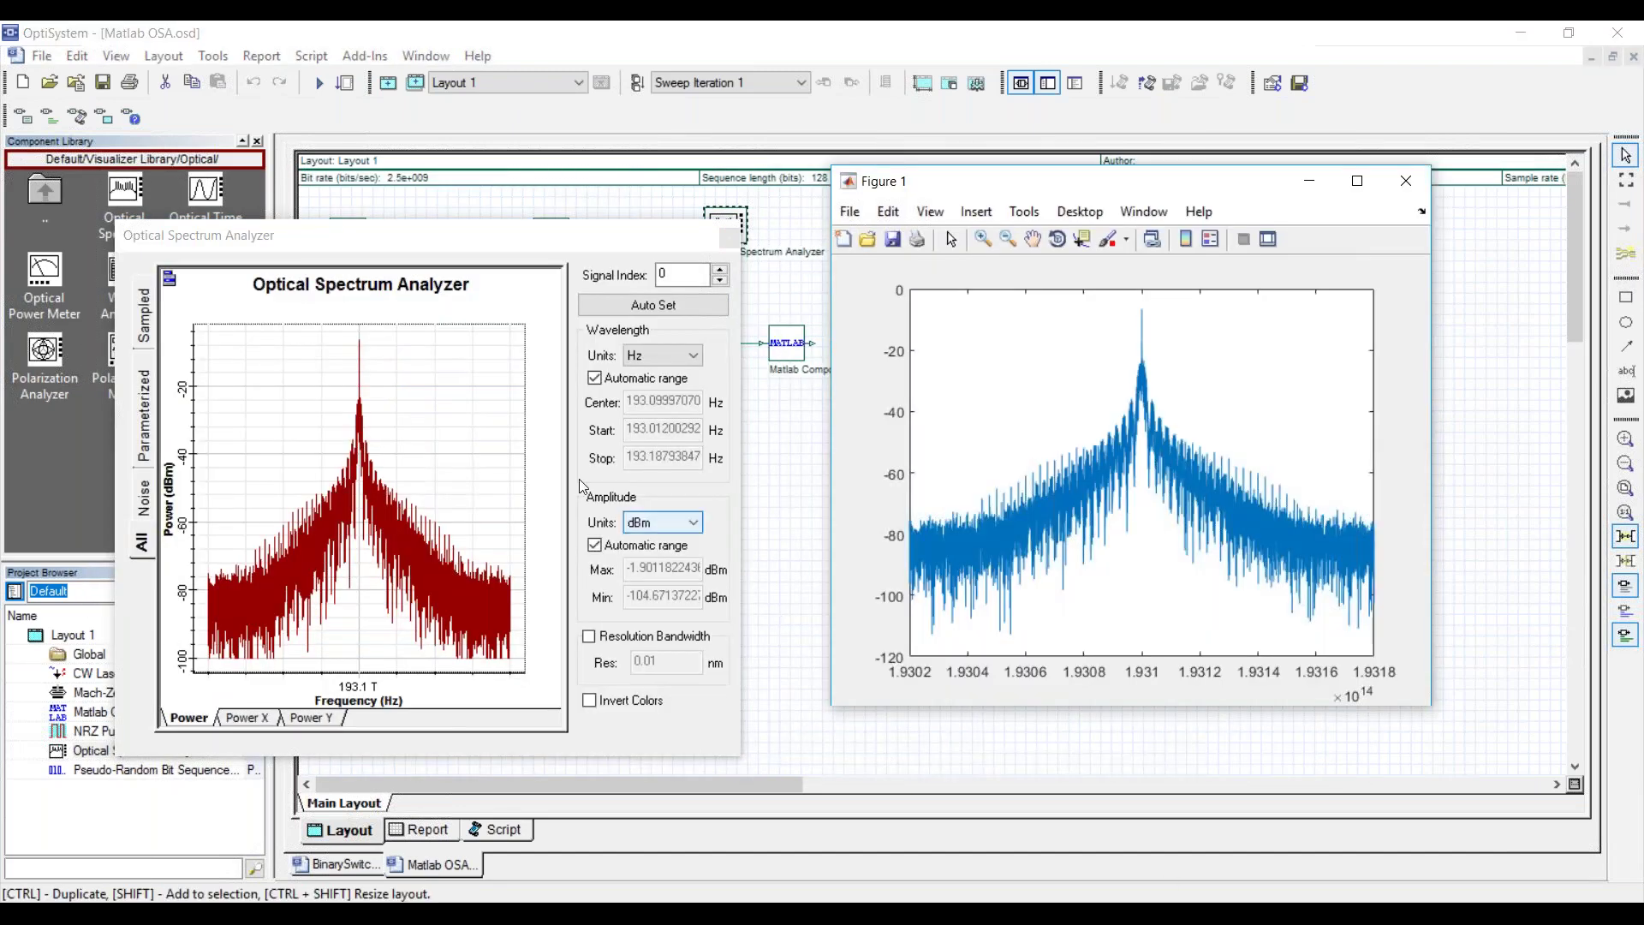